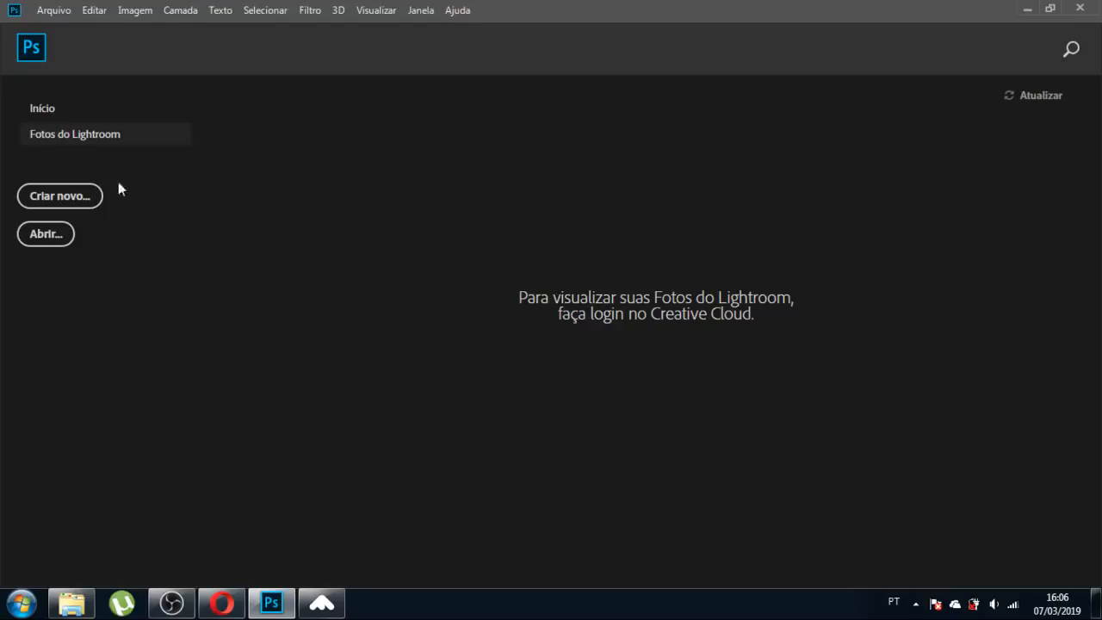
Glance at the Arquivo menu, then choose Criar novo... on the home screen.
left_click(54, 10)
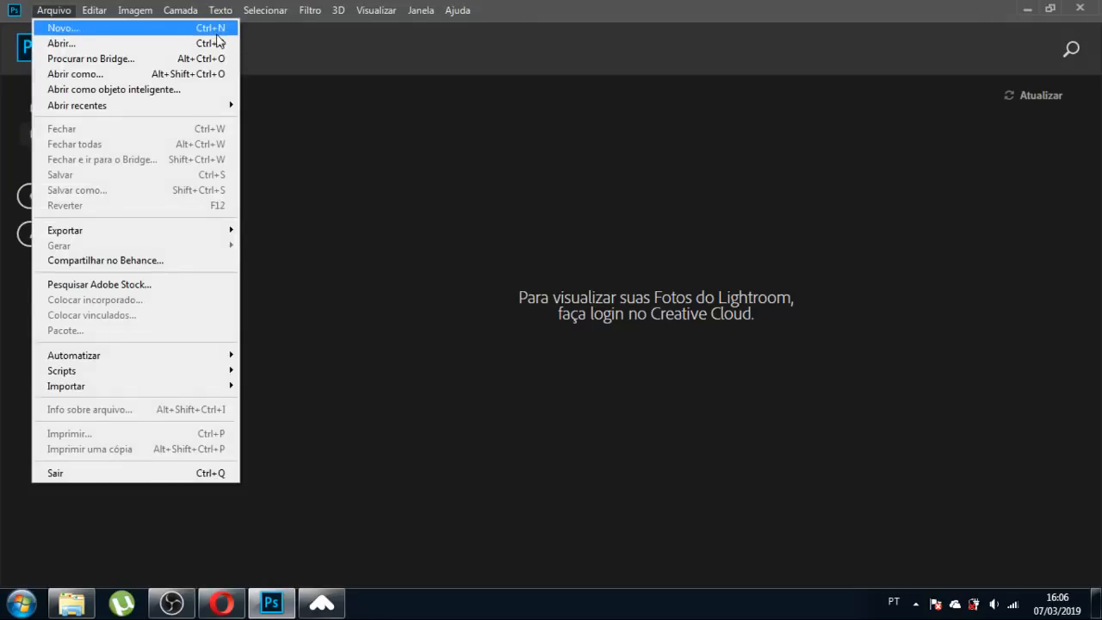
left_click(357, 352)
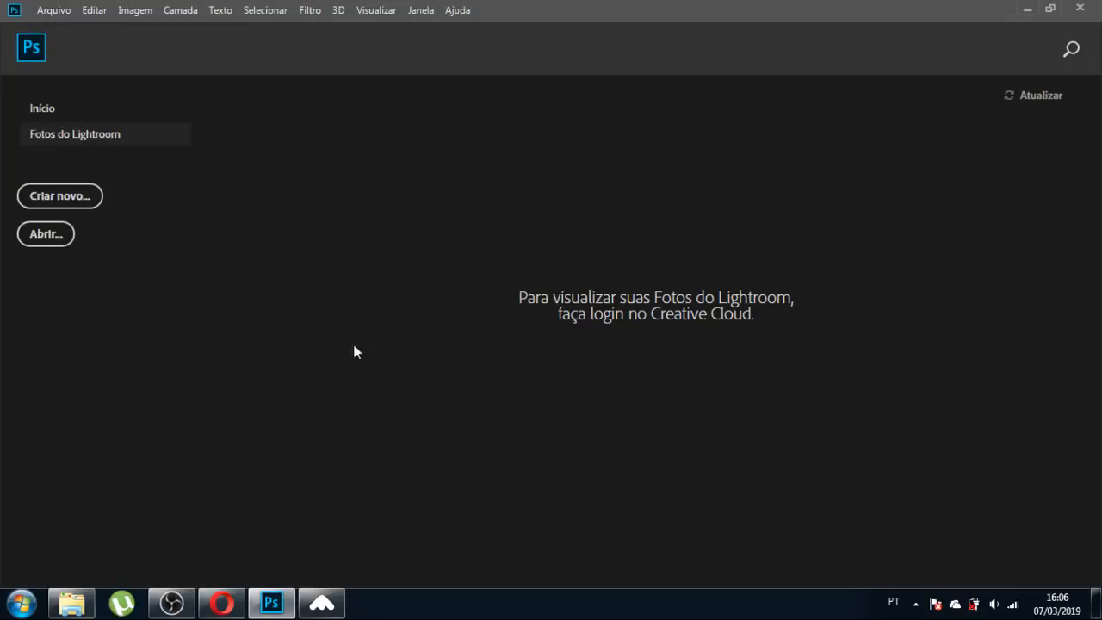
left_click(87, 204)
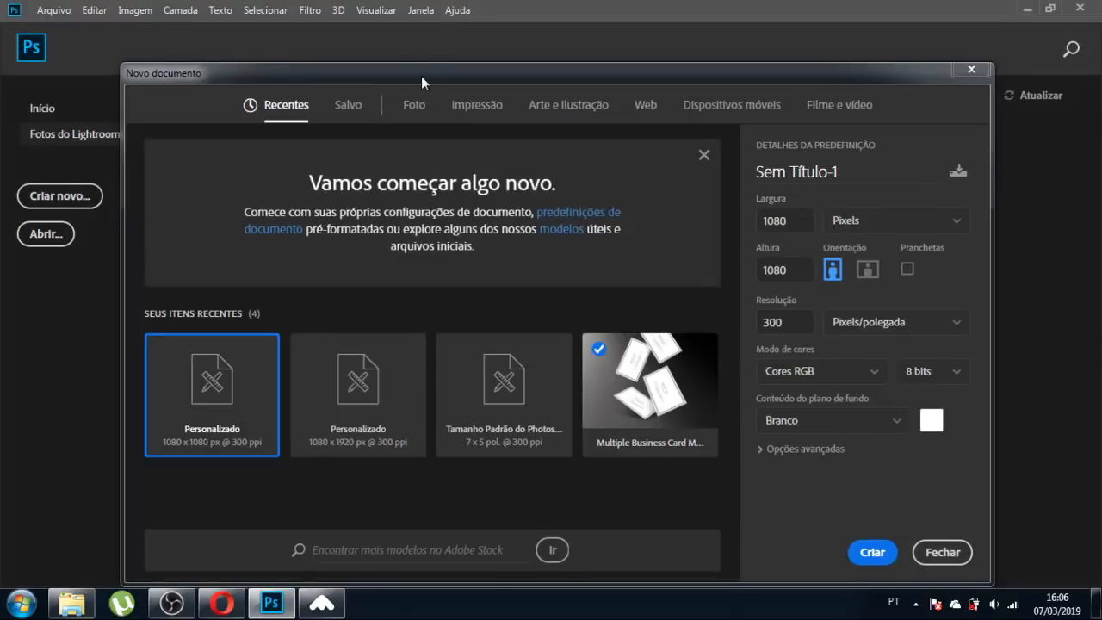
Name the document 'AULA EFEITO', keep 1080 × 1080 px at 300 ppi, and create it.
left_click_drag(421, 76, 402, 40)
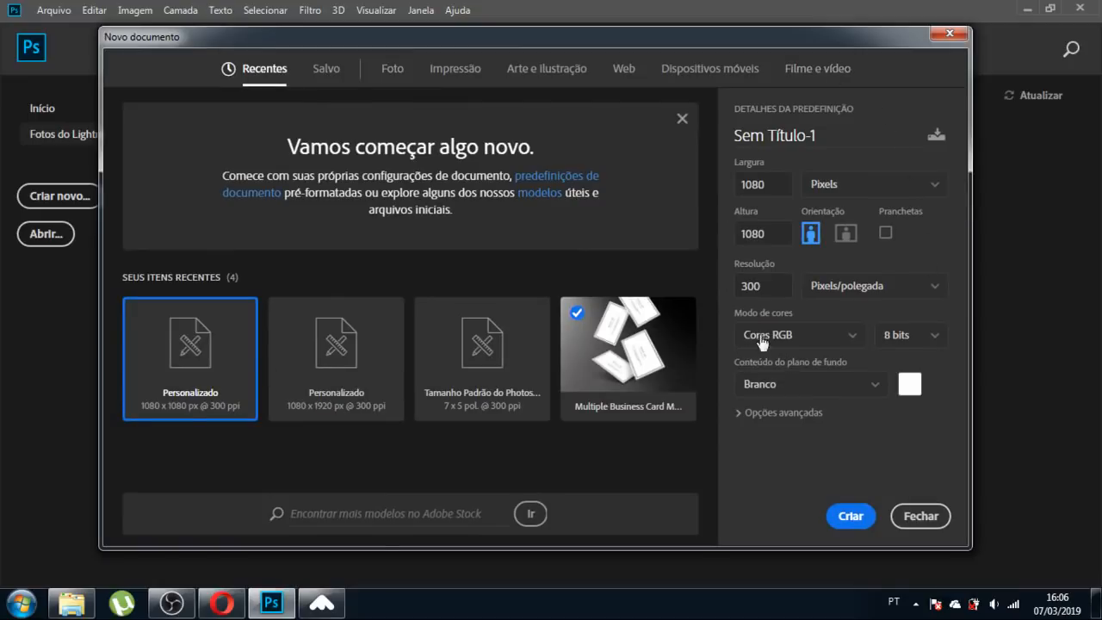
left_click(826, 136)
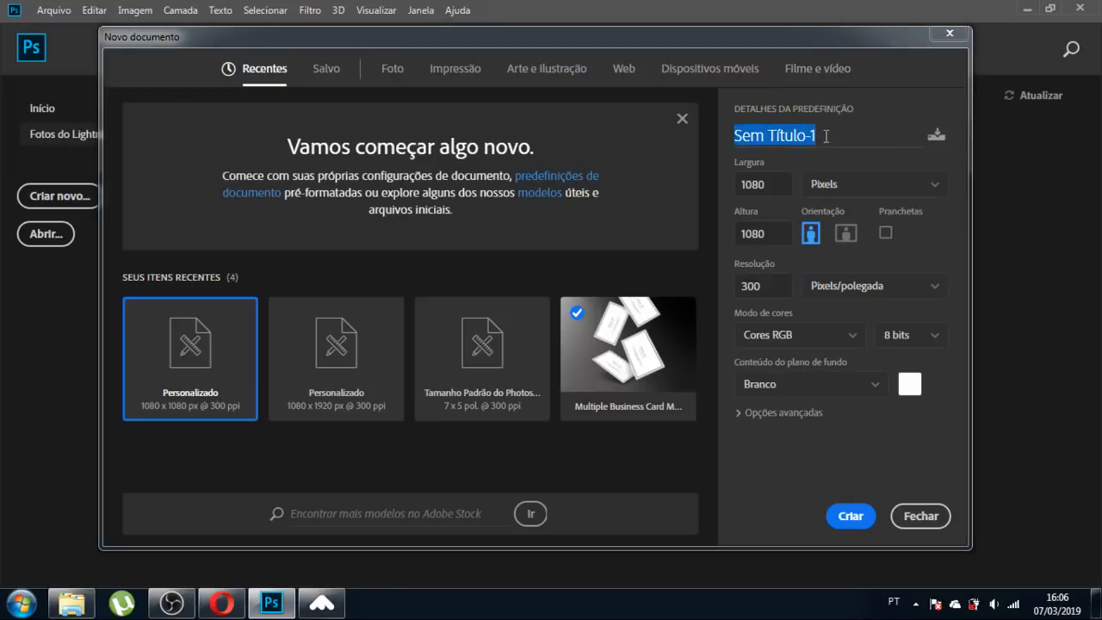
type("AULA ")
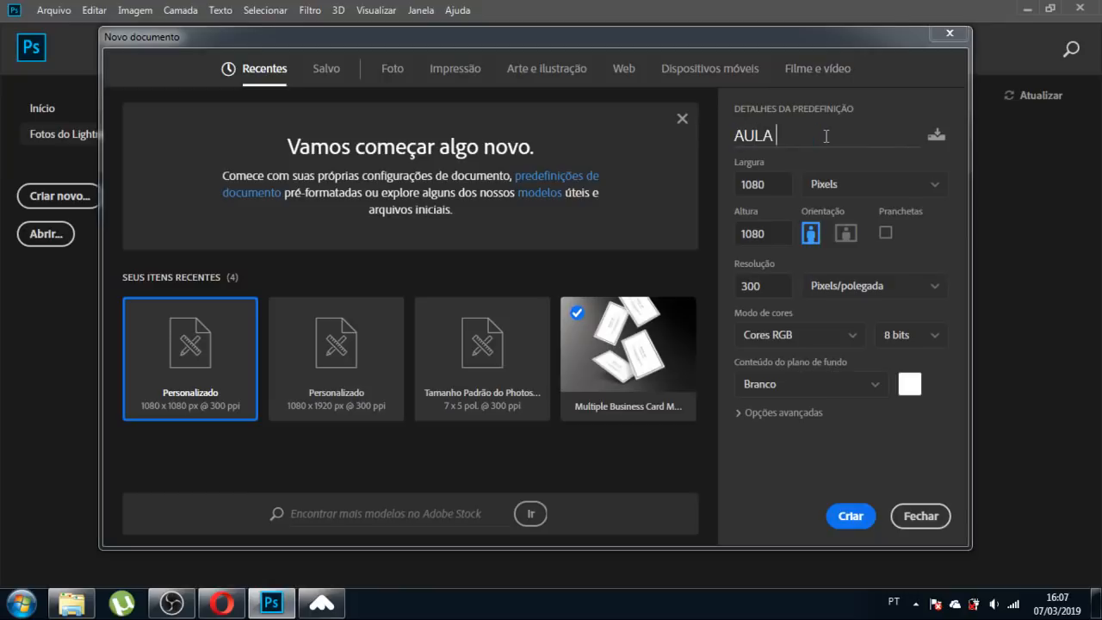
type("EFEITO")
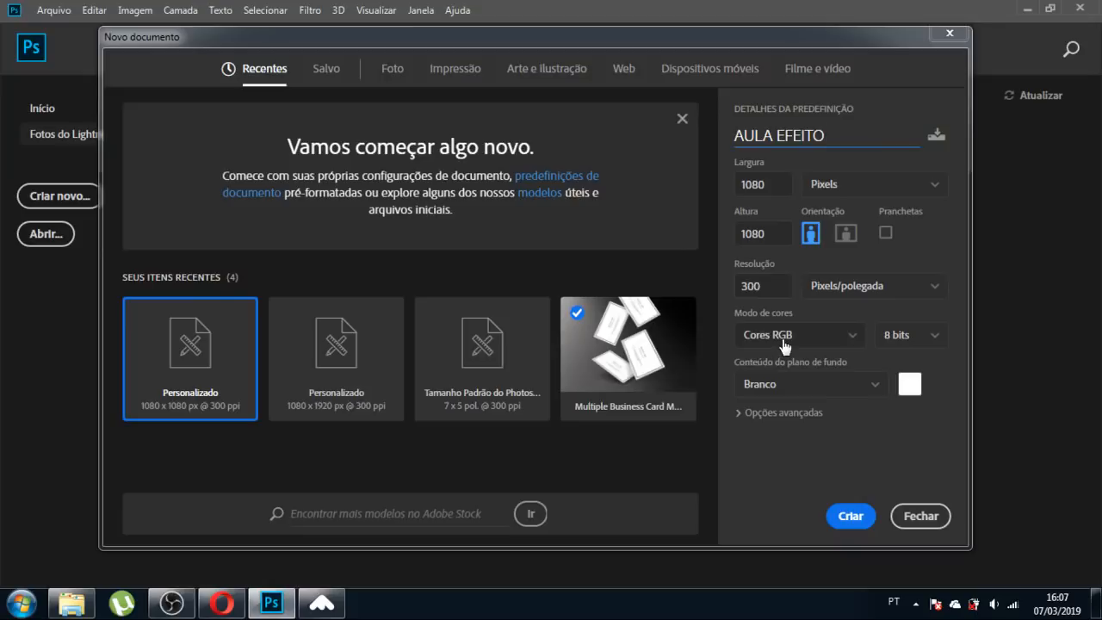
left_click(845, 519)
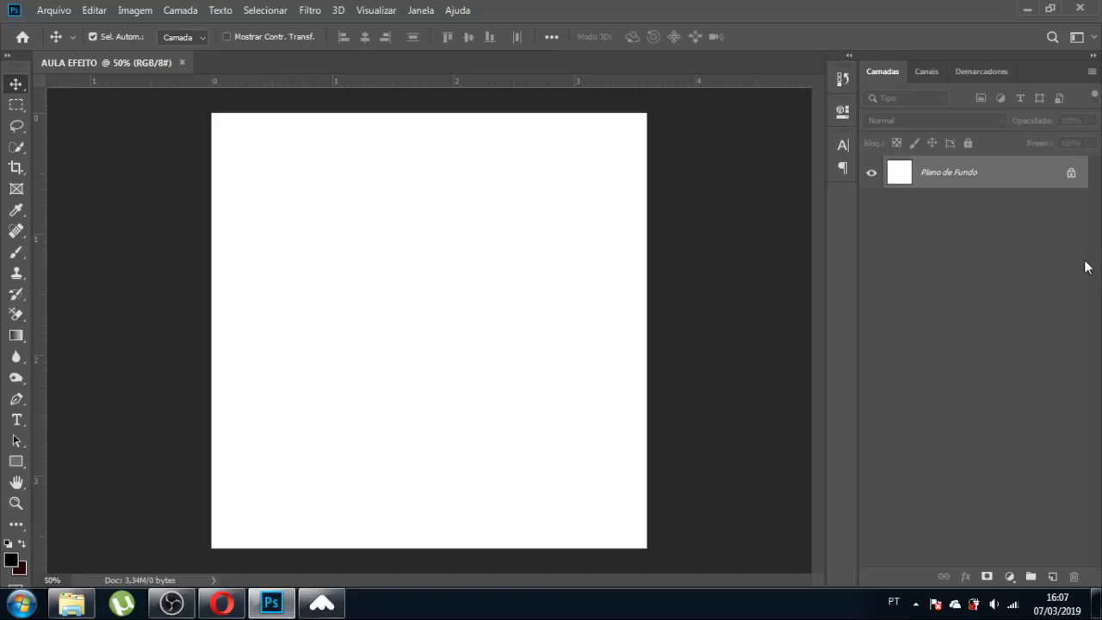
Look through the Canais and Demarcadores panels, then return to Camadas.
left_click(931, 74)
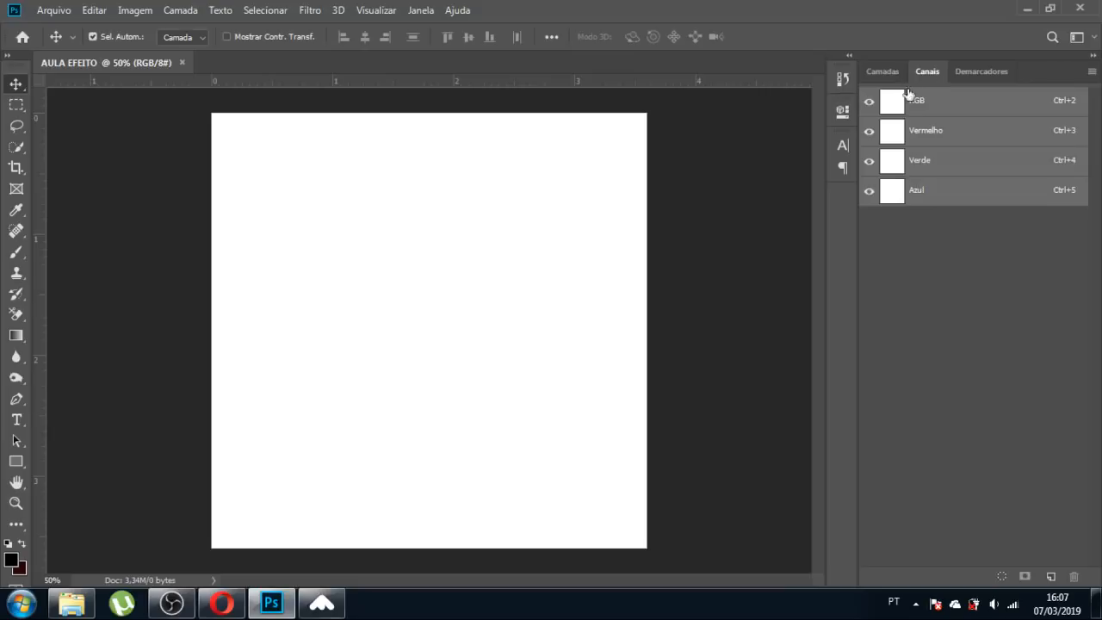
left_click(968, 79)
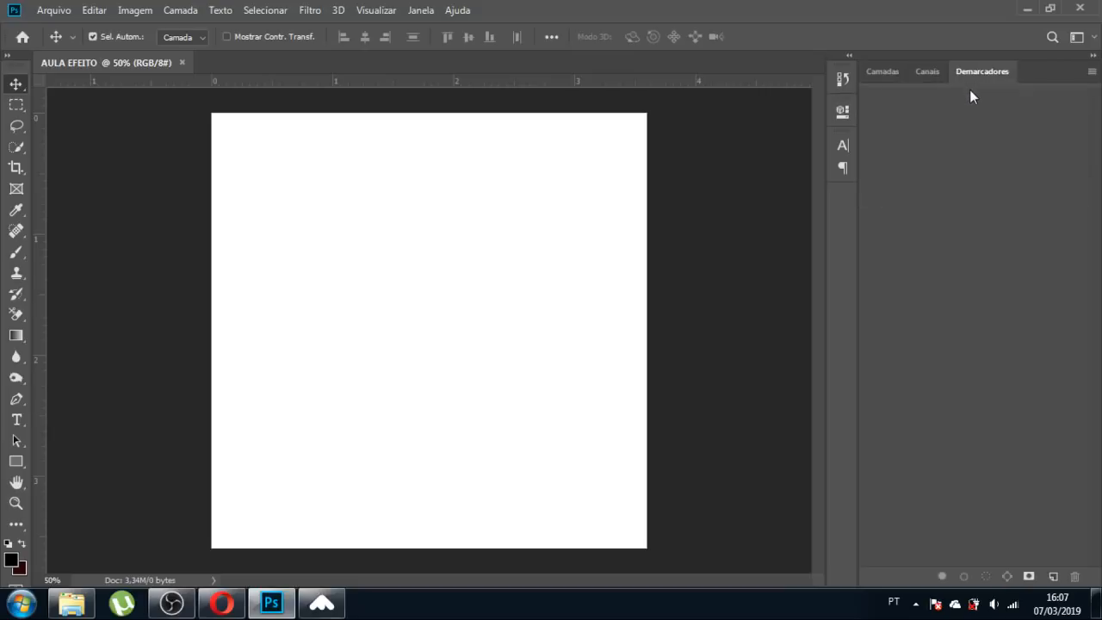
left_click(887, 74)
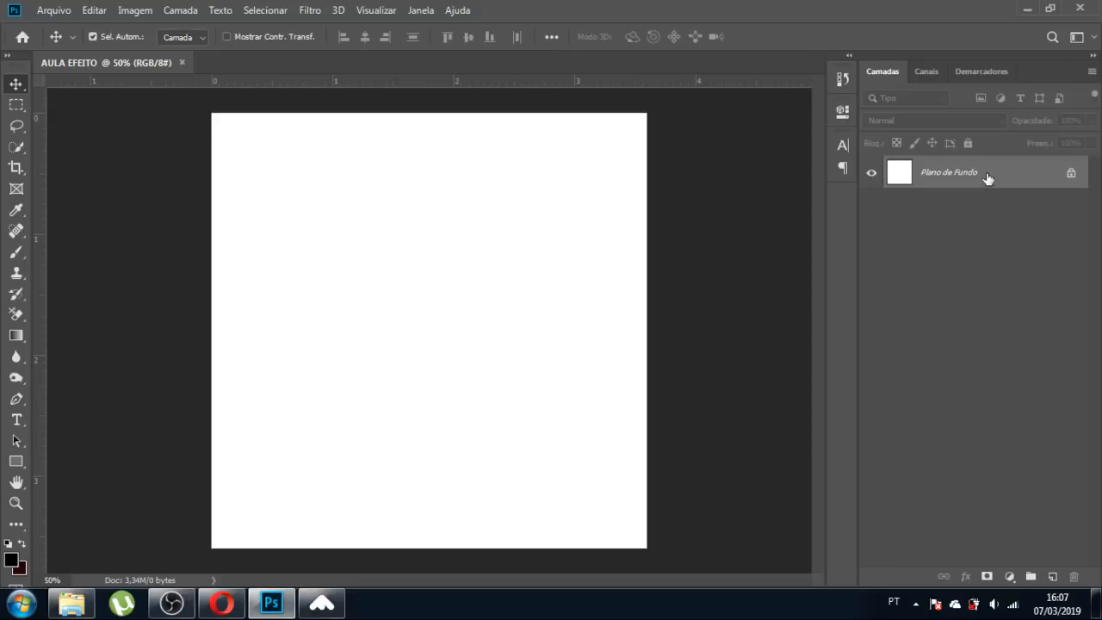
Check the Janela menu, then open the AULA - HOJE folder from the taskbar.
left_click(421, 11)
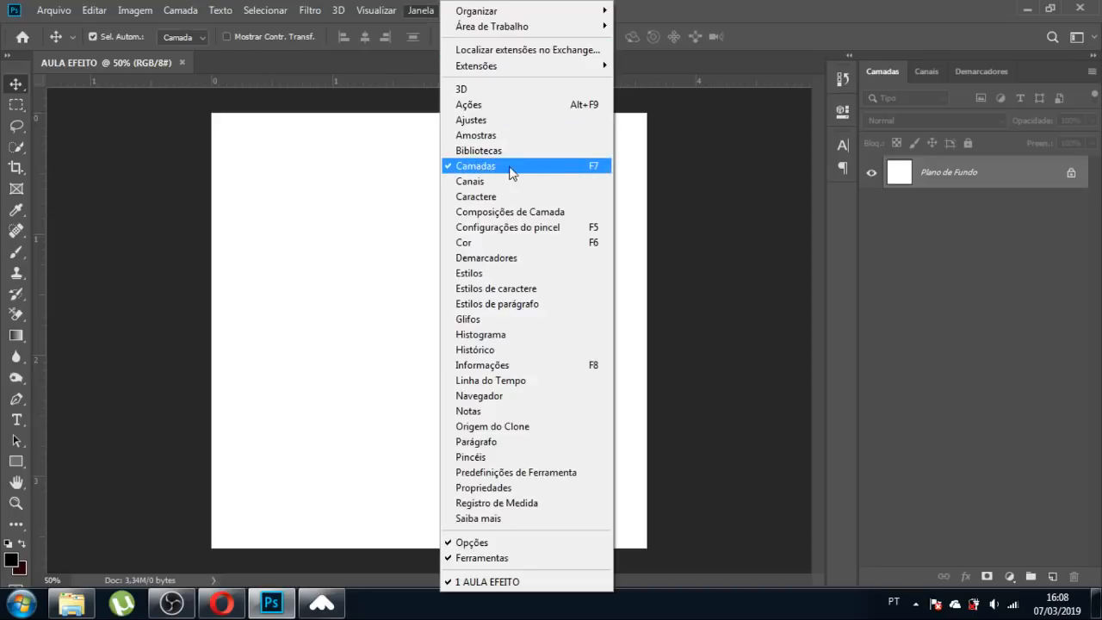
left_click(757, 19)
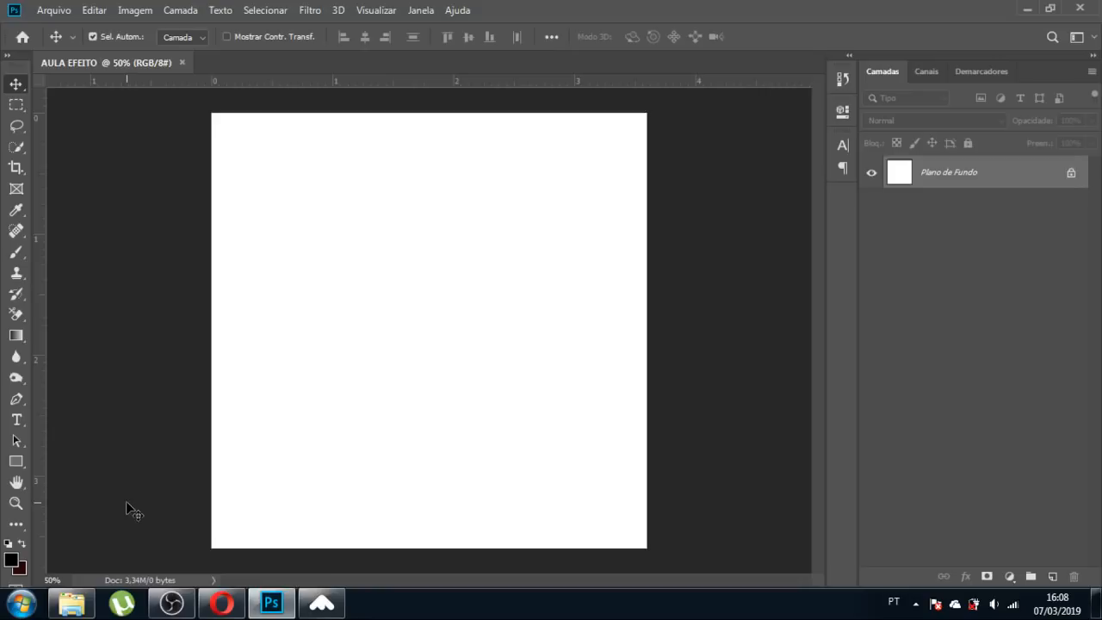
left_click(65, 607)
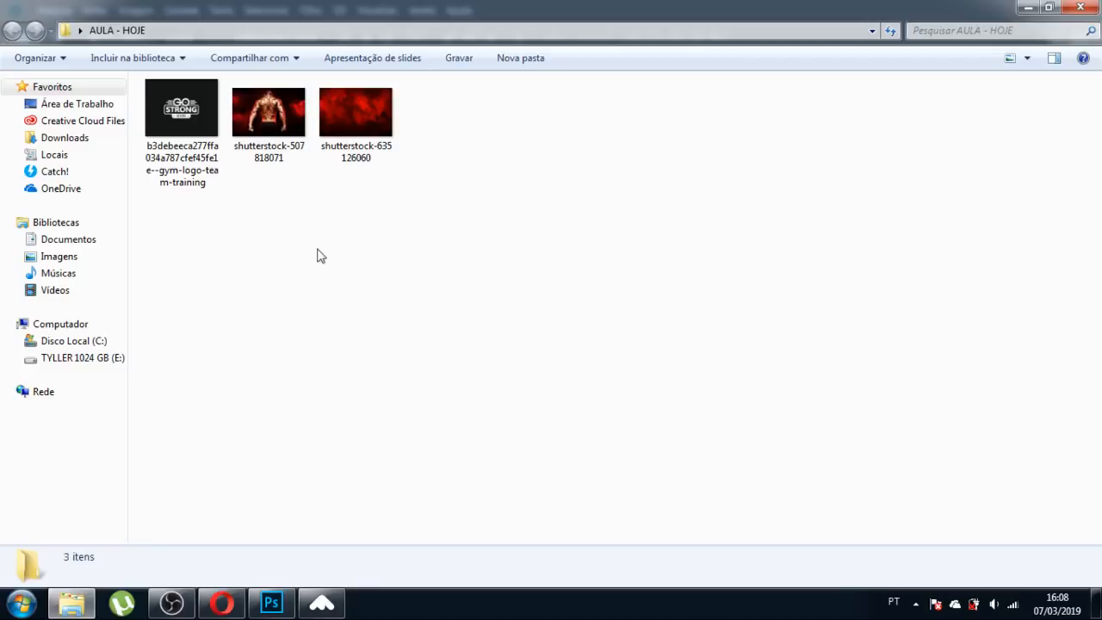
Drag shutterstock-507818071 from the AULA - HOJE folder onto the AULA EFEITO canvas.
left_click(375, 143)
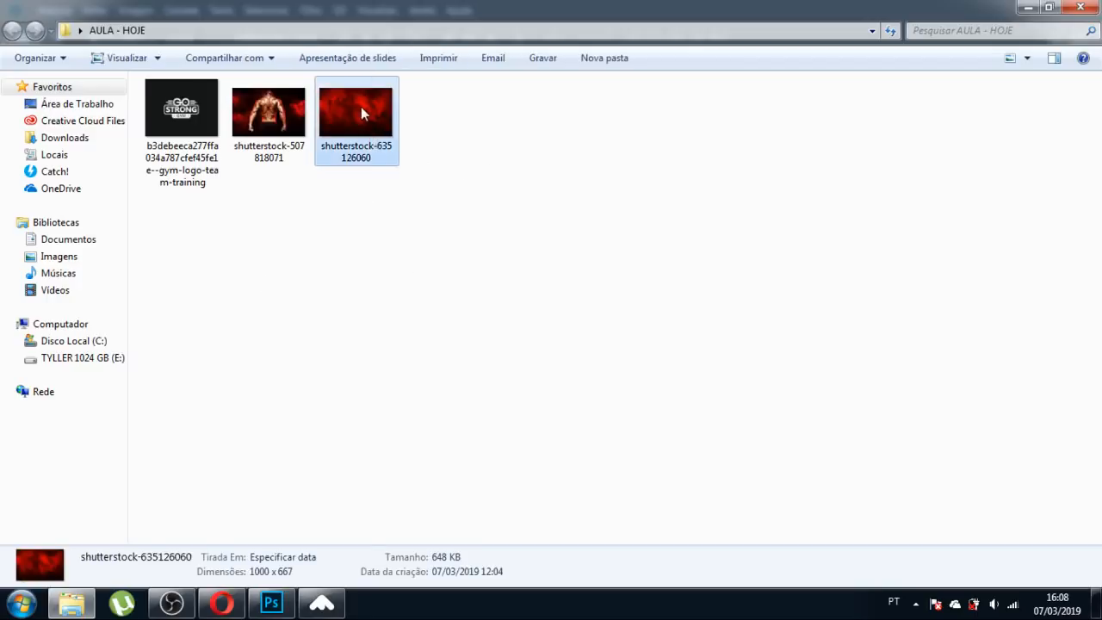
left_click_drag(361, 107, 364, 152)
left_click_drag(258, 115, 406, 357)
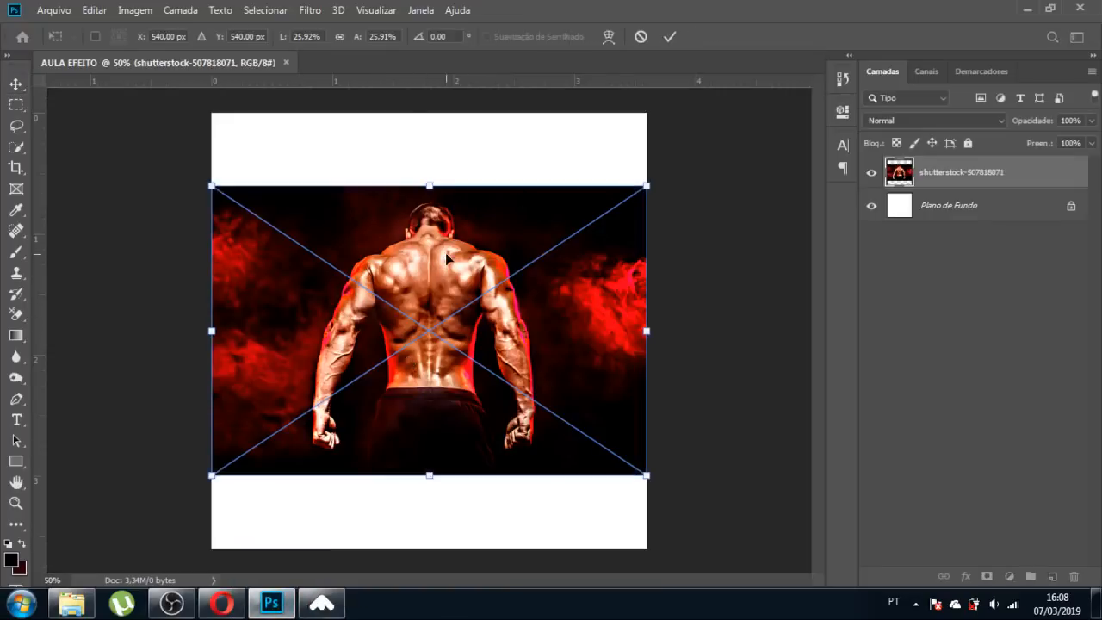
Commit the photo, enable Auto-Select, and scale it to about 37.6% to fill the canvas.
key("Return")
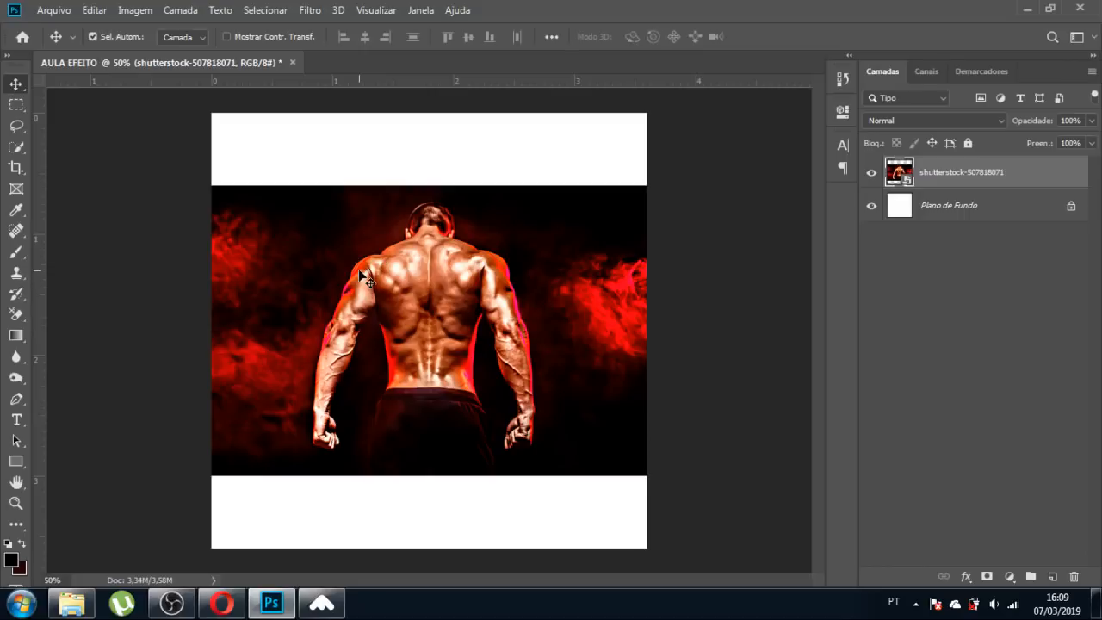
left_click(443, 310)
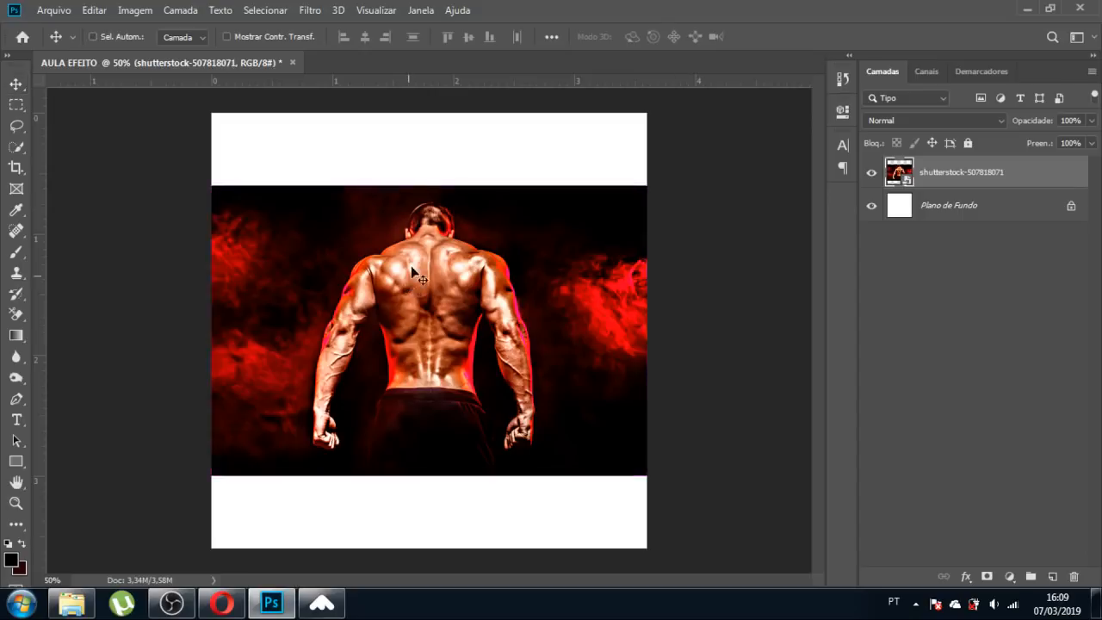
key("ctrl+t")
left_click_drag(647, 473, 736, 561)
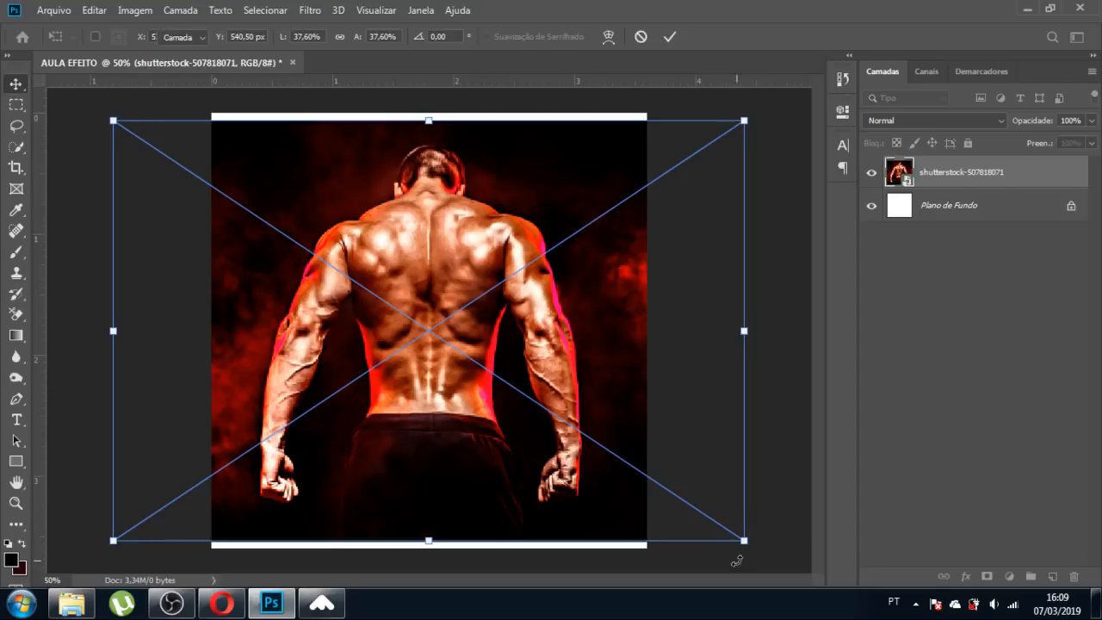
key("Return")
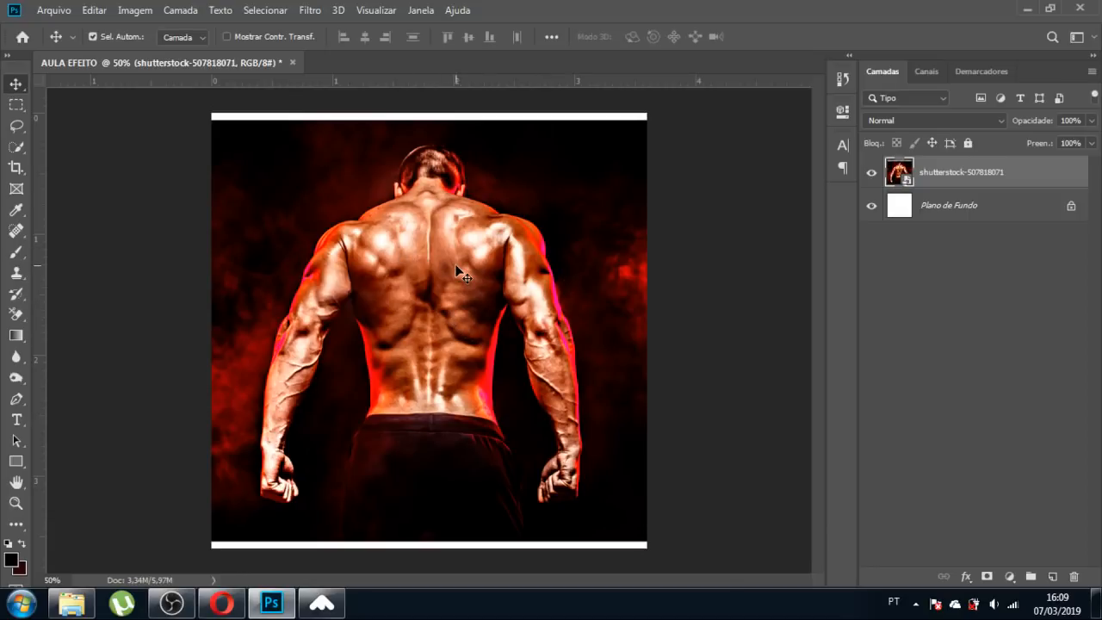
key("w")
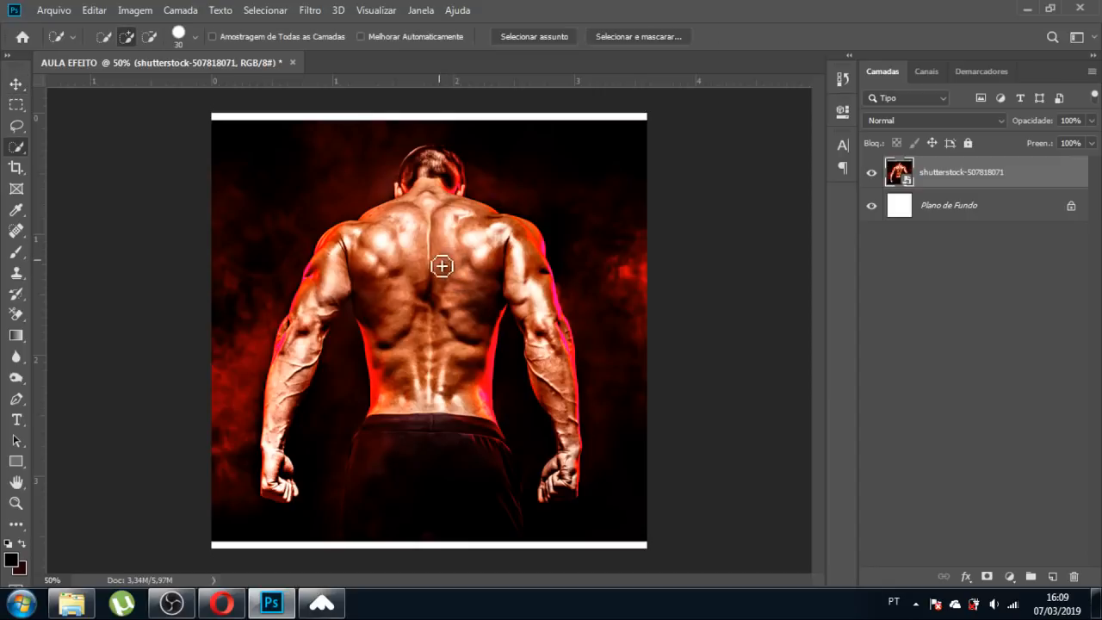
Quick-select the man's back and left forearm, then clear that first attempt.
left_click_drag(440, 264, 441, 325)
mouse_move(448, 364)
left_mouse_down()
mouse_move(425, 261)
mouse_move(414, 318)
mouse_move(416, 298)
mouse_move(366, 288)
mouse_move(333, 301)
mouse_move(271, 459)
left_mouse_up()
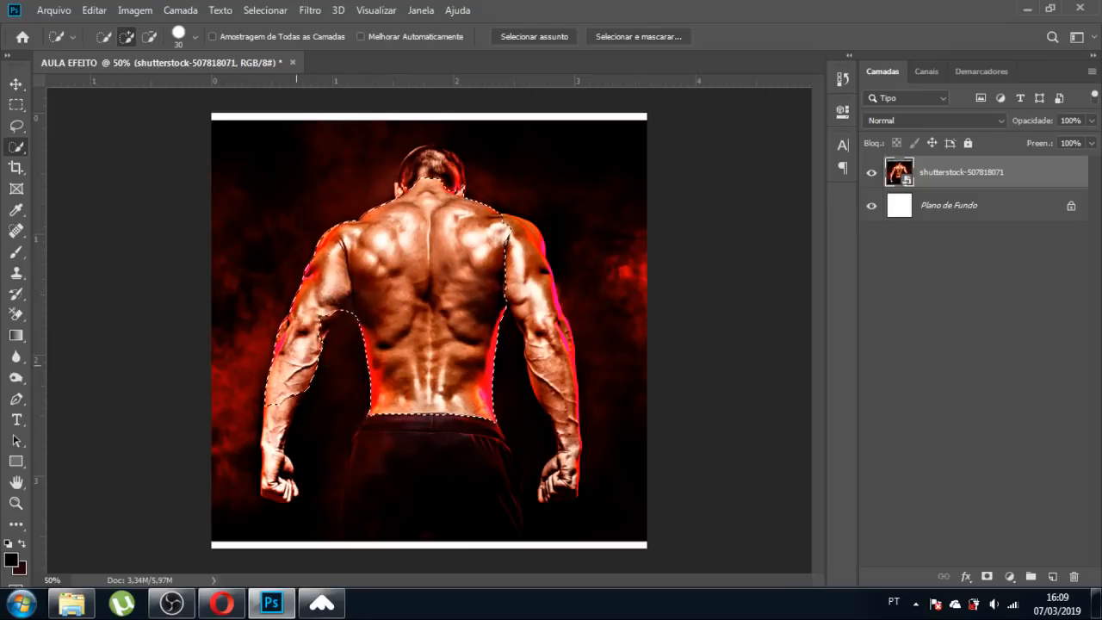
left_click_drag(296, 365, 301, 372)
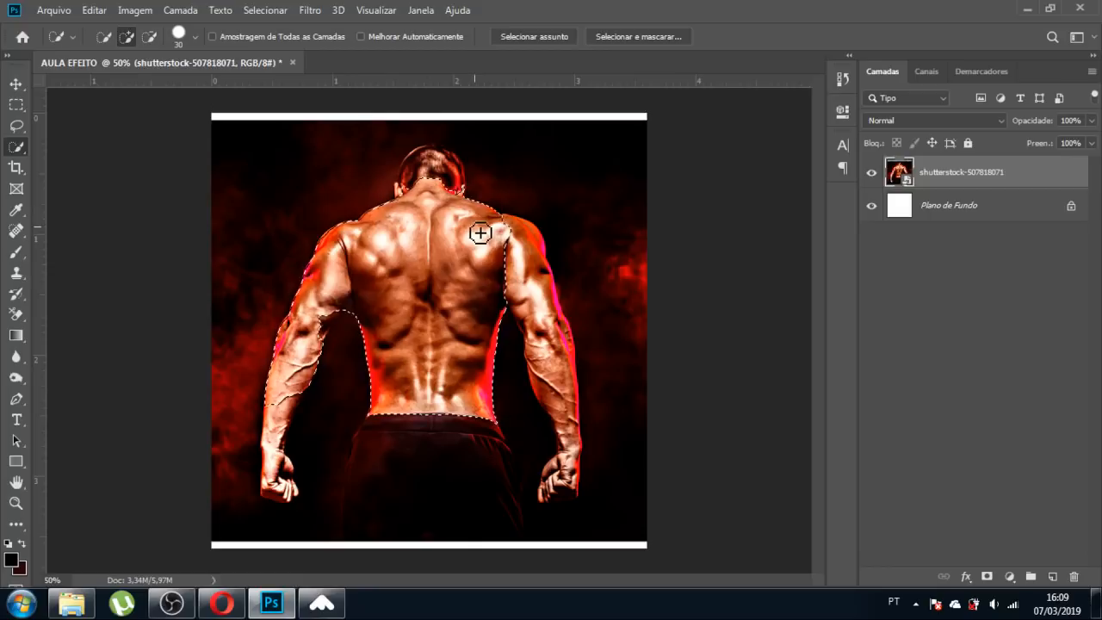
key("ctrl+d")
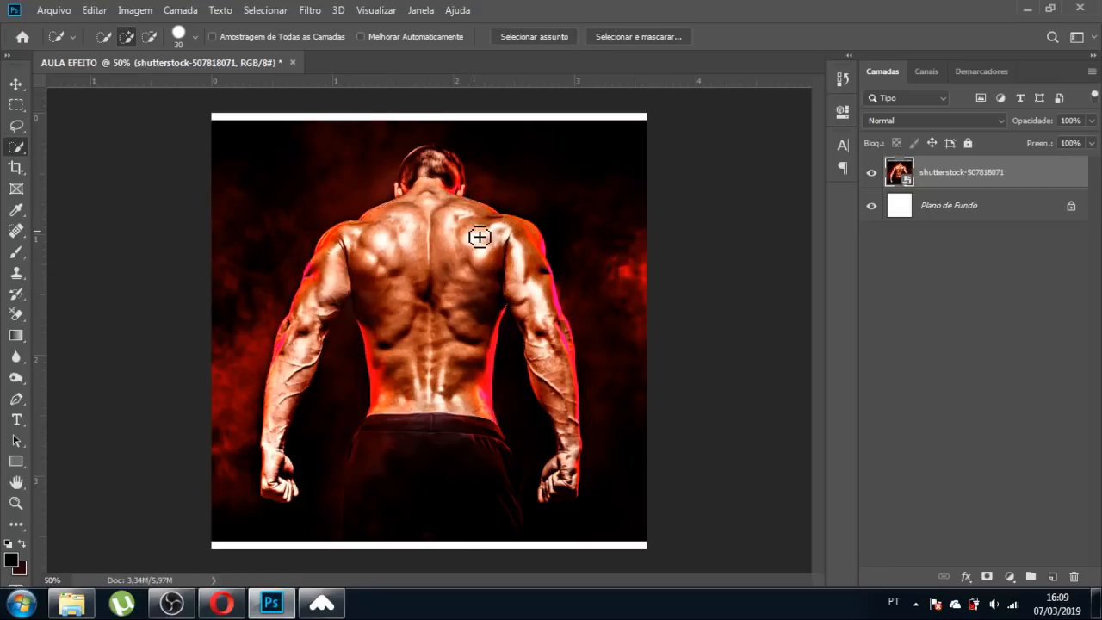
Reselect the upper back, shoulder and arm, try a layer mask, then undo it and deselect.
mouse_move(480, 237)
left_mouse_down()
mouse_move(433, 176)
mouse_move(438, 312)
mouse_move(427, 183)
left_mouse_up()
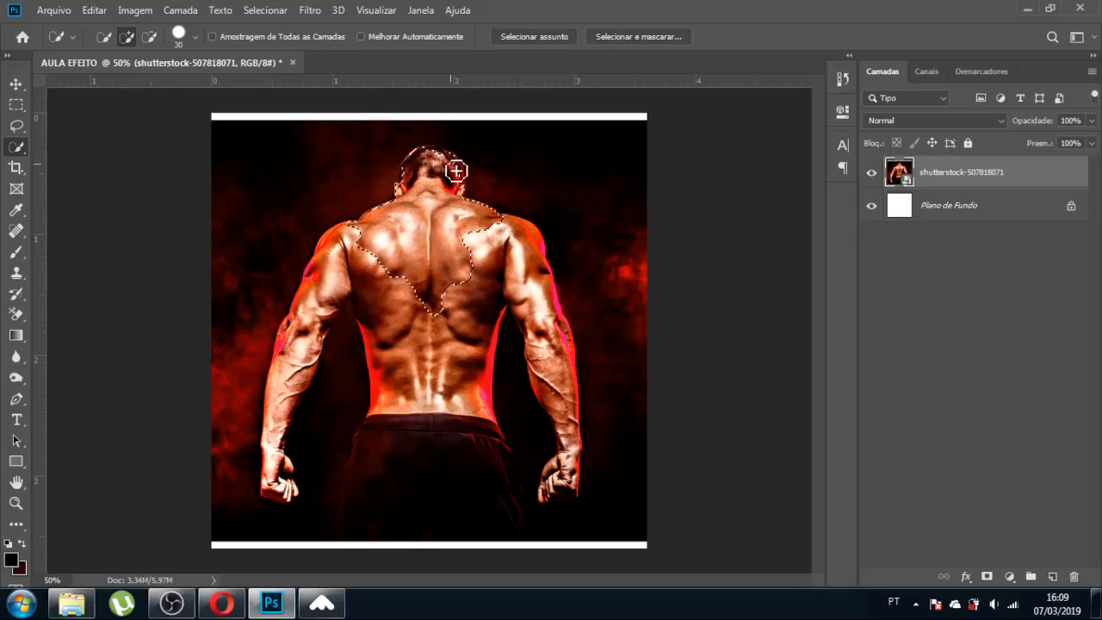
mouse_move(478, 254)
left_mouse_down()
mouse_move(530, 282)
mouse_move(524, 259)
mouse_move(542, 307)
mouse_move(574, 445)
mouse_move(569, 491)
mouse_move(556, 482)
mouse_move(562, 498)
mouse_move(547, 502)
mouse_move(579, 476)
left_mouse_up()
mouse_move(430, 308)
left_mouse_down()
mouse_move(416, 485)
mouse_move(416, 465)
mouse_move(258, 429)
left_mouse_up()
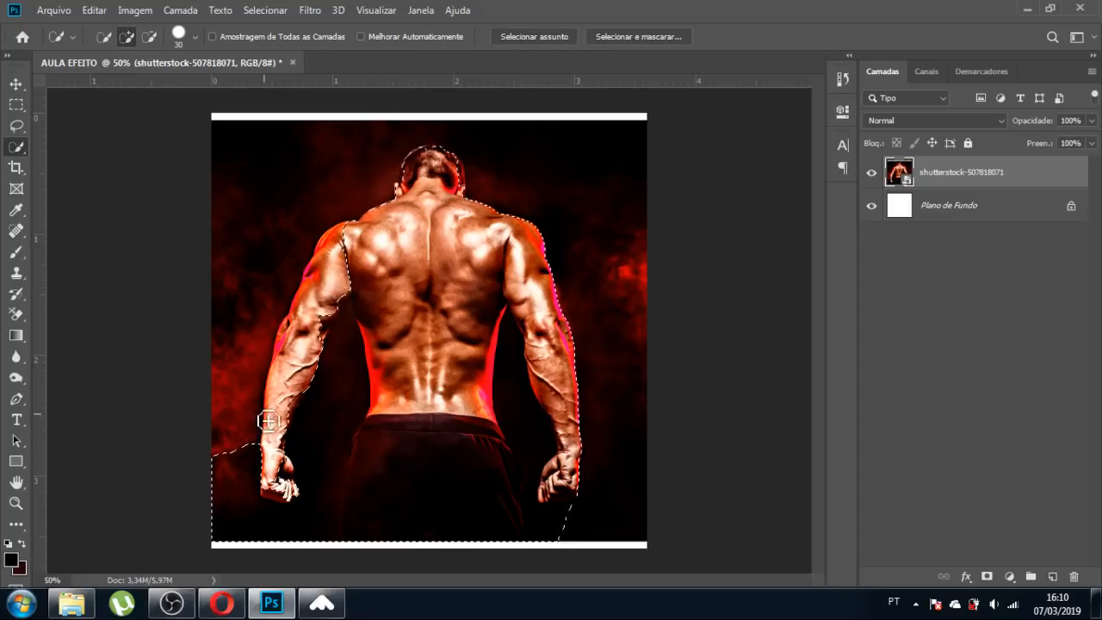
key("ctrl+z")
key("ctrl+z")
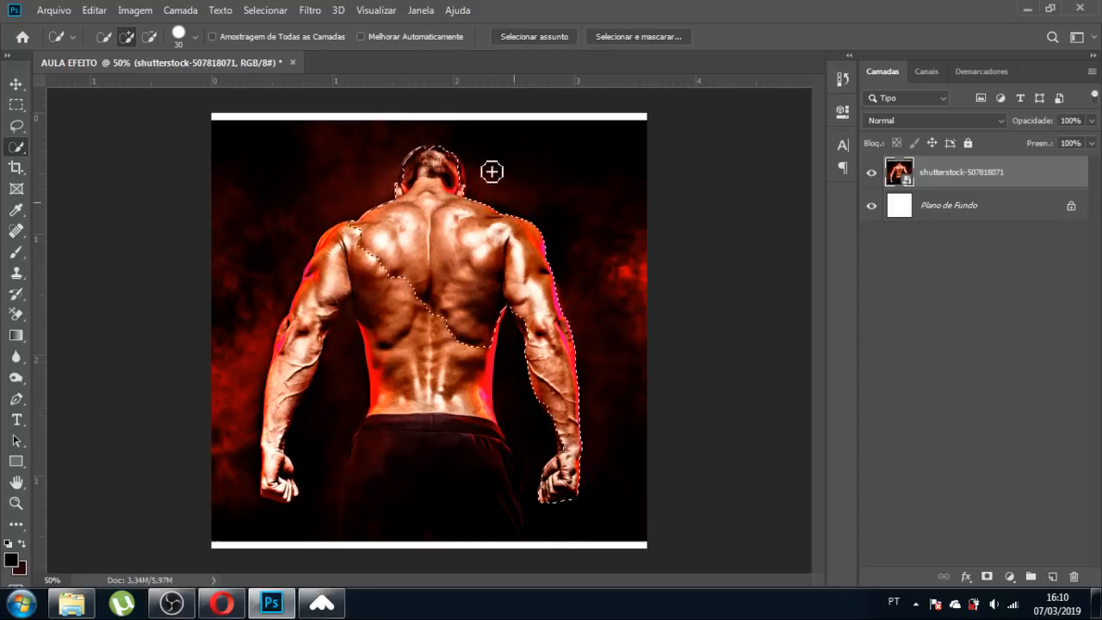
left_click(987, 576)
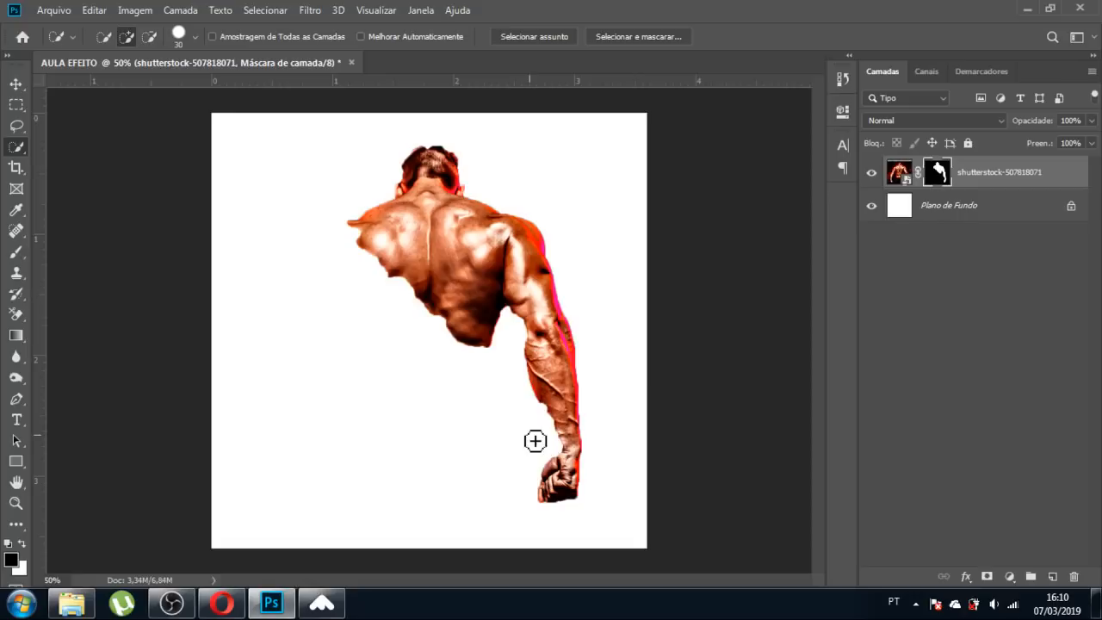
key("ctrl+z")
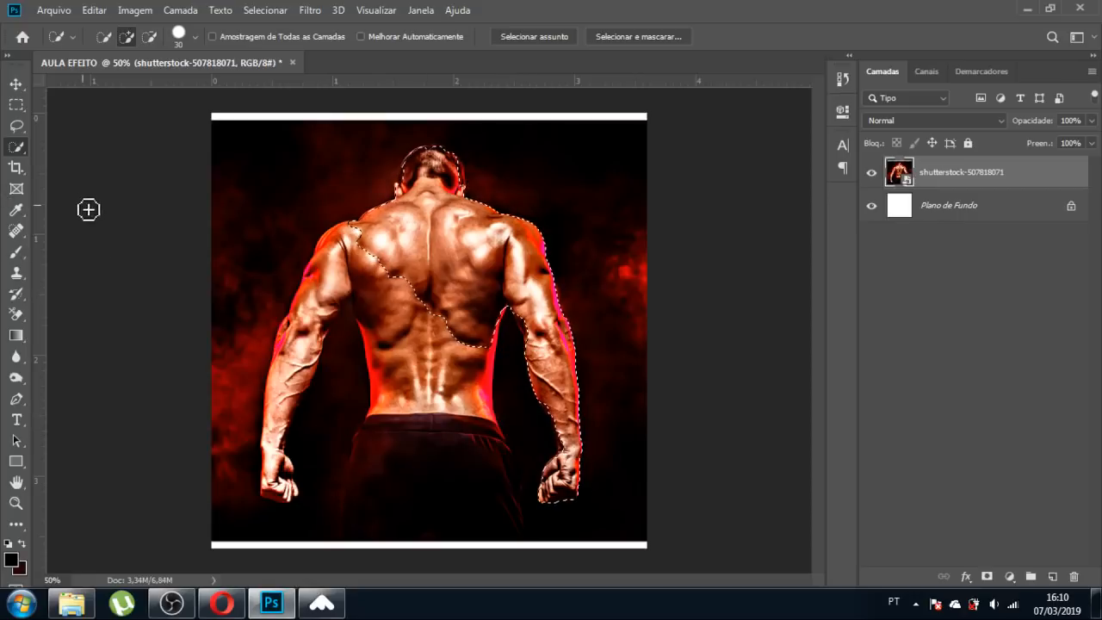
key("ctrl+d")
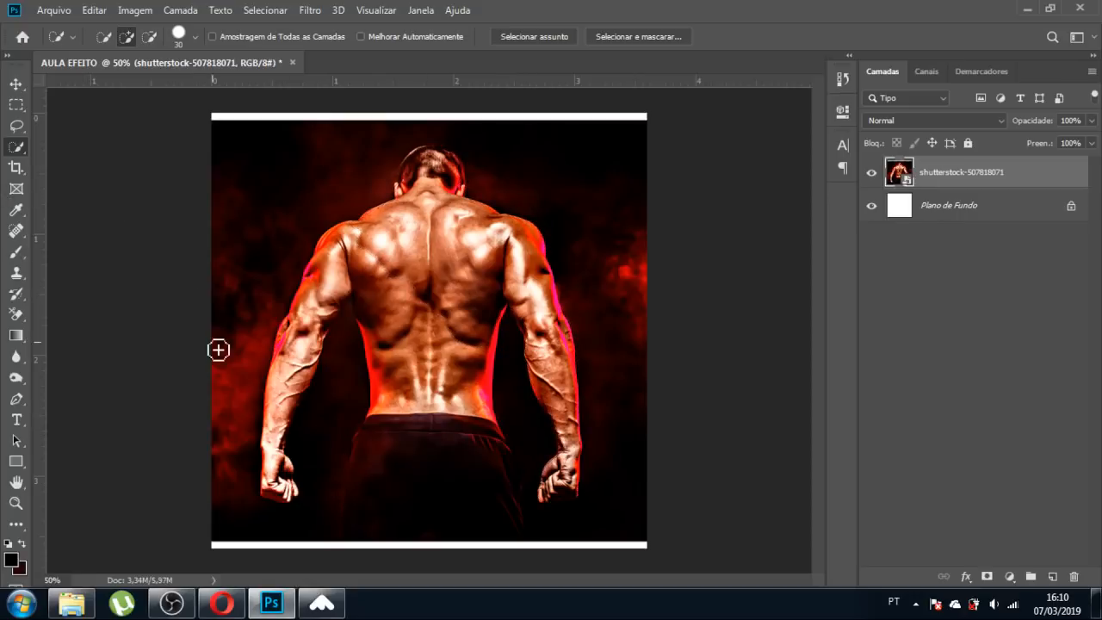
With the Pen tool, trace curved anchors up the trousers' edge to the waistband corner.
left_click(17, 400)
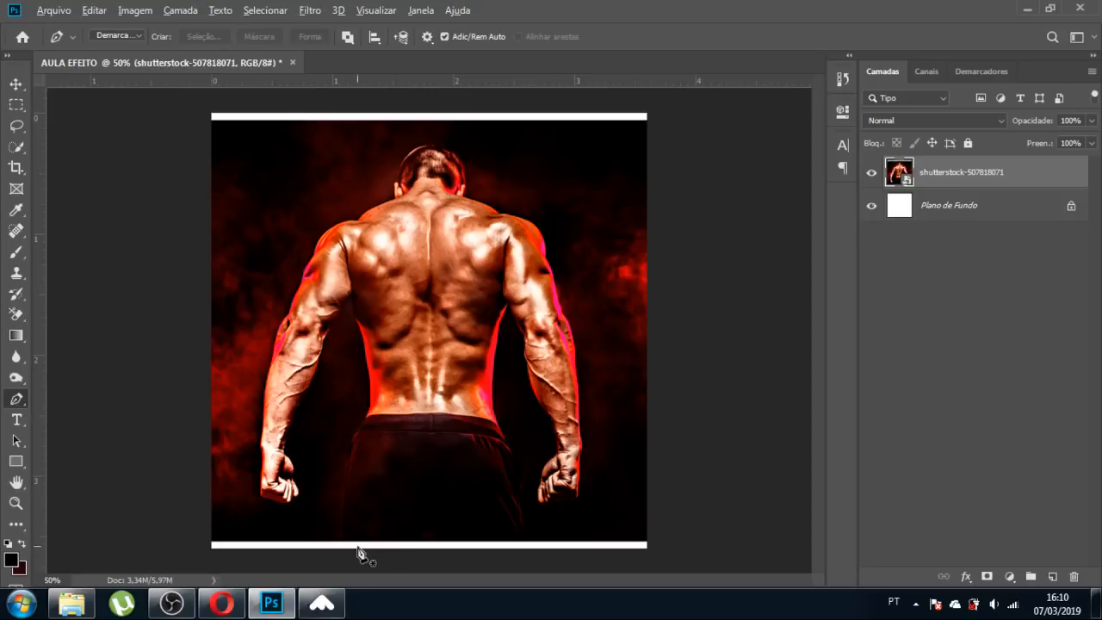
scroll(344, 553, "up", 3)
scroll(349, 517, "down", 1)
scroll(347, 515, "up", 2)
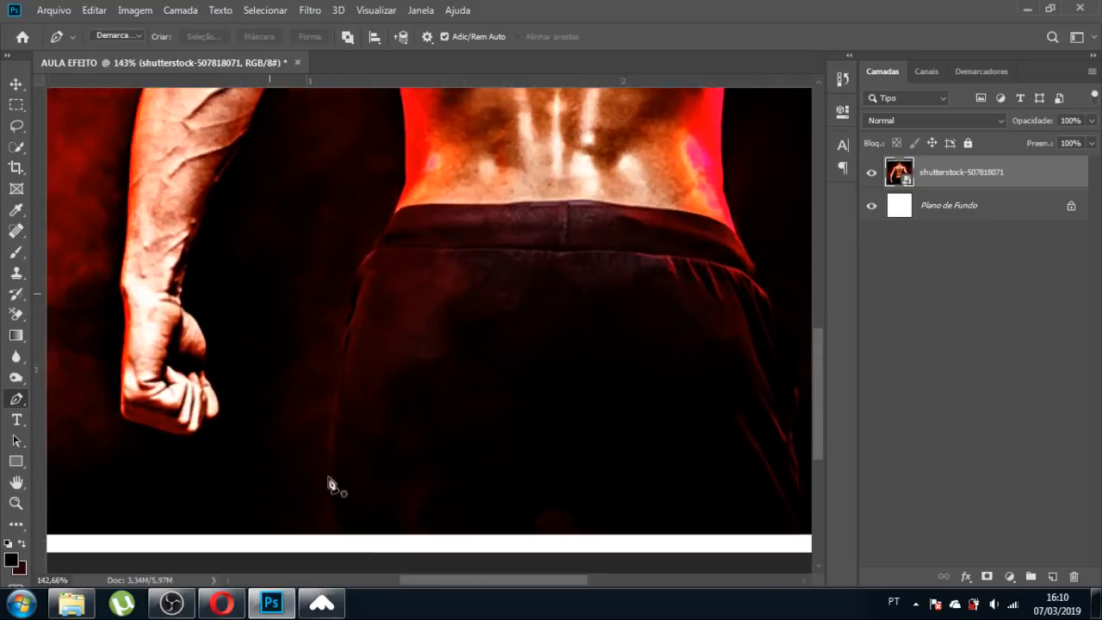
left_click(337, 539)
left_click_drag(332, 417, 338, 386)
scroll(364, 320, "up", 5)
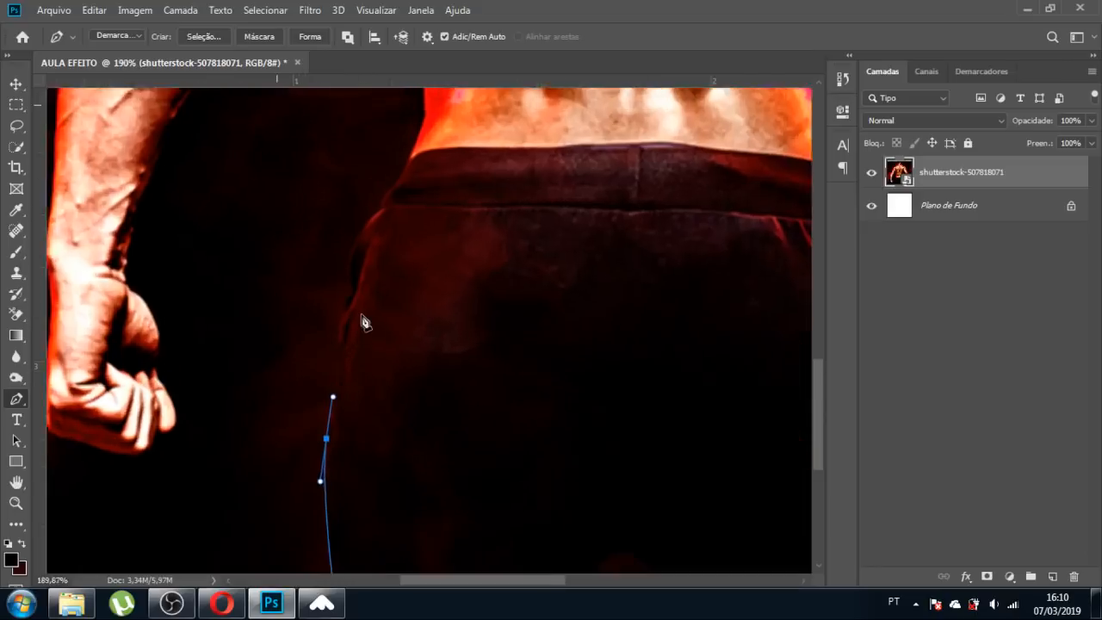
left_click_drag(339, 390, 340, 355)
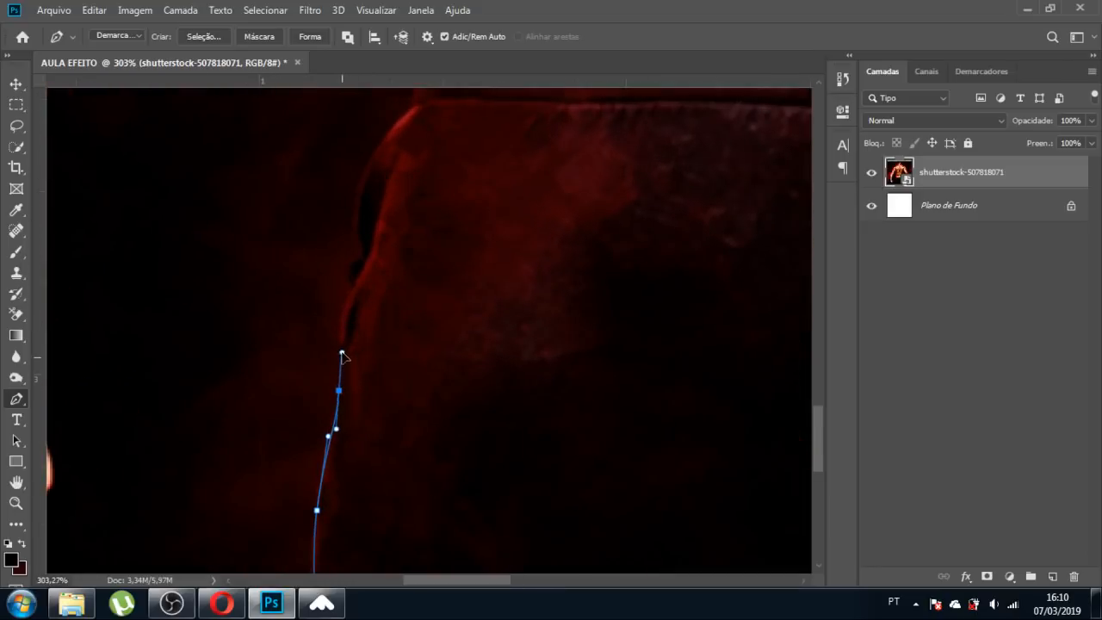
left_click_drag(344, 302, 354, 284)
left_click_drag(363, 245, 359, 218)
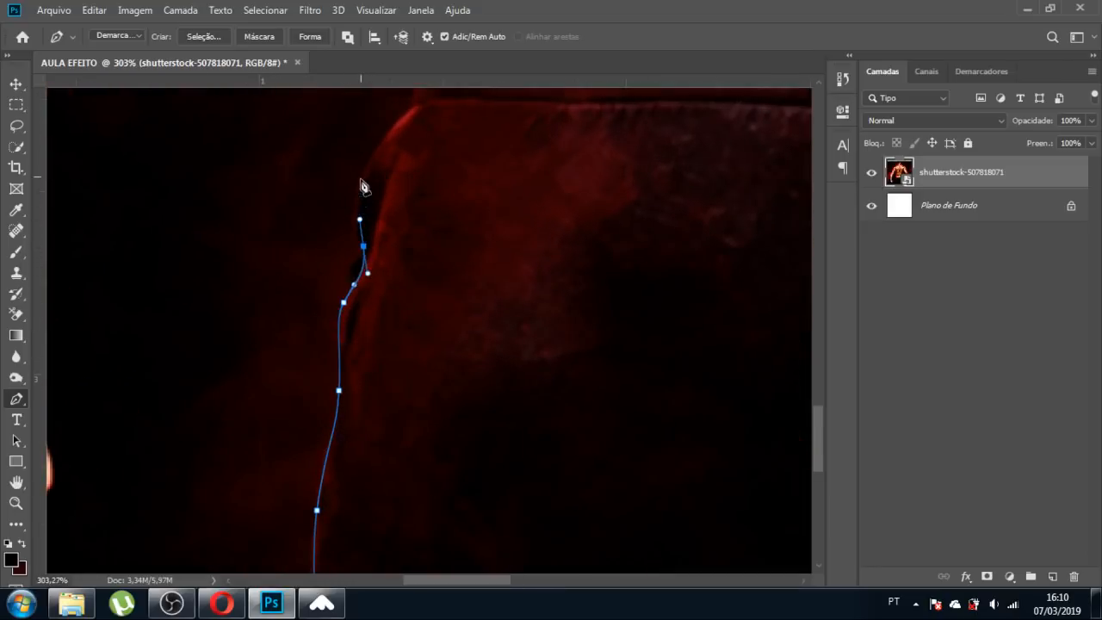
left_click_drag(360, 169, 376, 154)
scroll(375, 153, "down", 5)
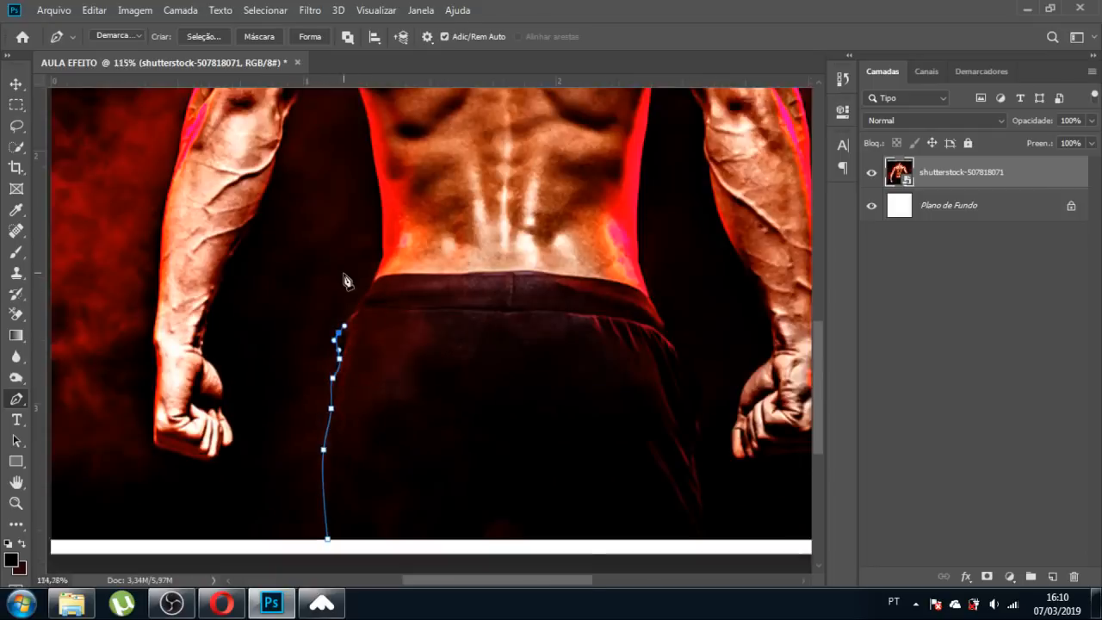
scroll(376, 271, "up", 5)
left_click_drag(357, 395, 411, 315)
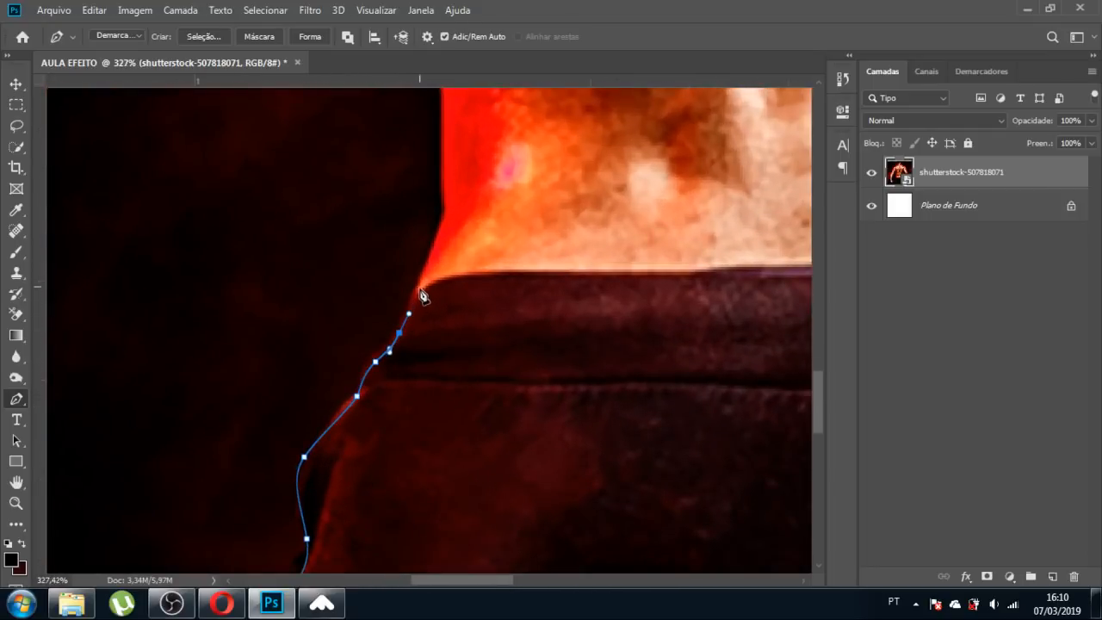
left_click(421, 279)
Continue the path up the torso side to the top of the gap beside the arm.
scroll(394, 375, "down", 7)
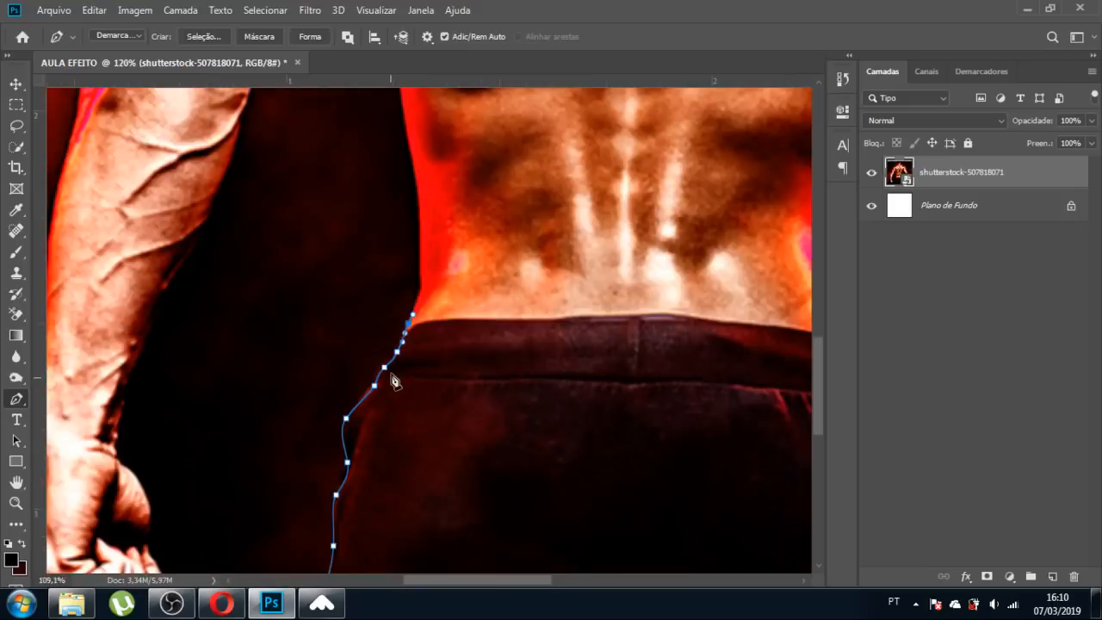
scroll(433, 240, "up", 5)
scroll(408, 392, "up", 3)
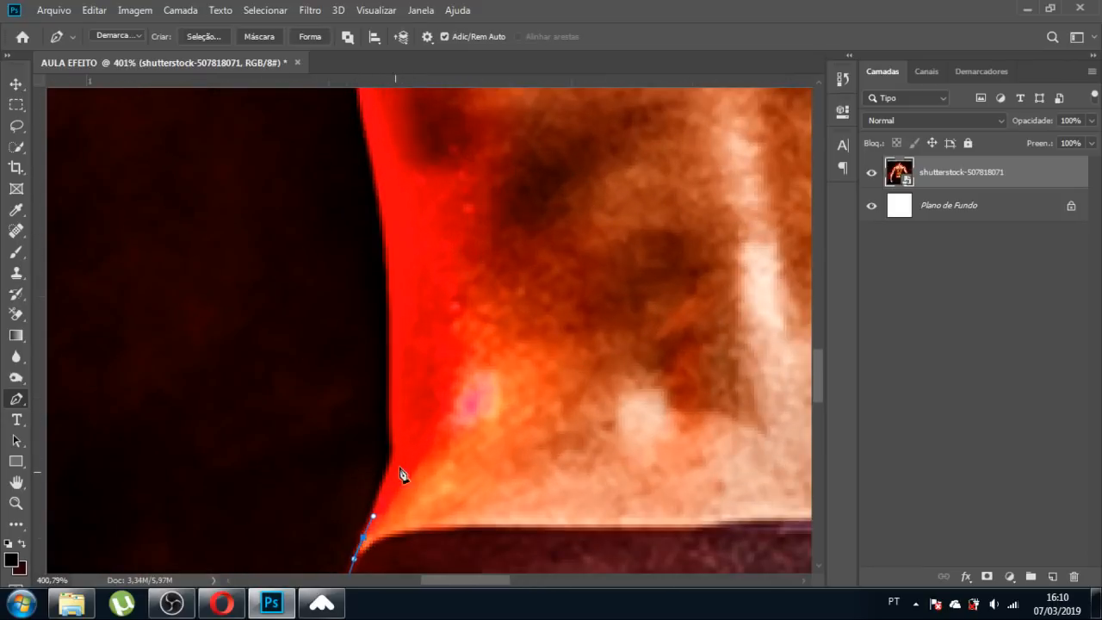
left_click_drag(386, 472, 393, 453)
left_click(393, 426)
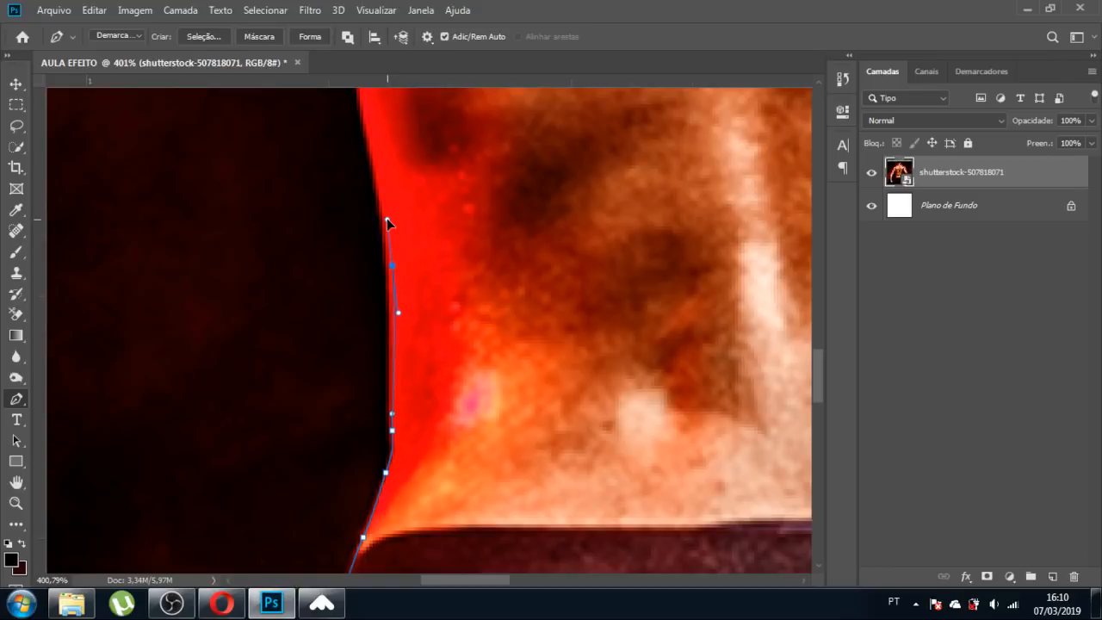
scroll(387, 221, "down", 3)
scroll(397, 303, "up", 5)
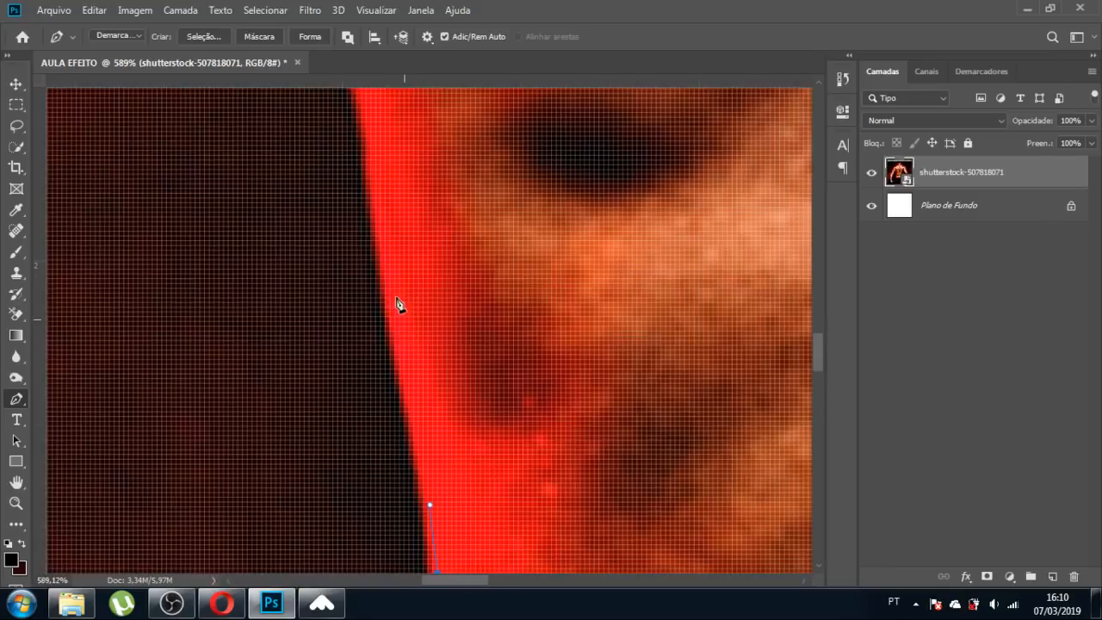
scroll(395, 310, "down", 2)
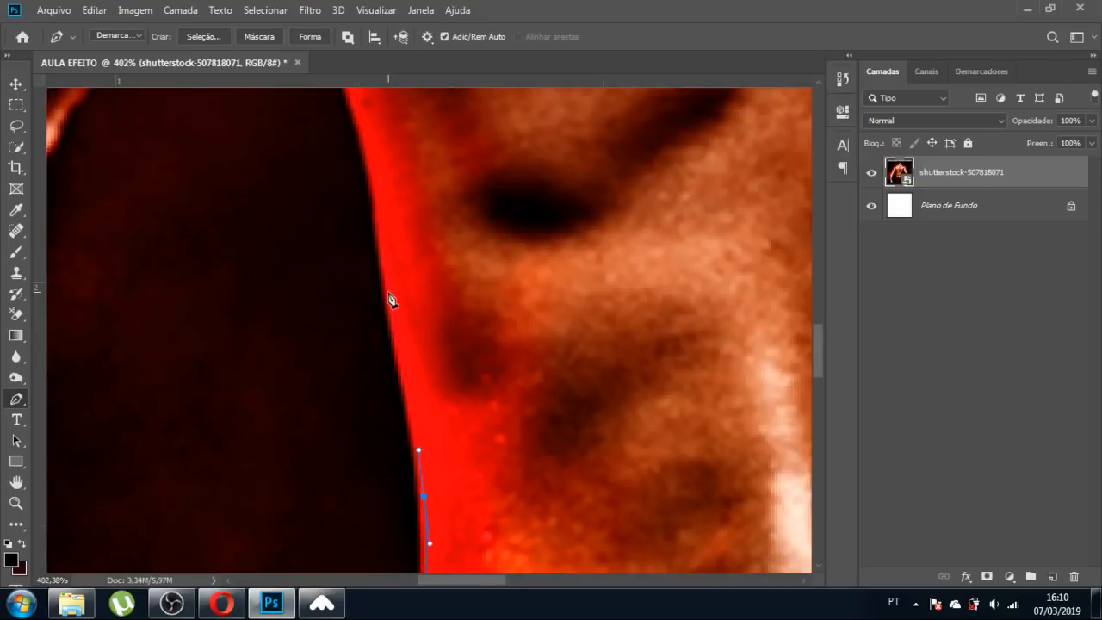
left_click(381, 230)
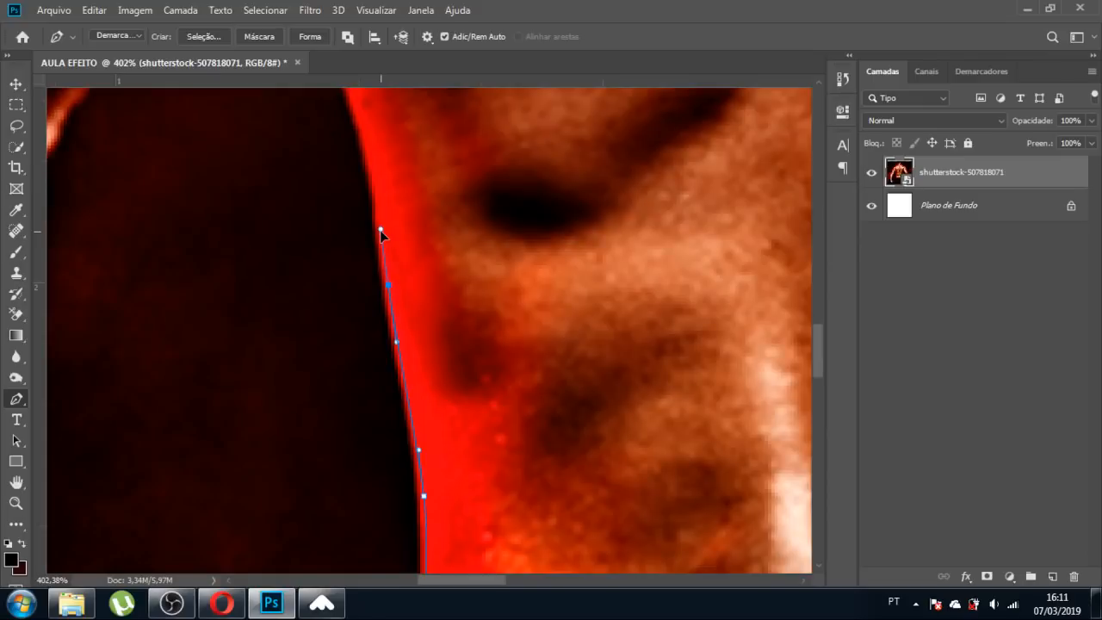
left_click(374, 172)
scroll(404, 280, "down", 5)
scroll(381, 209, "up", 4)
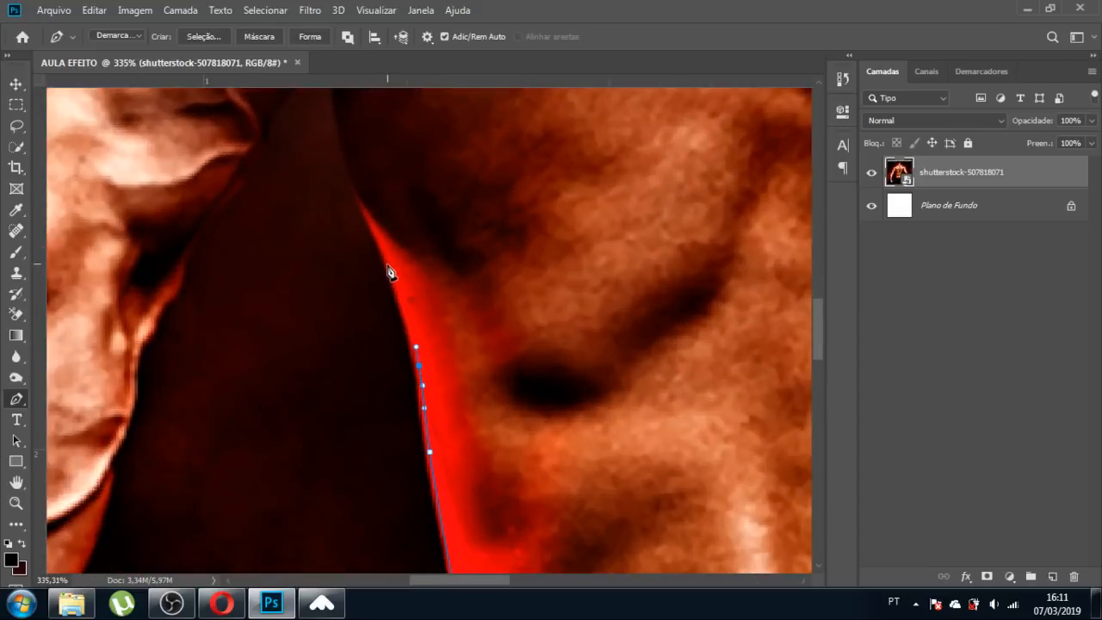
left_click_drag(387, 262, 374, 234)
scroll(435, 385, "down", 4)
scroll(447, 256, "up", 3)
scroll(445, 256, "up", 3)
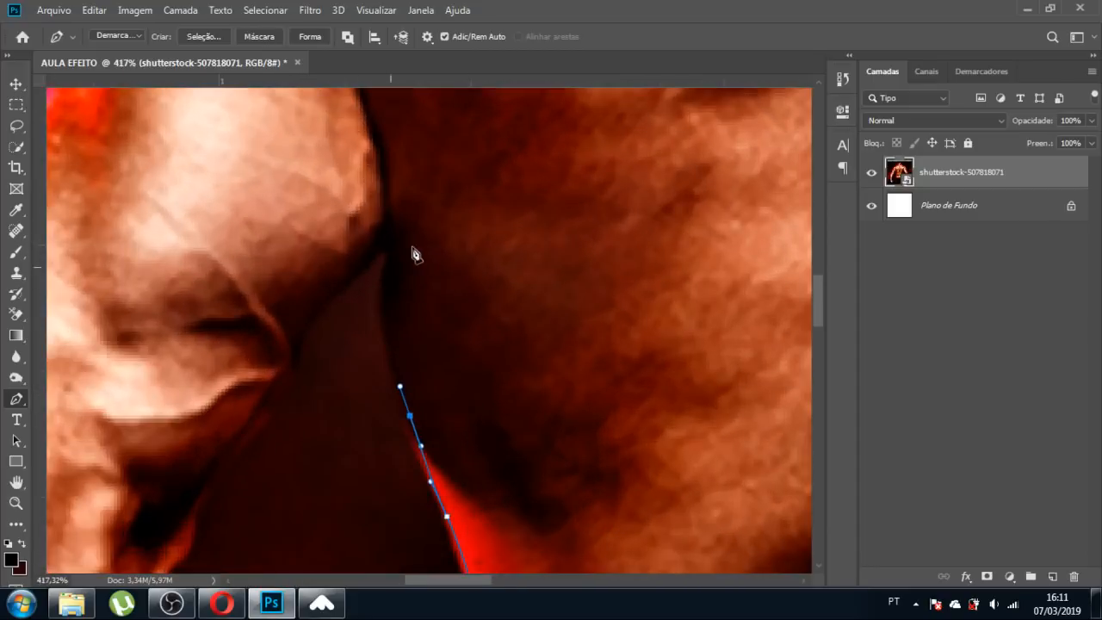
left_click_drag(380, 304, 334, 288)
left_click(377, 256)
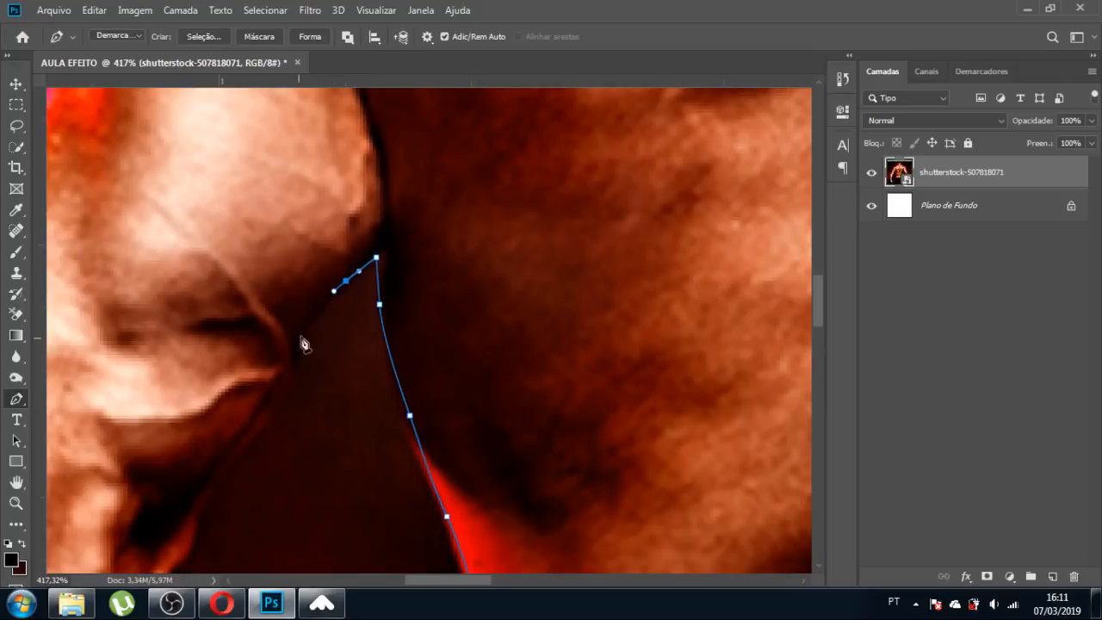
Run the path down the inner arm edge, removing the misplaced last point.
left_click_drag(296, 353, 289, 371)
left_click_drag(262, 422, 249, 446)
left_click_drag(215, 484, 197, 513)
scroll(324, 344, "down", 3)
scroll(325, 348, "down", 2)
scroll(266, 393, "up", 6)
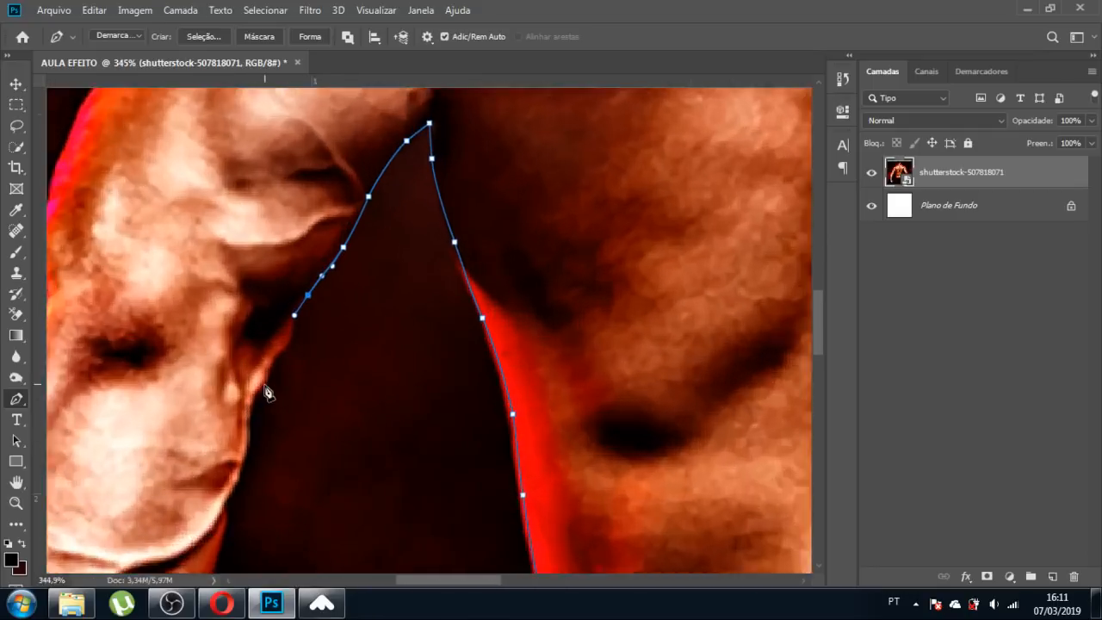
mouse_move(285, 333)
left_mouse_down()
mouse_move(281, 345)
mouse_move(288, 329)
left_mouse_up()
key("ctrl+z")
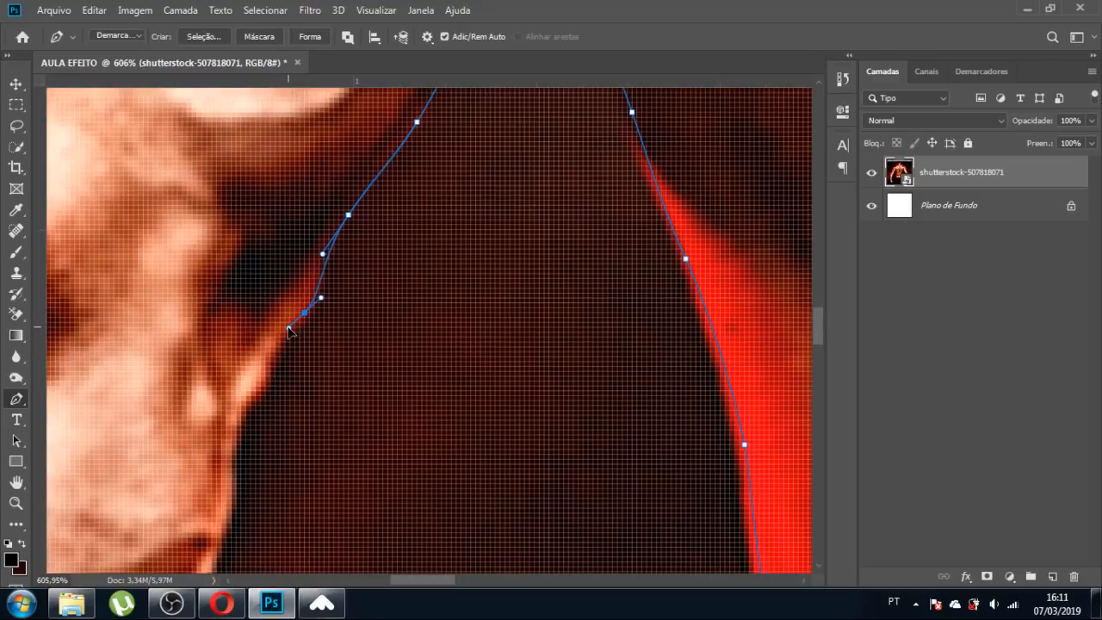
Re-place the arm point and trace curved anchors down the forearm's outer edge.
left_click(265, 361)
left_click_drag(252, 405, 231, 465)
scroll(288, 351, "down", 5)
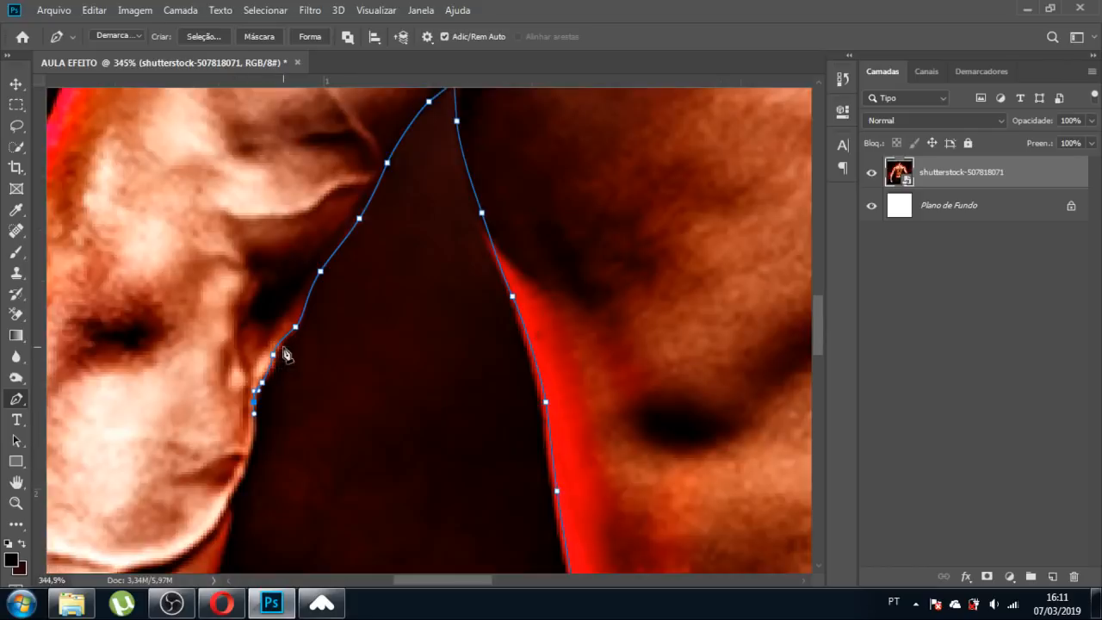
scroll(259, 441, "up", 4)
scroll(262, 441, "up", 3)
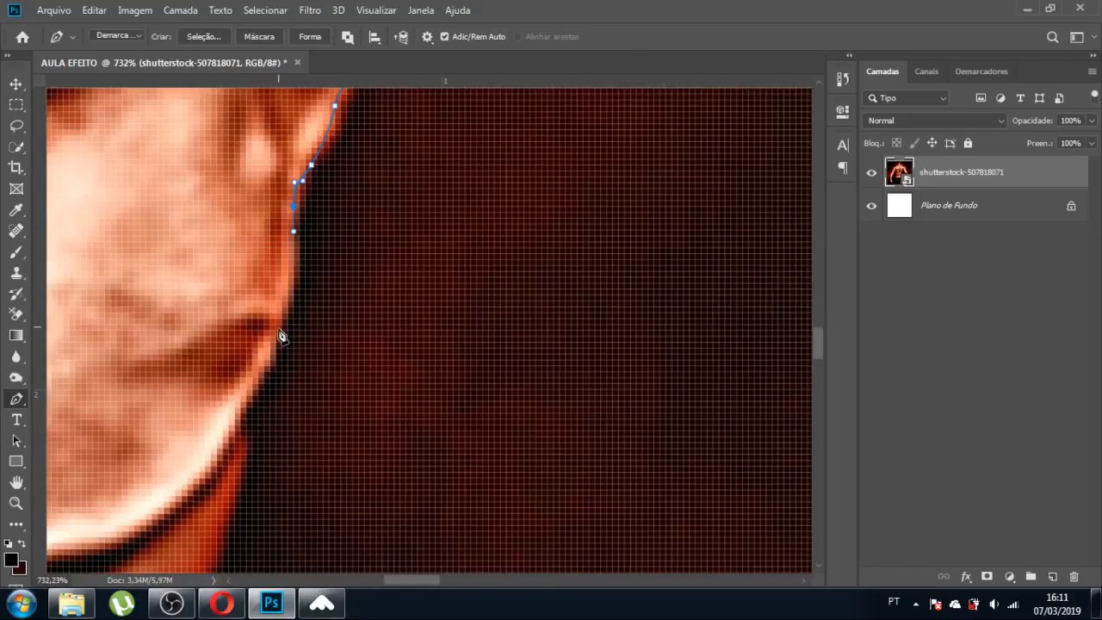
left_click_drag(277, 326, 254, 383)
left_click_drag(273, 342, 262, 375)
scroll(266, 425, "down", 8)
scroll(318, 430, "up", 6)
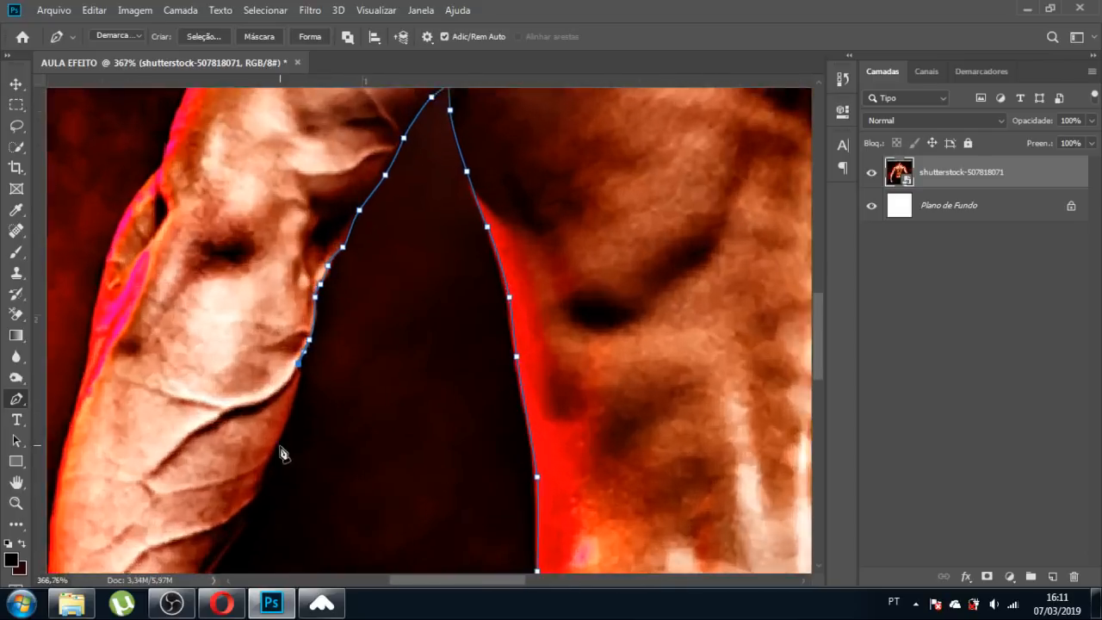
left_click_drag(323, 296, 321, 327)
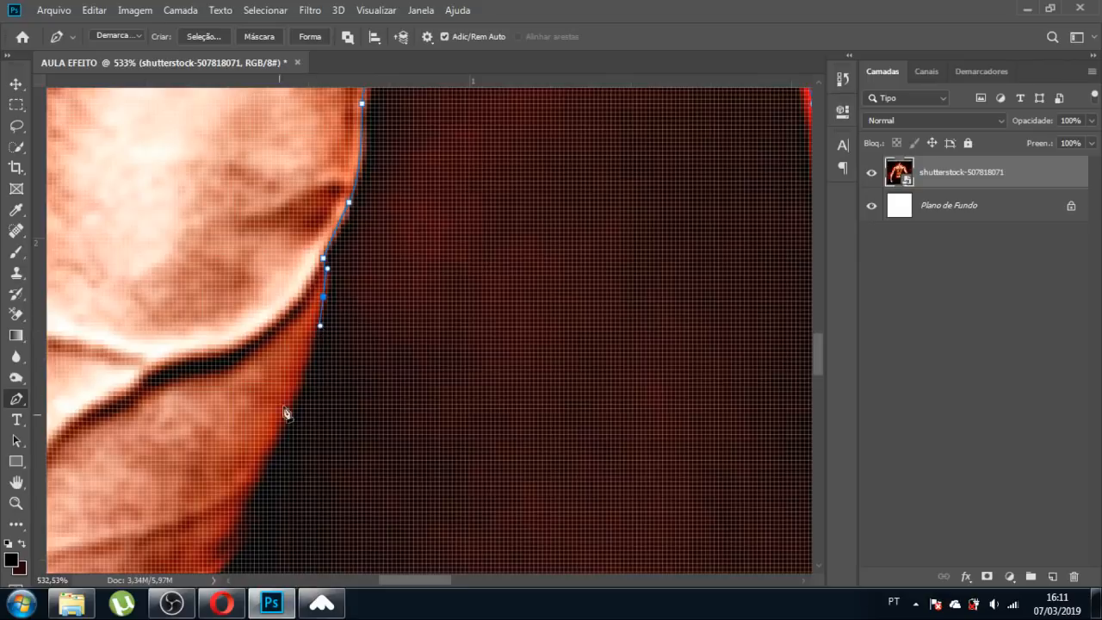
left_click_drag(262, 460, 248, 496)
scroll(362, 394, "down", 8)
scroll(306, 494, "up", 7)
left_click_drag(296, 414, 268, 470)
left_click_drag(212, 545, 209, 552)
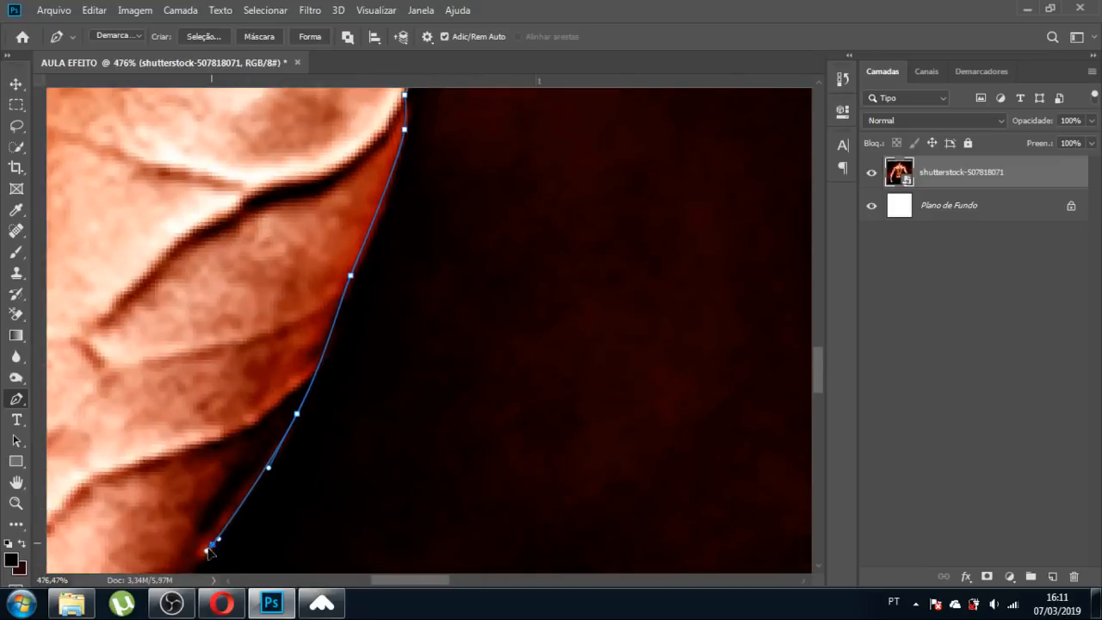
Extend the path further down the forearm past the wrist toward the fist.
scroll(592, 203, "down", 7)
scroll(426, 408, "up", 7)
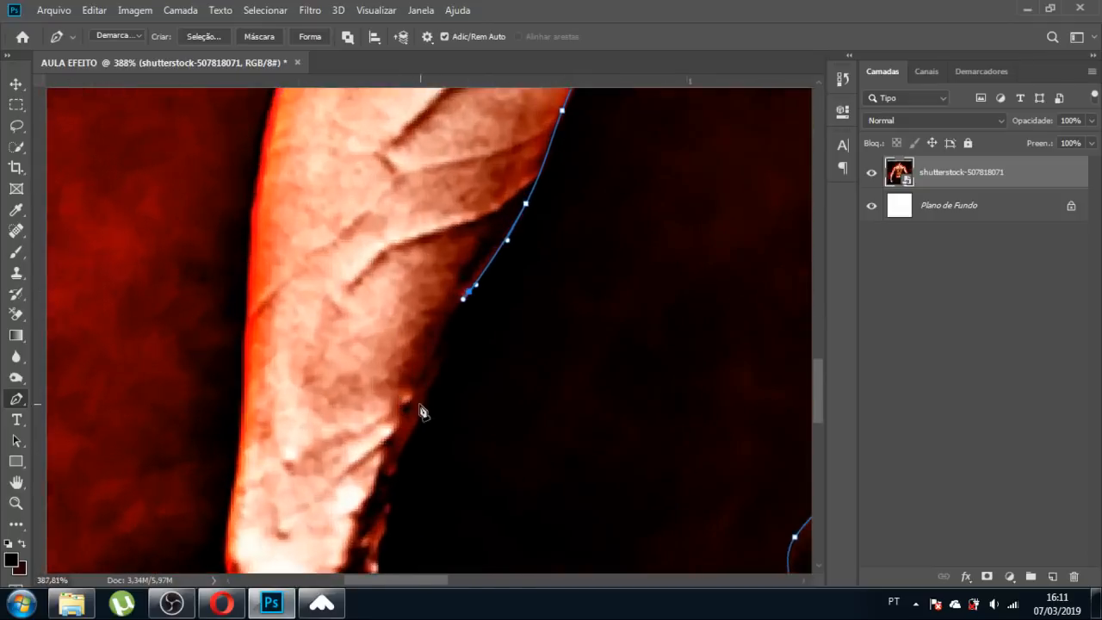
left_click_drag(435, 377, 415, 426)
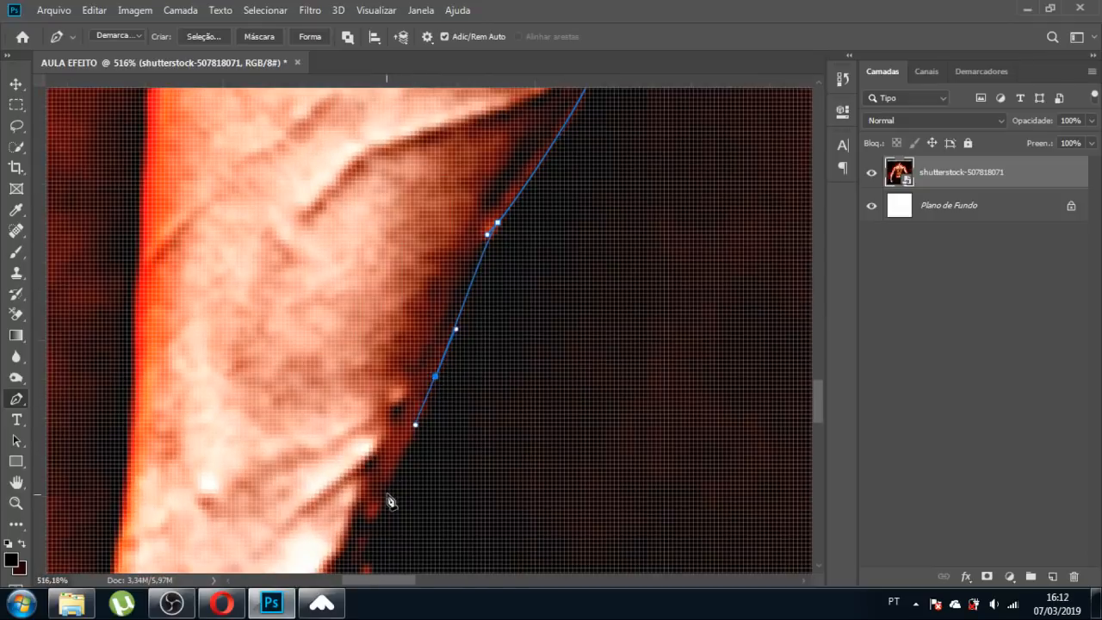
left_click_drag(387, 492, 378, 523)
scroll(412, 377, "down", 3)
scroll(411, 377, "down", 3)
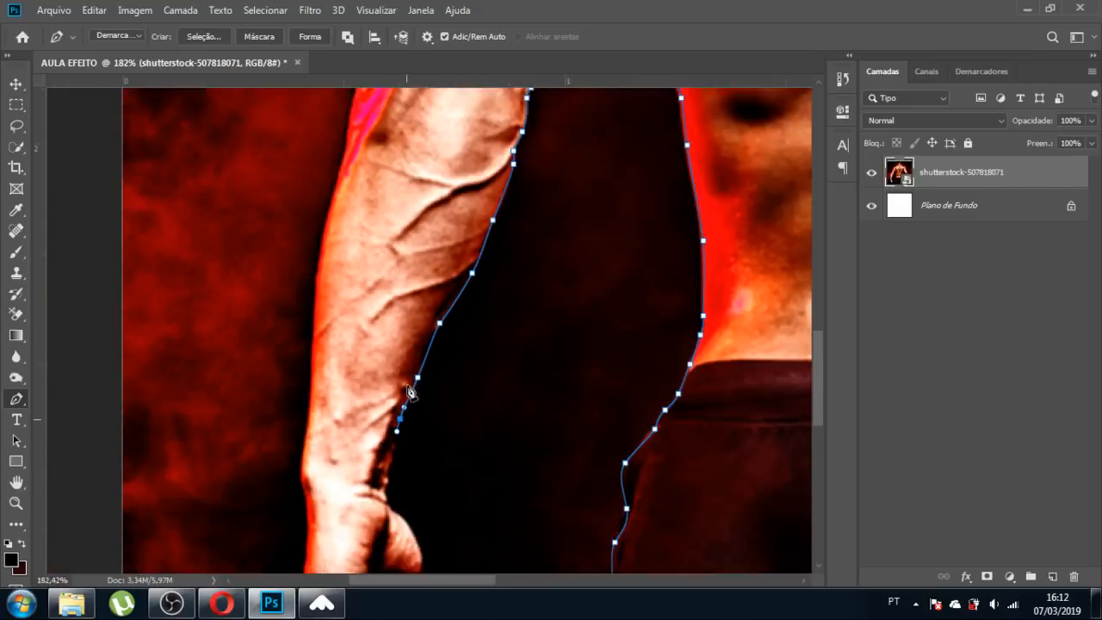
scroll(398, 512, "up", 7)
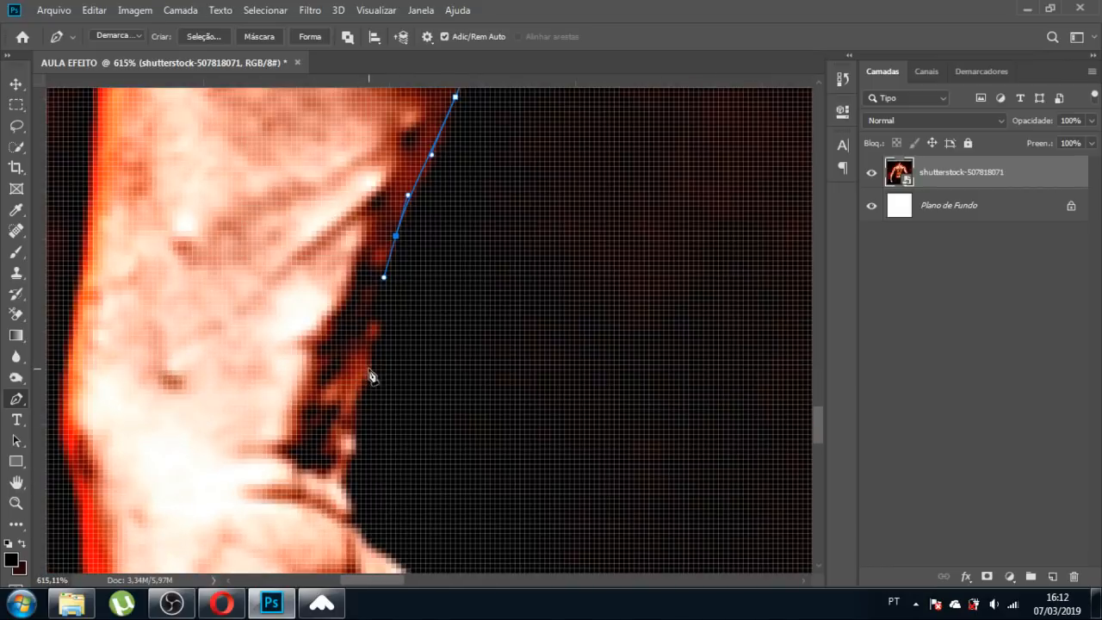
left_click_drag(365, 370, 358, 397)
left_click_drag(351, 440, 366, 546)
scroll(368, 541, "down", 3)
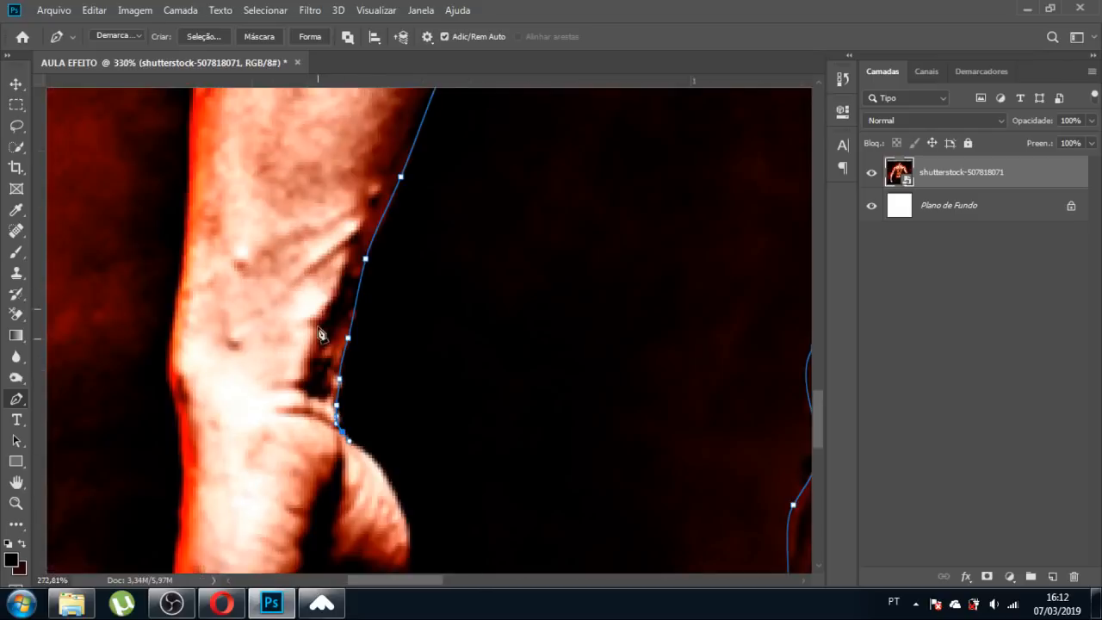
scroll(371, 464, "up", 5)
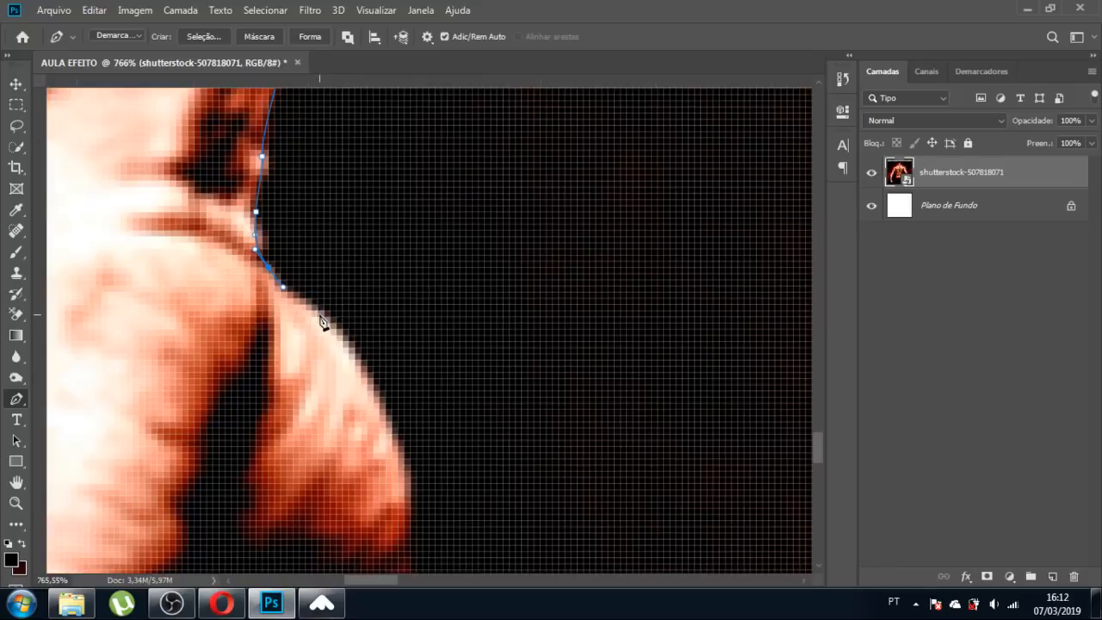
left_click_drag(317, 318, 344, 343)
left_click_drag(394, 441, 405, 473)
left_click_drag(412, 514, 408, 527)
scroll(436, 364, "down", 3)
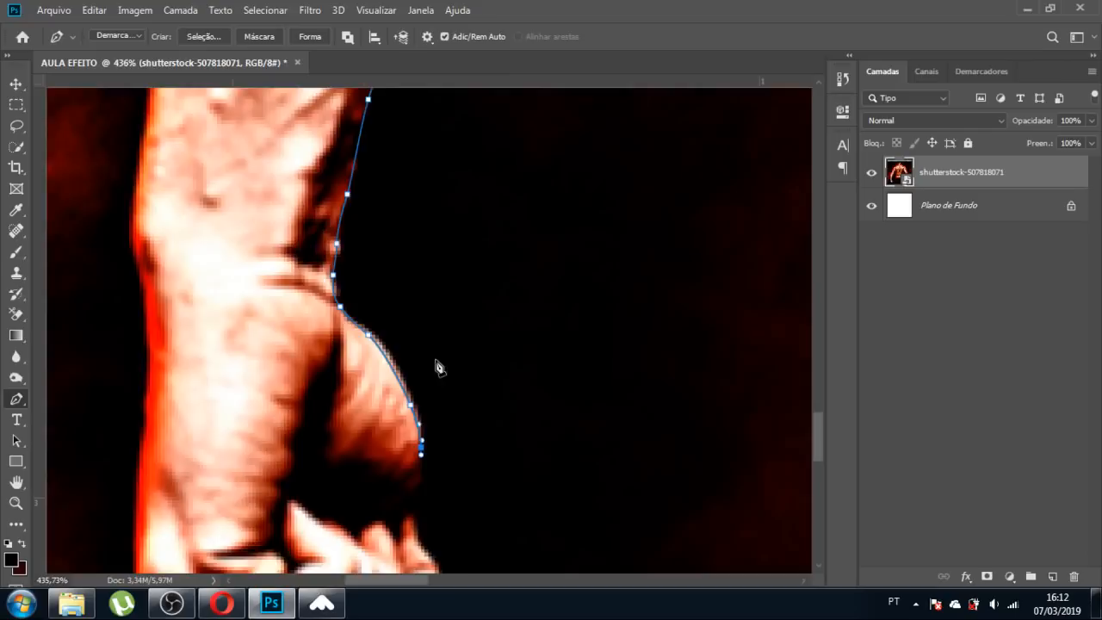
scroll(439, 481, "up", 3)
scroll(437, 481, "up", 2)
left_click_drag(406, 397, 405, 422)
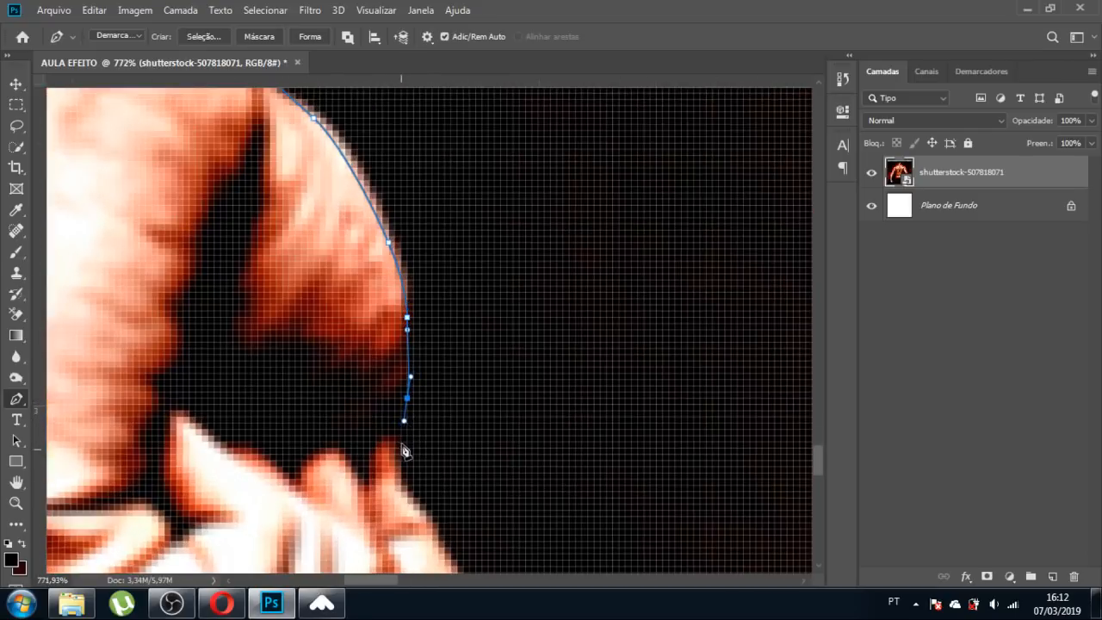
Trace the path down the fist's outer edge and around the knuckles.
left_click_drag(402, 466, 448, 557)
scroll(346, 307, "down", 4)
scroll(381, 504, "up", 4)
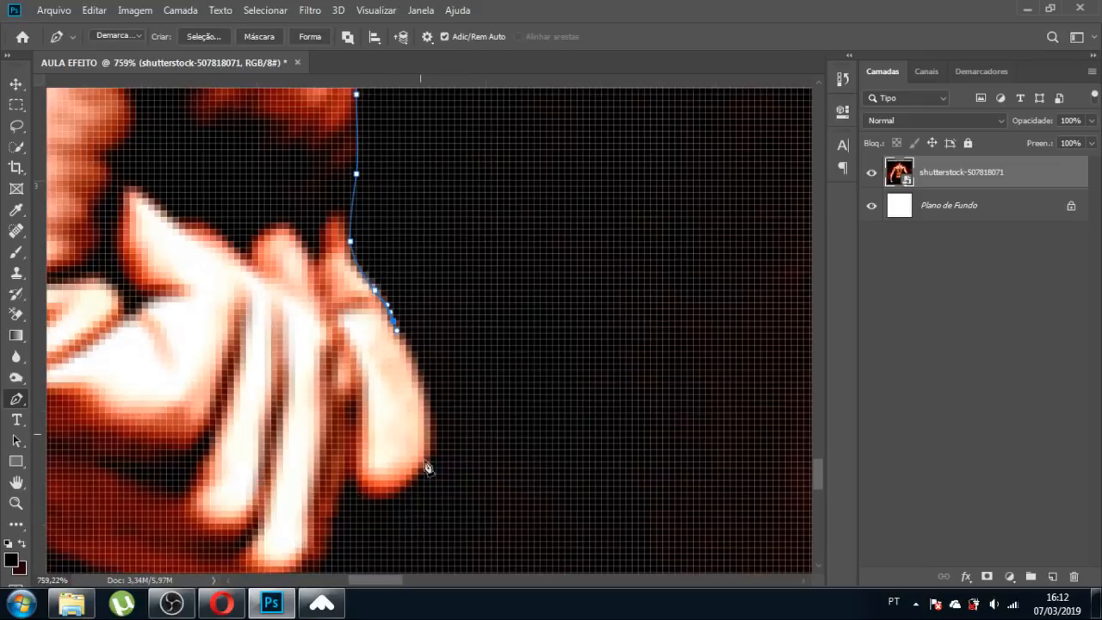
left_click_drag(423, 400, 434, 440)
left_click_drag(412, 480, 395, 491)
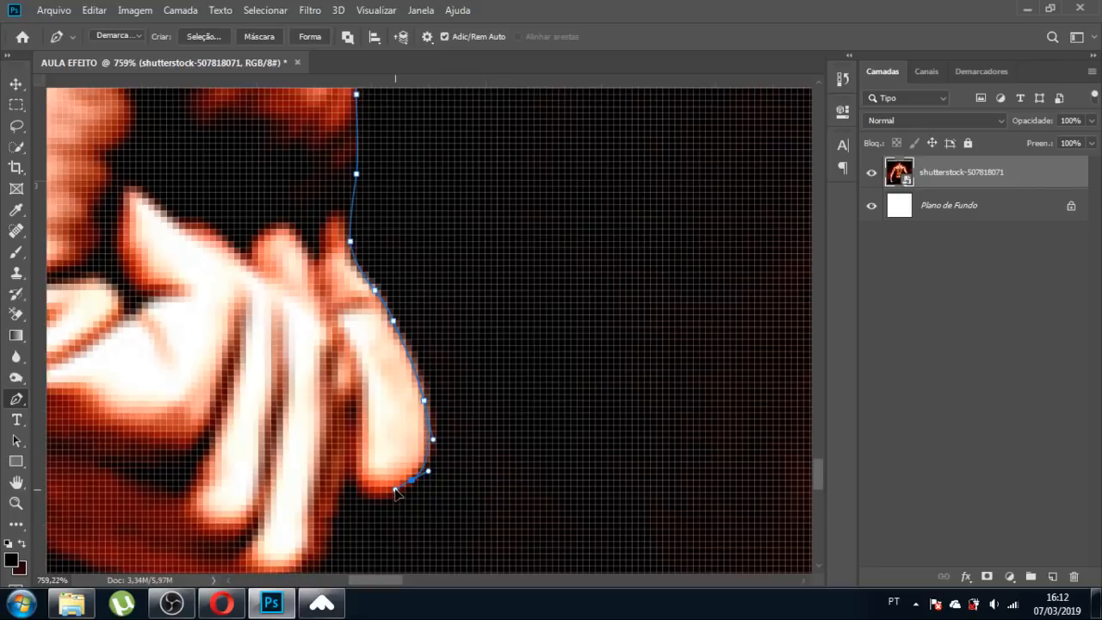
left_click(351, 462)
left_click(328, 490)
left_click(325, 511)
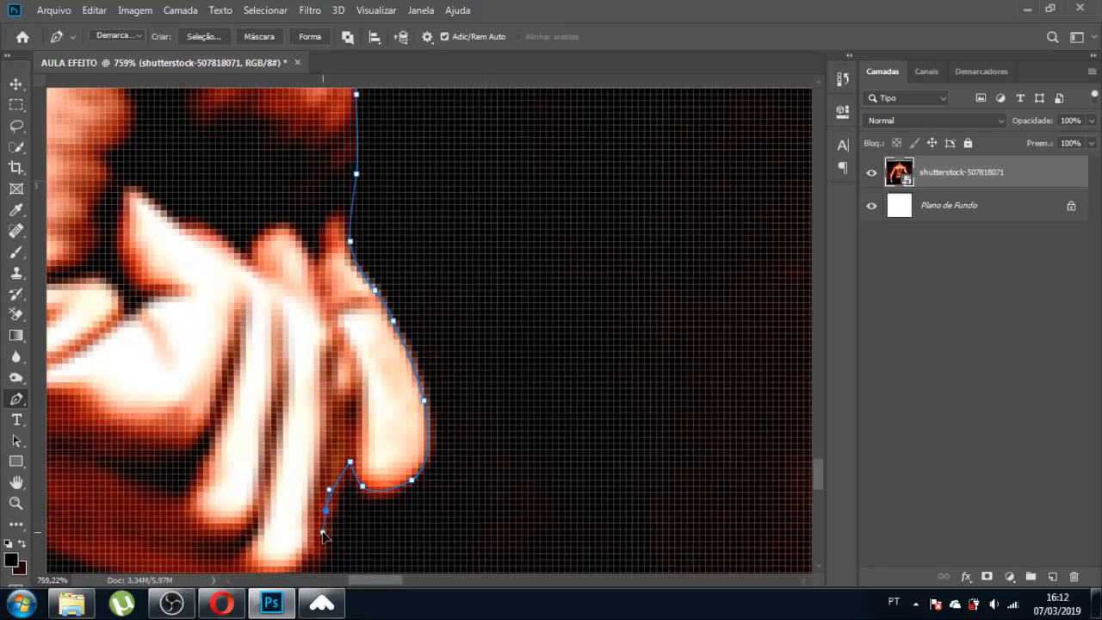
left_click_drag(323, 532, 324, 532)
scroll(409, 311, "down", 5)
scroll(357, 435, "up", 6)
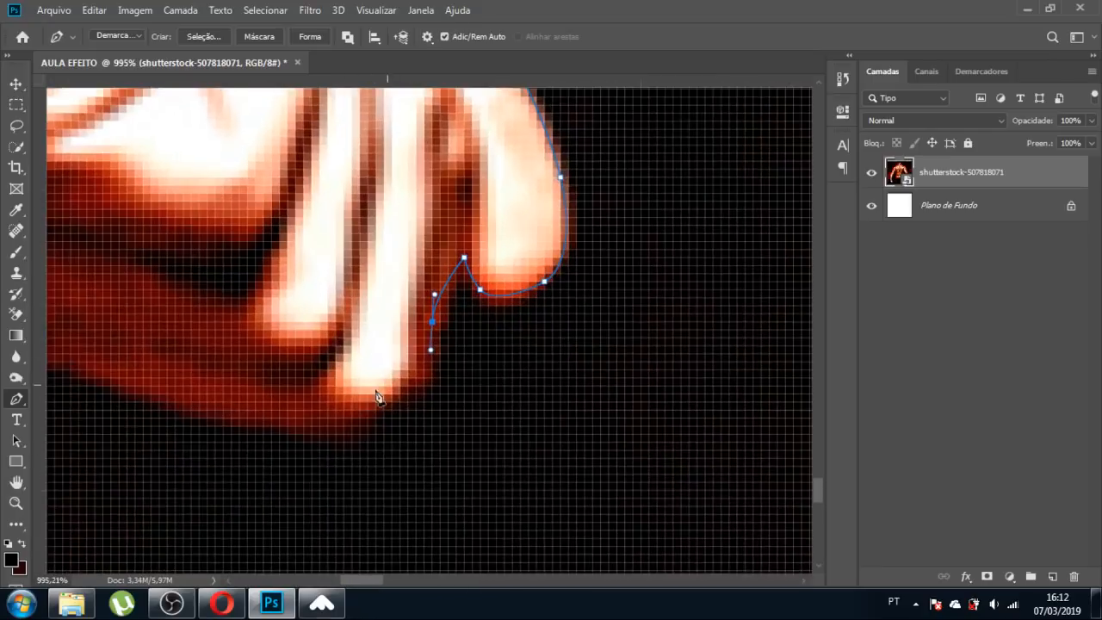
Curve the path along the fist's underside to the wrist edge.
left_click_drag(407, 393, 394, 408)
left_click_drag(328, 442, 311, 443)
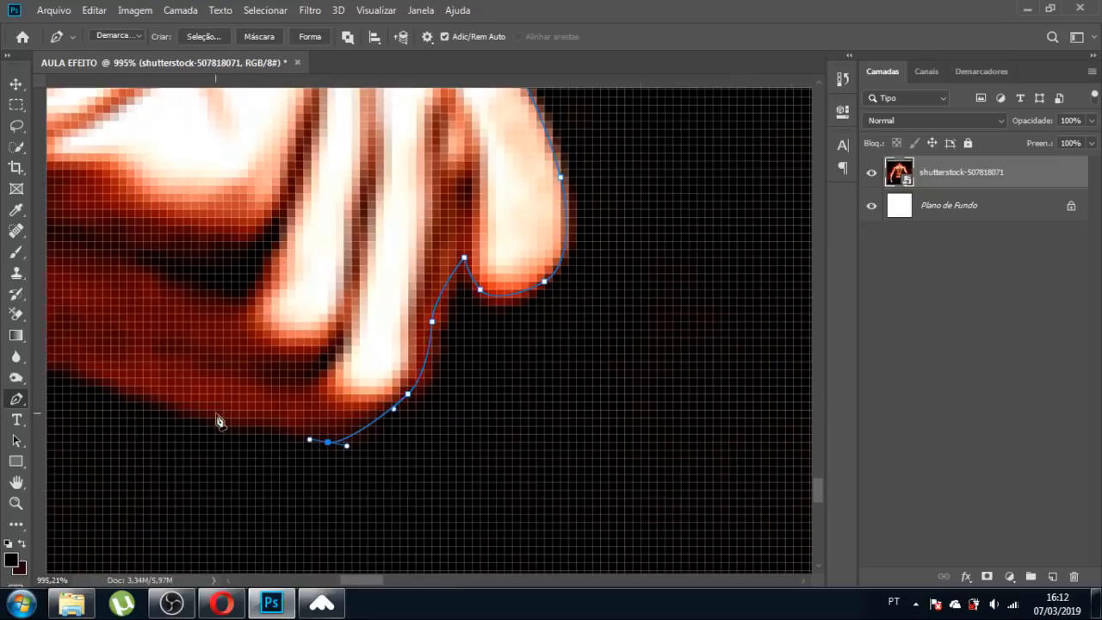
left_click_drag(215, 409, 179, 405)
scroll(176, 404, "down", 3)
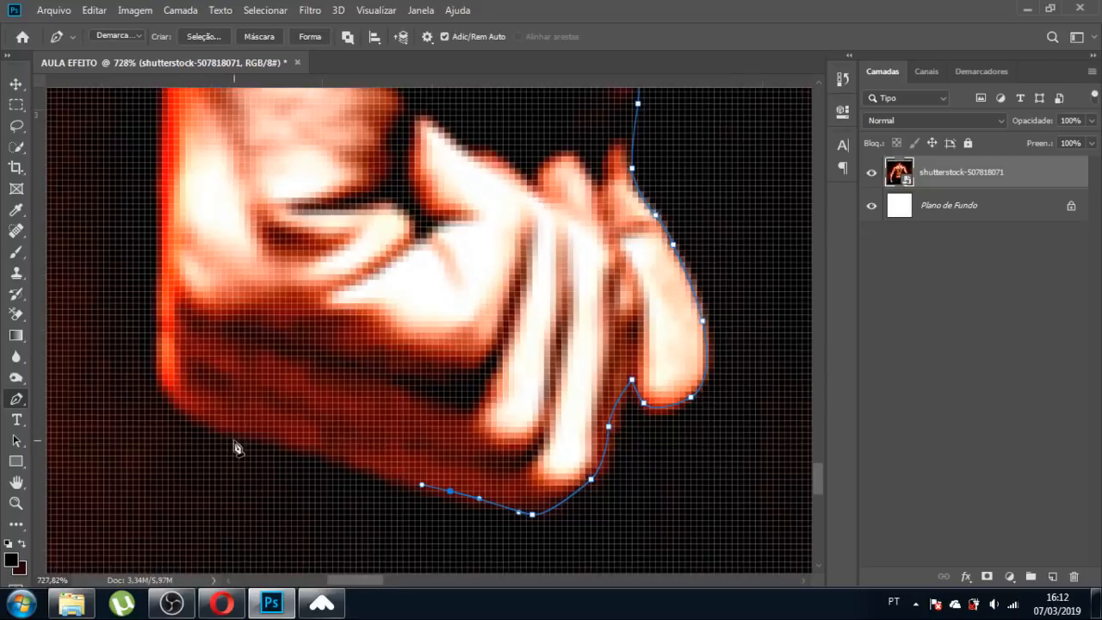
left_click_drag(255, 438, 205, 421)
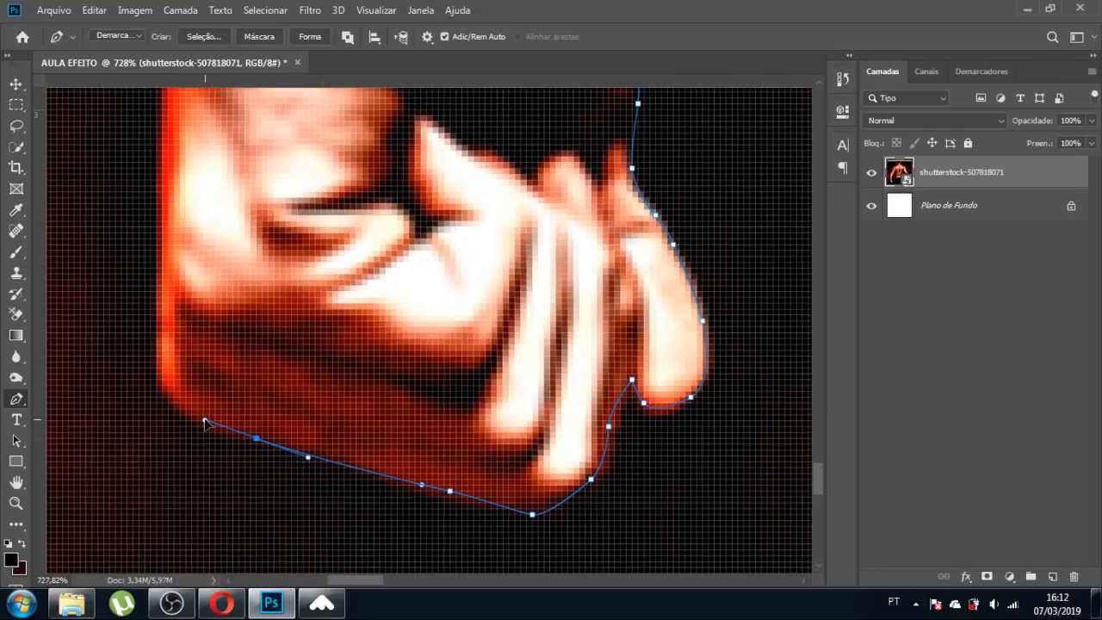
left_click(162, 372)
scroll(426, 452, "down", 5)
scroll(308, 410, "up", 4)
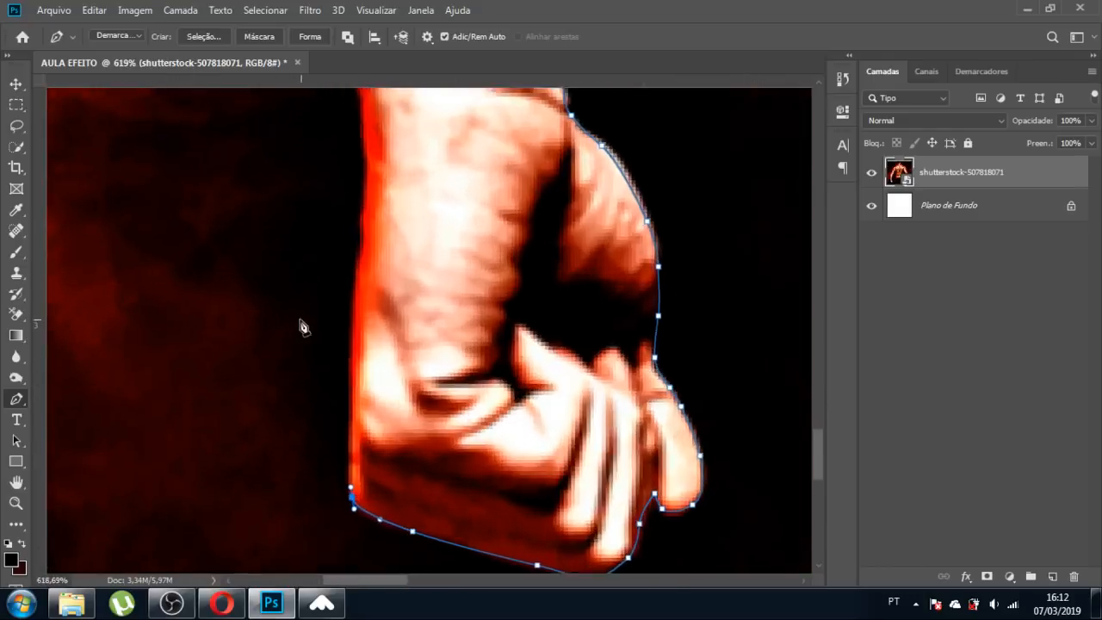
Carry the path back up the inner edge of the forearm.
left_click(370, 349)
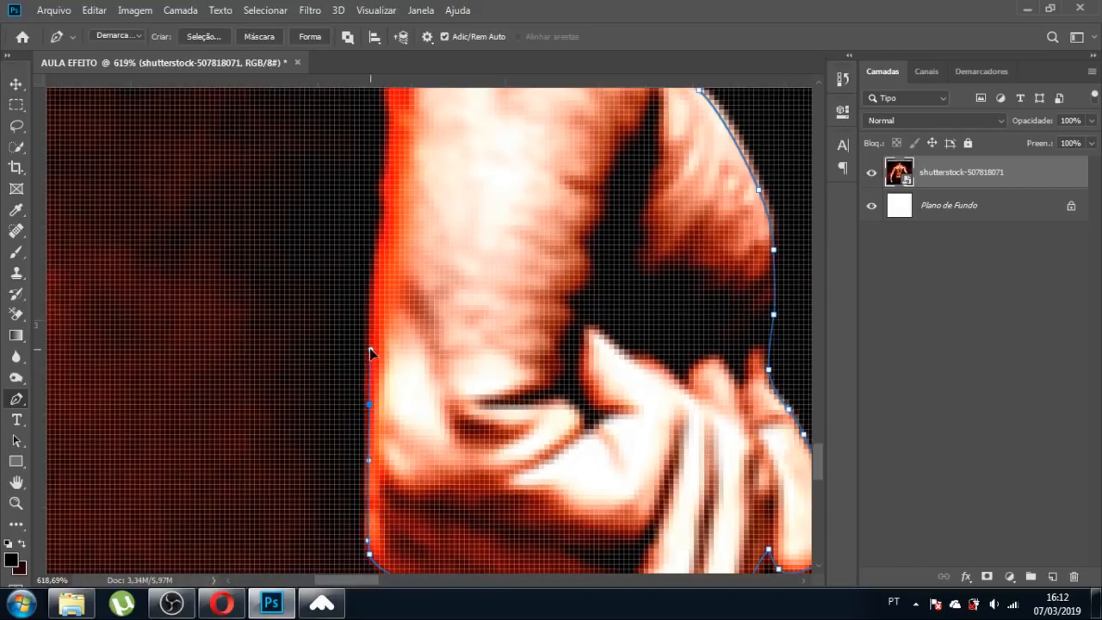
left_click_drag(385, 209, 383, 191)
scroll(393, 229, "down", 4)
scroll(389, 291, "up", 6)
scroll(392, 201, "up", 1)
left_click_drag(384, 309, 370, 269)
left_click_drag(354, 201, 357, 195)
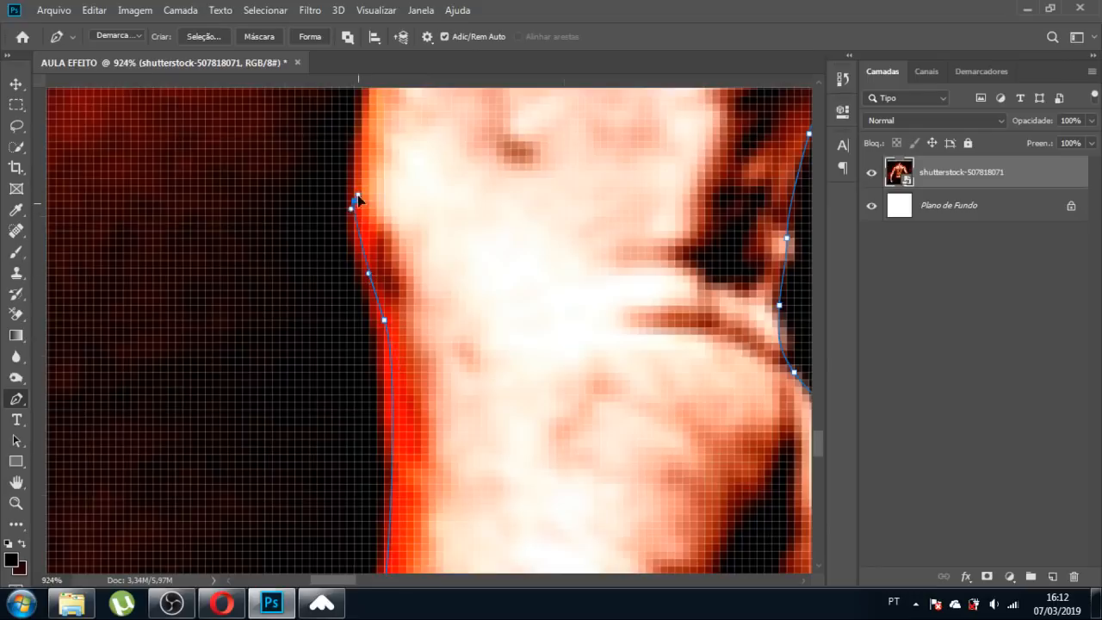
scroll(487, 367, "down", 5)
scroll(482, 312, "up", 4)
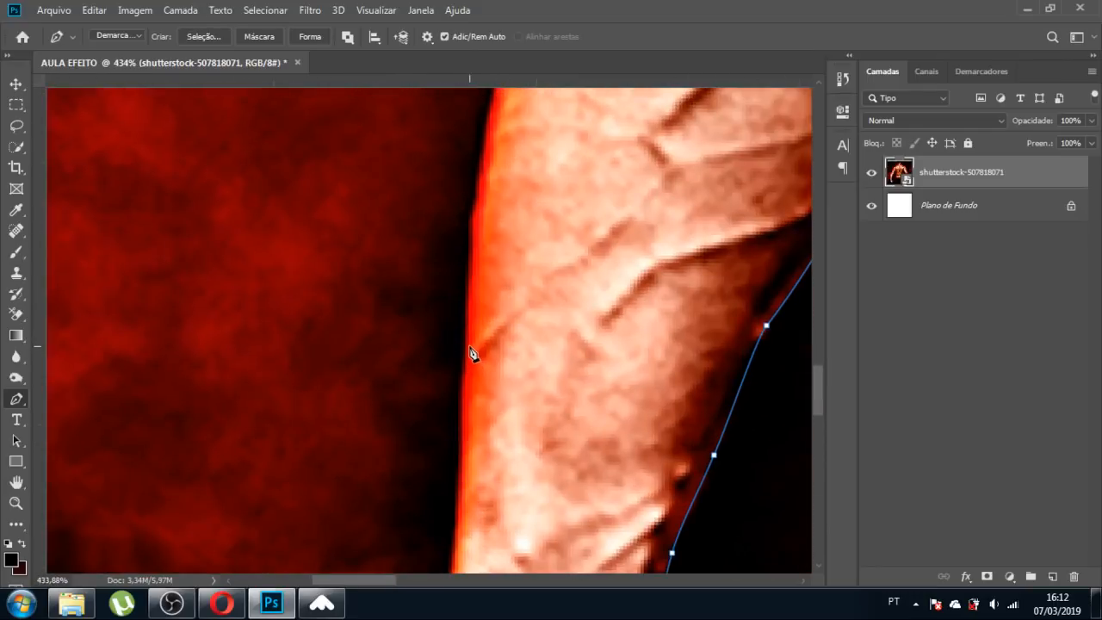
Trace the pen path up the arm's outer edge to where the shoulder begins.
left_click_drag(469, 346, 471, 256)
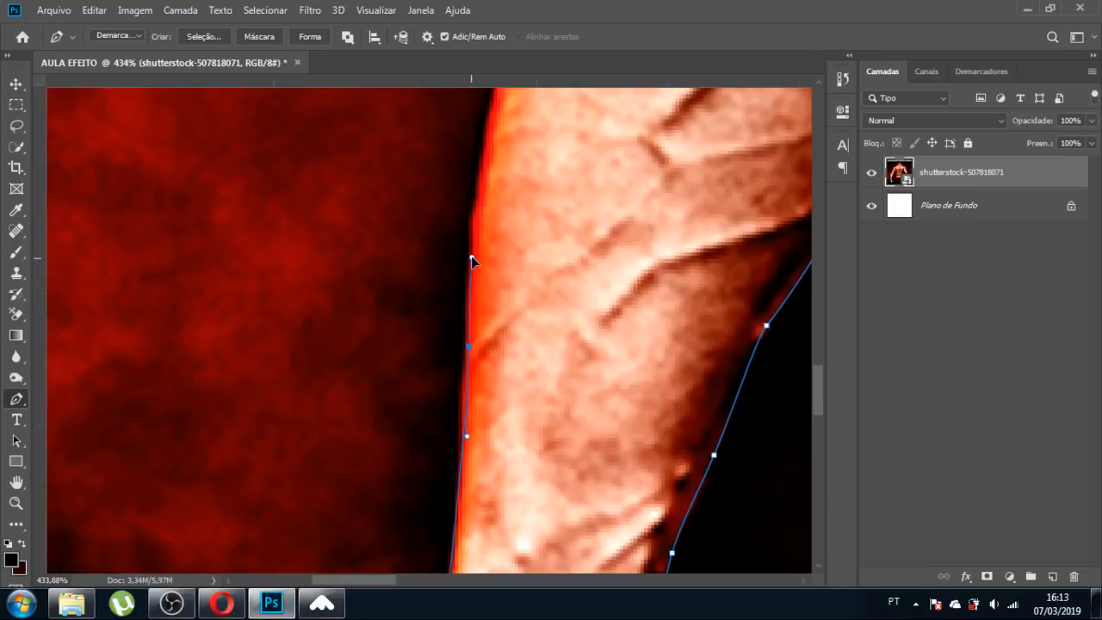
scroll(478, 293, "down", 3)
scroll(495, 216, "up", 3)
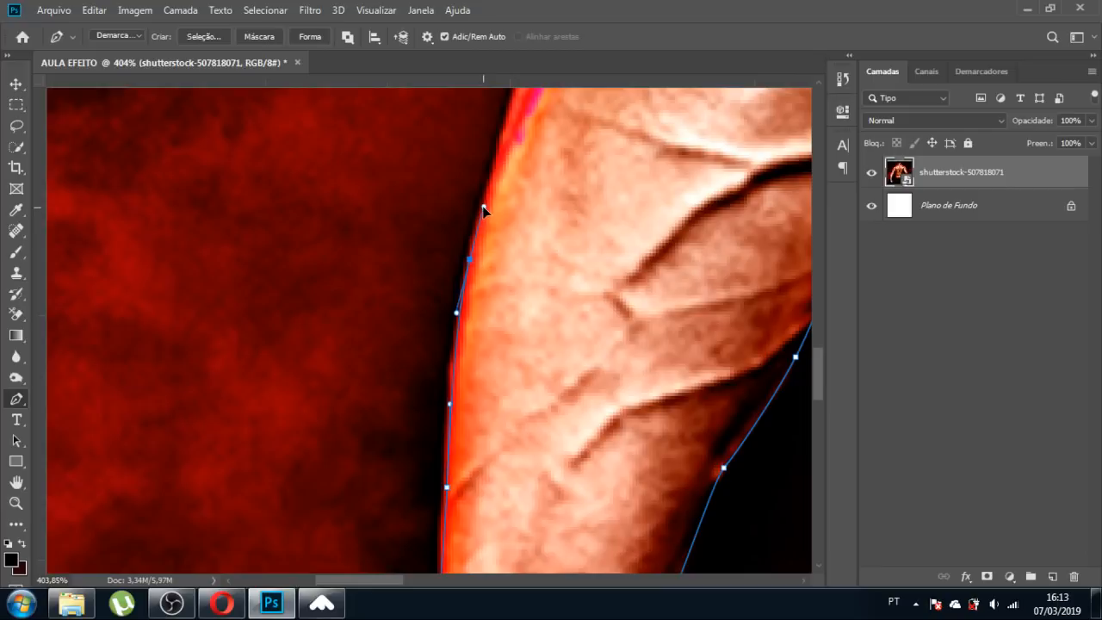
scroll(516, 388, "down", 4)
scroll(493, 417, "up", 3)
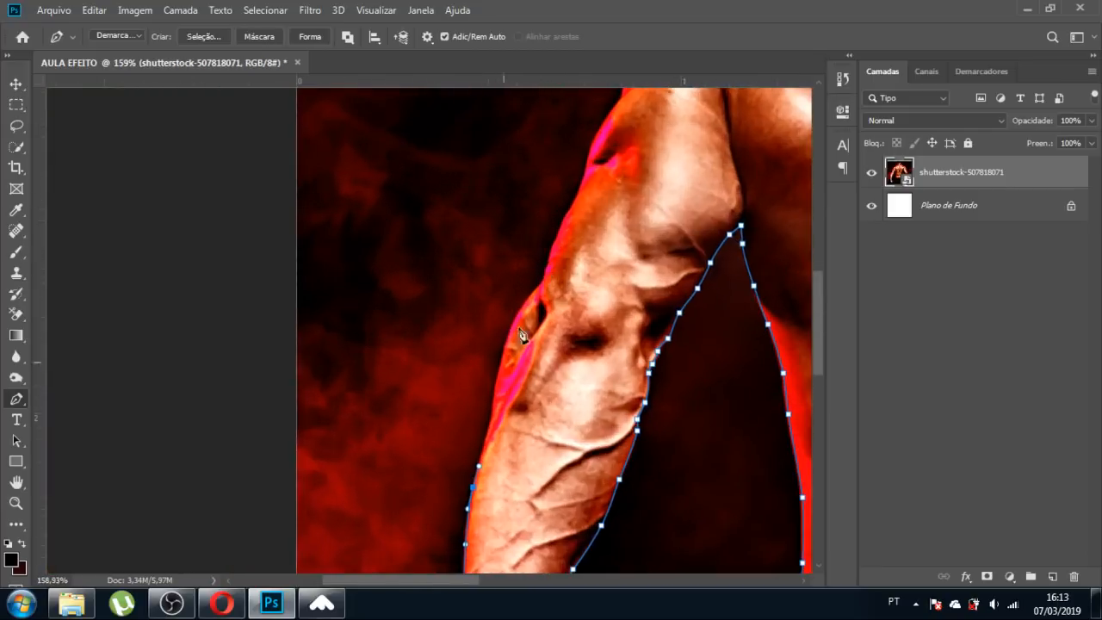
scroll(493, 416, "up", 1)
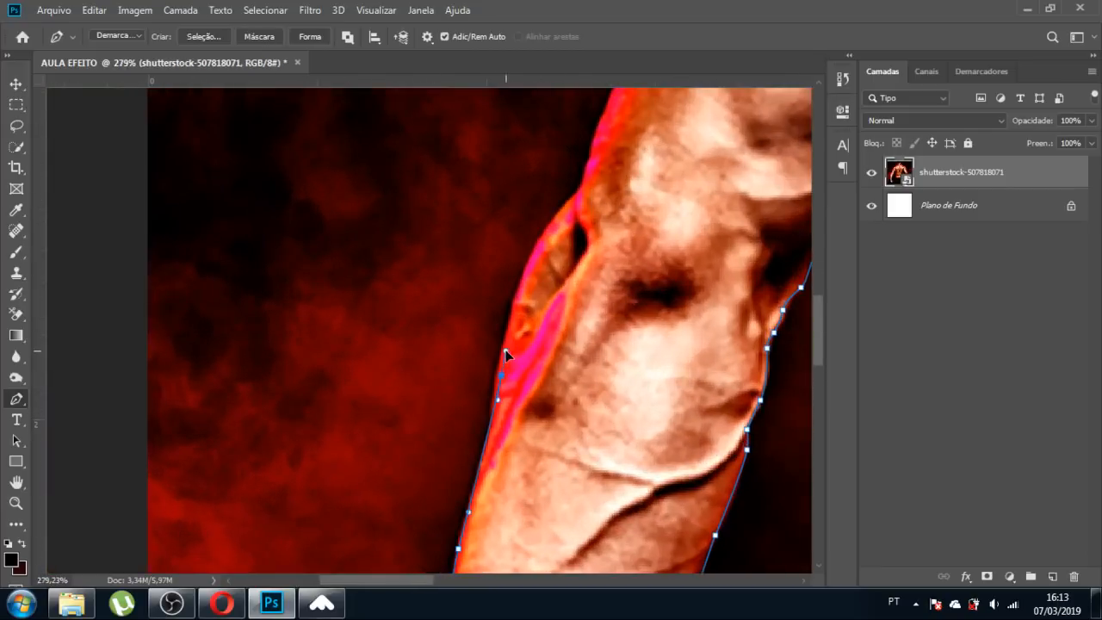
left_click(506, 348)
left_click(561, 215)
scroll(574, 194, "down", 5)
scroll(551, 239, "up", 5)
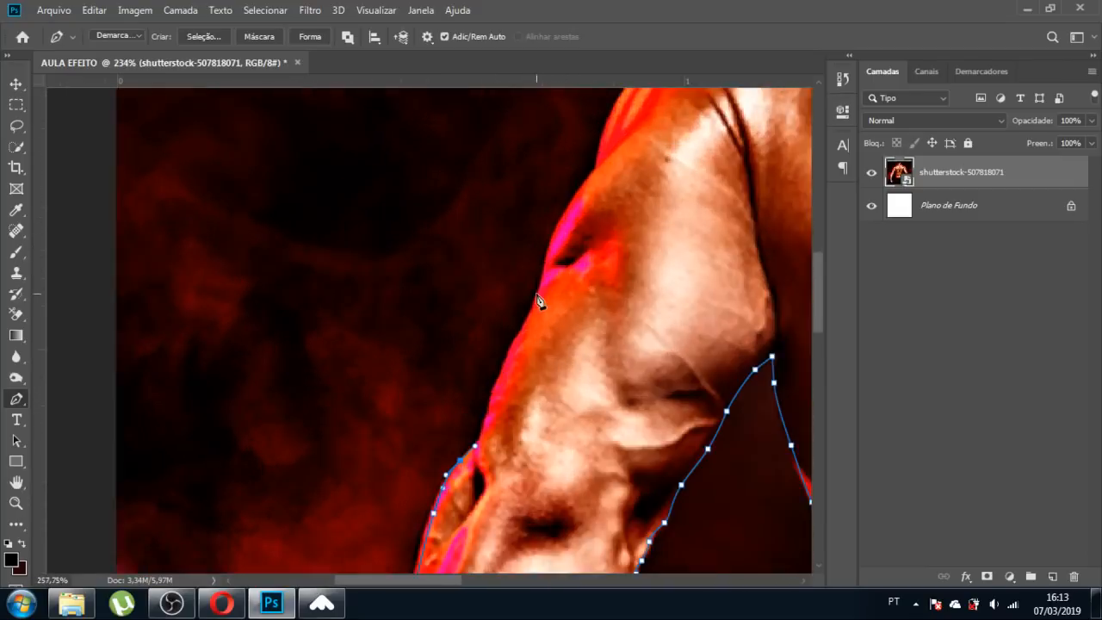
left_click(481, 434)
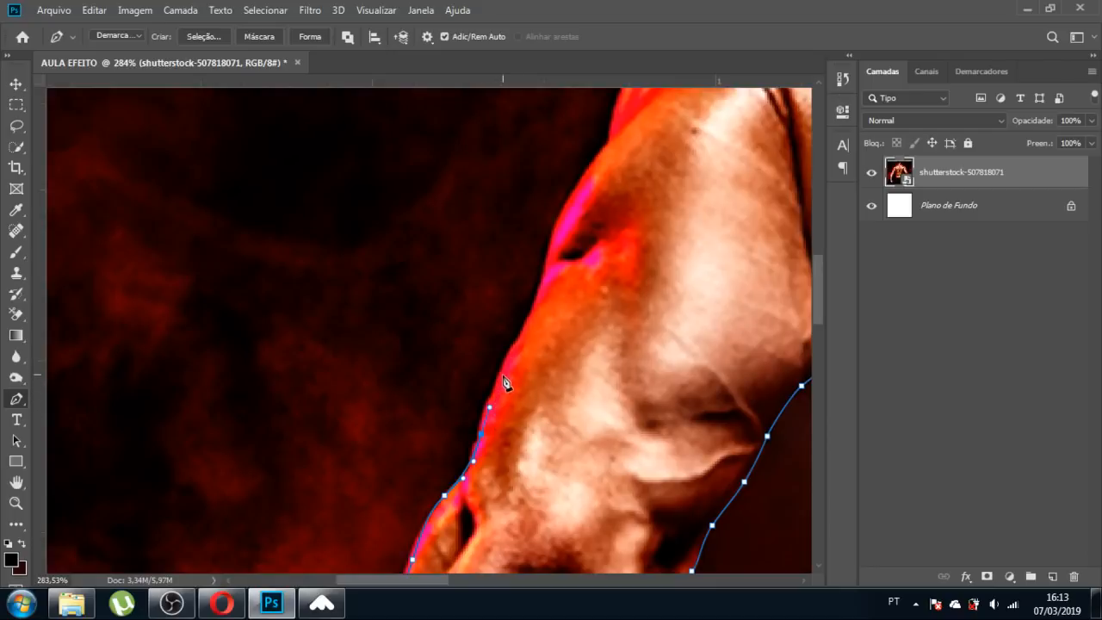
left_click(514, 350)
left_click(525, 325)
left_click(543, 275)
scroll(542, 334, "down", 4)
scroll(589, 234, "up", 4)
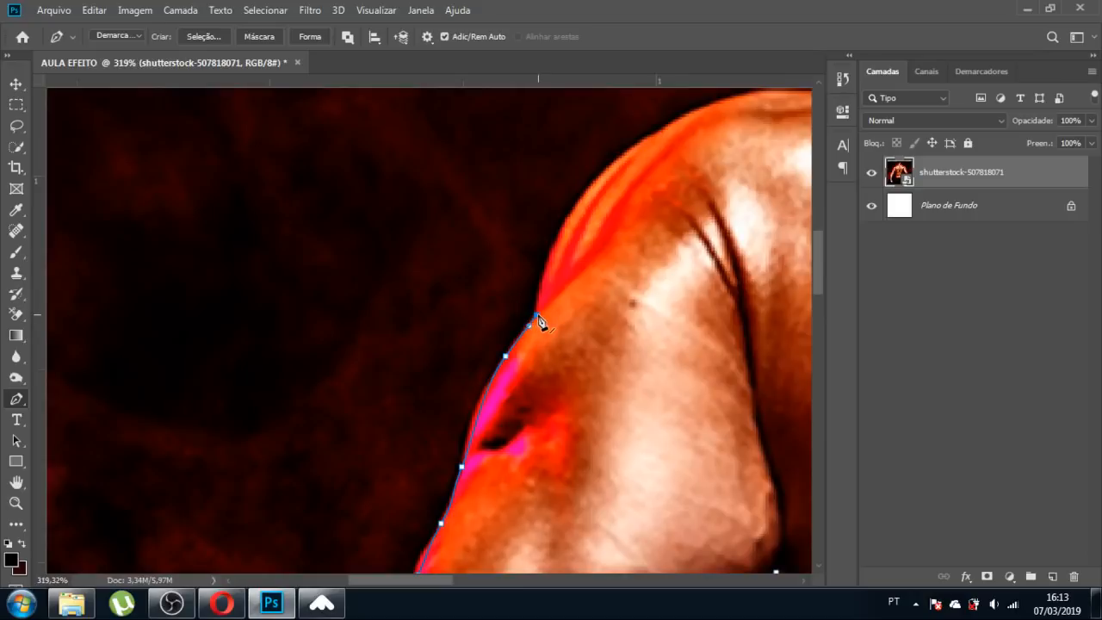
scroll(539, 322, "down", 3)
scroll(555, 340, "up", 4)
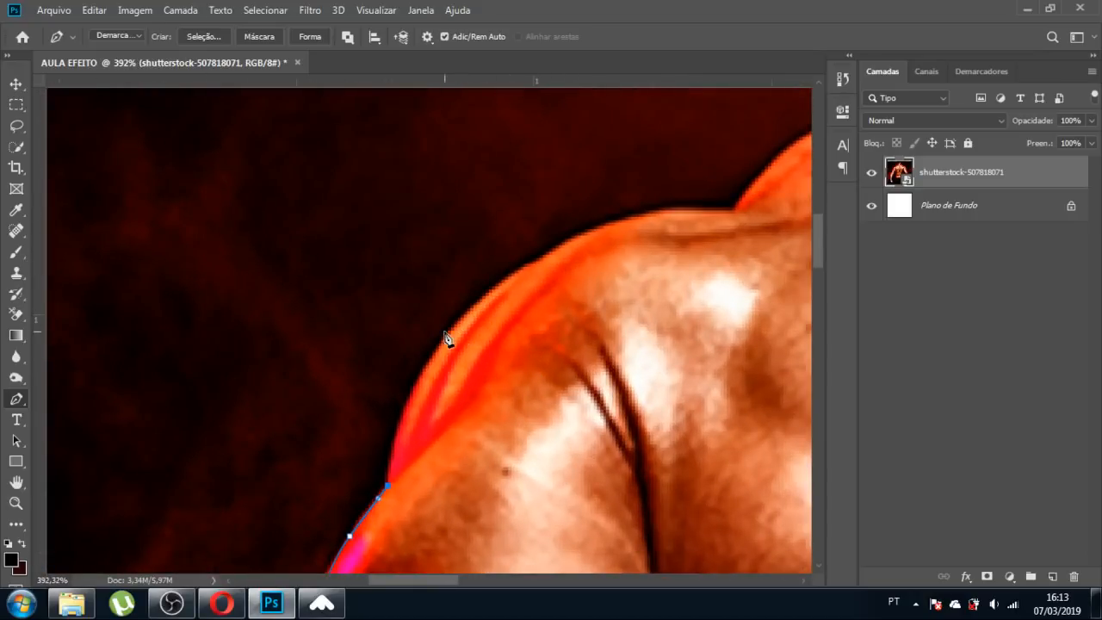
Curve the path over the top of the shoulder and along the neck.
left_click_drag(450, 336, 502, 274)
left_click_drag(568, 244, 705, 213)
left_click(732, 212)
scroll(415, 336, "down", 9)
scroll(595, 261, "up", 8)
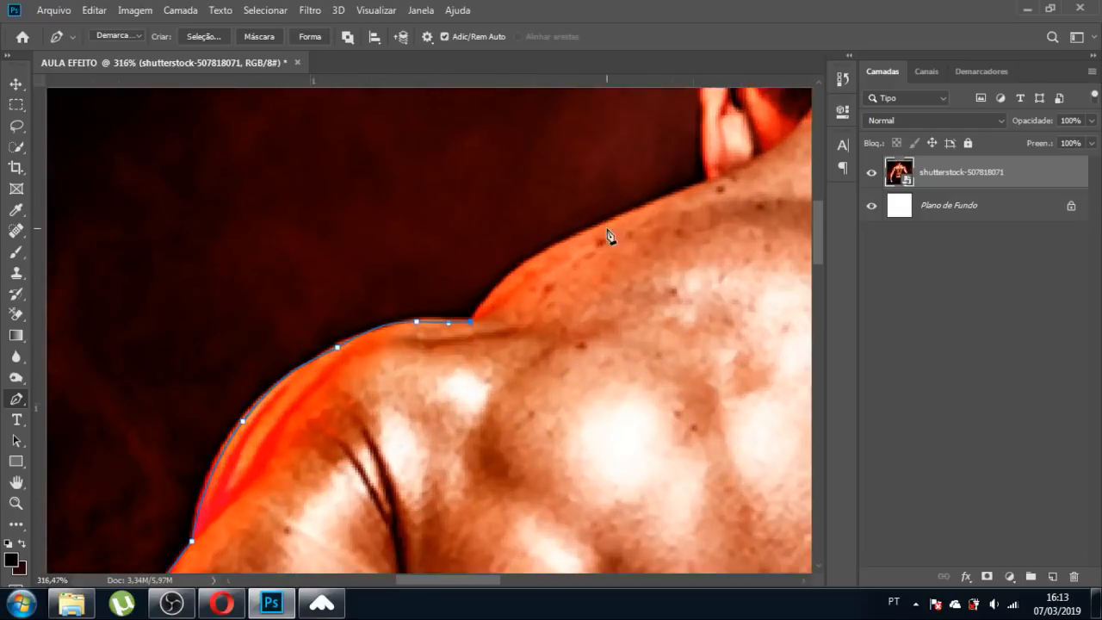
left_click(543, 249)
left_click_drag(631, 212, 648, 205)
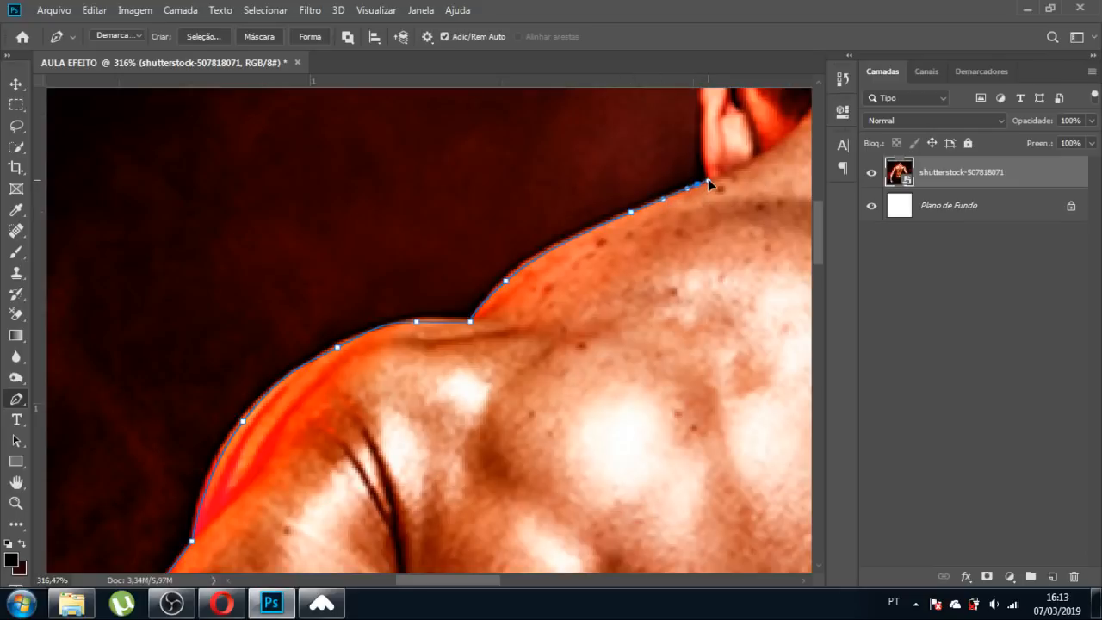
scroll(711, 187, "down", 7)
scroll(643, 221, "up", 9)
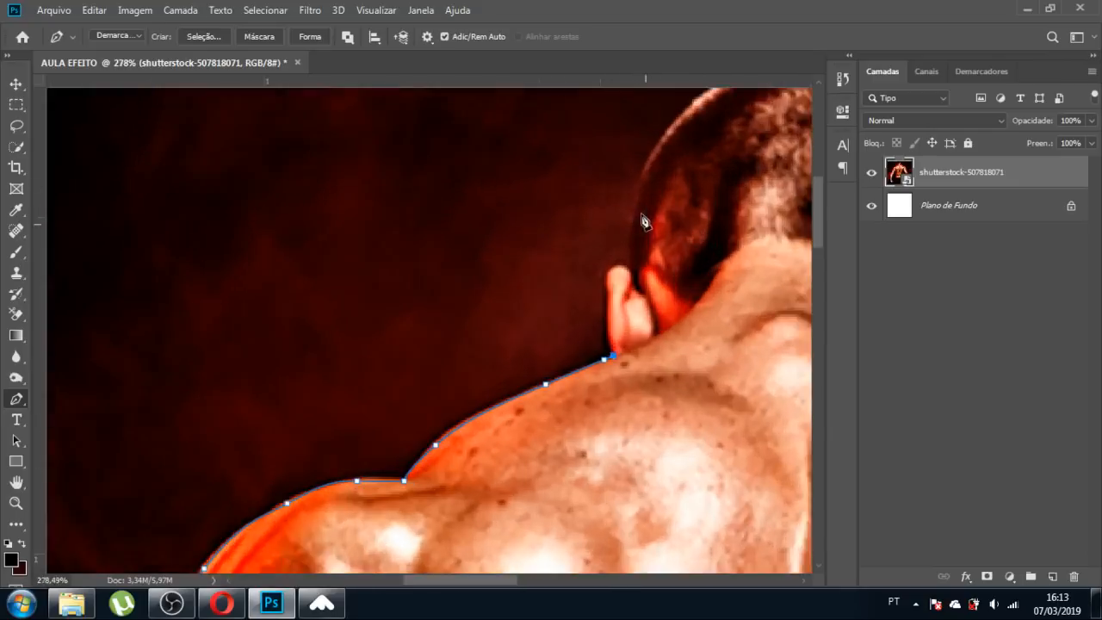
scroll(631, 263, "up", 2)
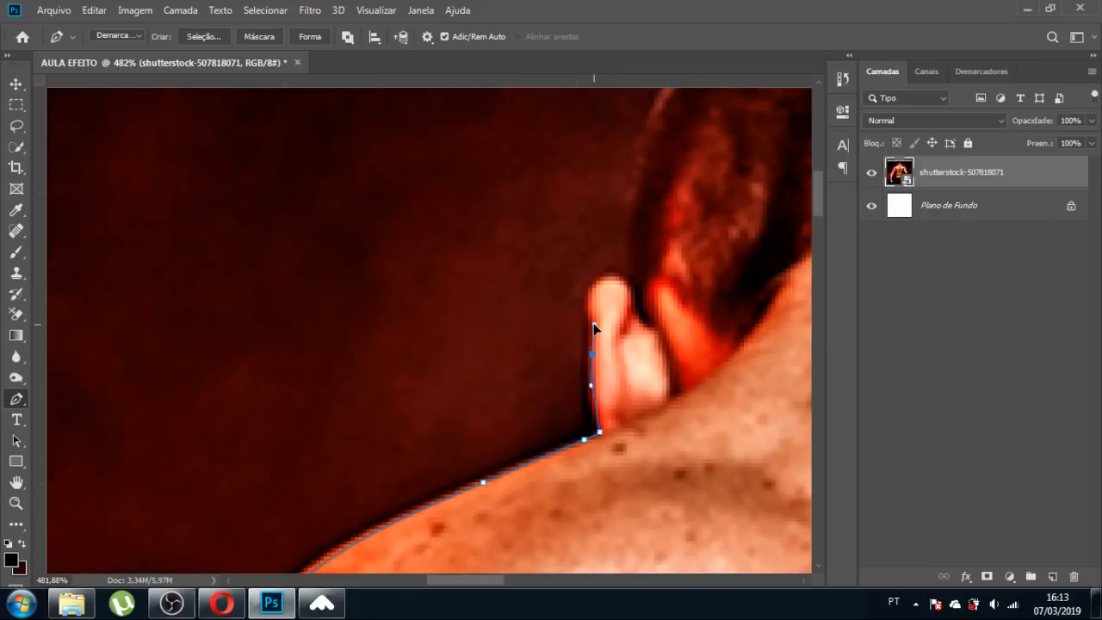
Carry the path up around the ear's tip and onto the back of the head.
left_click_drag(595, 315, 586, 296)
left_click(613, 277)
scroll(627, 320, "down", 3)
scroll(671, 258, "up", 2)
left_click_drag(621, 260, 651, 200)
scroll(603, 286, "down", 3)
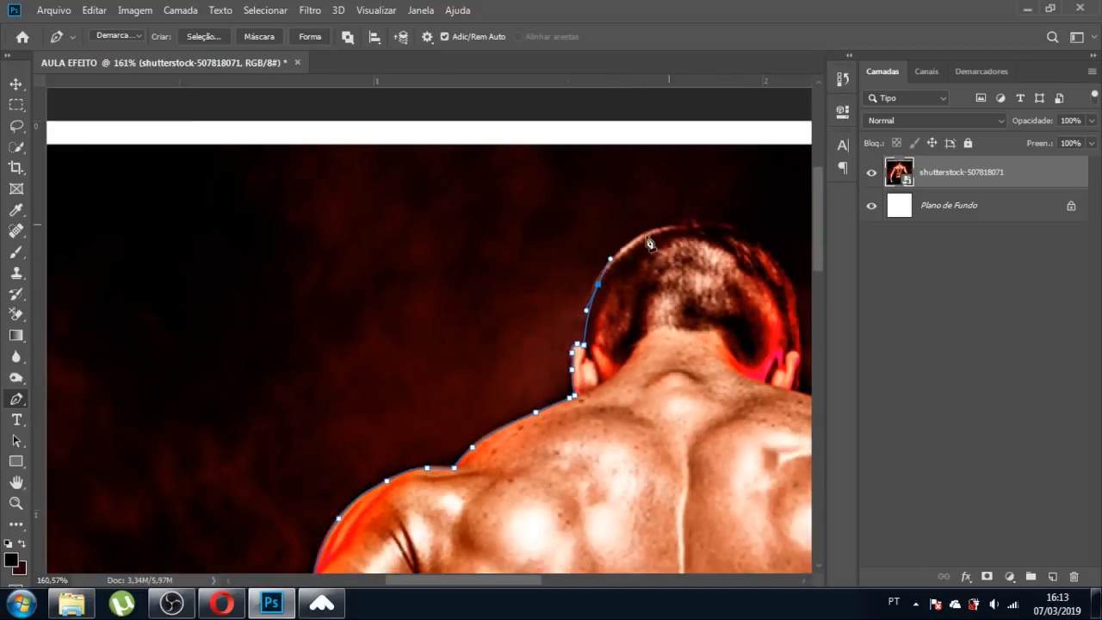
Curve the path over the top of the hair and down the head's right side.
scroll(709, 234, "up", 2)
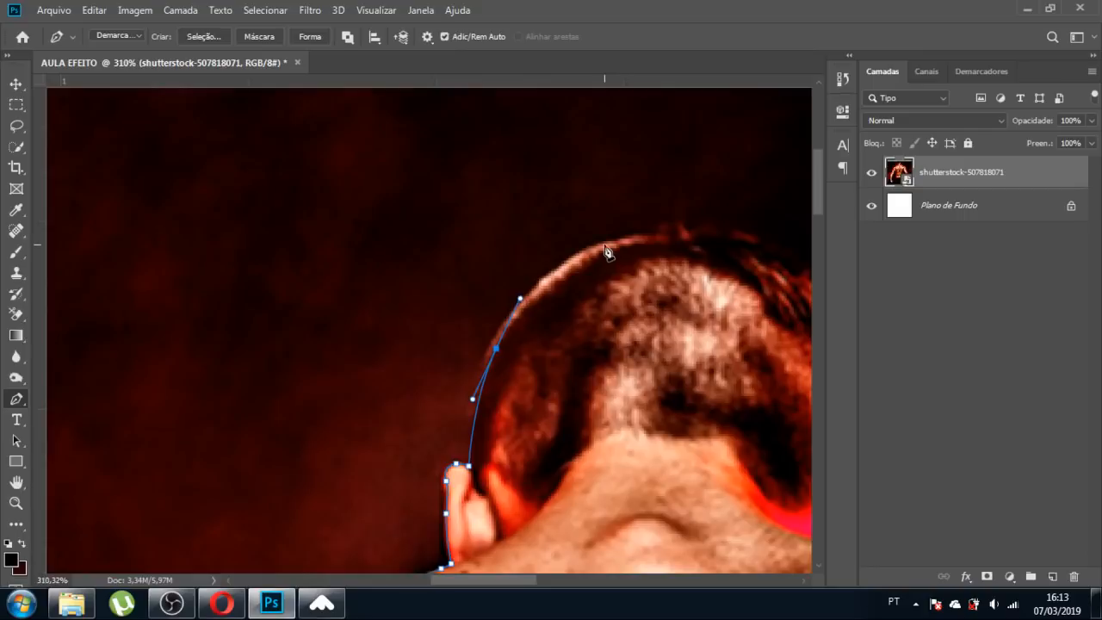
left_click_drag(606, 248, 648, 229)
left_click_drag(737, 246, 757, 249)
scroll(650, 257, "down", 2)
scroll(747, 303, "up", 3)
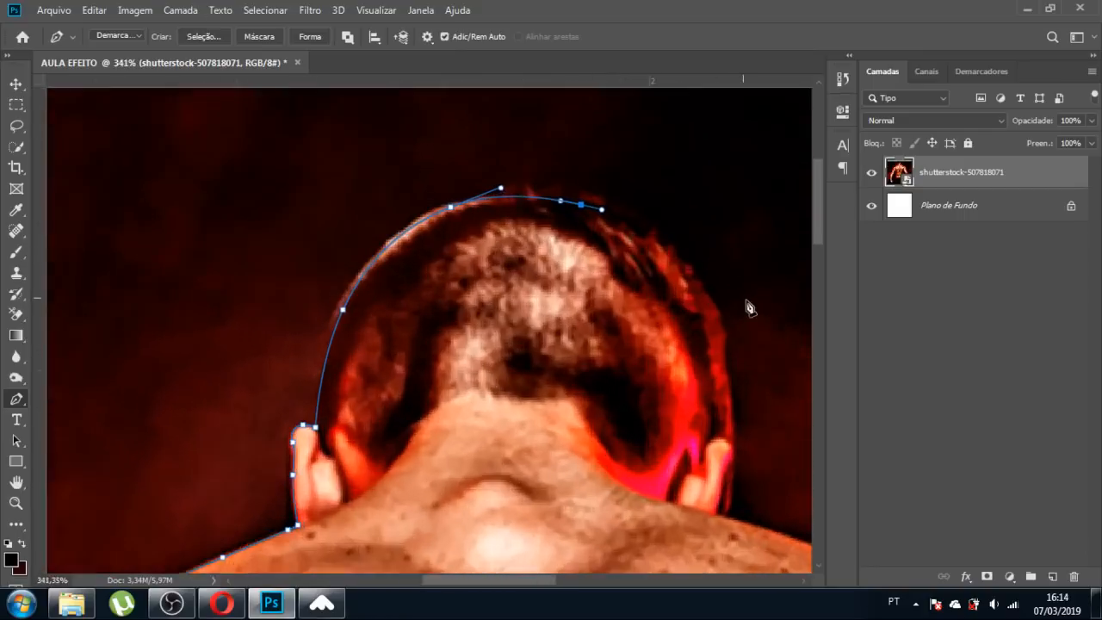
left_click_drag(614, 224, 652, 244)
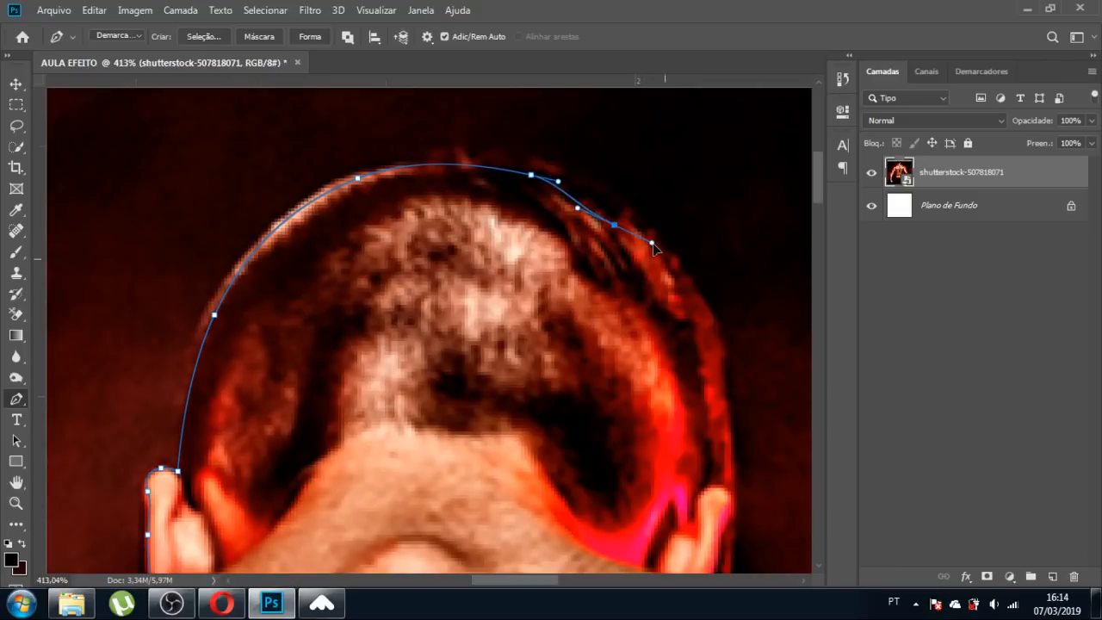
left_click_drag(691, 283, 696, 292)
left_click_drag(720, 338, 723, 365)
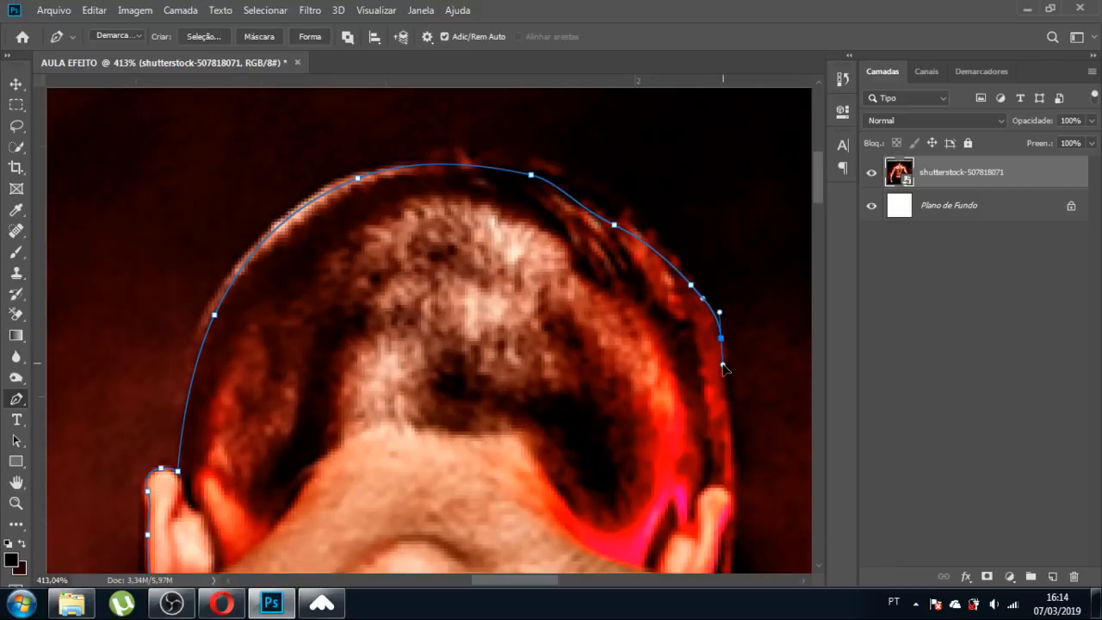
left_click_drag(728, 405, 738, 513)
Follow the right ear down to where it meets the shoulder.
scroll(729, 458, "down", 4)
scroll(538, 204, "down", 4)
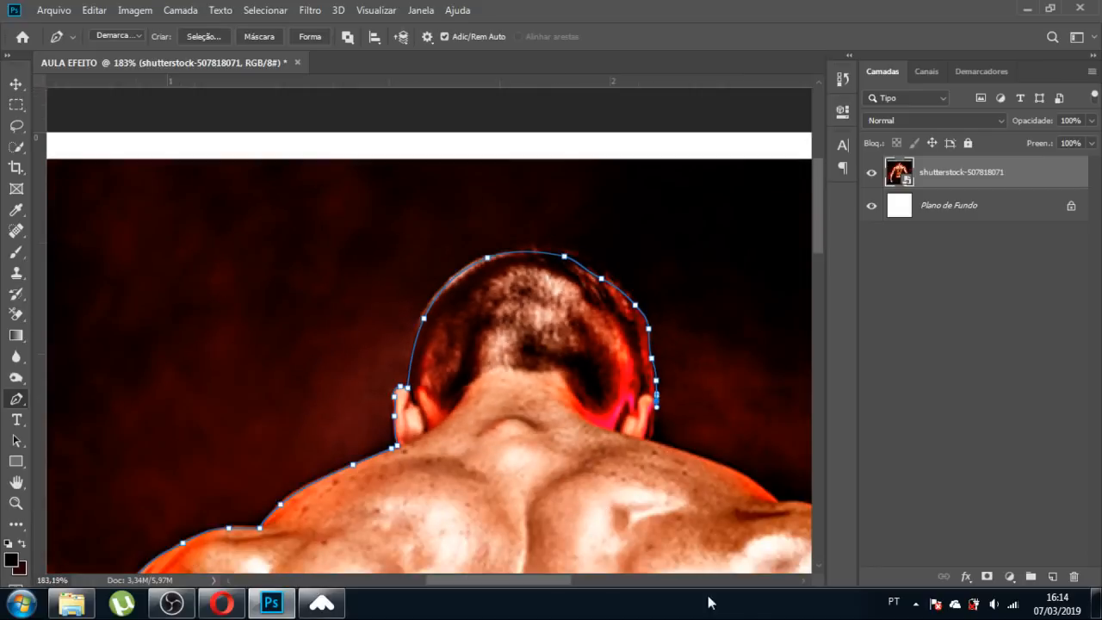
scroll(654, 400, "up", 11)
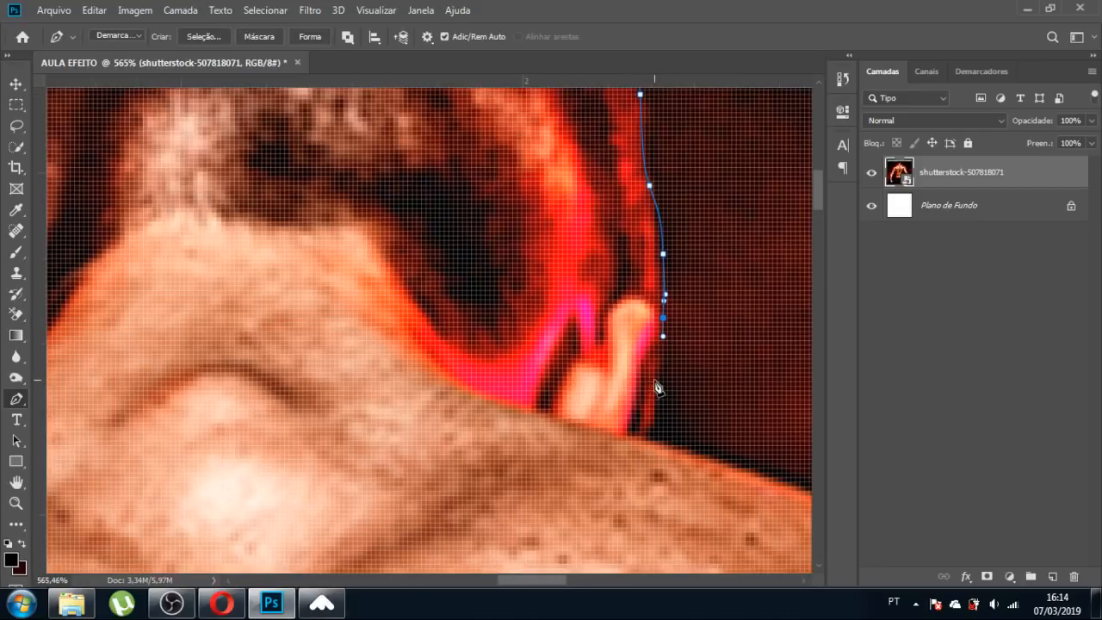
left_click_drag(654, 376, 654, 411)
left_click(649, 427)
scroll(571, 375, "down", 8)
scroll(580, 413, "up", 8)
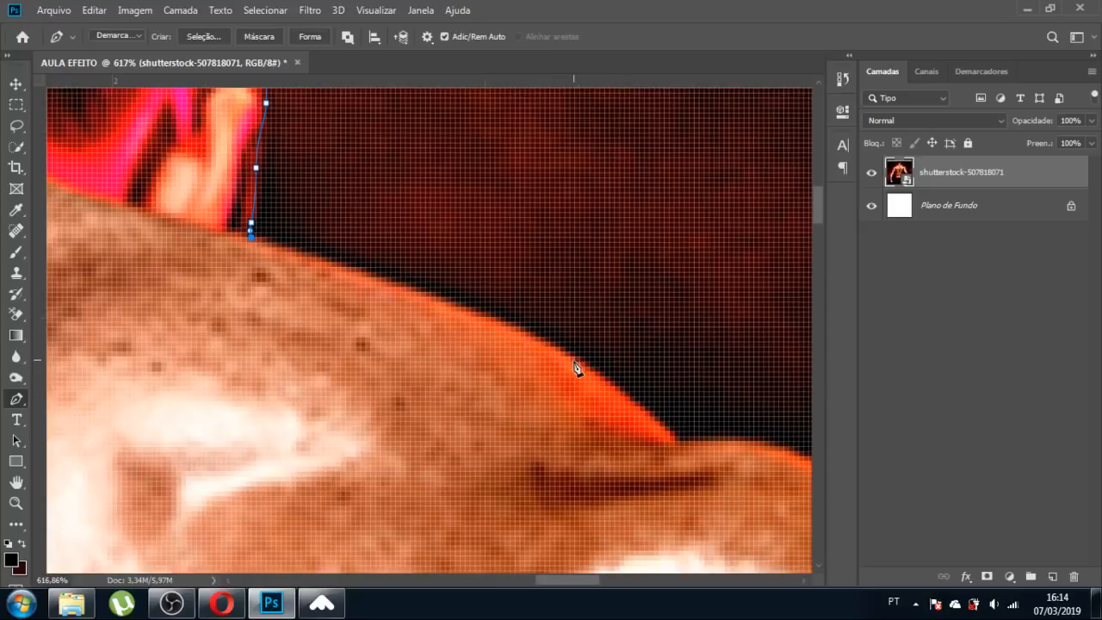
Trace across the right shoulder and down its rounded edge, undoing and redoing a misplaced point.
left_click_drag(574, 358, 631, 399)
scroll(620, 418, "down", 3)
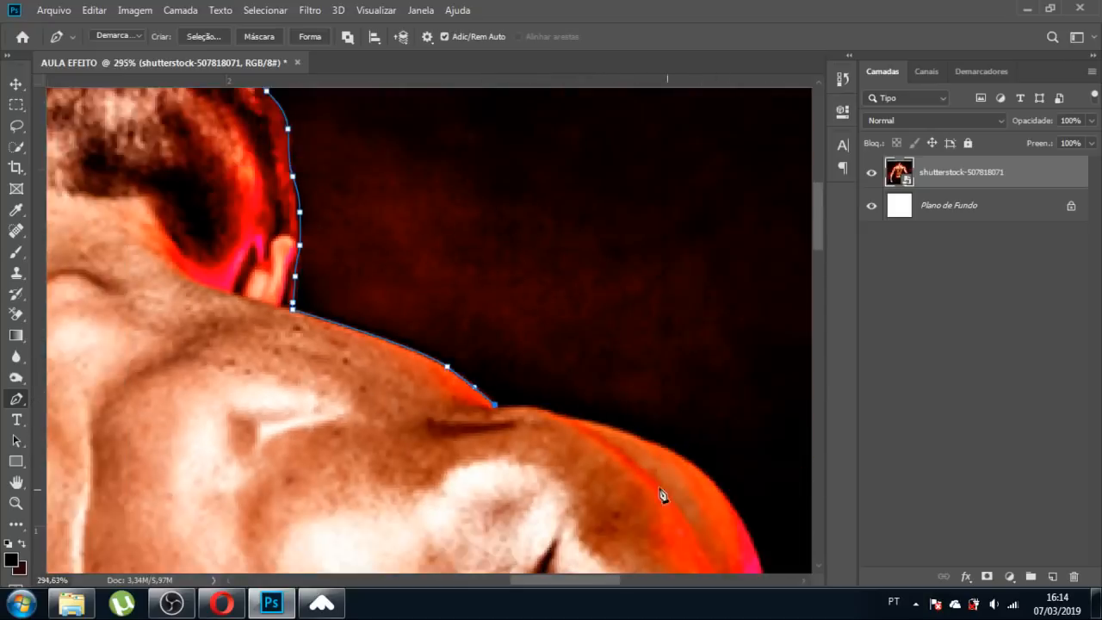
scroll(660, 491, "up", 3)
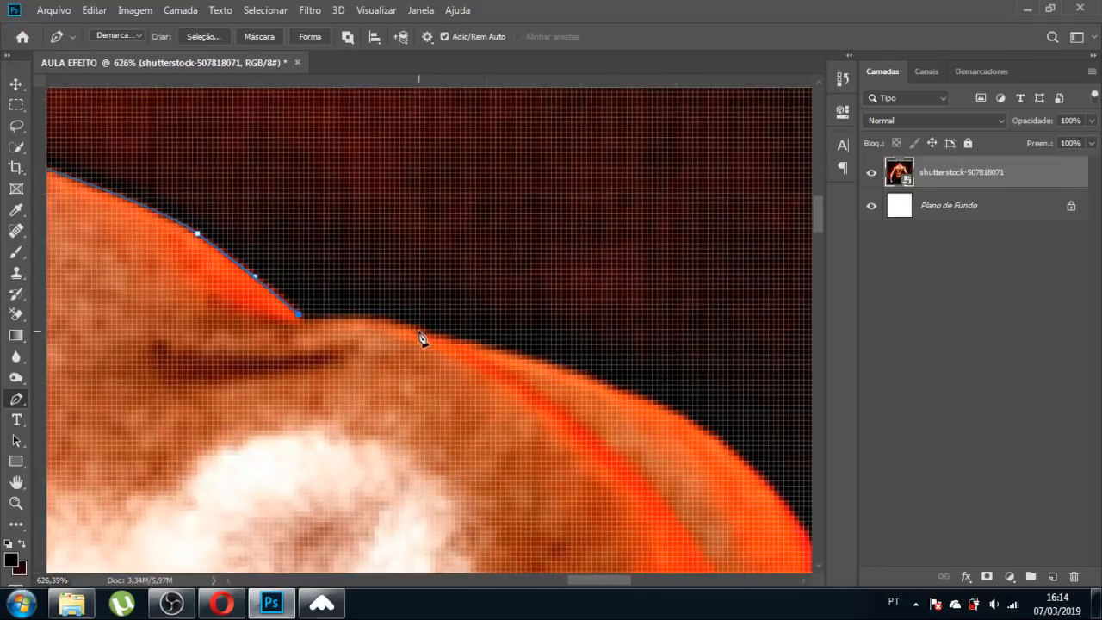
left_click_drag(526, 360, 565, 372)
left_click_drag(713, 441, 769, 488)
scroll(366, 297, "down", 6)
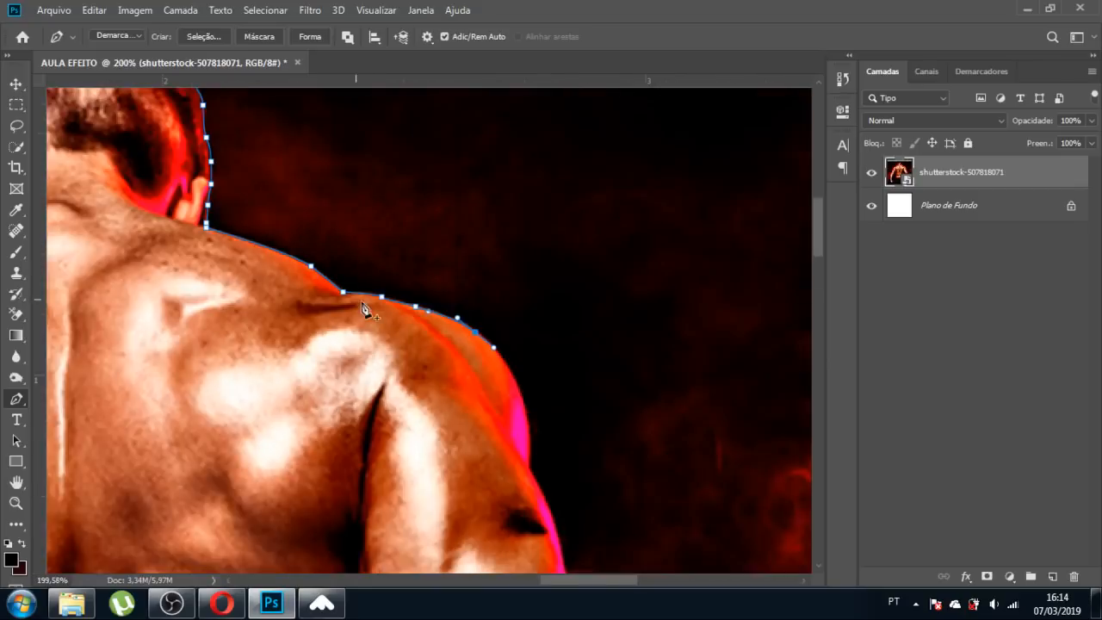
scroll(492, 419, "up", 5)
left_click_drag(471, 328, 492, 407)
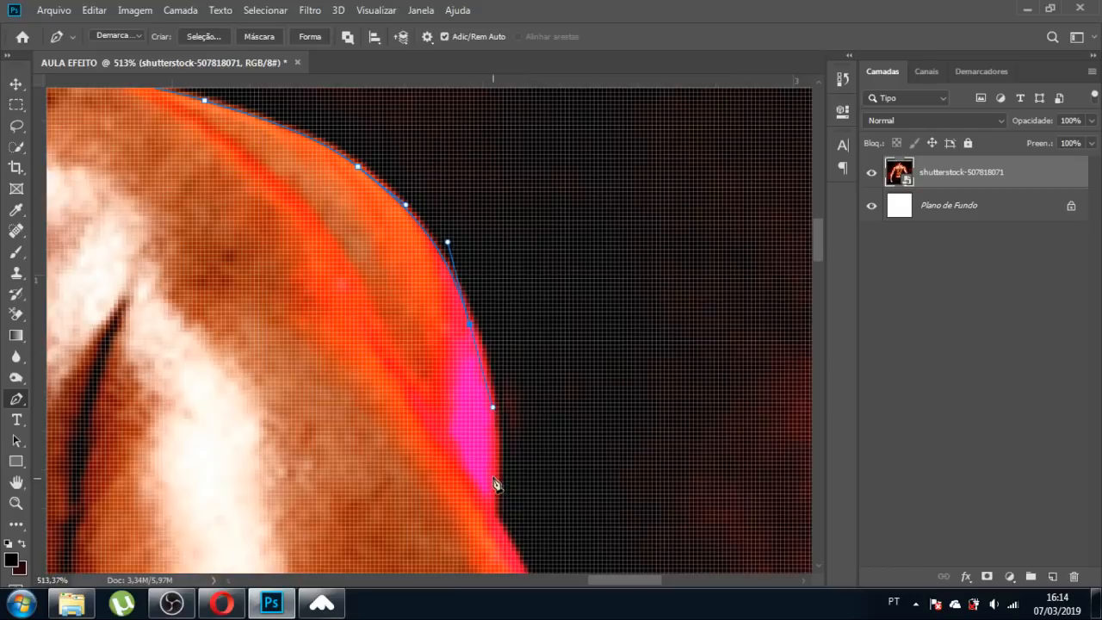
left_click_drag(495, 480, 493, 533)
key("ctrl+z")
key("ctrl+z")
left_click_drag(478, 341, 493, 479)
scroll(418, 286, "down", 8)
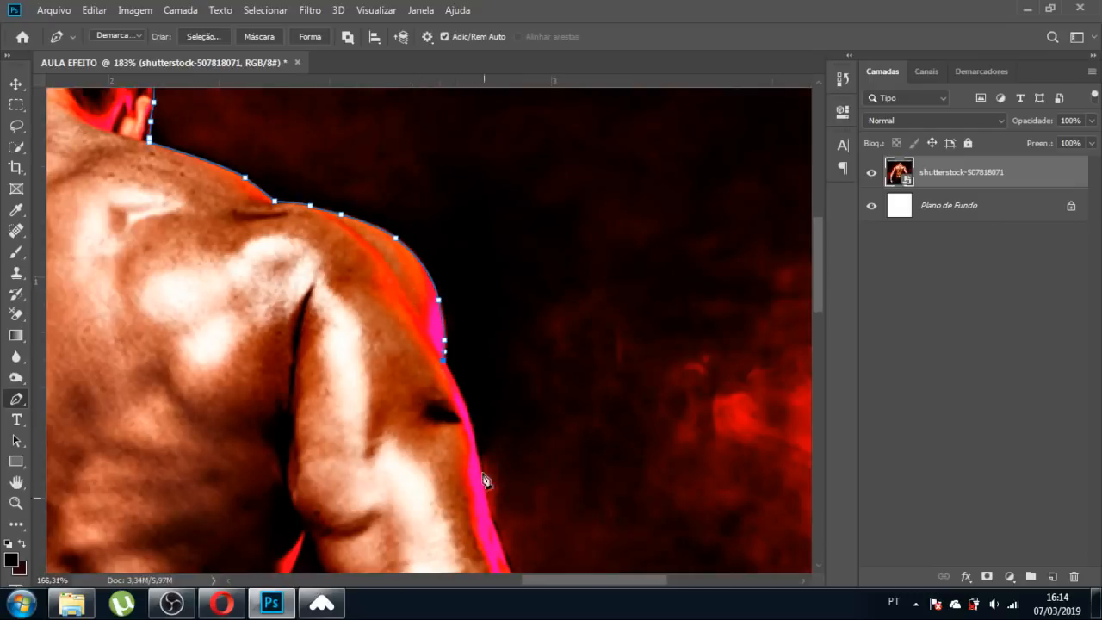
Curve the path down the upper arm's pink edge.
scroll(487, 484, "up", 8)
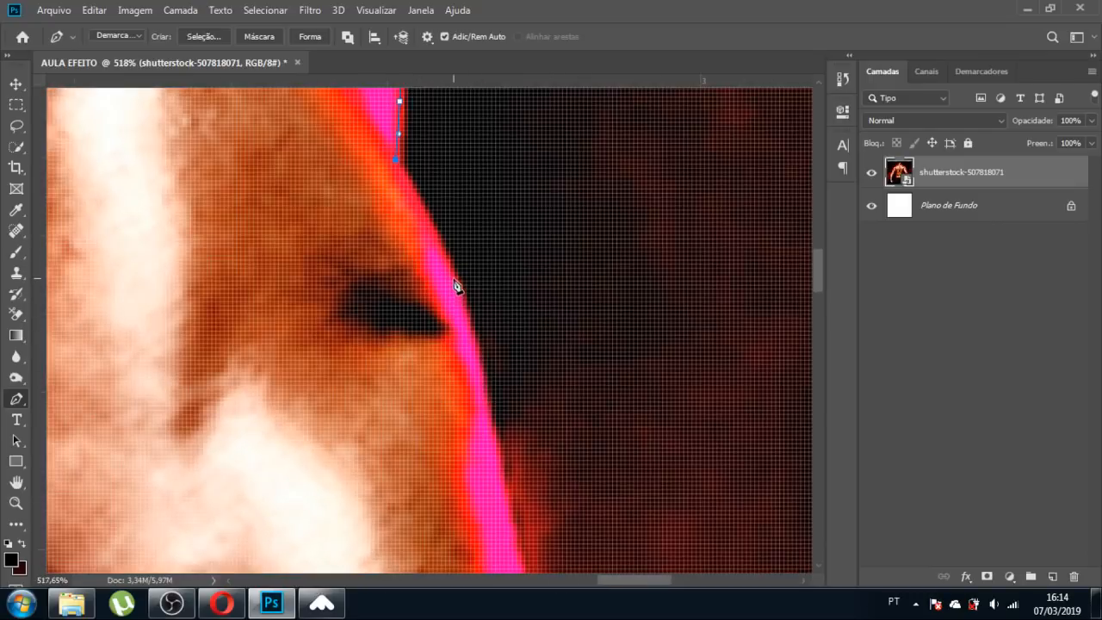
left_click_drag(459, 288, 479, 338)
left_click_drag(484, 397, 487, 420)
scroll(494, 341, "down", 8)
scroll(559, 515, "up", 7)
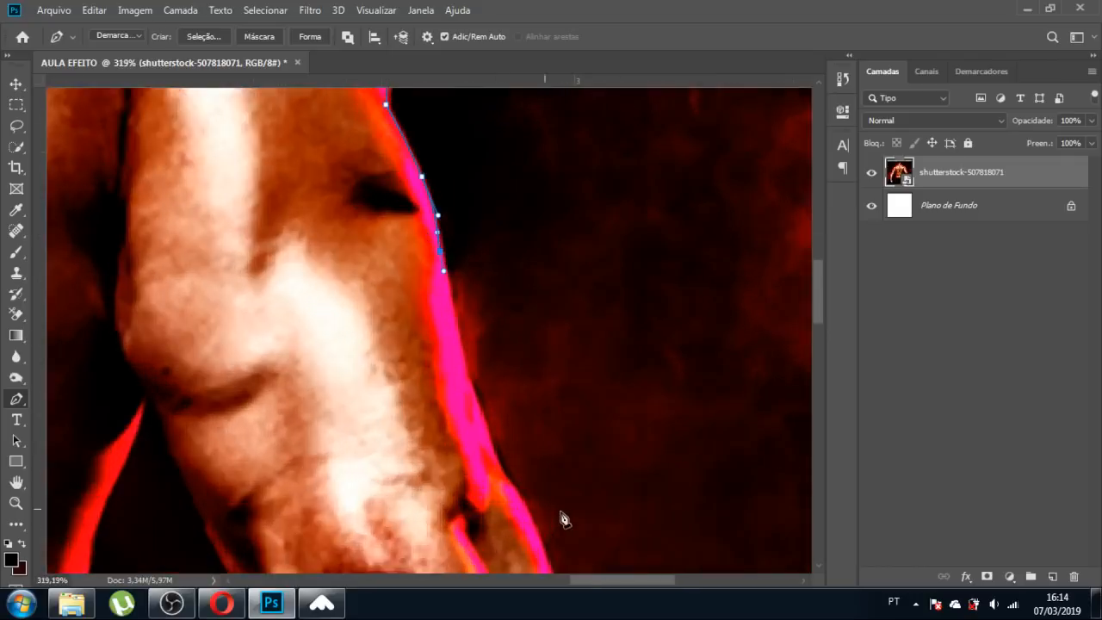
left_click_drag(460, 312, 465, 332)
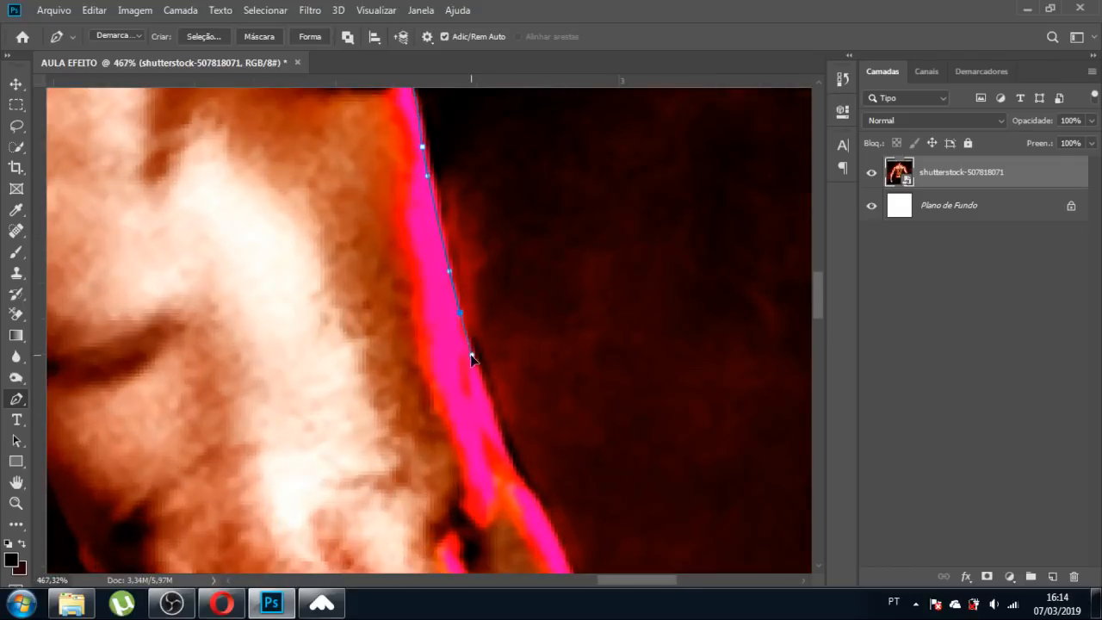
left_click_drag(506, 445, 521, 476)
scroll(544, 513, "down", 6)
scroll(533, 499, "up", 7)
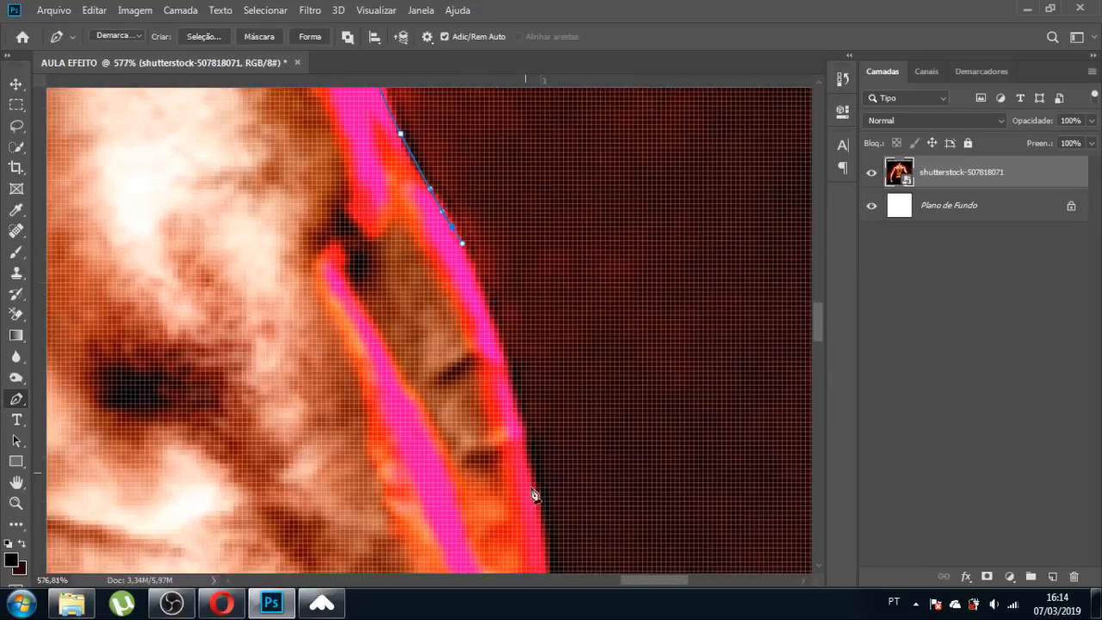
left_click_drag(508, 376, 544, 540)
scroll(544, 541, "down", 3)
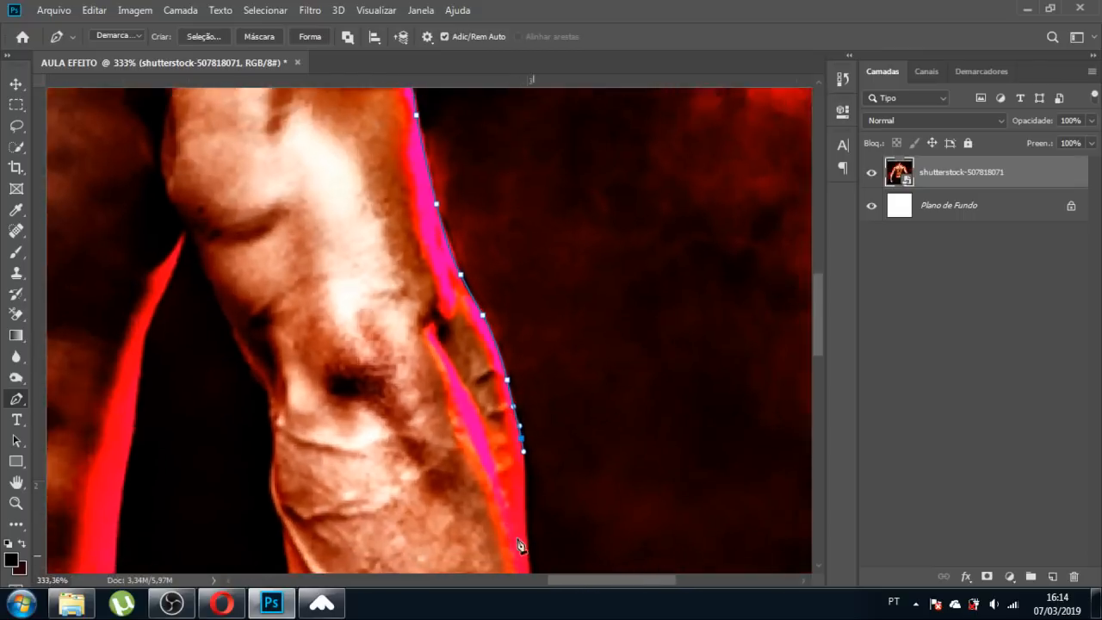
scroll(520, 545, "up", 4)
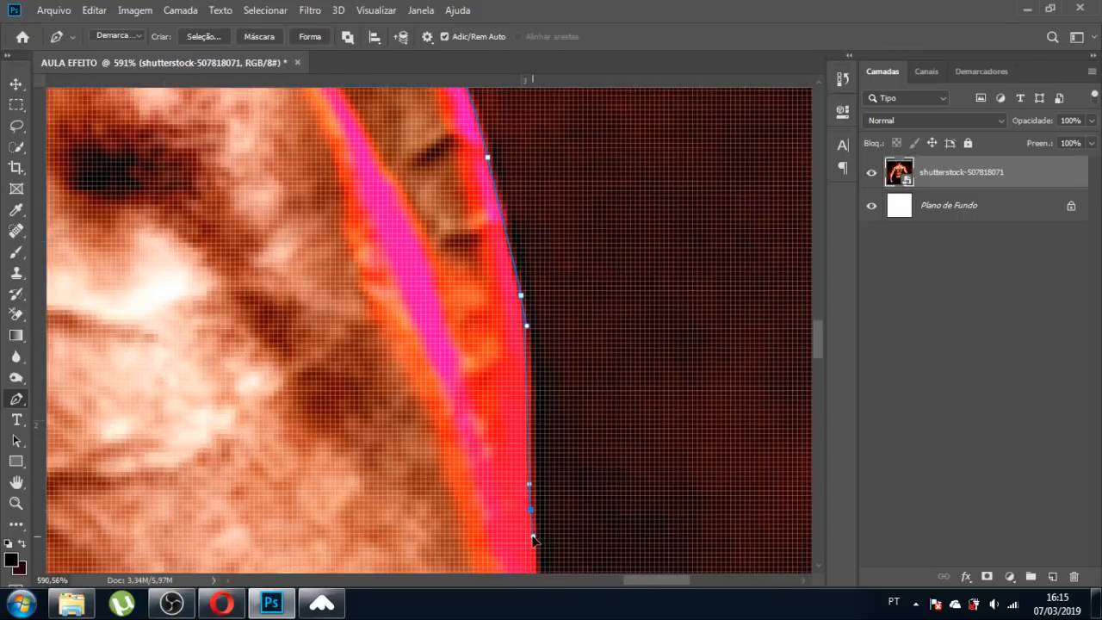
scroll(532, 540, "down", 3)
scroll(433, 352, "up", 1)
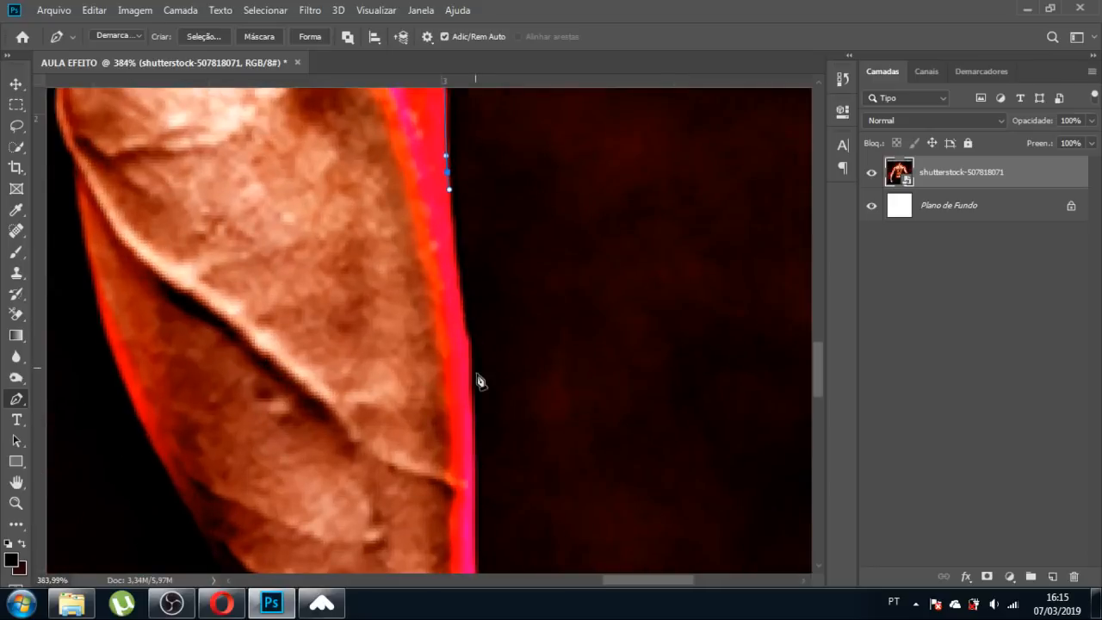
Place anchors down the forearm edge, nudging one point onto the edge.
left_click(462, 301)
left_click(468, 352)
left_click_drag(475, 405, 471, 398)
scroll(459, 324, "down", 4)
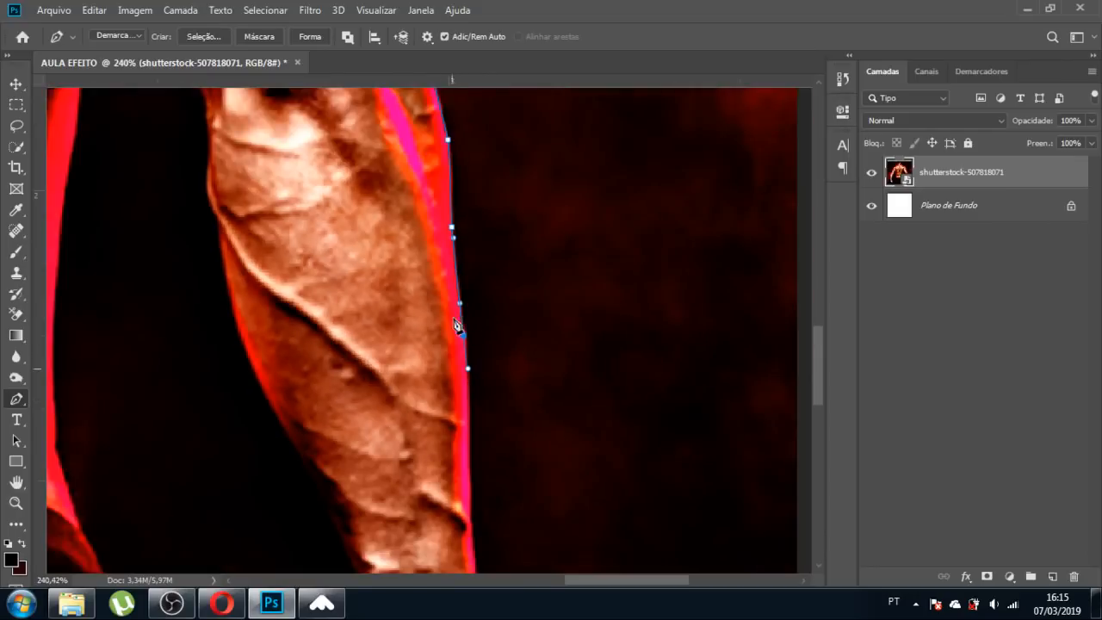
scroll(487, 555, "left", 2)
scroll(548, 540, "up", 4)
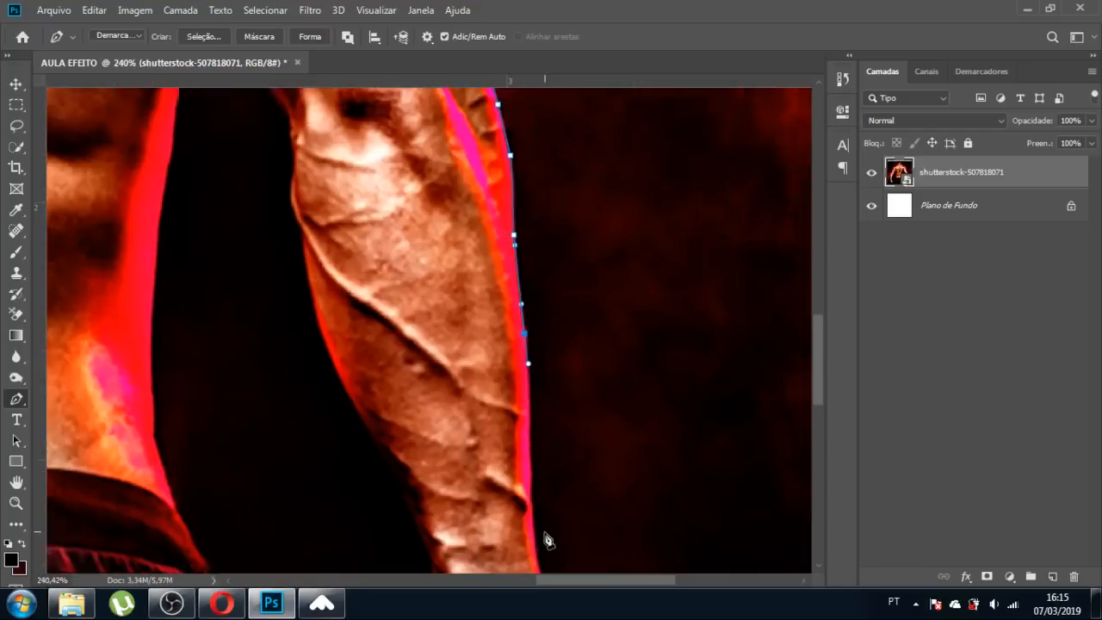
left_click_drag(518, 424, 521, 475)
left_click_drag(527, 541, 531, 557)
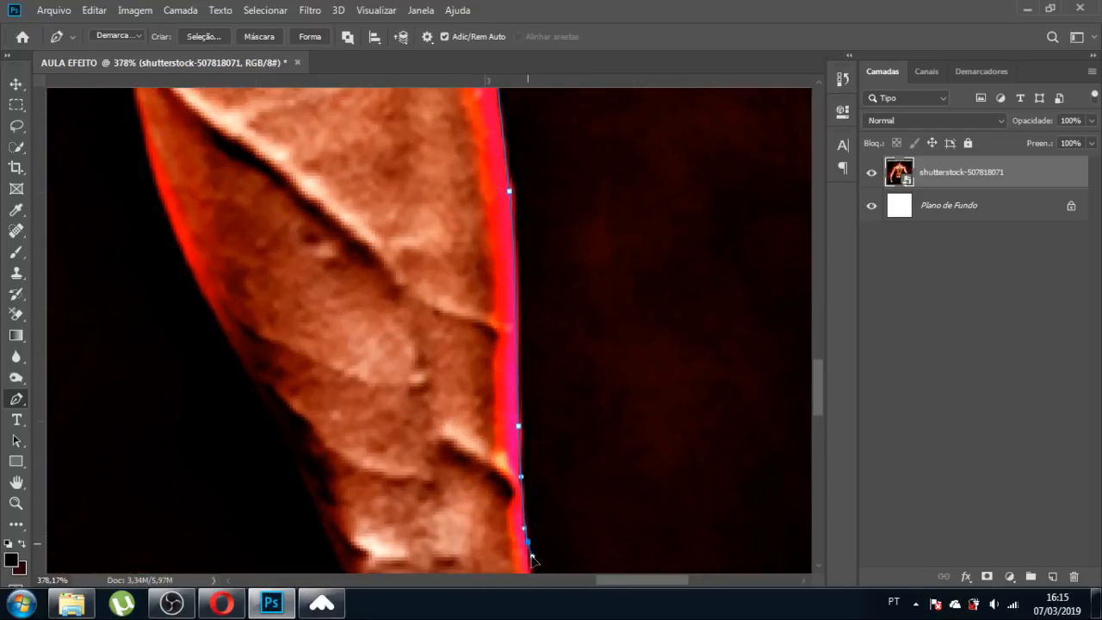
scroll(370, 288, "down", 7)
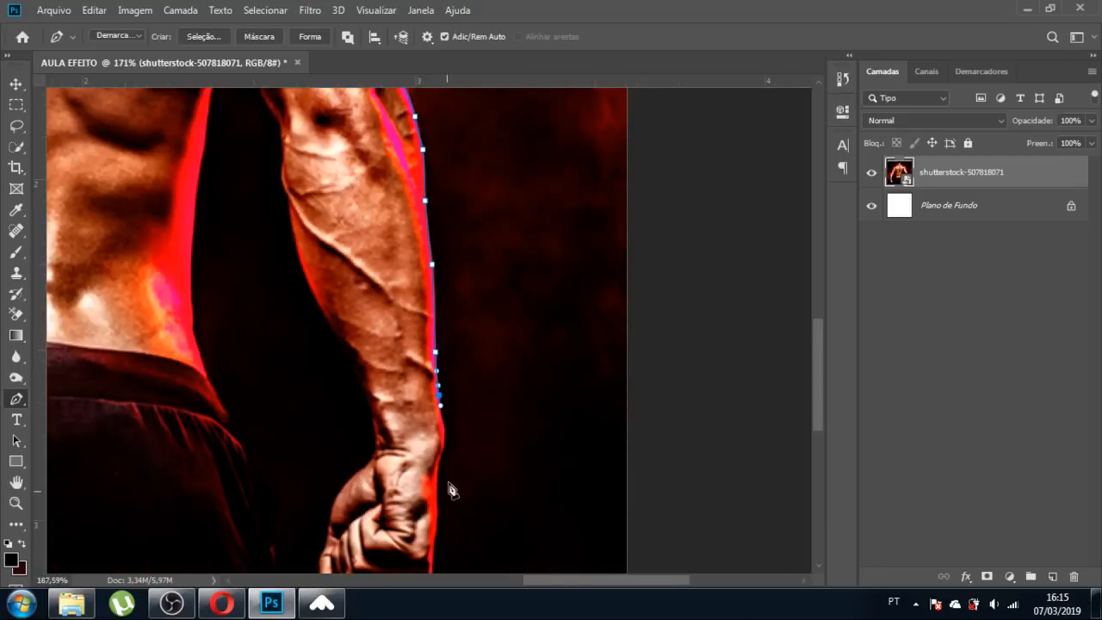
scroll(453, 489, "up", 9)
Follow the edge around the wrist and down the fist's red-lit side.
left_click_drag(438, 294, 438, 331)
left_click_drag(429, 368, 419, 395)
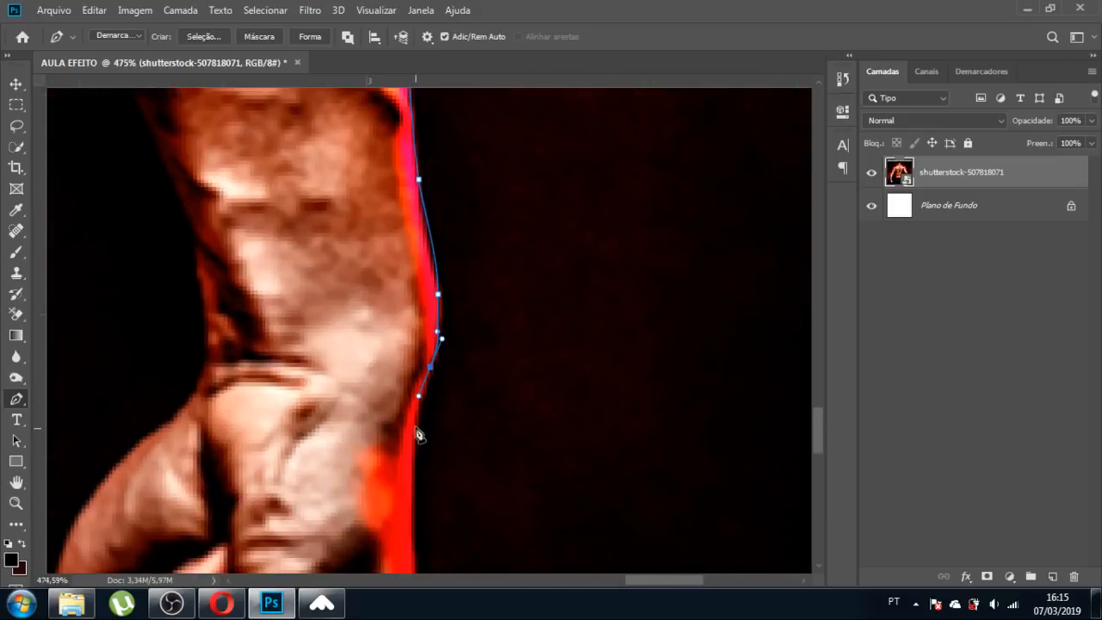
left_click_drag(412, 456, 413, 470)
scroll(366, 191, "down", 8)
scroll(396, 391, "up", 13)
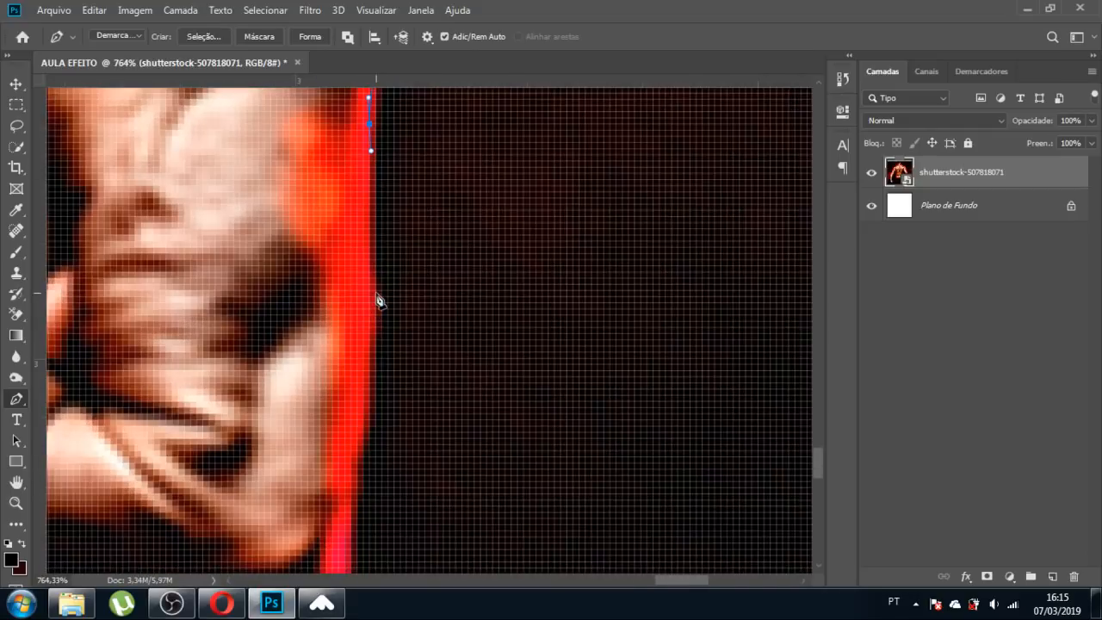
left_click_drag(369, 296, 366, 345)
left_click_drag(363, 414, 351, 532)
scroll(352, 539, "down", 5)
scroll(370, 456, "up", 5)
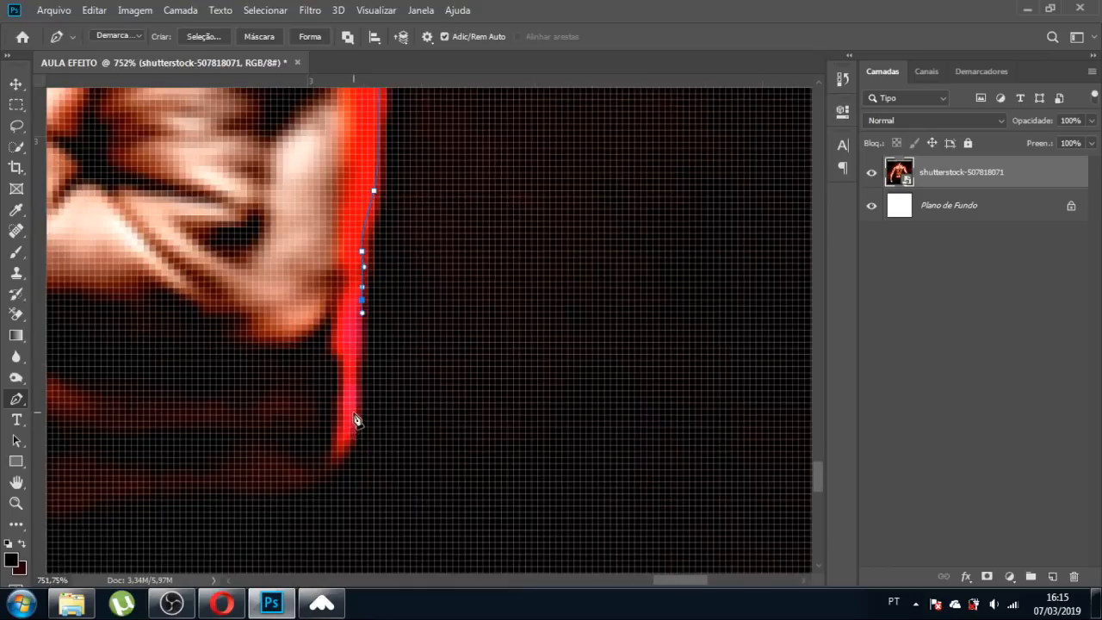
Trace the Pen path around the bottom of the fist and the knuckle dip.
left_click_drag(355, 416, 345, 447)
left_click_drag(301, 482, 201, 482)
scroll(573, 368, "down", 3)
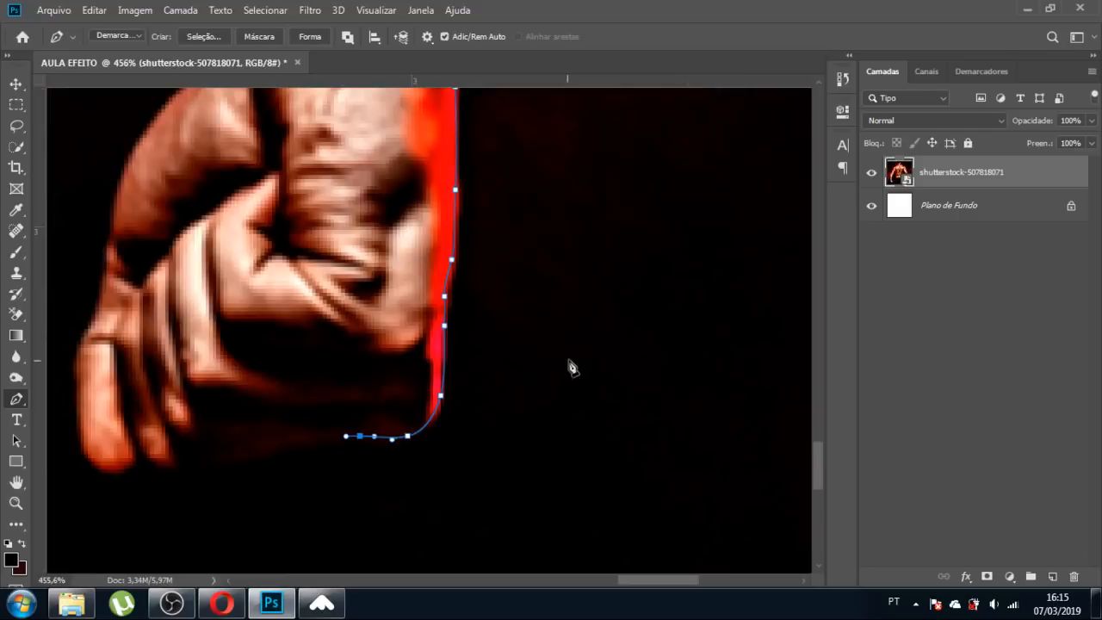
scroll(332, 438, "up", 4)
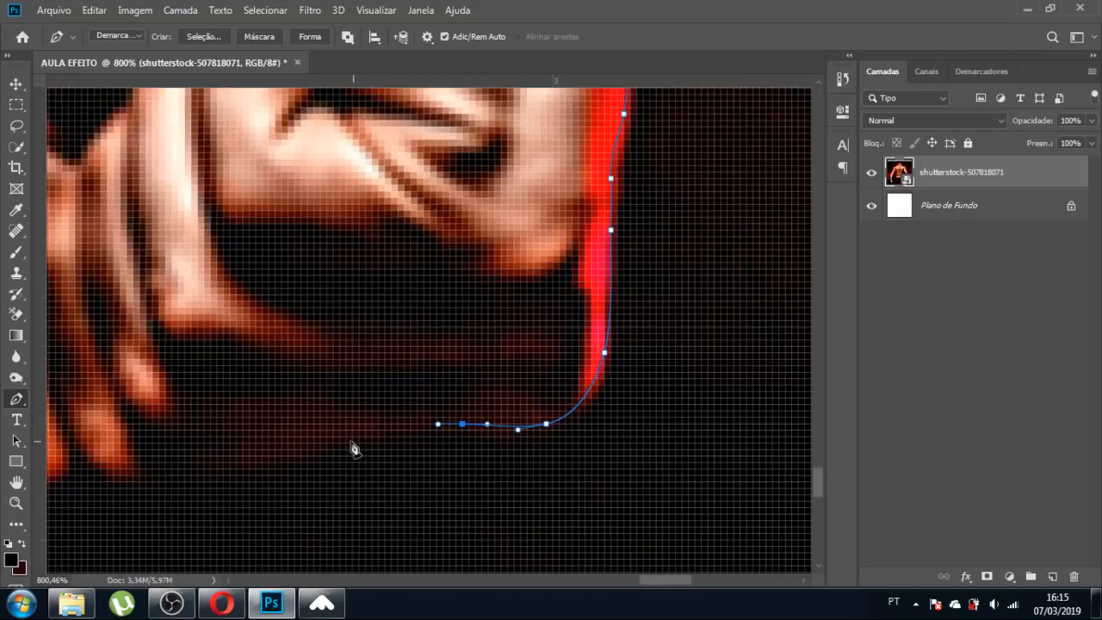
left_click_drag(366, 437, 140, 475)
scroll(248, 434, "down", 3)
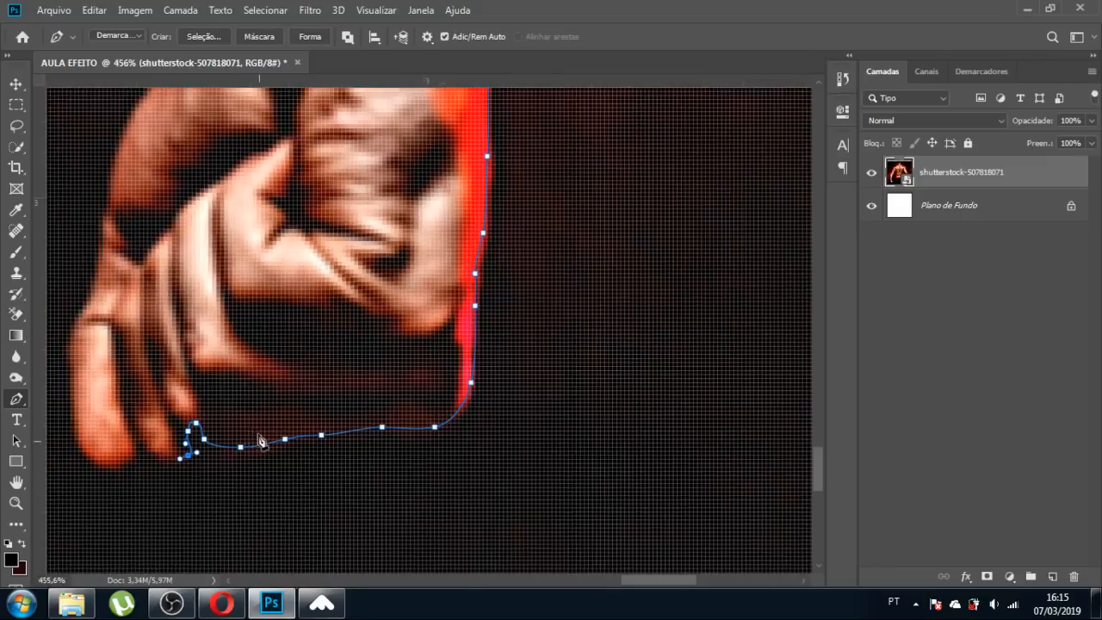
scroll(261, 442, "up", 3)
left_click_drag(212, 456, 108, 450)
left_click(186, 437)
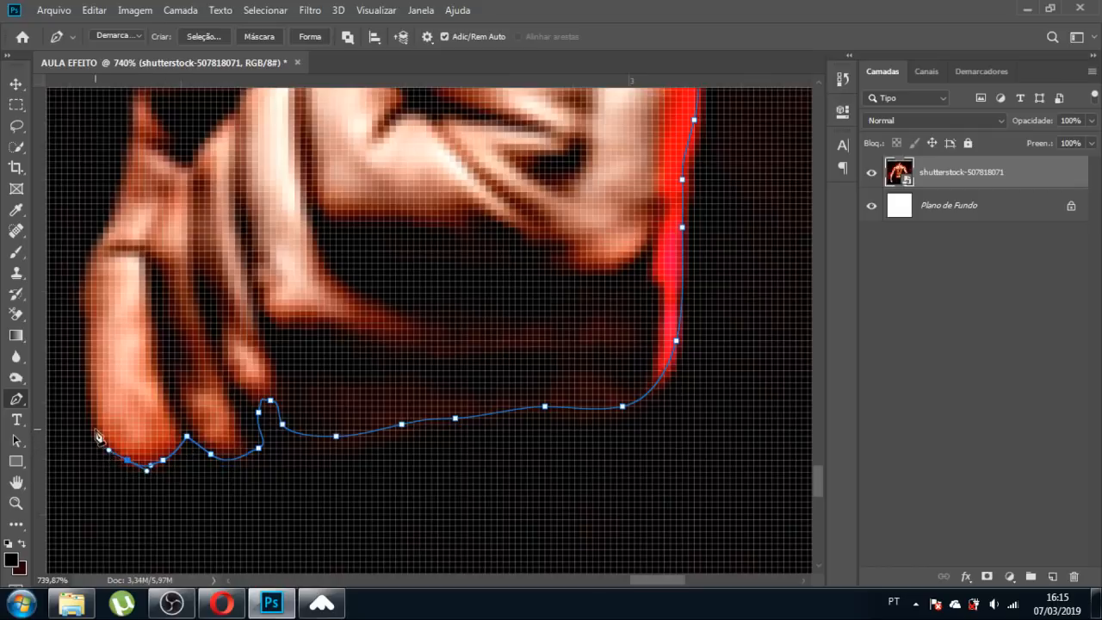
left_click(92, 413)
Curve the path up the fingers' edge and the side of the fist.
left_click_drag(80, 304, 103, 230)
scroll(237, 315, "down", 2)
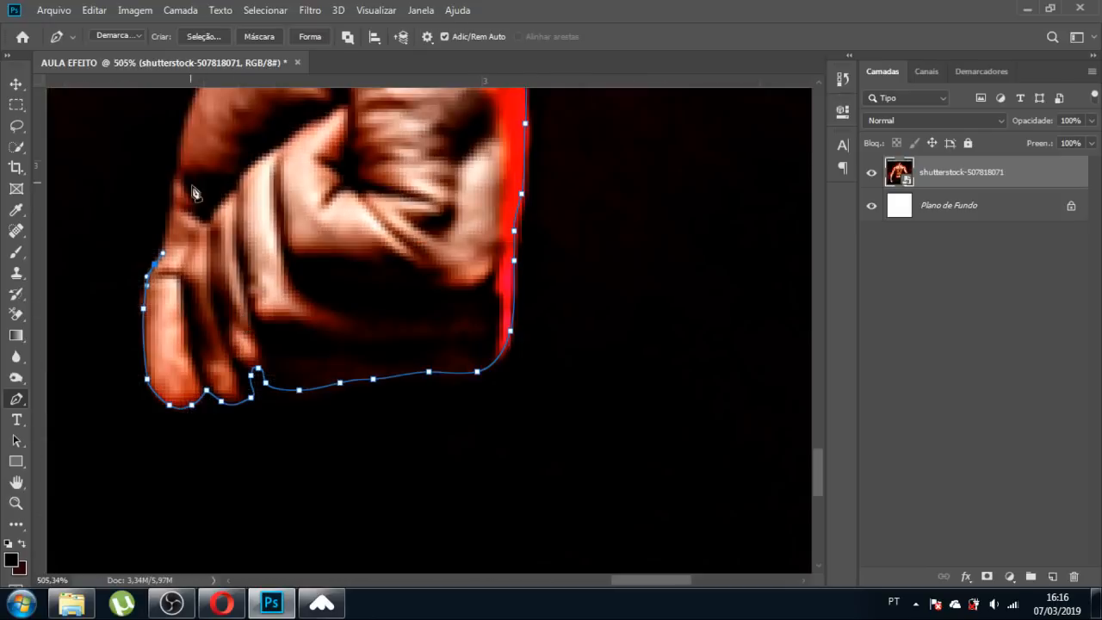
scroll(174, 193, "up", 4)
left_click_drag(178, 223, 178, 190)
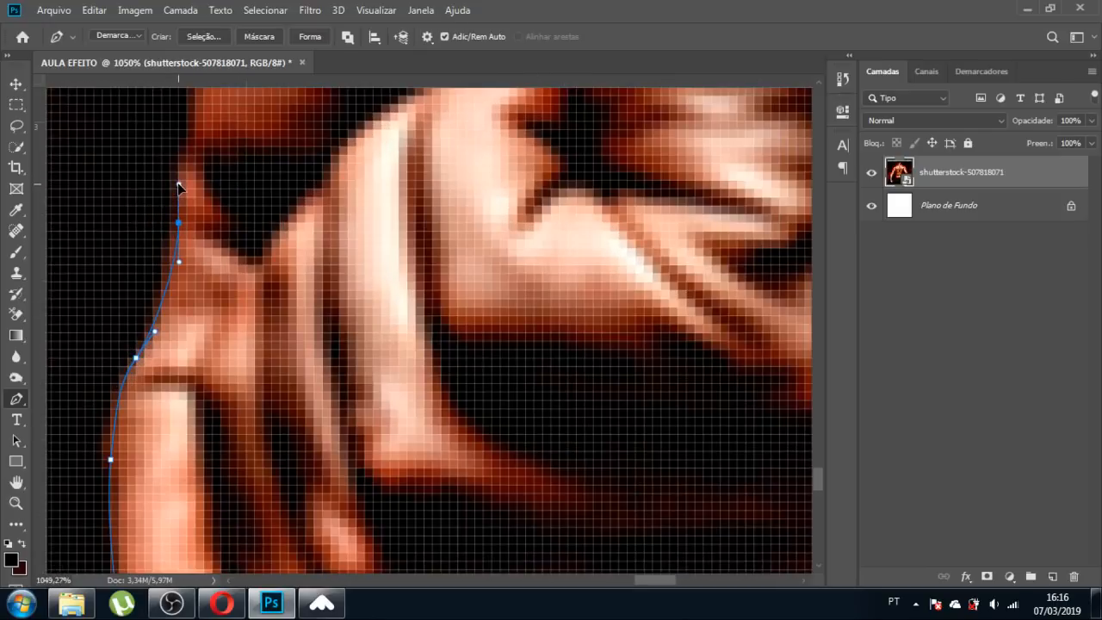
scroll(245, 362, "down", 3)
scroll(265, 186, "up", 4)
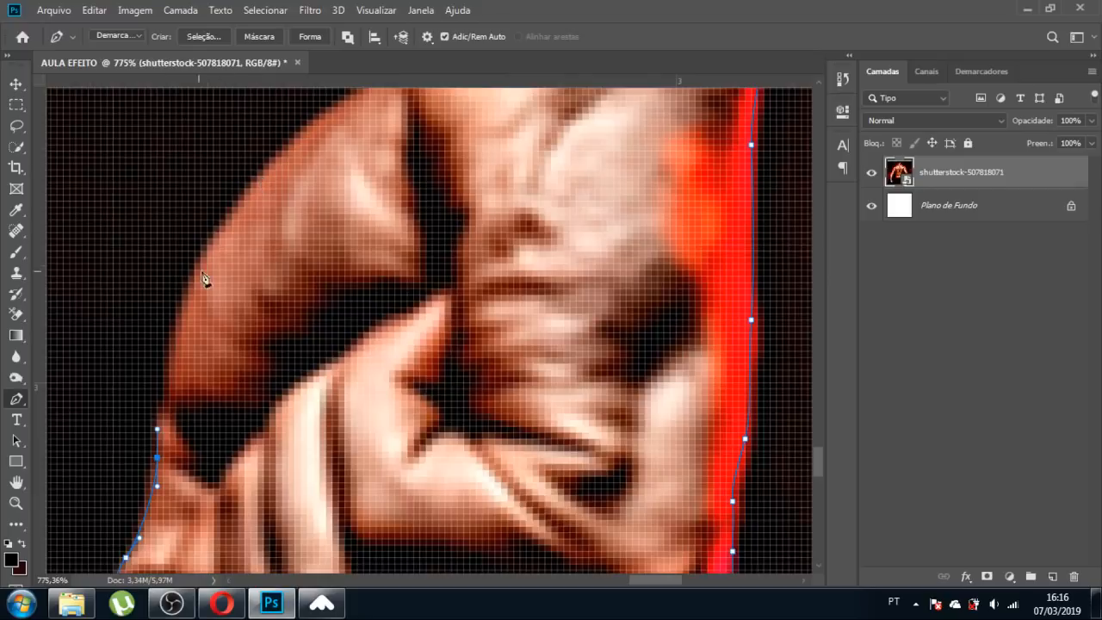
left_click_drag(239, 191, 319, 119)
scroll(430, 455, "down", 3)
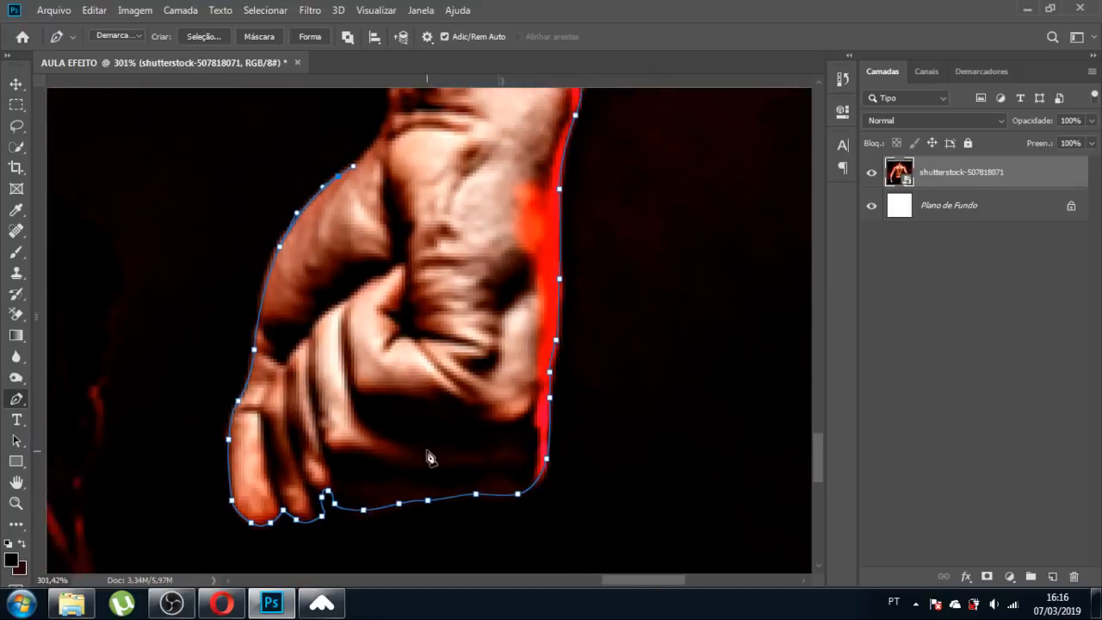
scroll(421, 216, "up", 3)
Extend the path past the wrist and onto the inner forearm.
left_click_drag(375, 224, 390, 186)
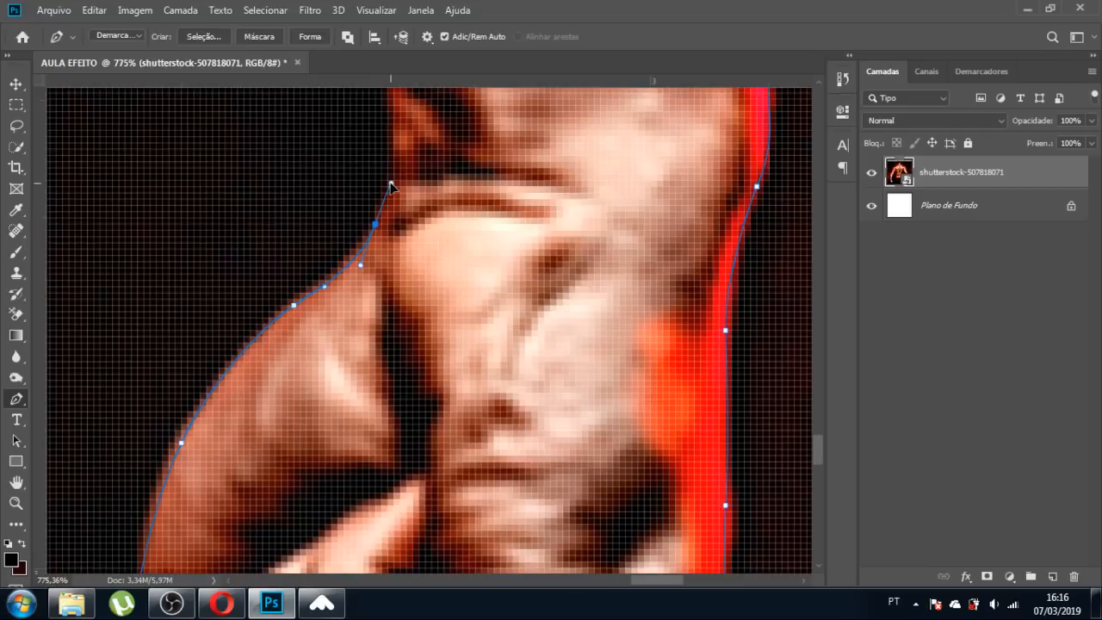
scroll(482, 332, "down", 4)
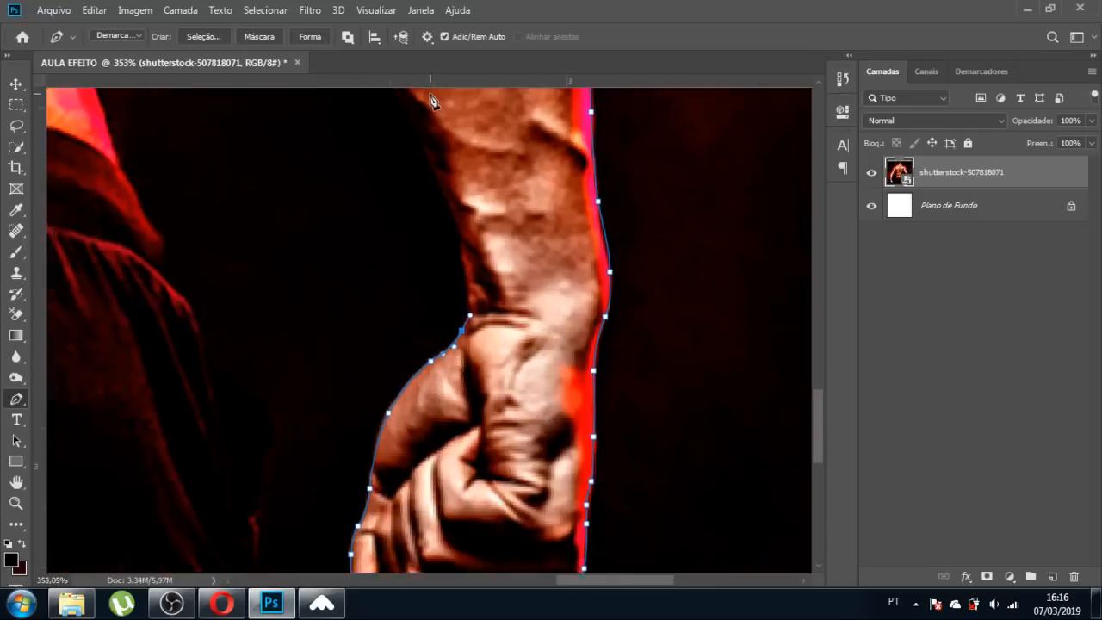
scroll(437, 121, "up", 3)
left_click_drag(473, 298, 454, 239)
scroll(455, 239, "down", 4)
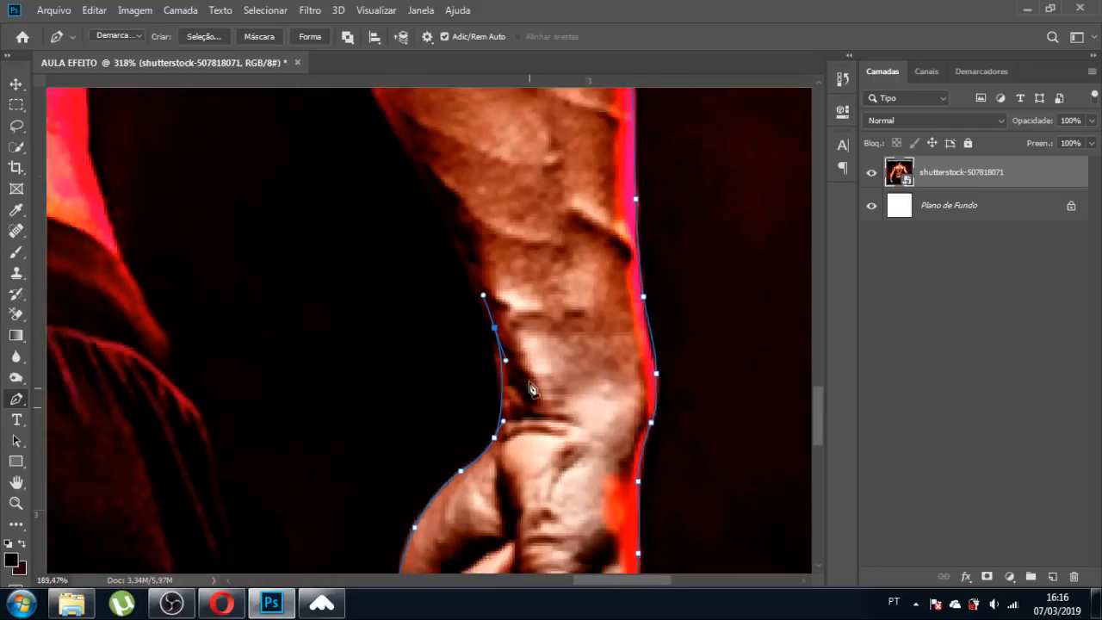
scroll(456, 181, "up", 5)
scroll(482, 315, "down", 2)
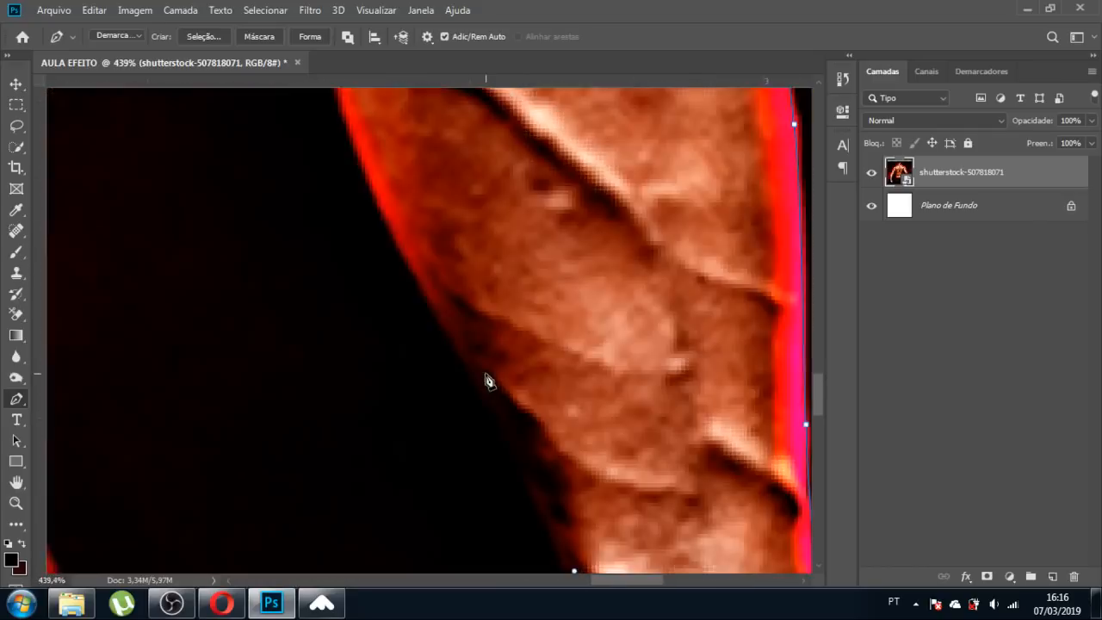
left_click_drag(508, 427, 466, 353)
left_click_drag(405, 251, 384, 213)
scroll(440, 396, "down", 3)
scroll(445, 410, "down", 2)
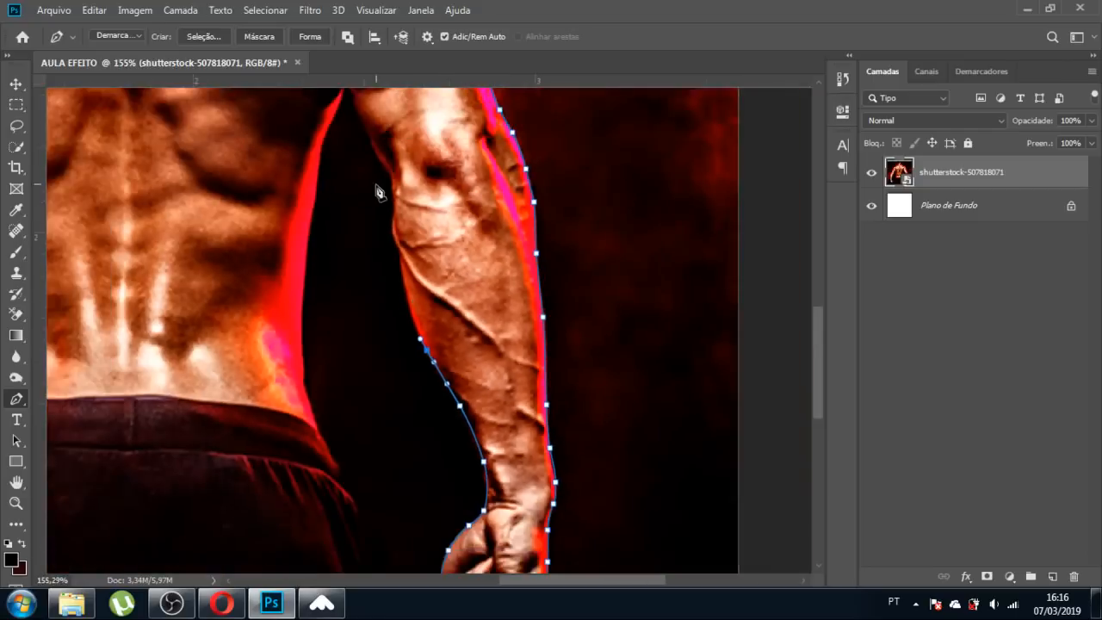
scroll(376, 184, "up", 5)
Follow the forearm's inner edge upward with curved and corner anchors.
left_click_drag(436, 363, 422, 288)
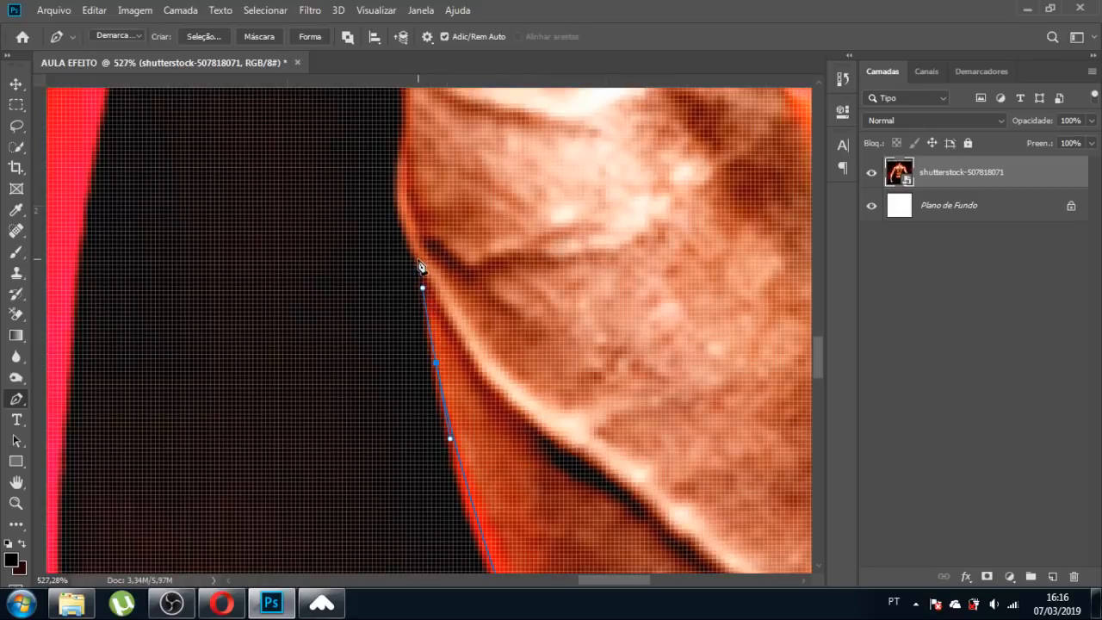
left_click(418, 260)
left_click_drag(398, 197, 397, 171)
scroll(456, 349, "down", 5)
scroll(452, 261, "up", 4)
scroll(453, 323, "up", 4)
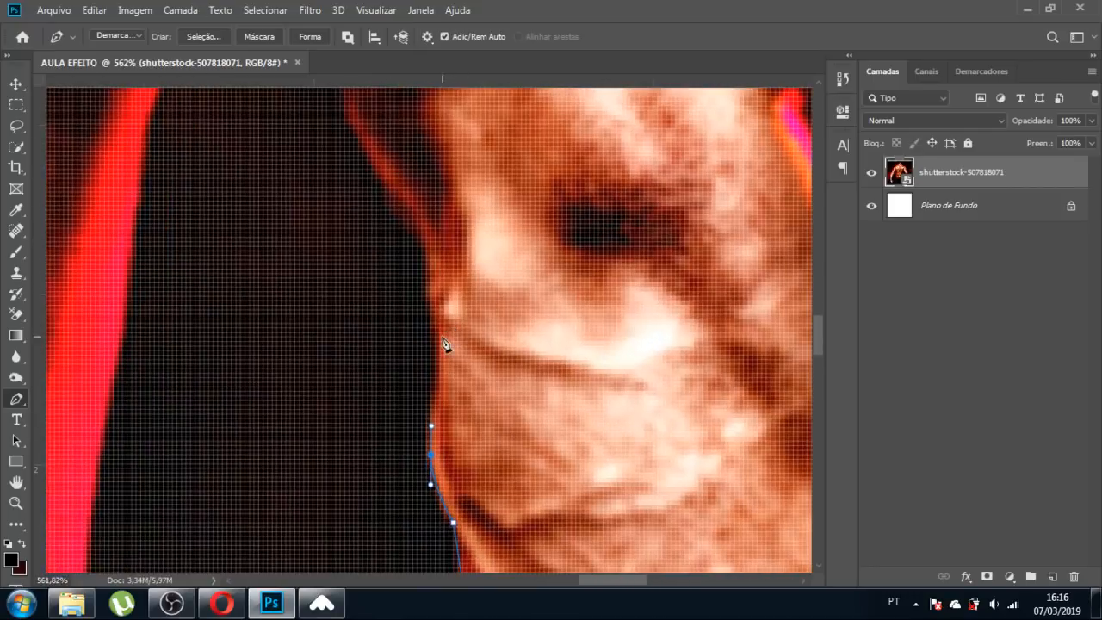
left_click_drag(440, 354, 438, 341)
mouse_move(430, 277)
left_mouse_down()
mouse_move(433, 288)
mouse_move(432, 266)
left_mouse_up()
left_click_drag(421, 228, 411, 207)
scroll(437, 280, "down", 6)
scroll(396, 184, "up", 6)
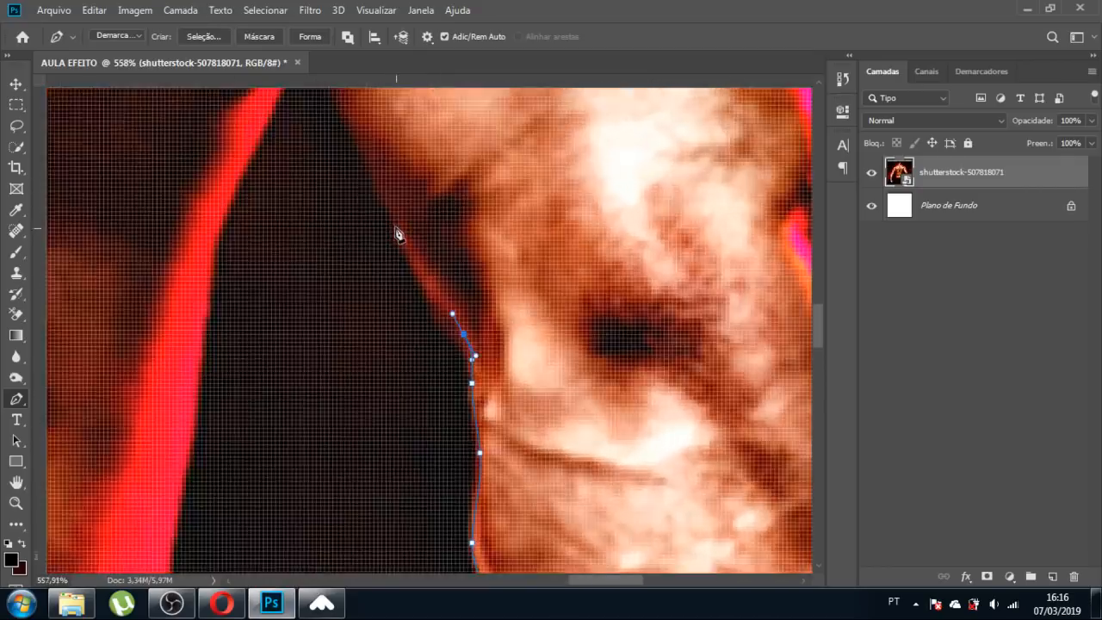
scroll(404, 246, "up", 4)
left_click_drag(409, 255, 384, 199)
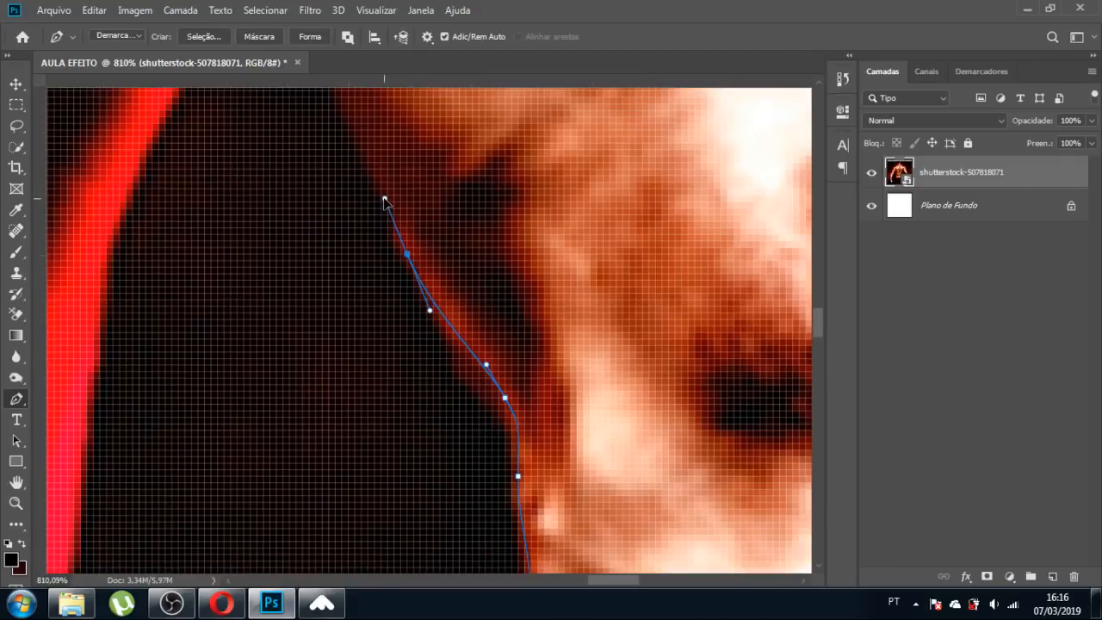
Trace the inner arm up to the peak of the armpit gap.
left_click_drag(360, 117, 352, 109)
scroll(435, 258, "down", 3)
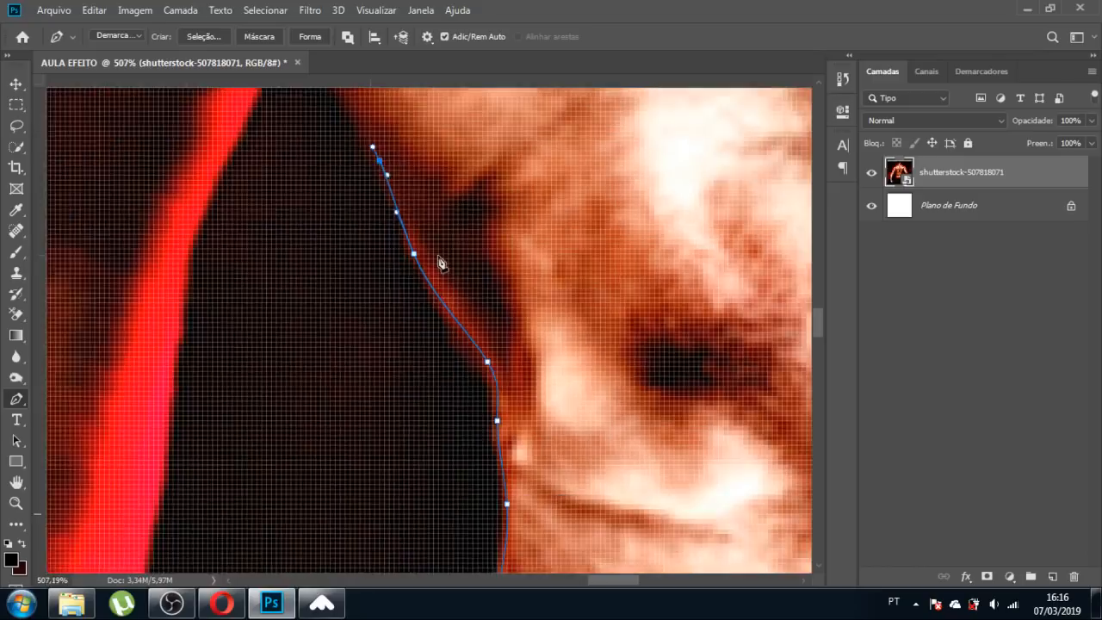
scroll(381, 123, "down", 4)
scroll(382, 115, "up", 5)
left_click(394, 308)
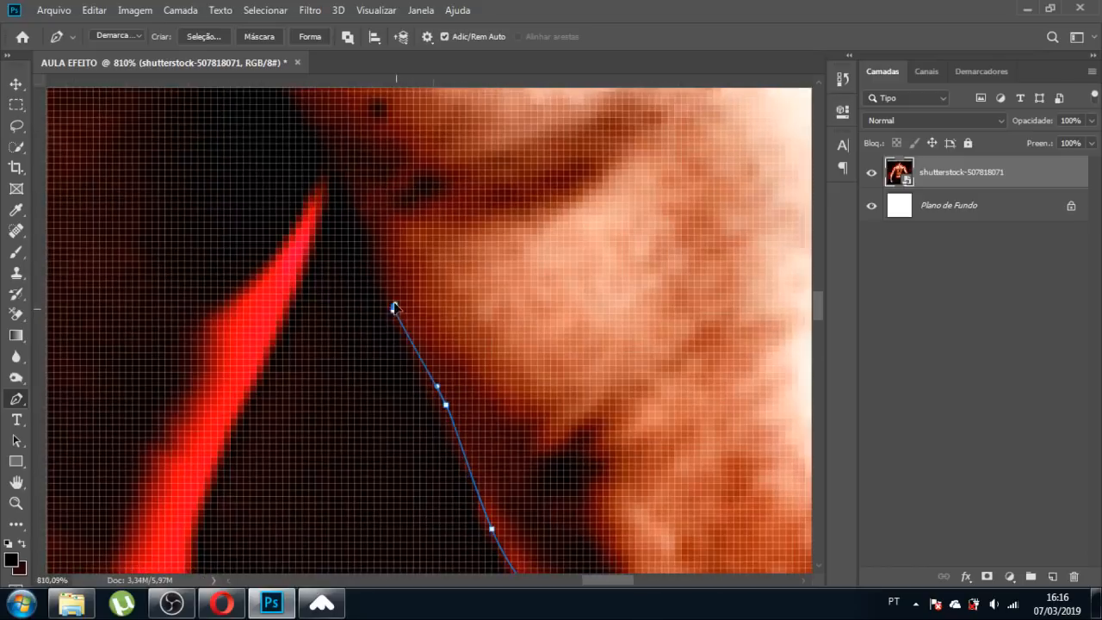
left_click_drag(393, 307, 386, 275)
left_click_drag(361, 222, 348, 187)
left_click(335, 170)
Start the path down the torso's red-lit edge.
left_click_drag(315, 254, 285, 306)
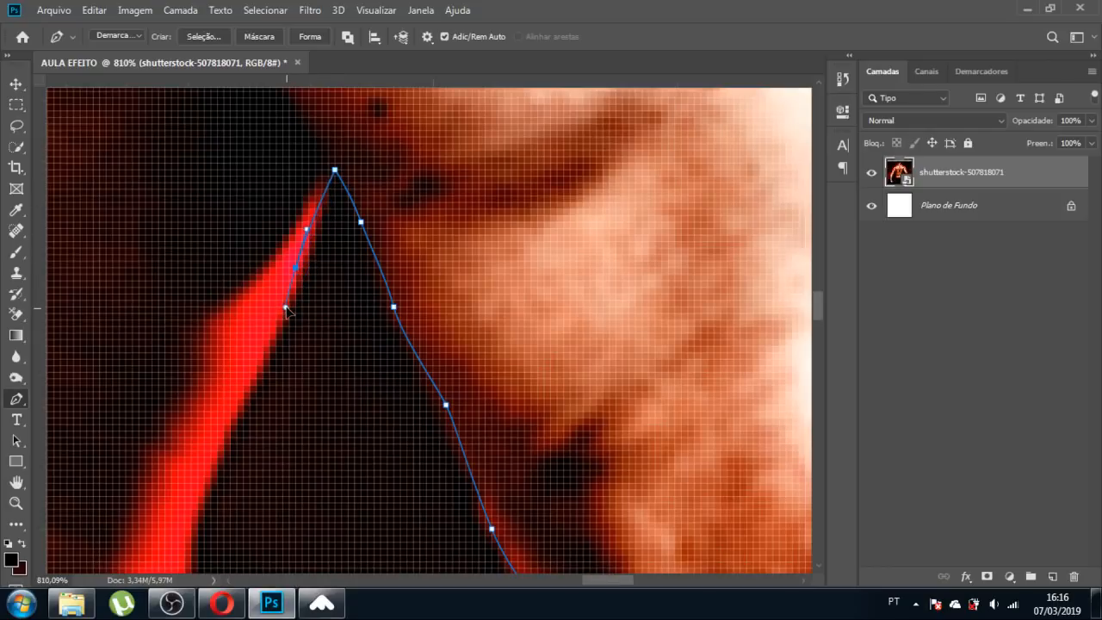
left_click_drag(238, 404, 220, 440)
scroll(290, 406, "down", 5)
scroll(261, 472, "up", 4)
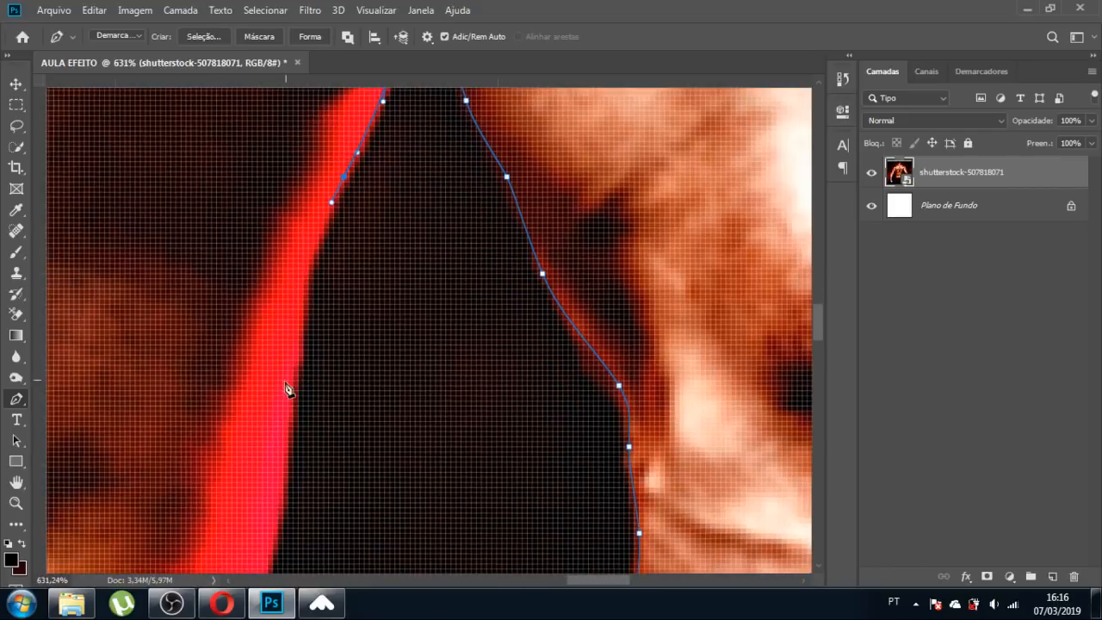
left_click_drag(293, 371, 284, 471)
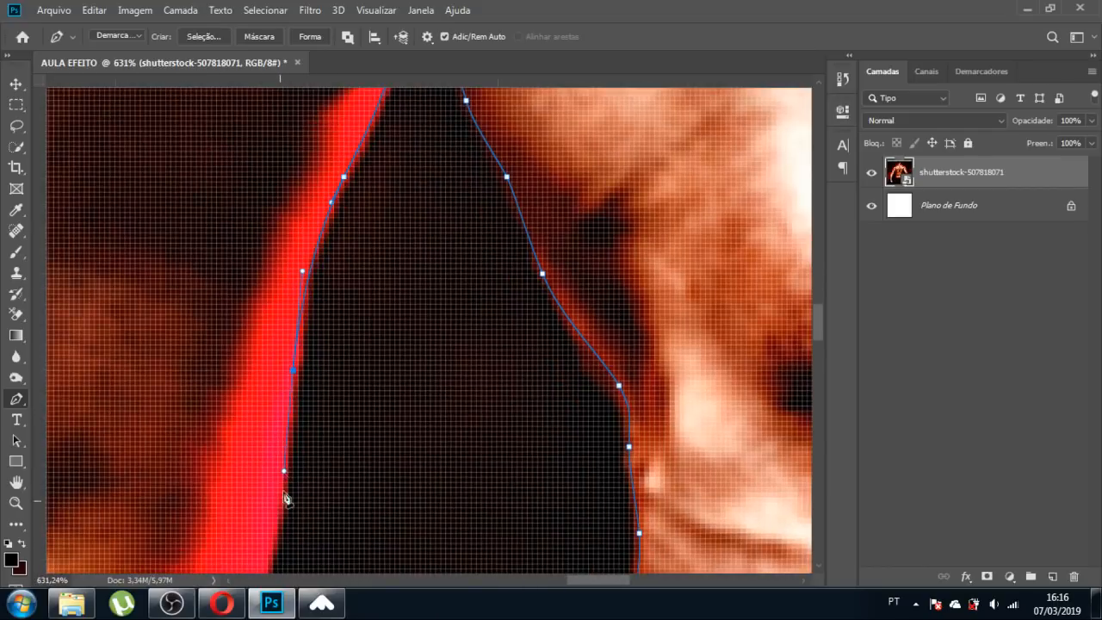
left_click_drag(273, 519, 270, 538)
scroll(269, 549, "down", 4)
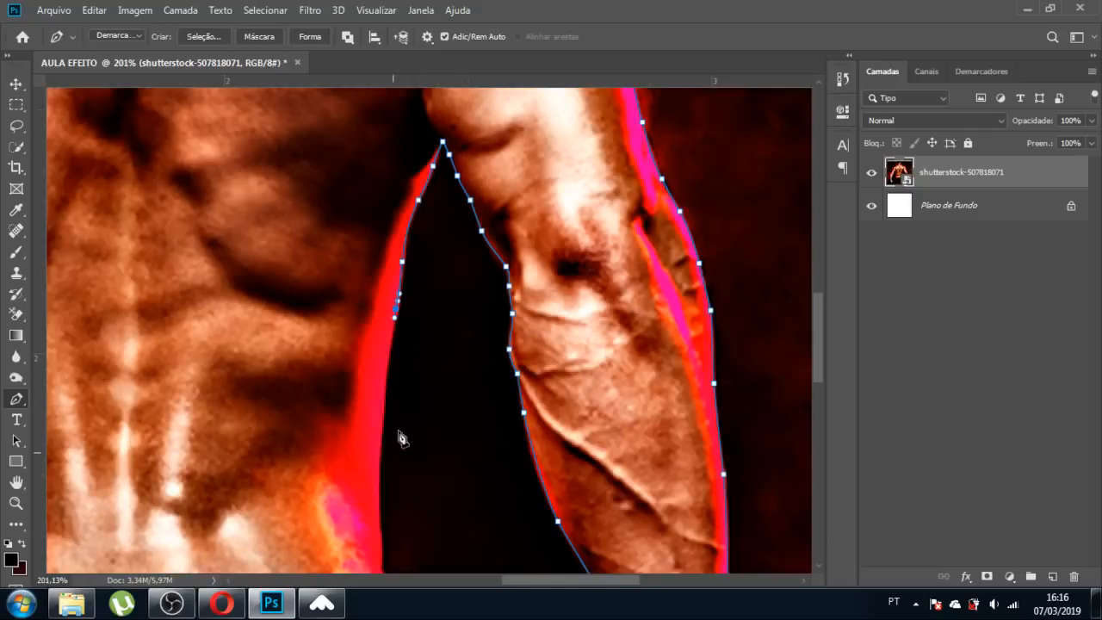
Continue the path down the torso edge to where it meets the waistband.
scroll(398, 439, "up", 2)
left_click_drag(379, 368, 377, 411)
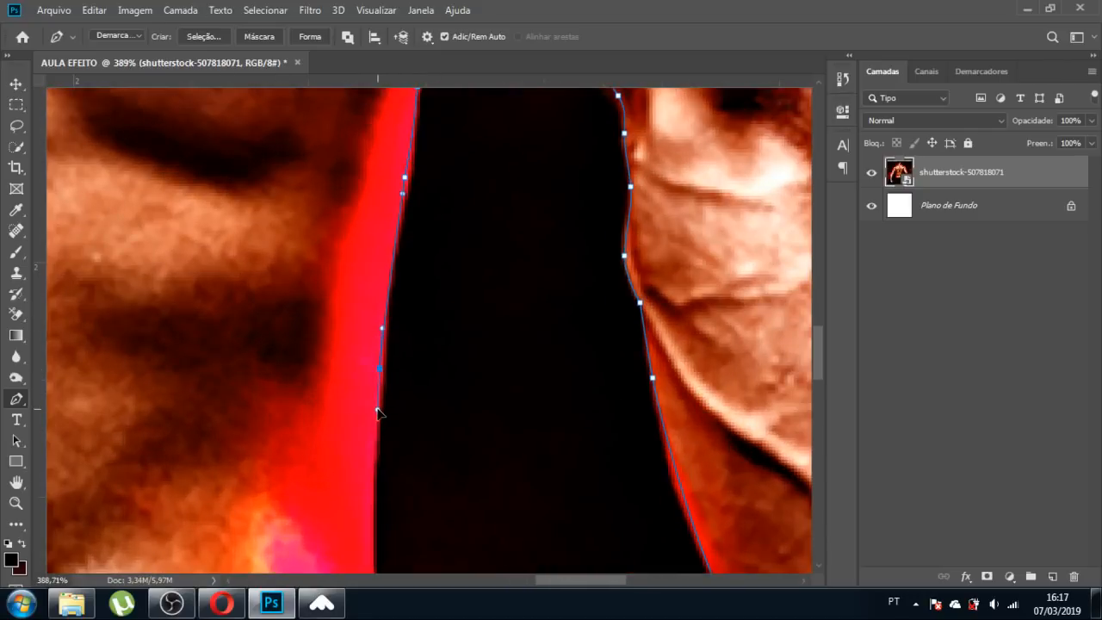
scroll(386, 312, "down", 3)
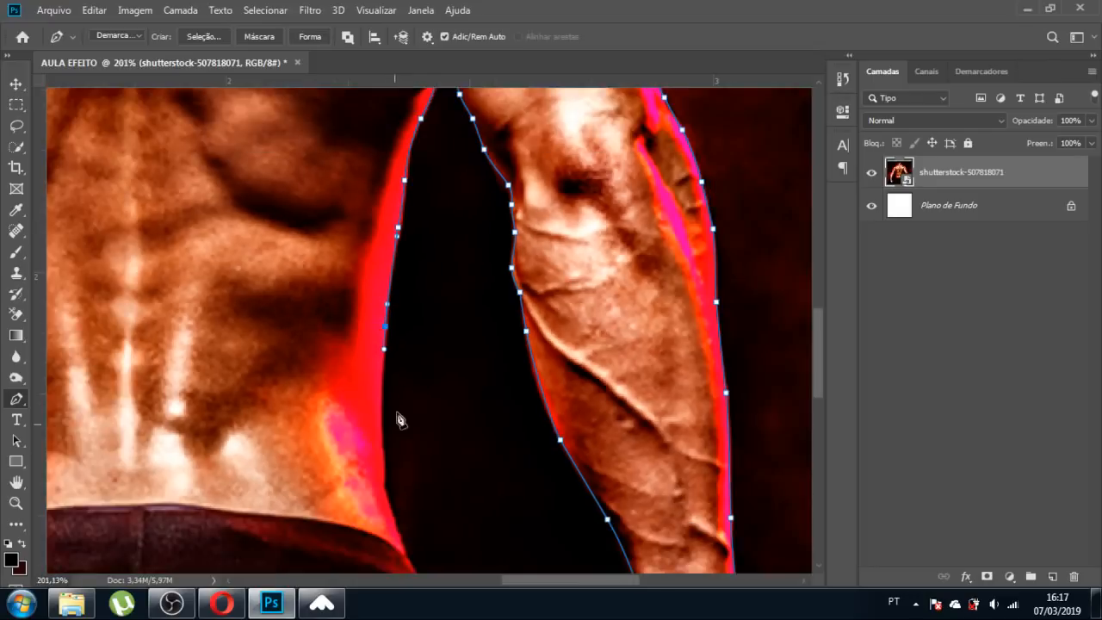
scroll(381, 459, "up", 3)
left_click_drag(369, 368, 371, 400)
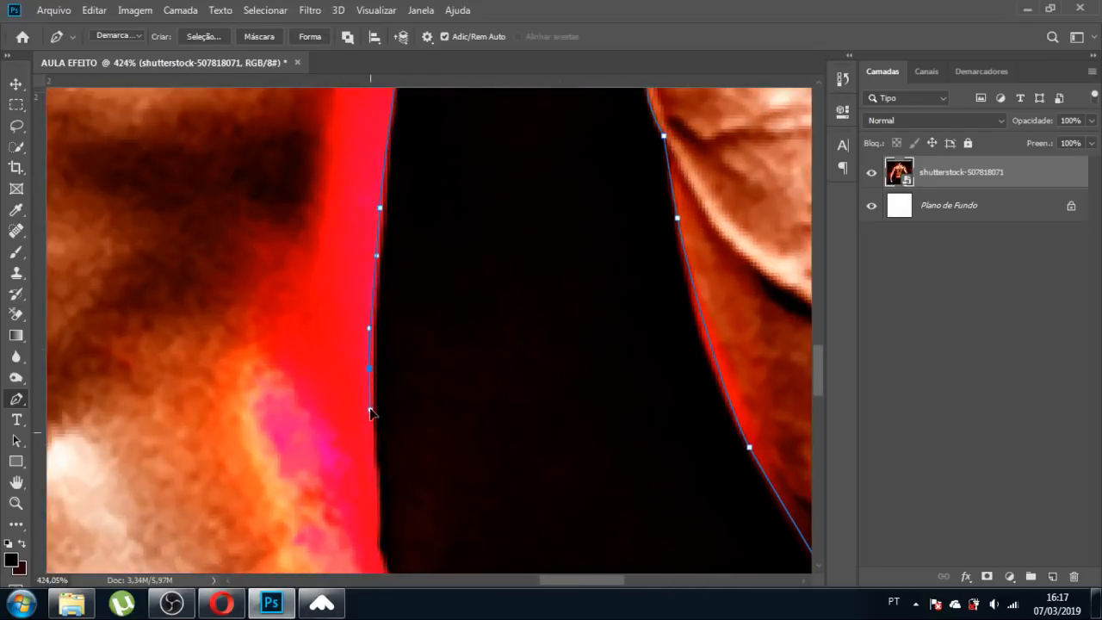
left_click_drag(376, 498, 379, 546)
scroll(327, 180, "down", 3)
scroll(362, 430, "up", 4)
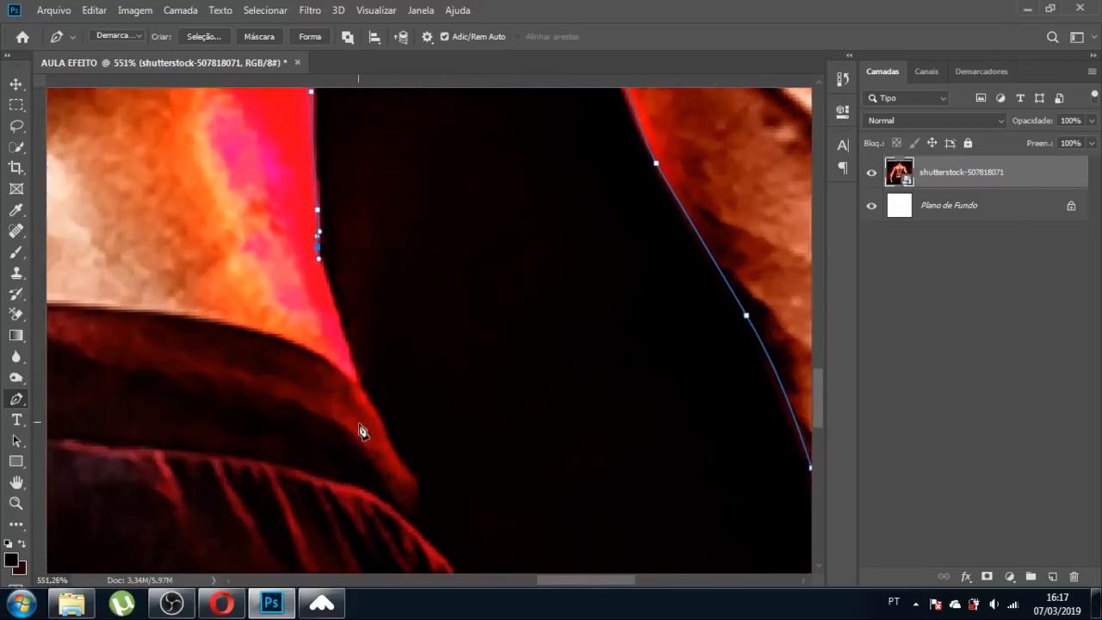
left_click_drag(343, 332, 359, 383)
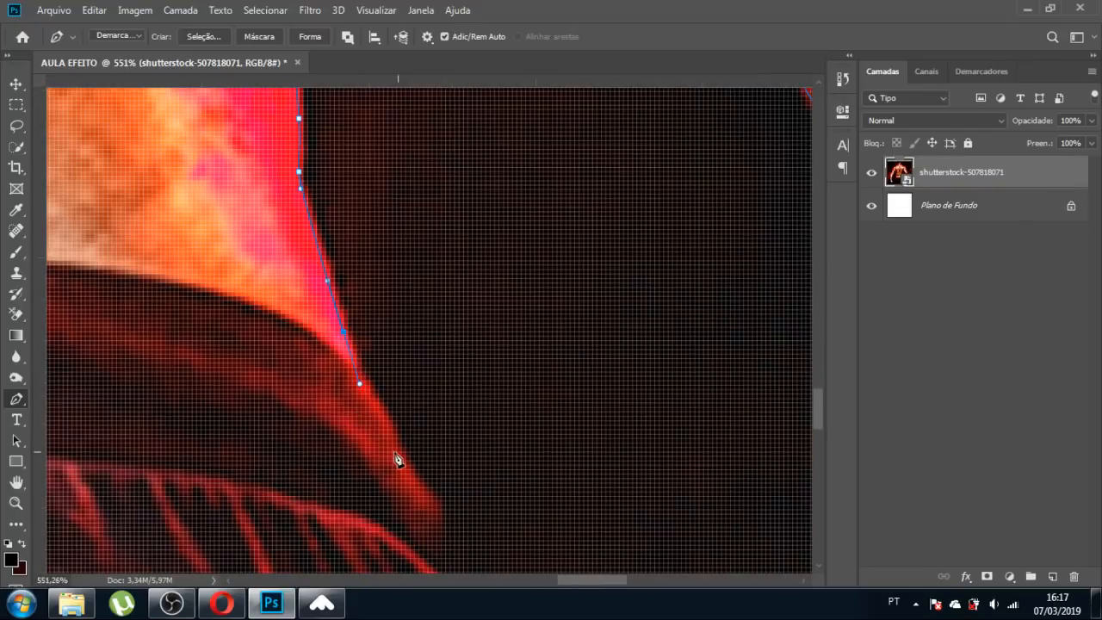
Trace the shorts' edge with curved anchors down to the photo's bottom.
left_click_drag(401, 451, 436, 520)
scroll(404, 280, "down", 3)
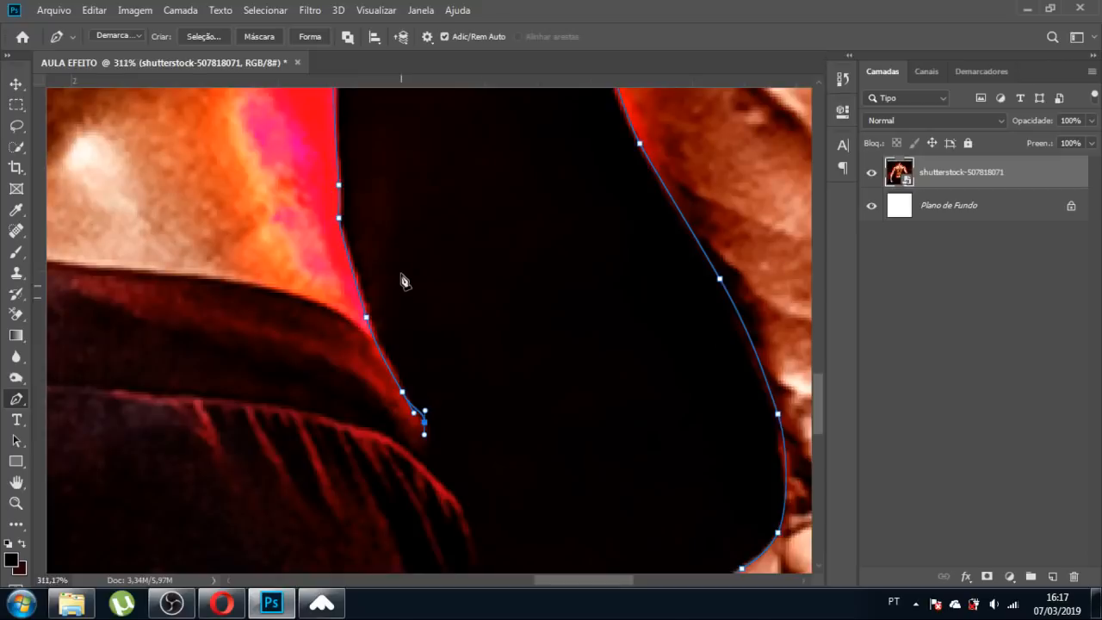
scroll(410, 393, "up", 4)
left_click_drag(398, 351, 413, 372)
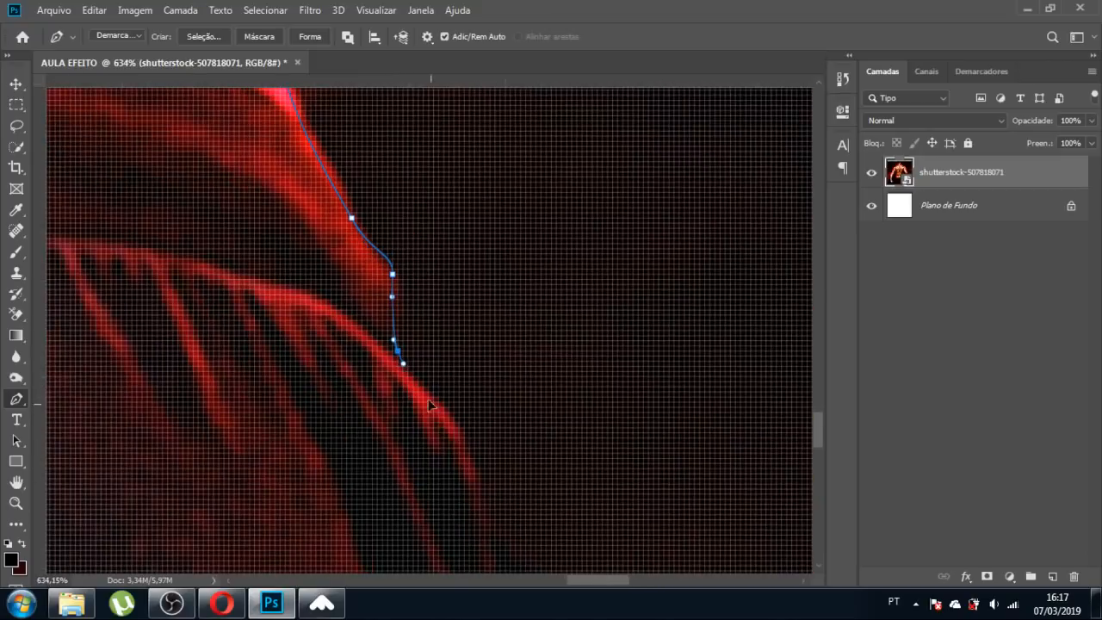
left_click_drag(464, 432, 472, 443)
left_click_drag(485, 498, 487, 507)
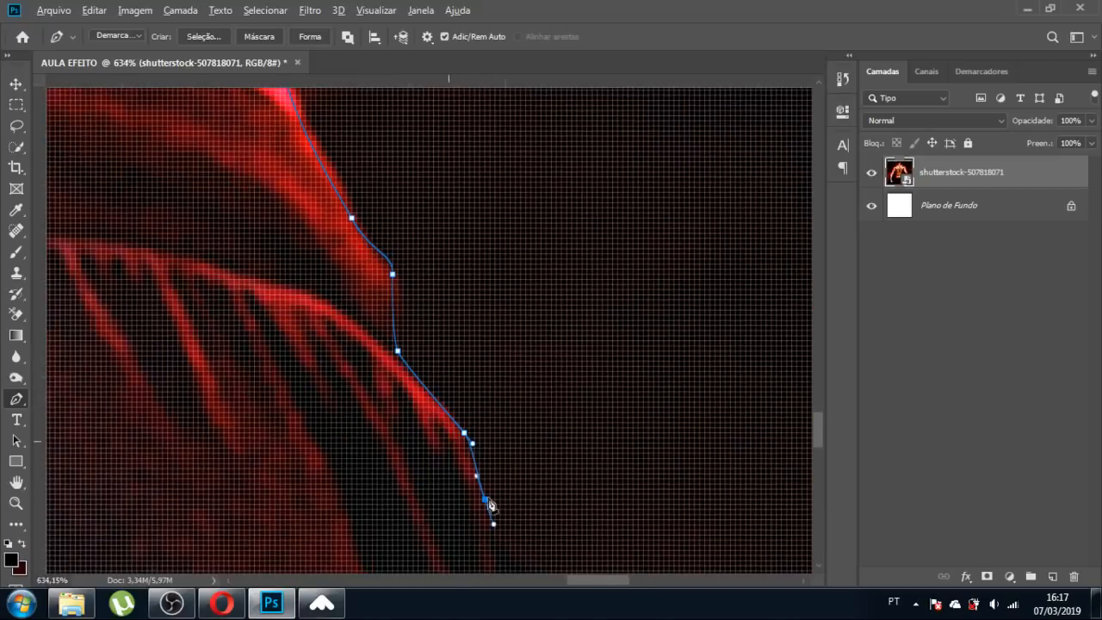
scroll(492, 516, "down", 3)
scroll(465, 489, "up", 3)
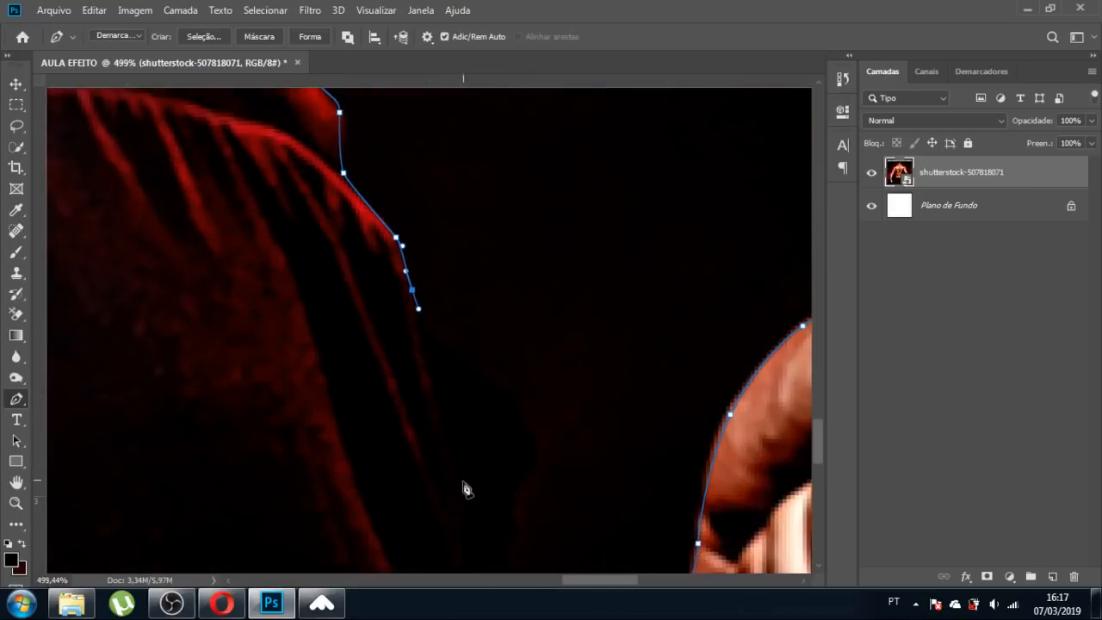
left_click(445, 425)
left_click(462, 497)
scroll(408, 196, "down", 3)
scroll(406, 197, "down", 2)
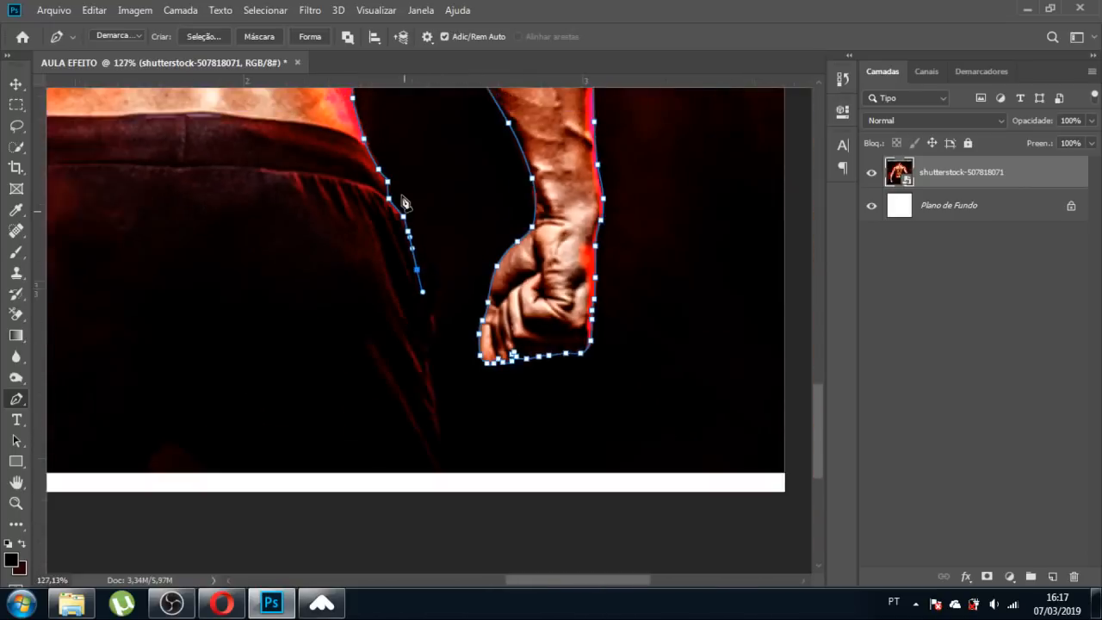
scroll(428, 375, "up", 4)
left_click_drag(434, 273, 438, 322)
left_click(445, 393)
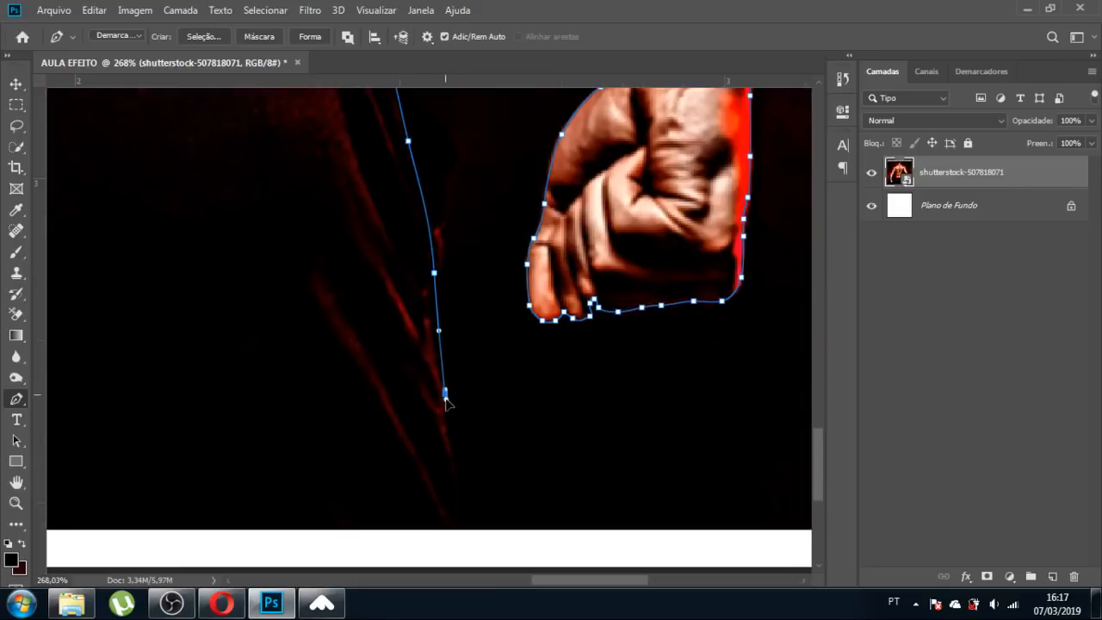
left_click_drag(454, 480, 459, 538)
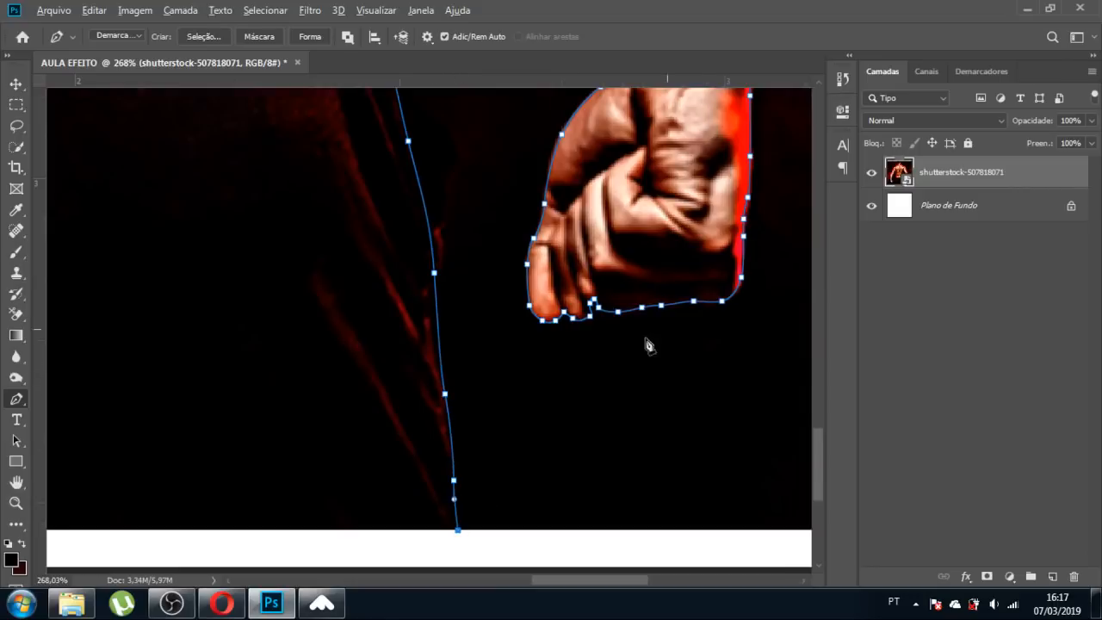
scroll(647, 344, "down", 5)
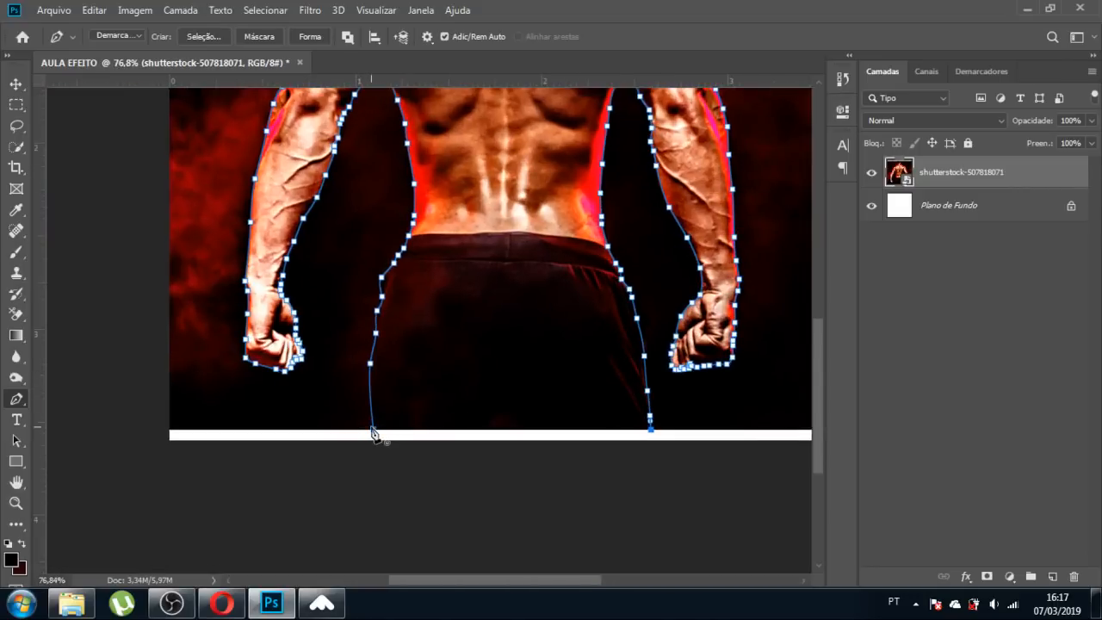
Close the Pen path and convert it with Criar Seleção using 0 px feather.
left_click(373, 427)
scroll(412, 424, "down", 4)
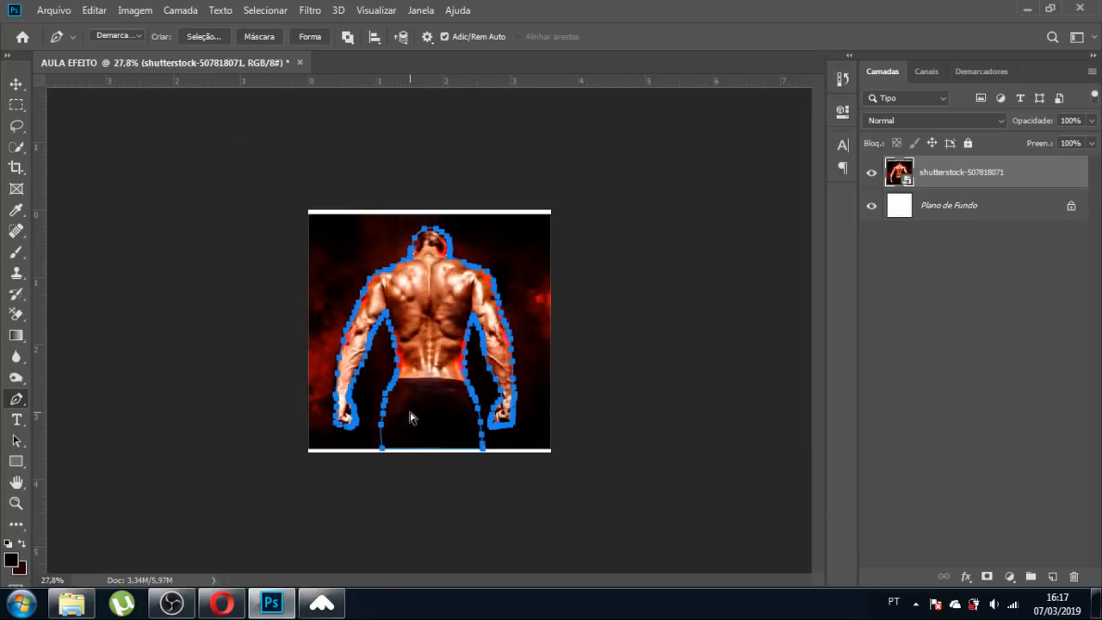
scroll(410, 417, "up", 3)
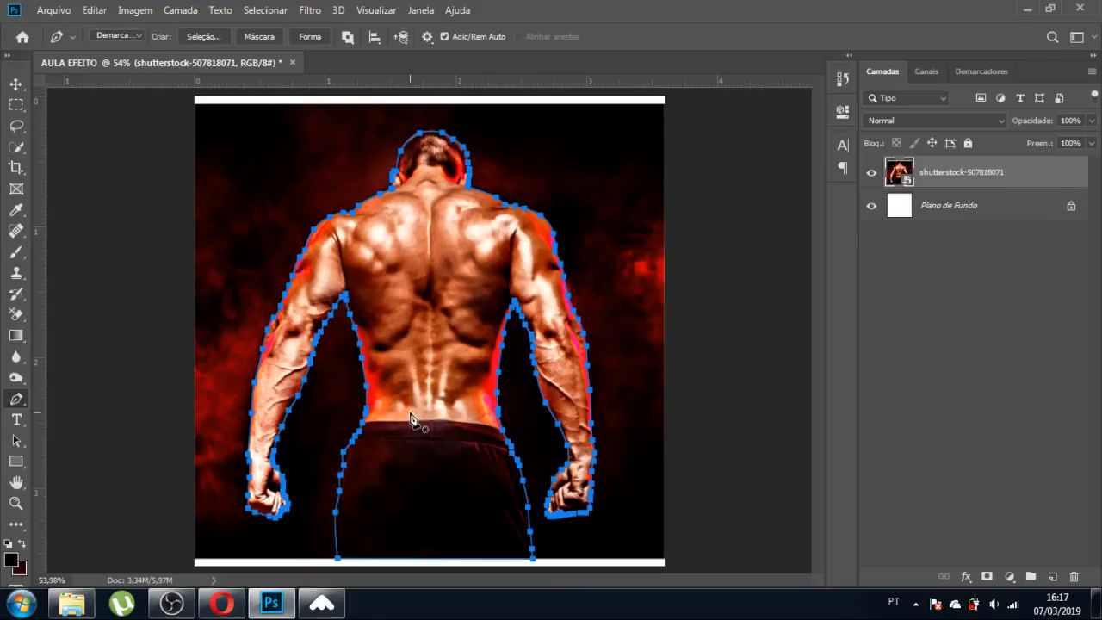
right_click(442, 272)
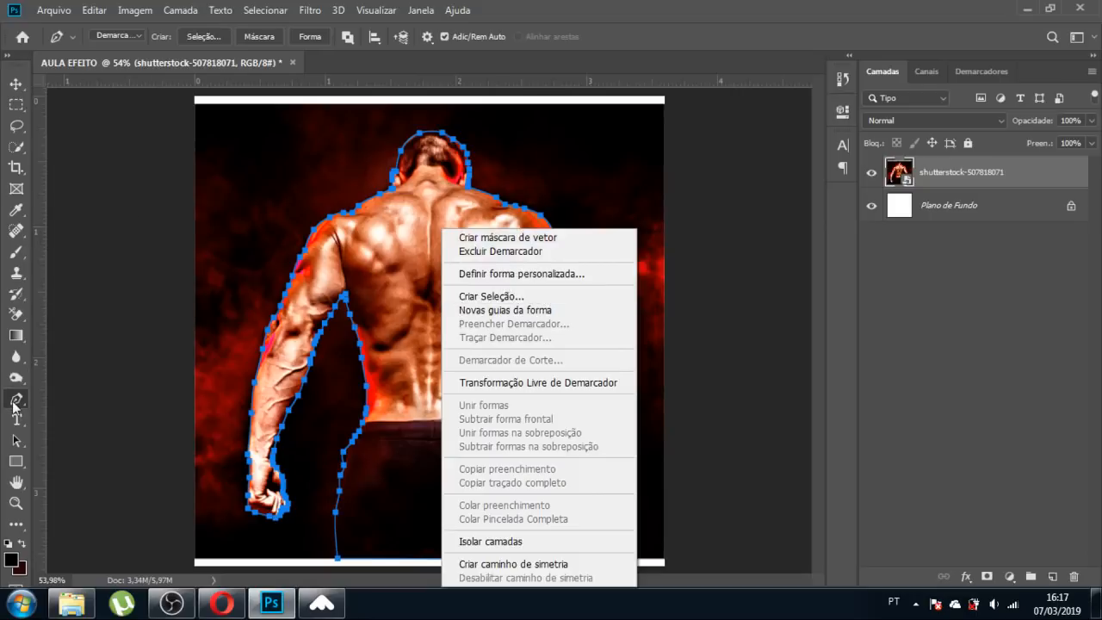
left_click(486, 296)
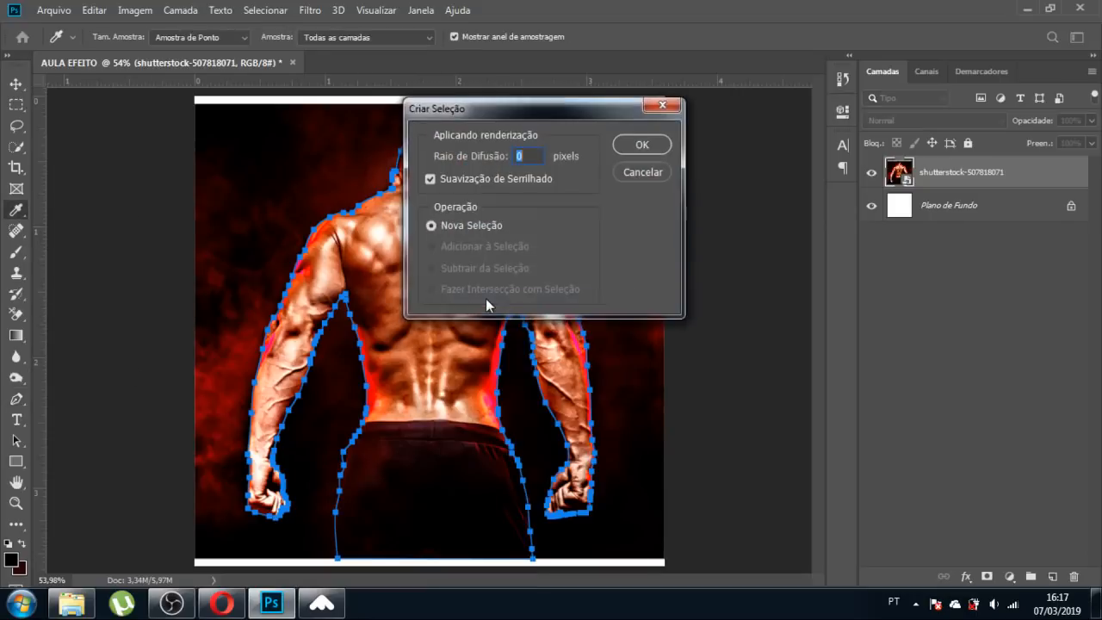
left_click(637, 144)
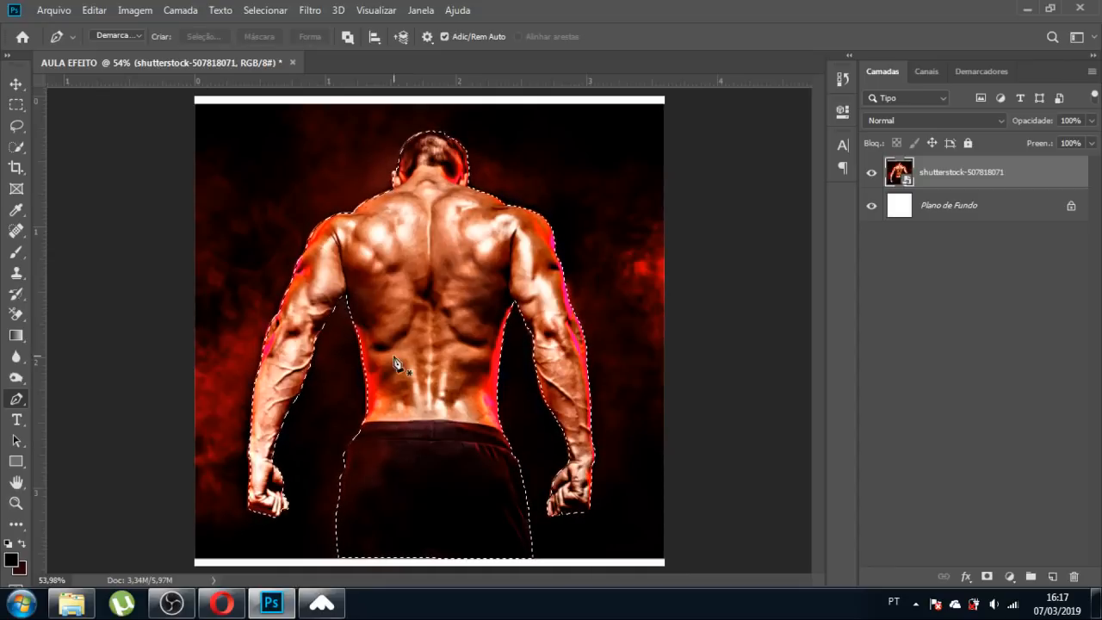
Try copying the figure to a new layer, undo it, then add a layer mask.
key("ctrl+j")
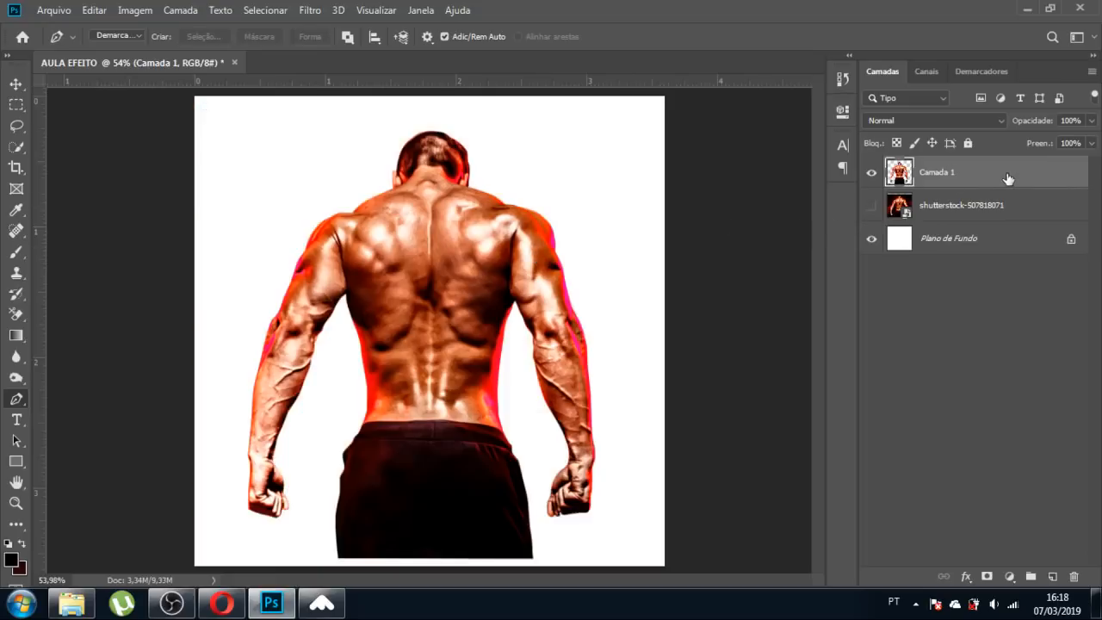
key("ctrl+z")
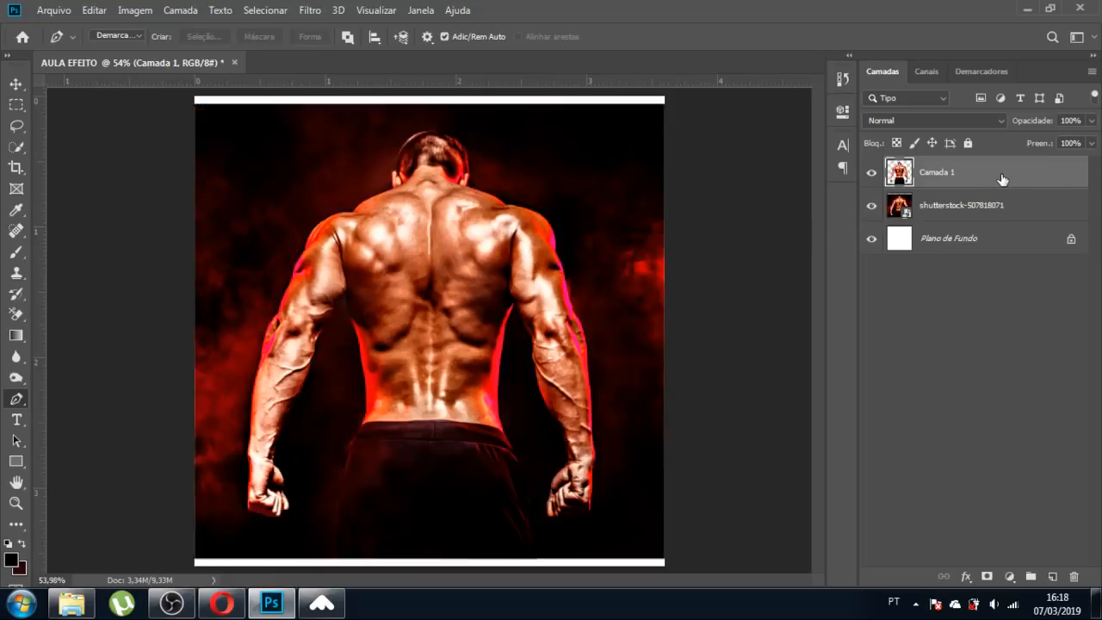
key("ctrl+z")
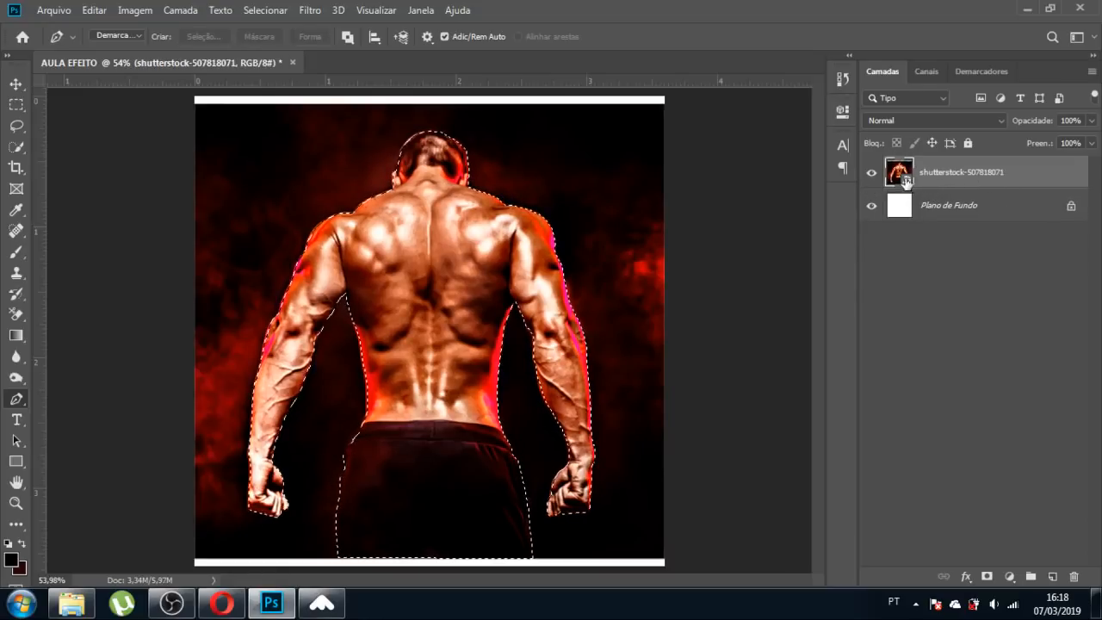
left_click(986, 577)
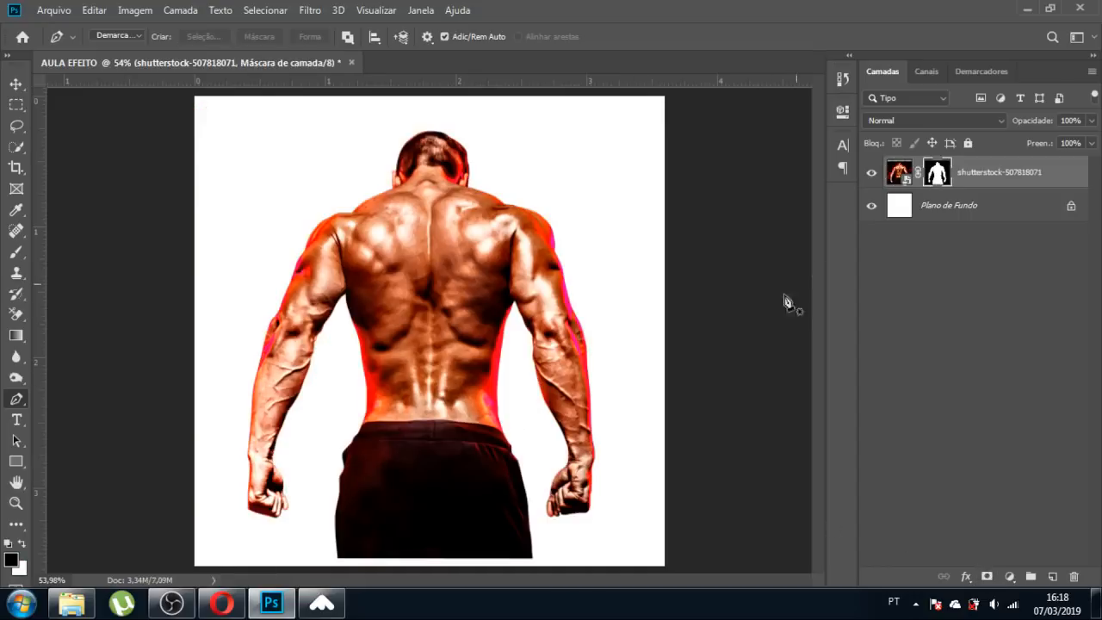
Test a dark Solid Color fill layer under the man, then delete it.
left_click(900, 207)
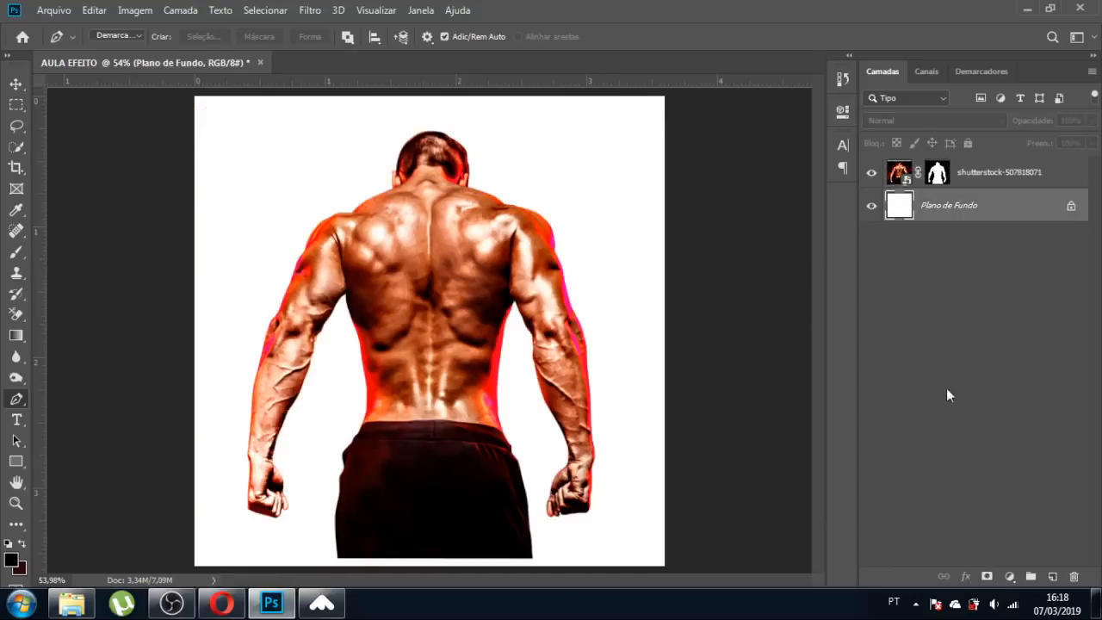
left_click(1007, 576)
left_click(990, 290)
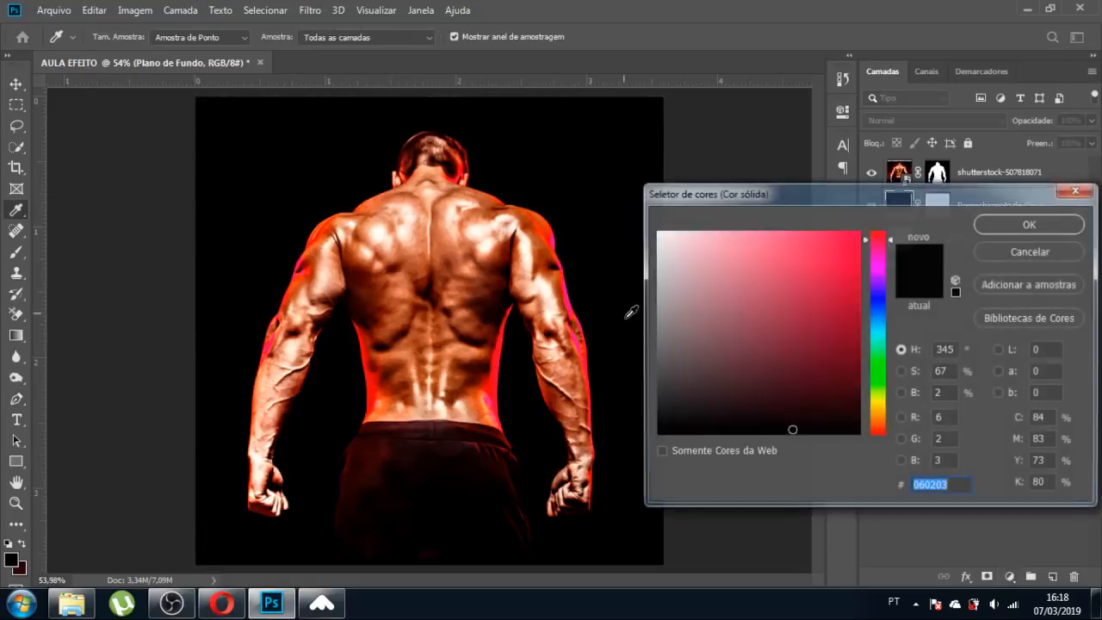
left_click(1011, 221)
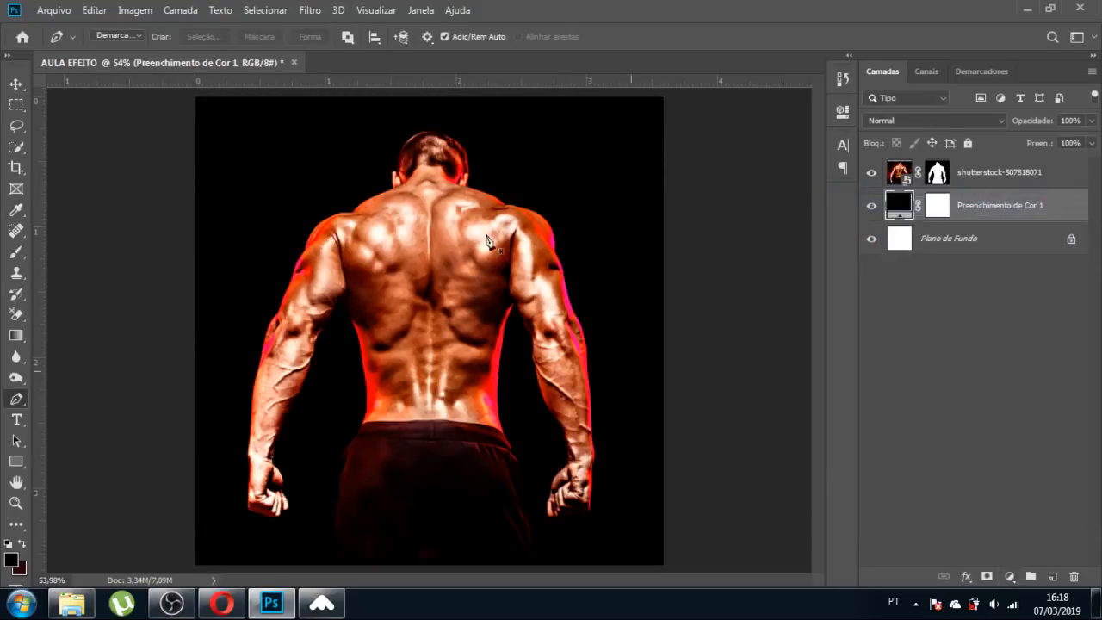
key("v")
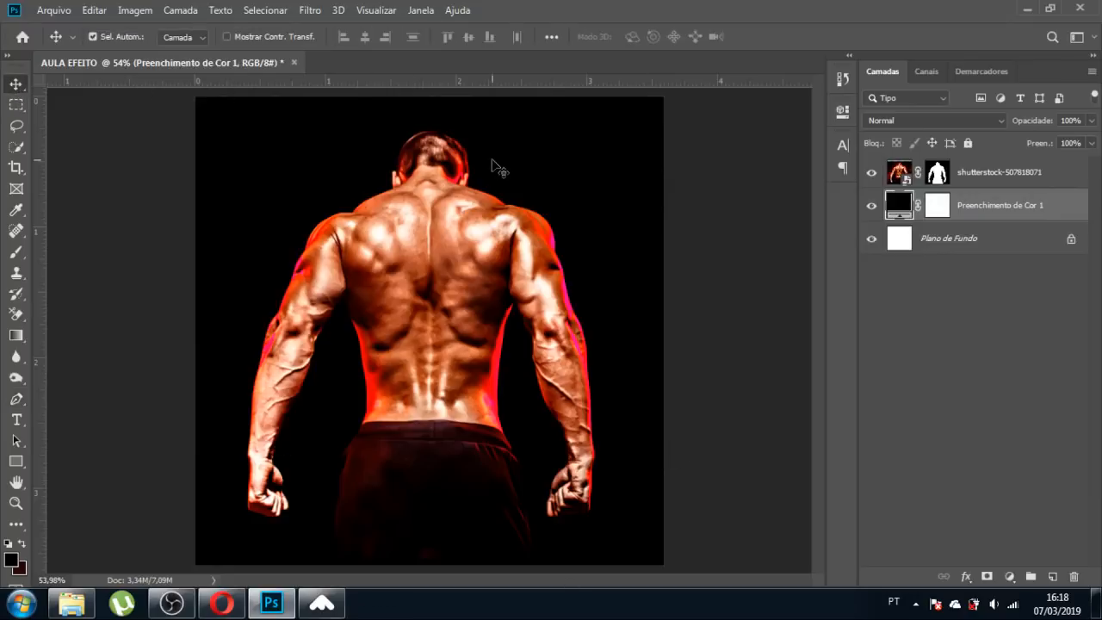
left_click(871, 206)
left_click(871, 238)
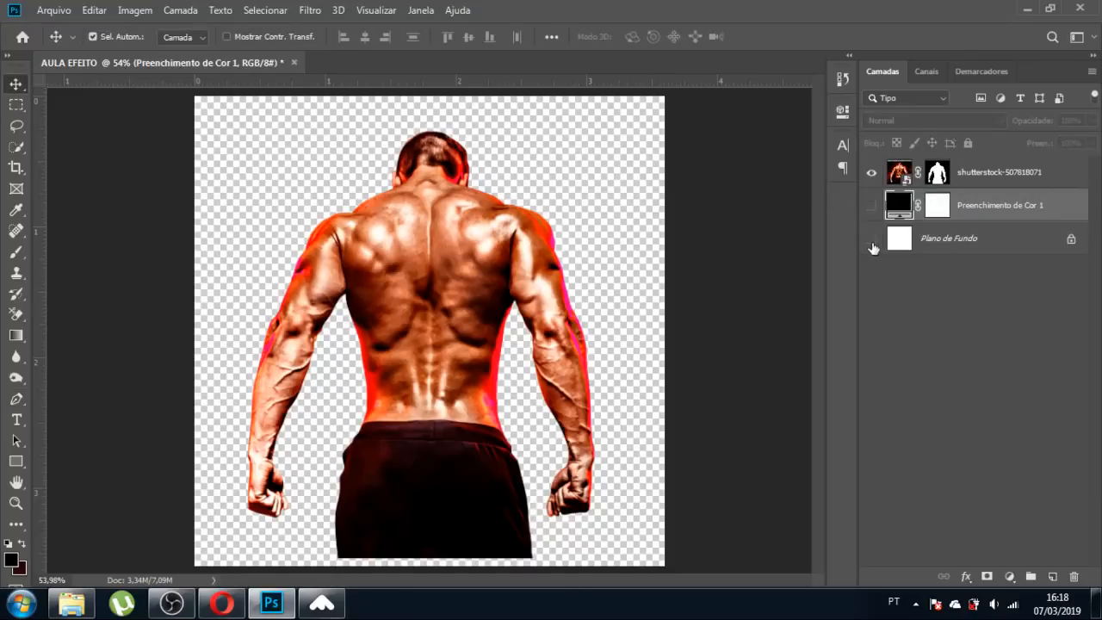
left_click(871, 205)
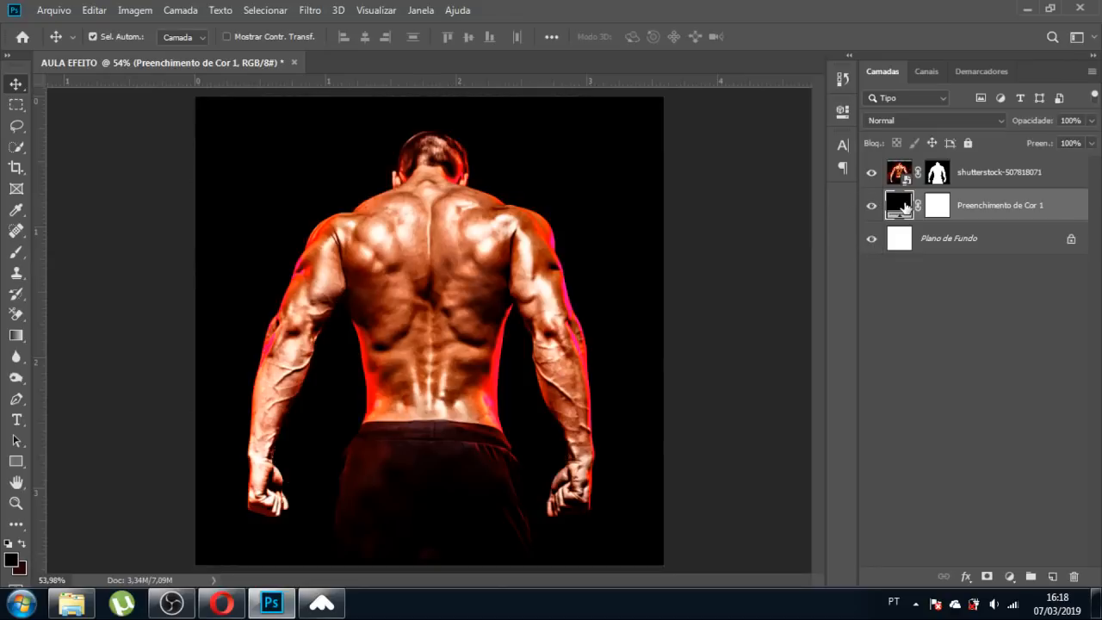
key("Delete")
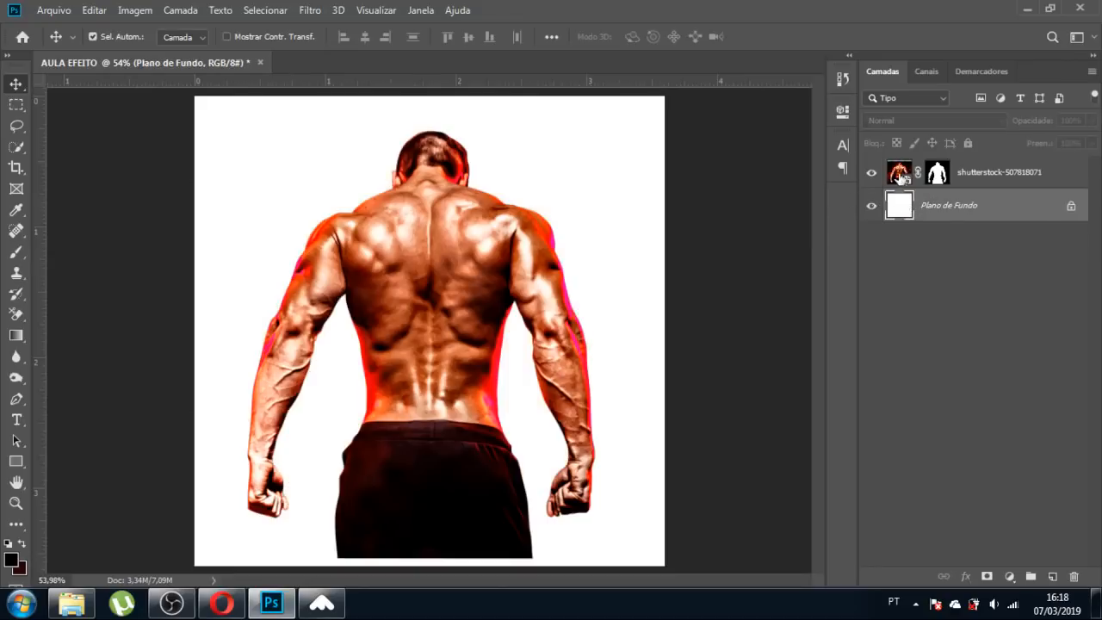
left_click(899, 176)
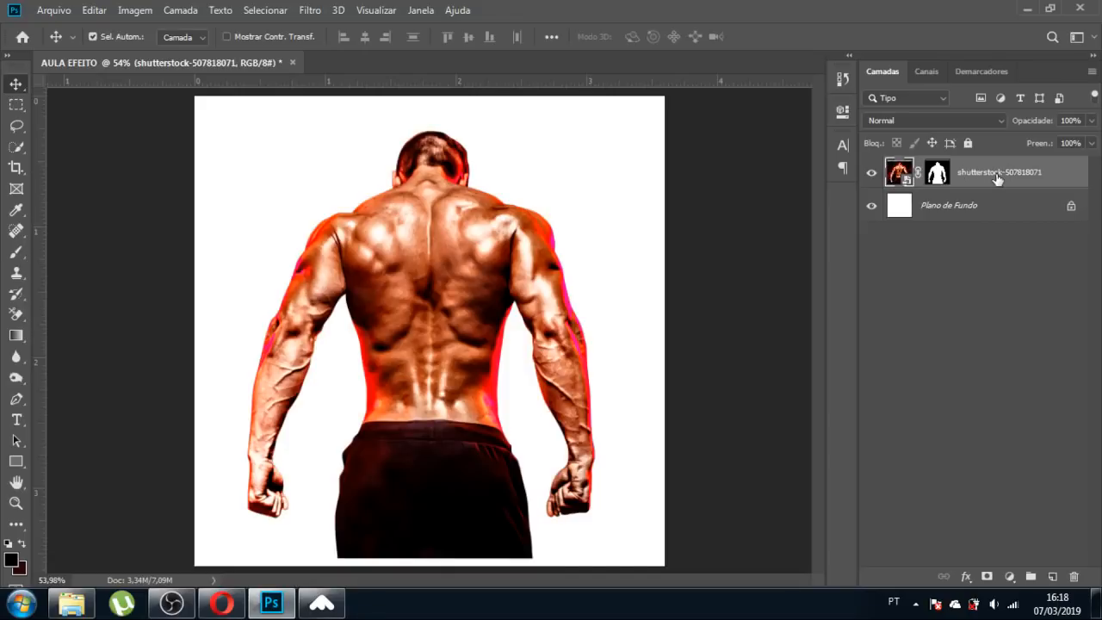
key("ctrl")
Group the man's layer, name the group MODELO and give it a red (Vermelho) label.
key("ctrl+g")
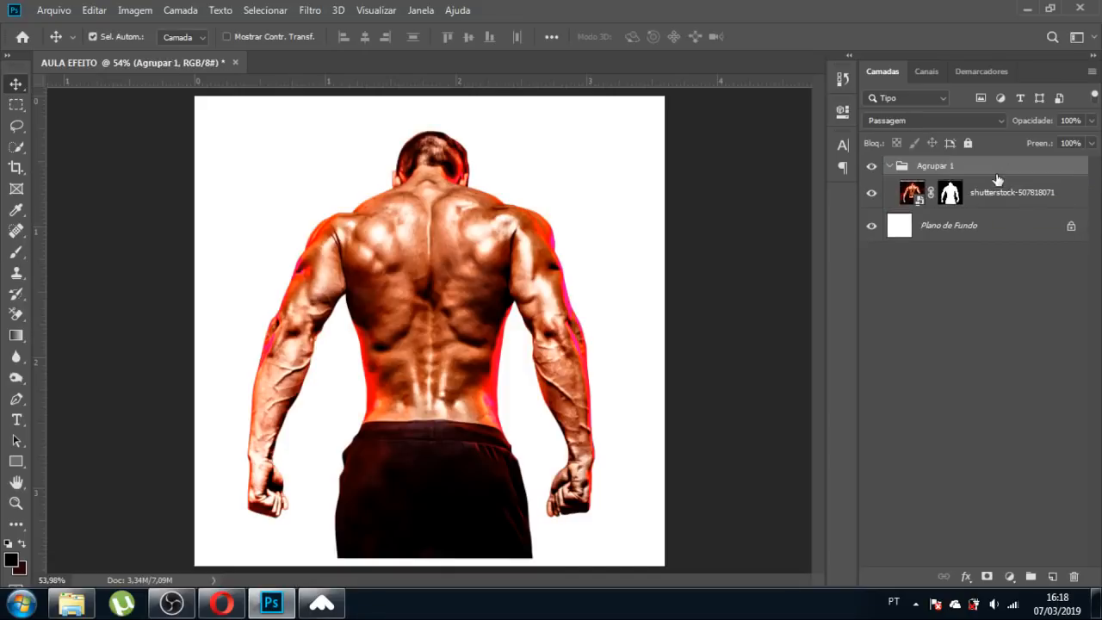
double_click(934, 167)
type("MODELO")
key("Return")
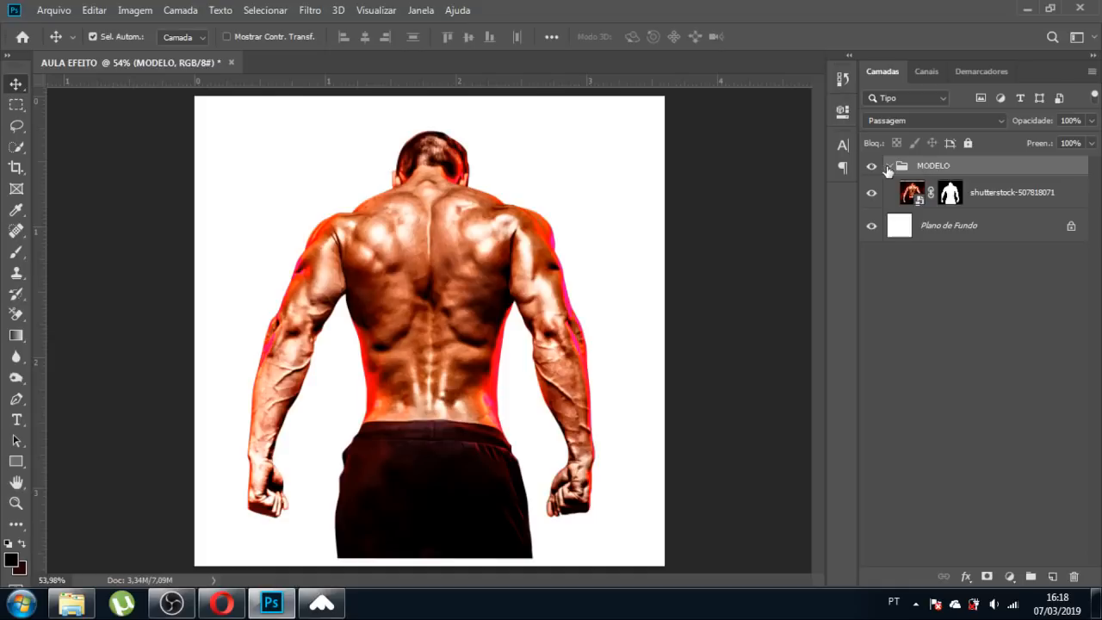
left_click(888, 166)
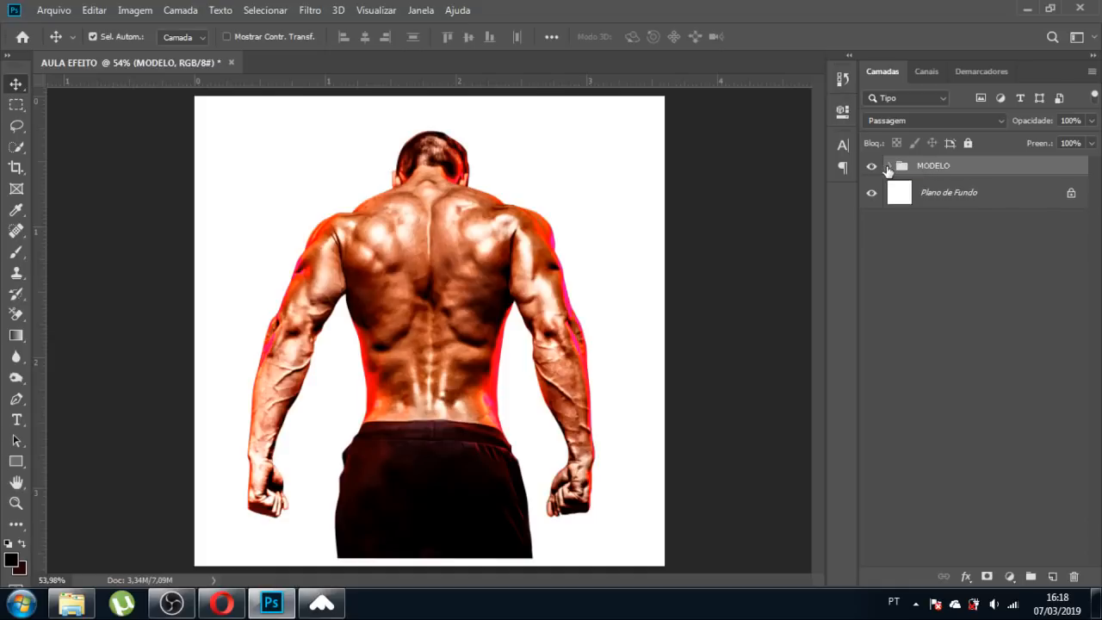
right_click(879, 168)
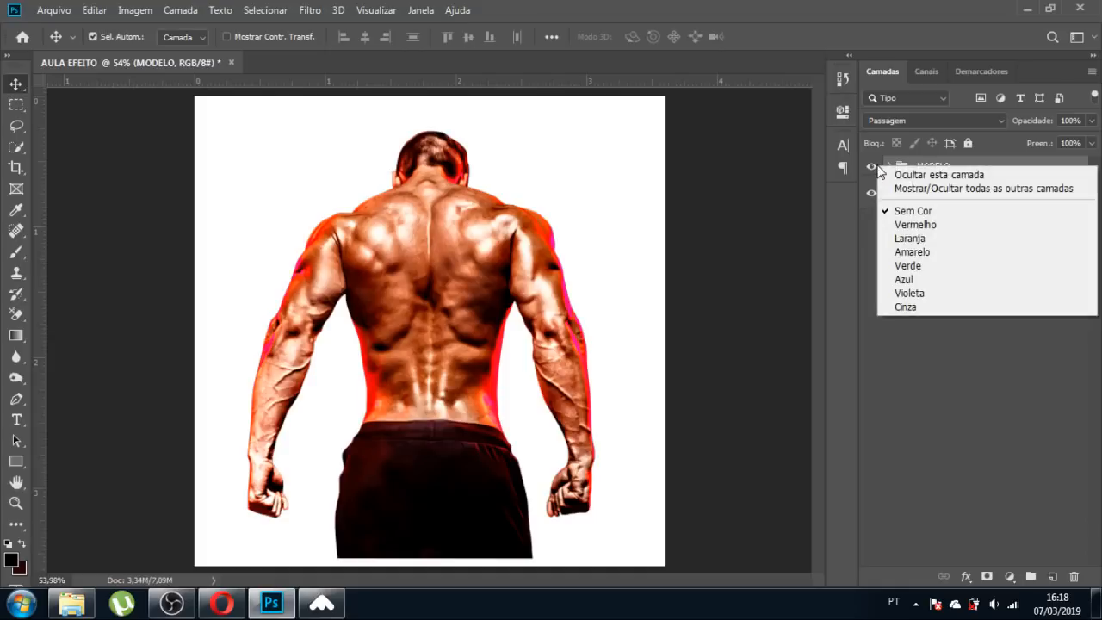
left_click(899, 224)
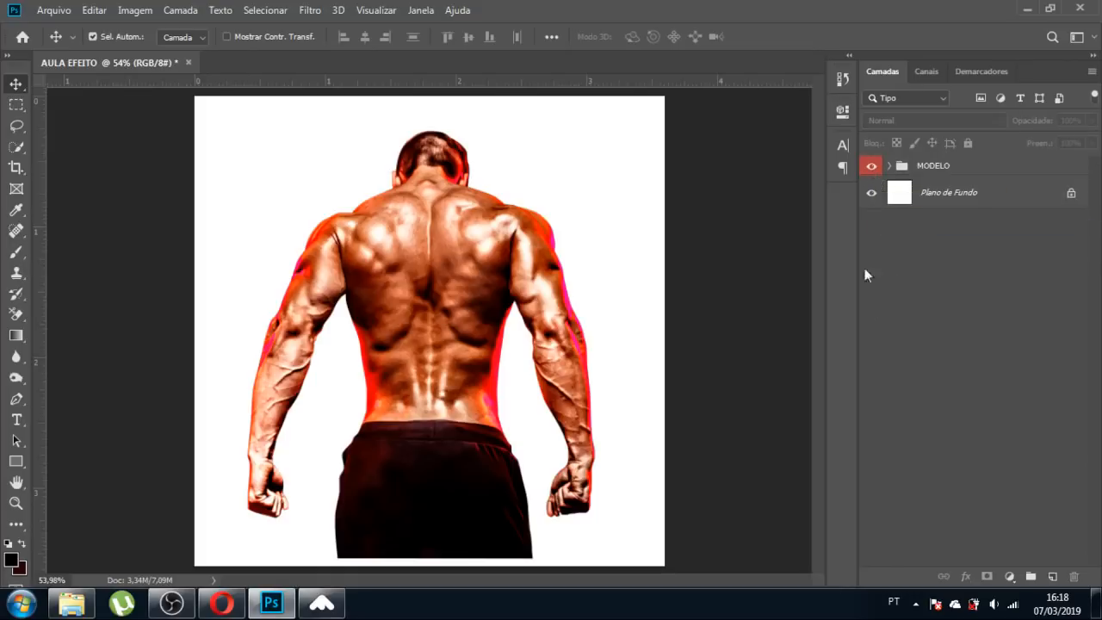
Drag the red smoke image from Explorer into the document above the background layer.
left_click(902, 196)
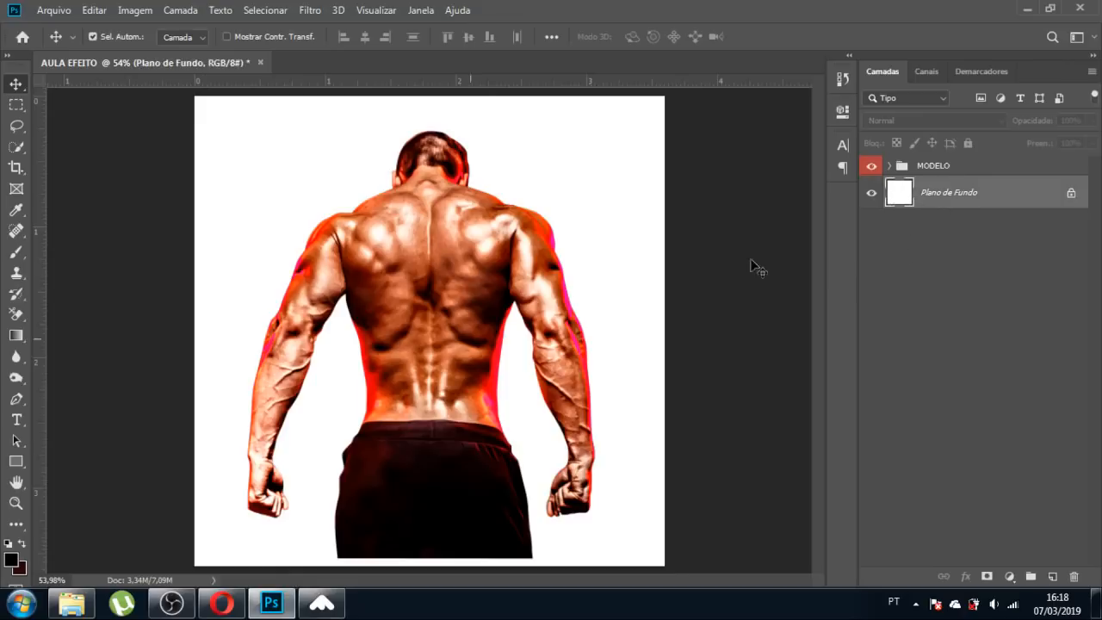
left_click(71, 603)
left_click(256, 311)
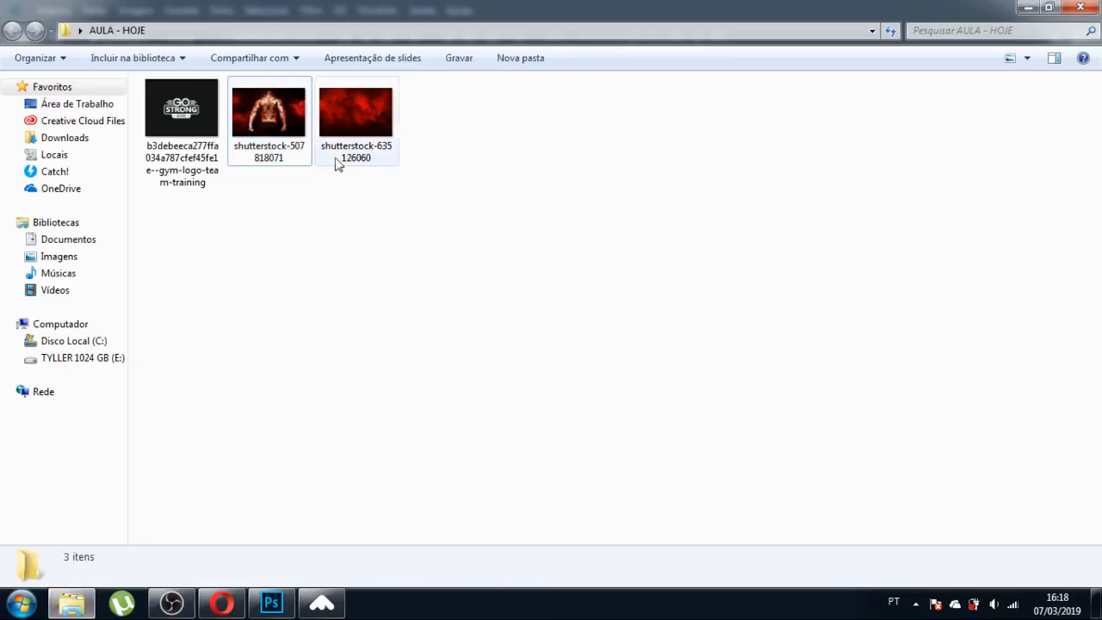
left_click_drag(337, 166, 394, 360)
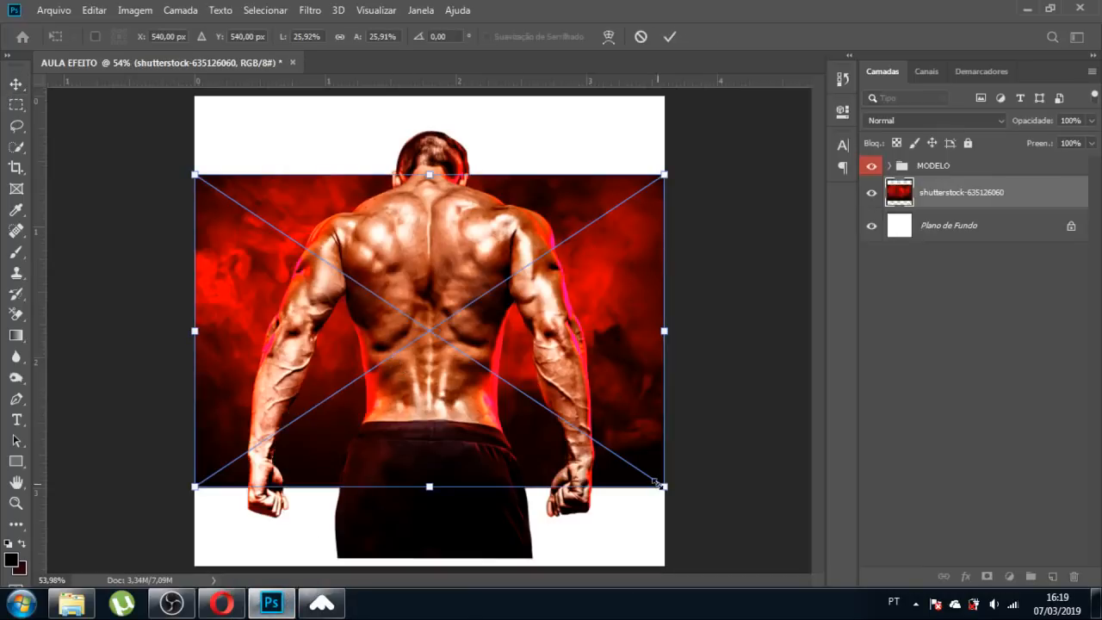
Scale and position the red smoke image to fill the canvas, commit it, and fit the view.
left_click_drag(663, 486, 814, 589)
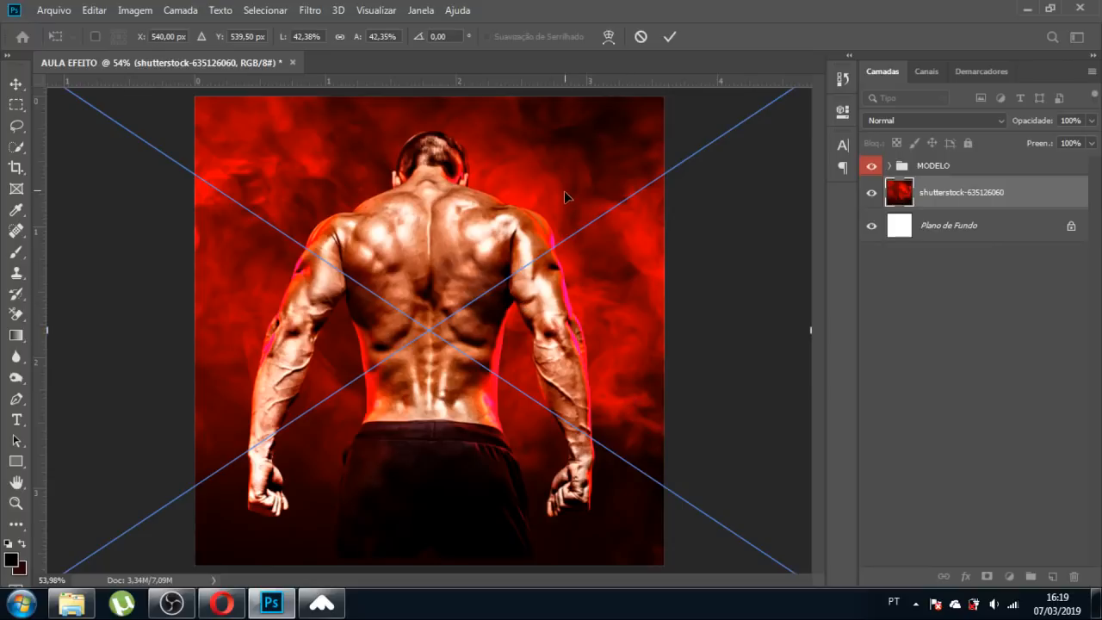
left_click_drag(564, 195, 566, 210)
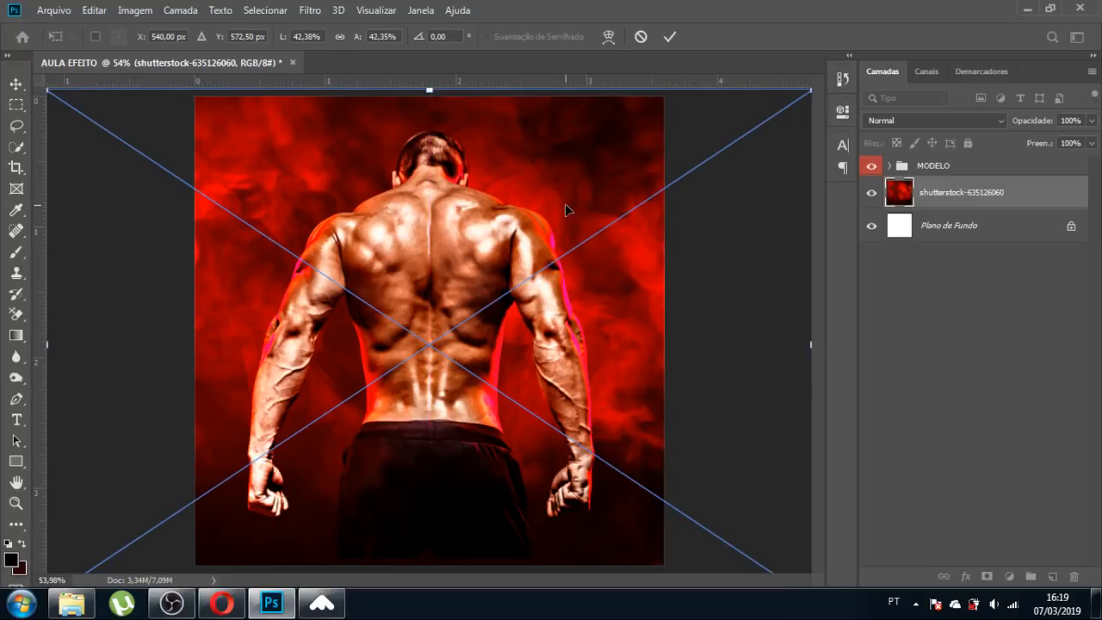
key("Return")
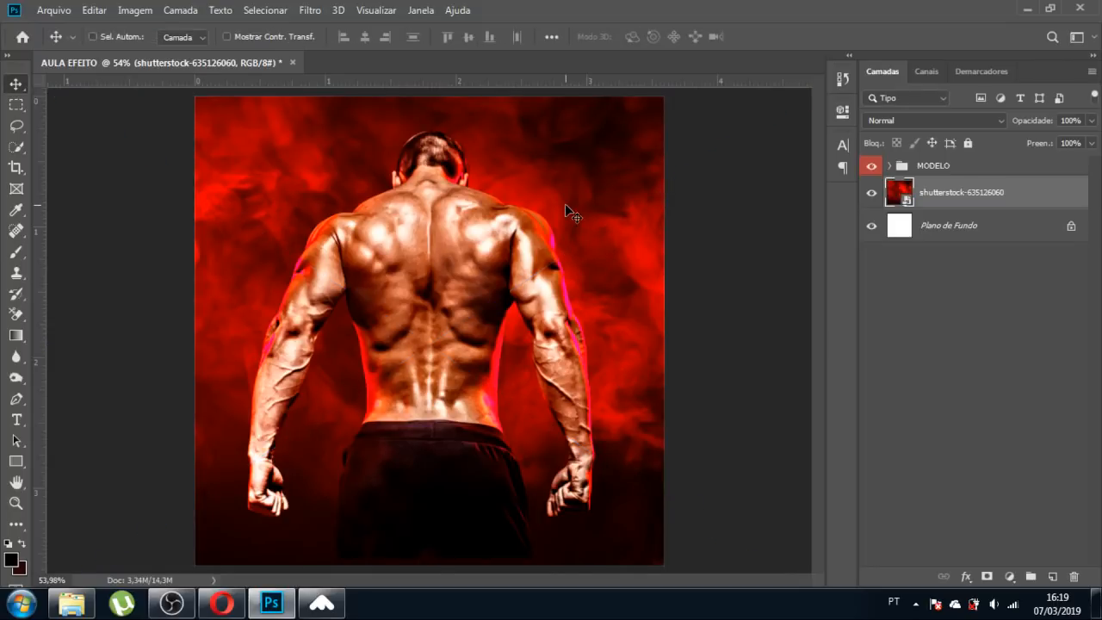
key("ctrl+0")
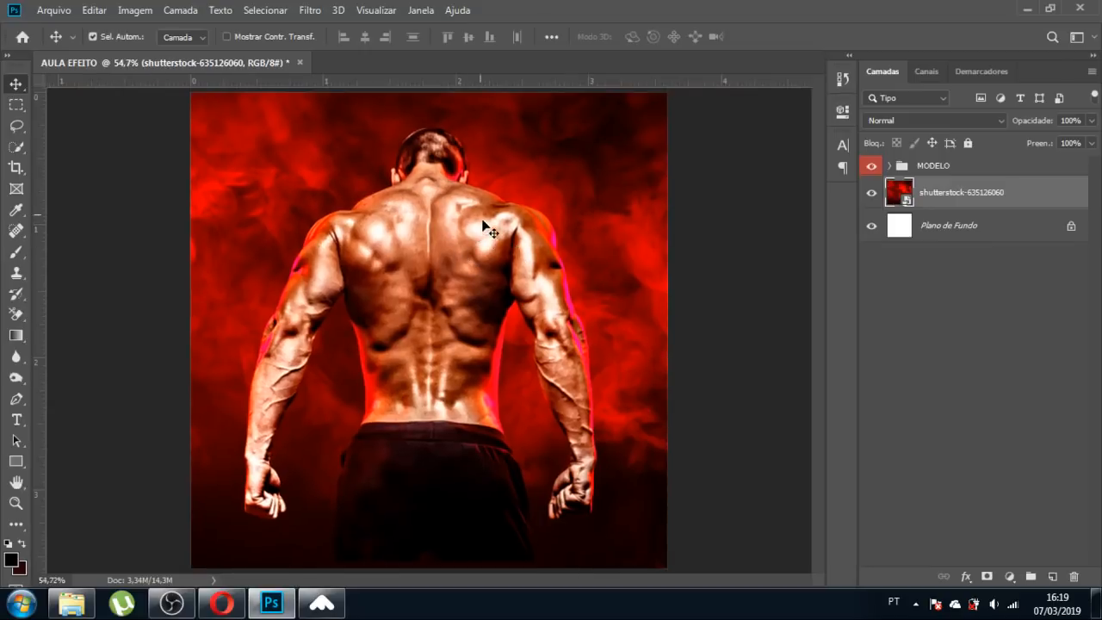
left_click(372, 17)
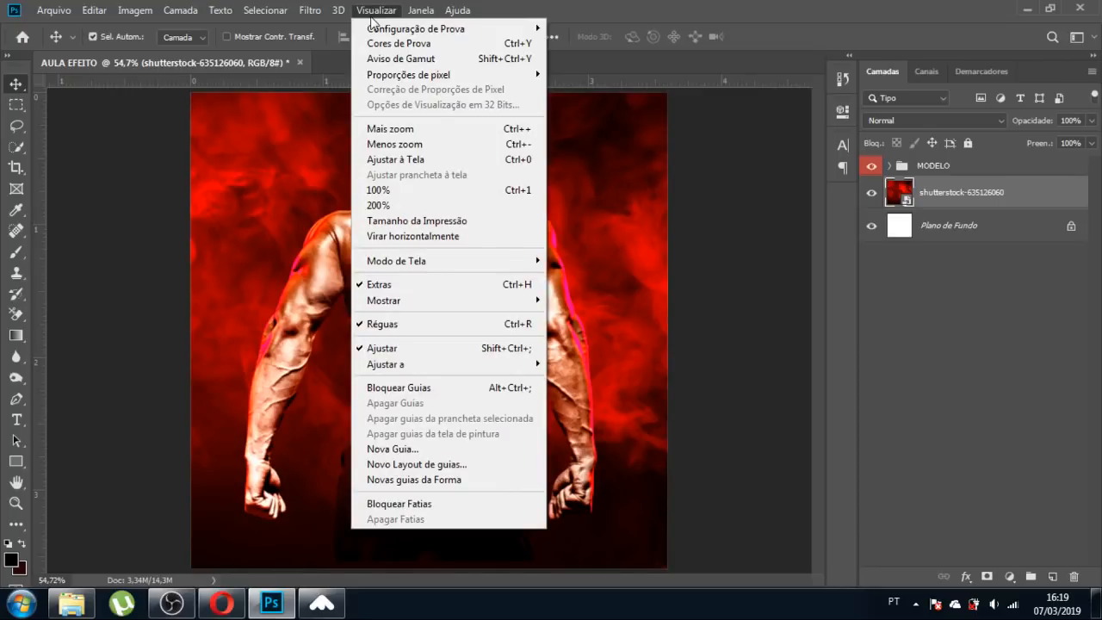
Create a Novo Layout de guias with 4 columns, 3 rows and 0,139 margins.
left_click(452, 468)
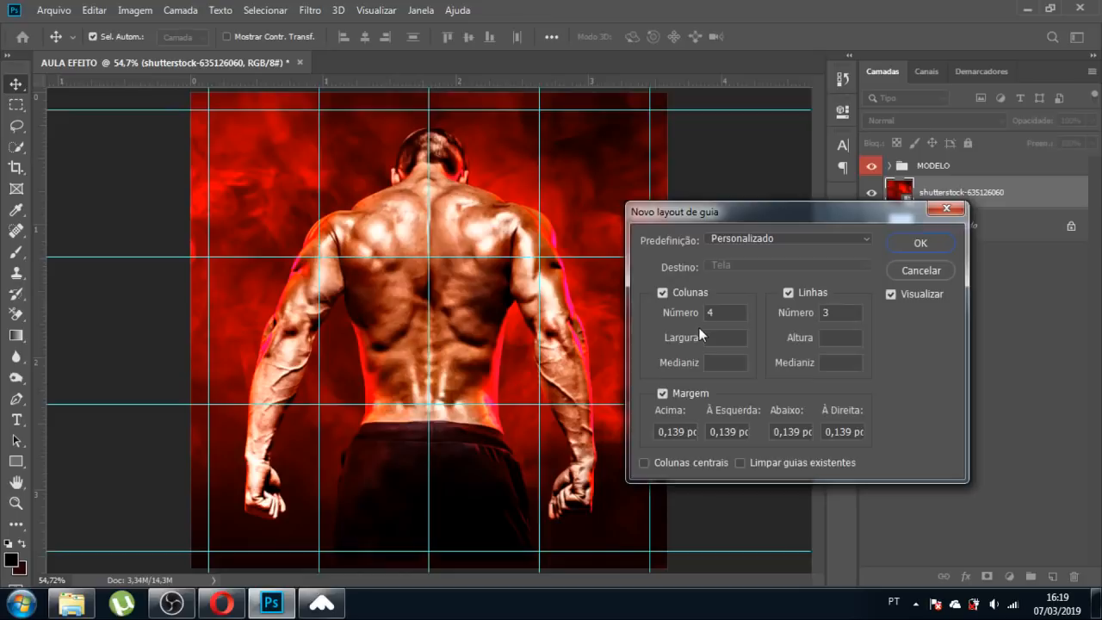
left_click(725, 318)
type("3")
left_click(788, 293)
left_click(788, 293)
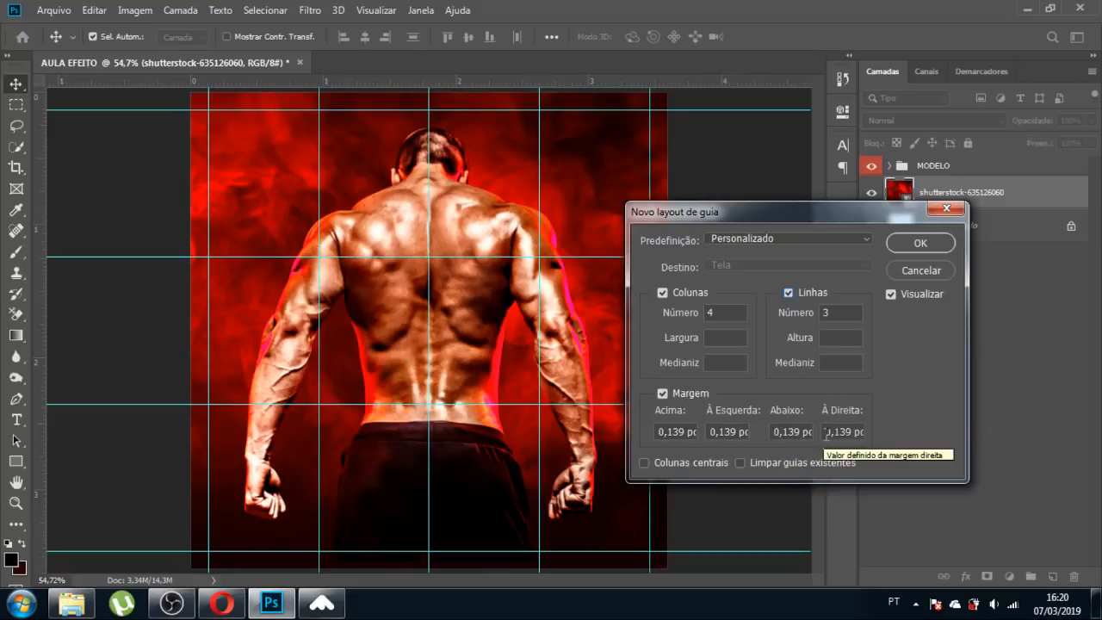
left_click(919, 243)
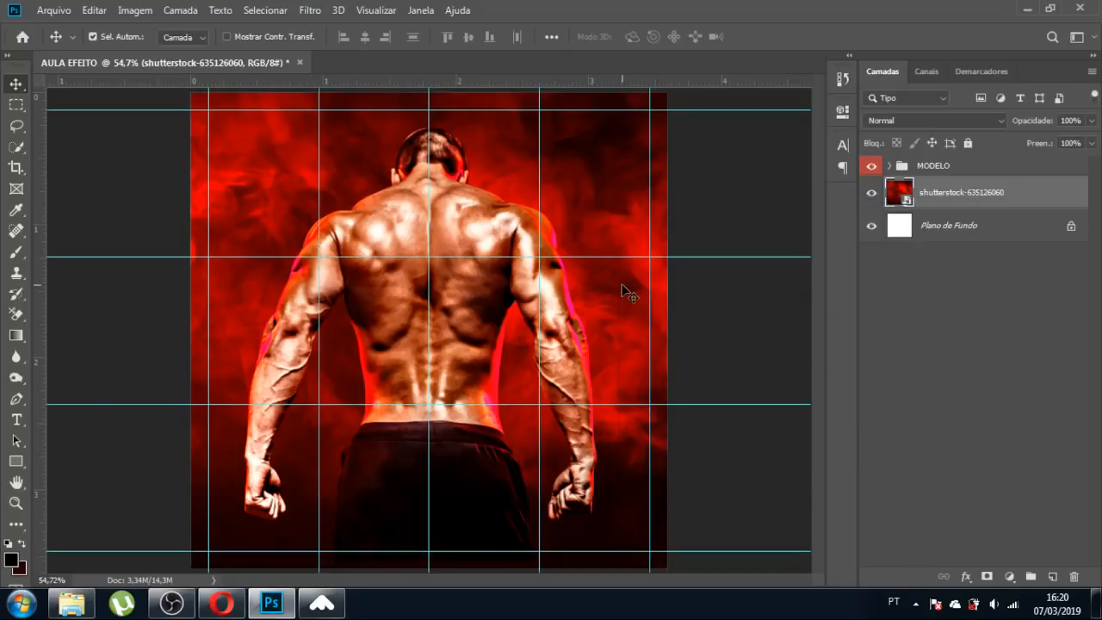
Hide the rulers with Ctrl+R, keep the guides visible, and fit the view with Ctrl+0.
key("ctrl+semicolon")
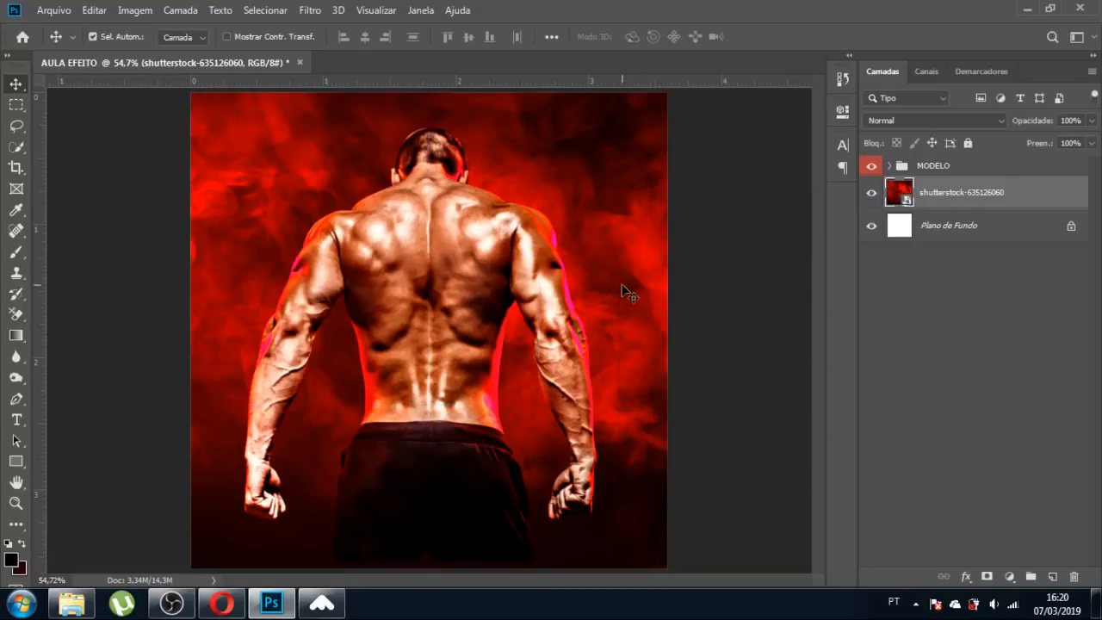
key("ctrl+semicolon")
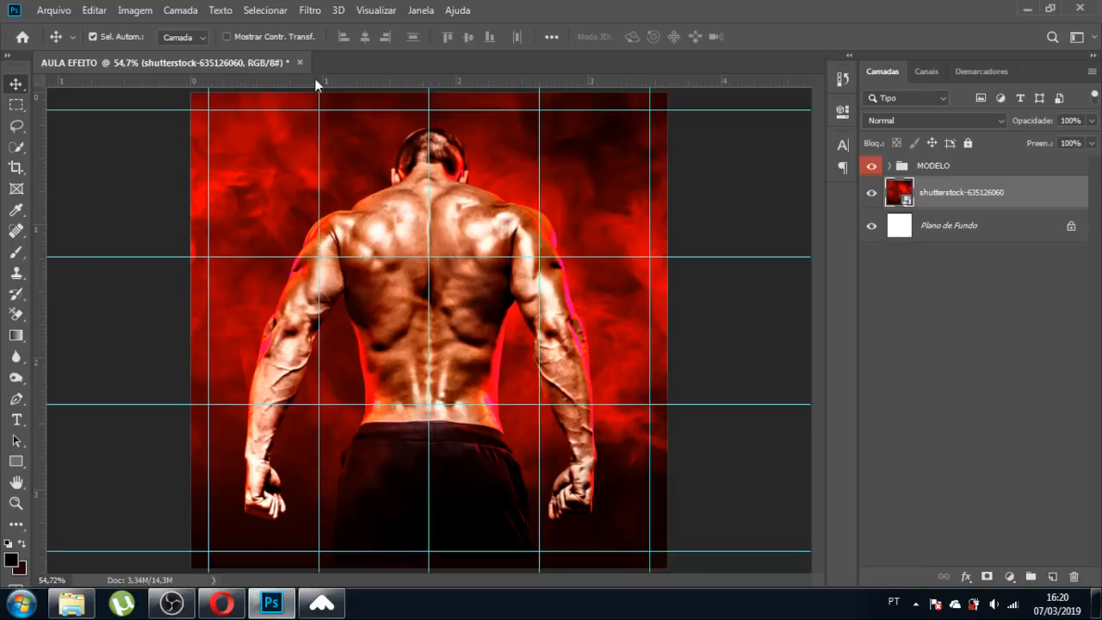
key("ctrl+r")
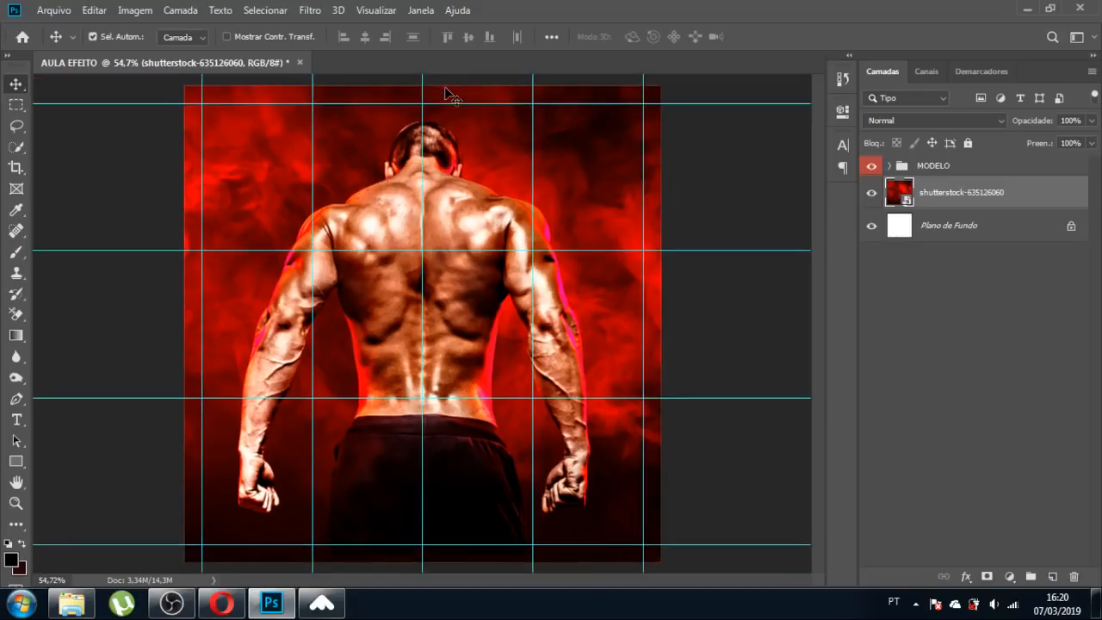
key("ctrl+r")
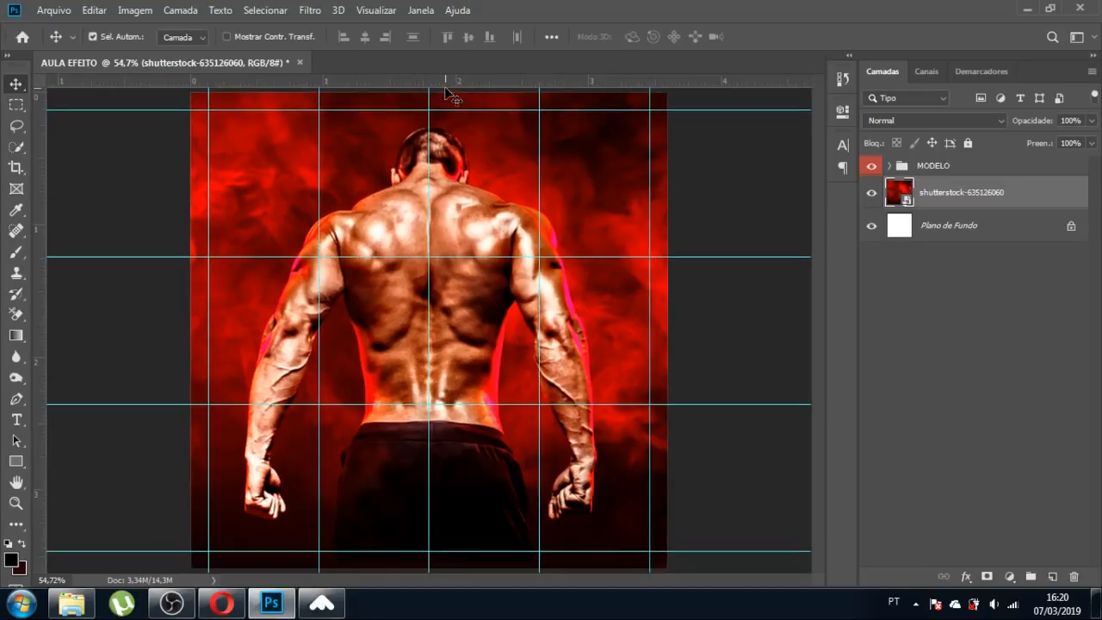
key("ctrl+r")
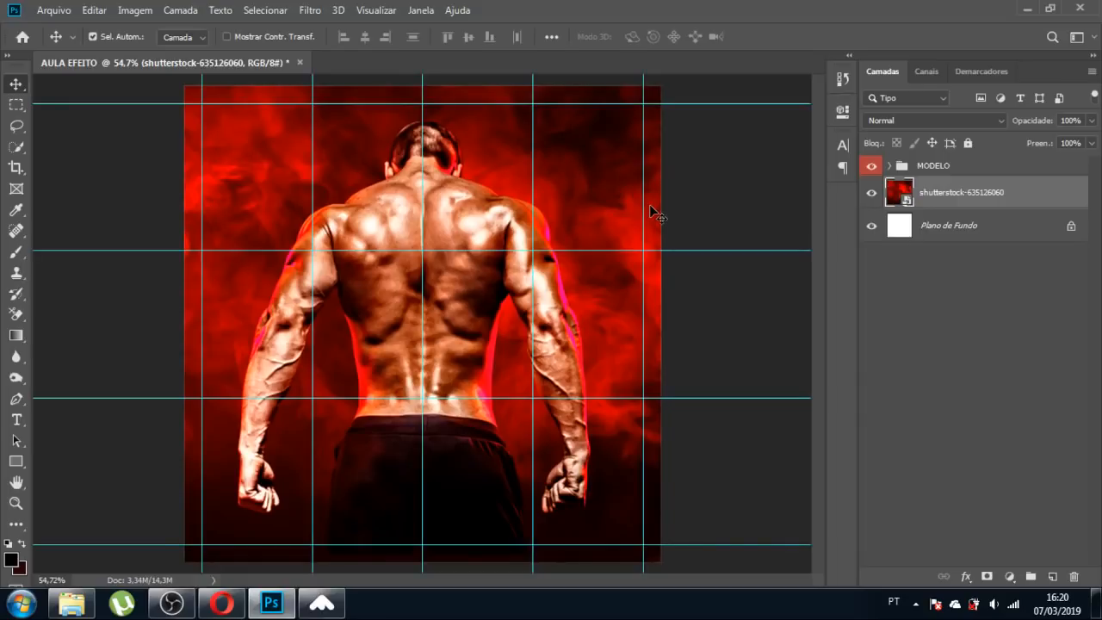
key("ctrl+0")
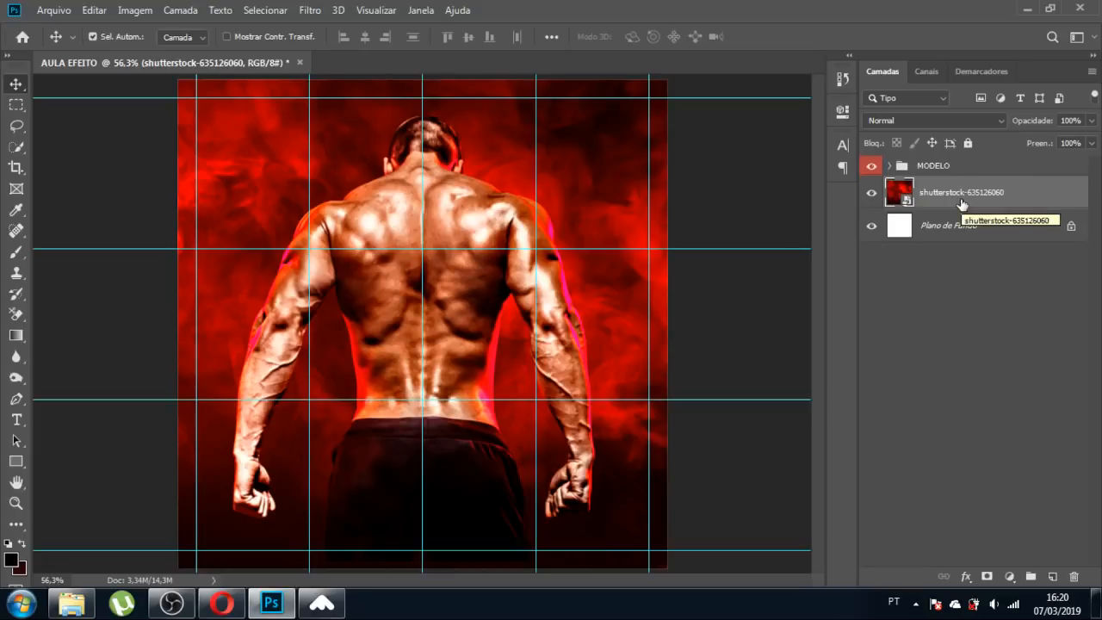
Group the red smoke layer, give the group a green (Verde) label and name it FUNDO.
key("ctrl+g")
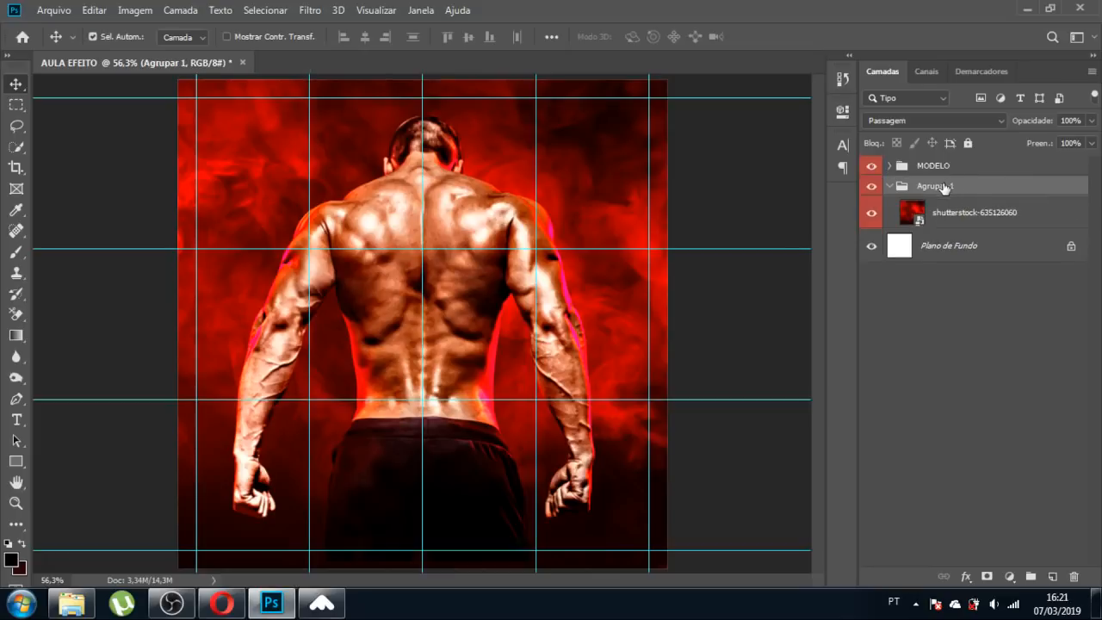
double_click(944, 188)
left_click(889, 187)
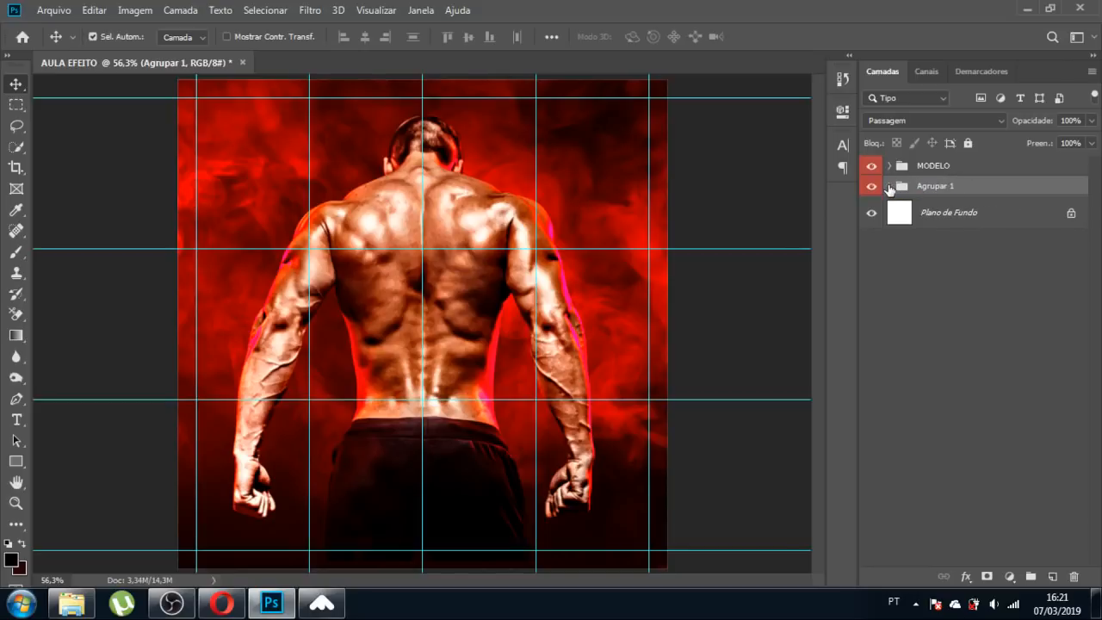
right_click(875, 188)
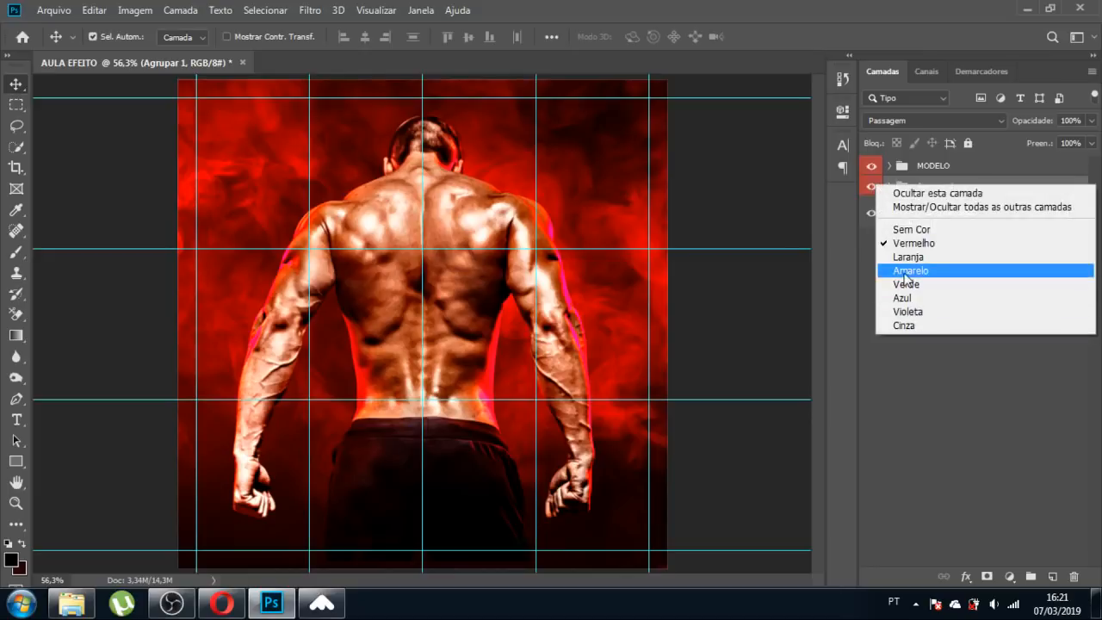
left_click(905, 284)
double_click(937, 188)
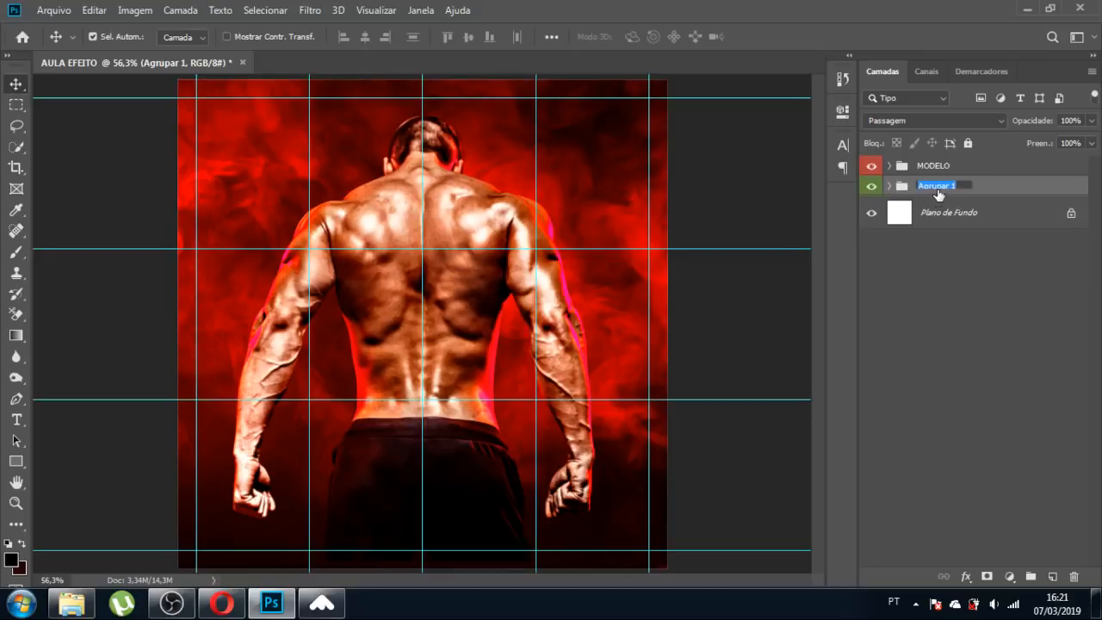
type("FUNDO")
key("Return")
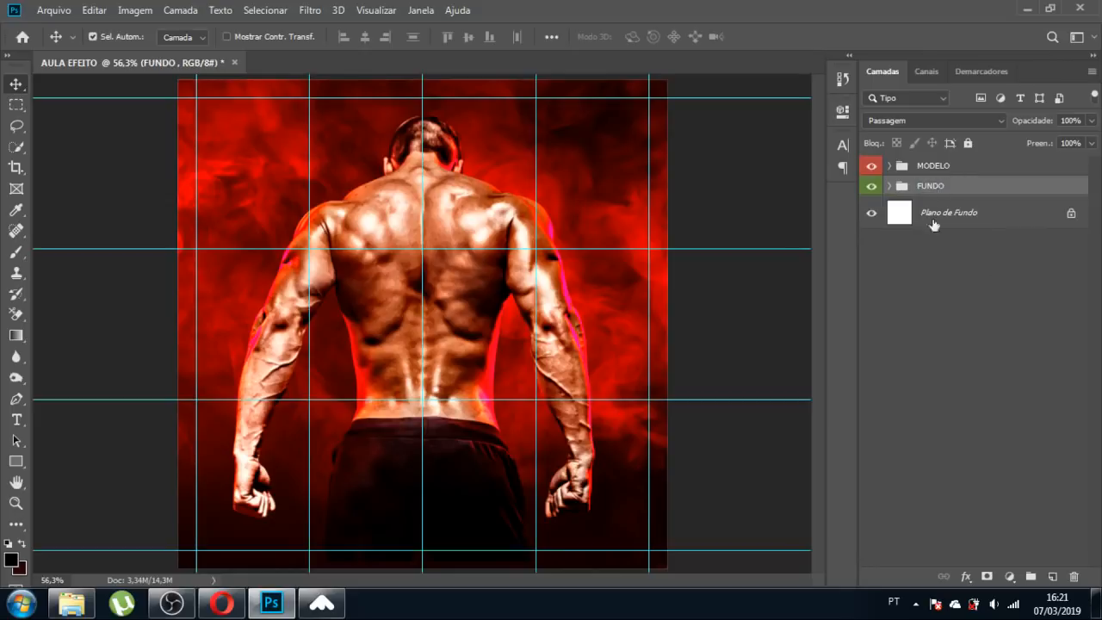
Toggle the MODELO and FUNDO groups off and on to check, then select both image layers.
left_click(882, 357)
left_click(870, 167)
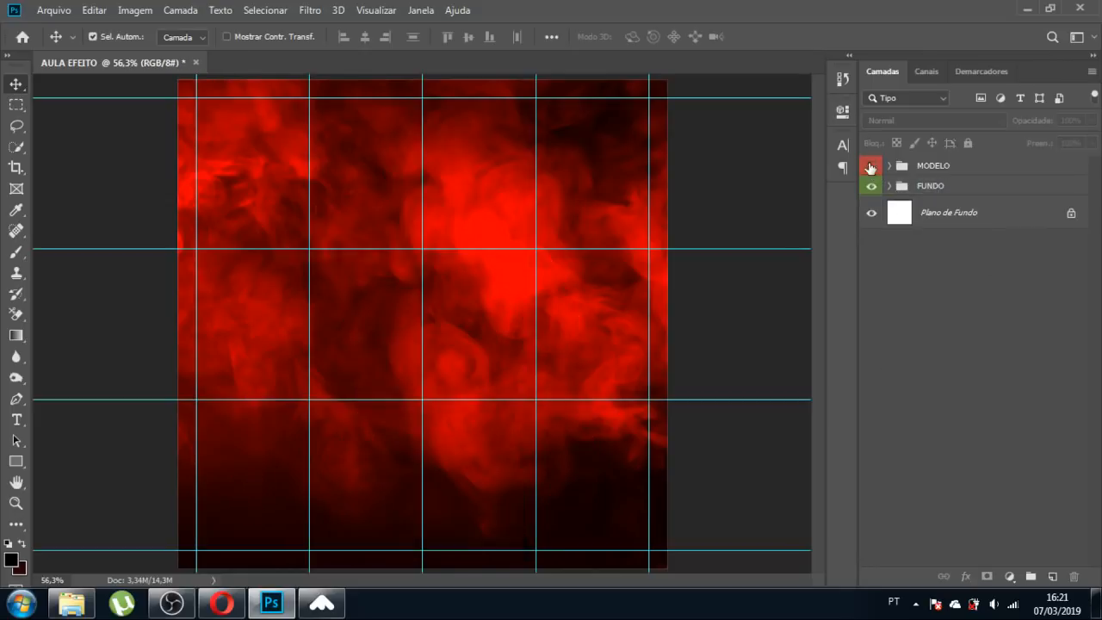
left_click(870, 167)
left_click(871, 188)
left_click(870, 187)
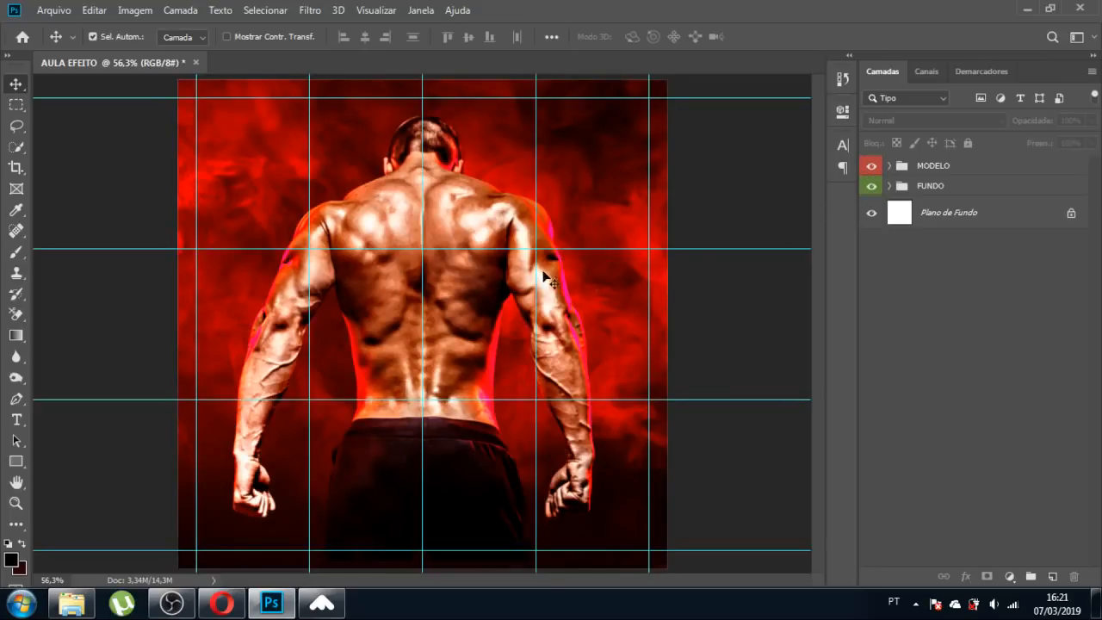
key("ctrl+alt+a")
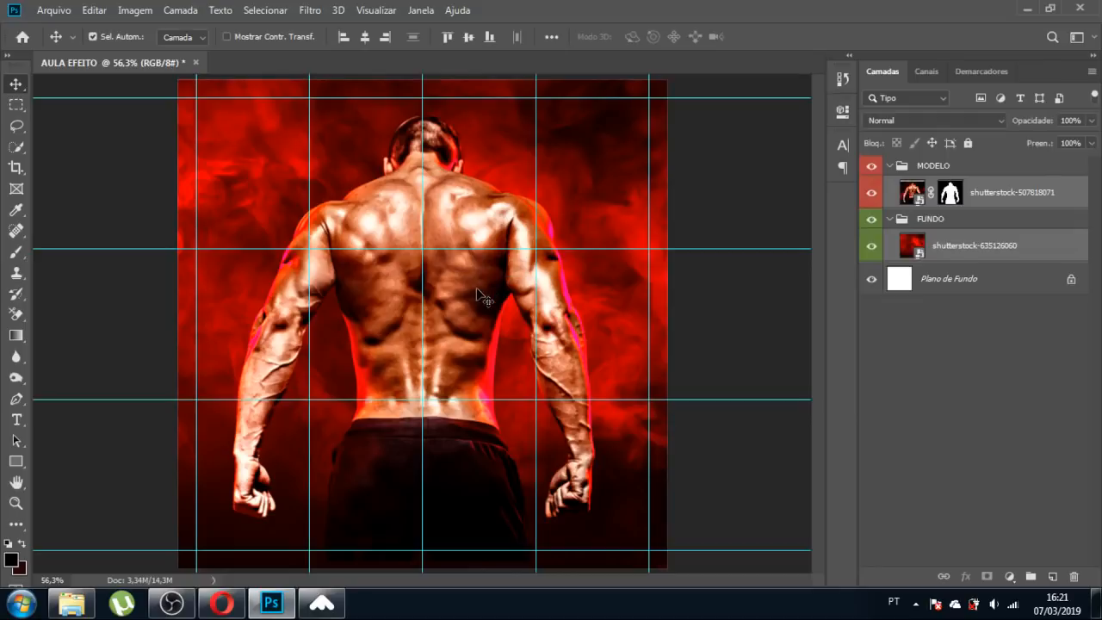
Select the man's layer and move it slightly lower on the canvas.
left_click(750, 290)
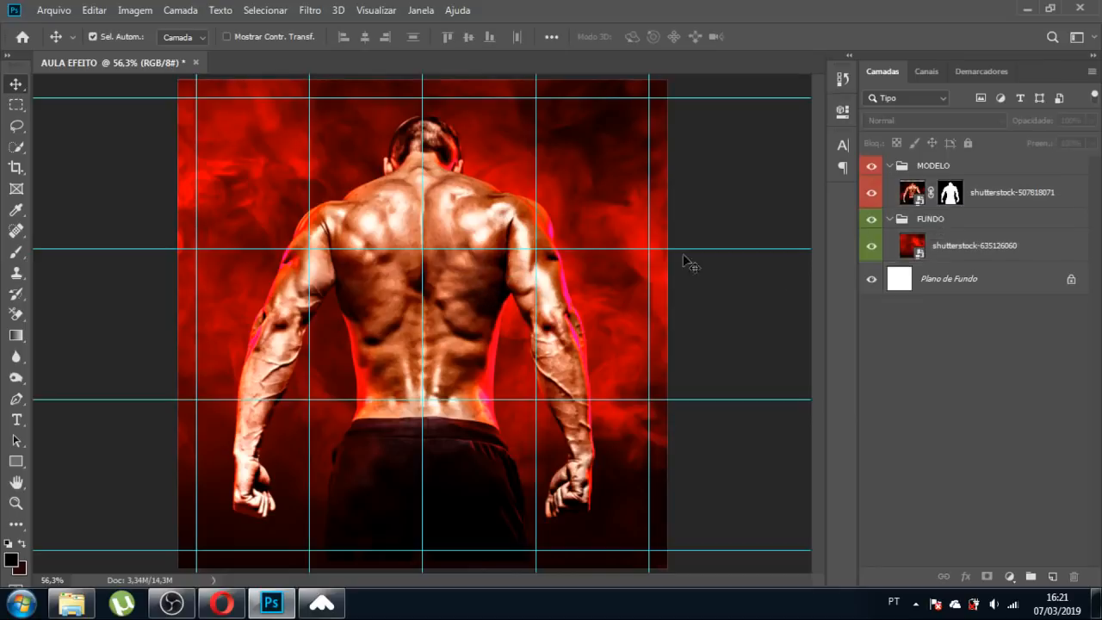
left_click(472, 297)
left_click_drag(468, 288, 466, 298)
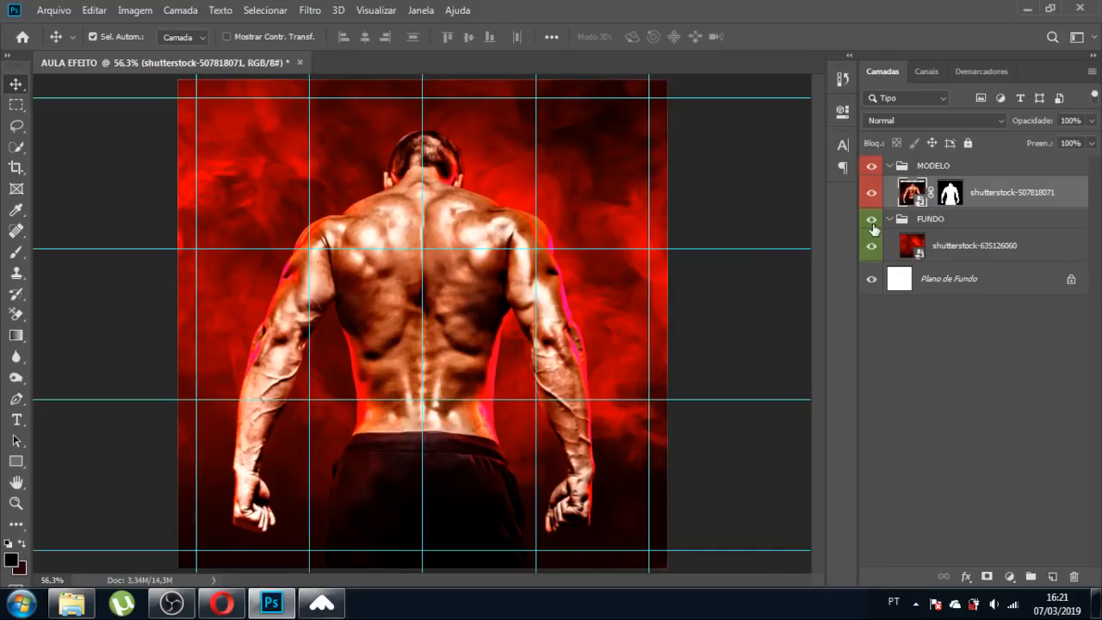
Compare the placement by toggling the FUNDO background, then hide the guides.
left_click(872, 222)
left_click(872, 221)
key("ctrl")
key("ctrl+semicolon")
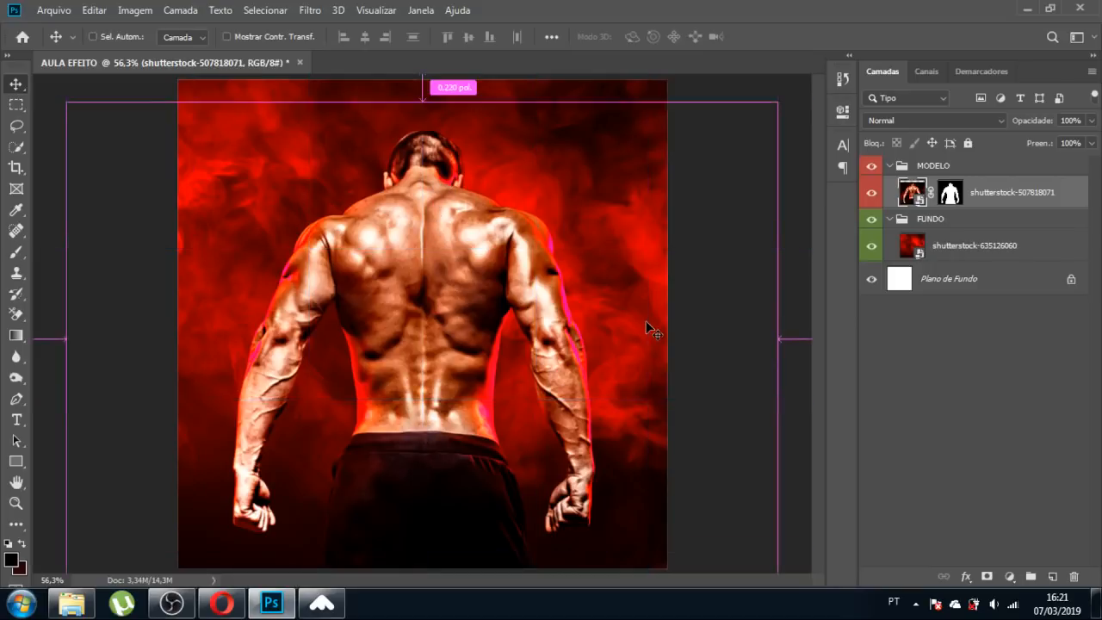
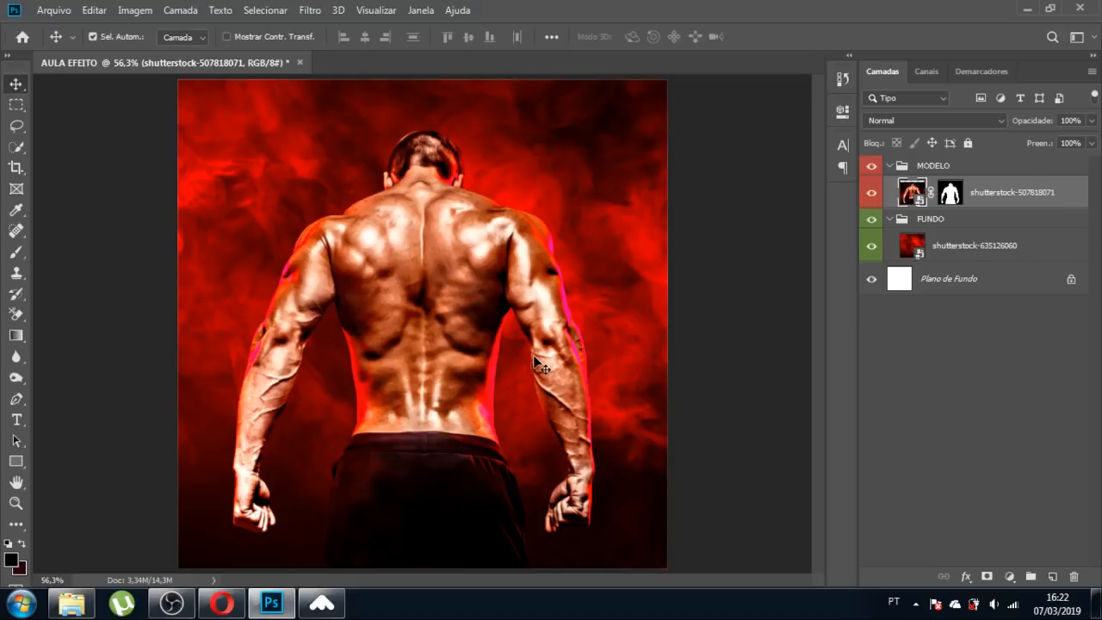
Shift the man about 10 px right over the red smoke, then nudge him back slightly left.
key("ctrl+semicolon")
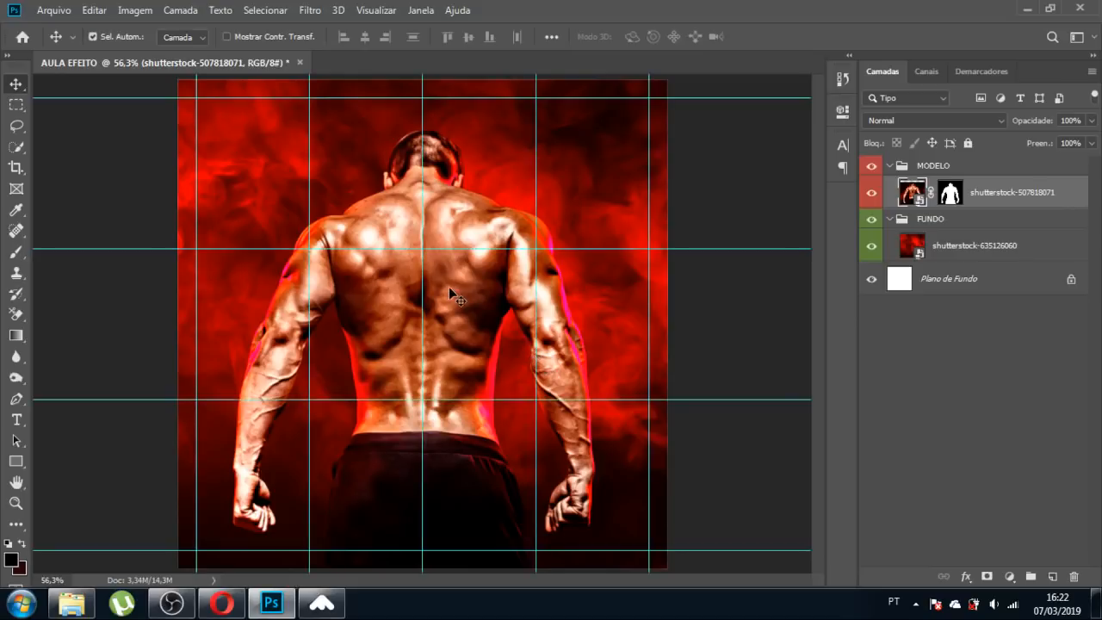
left_click_drag(459, 290, 466, 294)
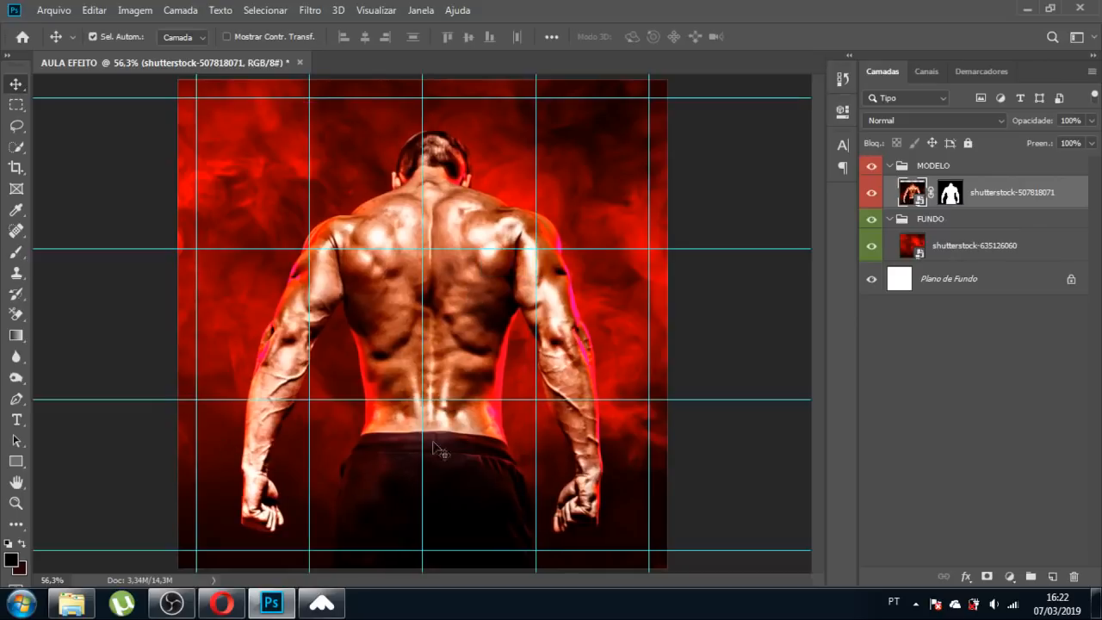
key("Left")
key("Left")
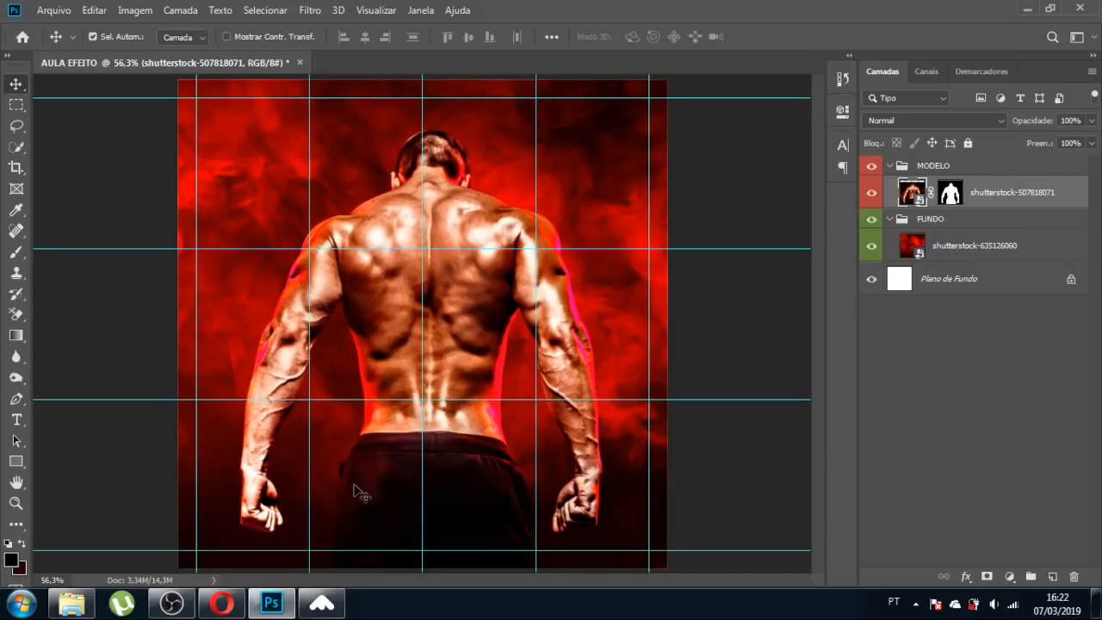
key("ctrl+semicolon")
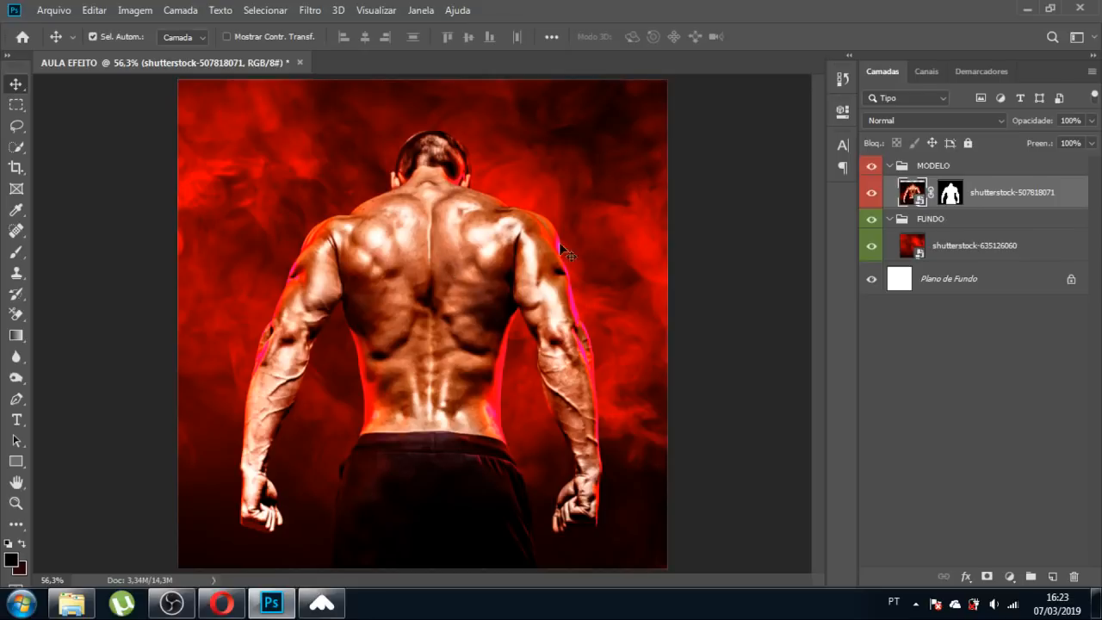
left_click(310, 11)
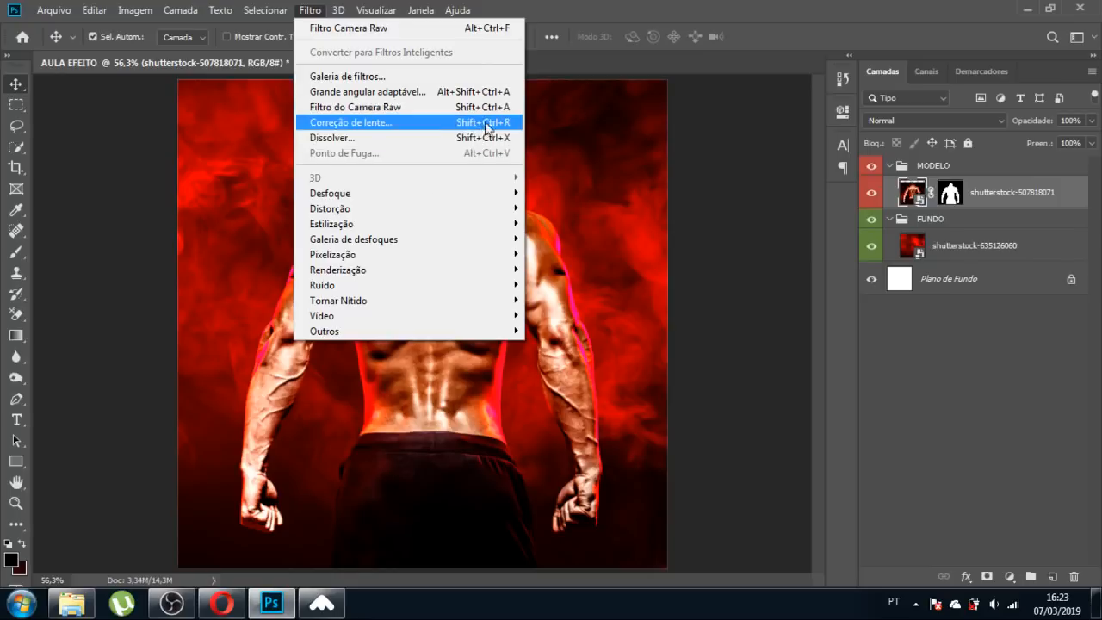
left_click(501, 111)
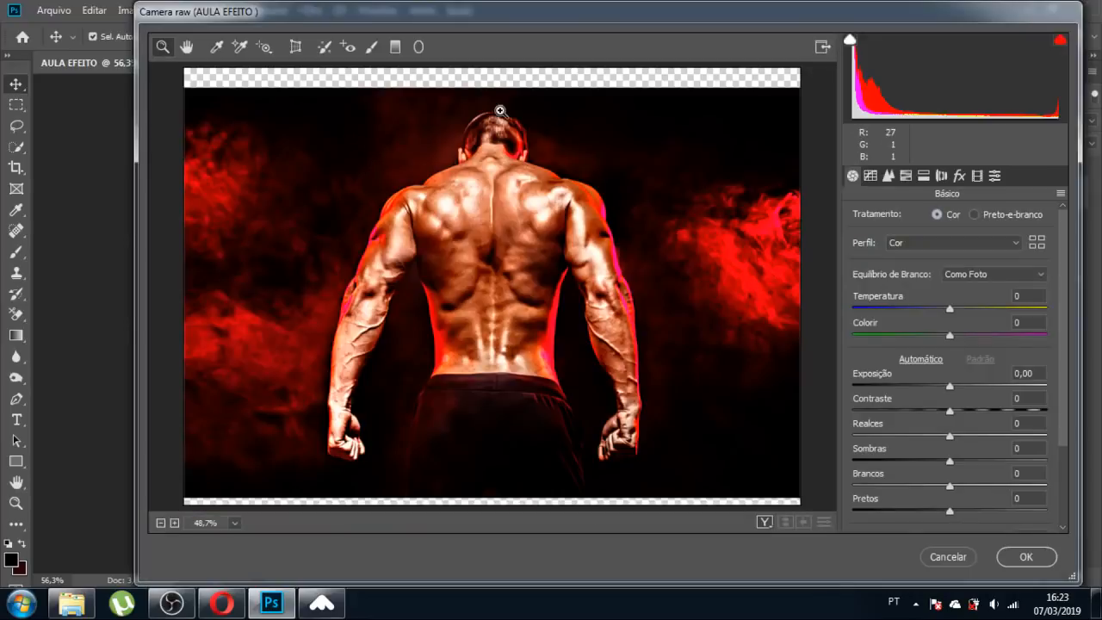
left_click_drag(559, 13, 453, 13)
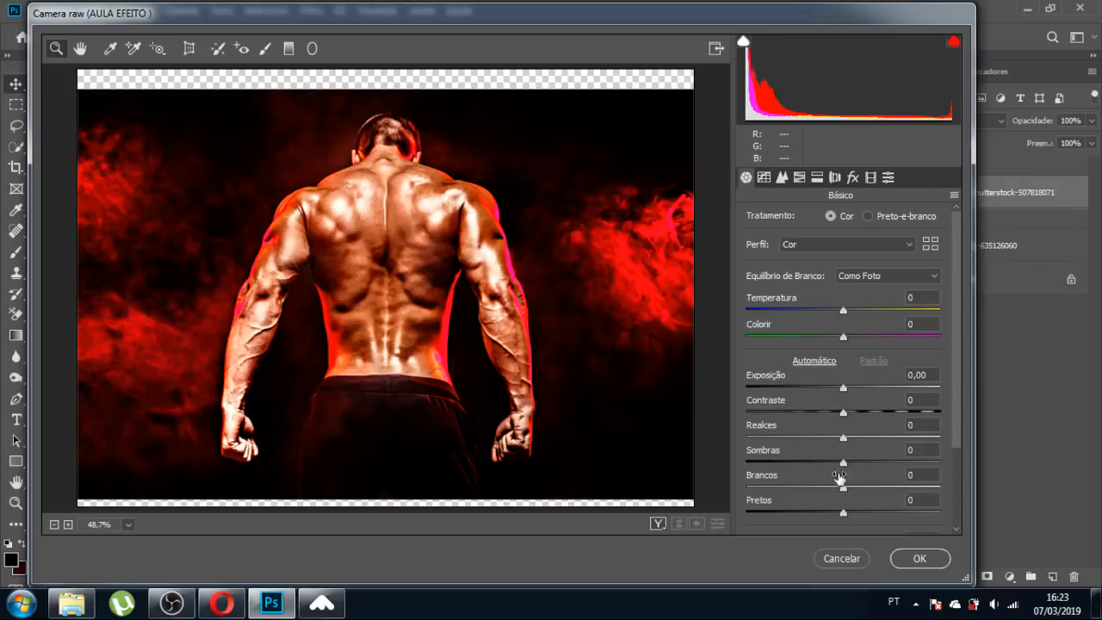
left_click(832, 557)
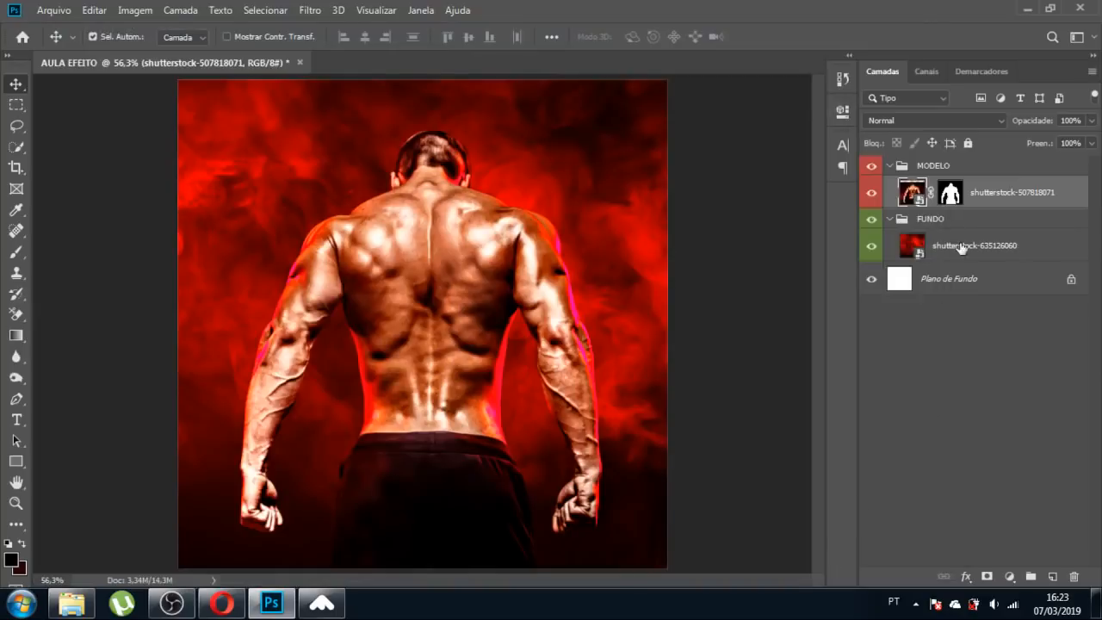
Hide the FUNDO smoke group and try painting white on the man's mask, then undo it.
left_click(951, 194)
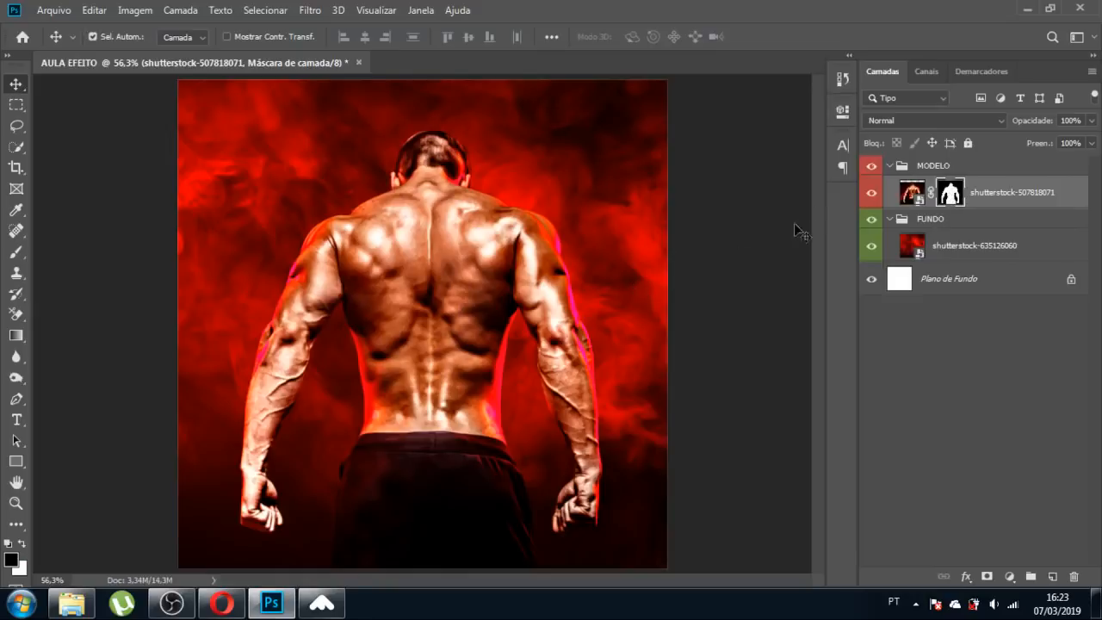
left_click(872, 219)
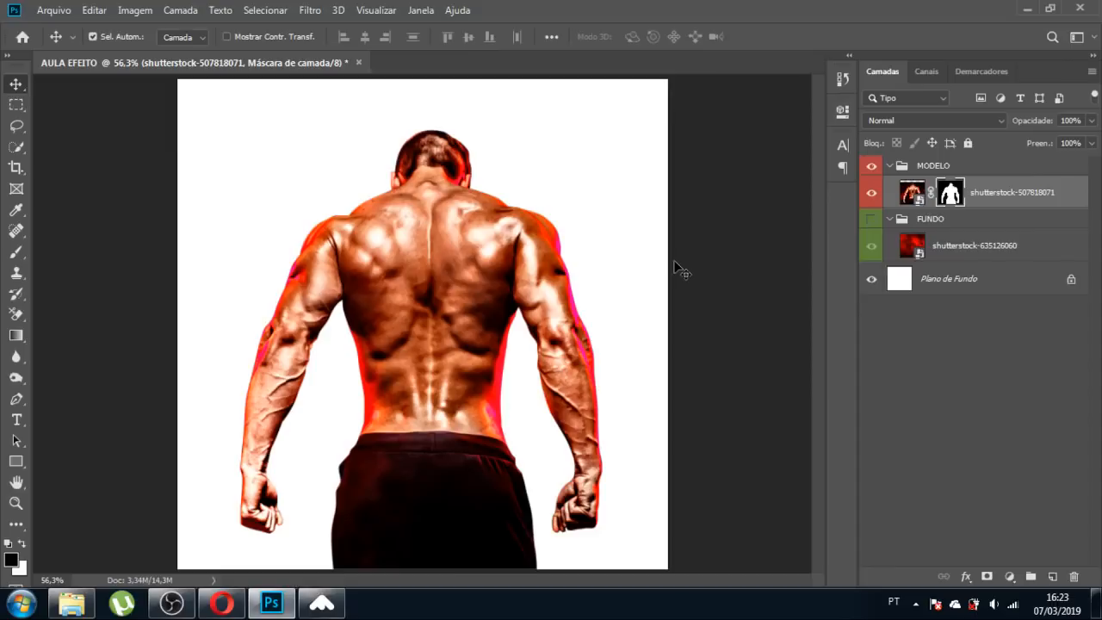
key("b")
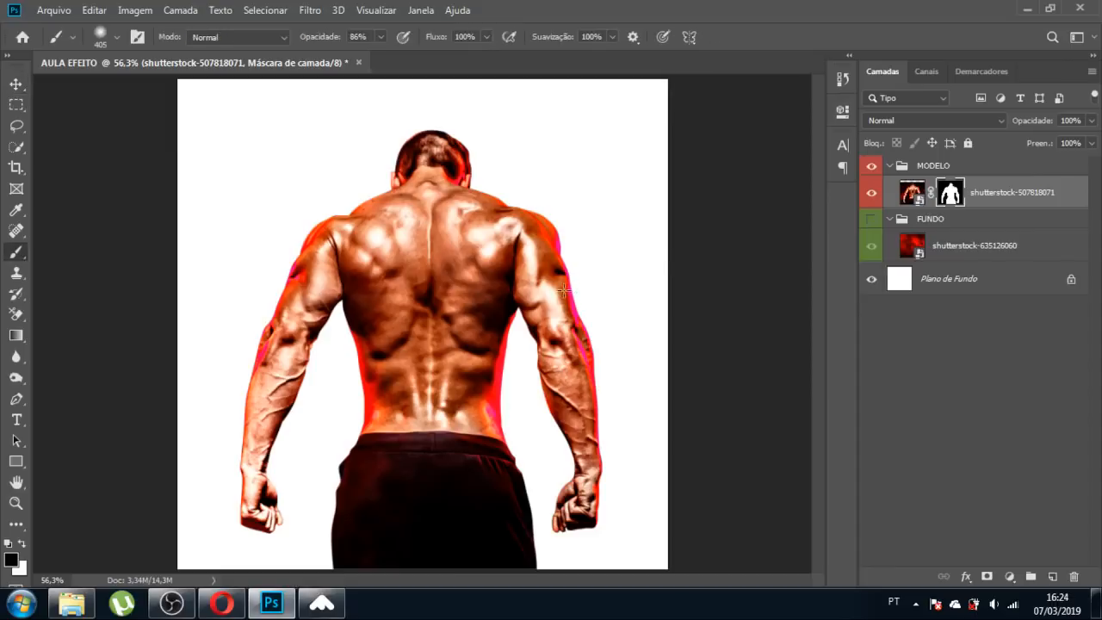
key("x")
mouse_move(274, 202)
left_mouse_down()
mouse_move(241, 292)
mouse_move(211, 446)
left_mouse_up()
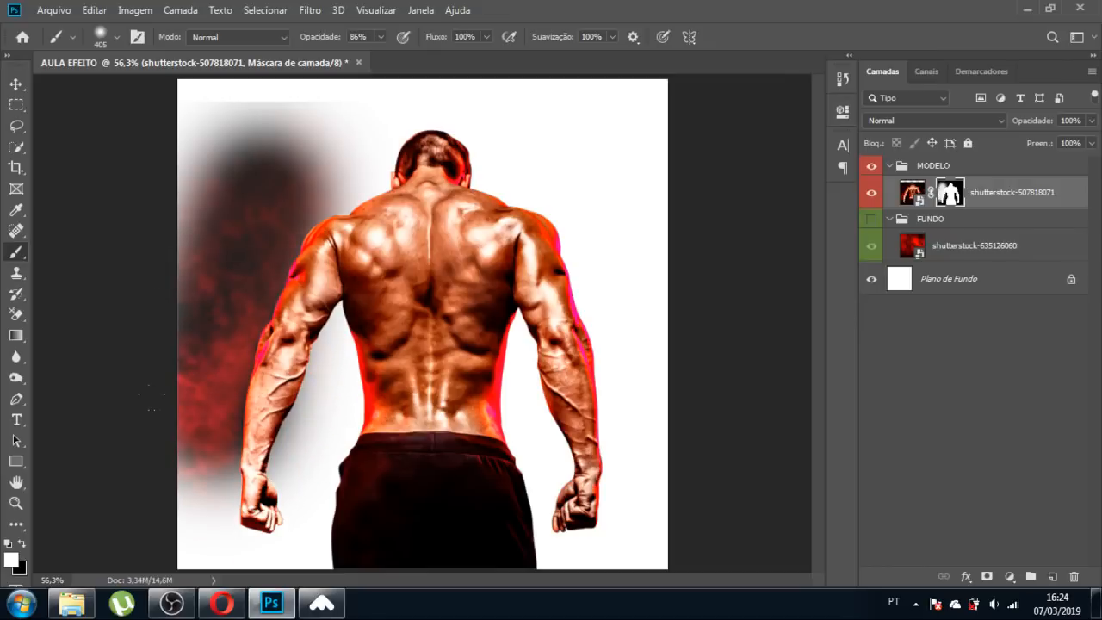
key("ctrl+z")
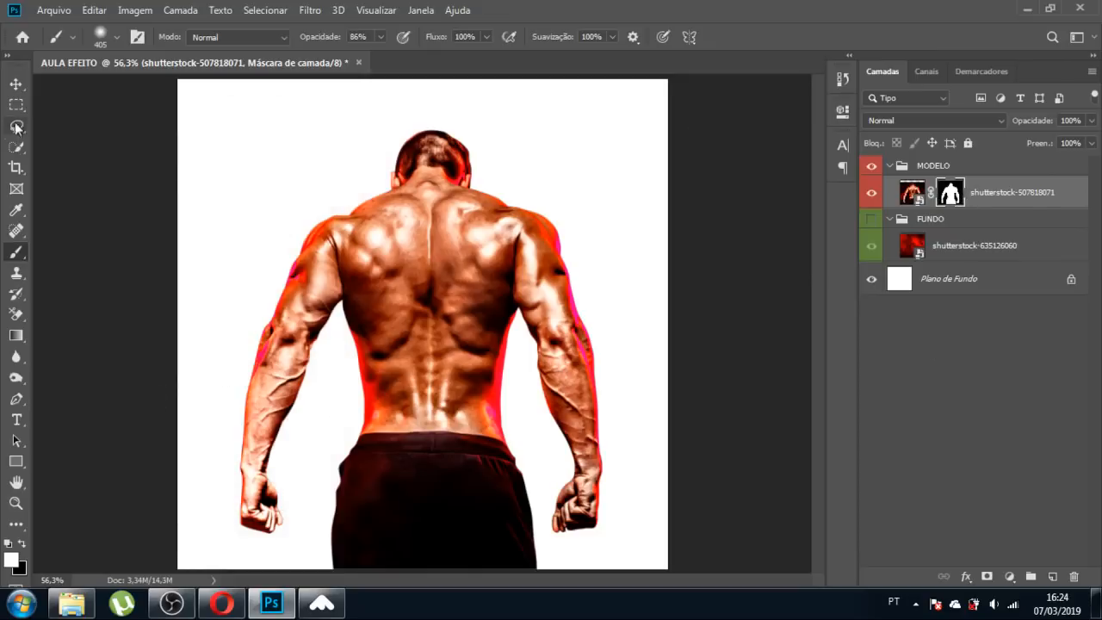
Convert the man's photo layer into a smart object.
left_click(15, 86)
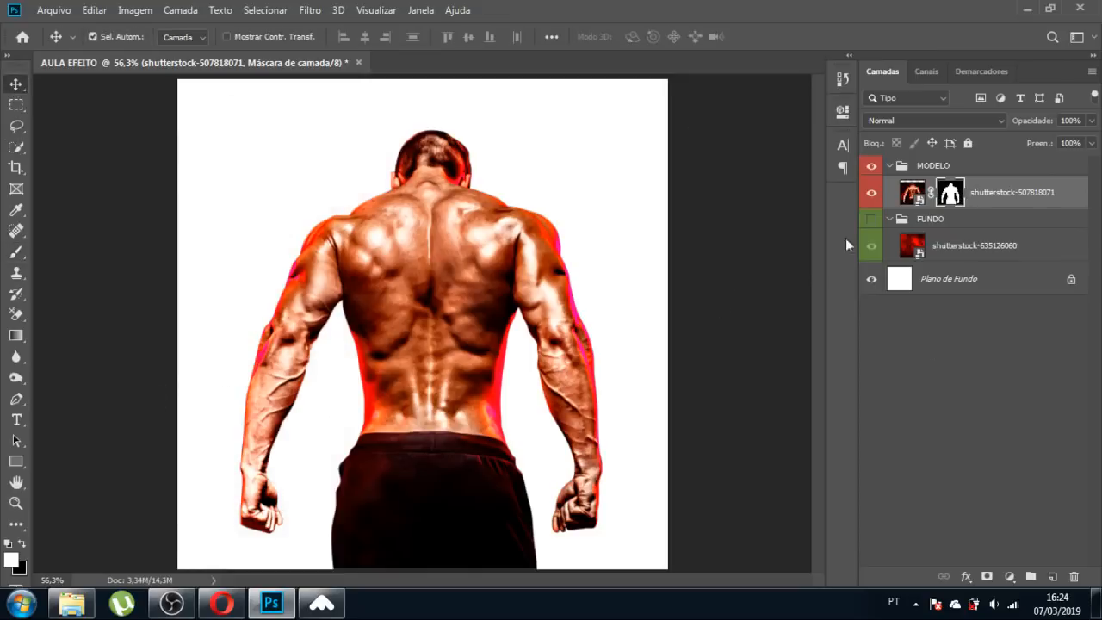
right_click(988, 192)
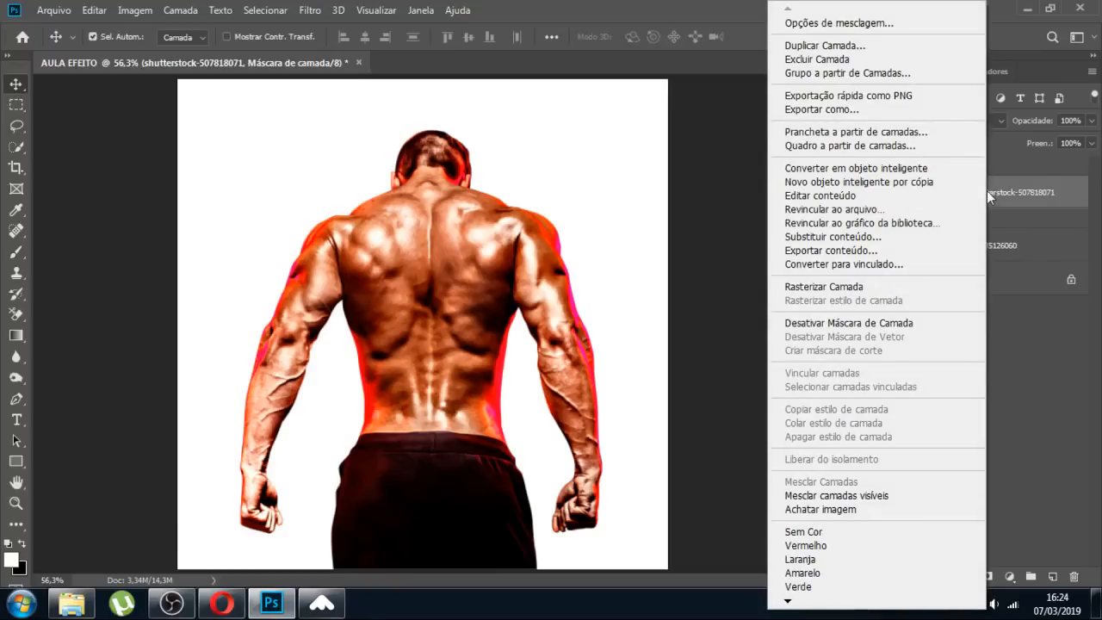
left_click(921, 168)
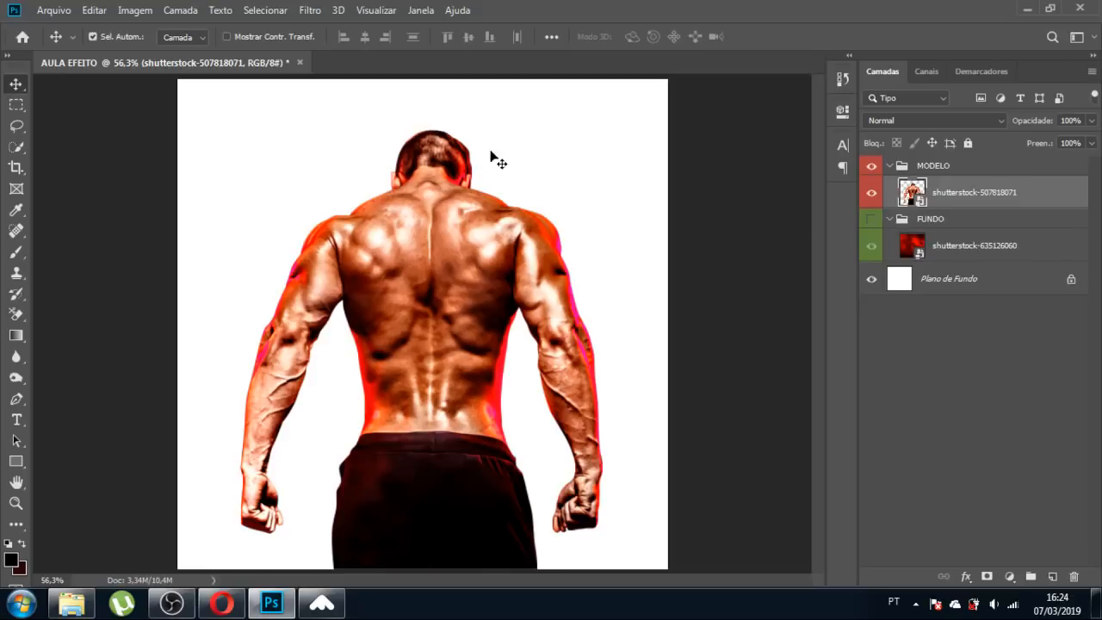
left_click(310, 11)
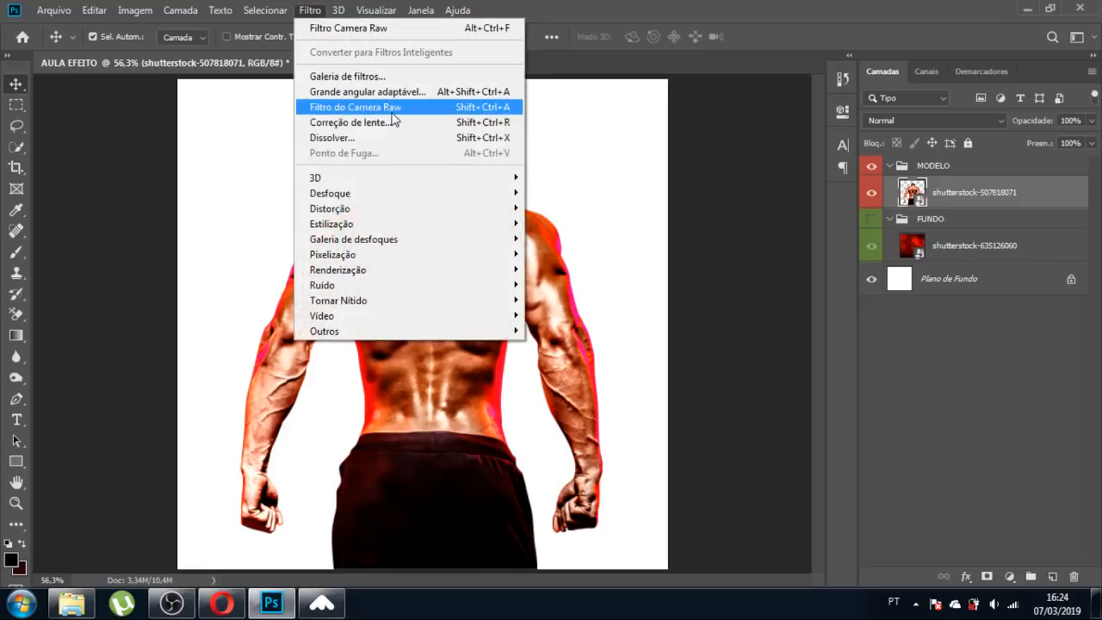
Apply a Camera Raw filter to the man with exposure +0,15, clarity +14 and shadows -5.
left_click(385, 107)
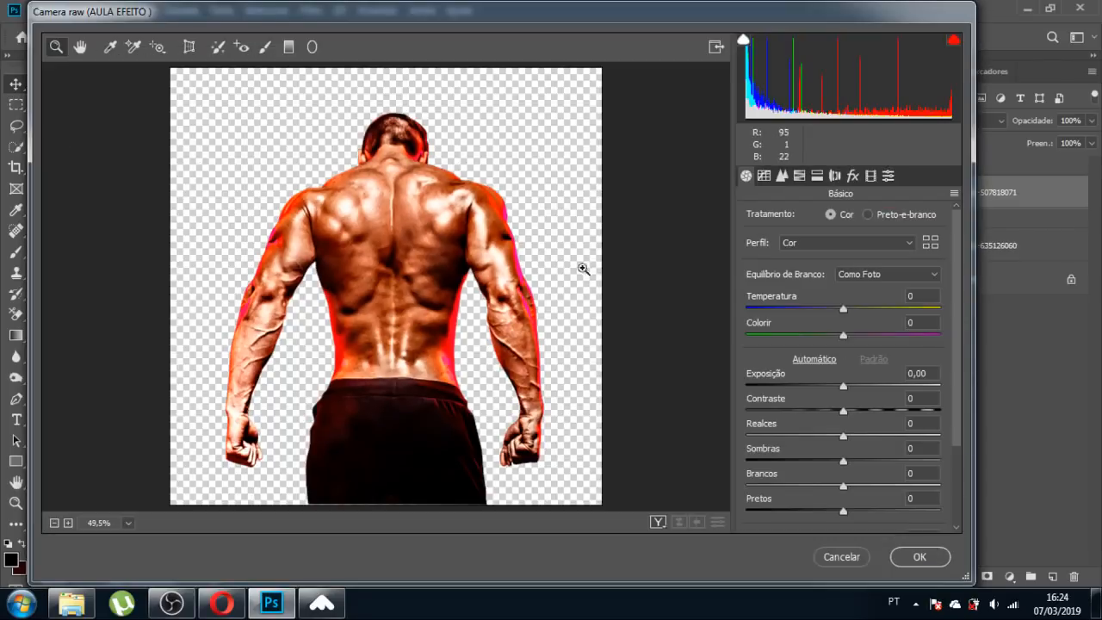
left_click_drag(954, 269, 958, 345)
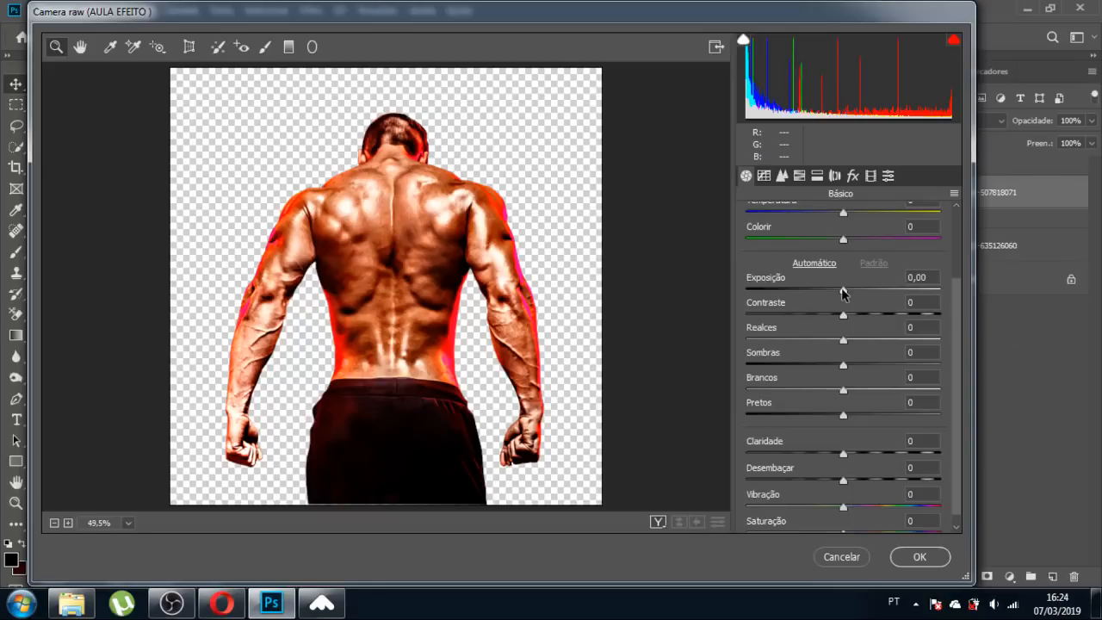
left_click_drag(842, 293, 845, 295)
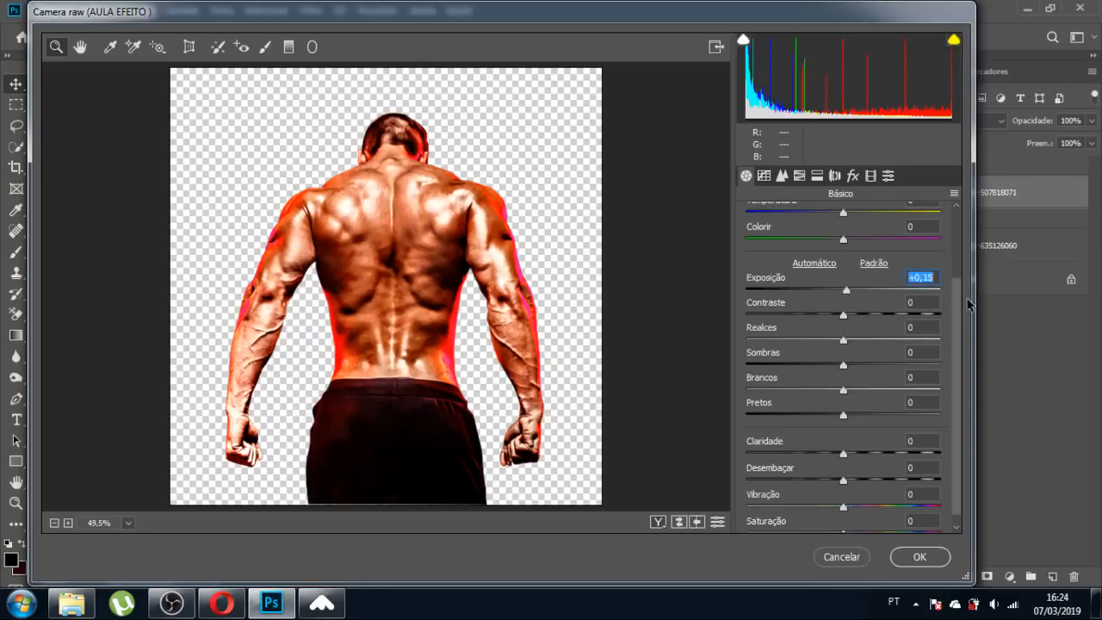
scroll(963, 306, "down", 1)
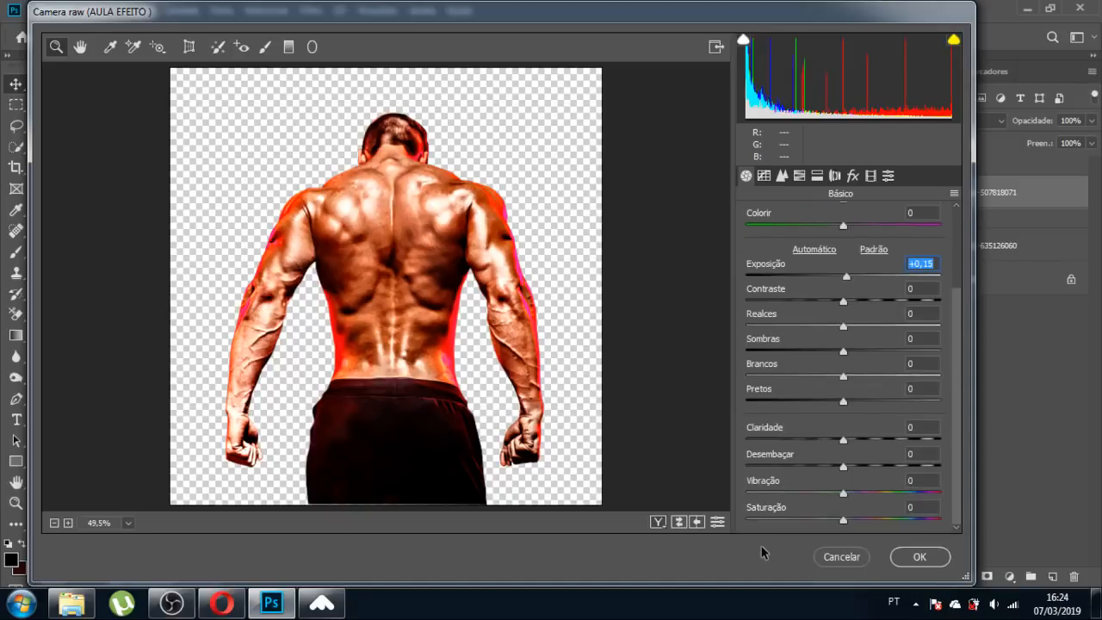
left_click(844, 441)
left_click_drag(843, 441, 855, 444)
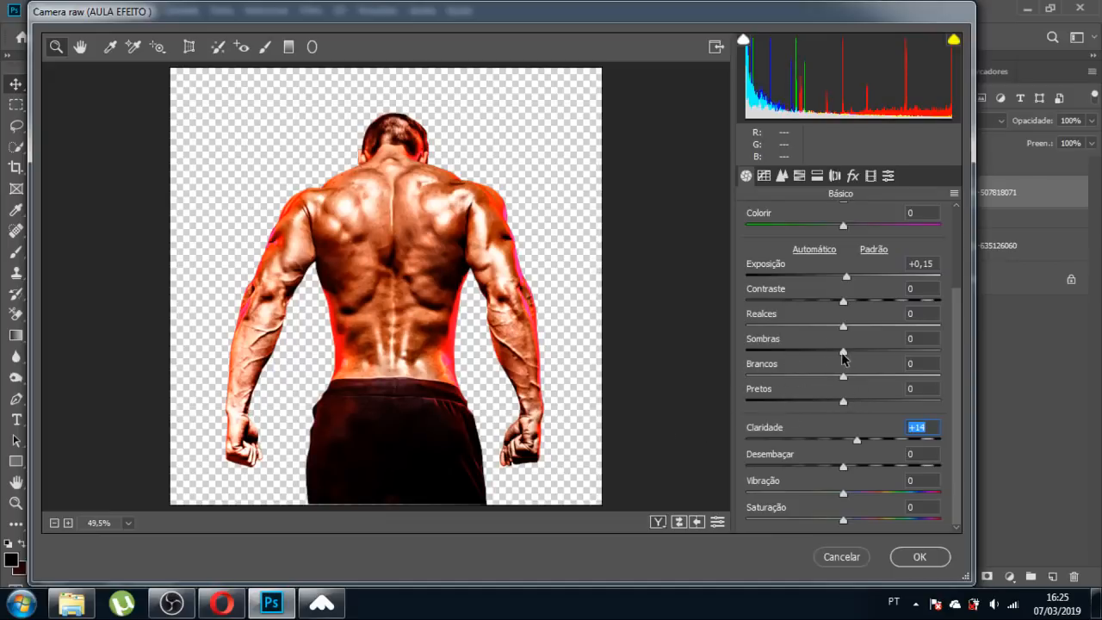
mouse_move(844, 352)
left_mouse_down()
mouse_move(799, 353)
mouse_move(891, 353)
mouse_move(855, 349)
mouse_move(838, 361)
left_mouse_up()
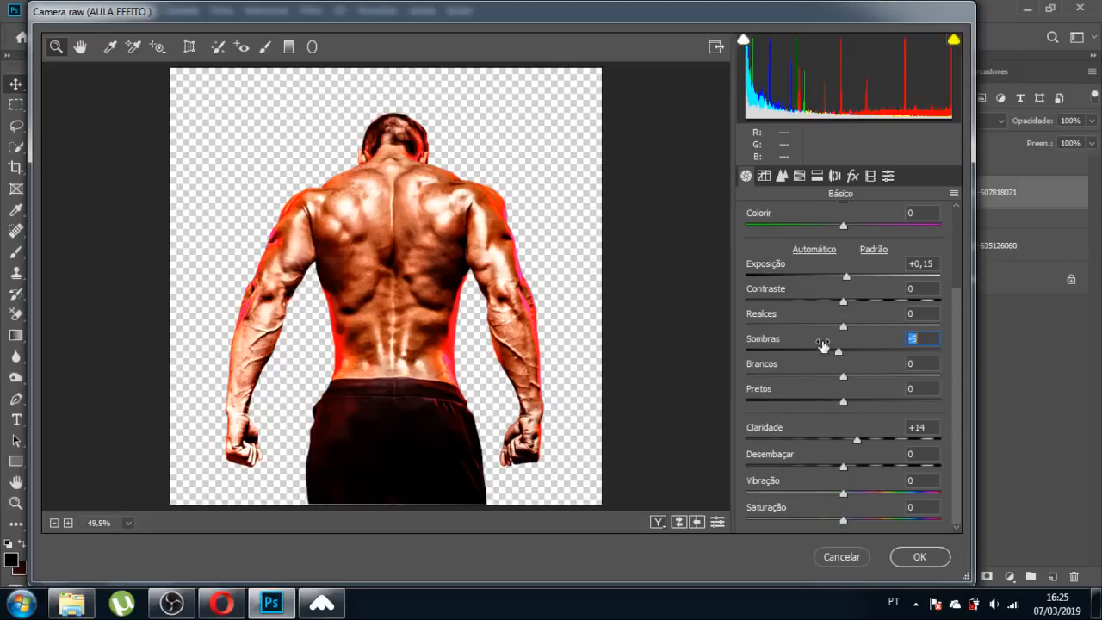
left_click(782, 176)
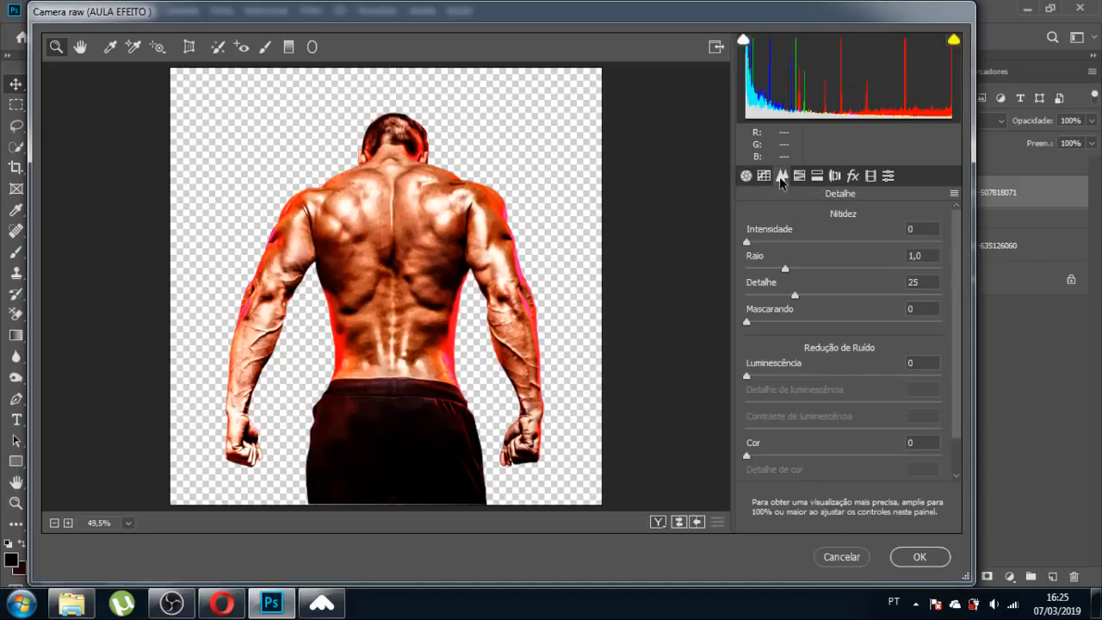
left_click(800, 175)
left_click(817, 175)
left_click(853, 176)
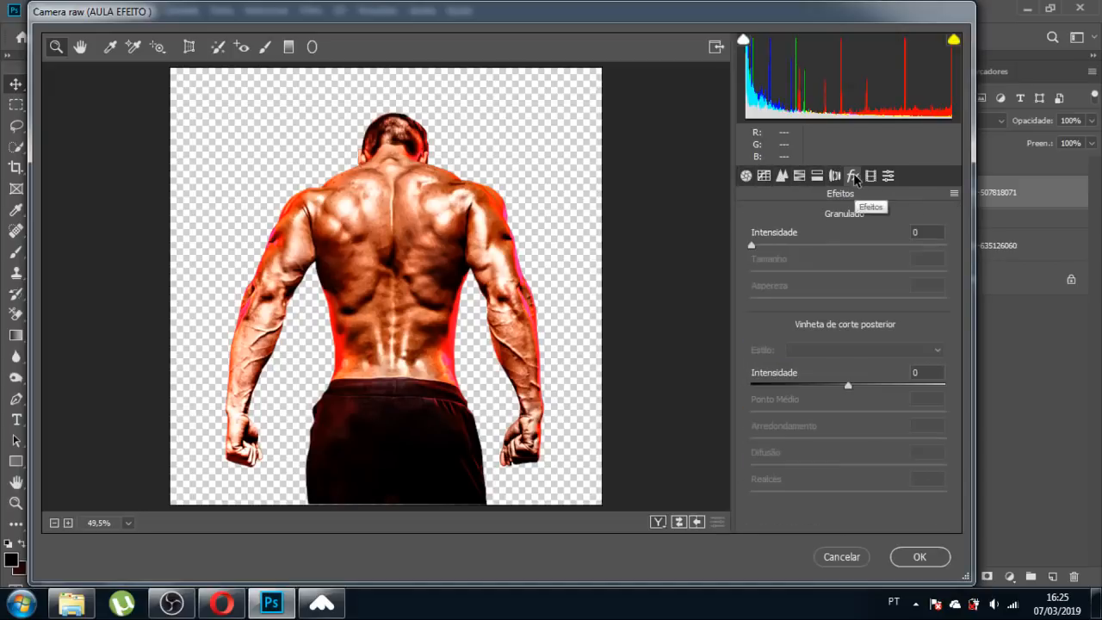
left_click(919, 557)
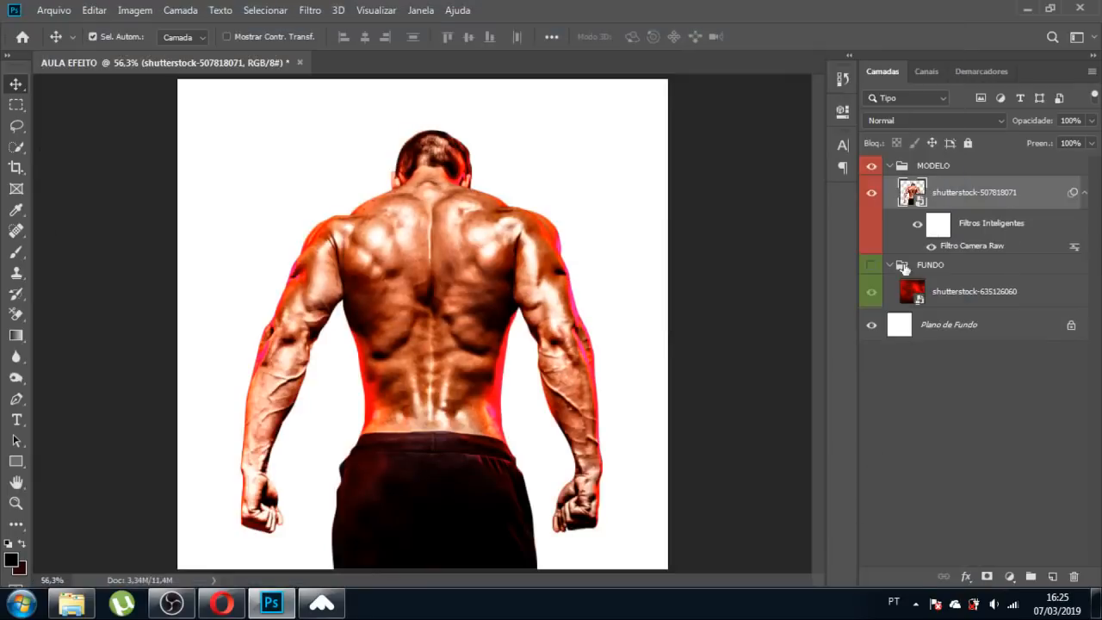
Show the red smoke background again and select the smart filter mask.
left_click(871, 265)
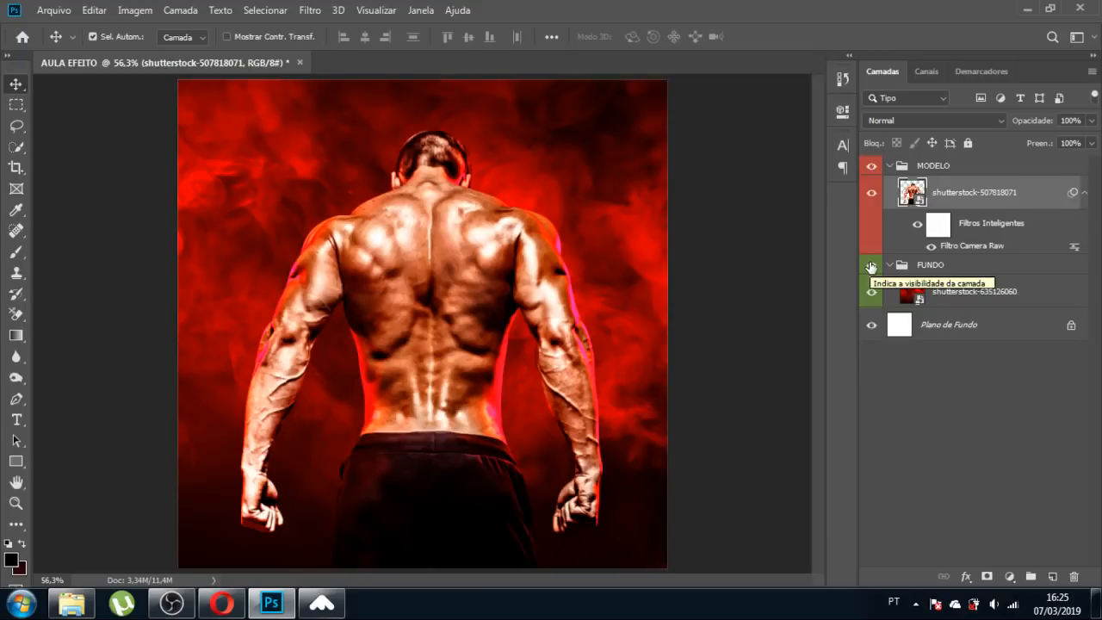
left_click(935, 226)
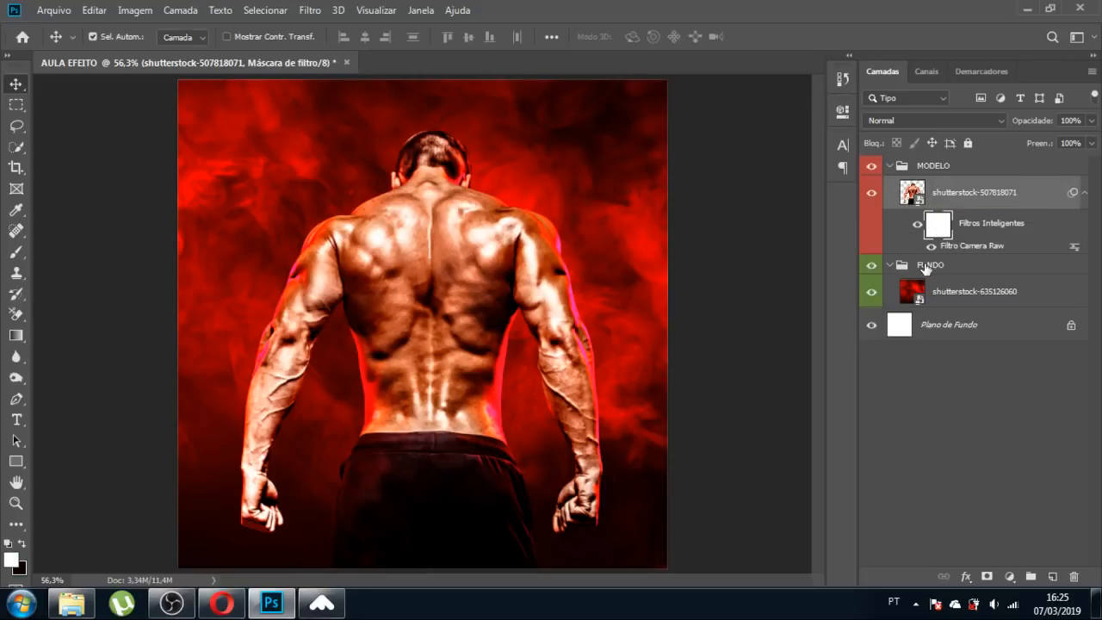
key("ctrl")
Create a new layer named 'efeito luz' with no colour tag.
key("ctrl+shift+n")
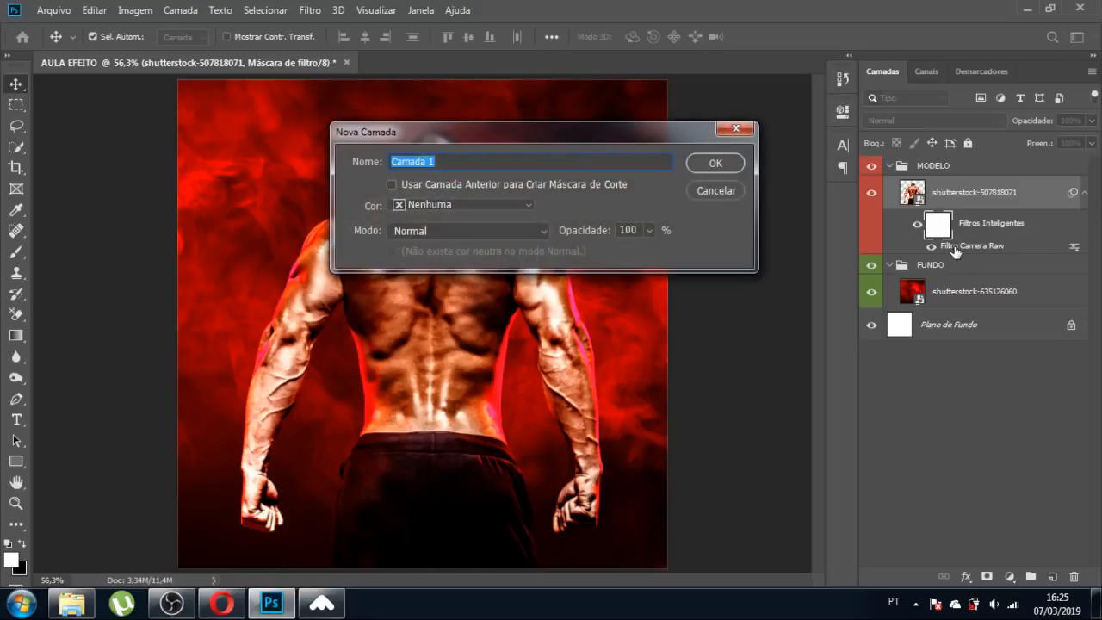
left_click(457, 212)
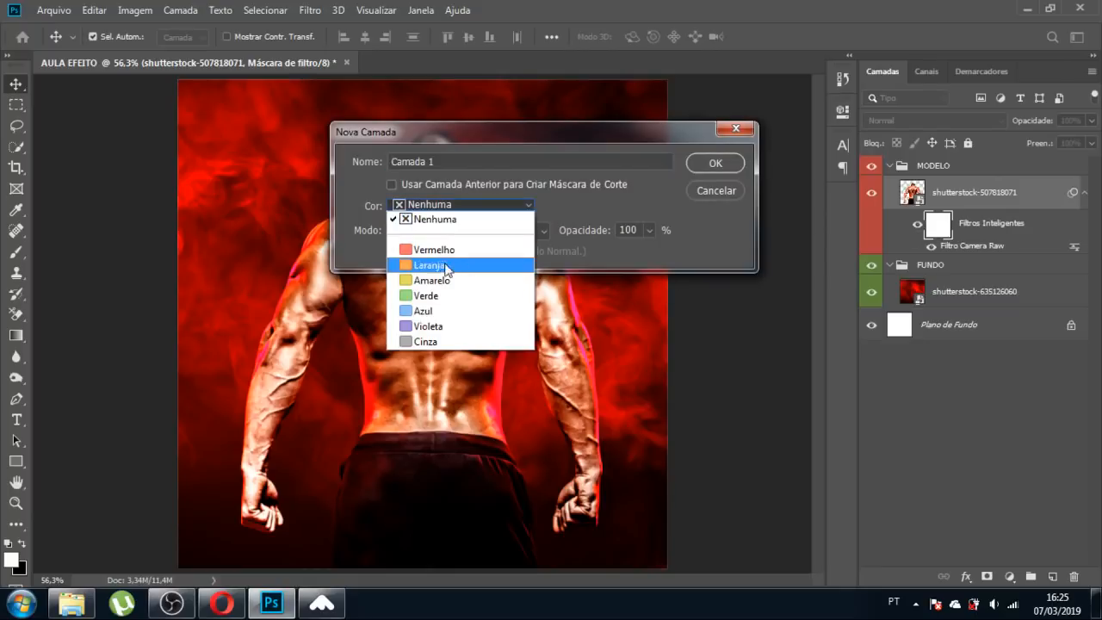
left_click(567, 203)
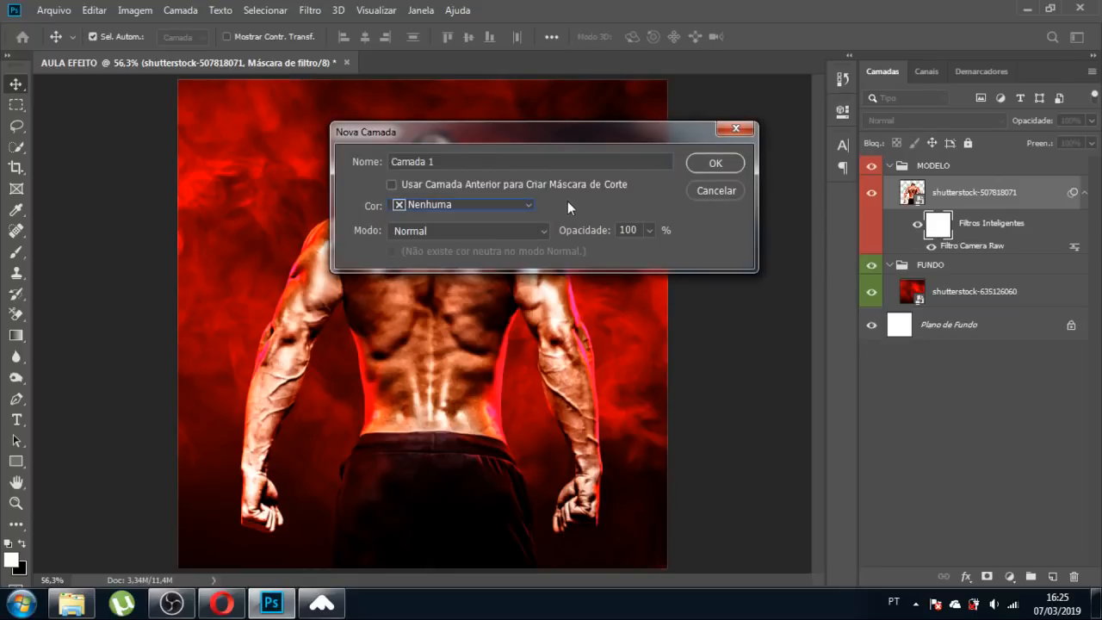
left_click_drag(465, 158, 354, 162)
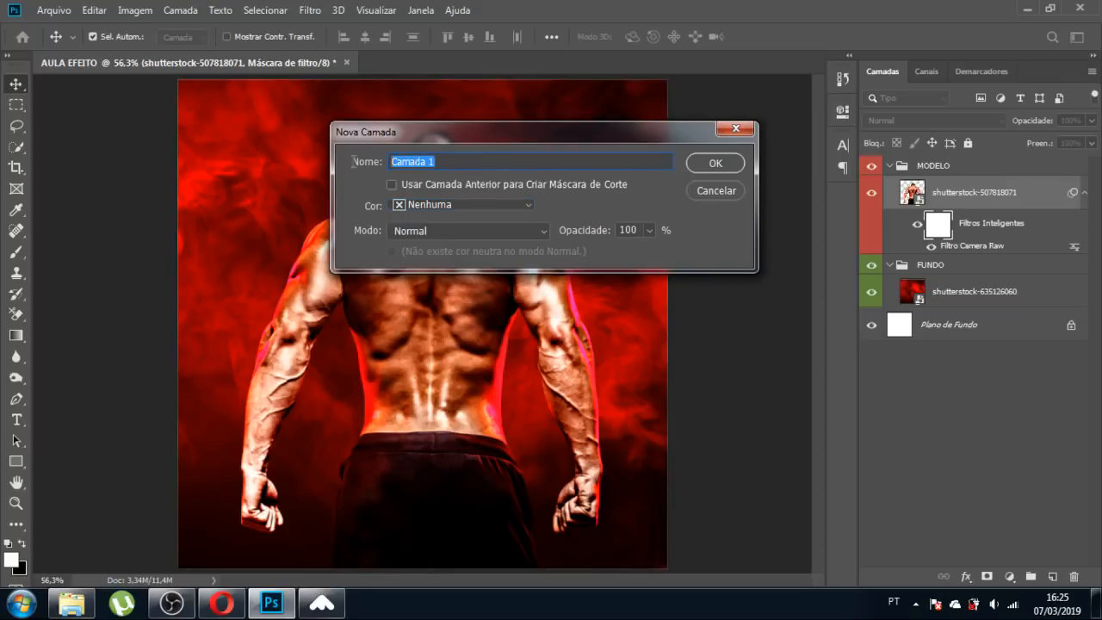
type("efeito")
key("BackSpace")
key("BackSpace")
key("BackSpace")
key("BackSpace")
key("BackSpace")
key("BackSpace")
type("efeito luz")
key("Return")
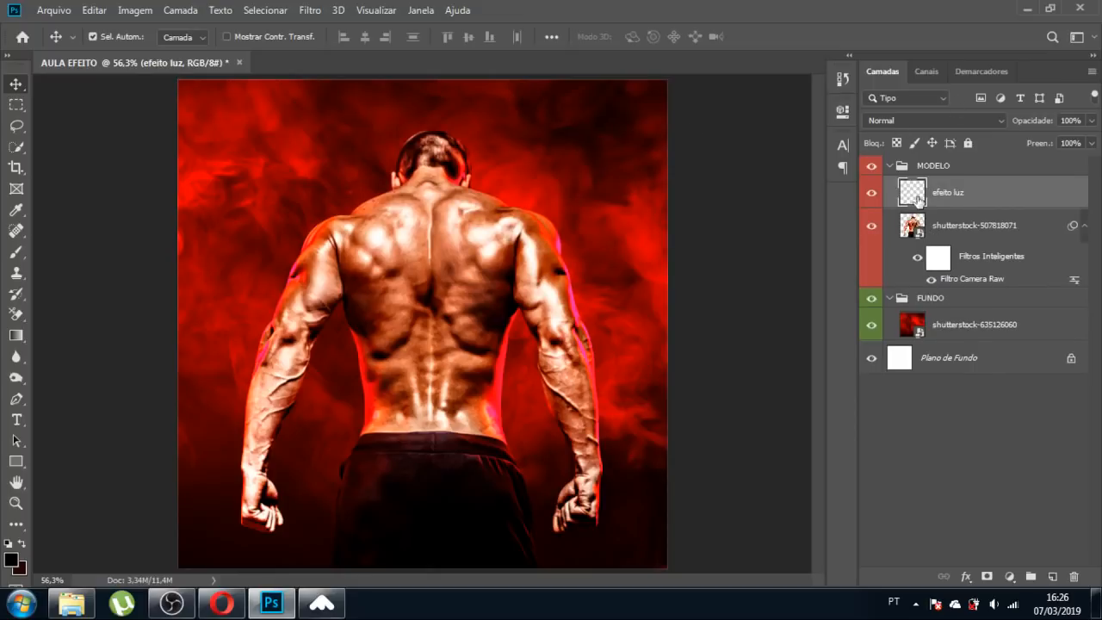
Move efeito luz below the model photo, set it to Divisão, and ready the Brush on it.
left_click_drag(919, 197, 921, 259)
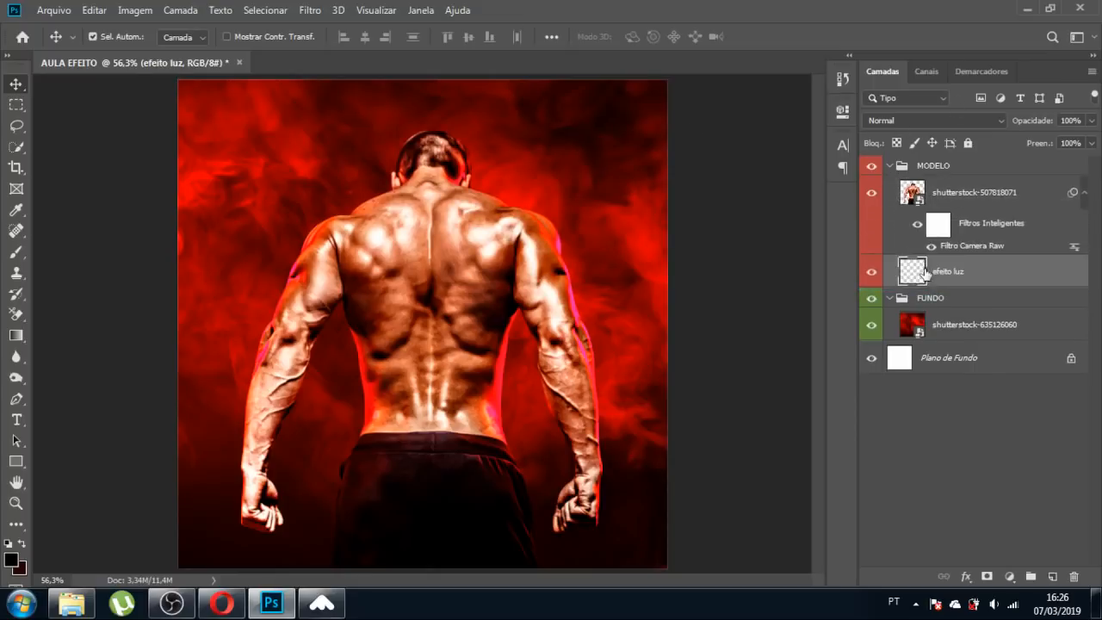
left_click(907, 117)
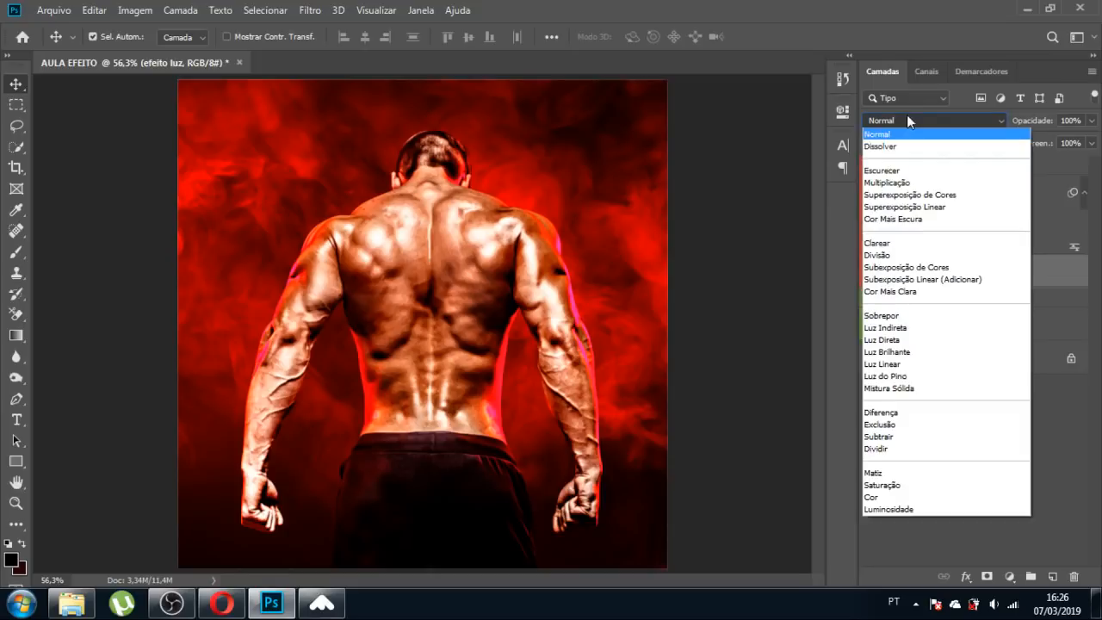
left_click(878, 254)
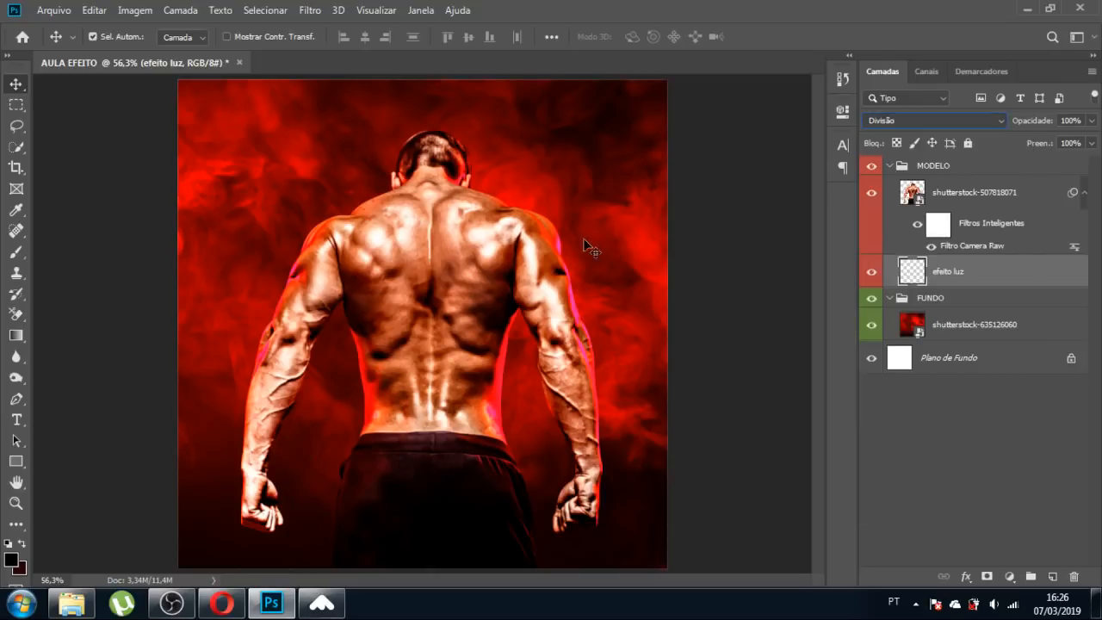
left_click(753, 300)
key("b")
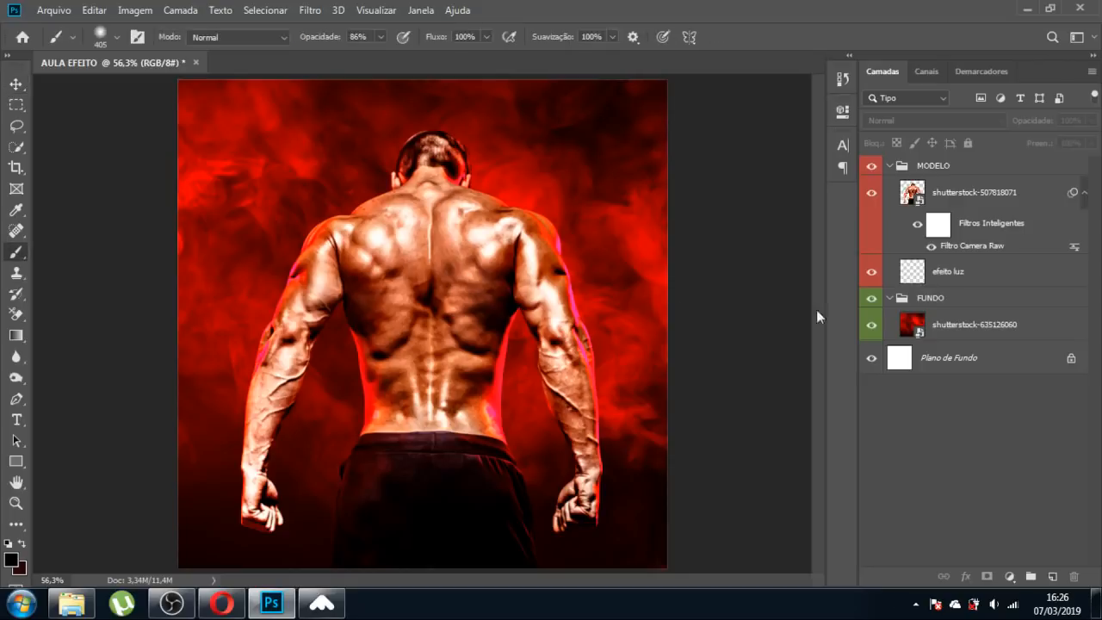
left_click(911, 282)
Enlarge the brush to about 554 px, sample the smoke's red, and test glows, undoing them.
mouse_move(420, 304)
left_mouse_down()
mouse_move(470, 304)
mouse_move(455, 304)
left_mouse_up()
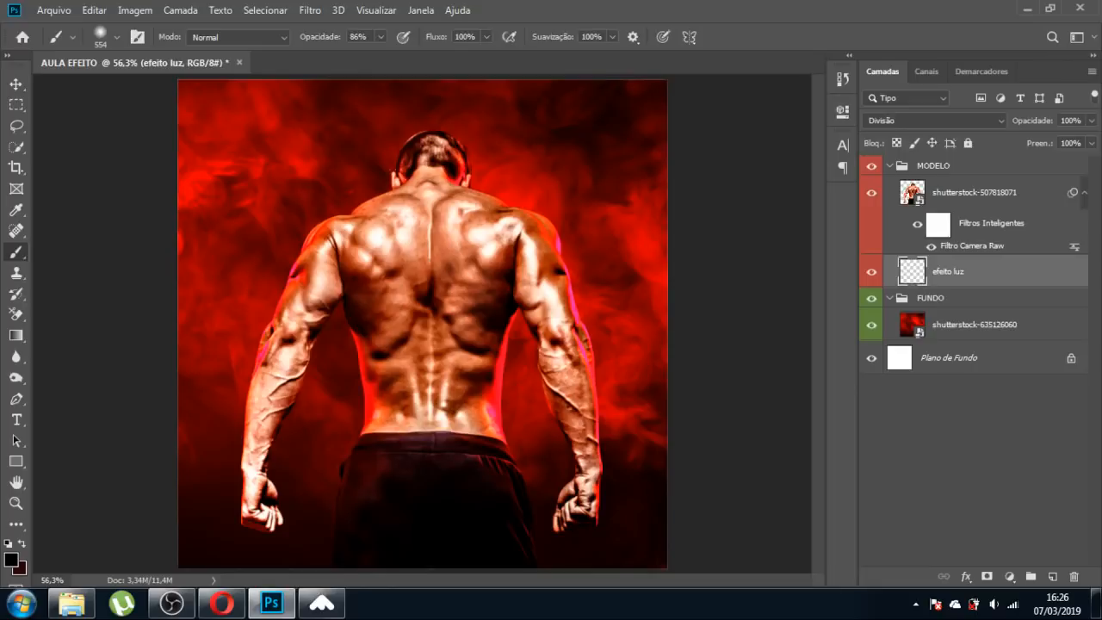
left_click(540, 292)
left_click(203, 171, "alt")
left_click_drag(505, 305, 529, 300)
left_click(524, 315)
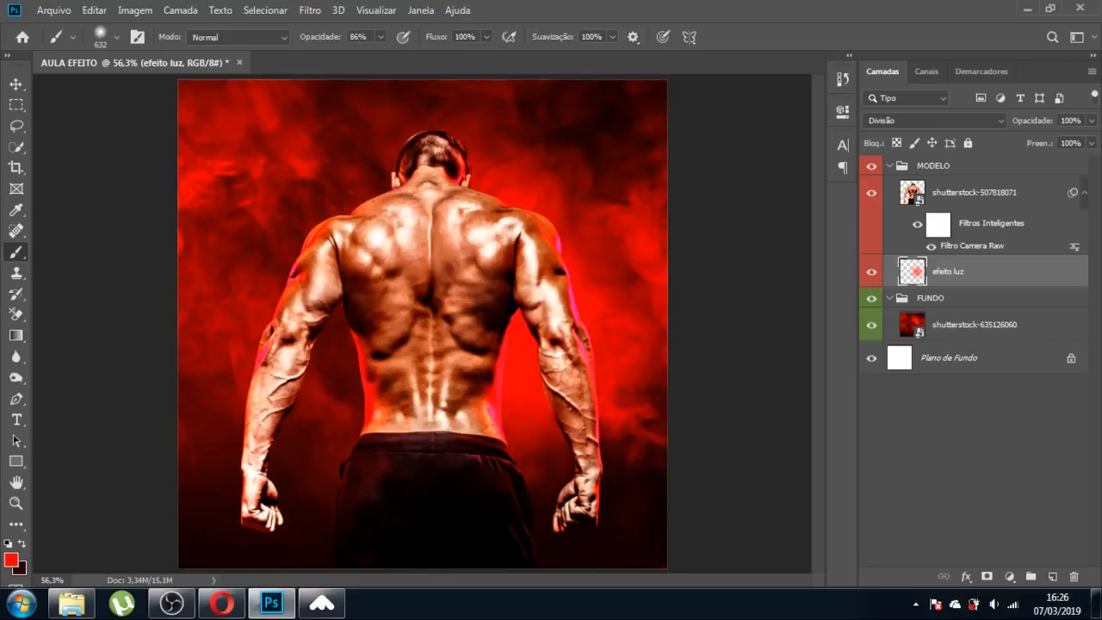
key("ctrl+z")
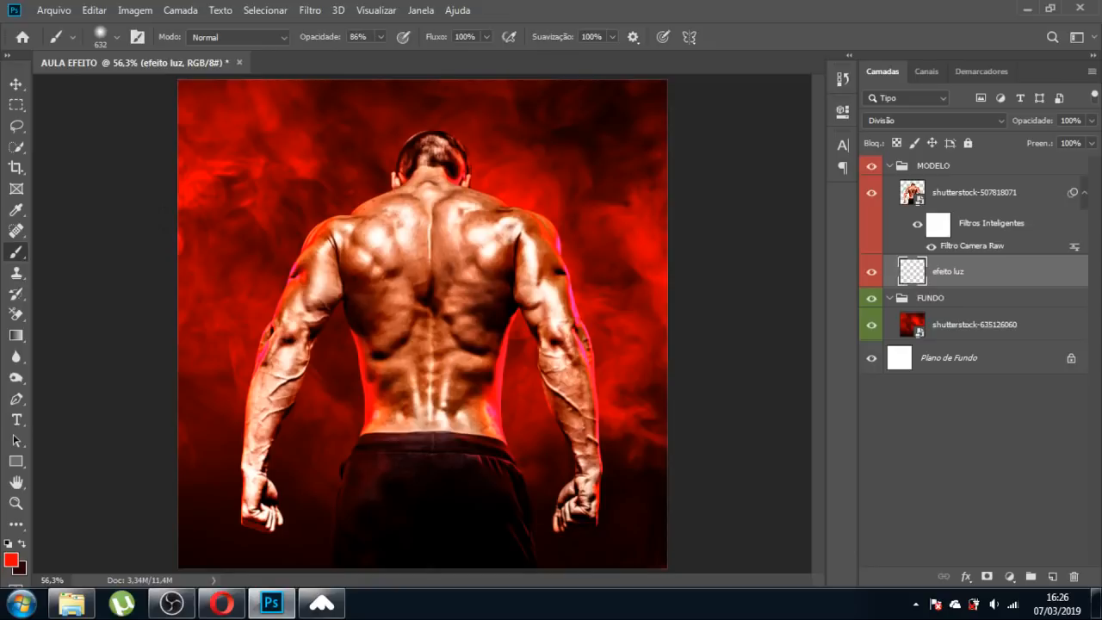
left_click(283, 218)
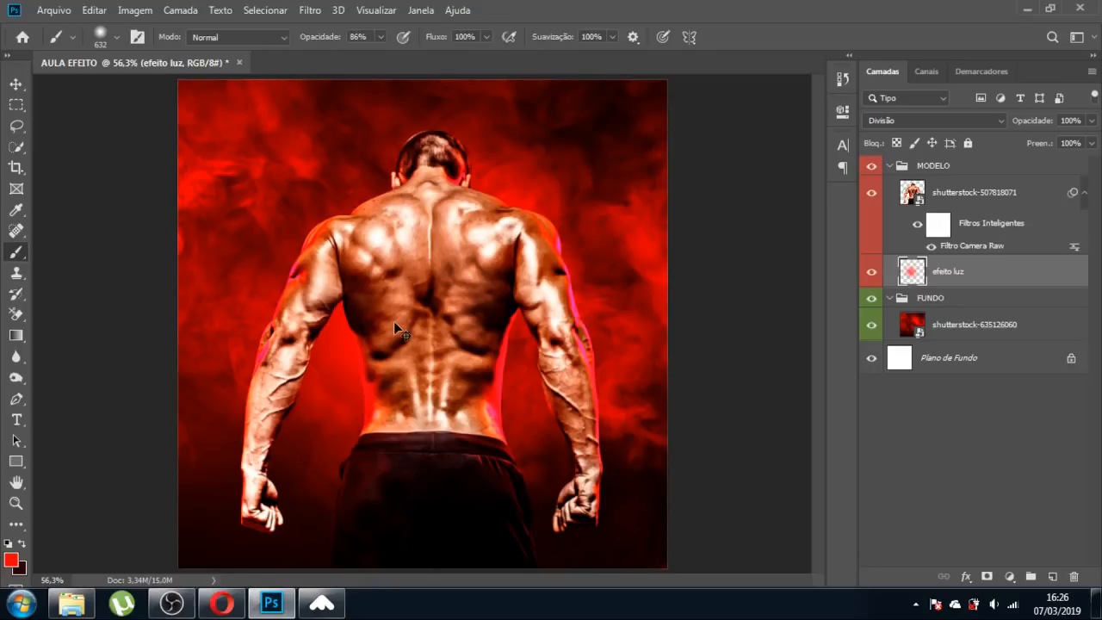
key("ctrl+z")
At lower opacity and 380/234 px sizes, paint red glows on the left arm, torso and right arm.
left_click_drag(383, 36, 338, 131)
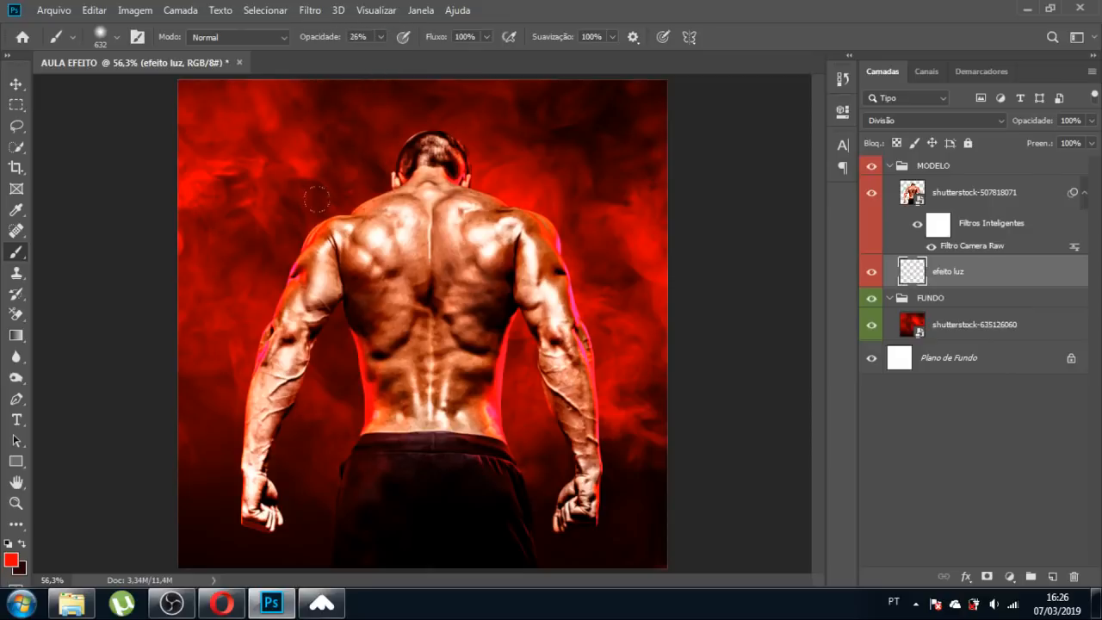
left_click_drag(443, 301, 381, 310)
left_click_drag(268, 226, 265, 251)
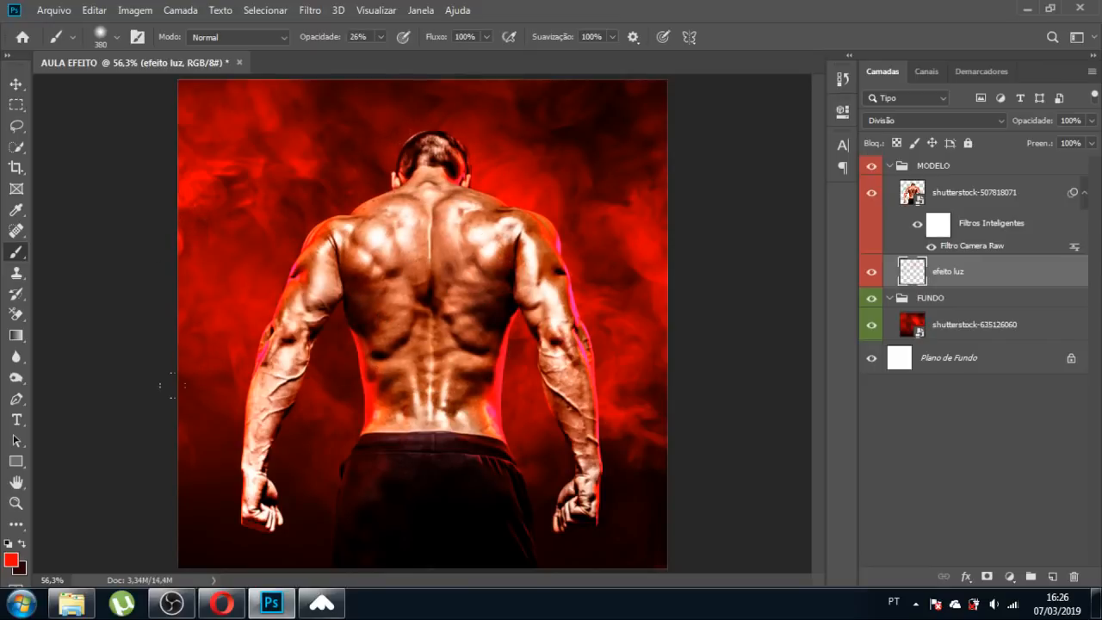
left_click(234, 453)
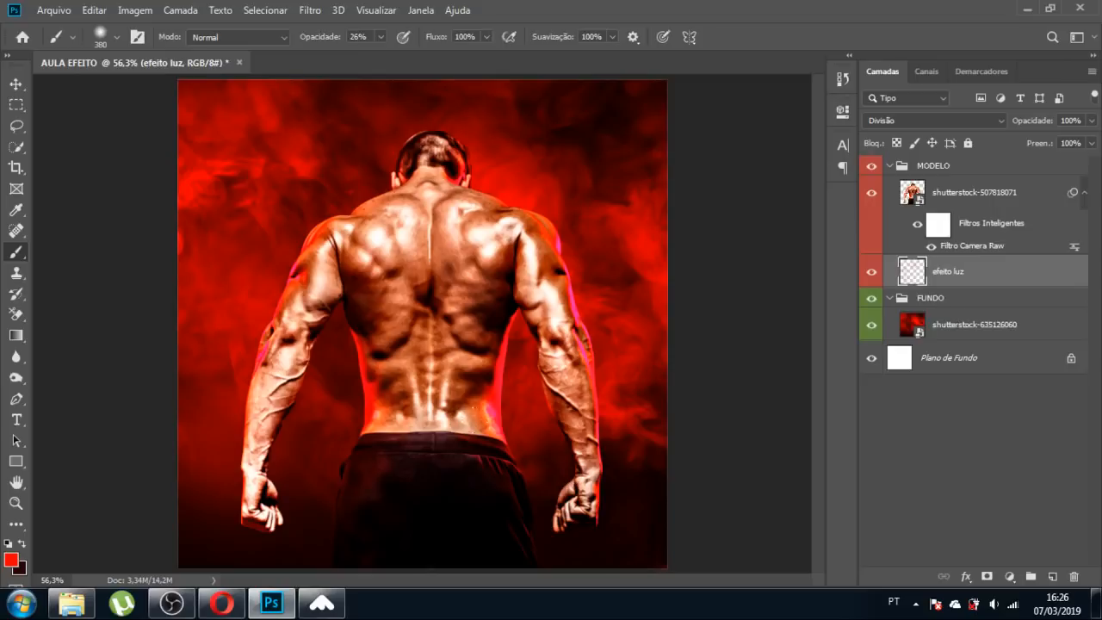
key("ctrl+z")
left_click_drag(237, 390, 204, 396)
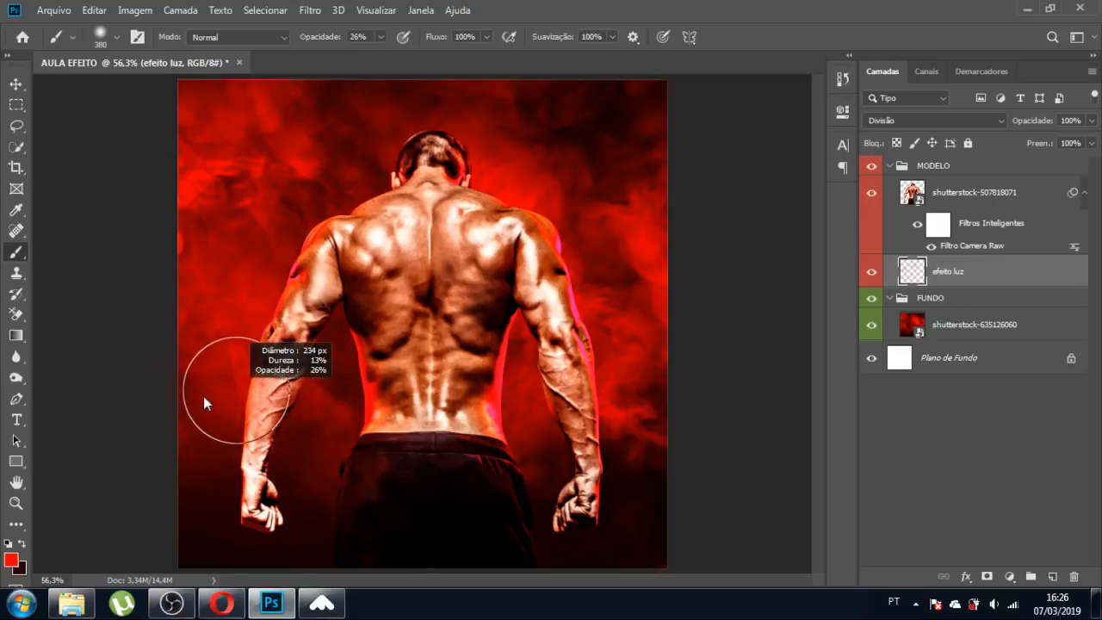
left_click(226, 441)
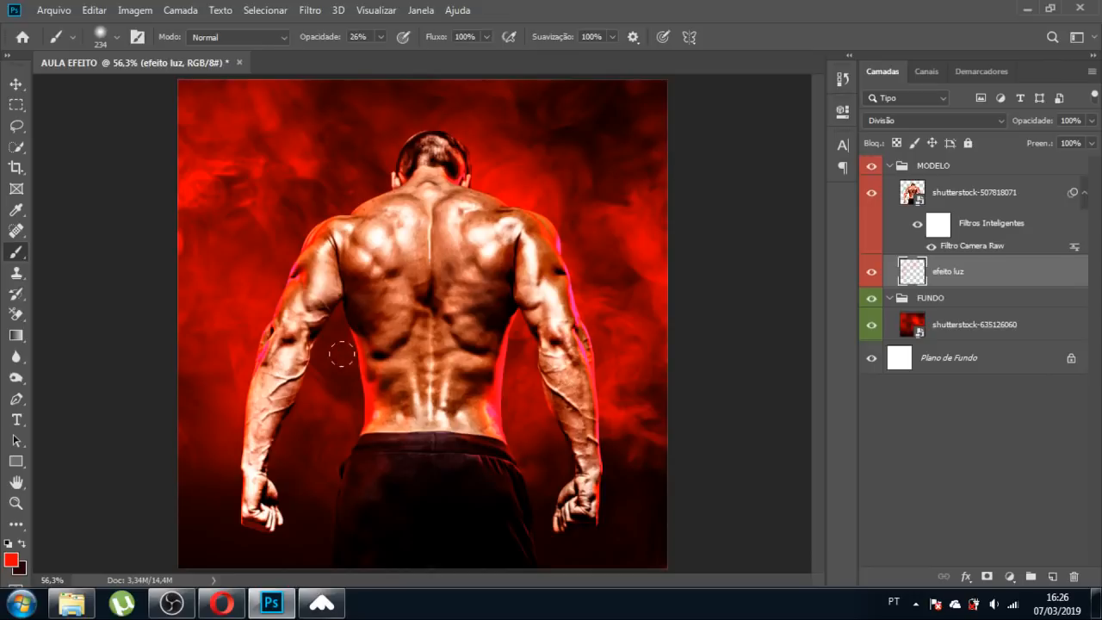
left_click_drag(341, 353, 356, 424)
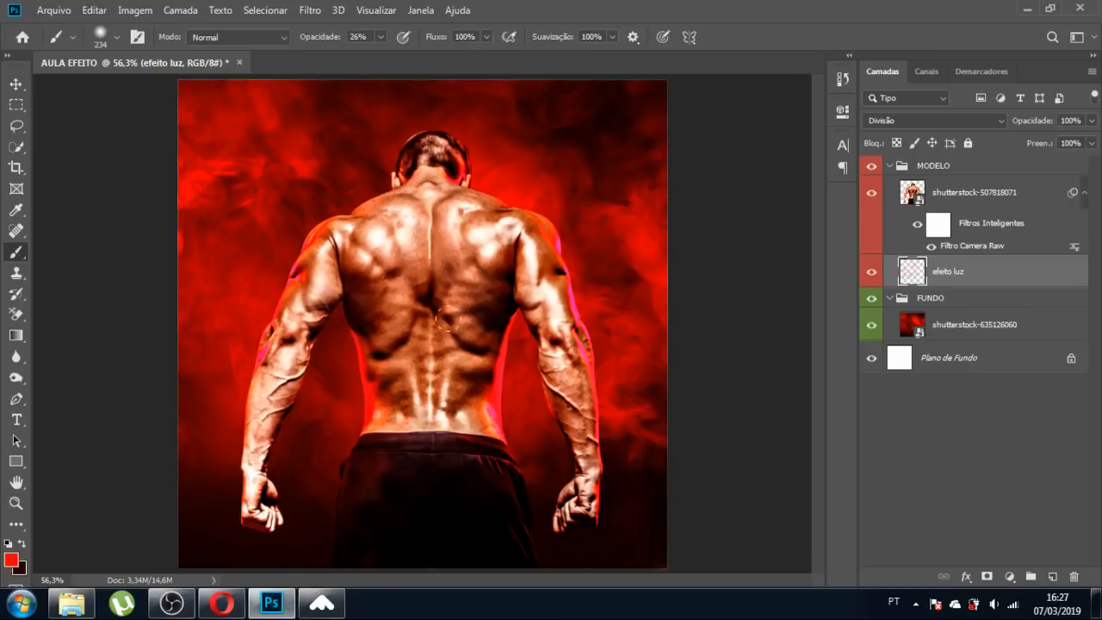
left_click(588, 284)
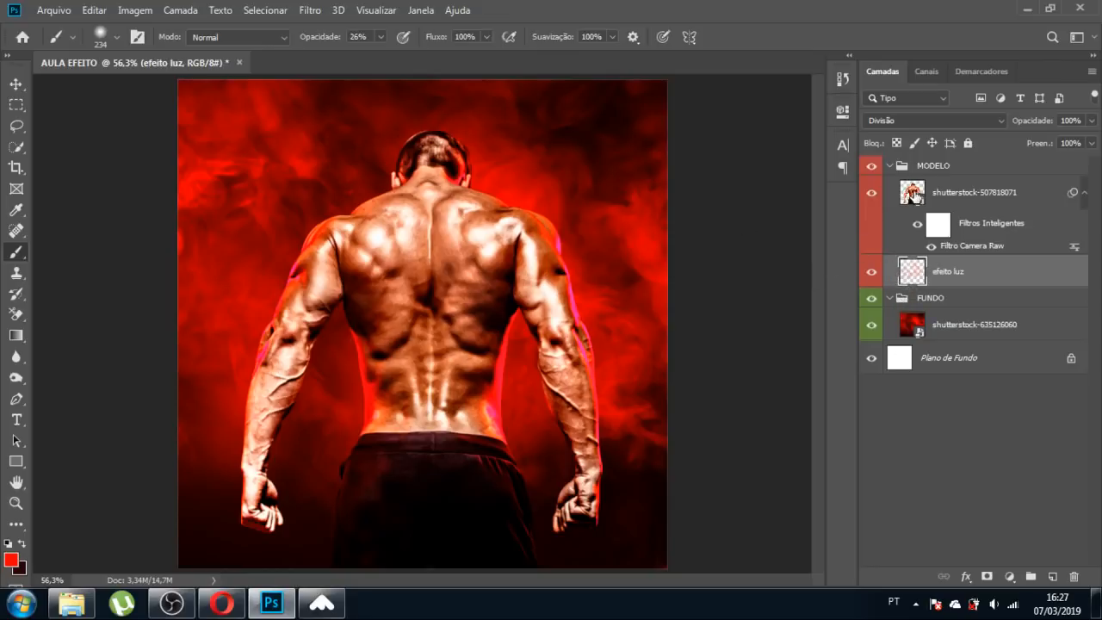
left_click(916, 198, "ctrl")
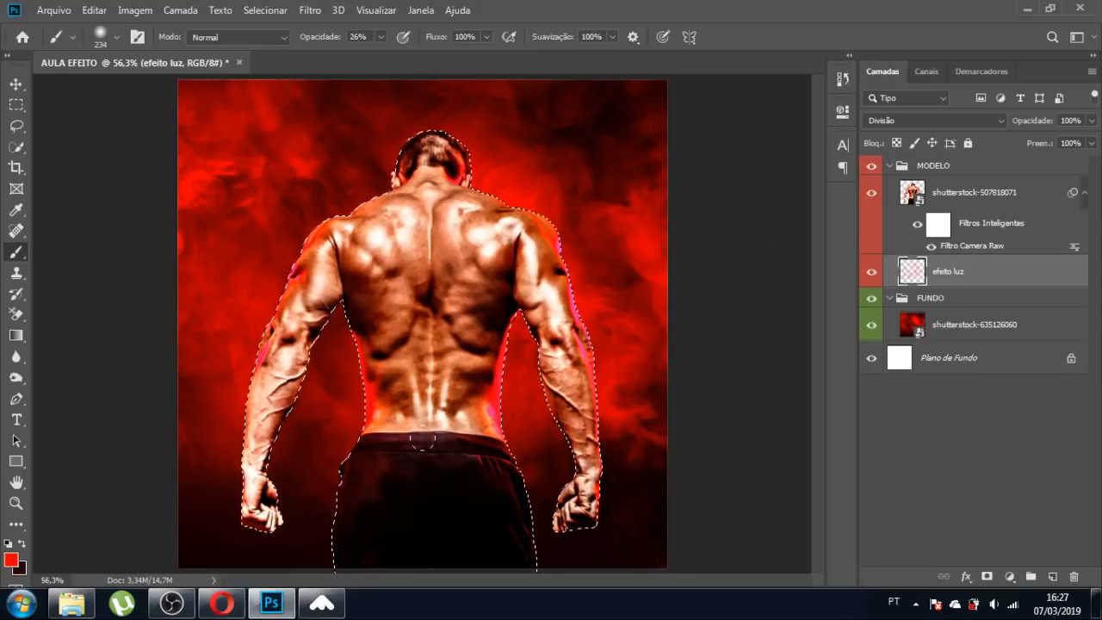
Create Camada 1 above the model photo, loading and then clearing the model's outline selection.
key("ctrl+d")
left_click(913, 193, "ctrl")
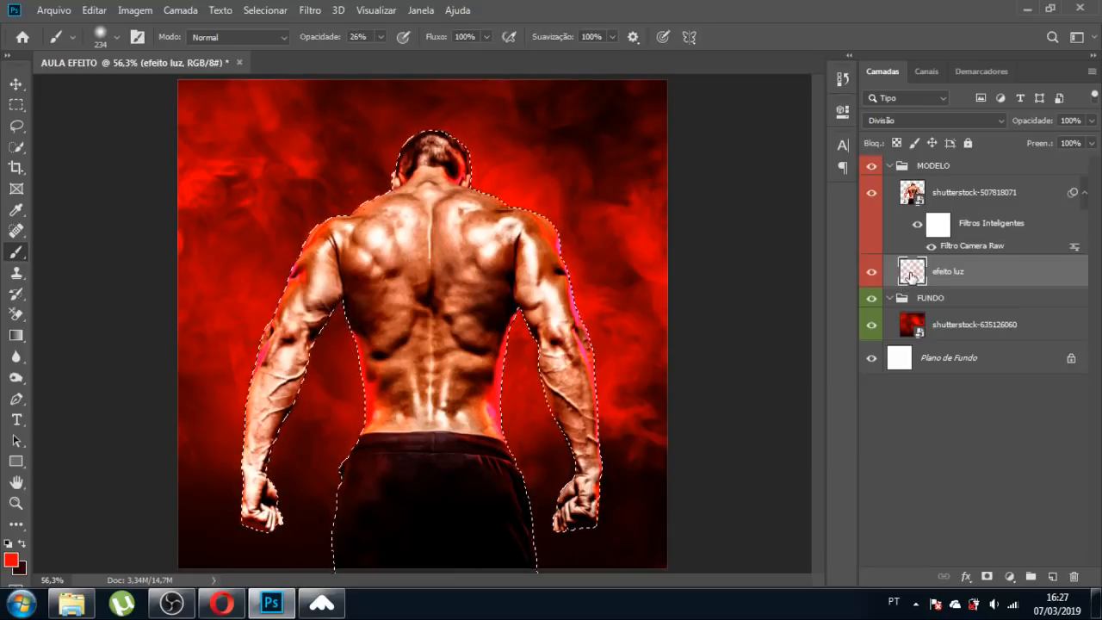
key("ctrl+j")
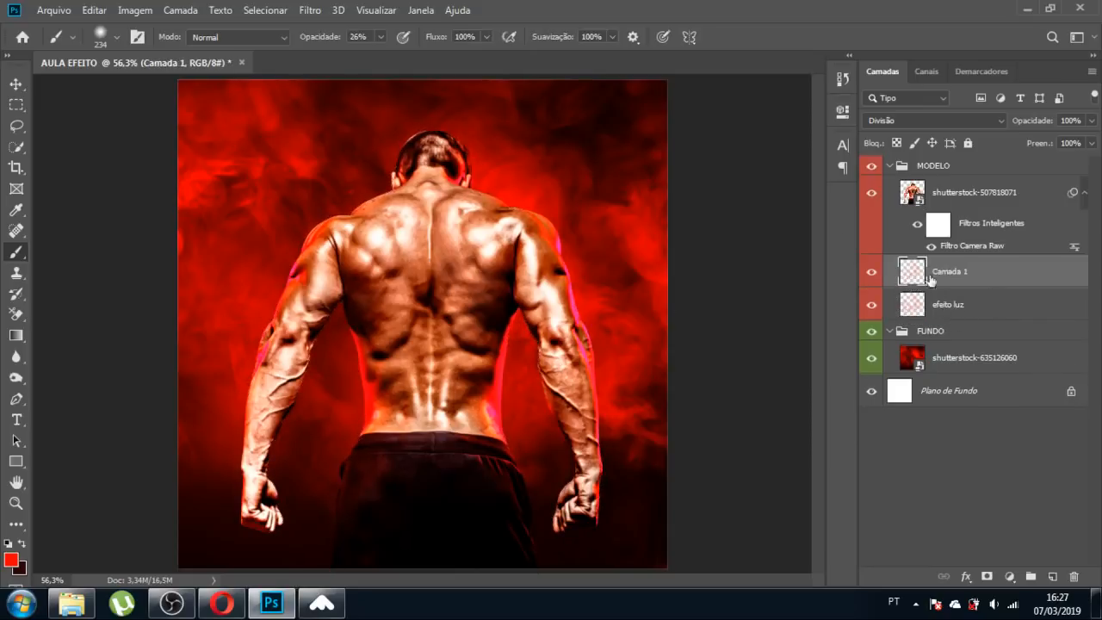
left_click_drag(917, 279, 917, 188)
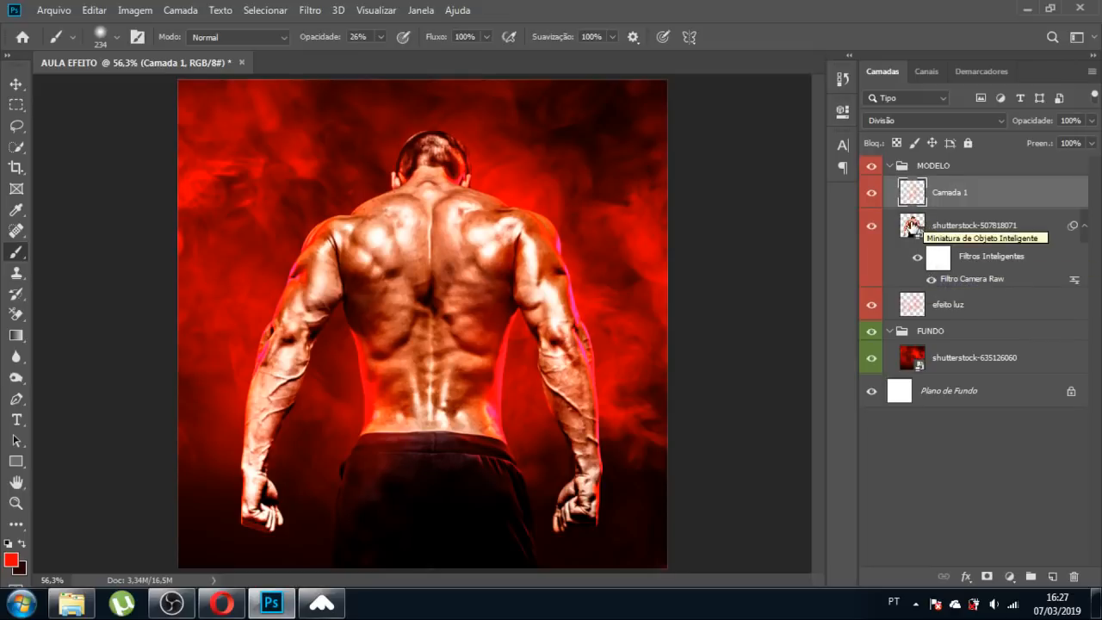
left_click(912, 225, "ctrl")
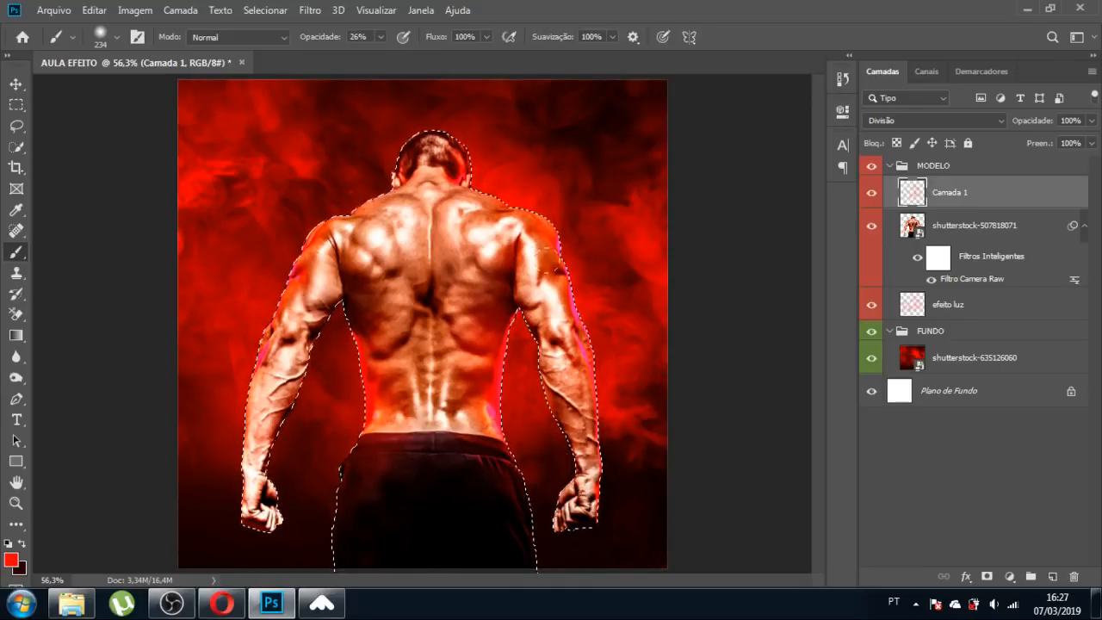
key("ctrl+d")
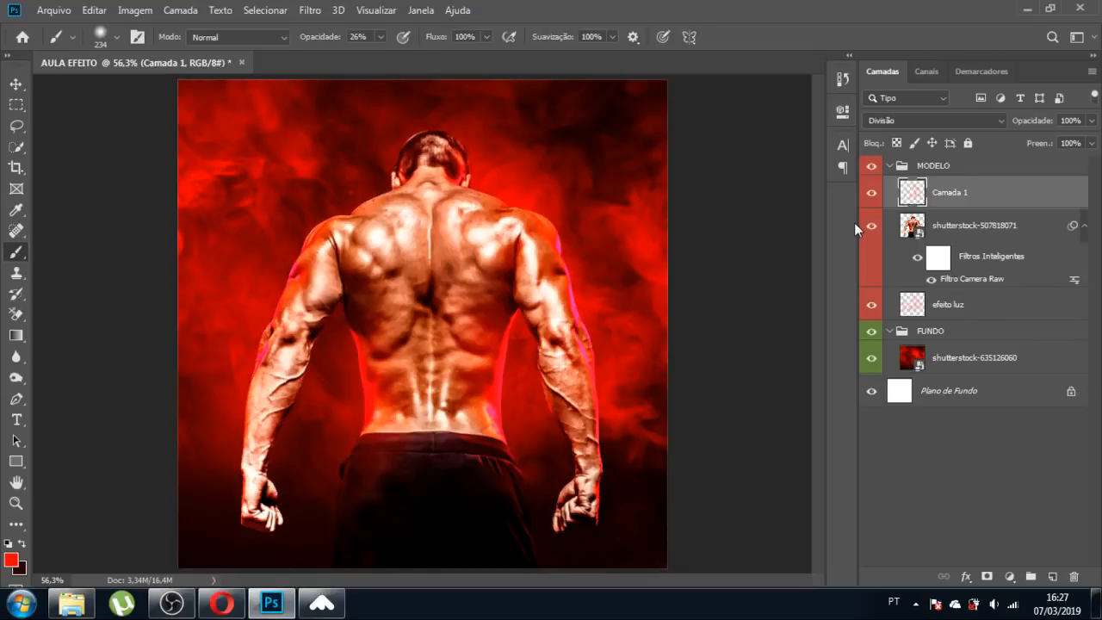
left_click(16, 84)
left_click(82, 228)
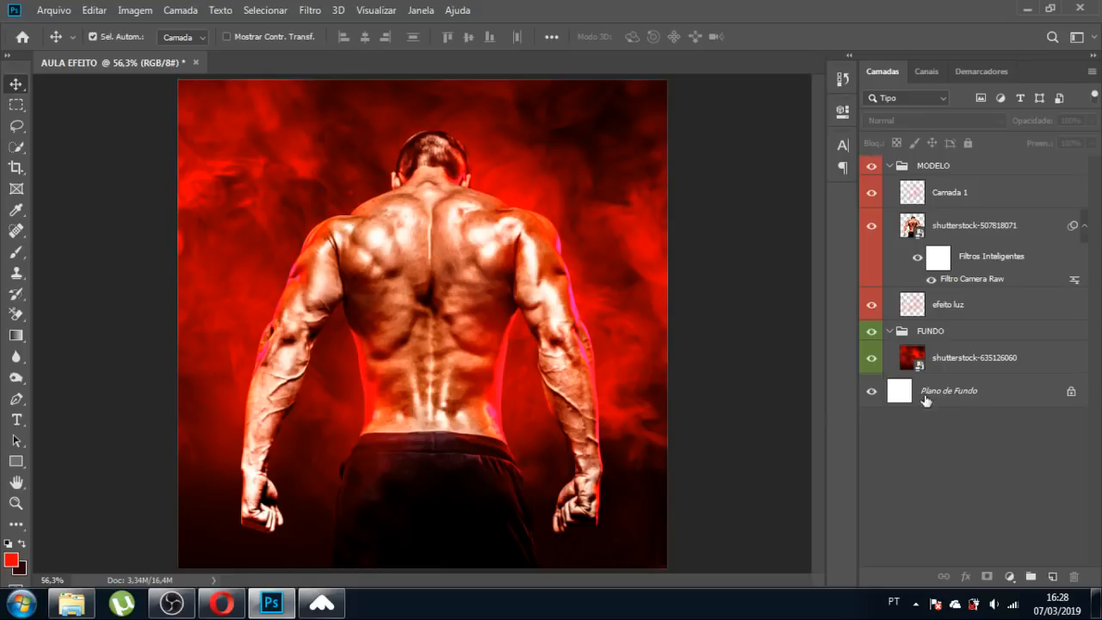
Add a black 000000 solid colour fill layer inside FUNDO beneath the red smoke photo.
left_click(890, 166)
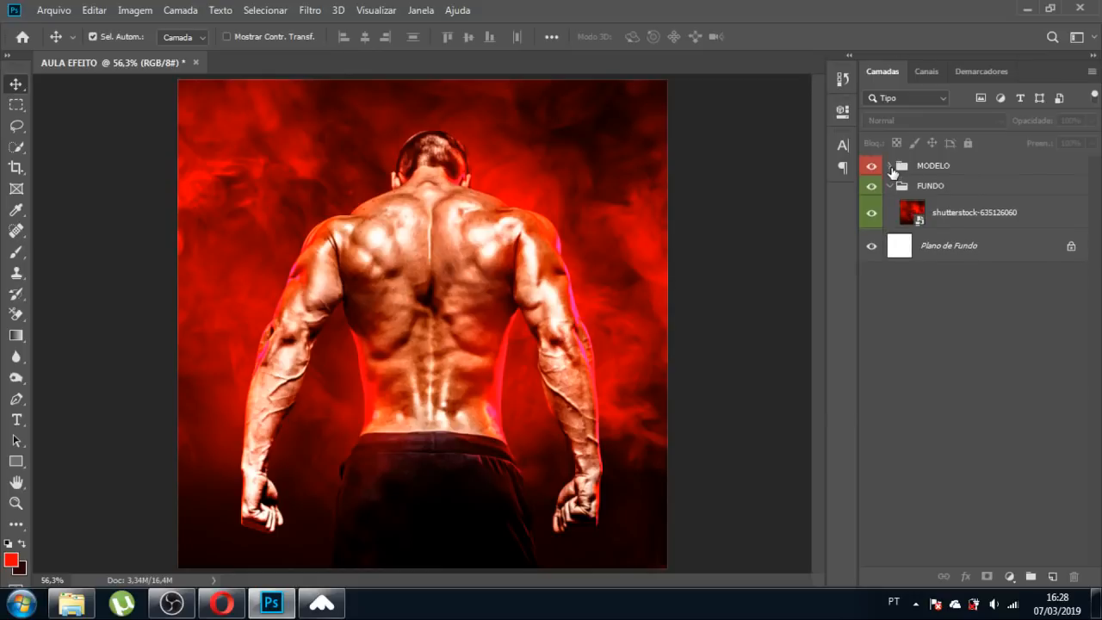
left_click(914, 209)
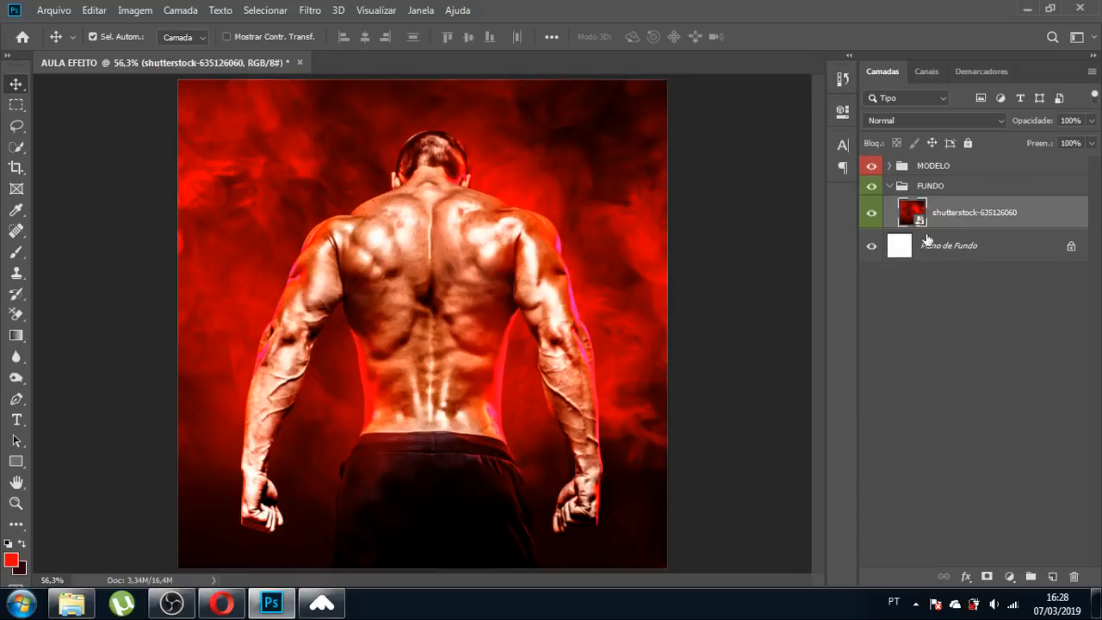
left_click(899, 246)
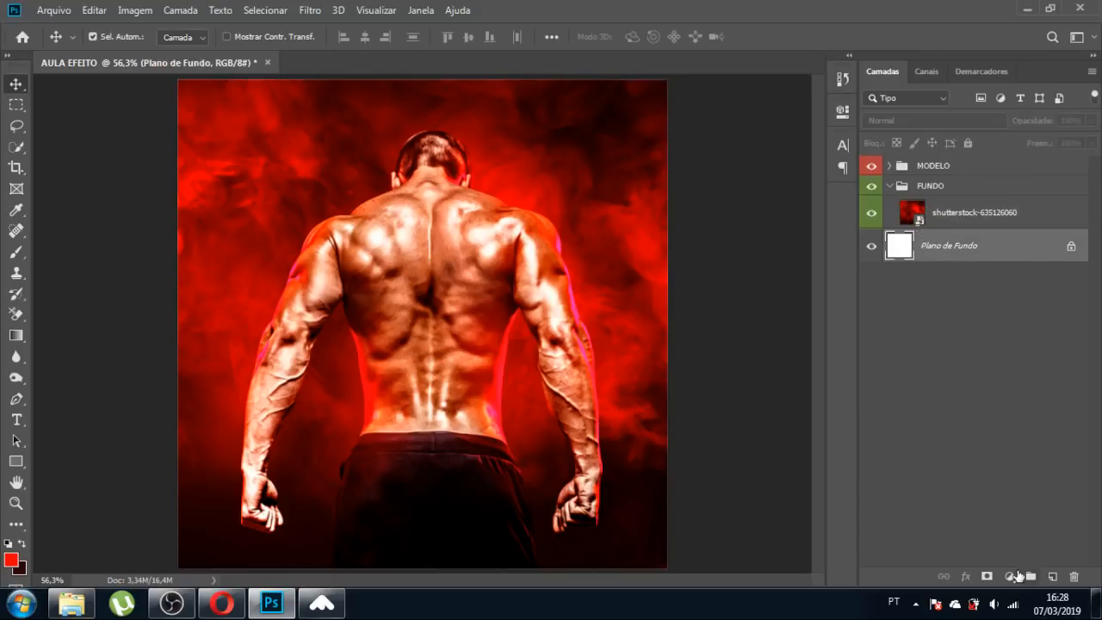
left_click(1009, 576)
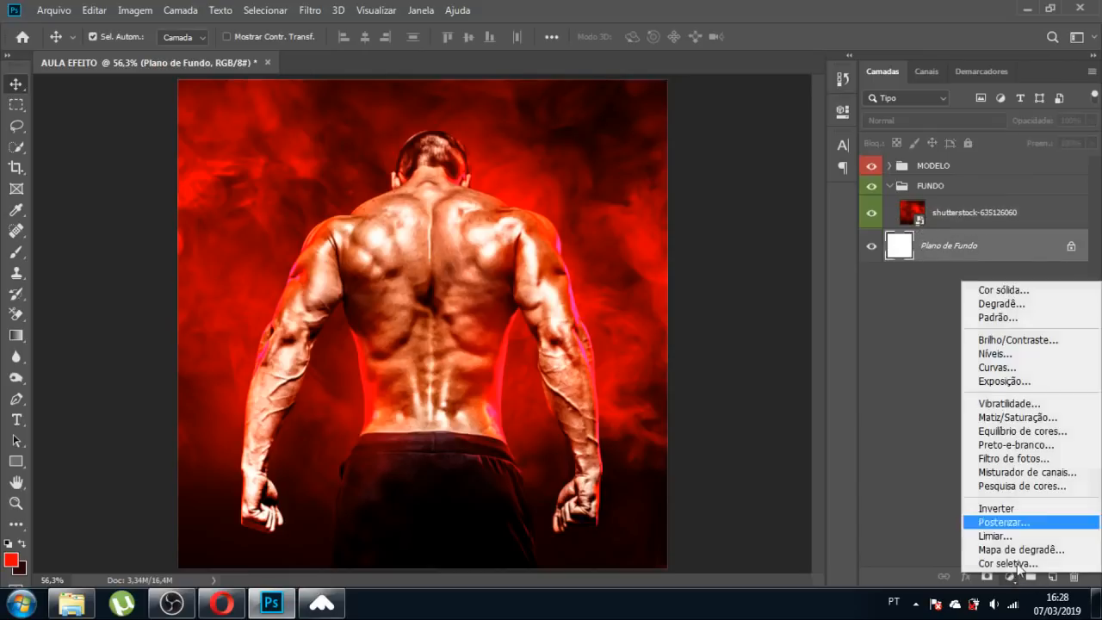
left_click(1058, 291)
type("000000")
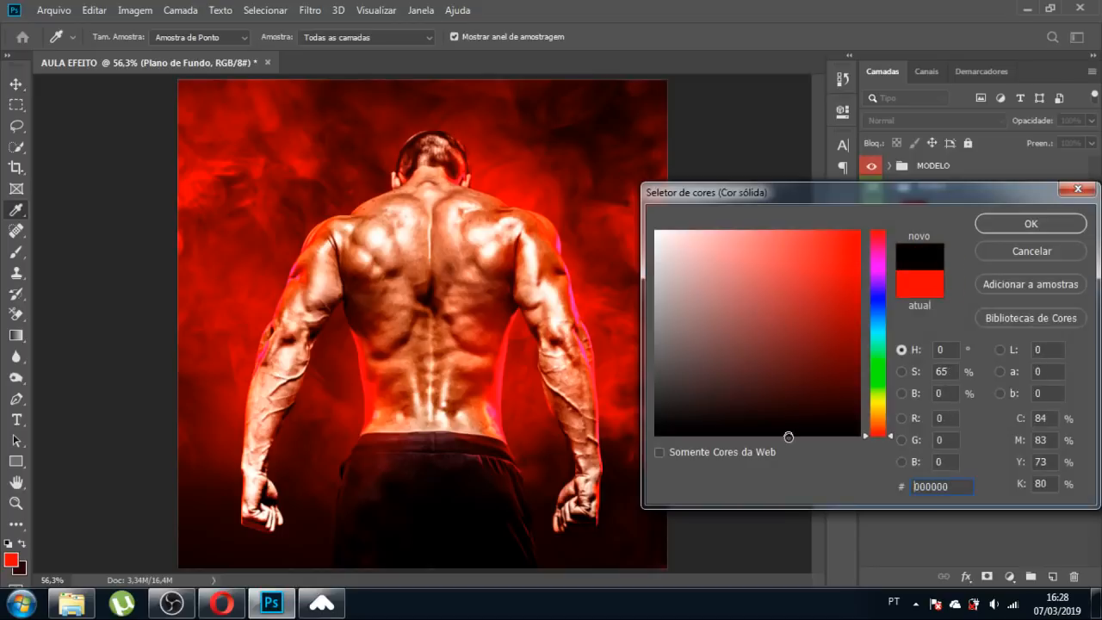
left_click(994, 224)
left_click_drag(895, 248, 903, 226)
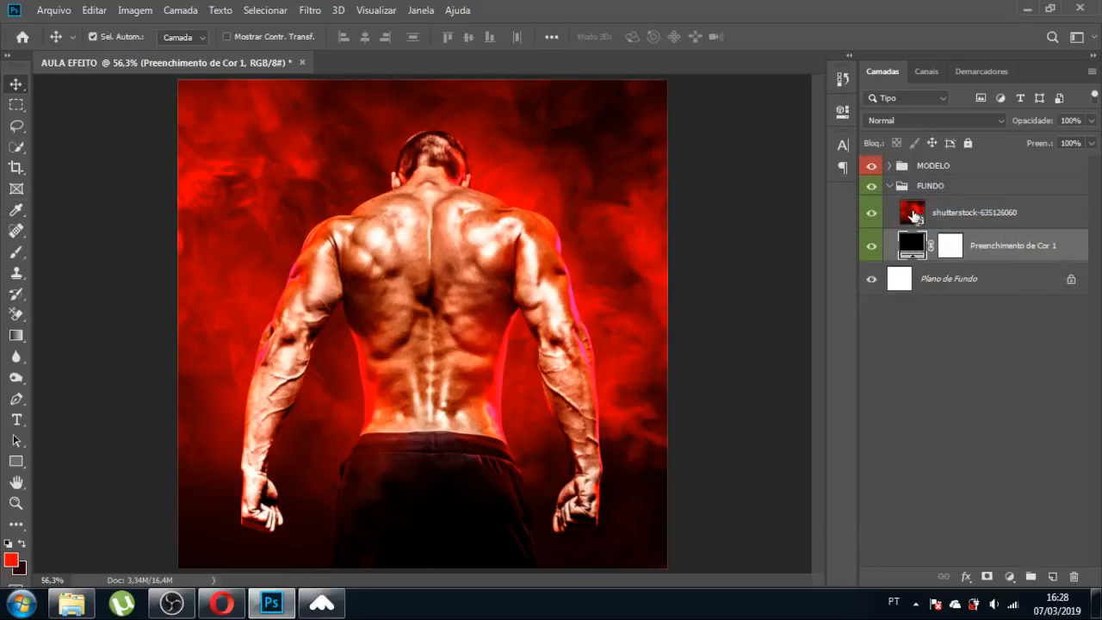
left_click(921, 215)
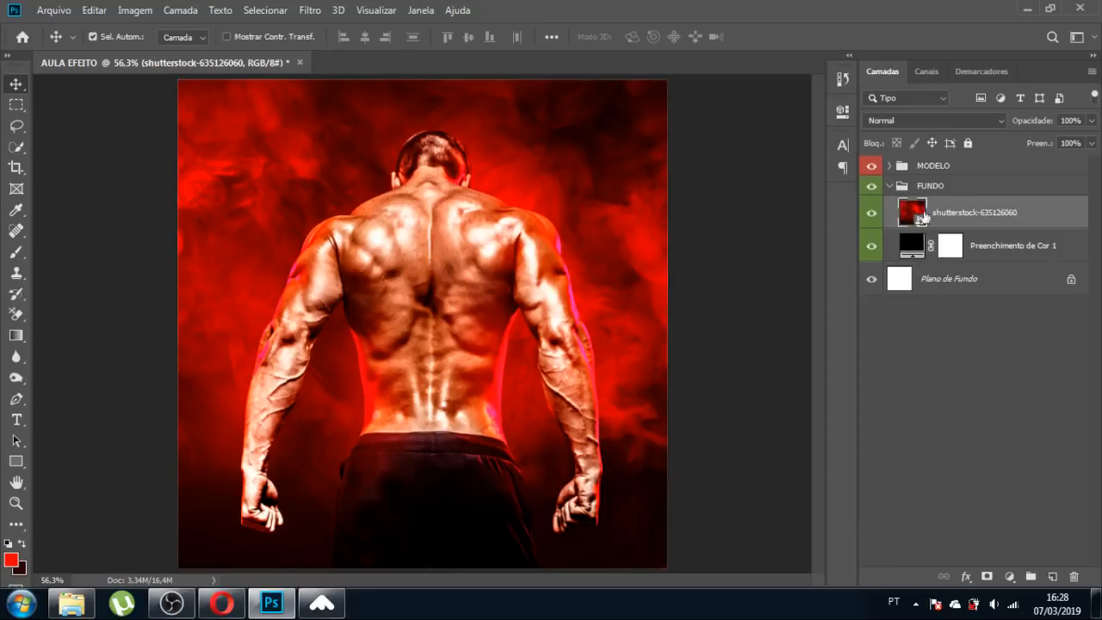
Add a layer mask to the smoke photo and try a downward gradient on it, undoing it.
left_click(988, 576)
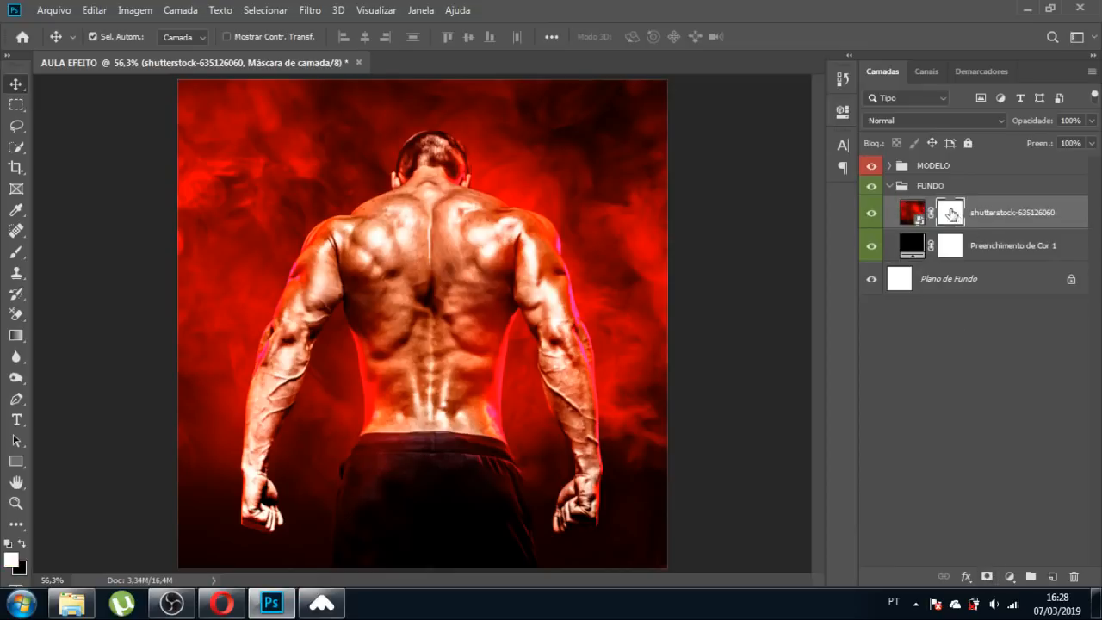
left_click(16, 335)
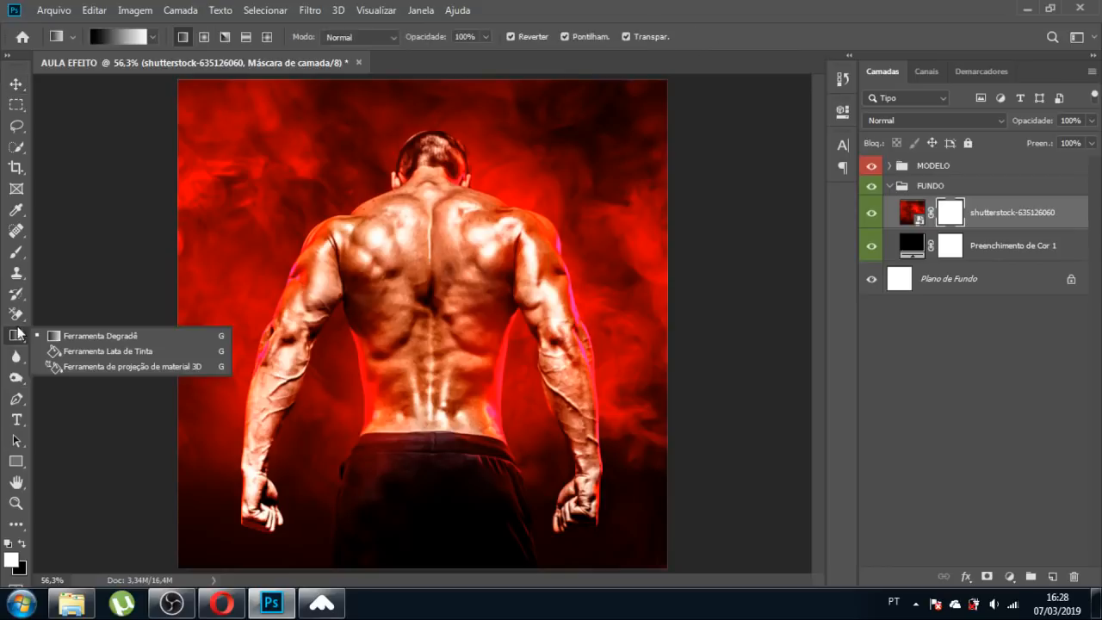
left_click(90, 335)
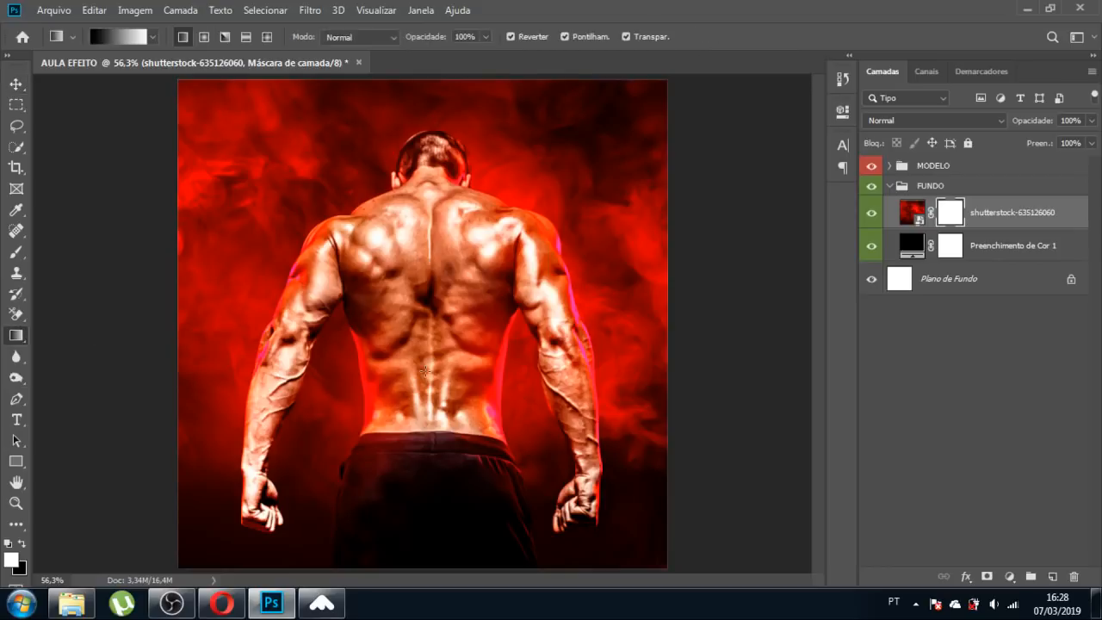
left_click_drag(424, 370, 418, 574)
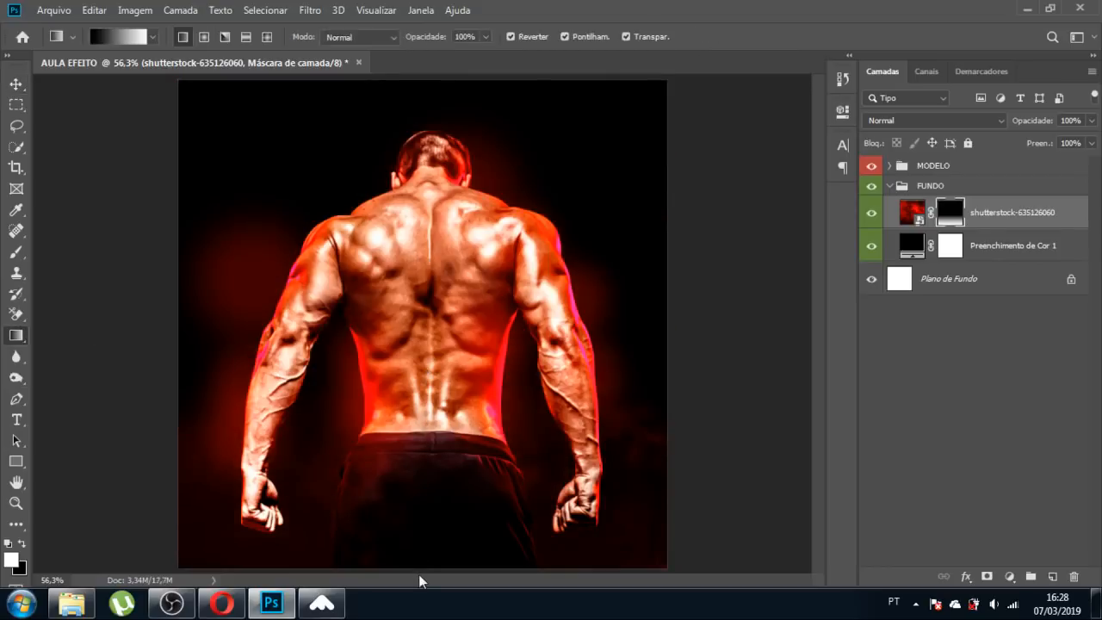
key("ctrl+z")
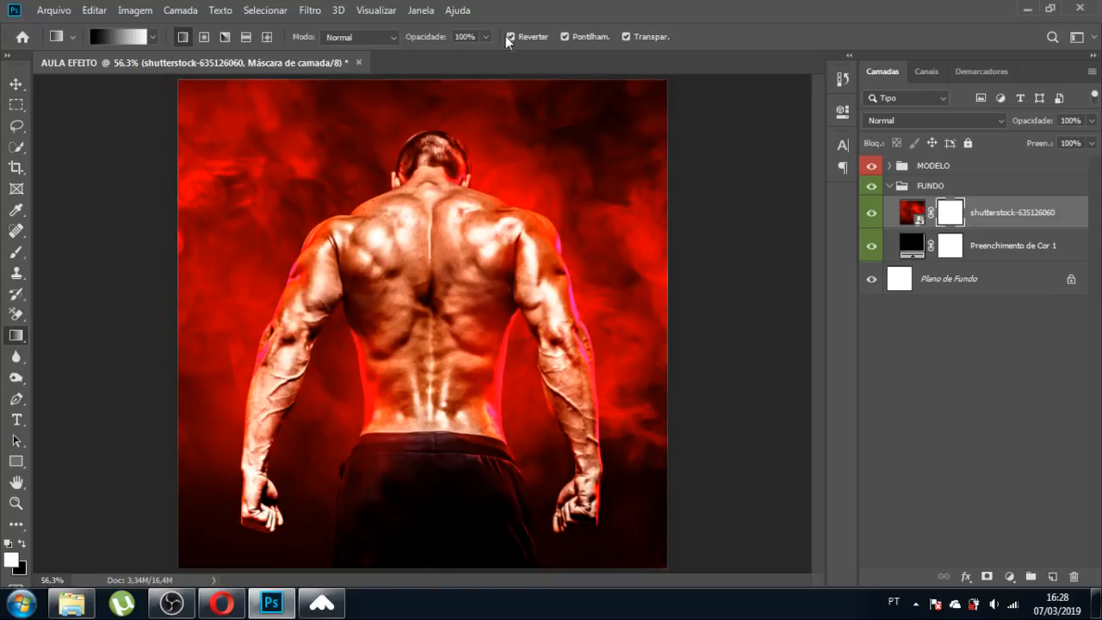
left_click(511, 38)
left_click(509, 37)
Swap colours and fade the smoke mask downward with a 40% opacity gradient, undoing other trials.
key("v")
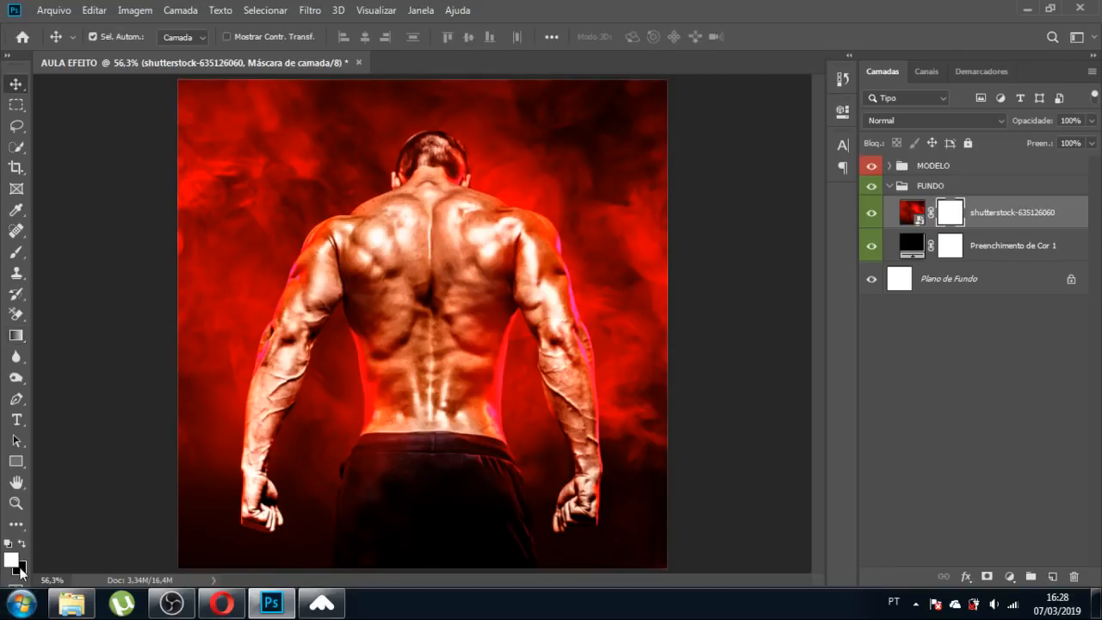
key("x")
left_click(16, 335)
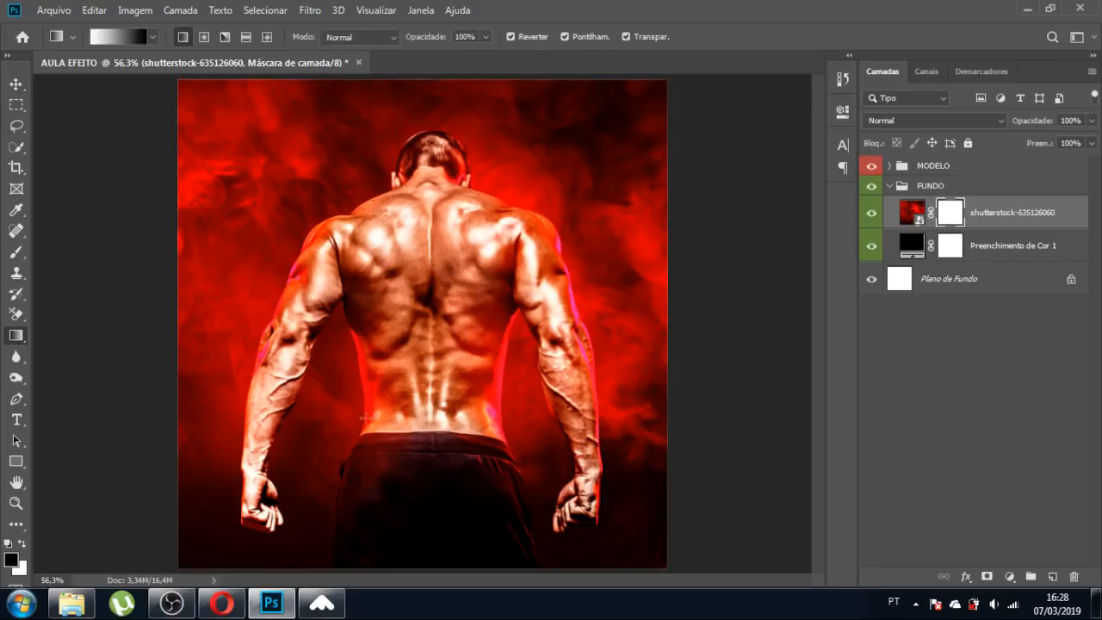
left_click_drag(422, 350, 412, 579)
key("ctrl+z")
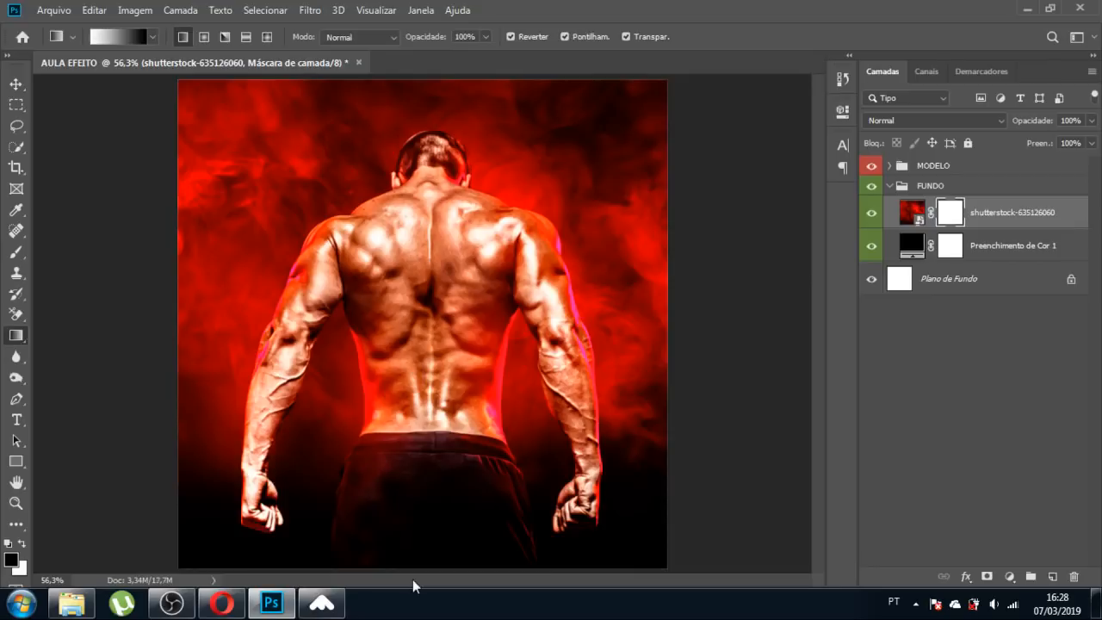
left_click_drag(452, 284, 449, 616)
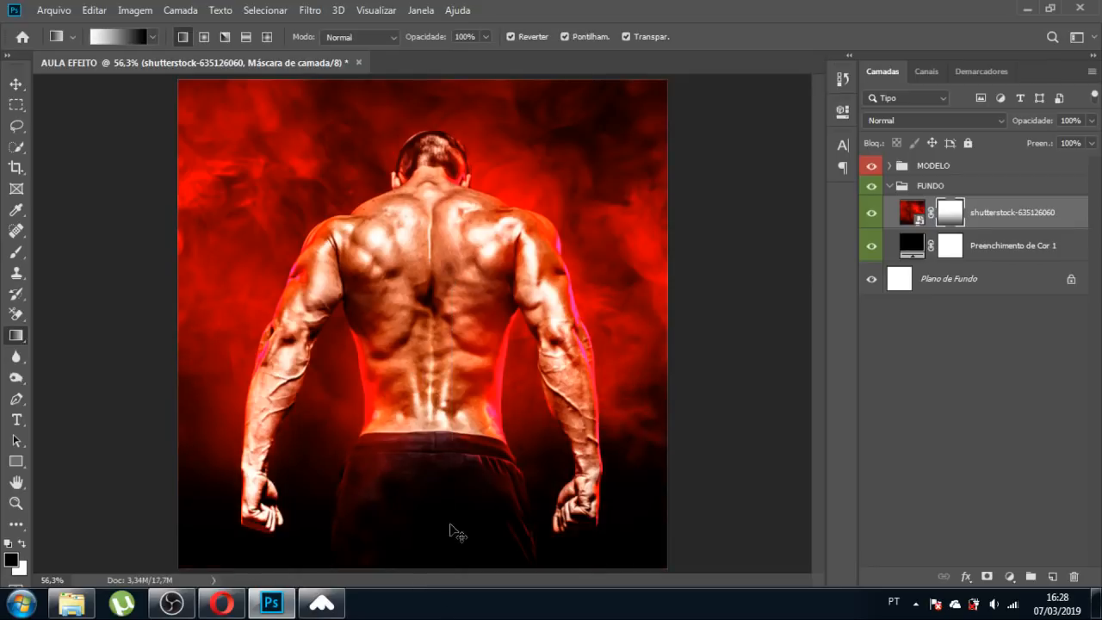
key("ctrl+z")
left_click_drag(486, 37, 441, 56)
left_click_drag(423, 363, 428, 561)
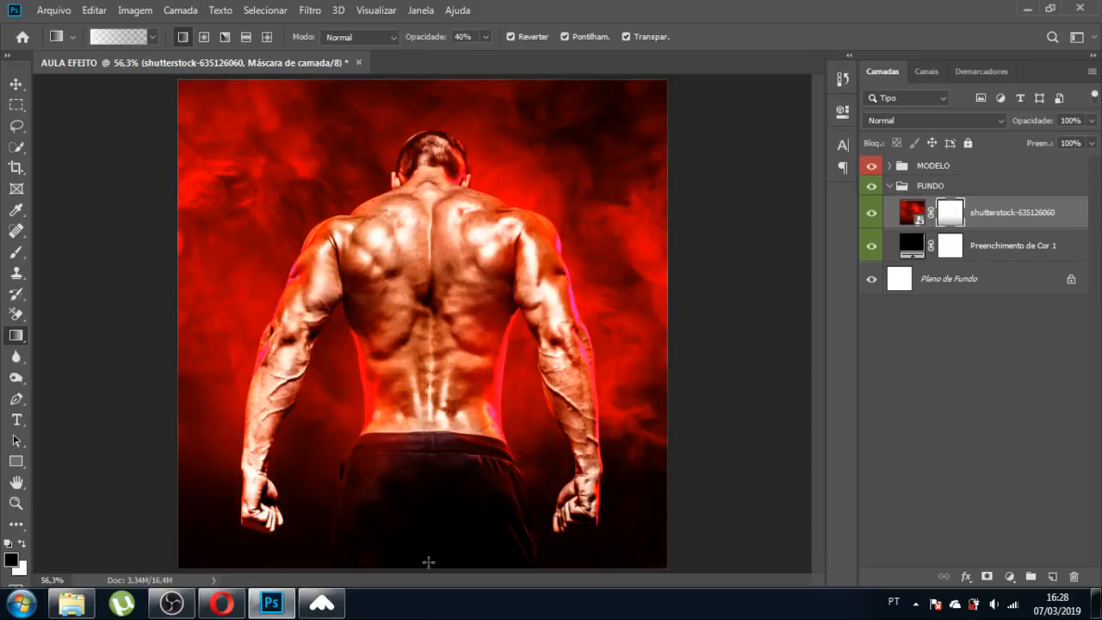
left_click_drag(462, 262, 467, 470)
key("ctrl+z")
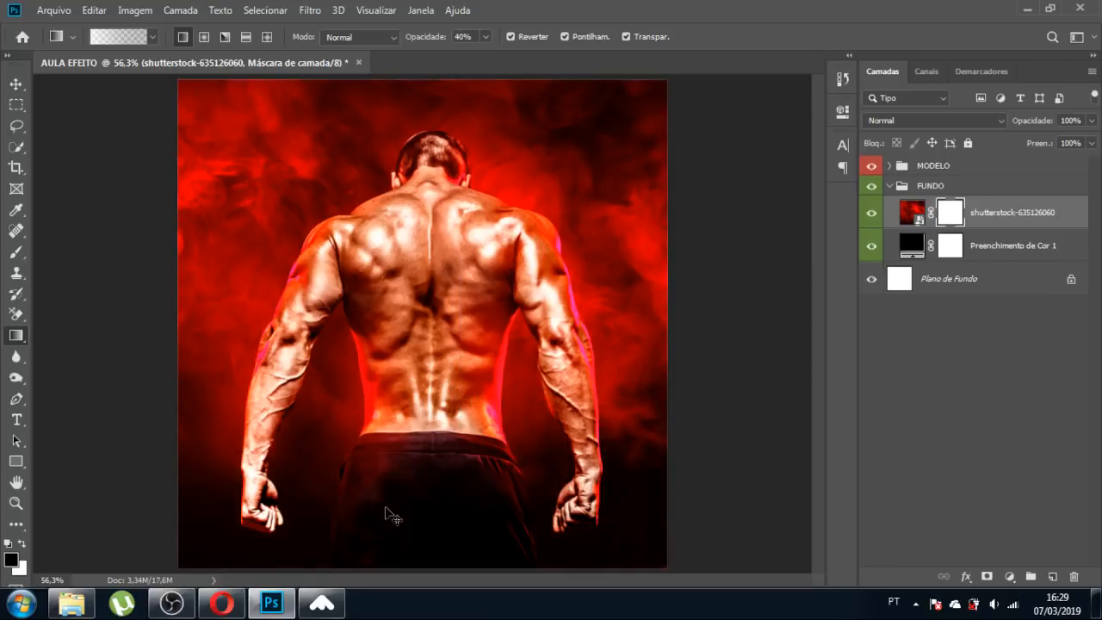
left_click(14, 83)
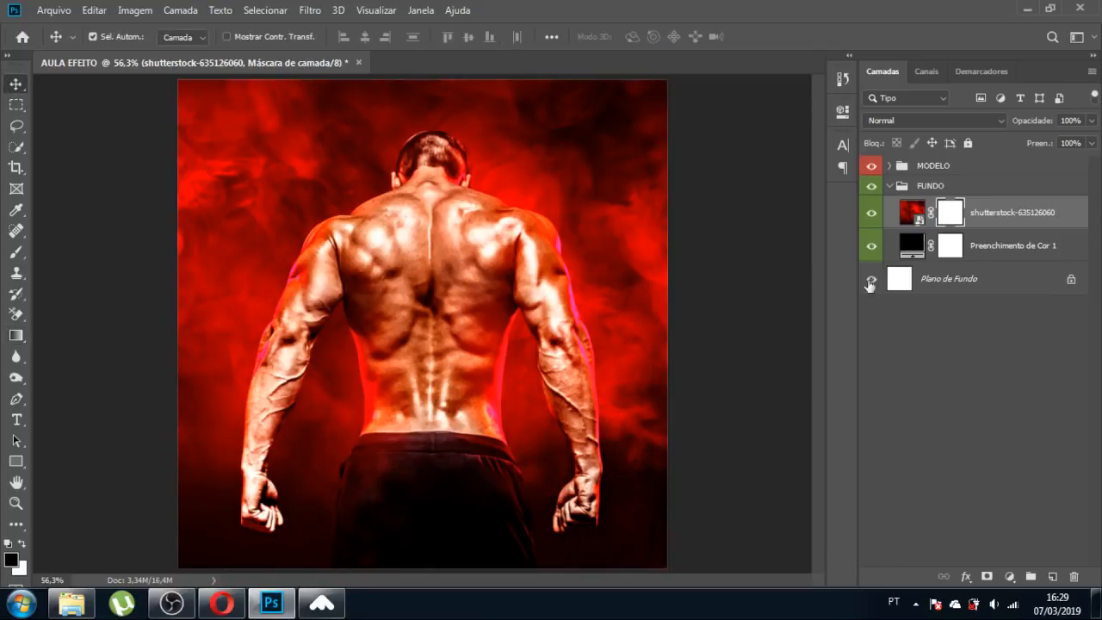
With MODELO selected, create a text layer with the name near the waistband.
left_click(895, 187)
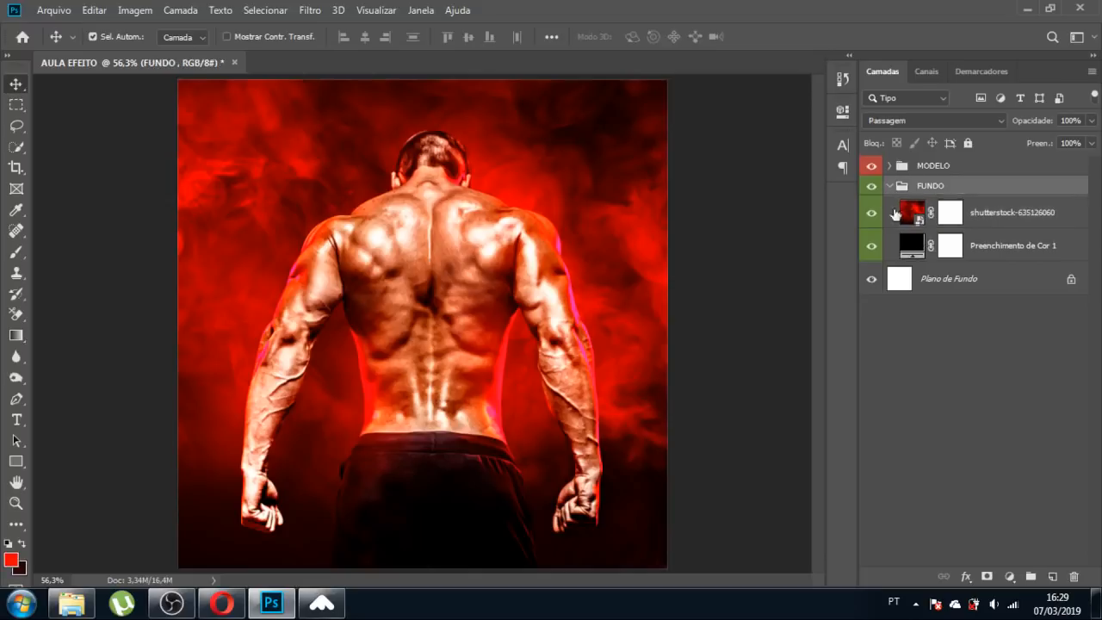
left_click(920, 166)
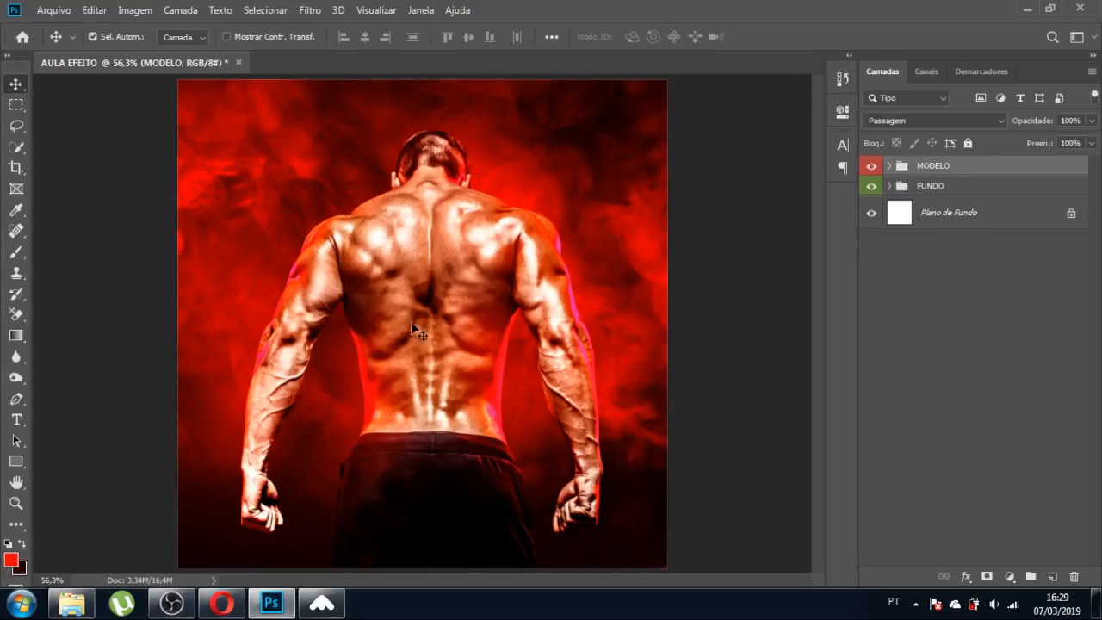
left_click(17, 420)
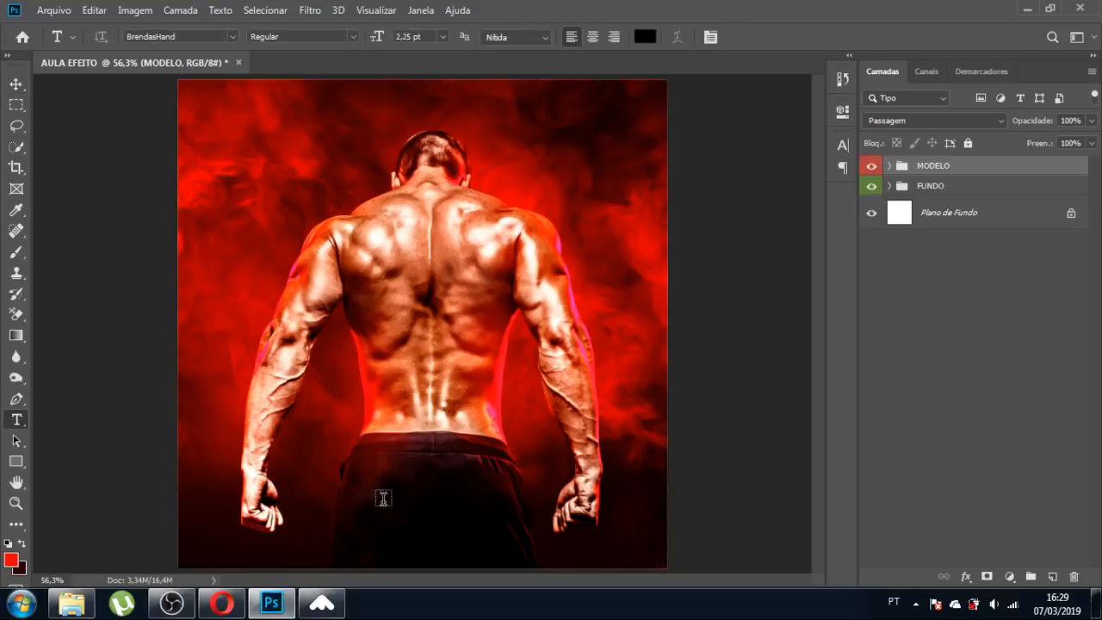
left_click(383, 499)
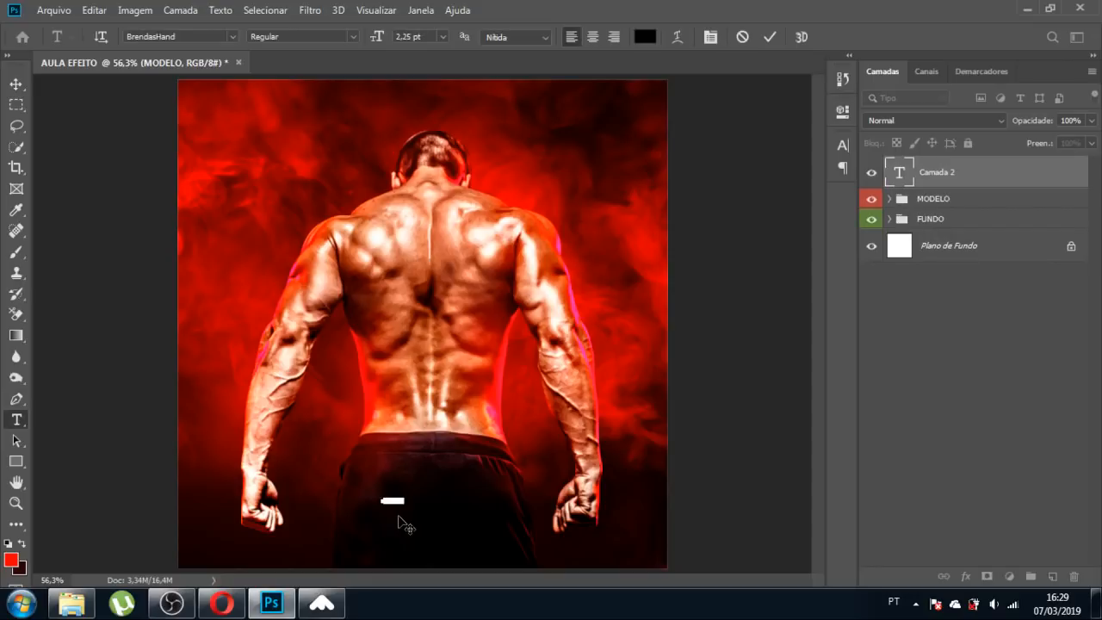
key("BackSpace")
left_click(20, 84)
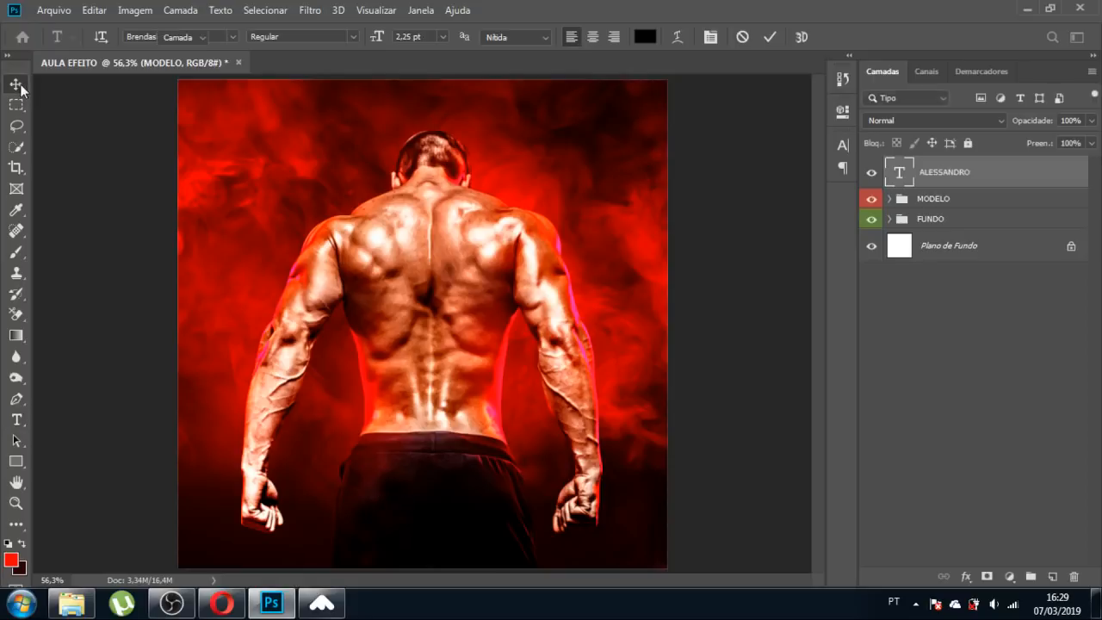
Scale the name to about 1319% over the waistband and duplicate it onto the lower back.
key("ctrl+t")
left_click_drag(407, 495, 610, 383)
left_click_drag(520, 468, 452, 491)
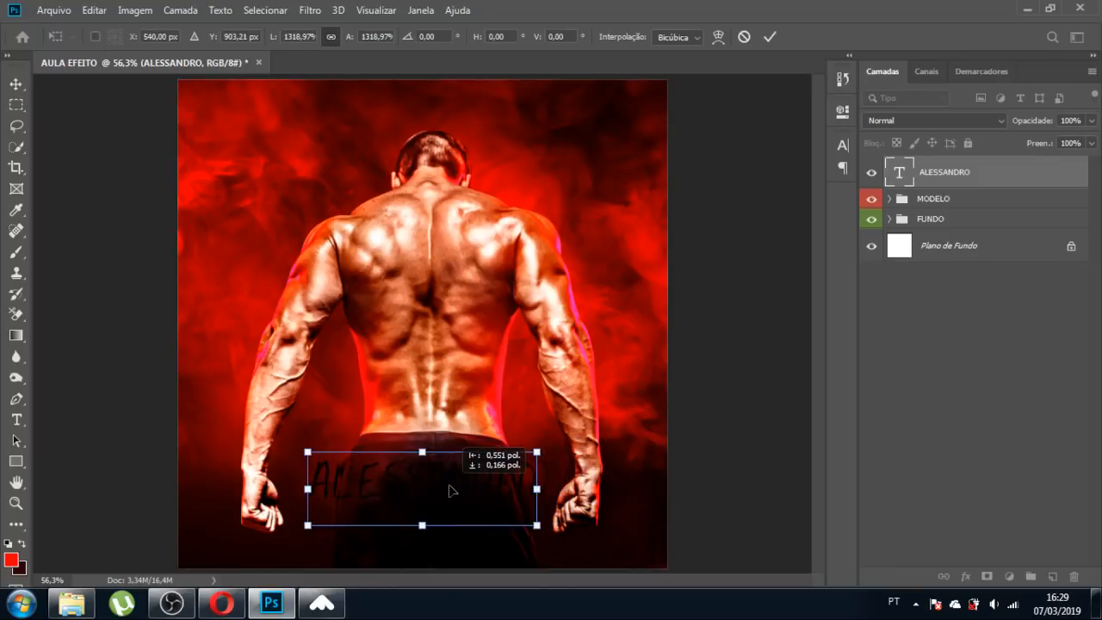
key("Return")
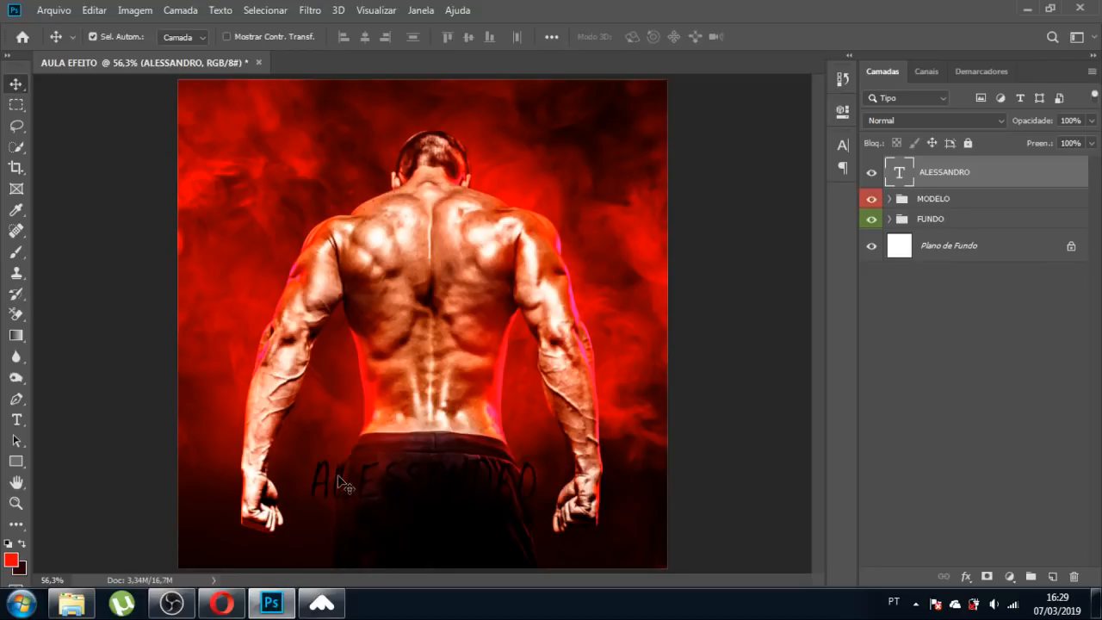
left_click_drag(341, 474, 349, 389)
Hide the duplicate name layer and bring up Character settings for the original title.
left_click(871, 176)
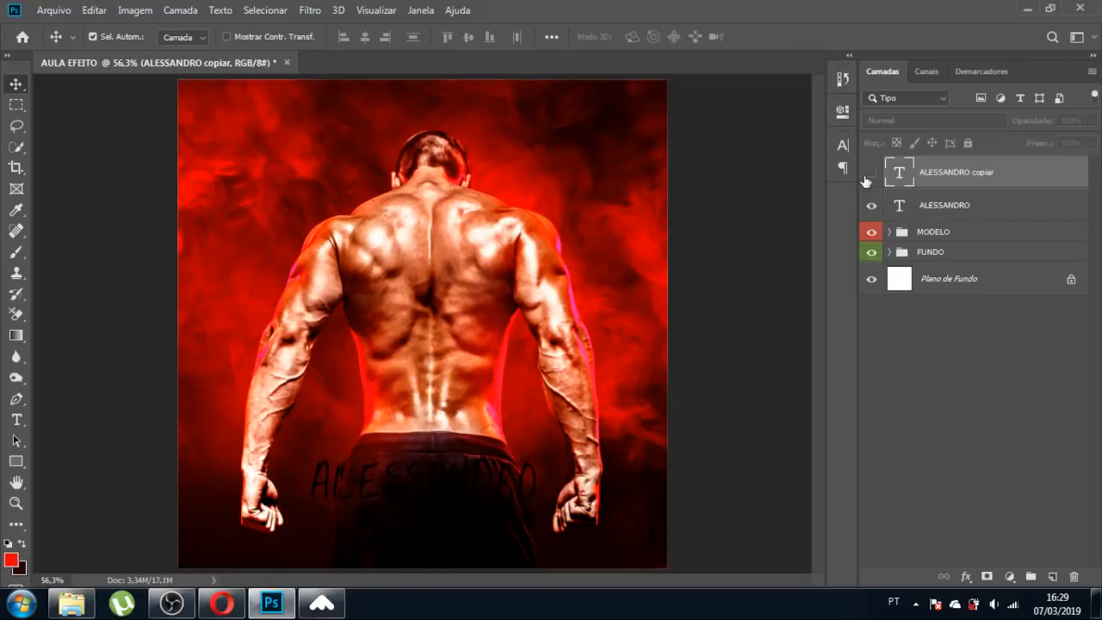
left_click(401, 488)
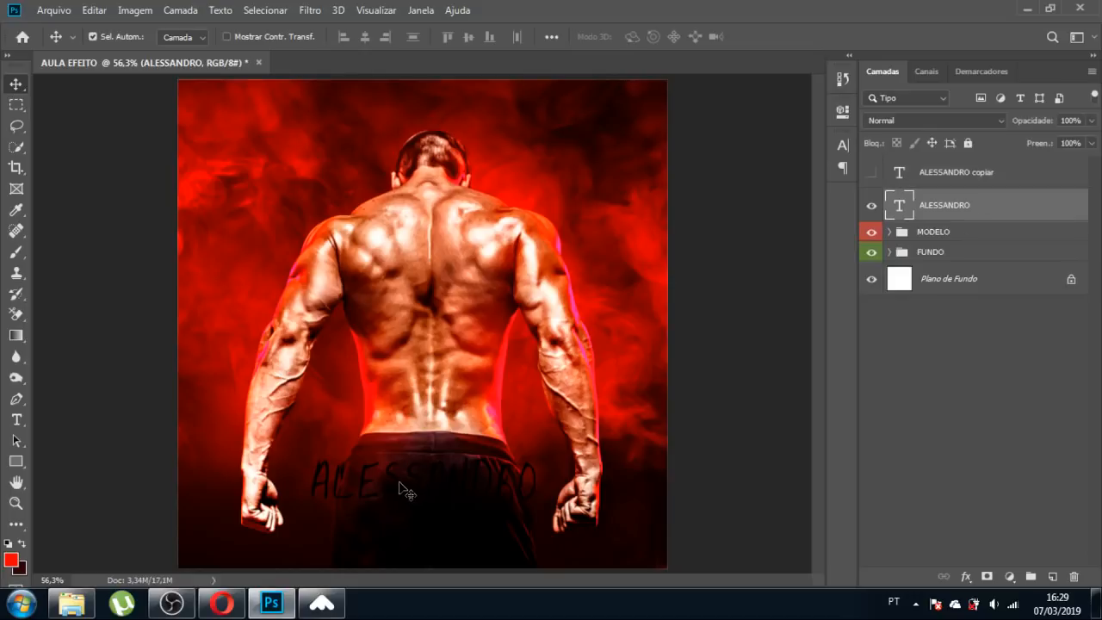
left_click(842, 147)
left_click(842, 147)
left_click(841, 148)
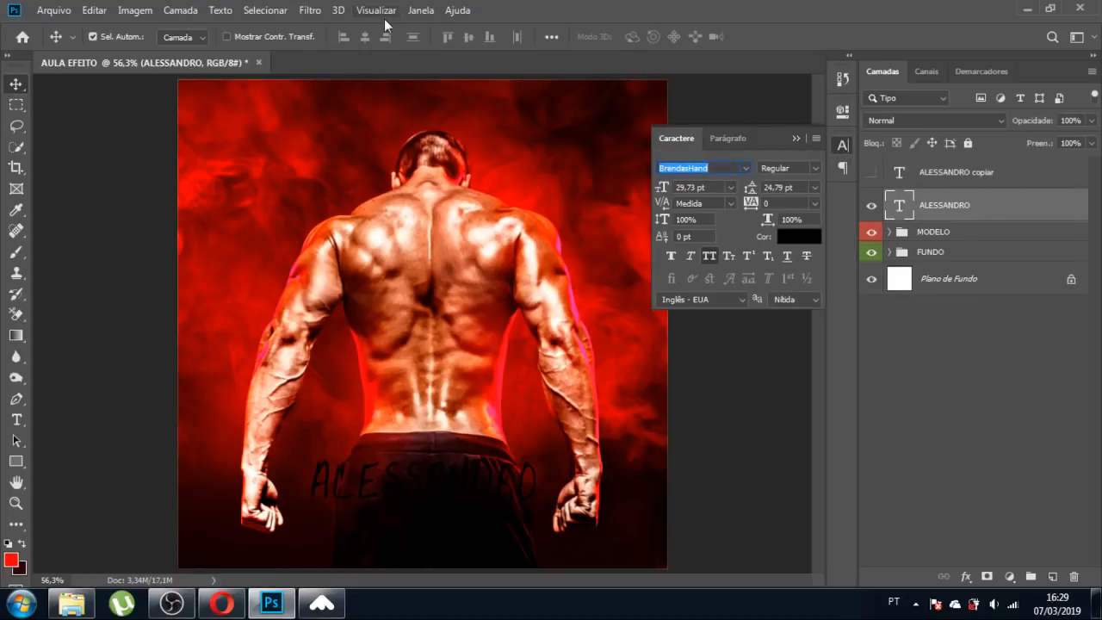
left_click(419, 12)
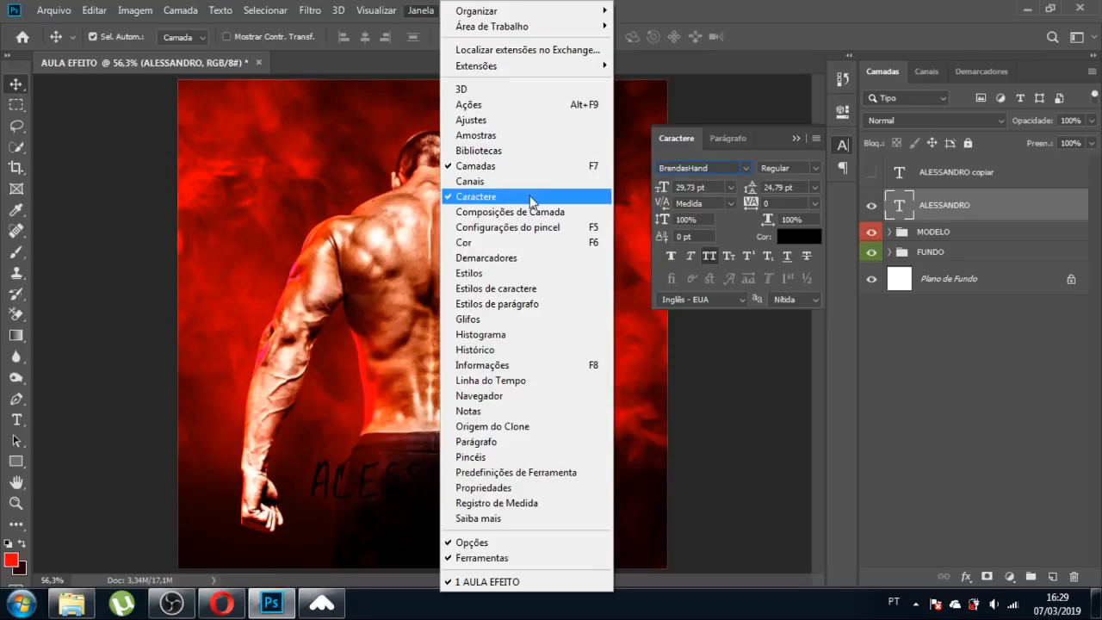
left_click(771, 136)
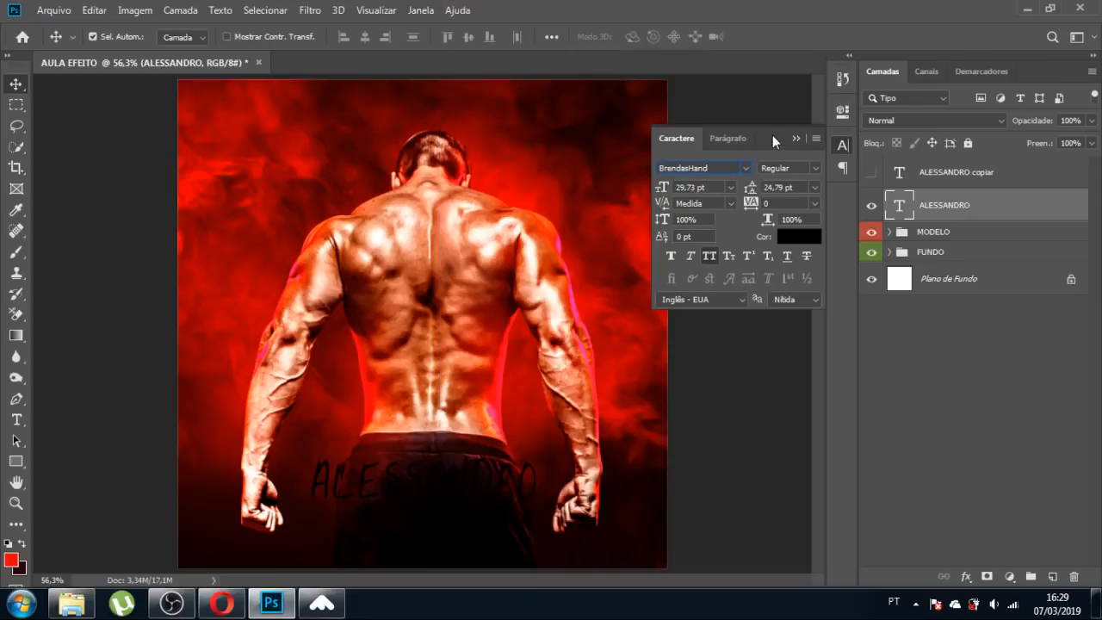
Make the title white #ffffff in Blocklyn Grunge Regular and shift it slightly left.
left_click(801, 239)
left_click(714, 255)
left_click_drag(713, 256, 647, 212)
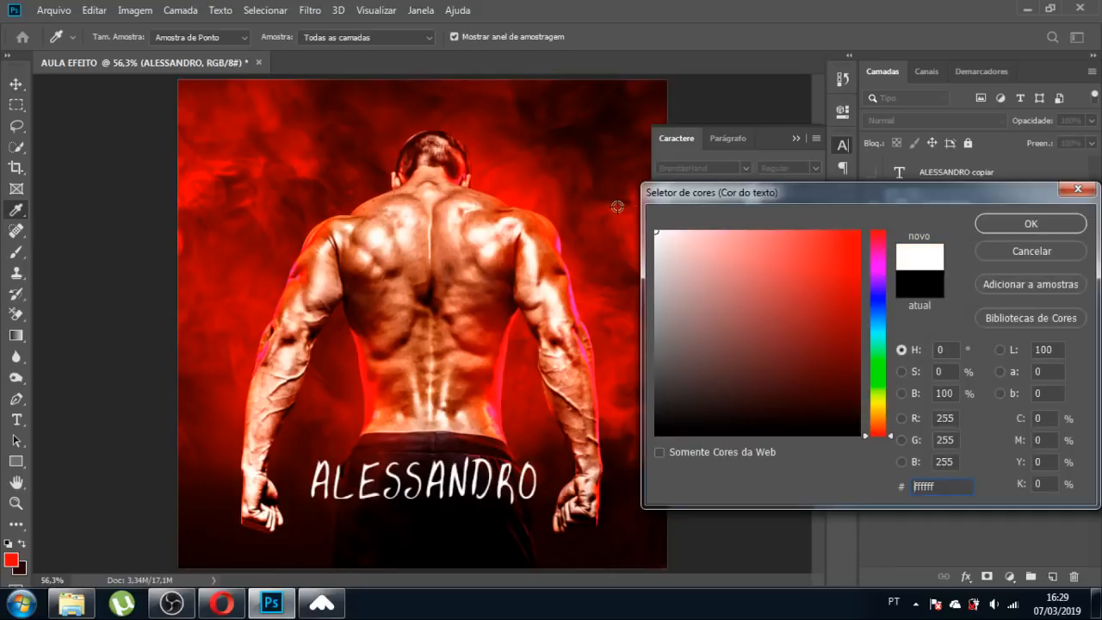
left_click(1027, 217)
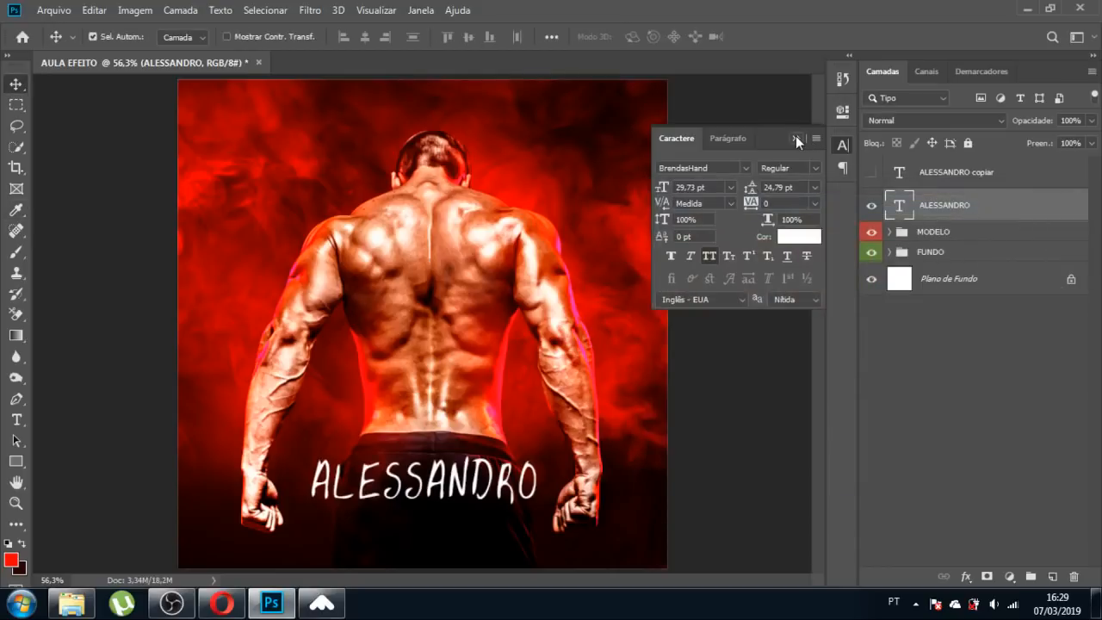
left_click(724, 170)
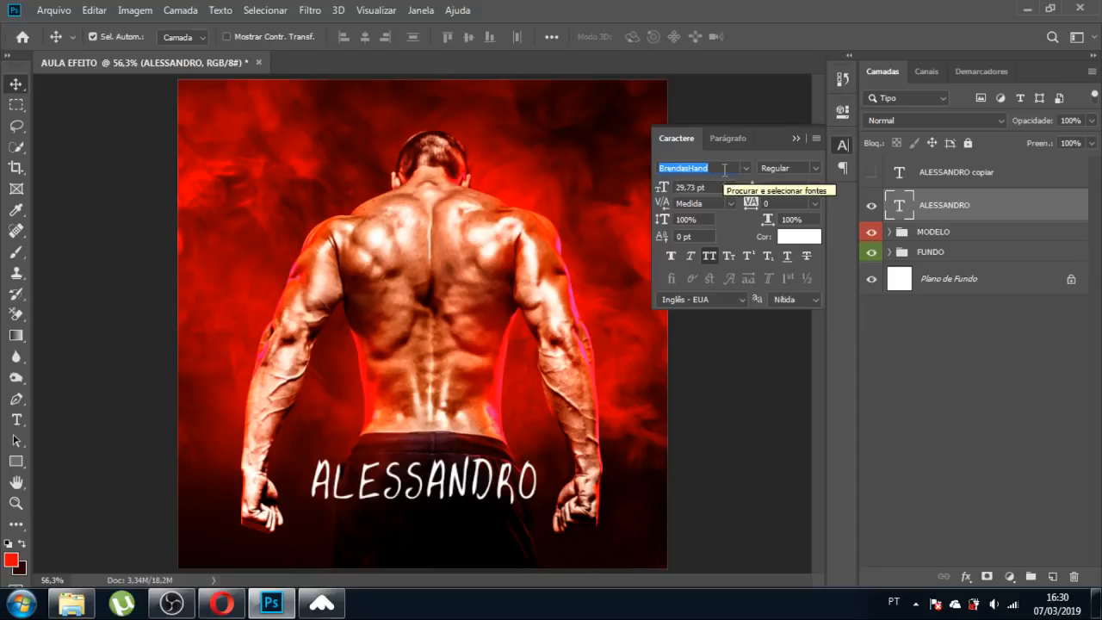
type("BLO")
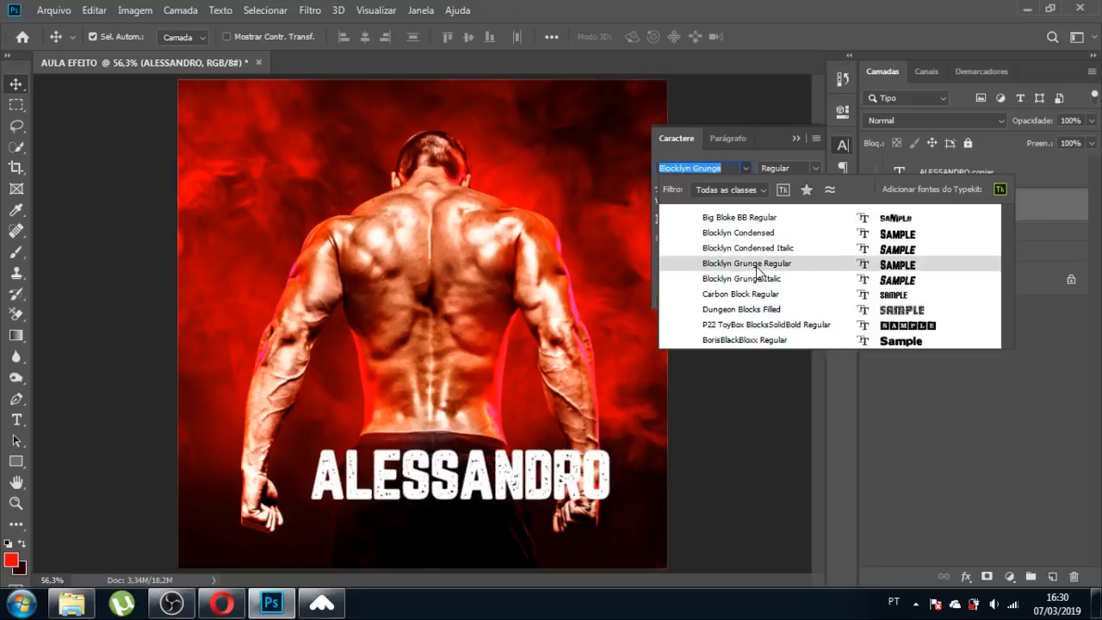
left_click(754, 263)
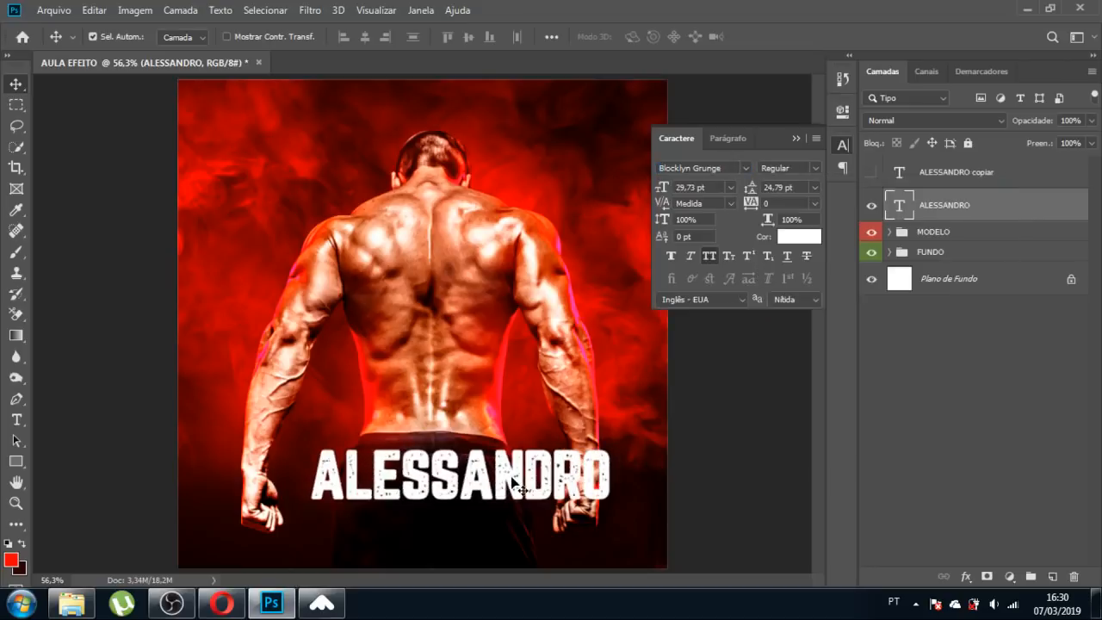
left_click_drag(521, 489, 491, 488)
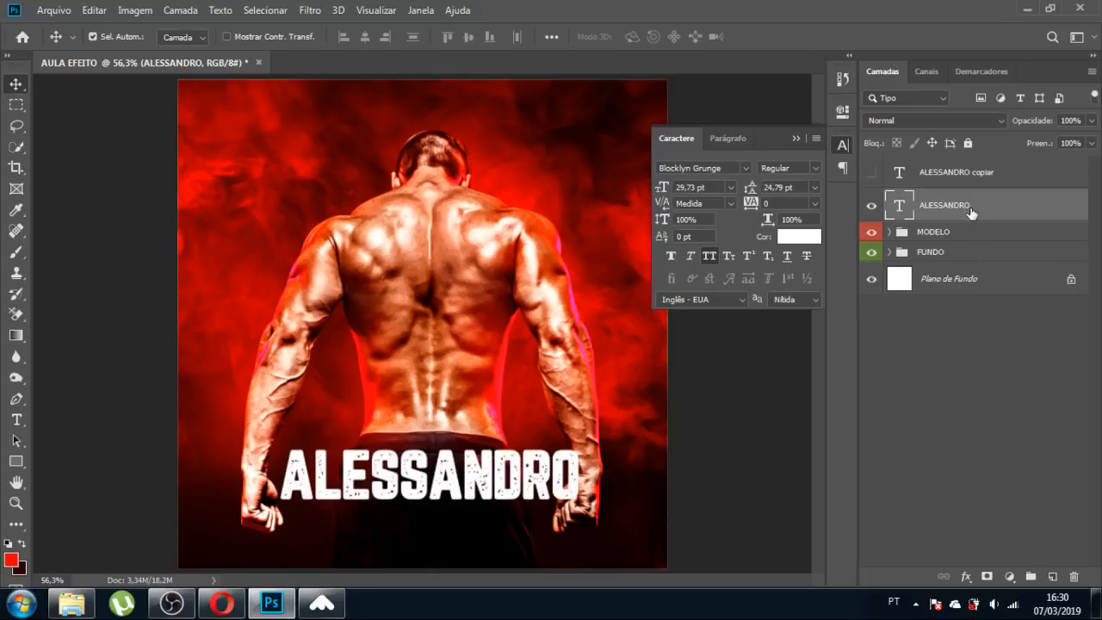
Centre the name title horizontally, nudge it up, and Alt-drag a duplicate just beneath it.
left_click(995, 282, "ctrl")
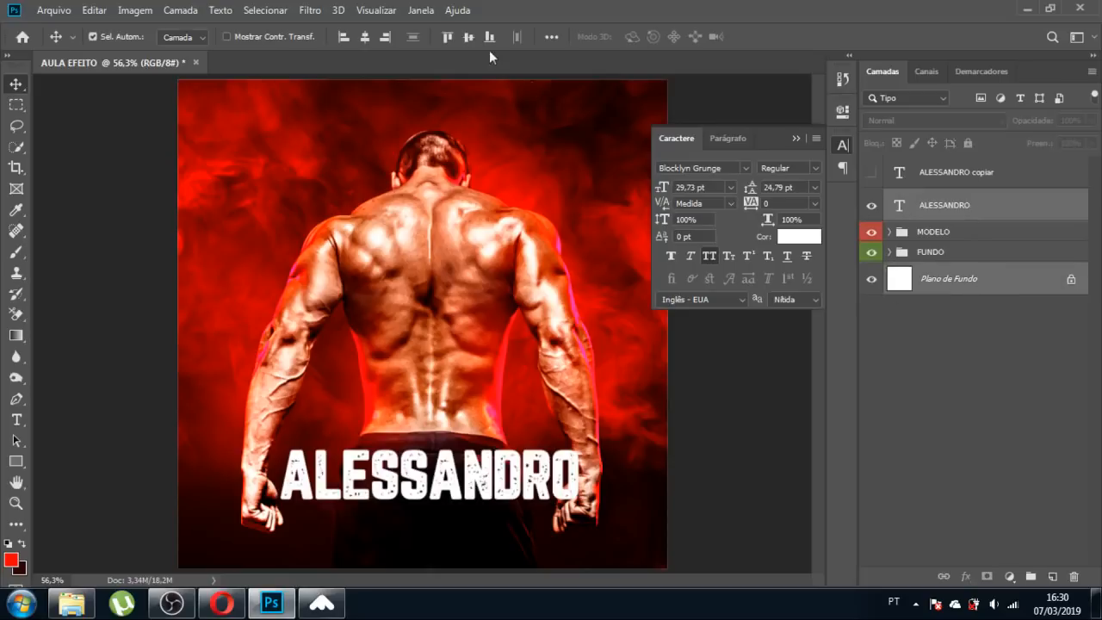
left_click(364, 38)
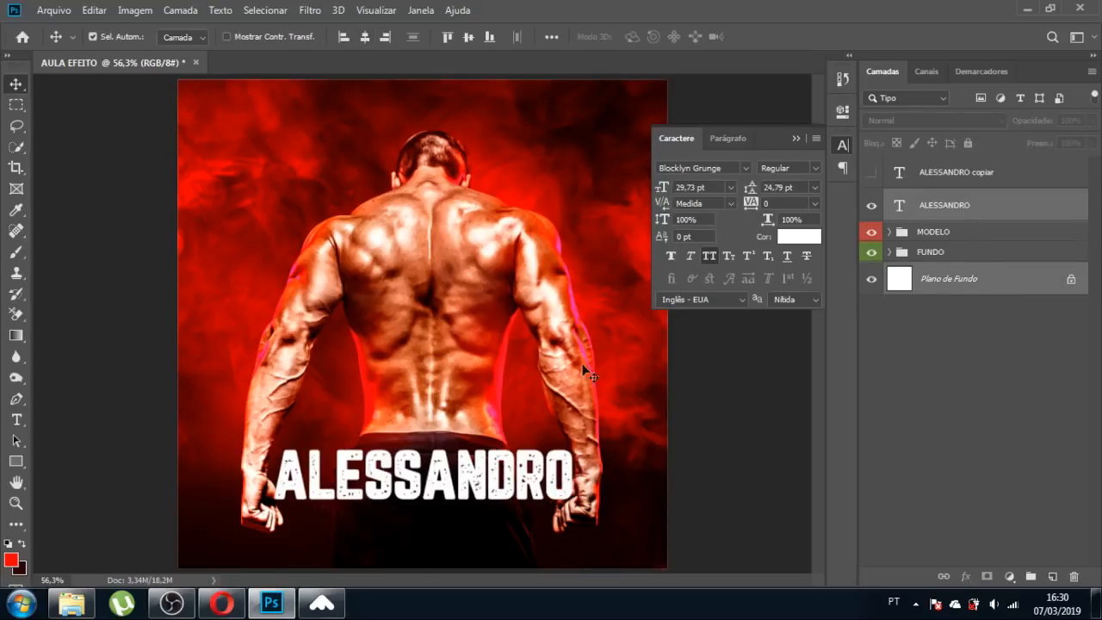
left_click(746, 425)
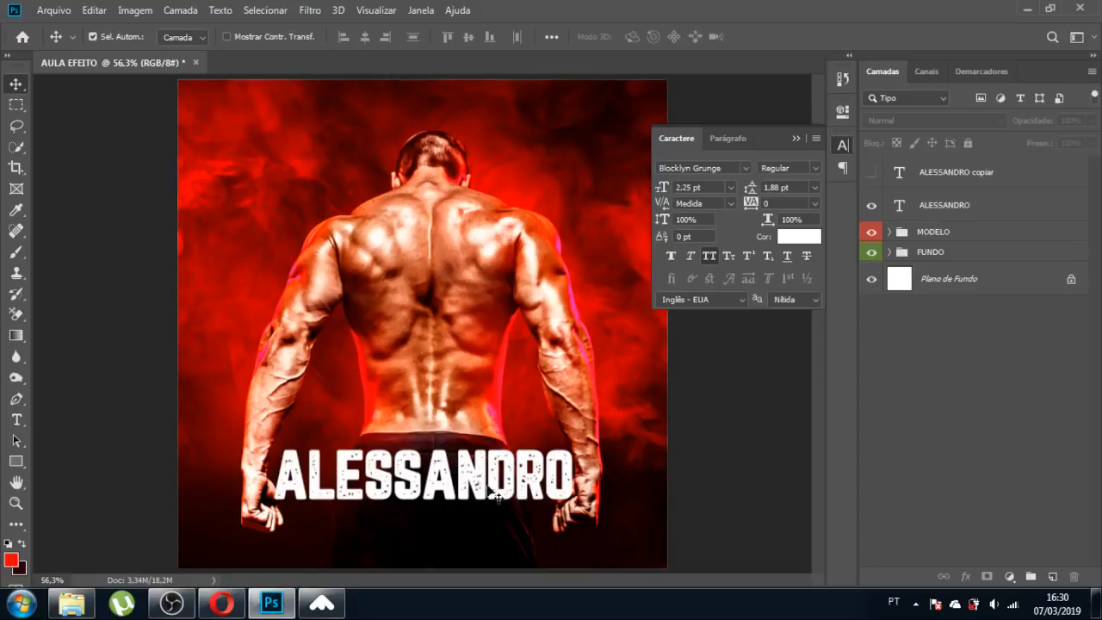
left_click_drag(484, 493, 484, 469)
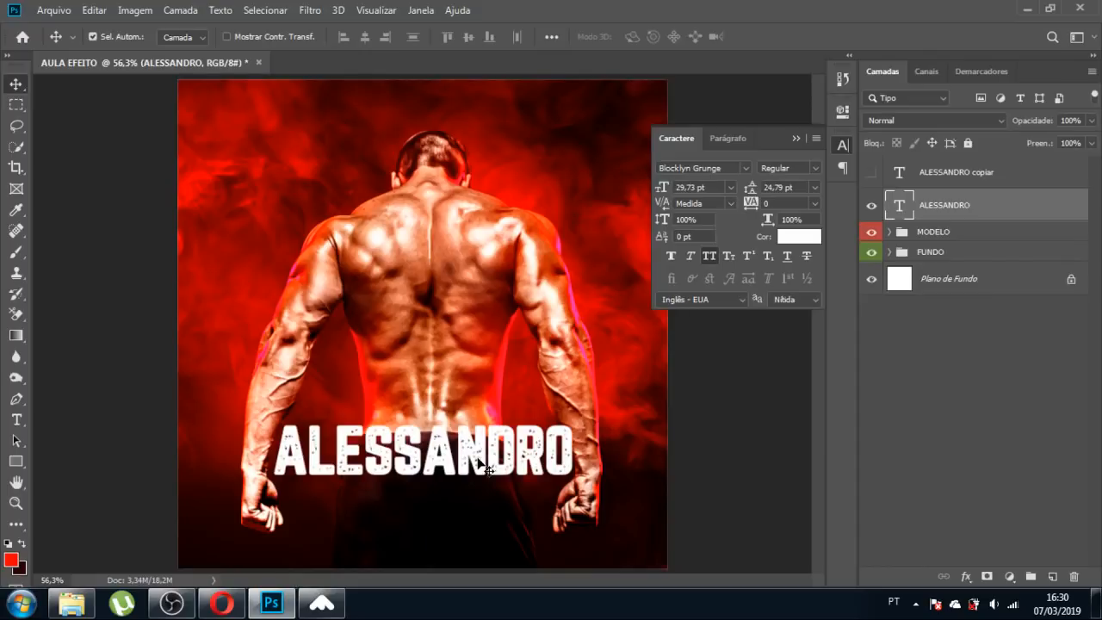
left_click_drag(449, 462, 441, 440)
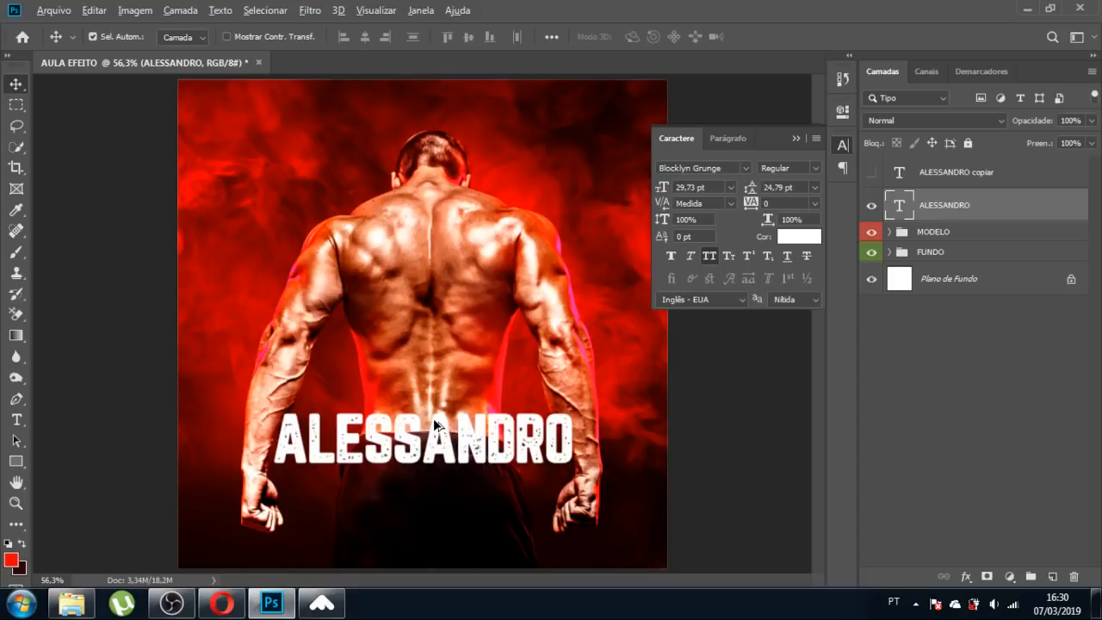
left_click_drag(436, 424, 440, 488)
Retype the lower duplicate line as the surname and centre it under the first name.
key("t")
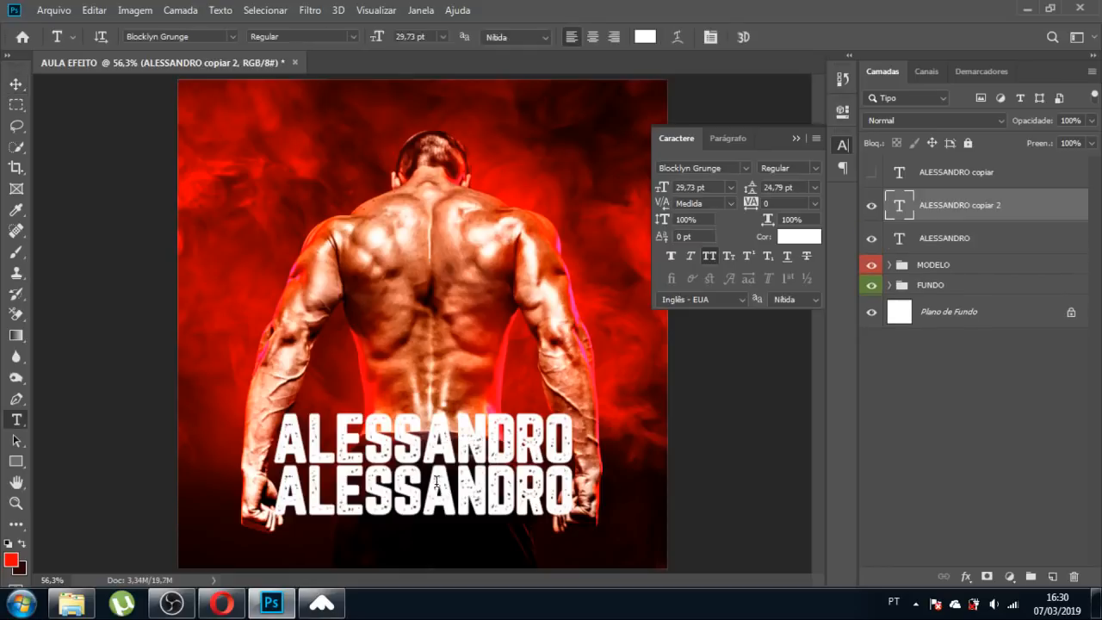
left_click(438, 485)
double_click(437, 485)
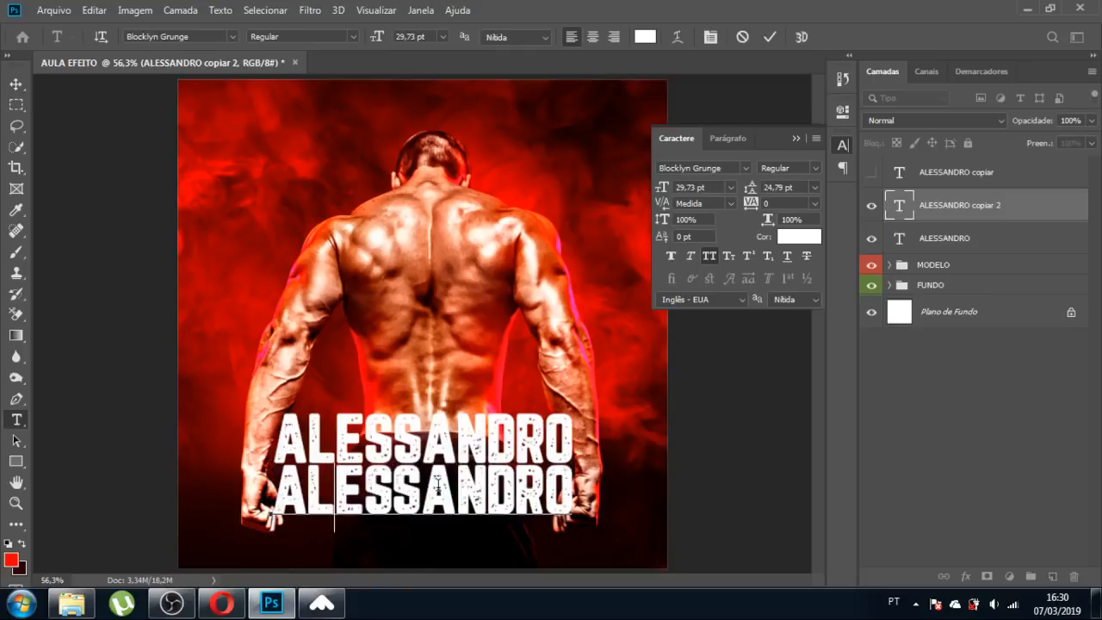
type("BA")
key("BackSpace")
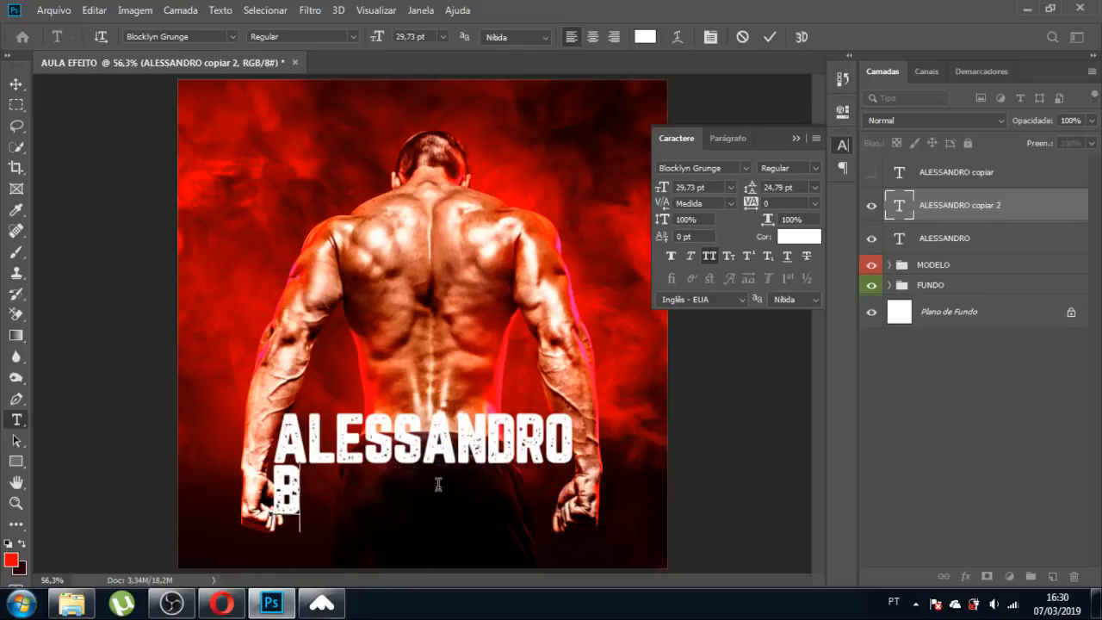
type("LA")
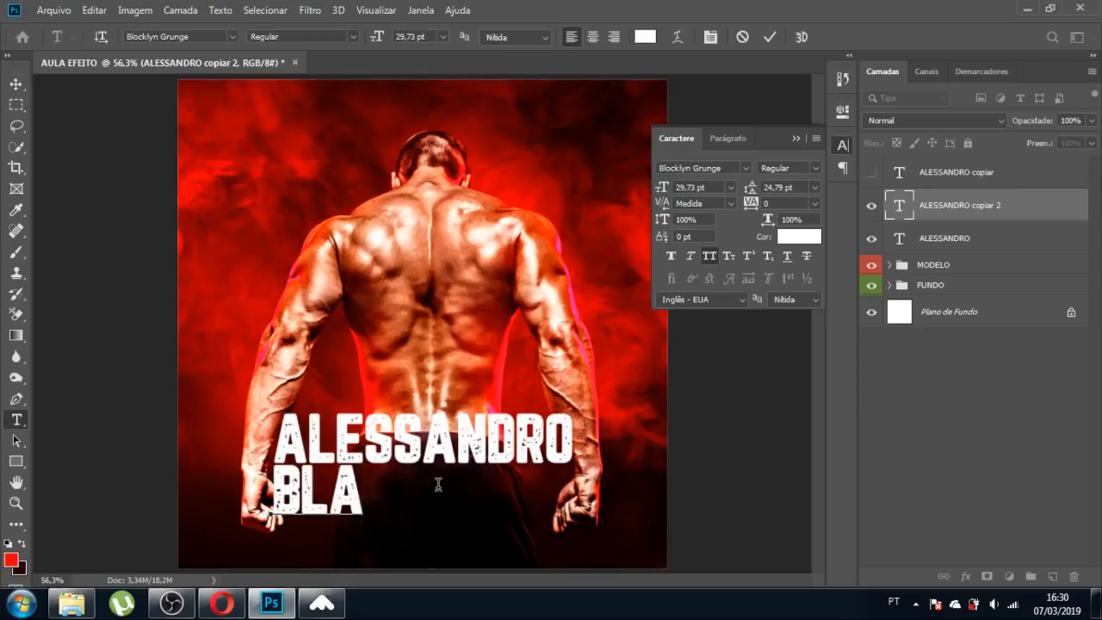
type("N")
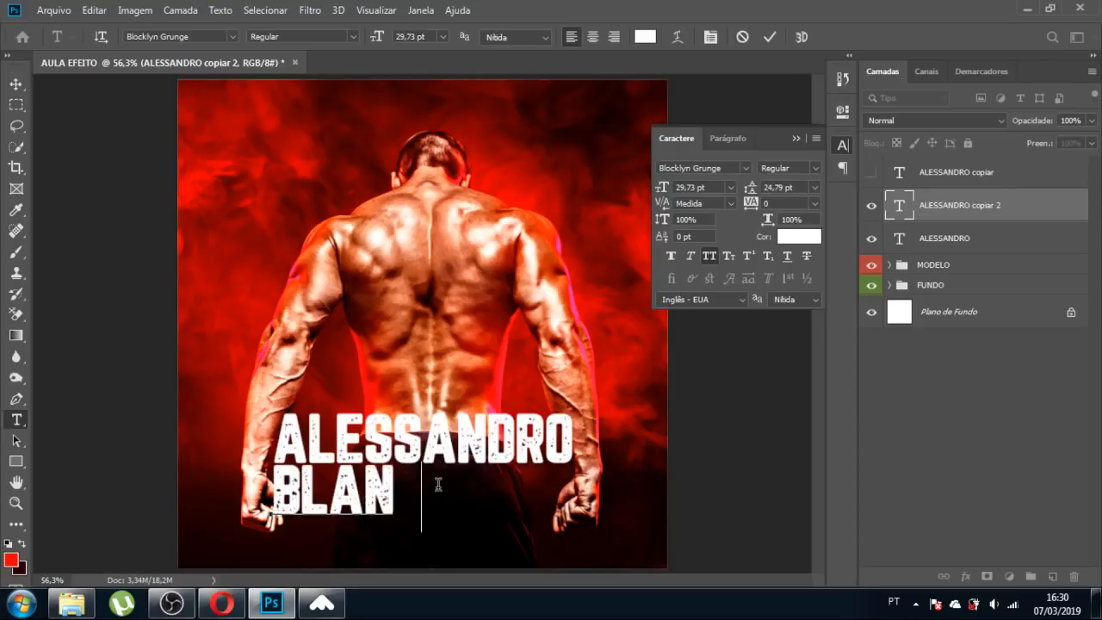
left_click(16, 84)
left_click_drag(424, 487, 469, 492)
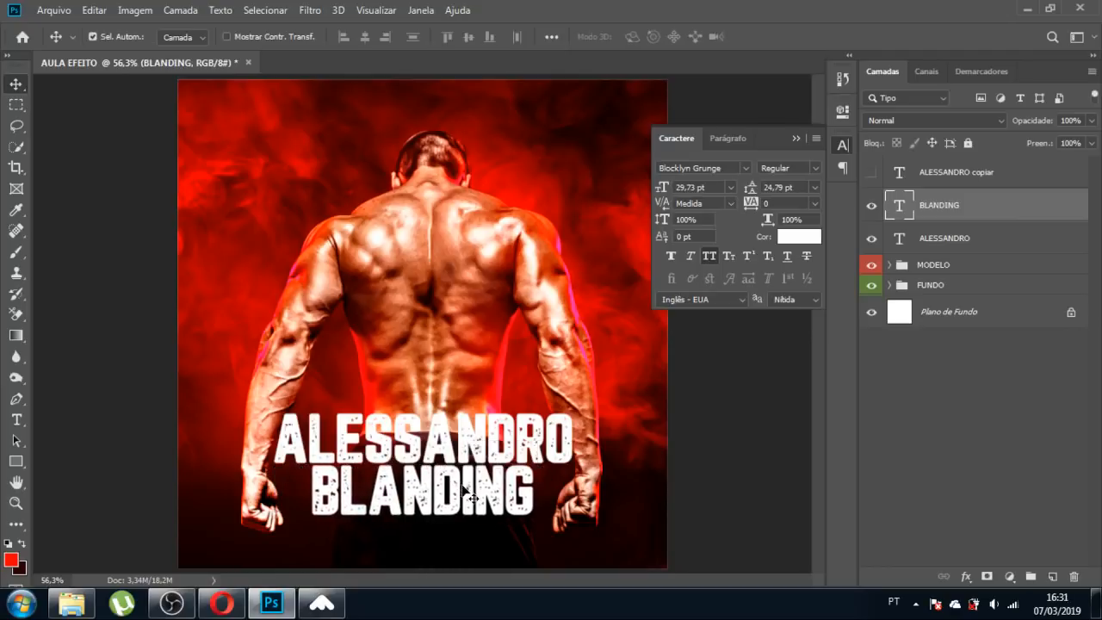
Collapse the Character panel and select the first name line's layer.
left_click(990, 317, "ctrl")
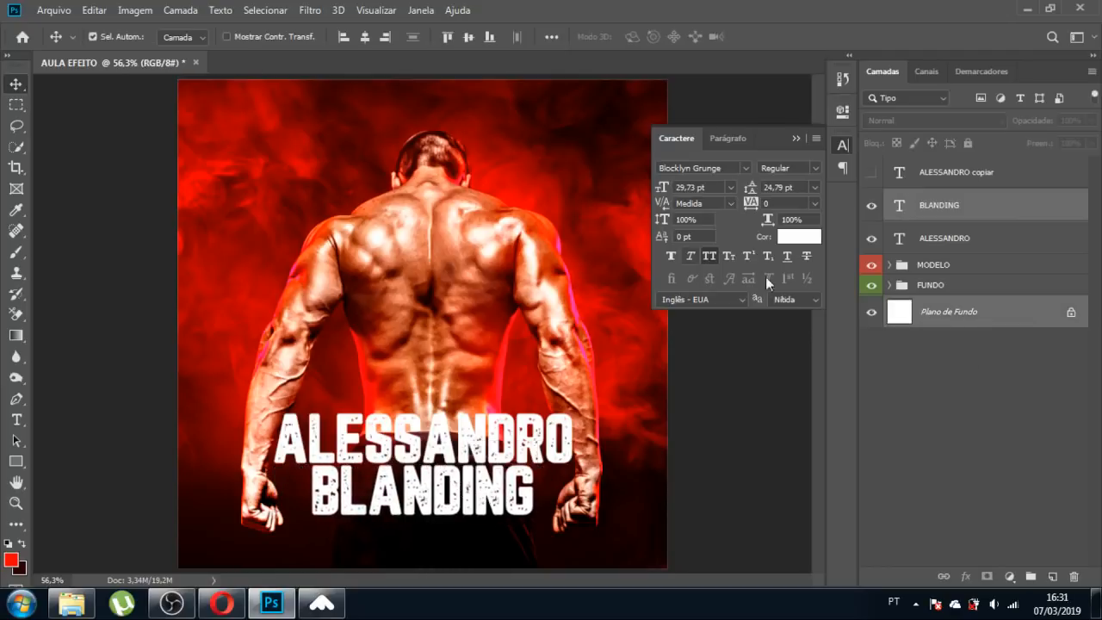
left_click(756, 404)
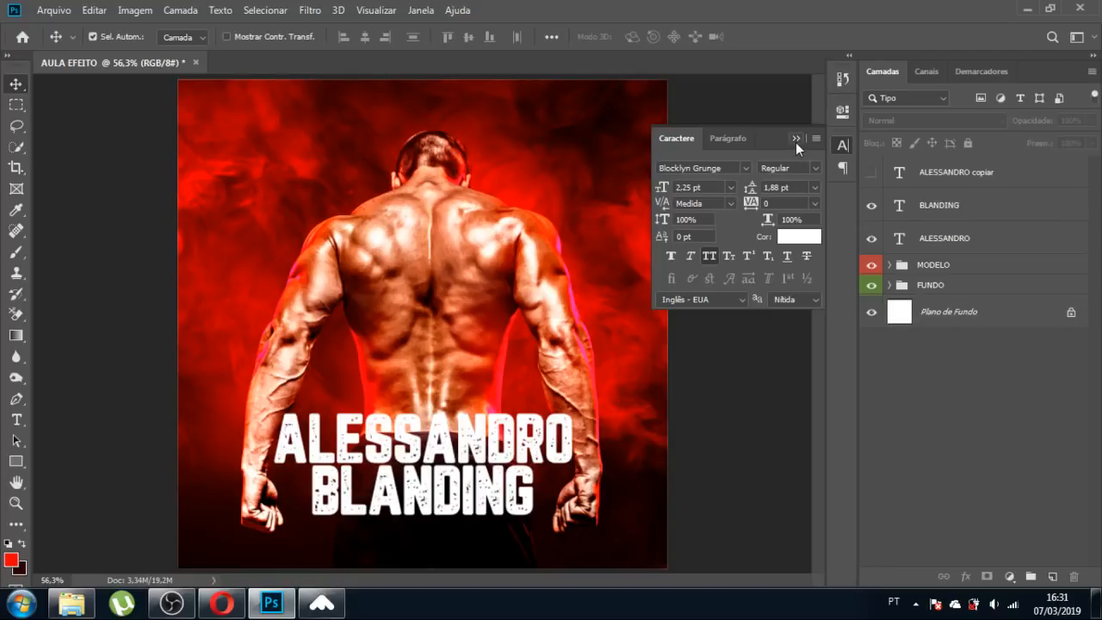
left_click(795, 140)
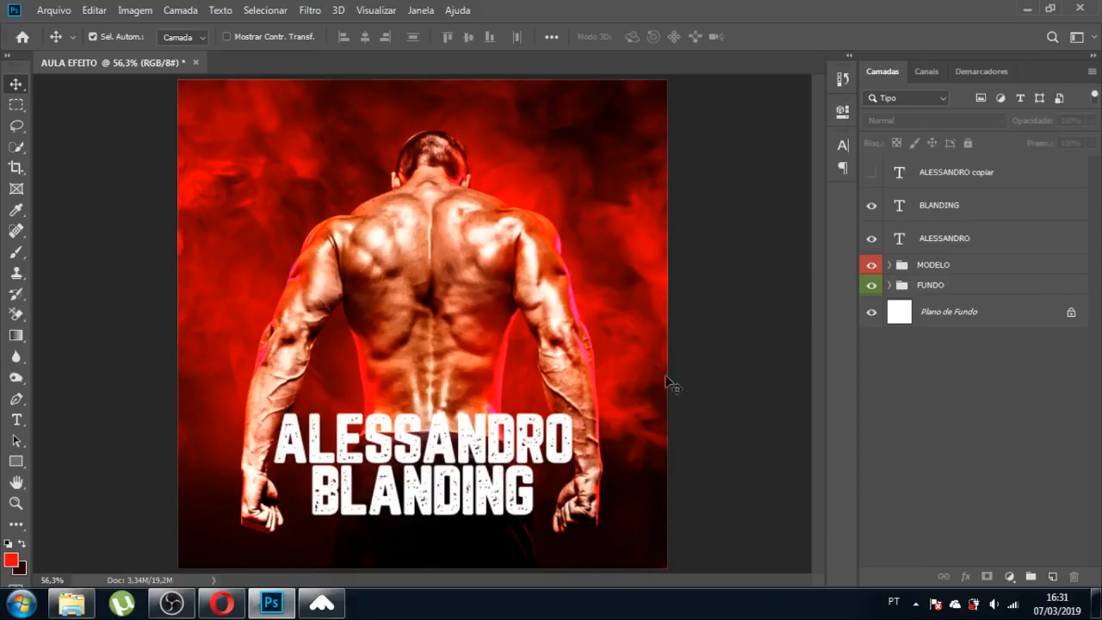
left_click(478, 452)
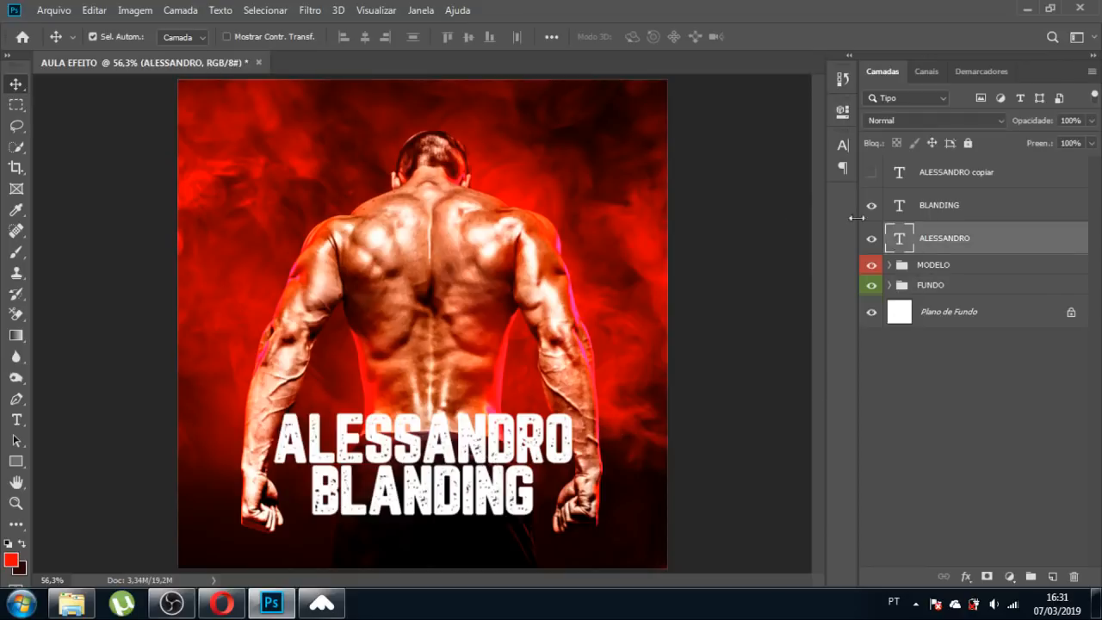
Colour the first name line red (e50813), sampled from the poster's smoke.
left_click(839, 147)
left_click(806, 236)
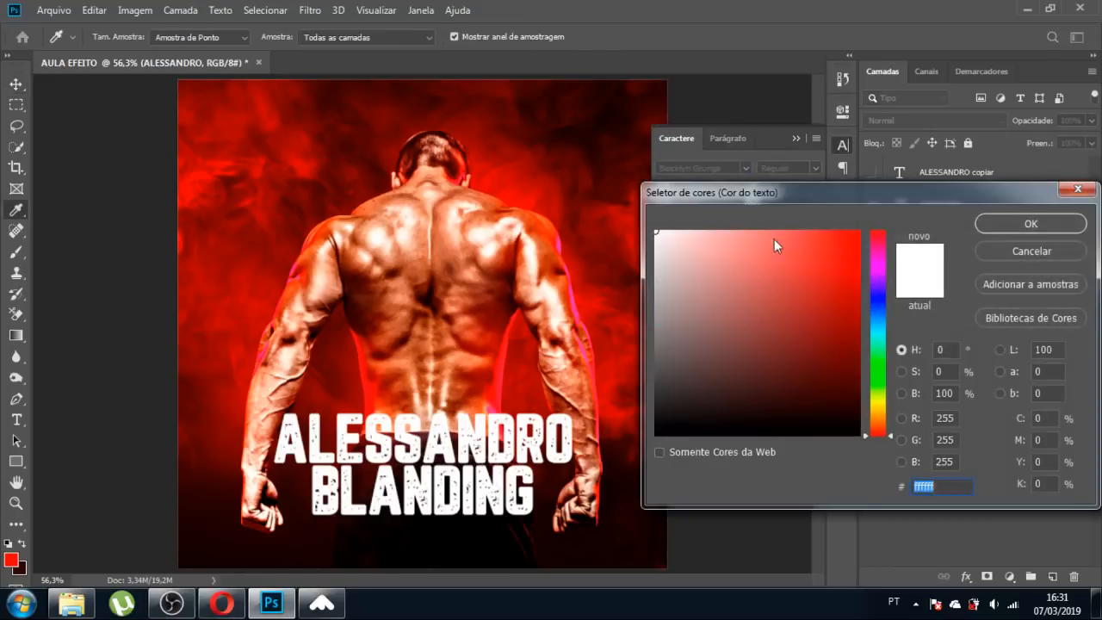
left_click(369, 395)
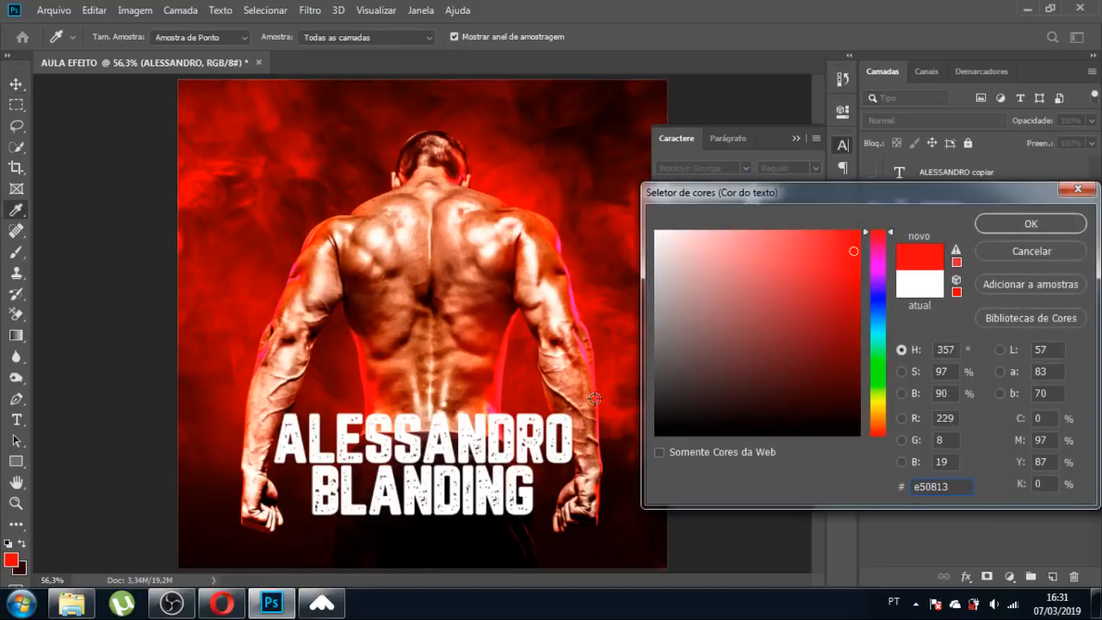
left_click(1007, 220)
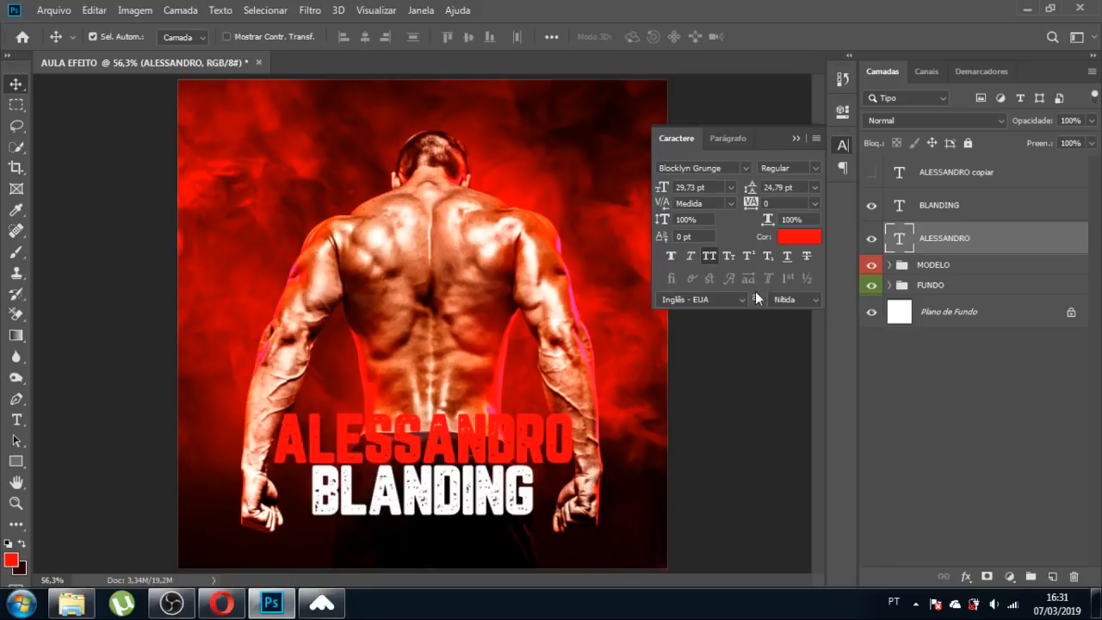
Give the second name line the same red, sampled from the first line.
left_click(491, 497)
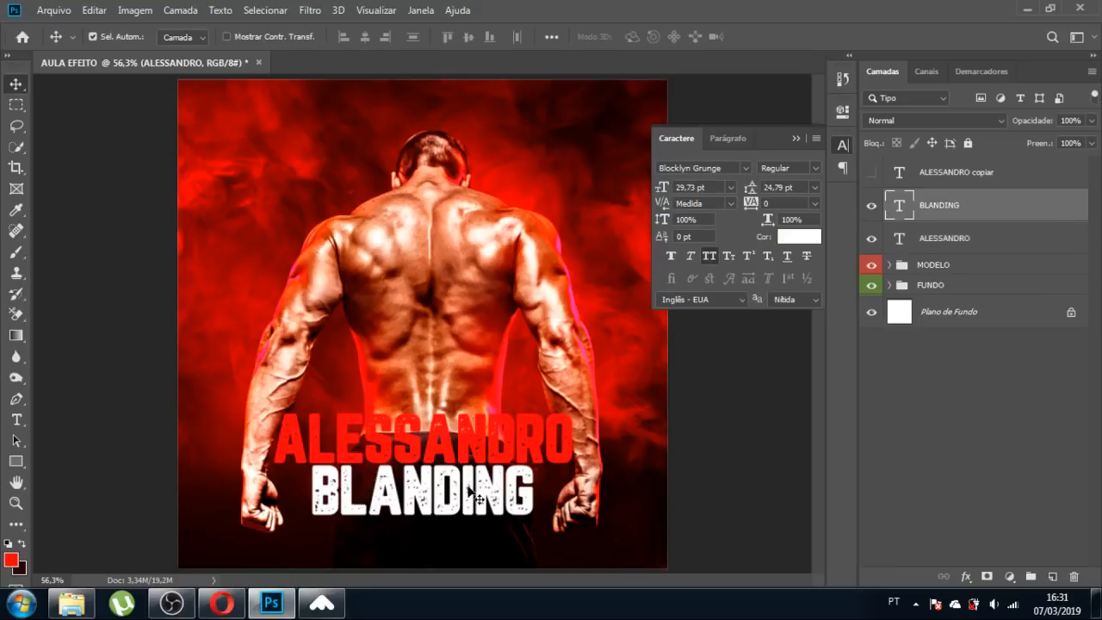
left_click(799, 236)
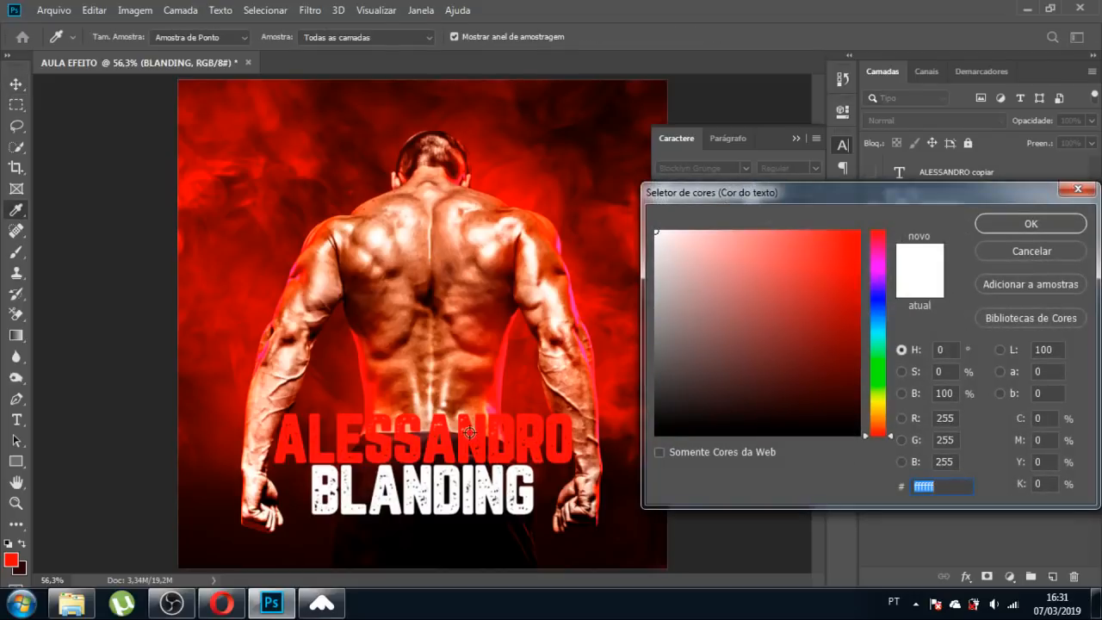
left_click(466, 435)
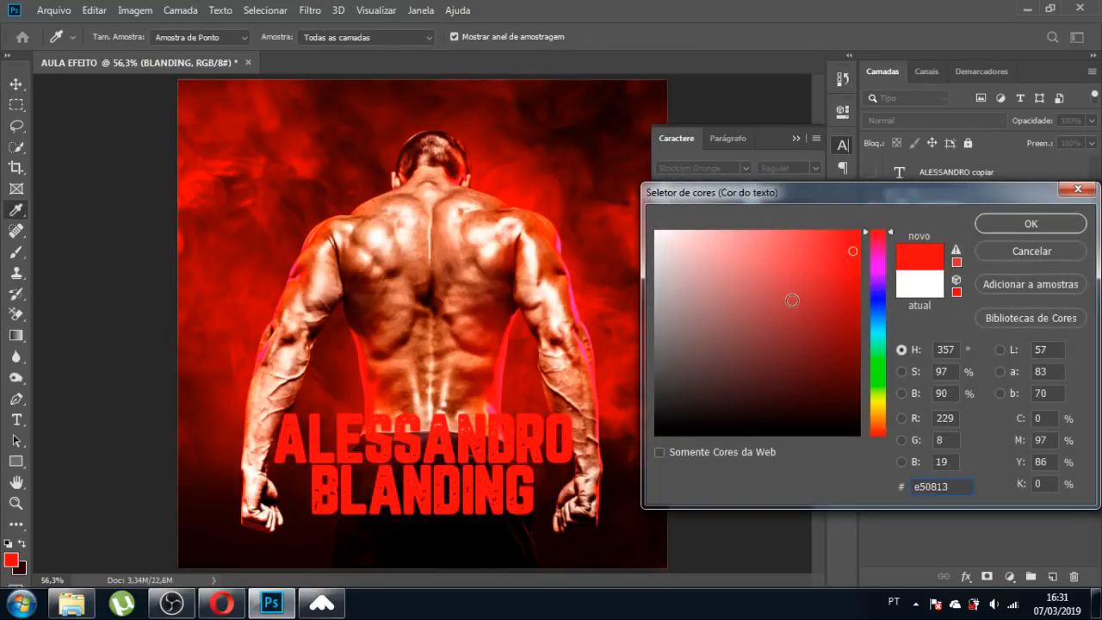
left_click(1007, 222)
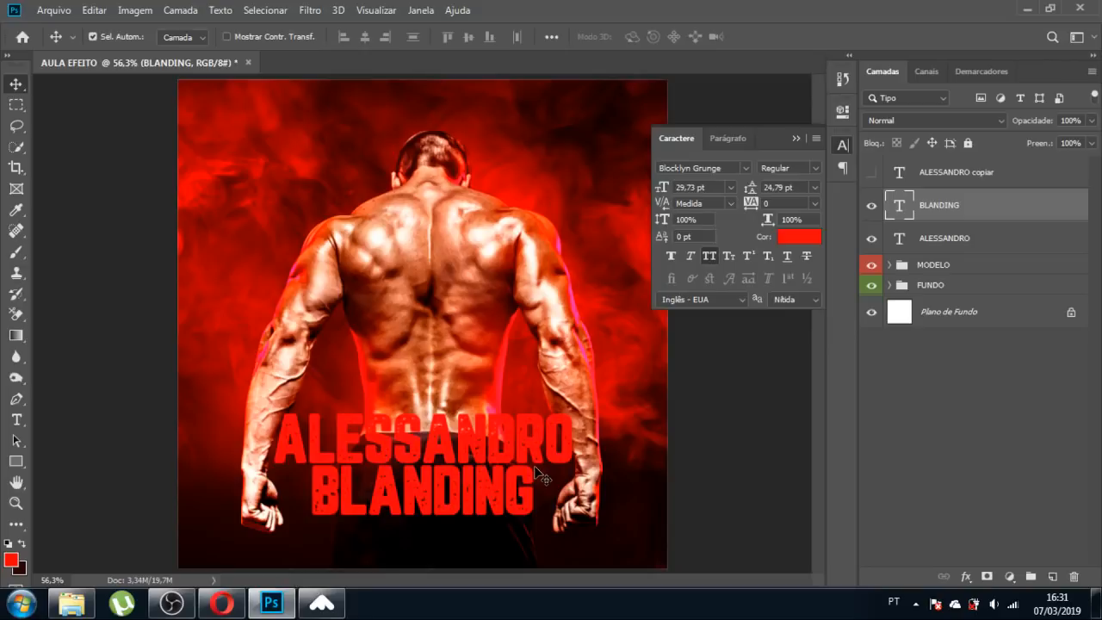
Select both name lines, nudge them slightly, and collapse the Character panel.
left_click(504, 463, "shift")
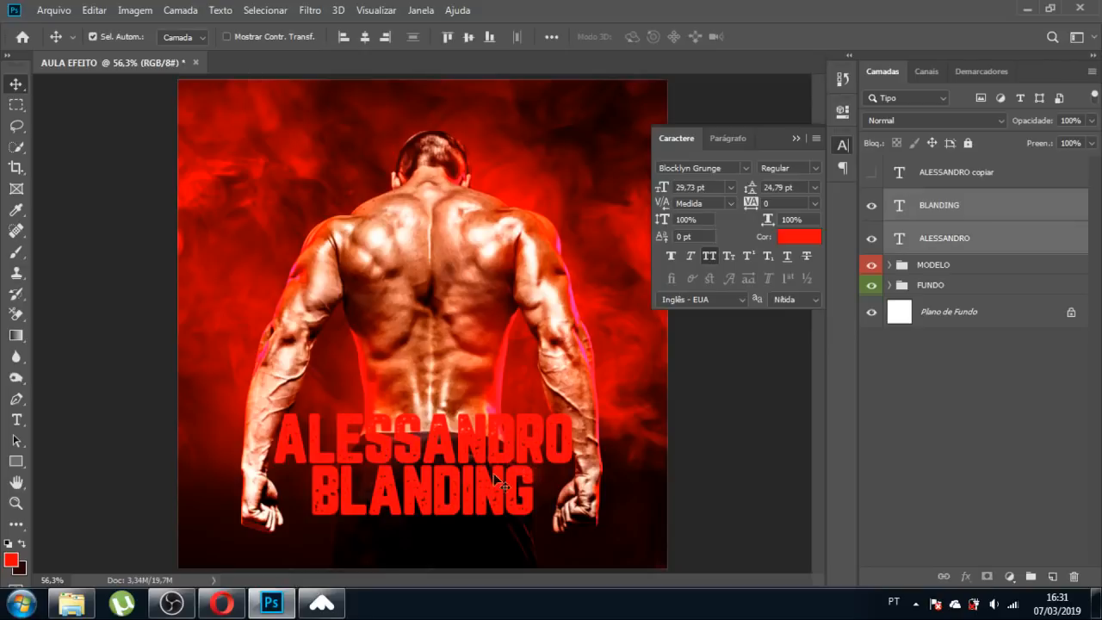
left_click_drag(497, 489, 498, 498)
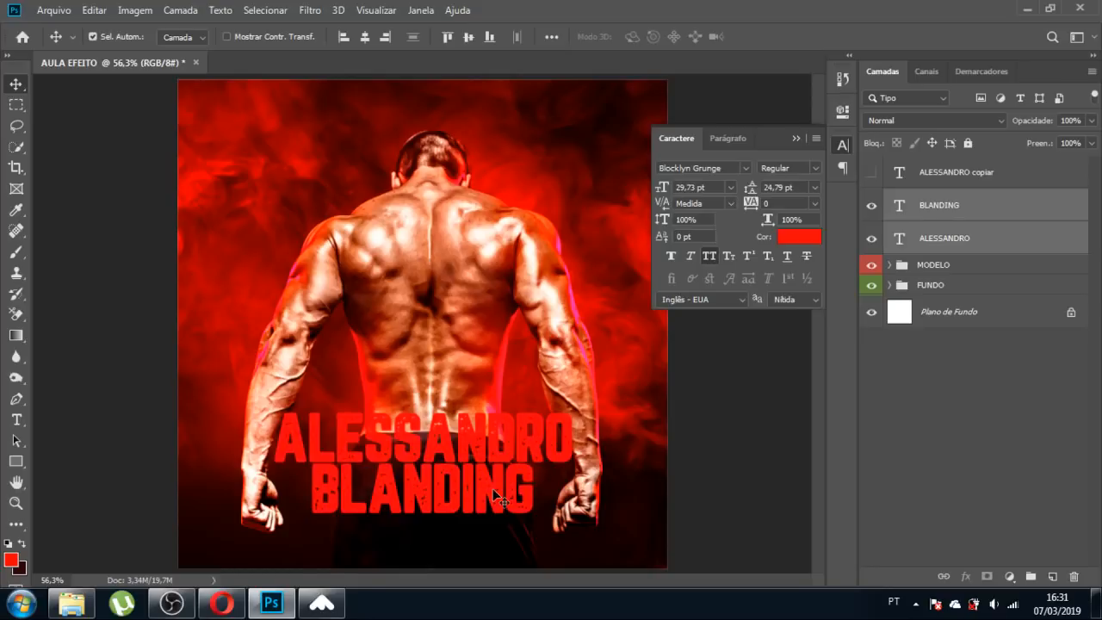
left_click(797, 139)
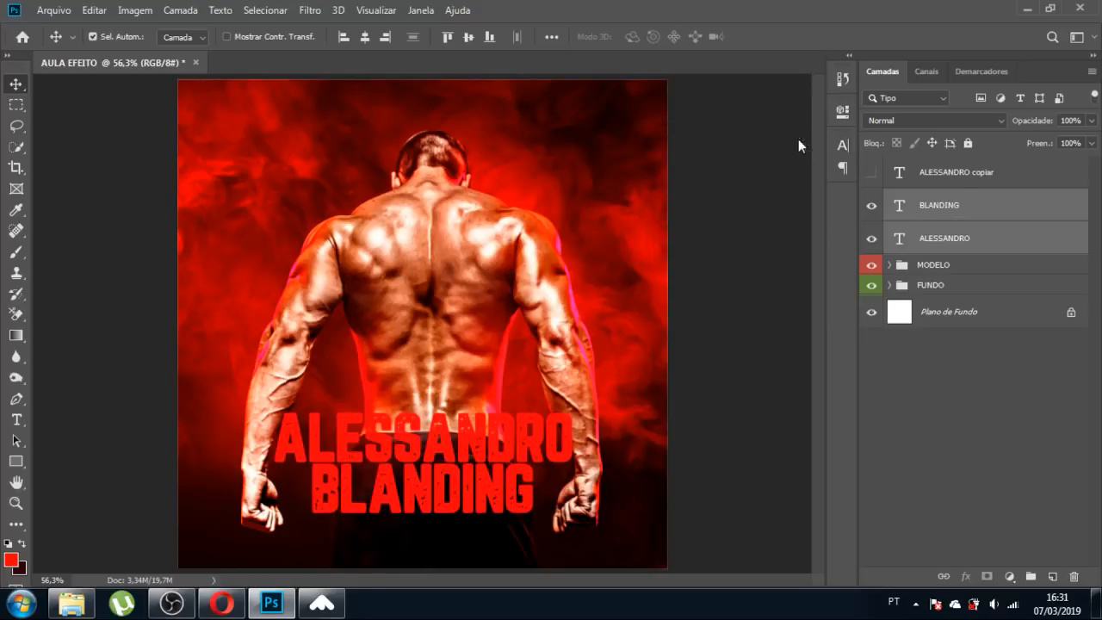
Unhide the black copy of the name title and recolour its text white.
left_click(726, 354)
left_click(871, 172)
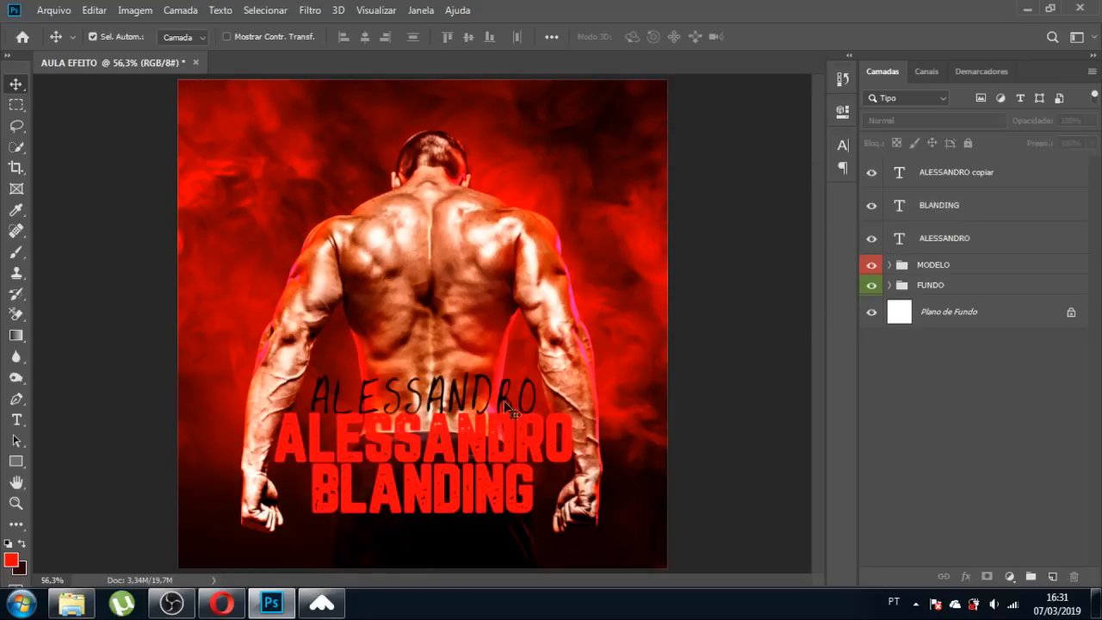
left_click(843, 143)
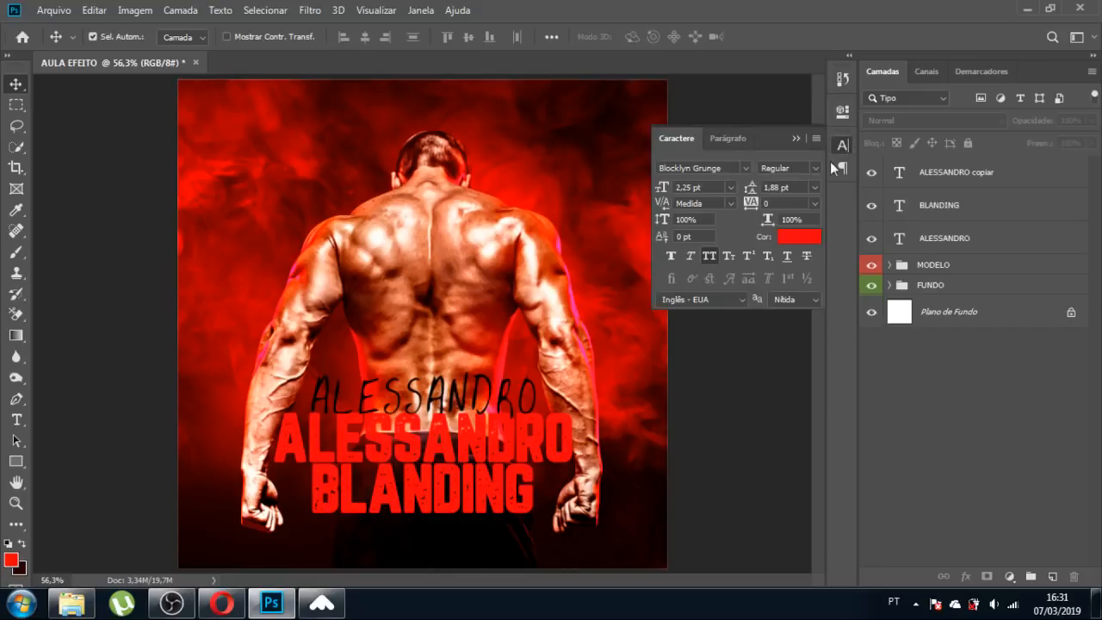
left_click(797, 230)
left_click_drag(750, 301, 635, 221)
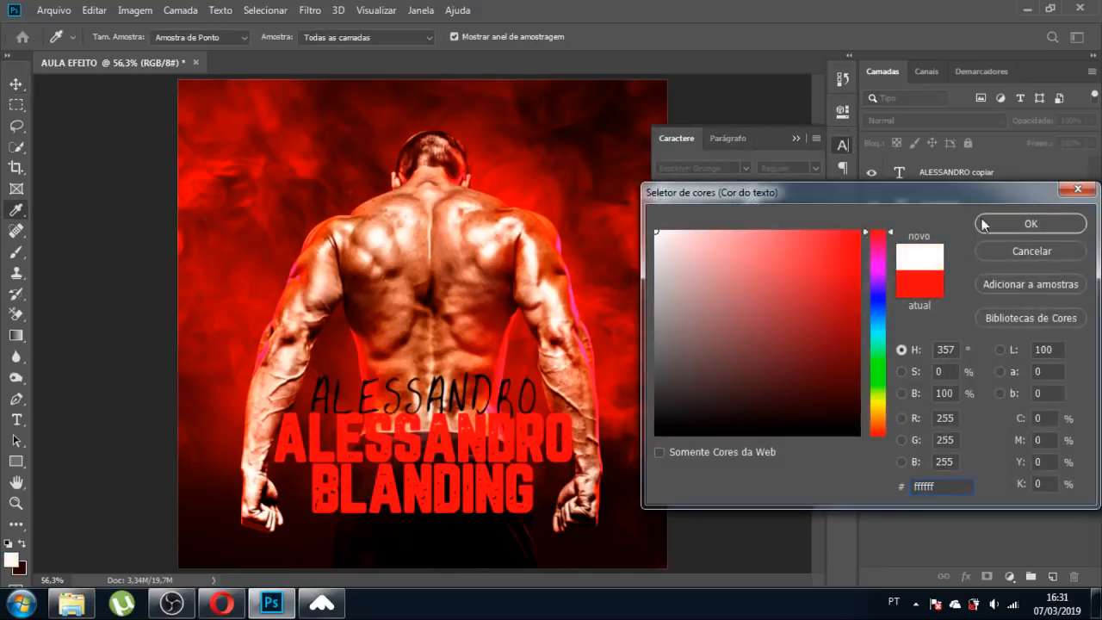
left_click(1031, 223)
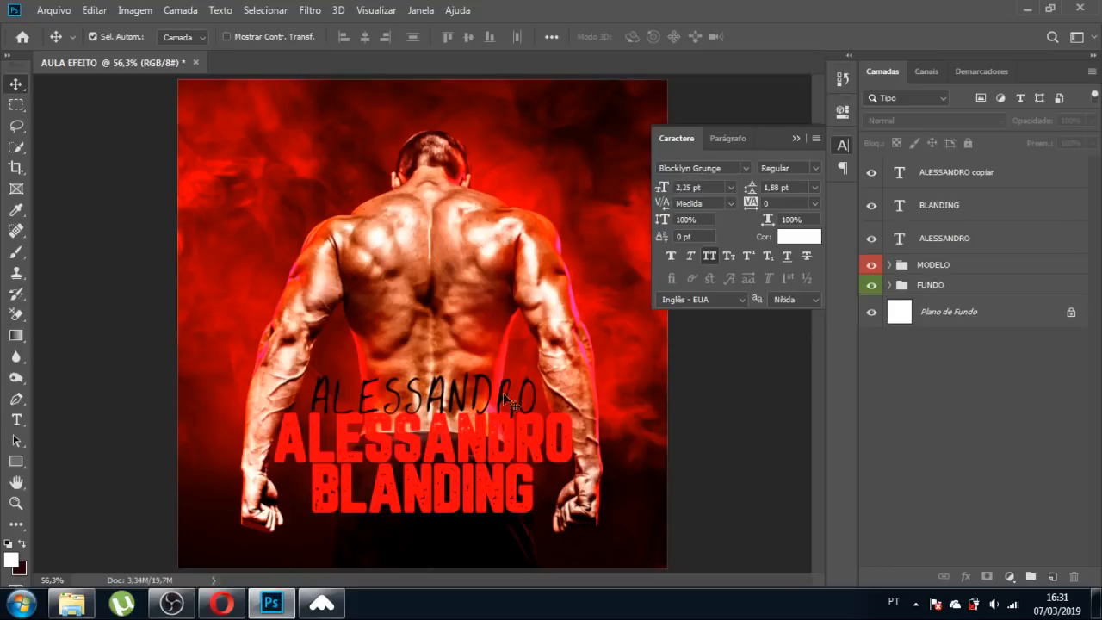
left_click(476, 381)
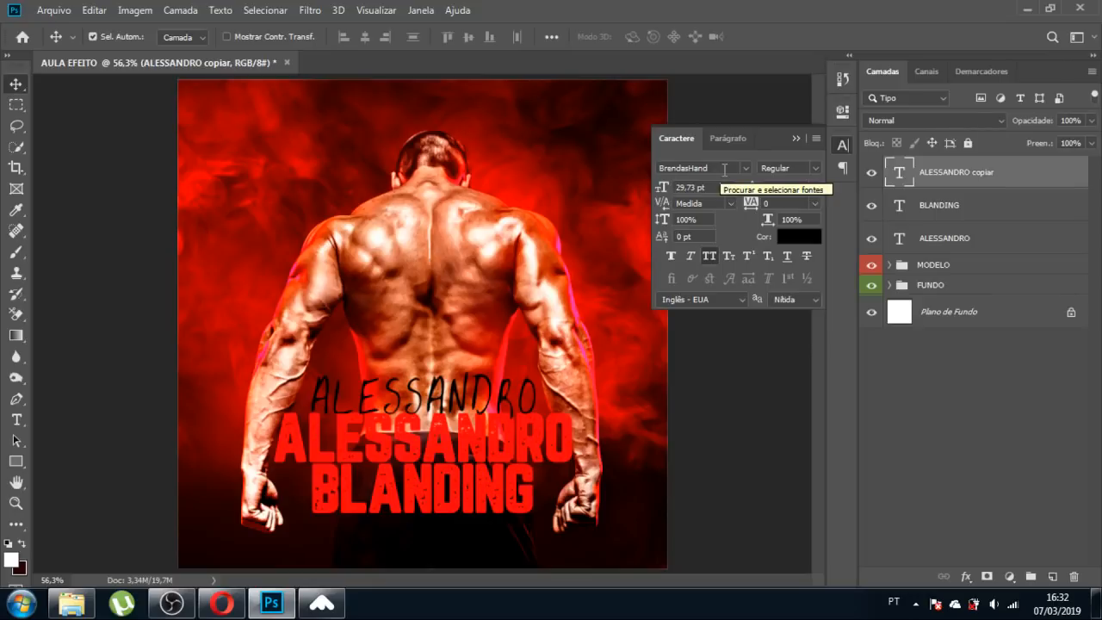
left_click(801, 235)
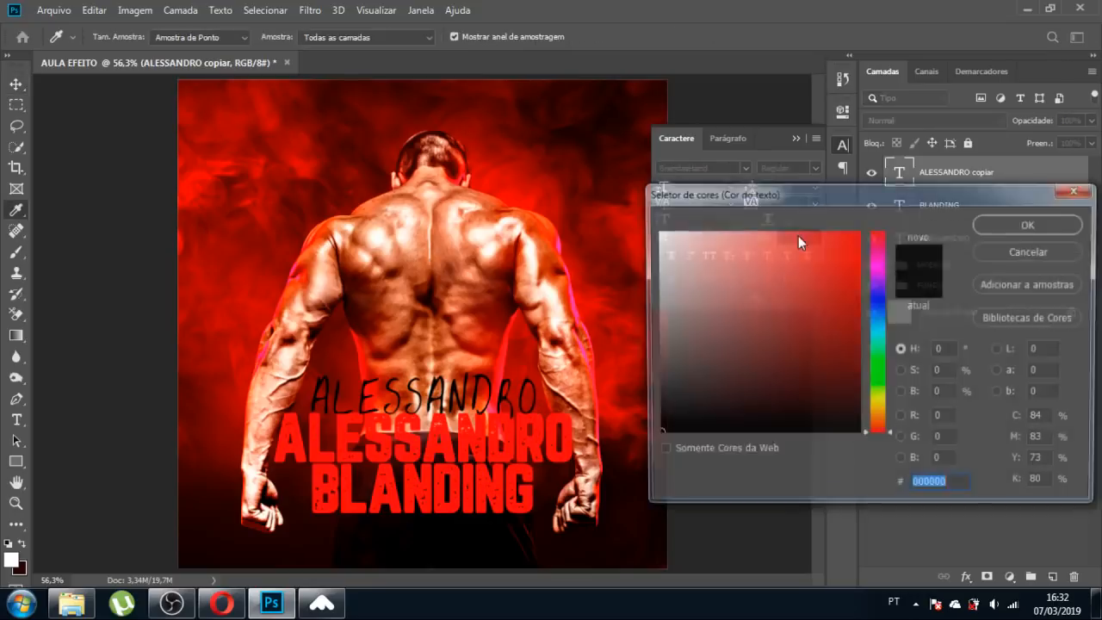
left_click(656, 231)
left_click(998, 225)
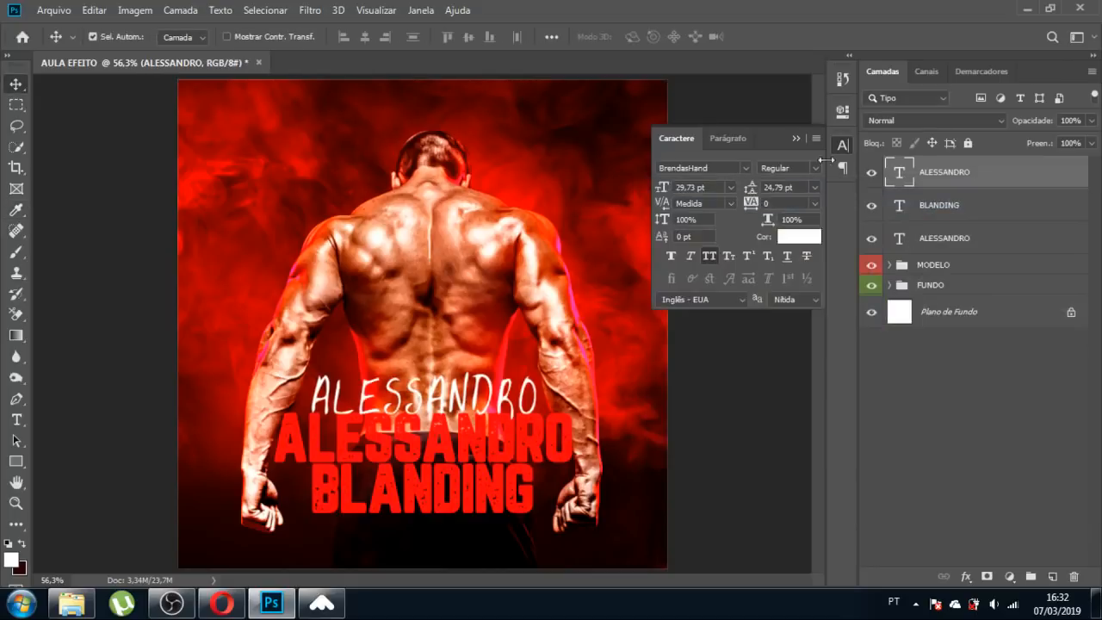
left_click(795, 138)
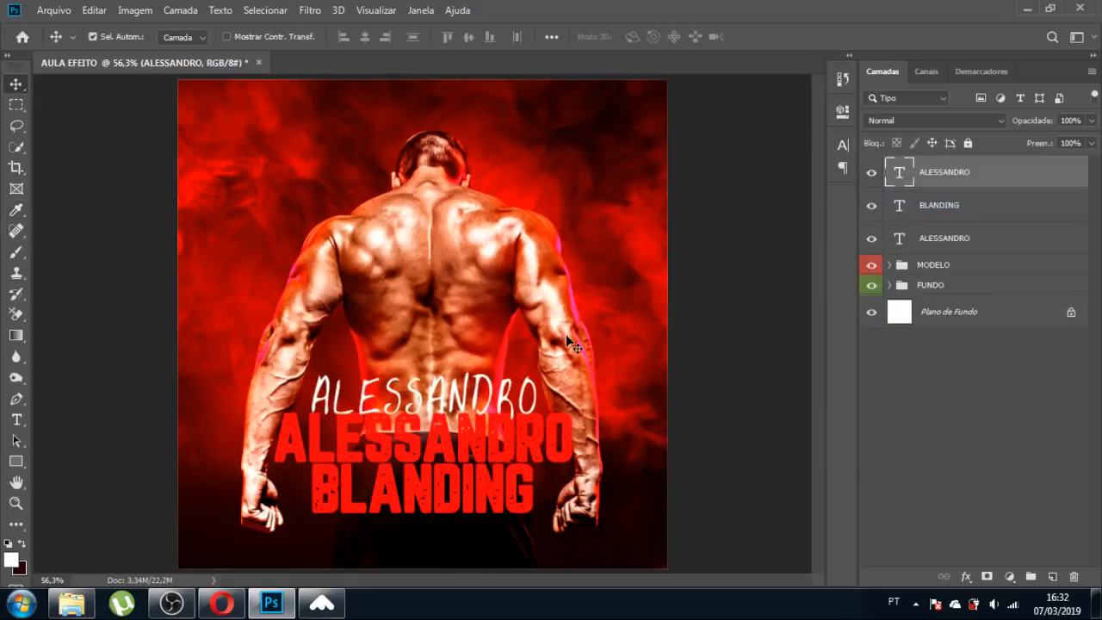
Retype the white copy as 'THE' and place it just above the red name.
key("t")
left_click(457, 401)
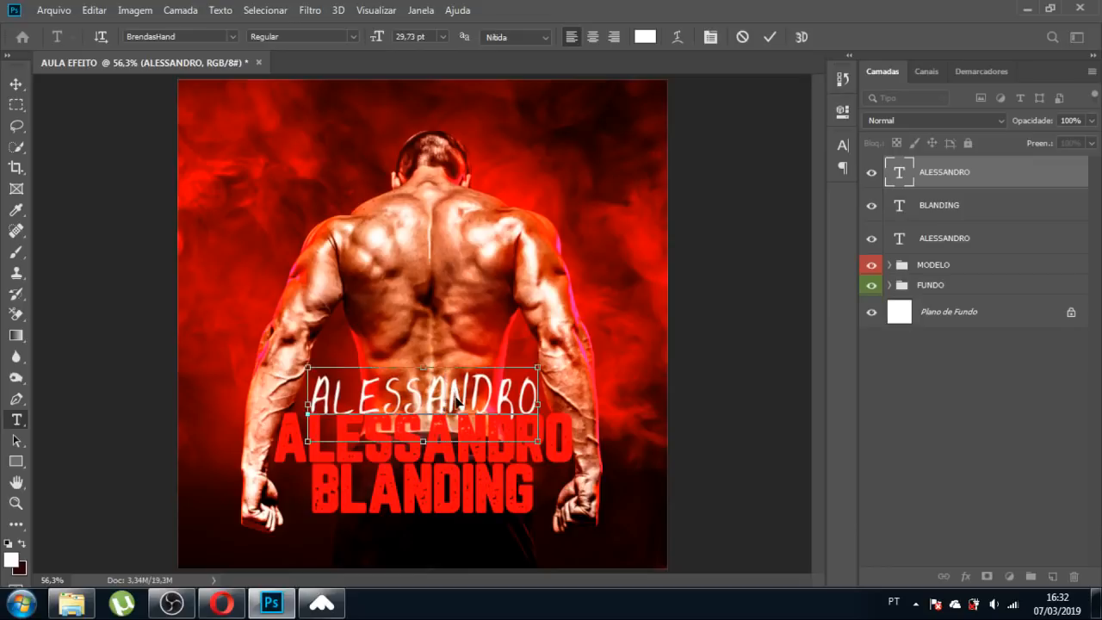
key("ctrl+a")
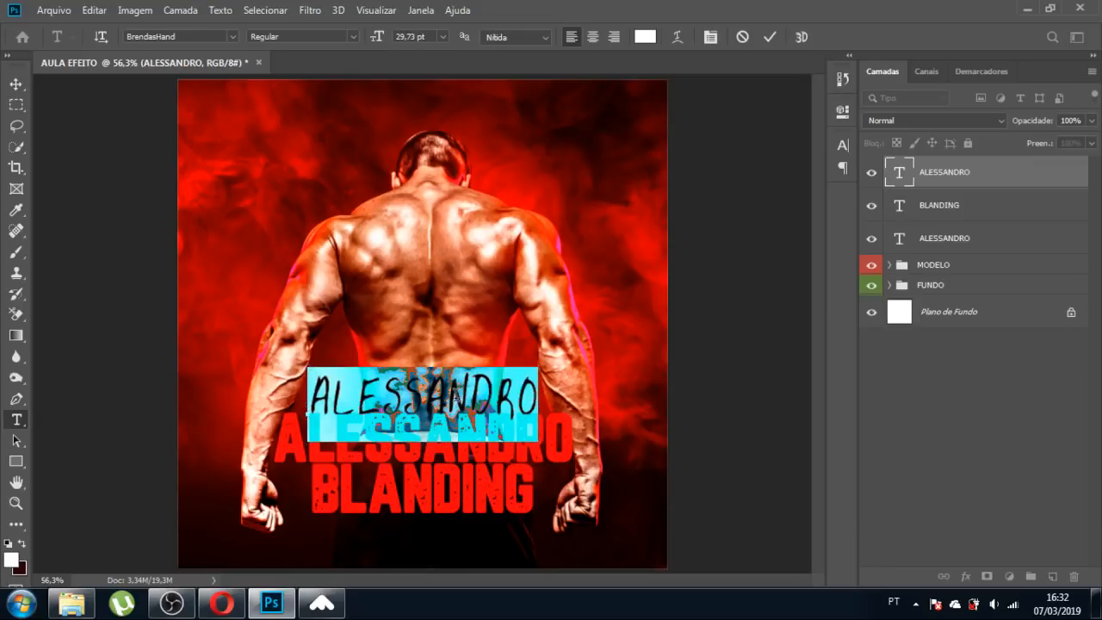
type("THE")
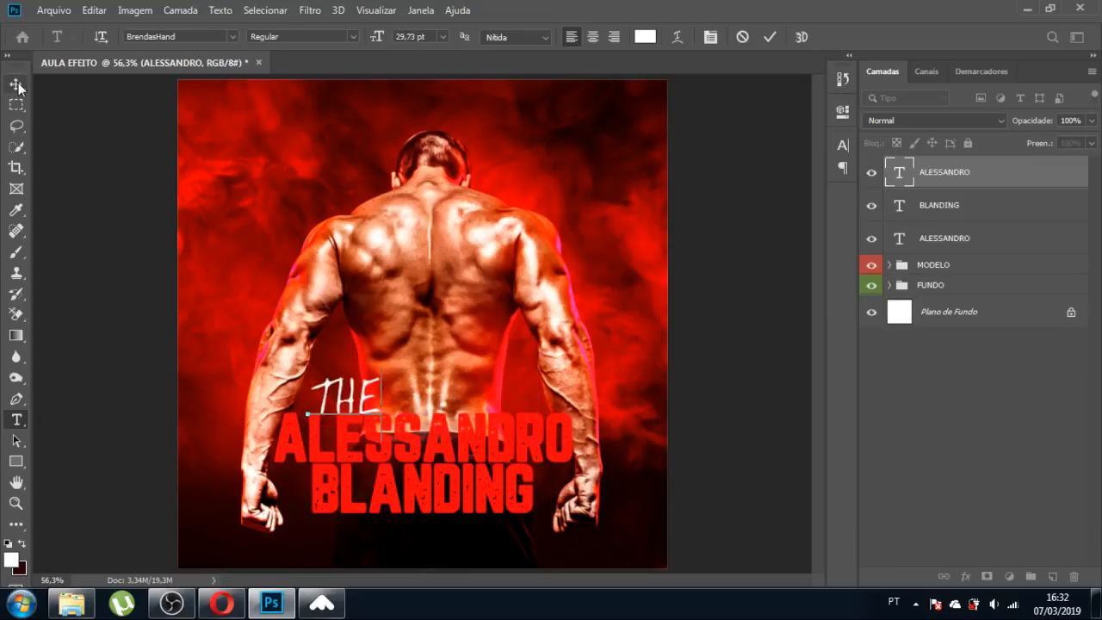
left_click(17, 85)
left_click_drag(384, 402, 449, 410)
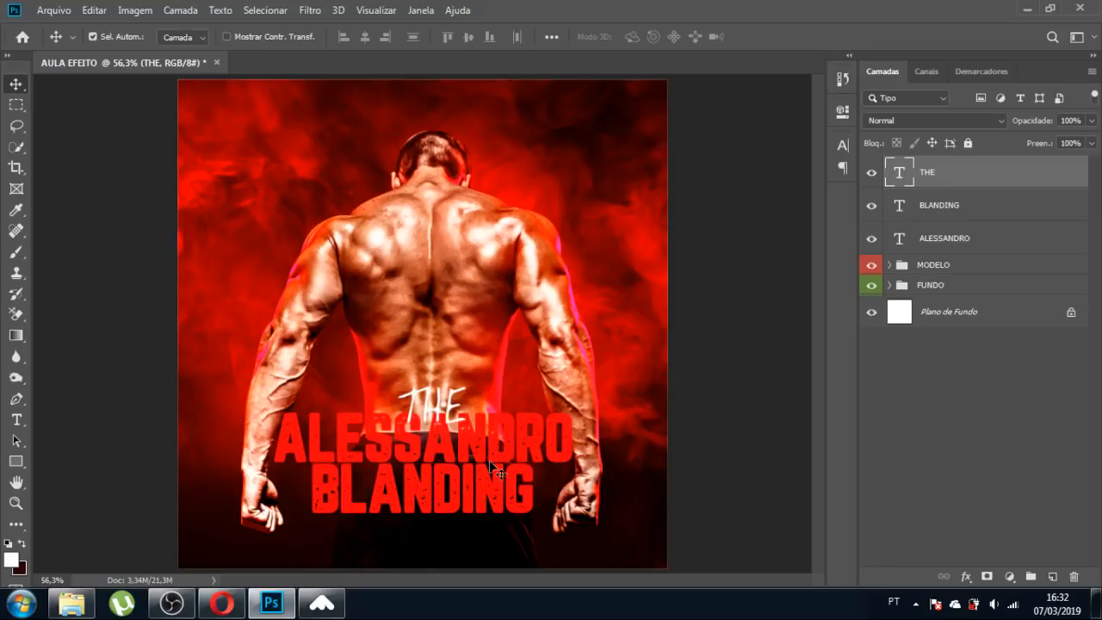
left_click(738, 212)
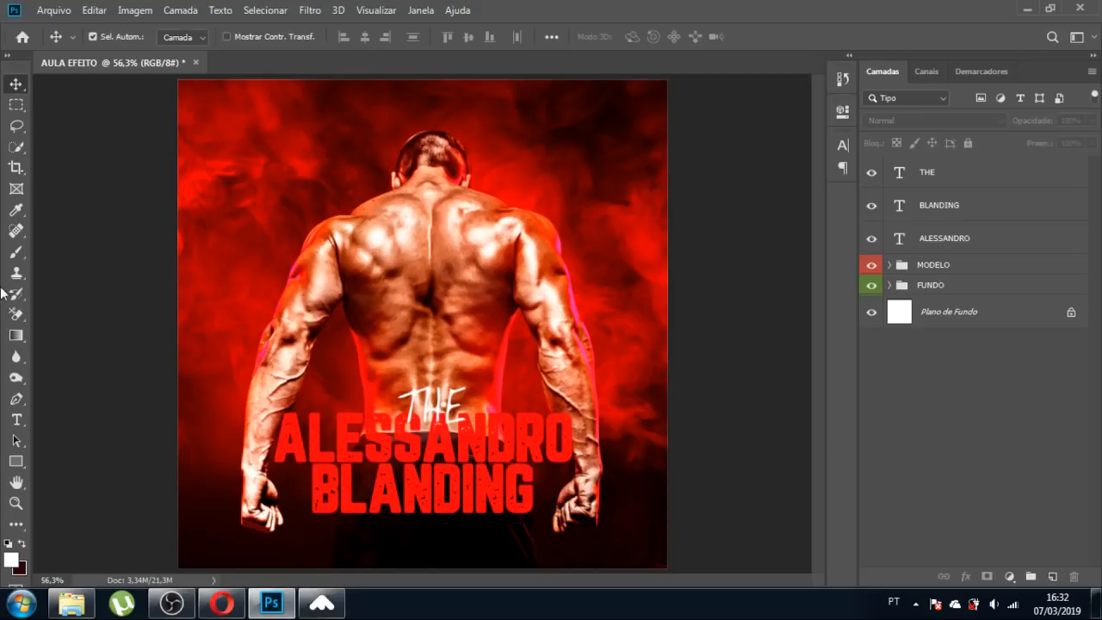
Add a new 'VICTORY' text line at the upper left of the poster.
left_click(15, 420)
left_click(259, 204)
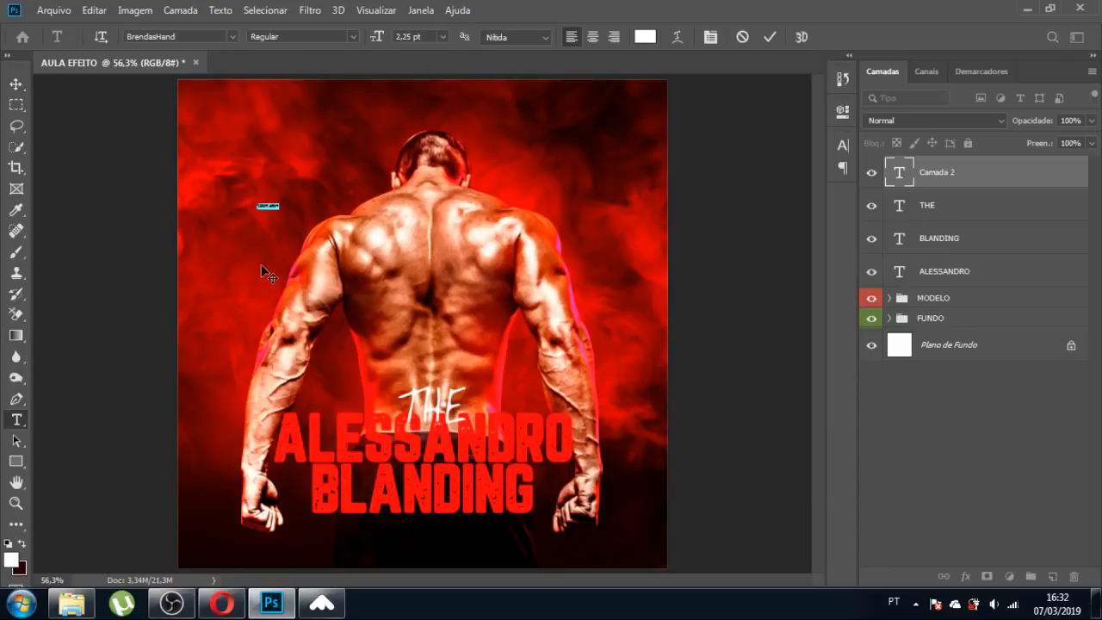
key("Left")
key("Delete")
key("Delete")
key("Delete")
key("Delete")
key("Delete")
key("Delete")
left_click(16, 83)
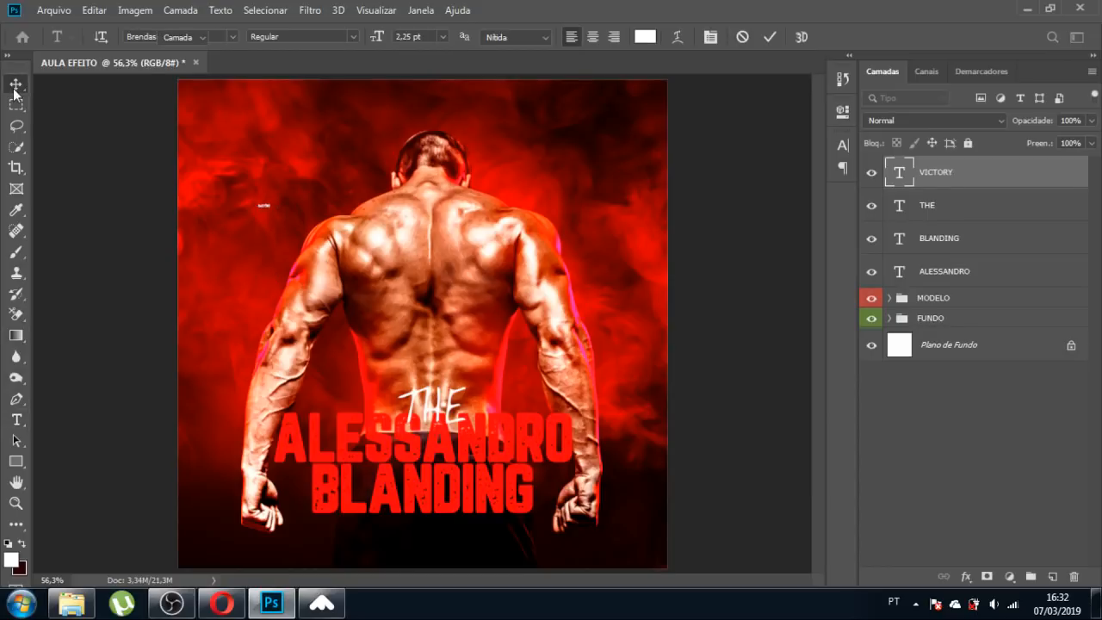
Scale VICTORY up across the top of the poster above the man's head.
key("ctrl+t")
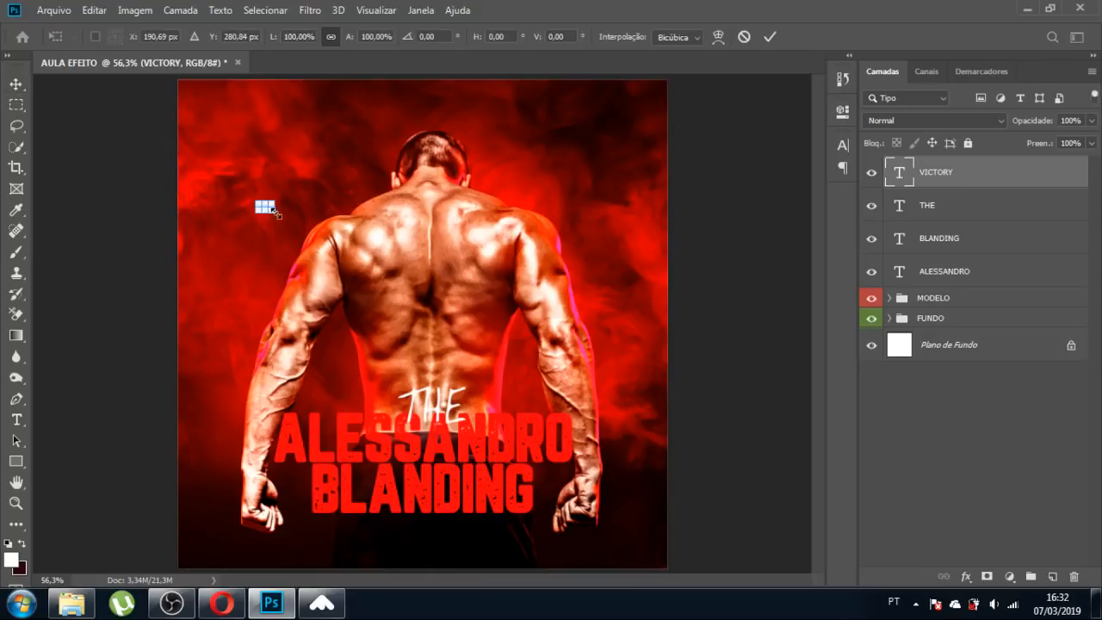
left_click_drag(264, 211, 471, 129)
key("Return")
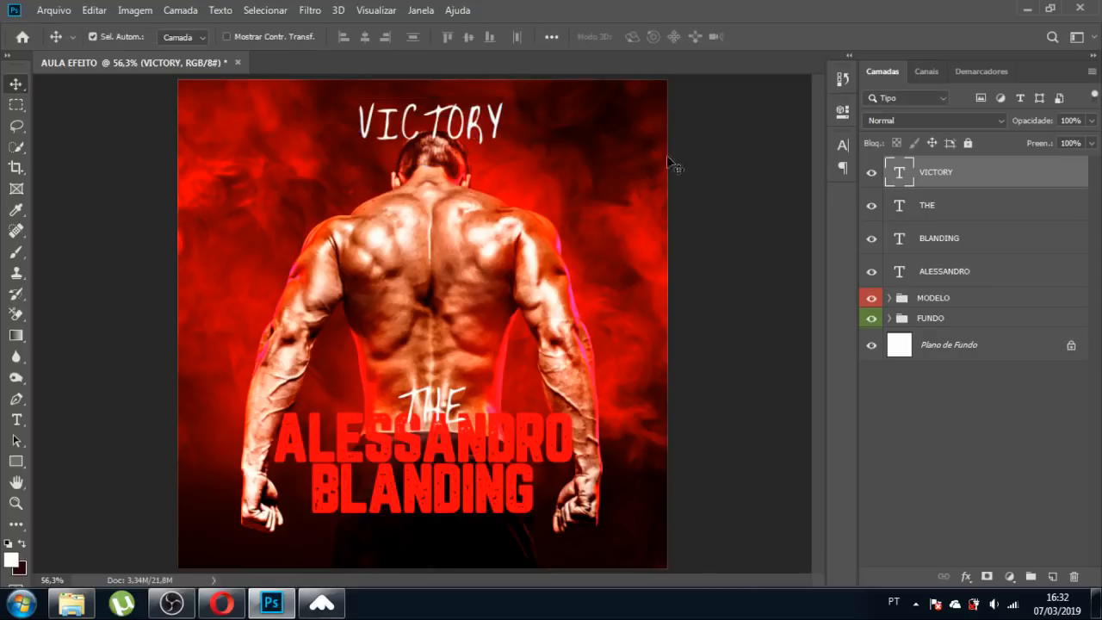
left_click(843, 144)
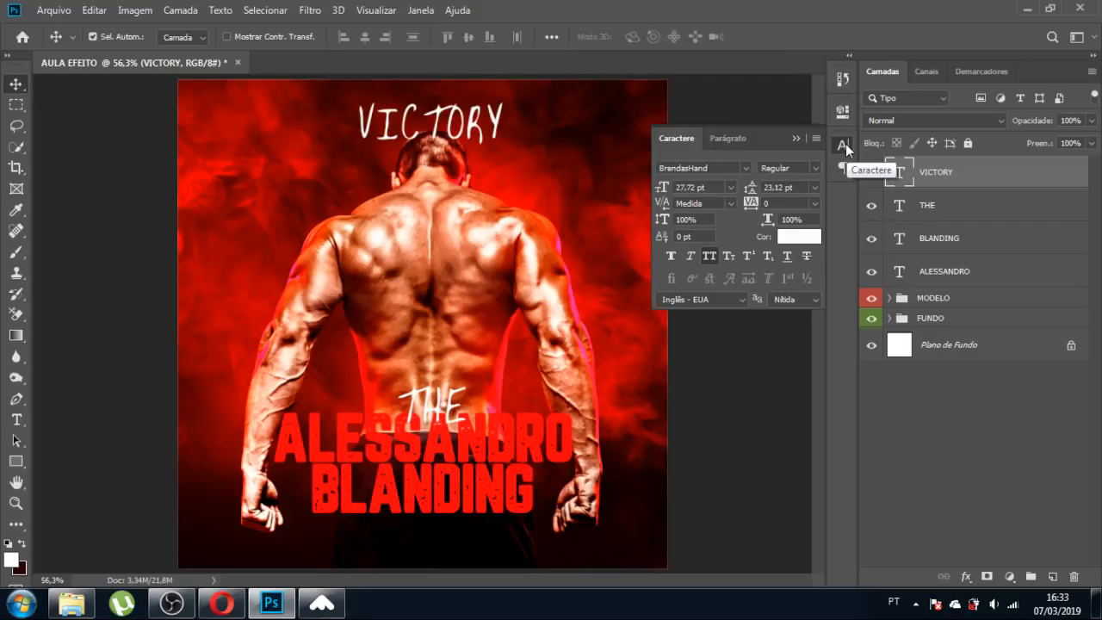
Change VICTORY's font to Dorsa Regular at 27,72 pt.
left_click(725, 168)
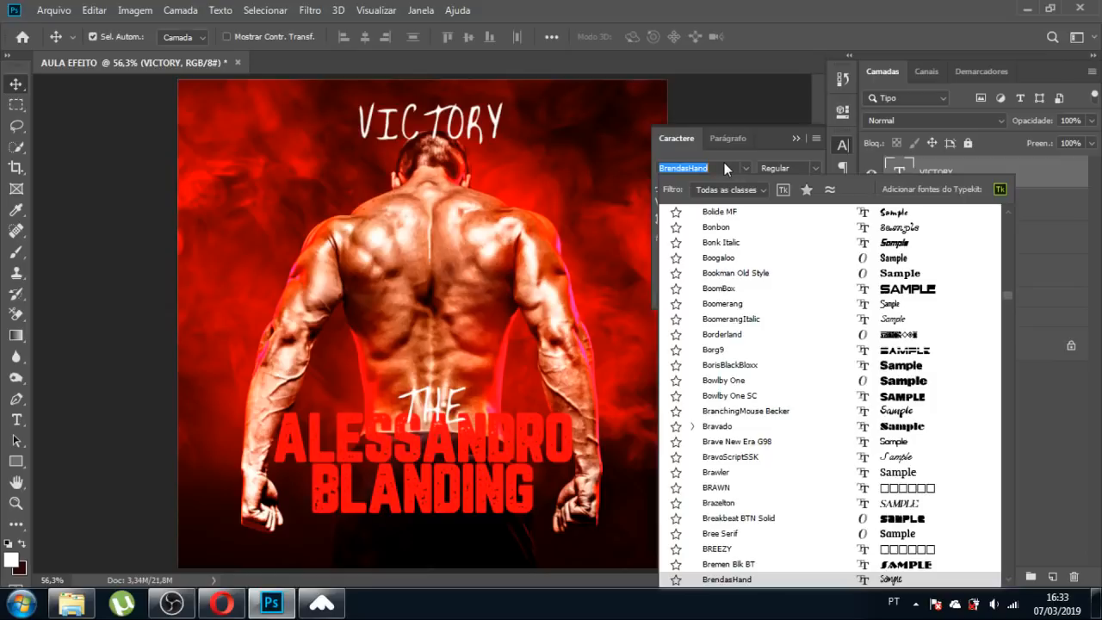
left_click_drag(1008, 295, 1005, 223)
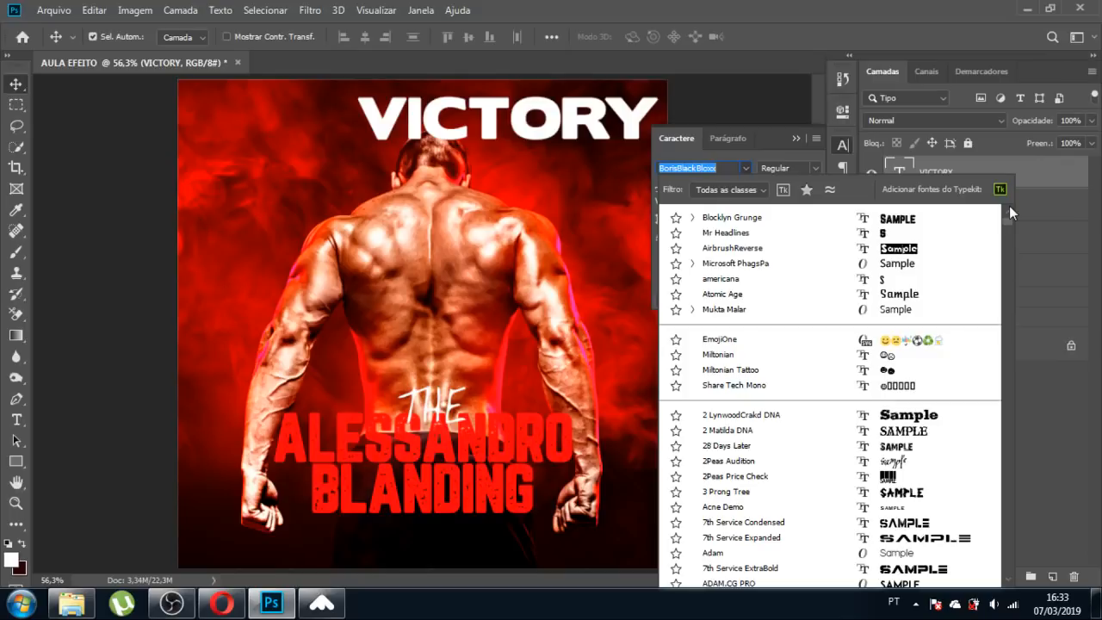
left_click_drag(1009, 206, 1000, 293)
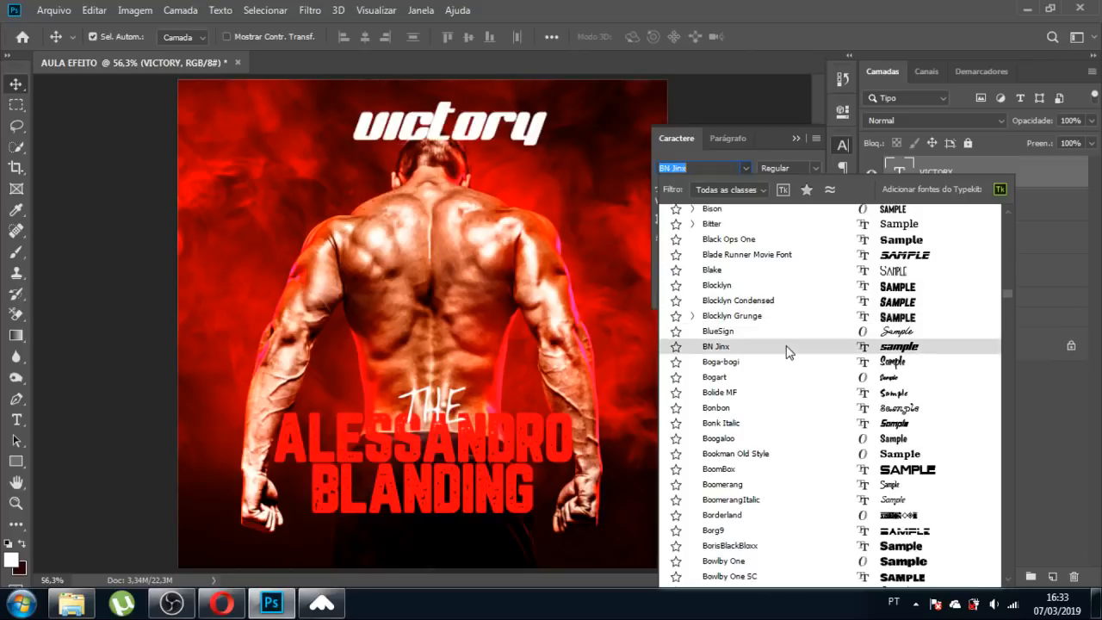
type("Dos")
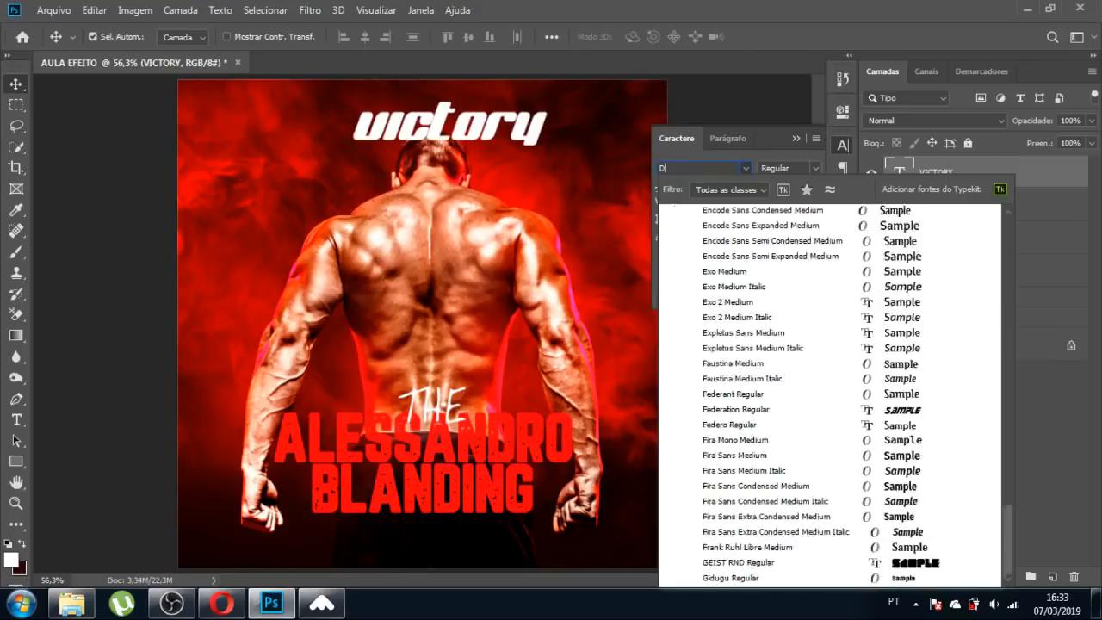
key("Up")
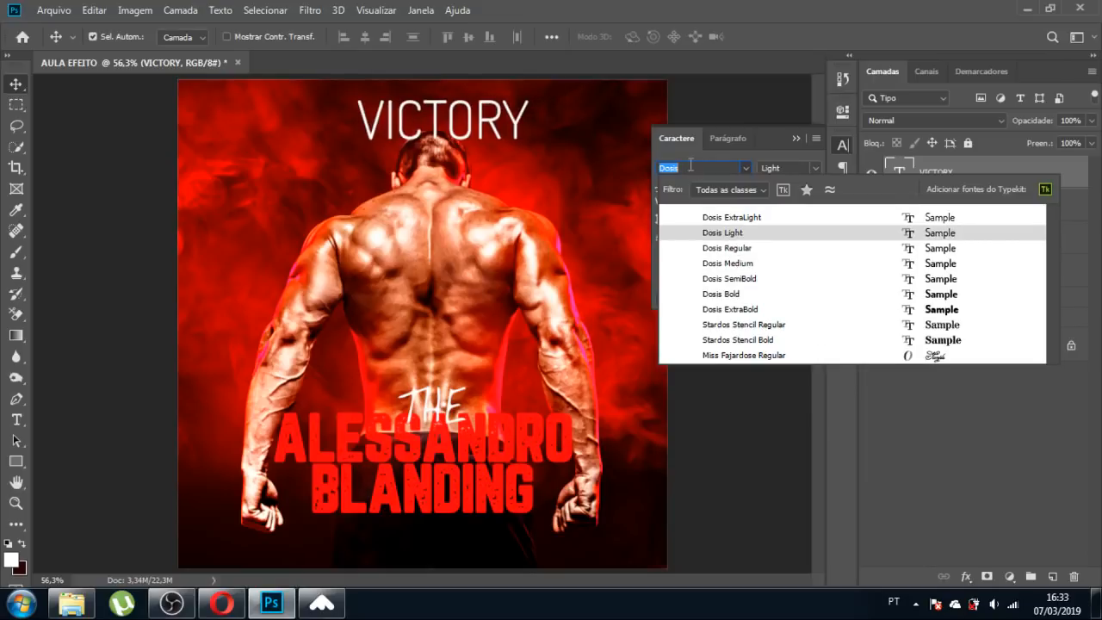
type("DORS")
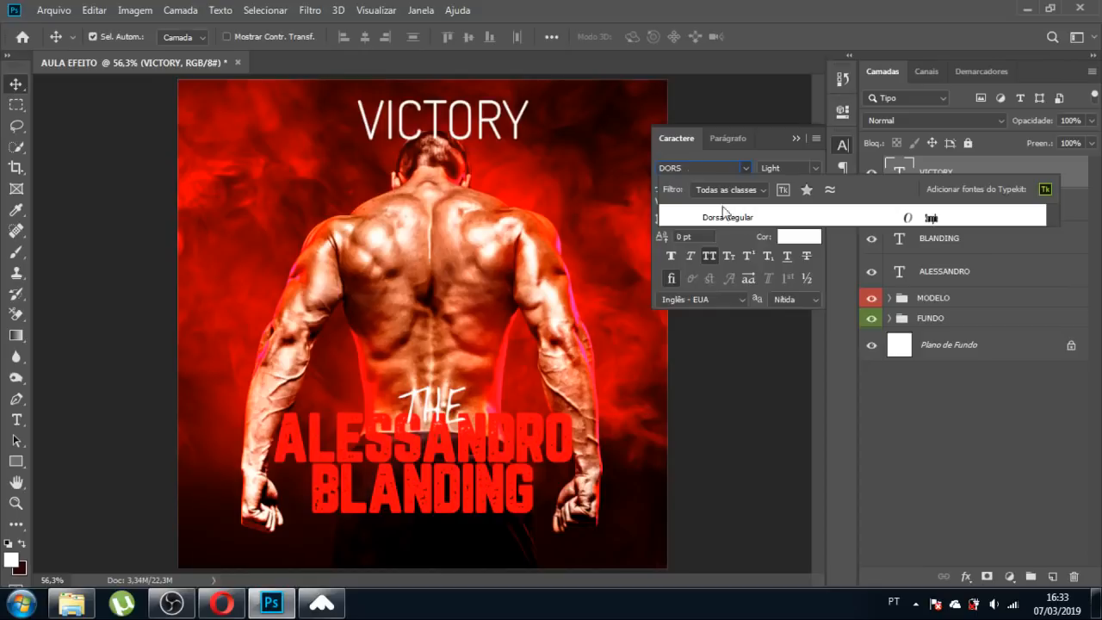
left_click(739, 218)
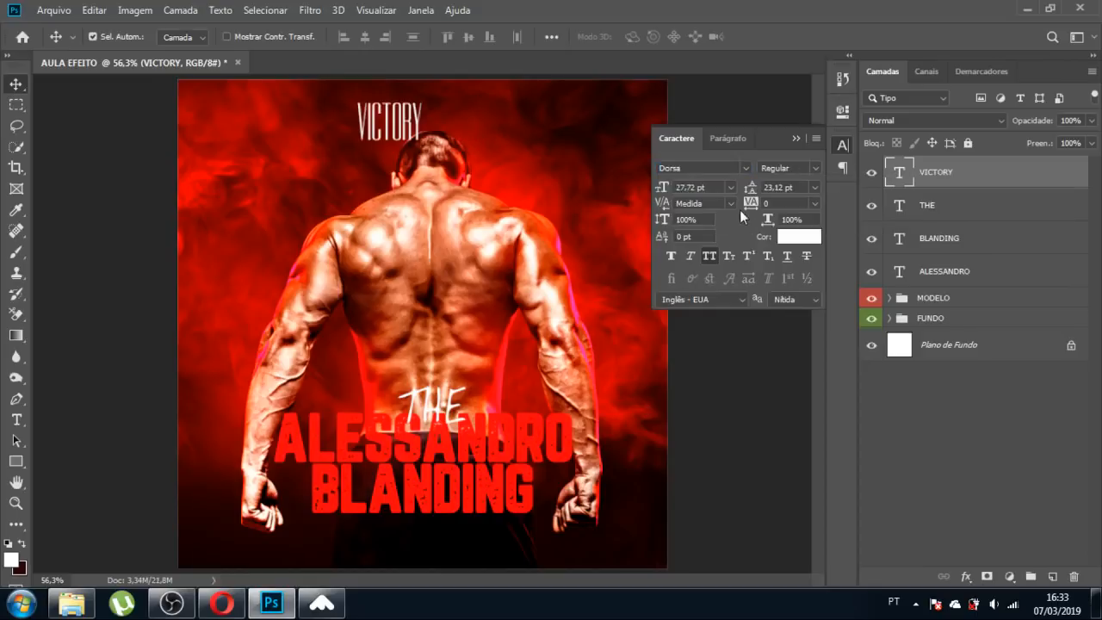
Centre VICTORY above the man's head and scale it down to 75%.
left_click(789, 138)
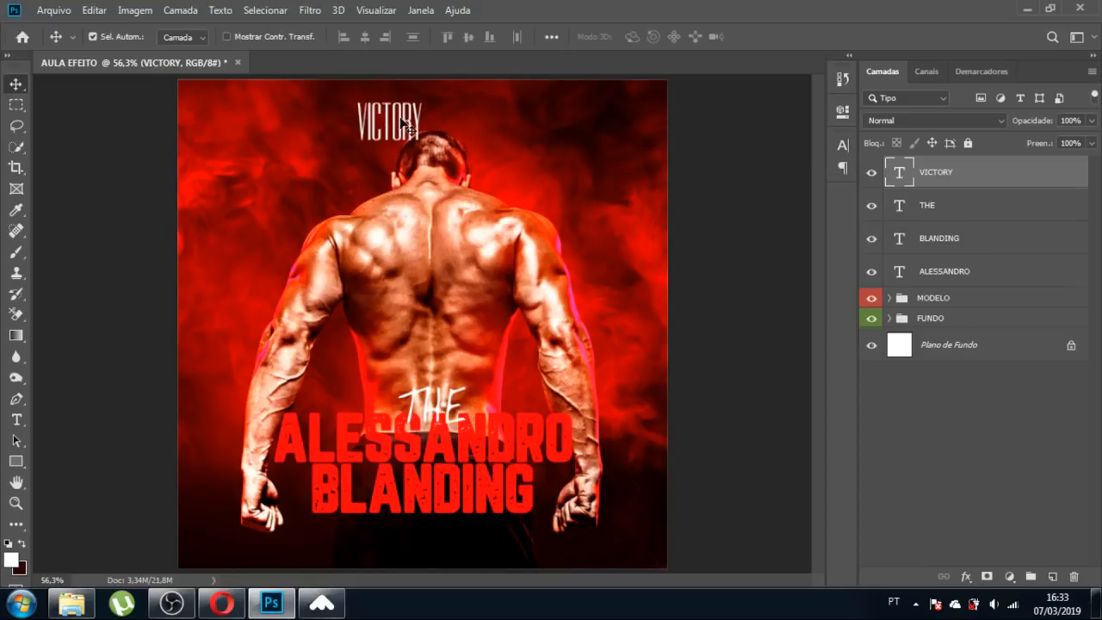
left_click_drag(405, 128, 439, 134)
key("ctrl+t")
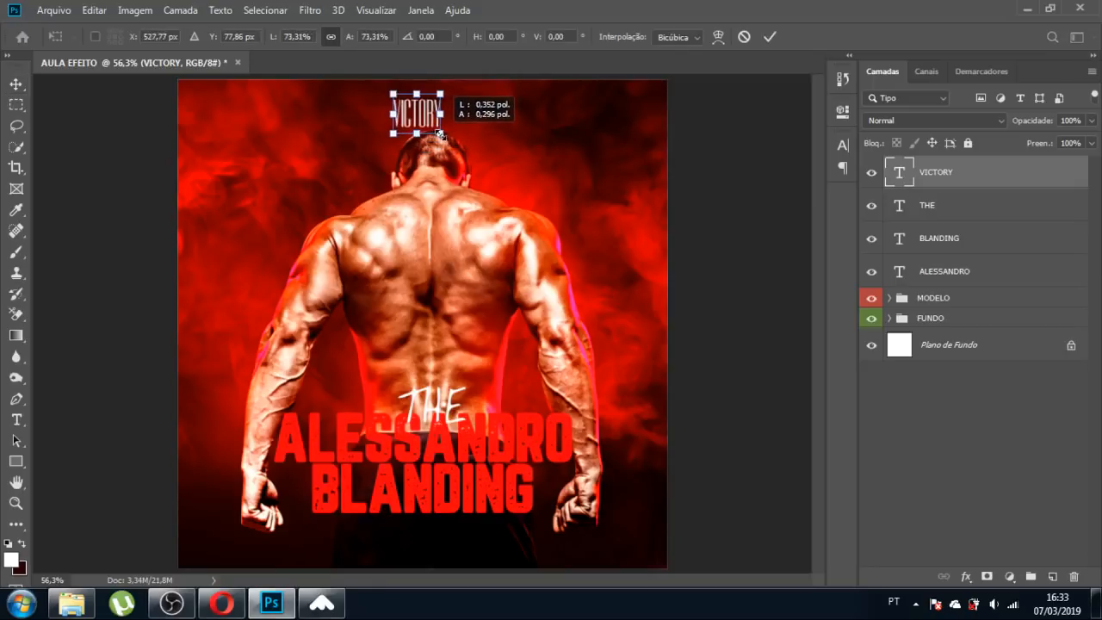
left_click_drag(438, 134, 476, 115)
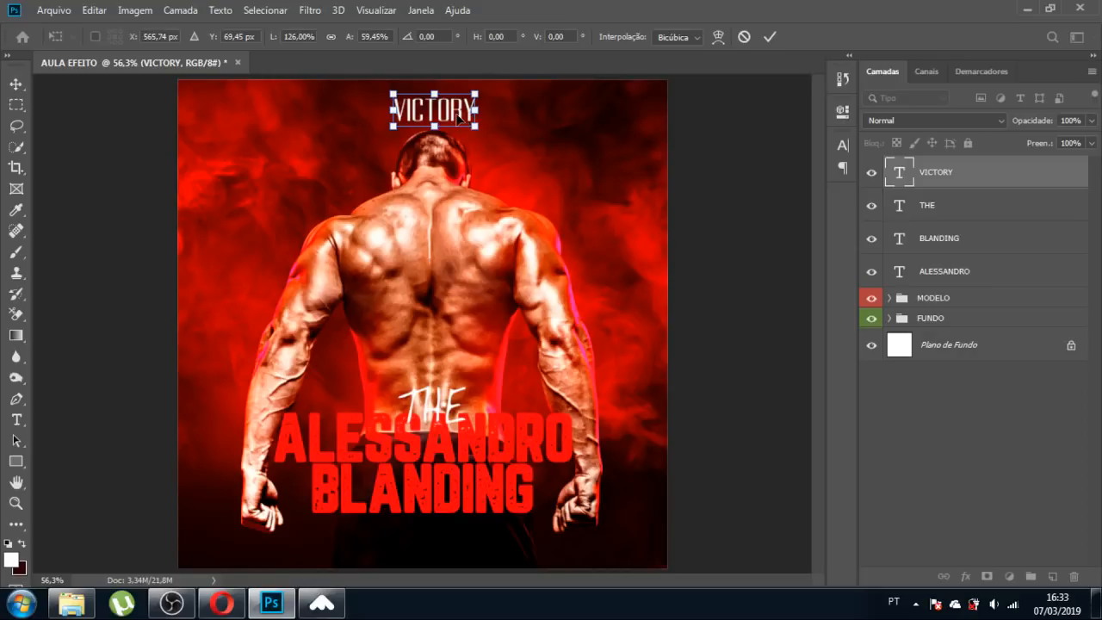
key("Return")
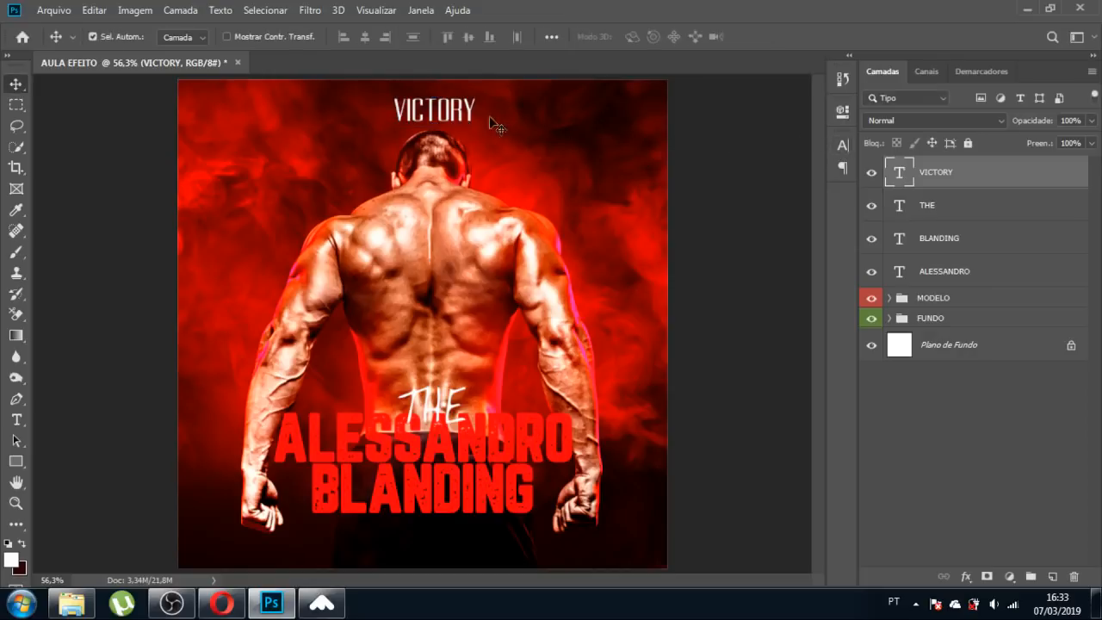
key("ctrl")
key("ctrl+z")
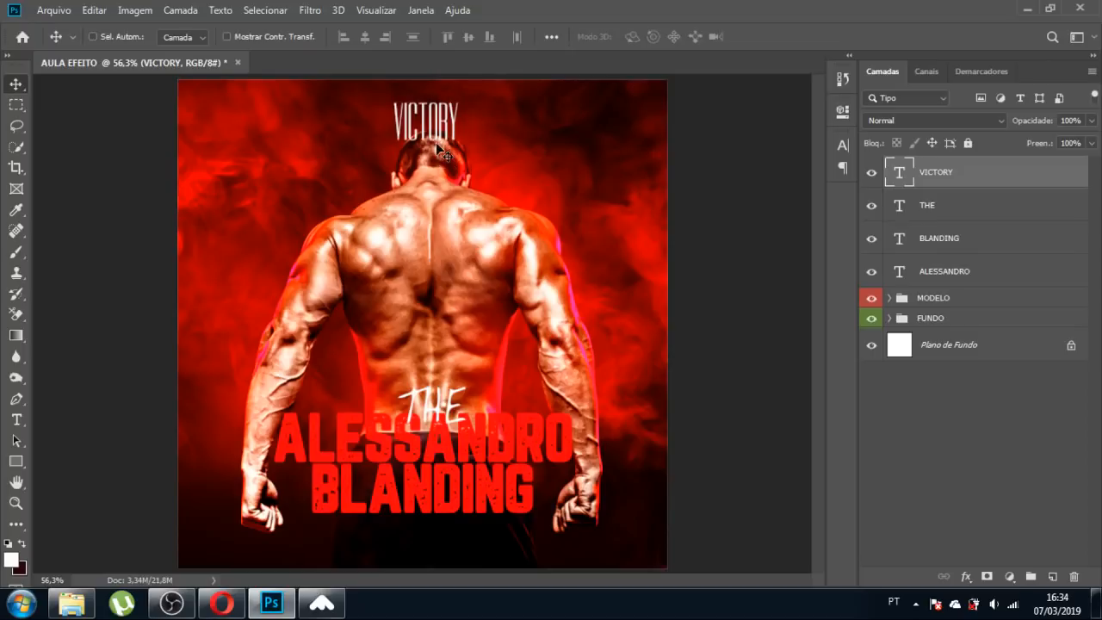
key("ctrl+t")
left_click_drag(457, 148, 440, 135)
key("Return")
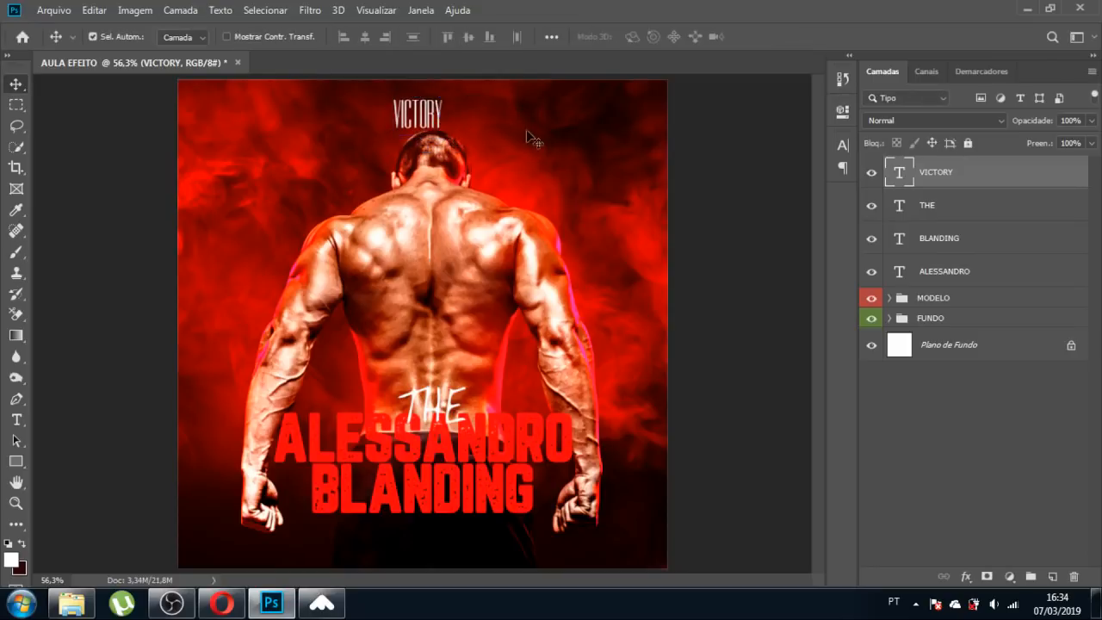
Widen VICTORY's letter spacing and shrink it slightly to about 94,9%.
left_click(843, 144)
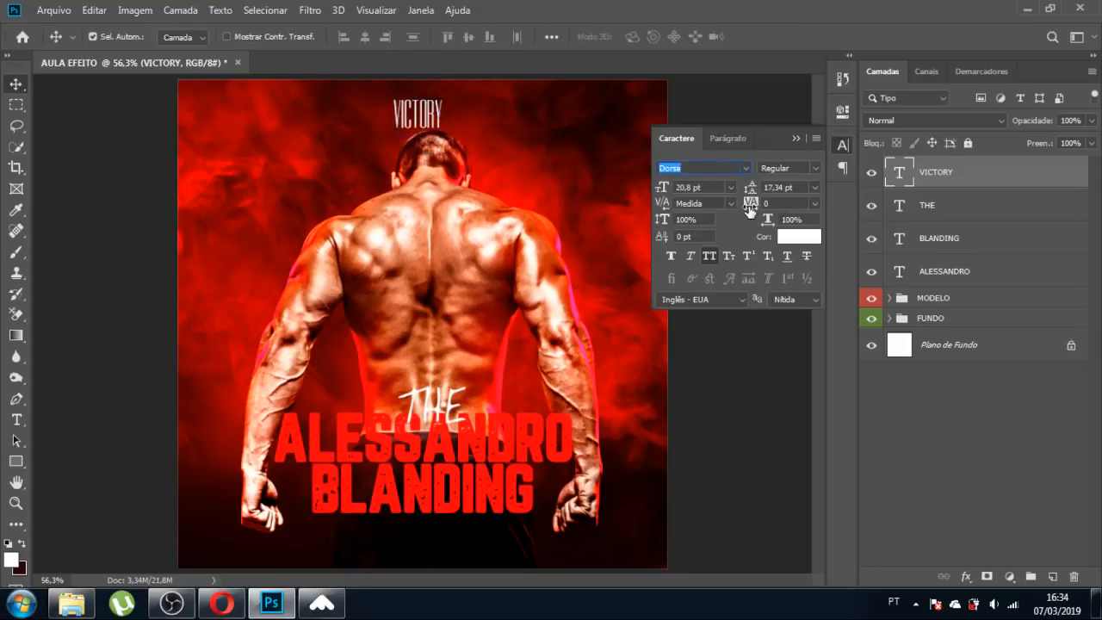
left_click_drag(749, 210, 754, 206)
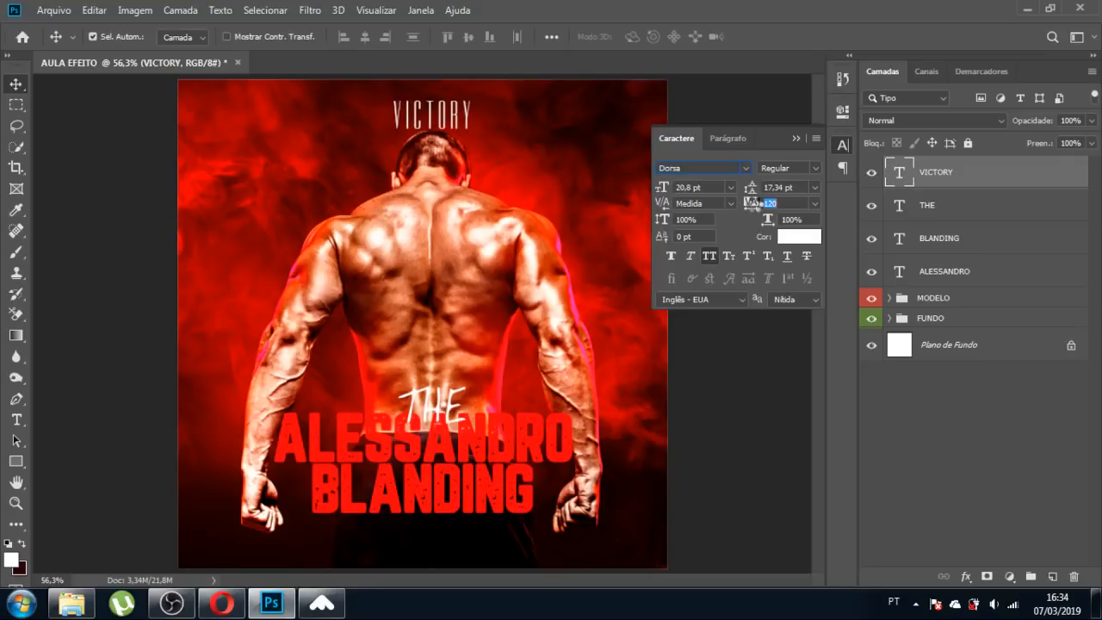
left_click(793, 136)
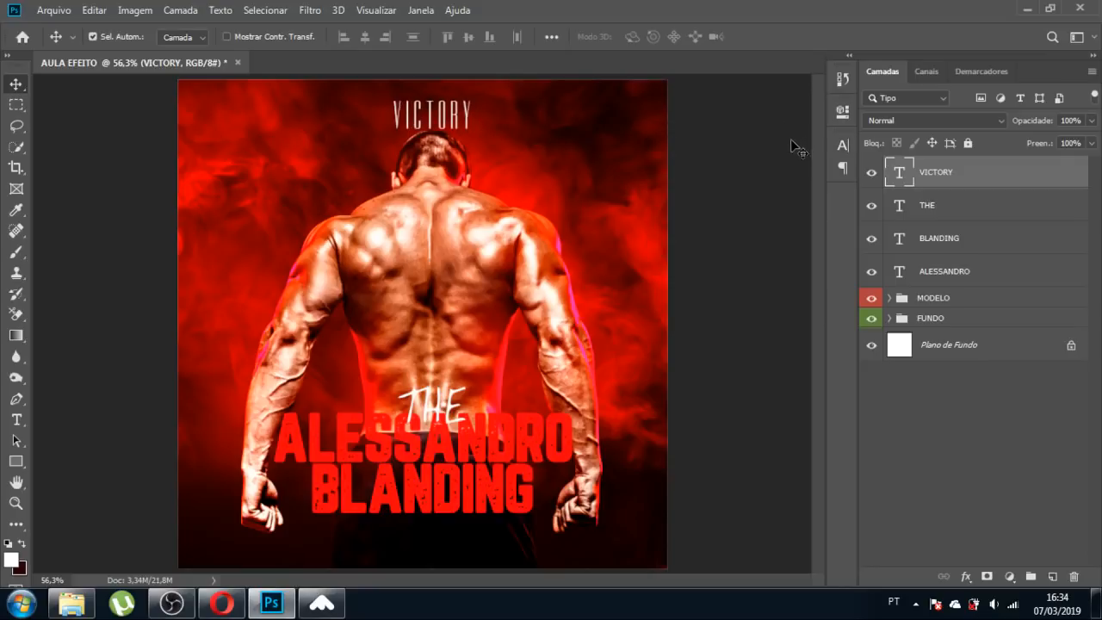
key("ctrl+t")
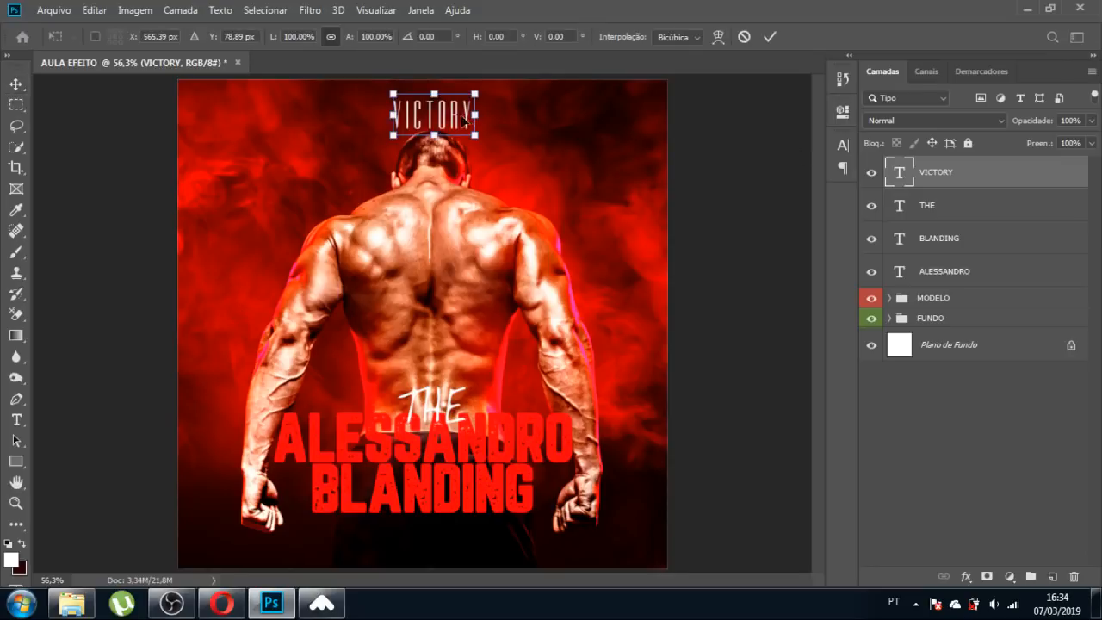
left_click_drag(393, 92, 397, 97)
key("Return")
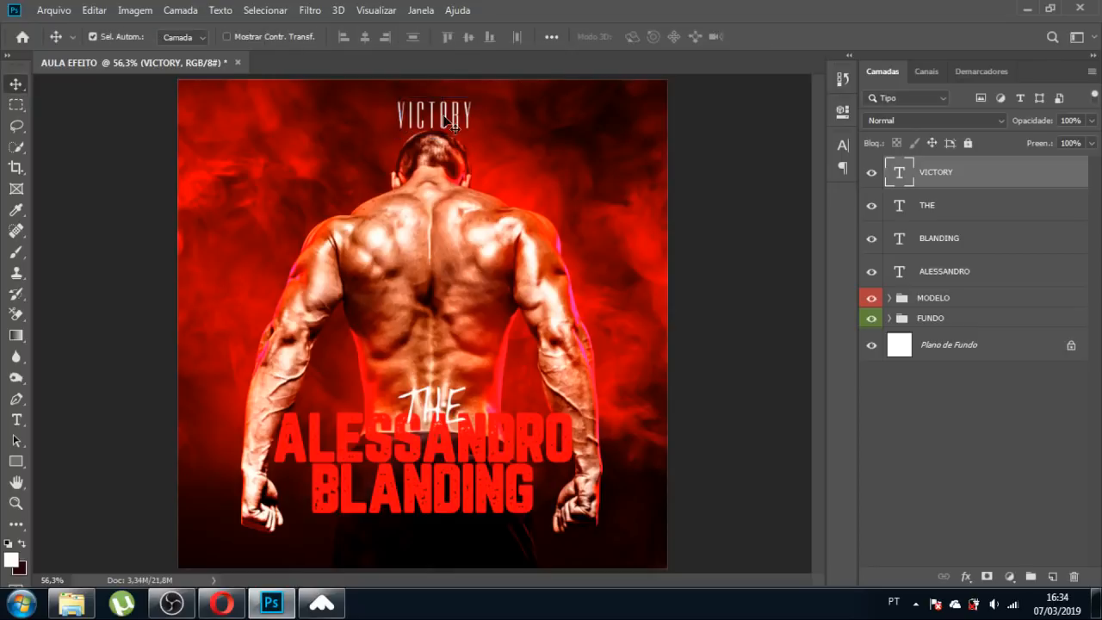
Align VICTORY to the horizontal centre of the poster and Alt-drag a copy below it.
left_click(949, 346)
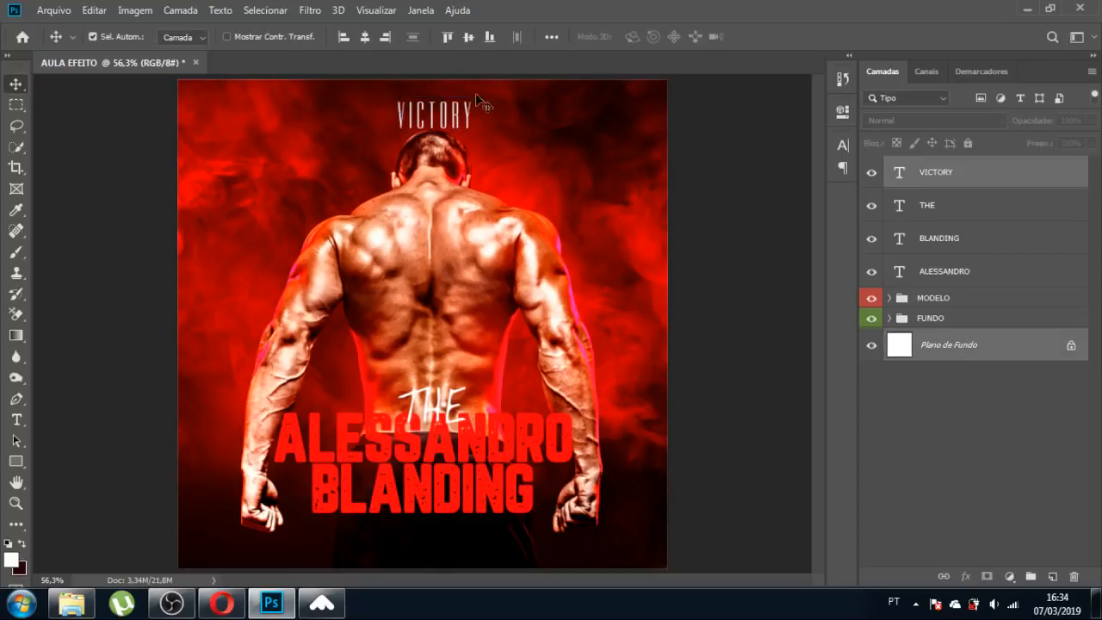
left_click(364, 36)
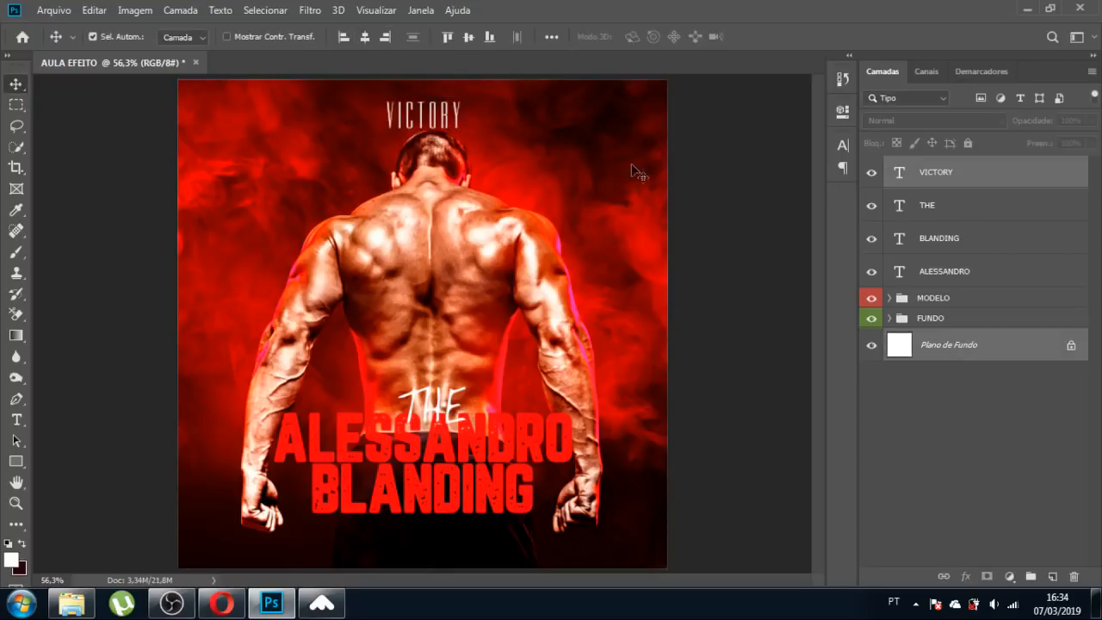
left_click(729, 210)
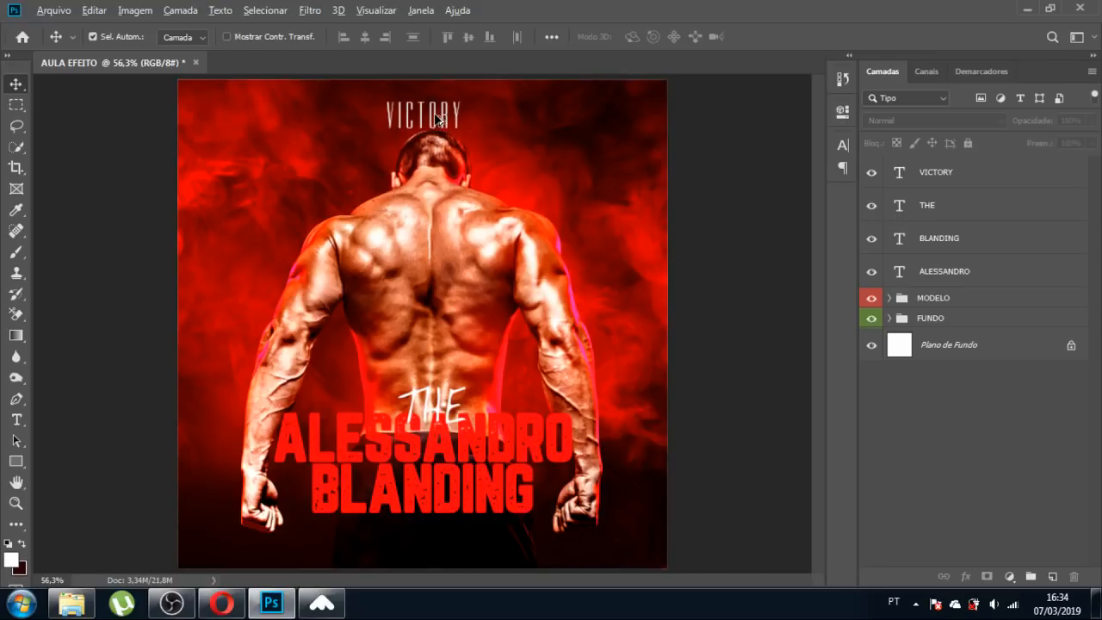
left_click_drag(437, 118, 444, 170)
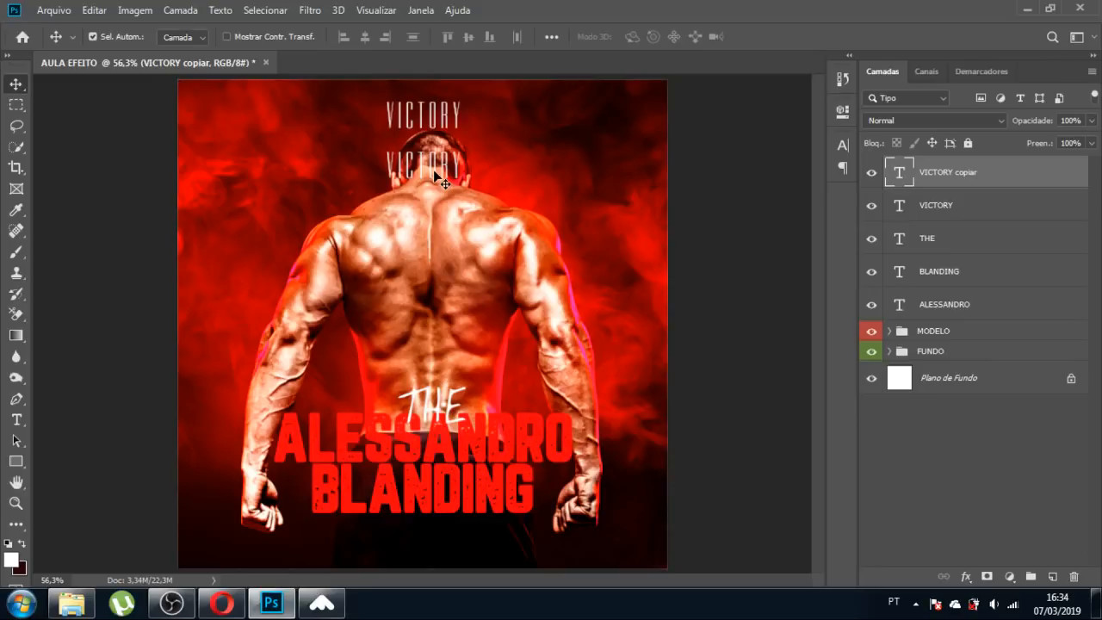
Replace the copied VICTORY text with the word 'CHAMPION'.
key("t")
left_click(432, 170)
key("ctrl+a")
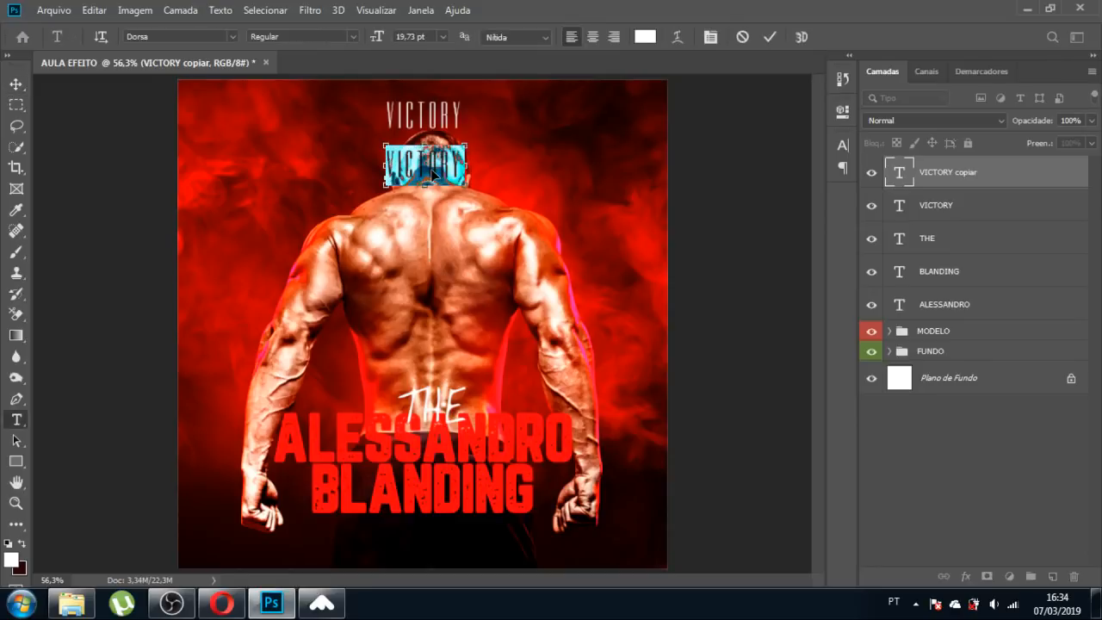
key("Left")
key("Right")
key("Right")
key("Right")
key("Right")
key("Right")
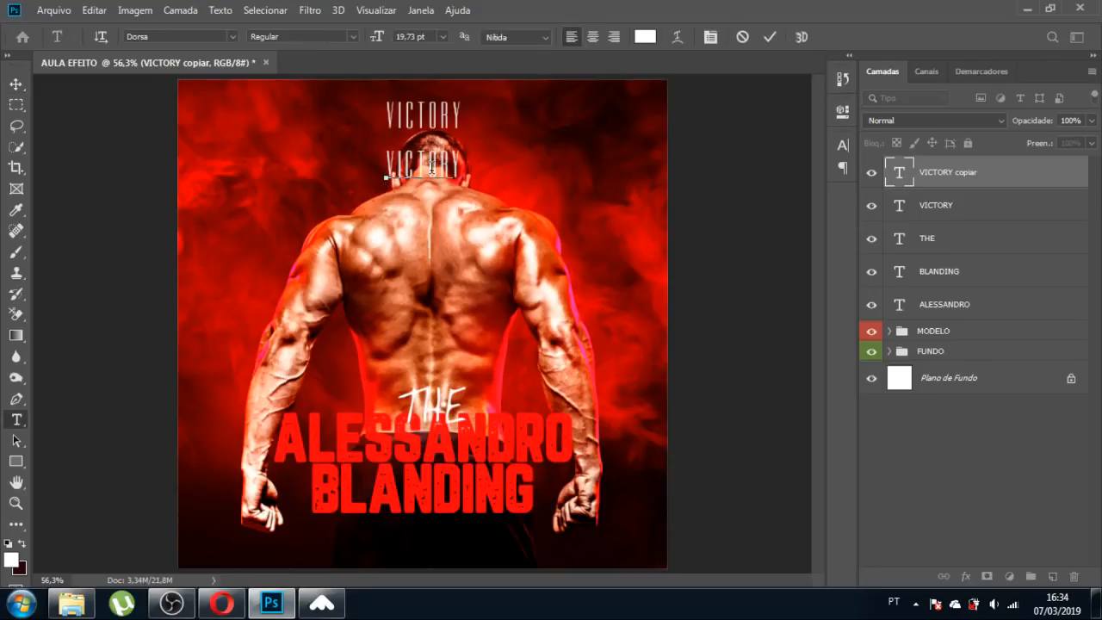
key("ctrl+a")
type("CHAMPION")
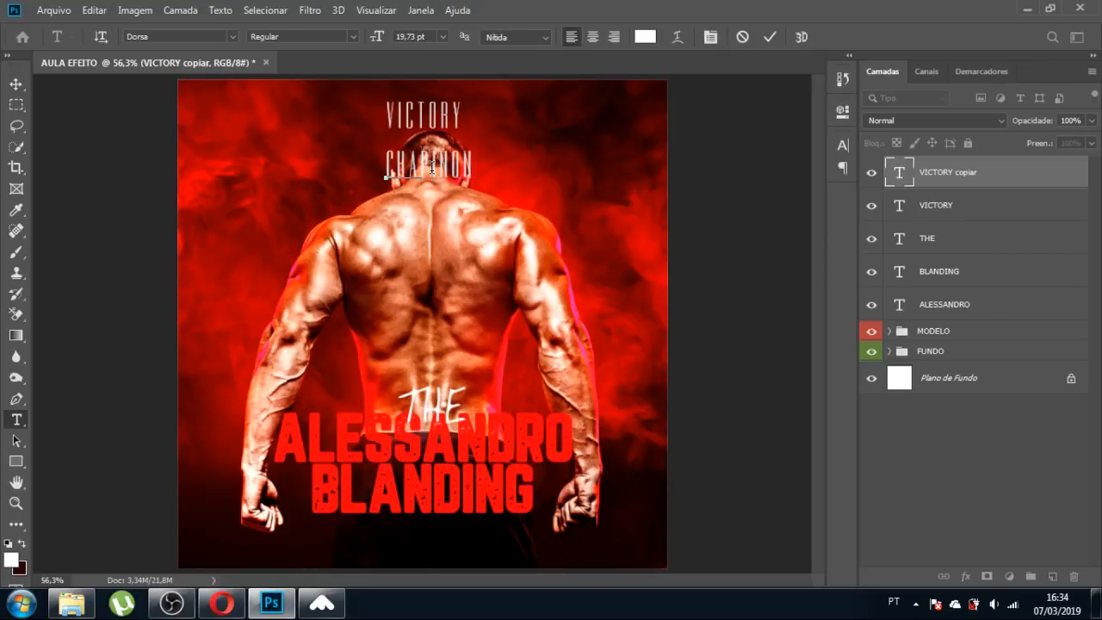
key("BackSpace")
key("BackSpace")
key("BackSpace")
key("BackSpace")
key("BackSpace")
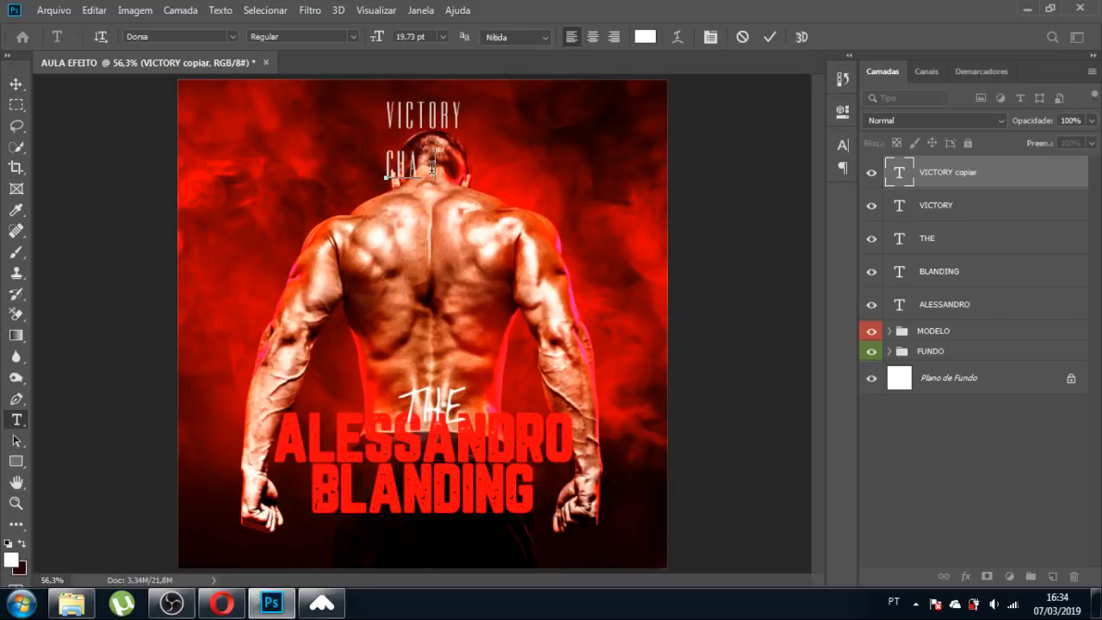
type("MPION")
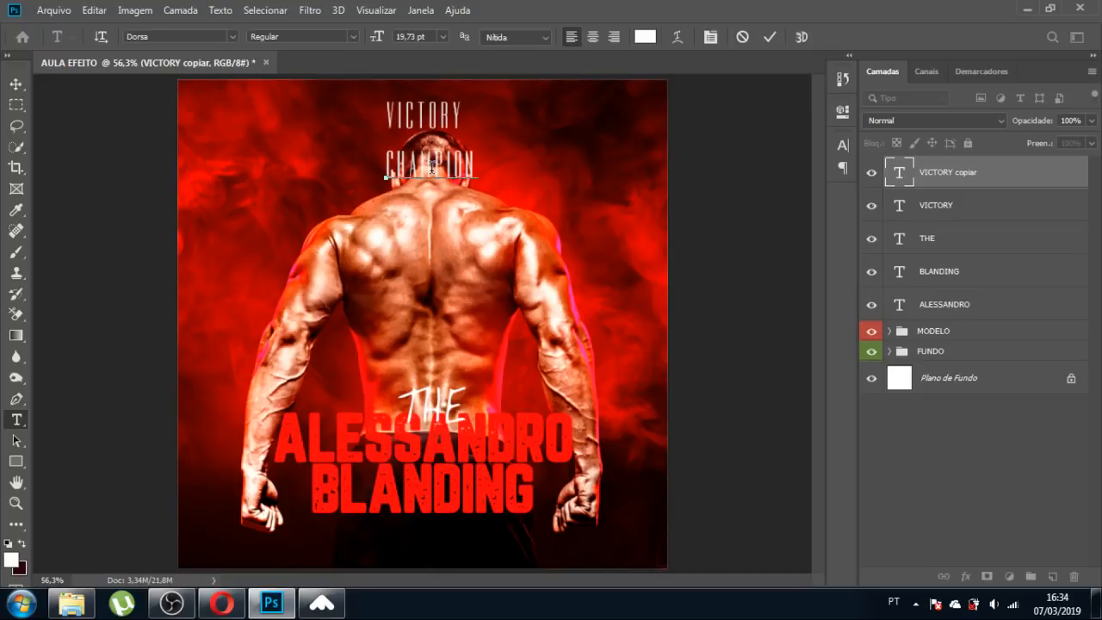
left_click(16, 84)
Shrink CHAMPION to about 42,17% and place it just above VICTORY.
key("ctrl+t")
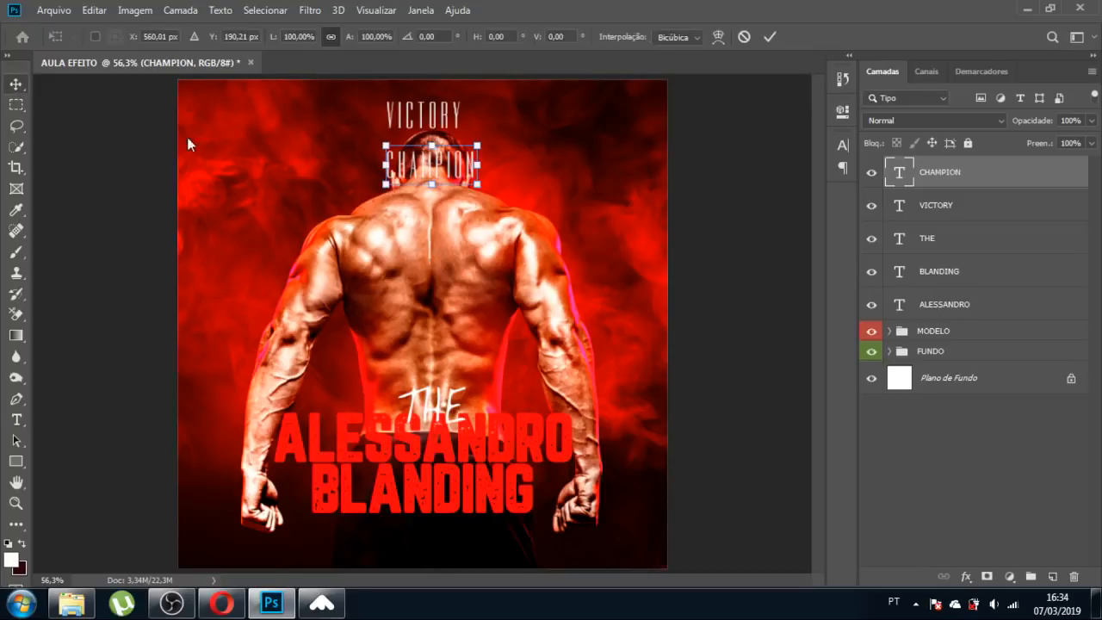
left_click_drag(478, 185, 431, 88)
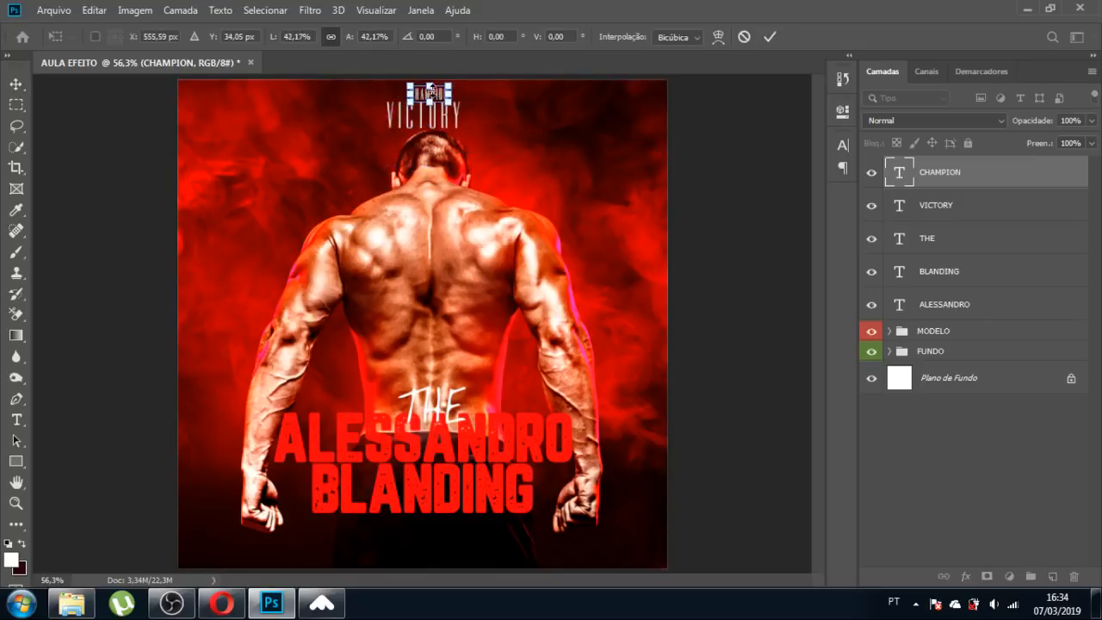
key("Return")
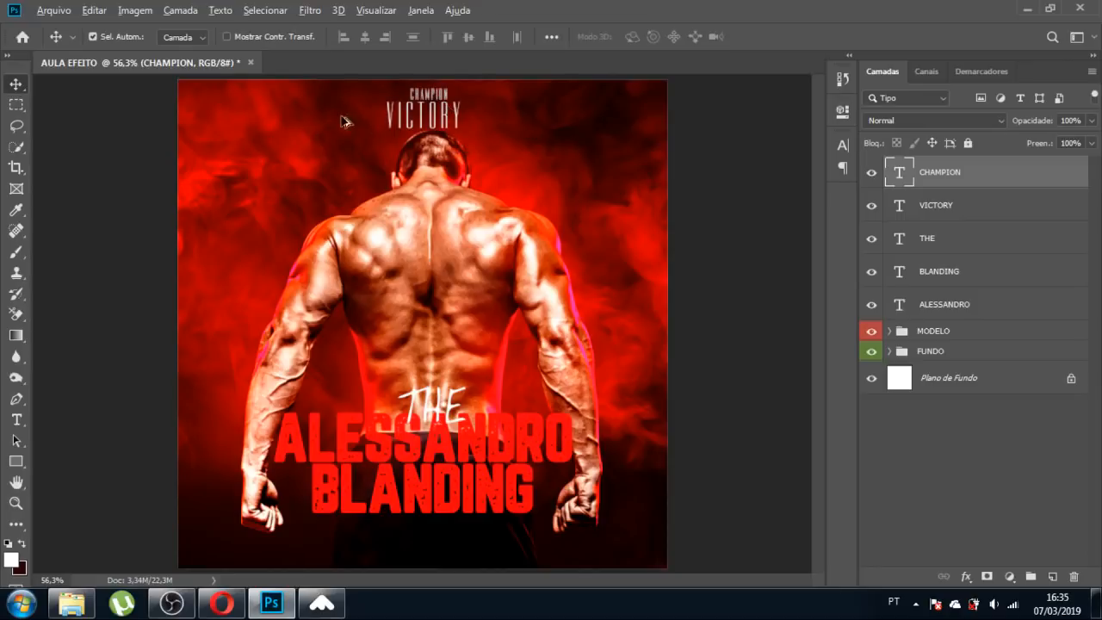
Set CHAMPION's letter tracking to 200.
scroll(478, 118, "up", 6)
left_click(842, 146)
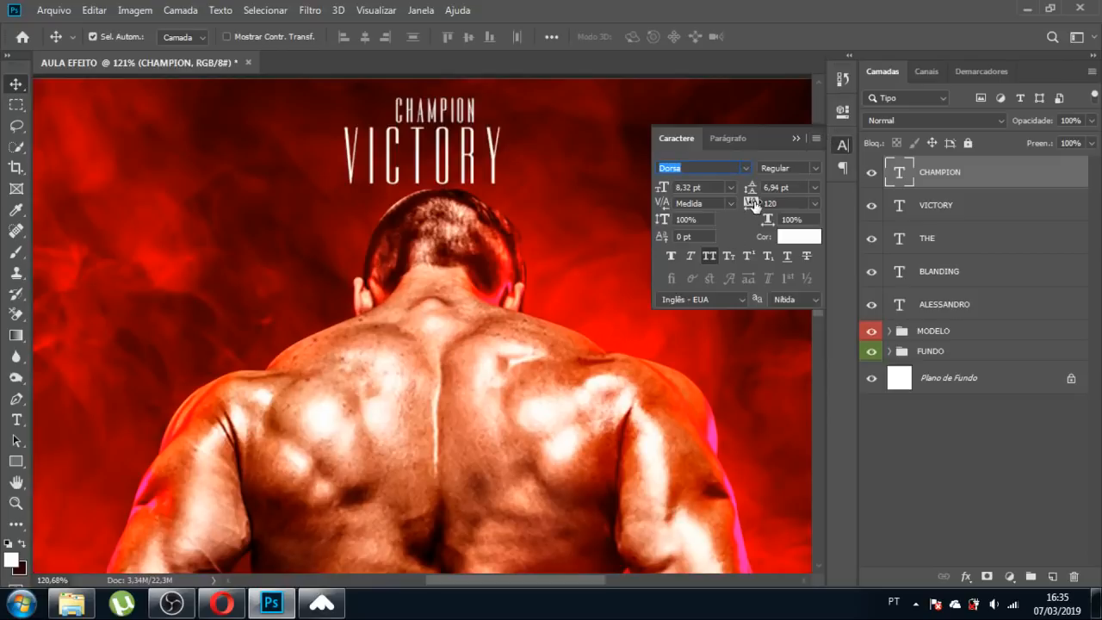
left_click_drag(754, 204, 761, 204)
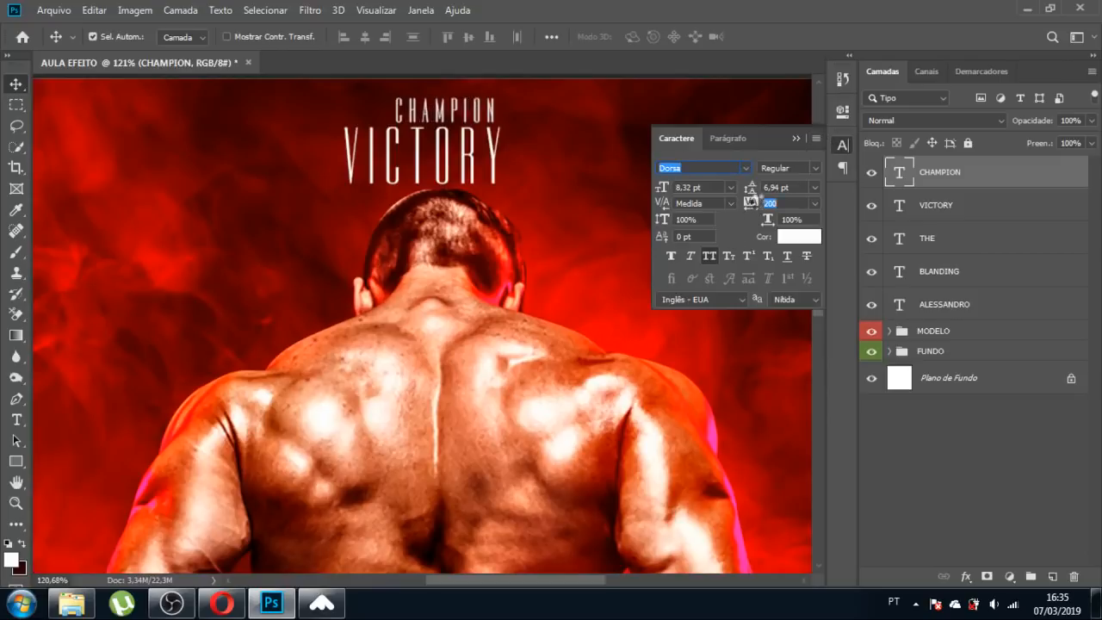
left_click(794, 137)
Centre CHAMPION horizontally over VICTORY and fit the whole poster on screen.
left_click(488, 113)
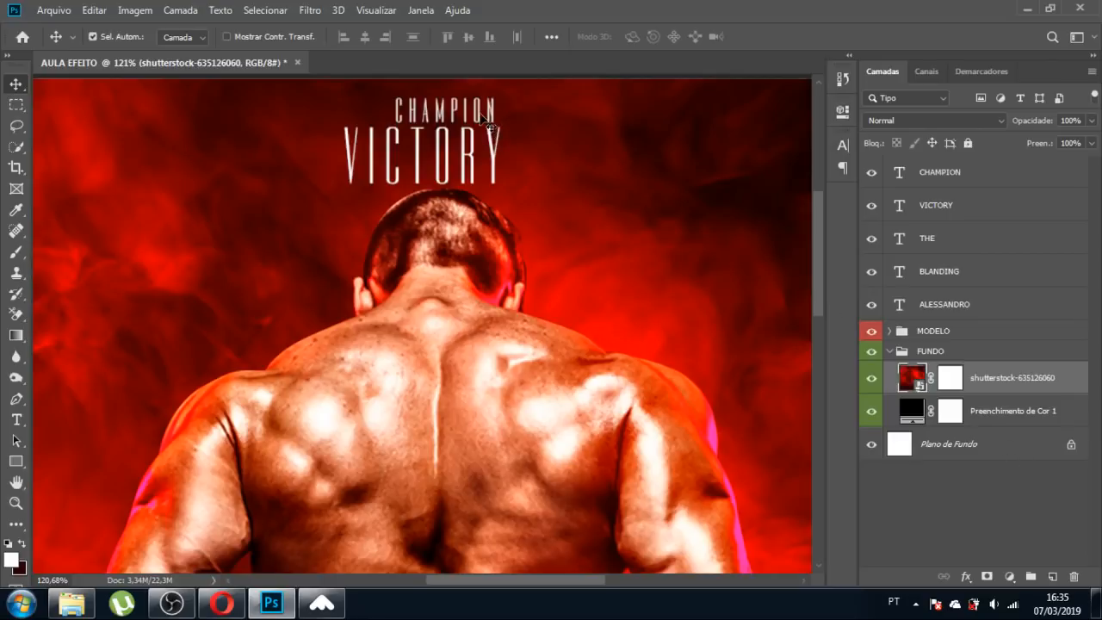
left_click(482, 115)
left_click(981, 454, "ctrl")
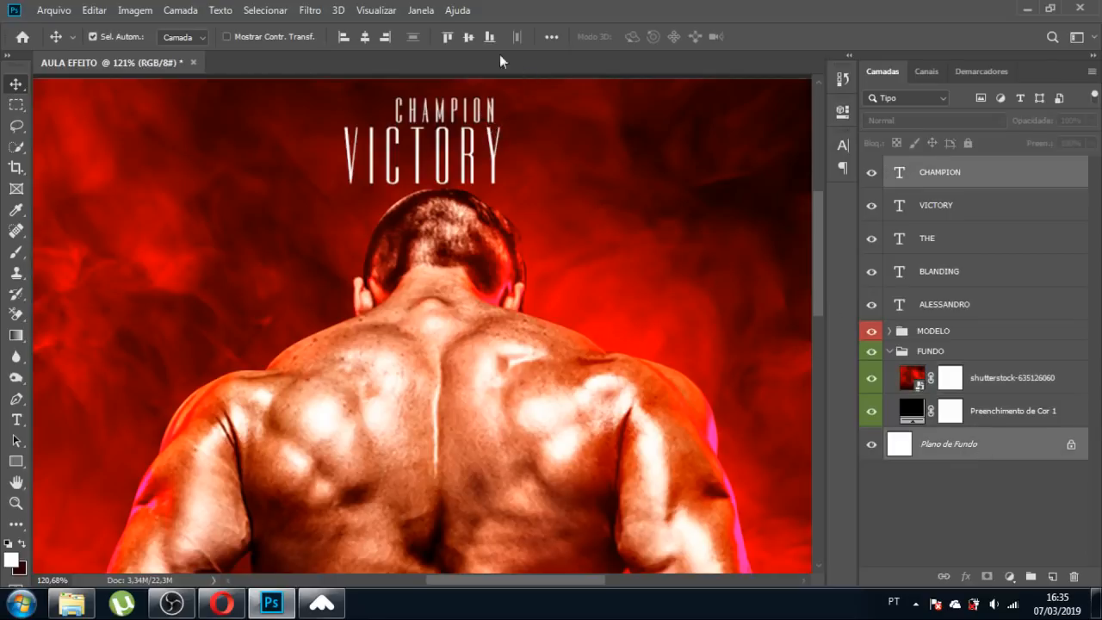
left_click(365, 38)
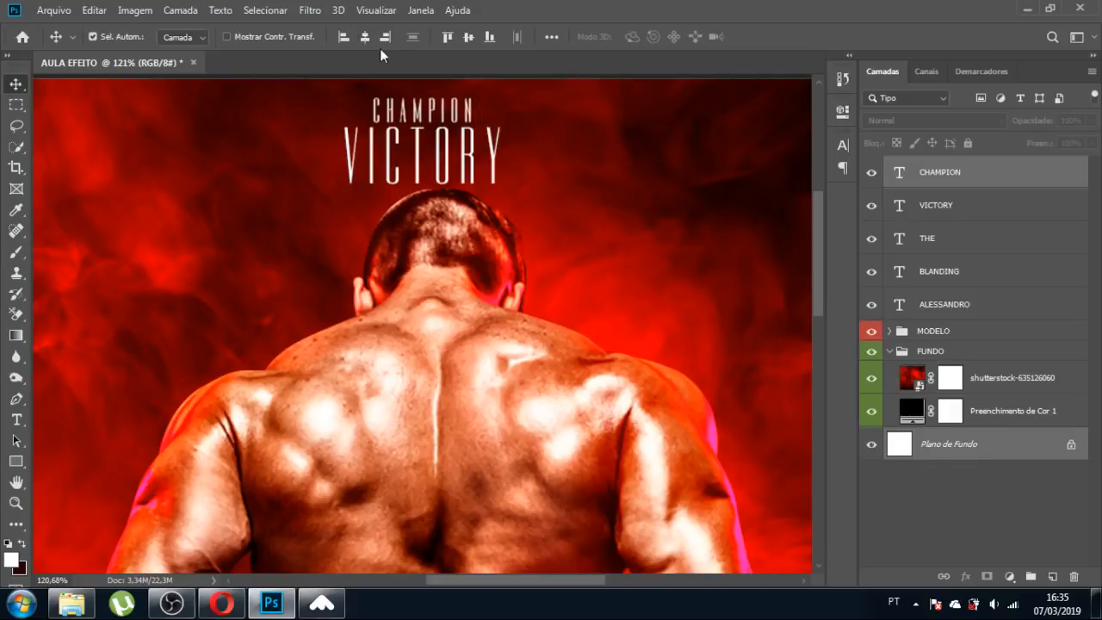
key("ctrl+0")
left_click(728, 230)
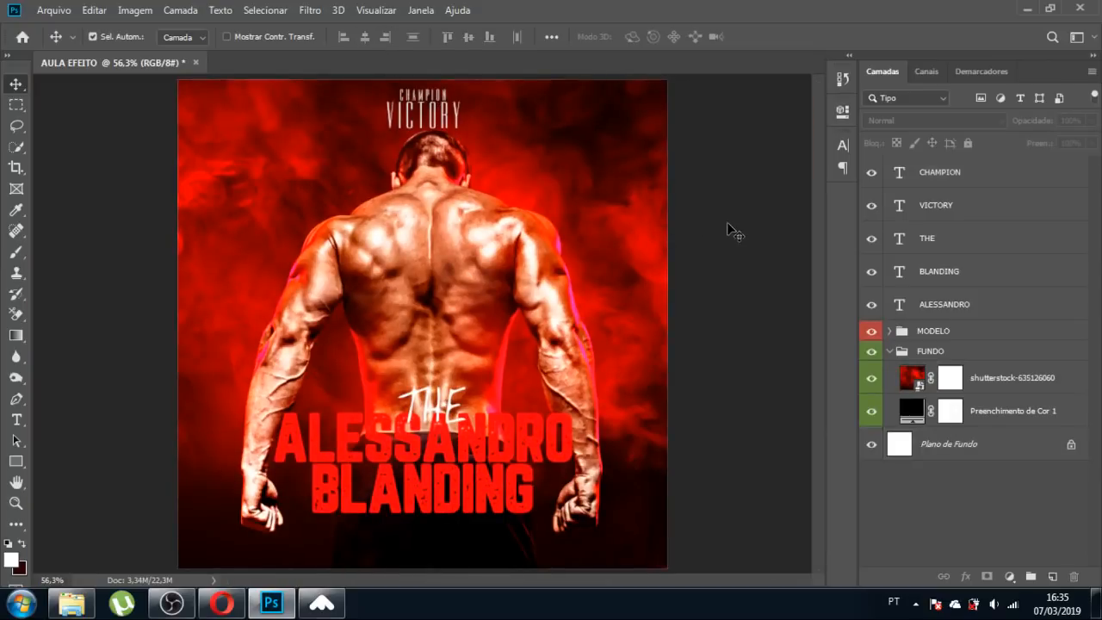
left_click(456, 125)
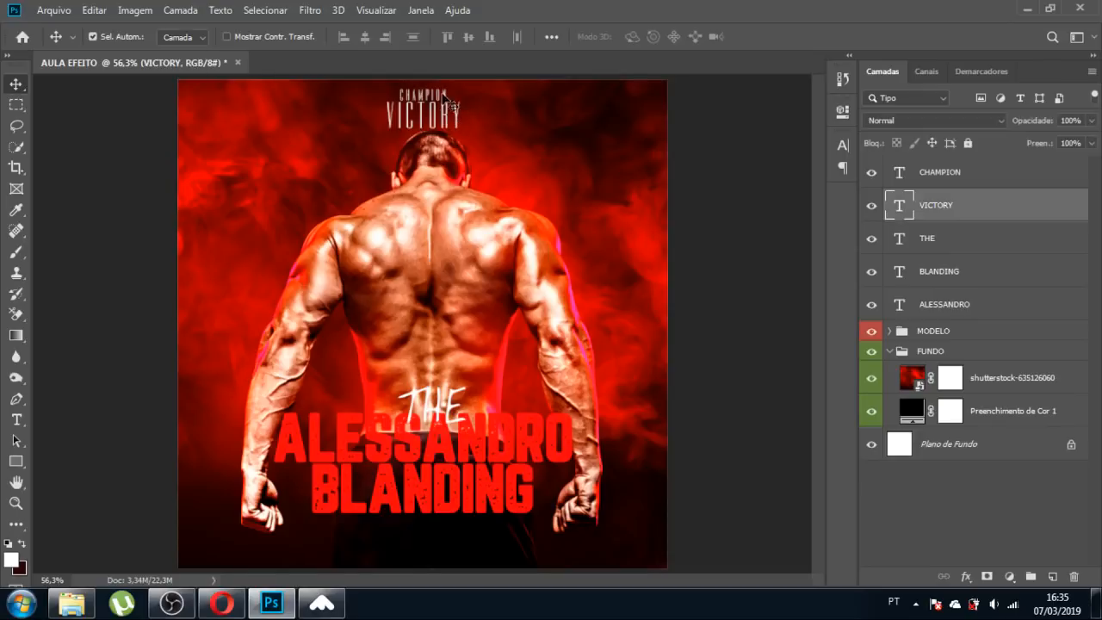
left_click(732, 206)
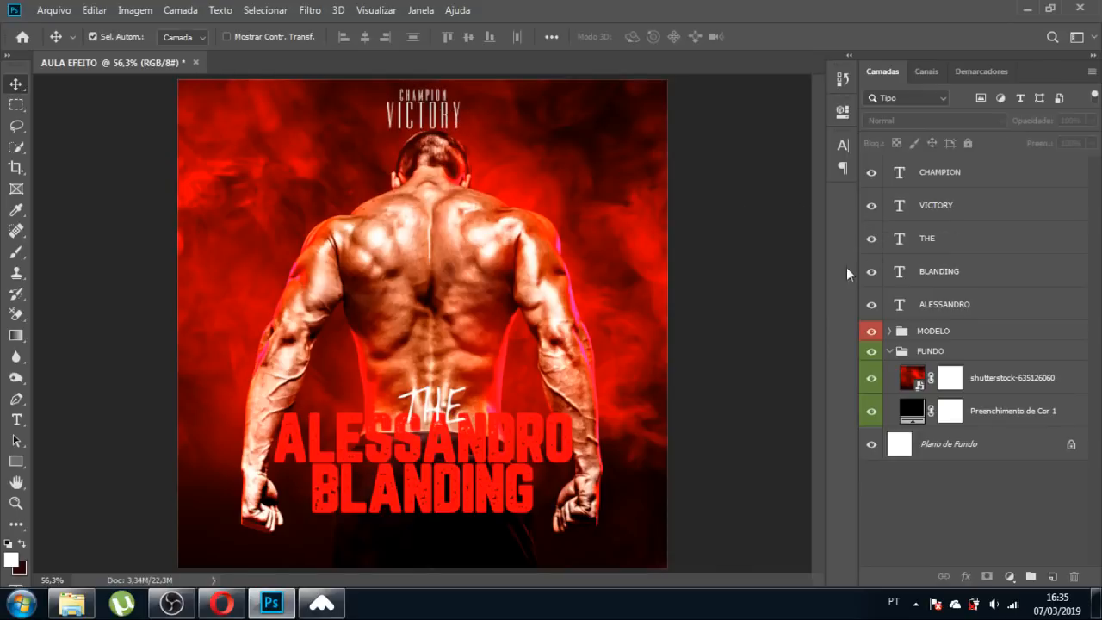
Group THE and the two name-title layers into a group named 'TEMA'.
left_click(957, 251)
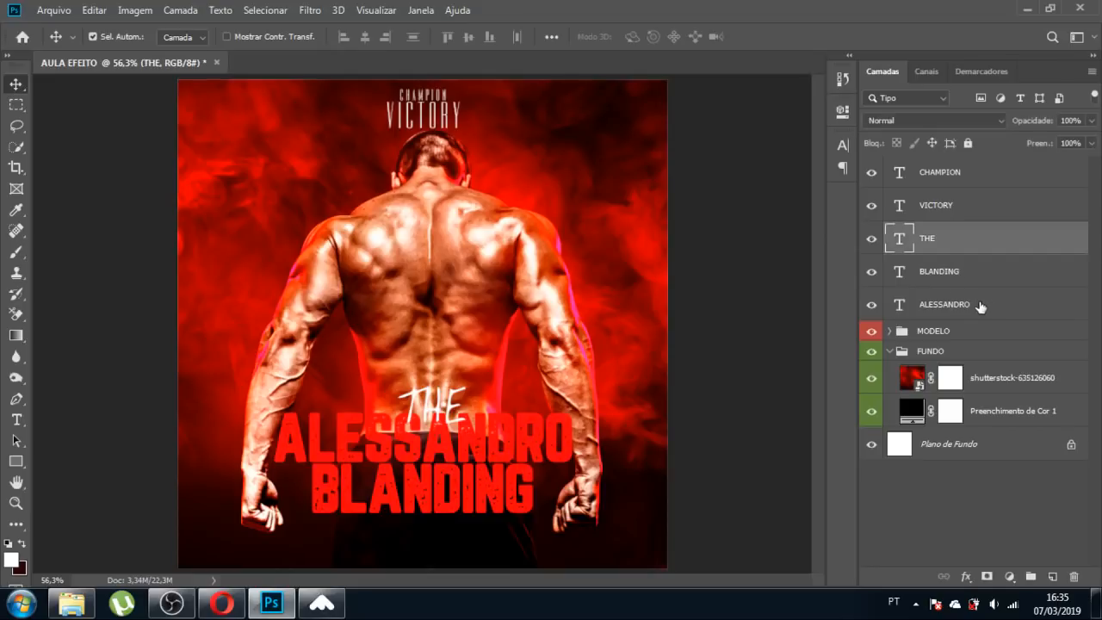
left_click(976, 308, "shift")
key("ctrl+g")
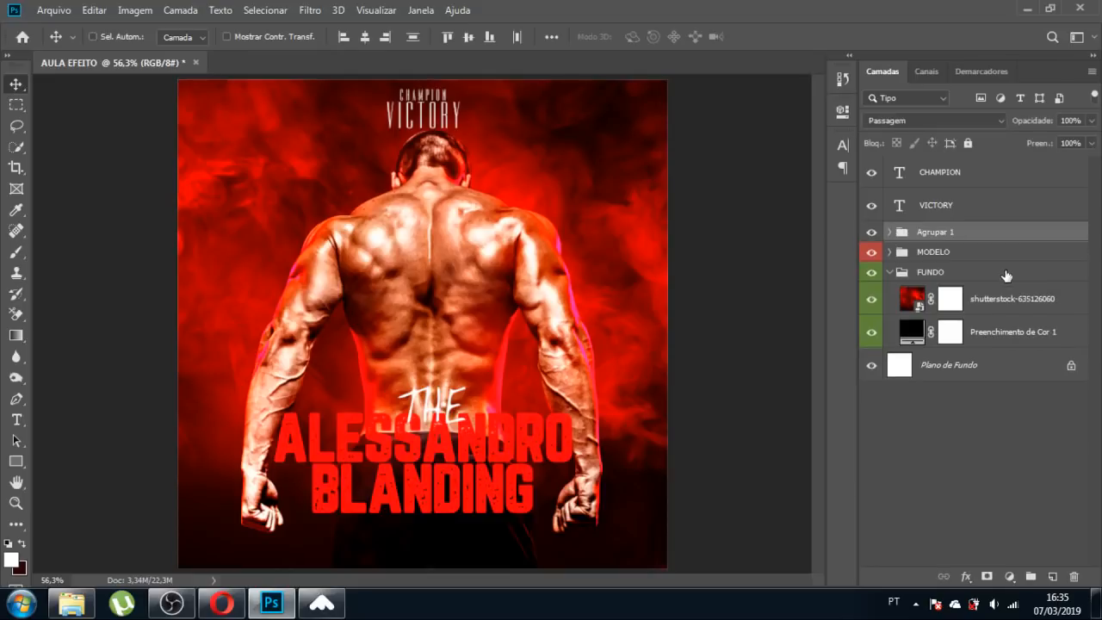
double_click(938, 232)
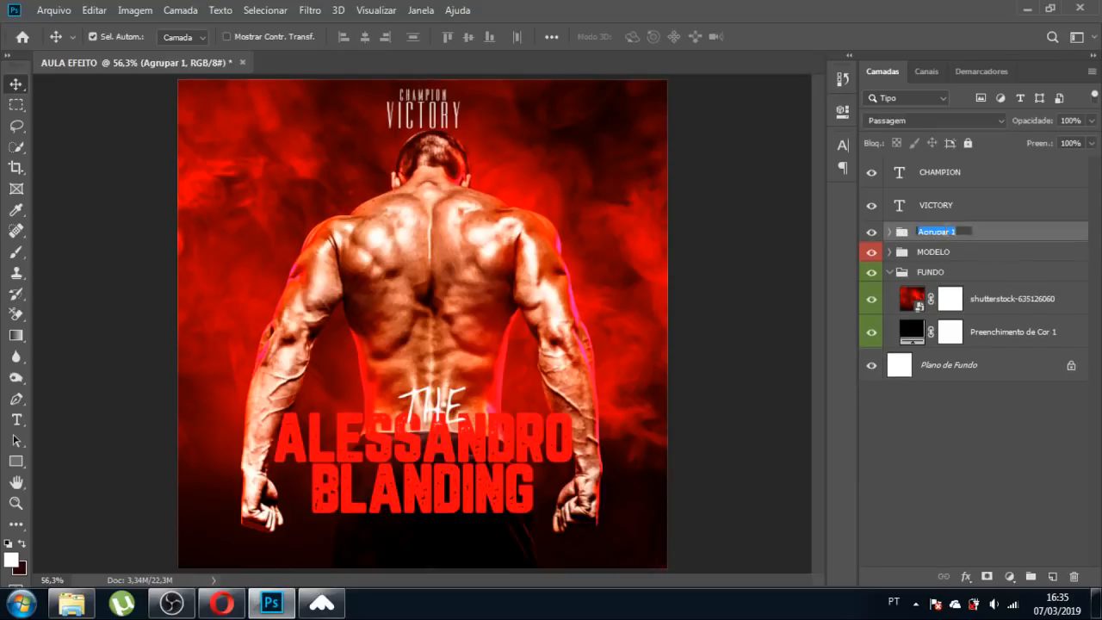
type("TEMA")
key("Return")
Group VICTORY and CHAMPION into a group named 'TOPO', then bring up the file browser.
left_click(938, 210)
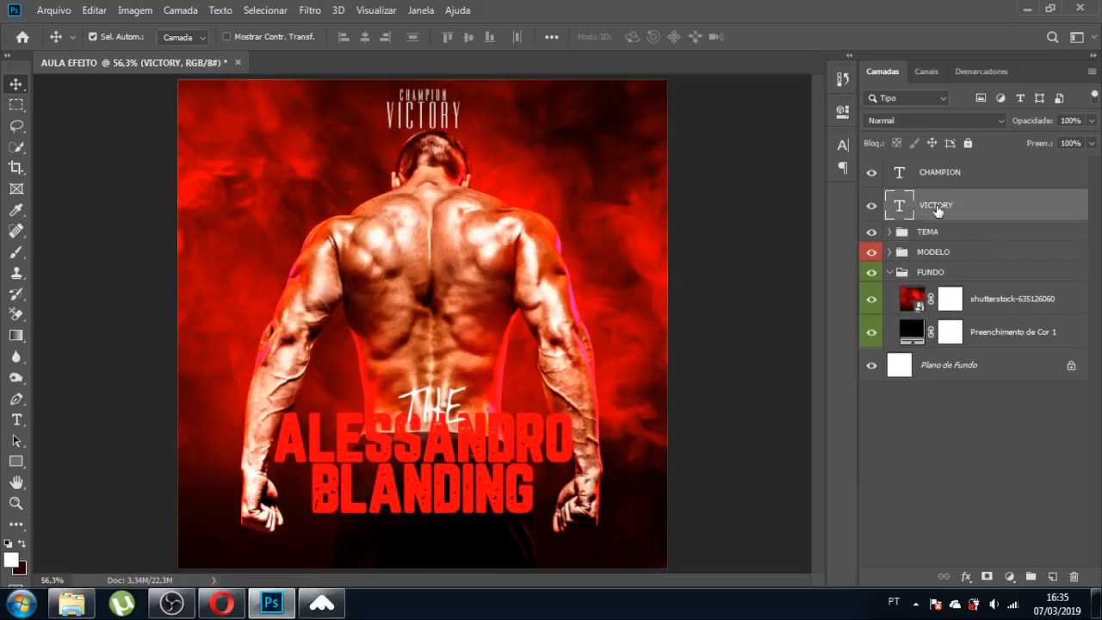
left_click(947, 177, "ctrl")
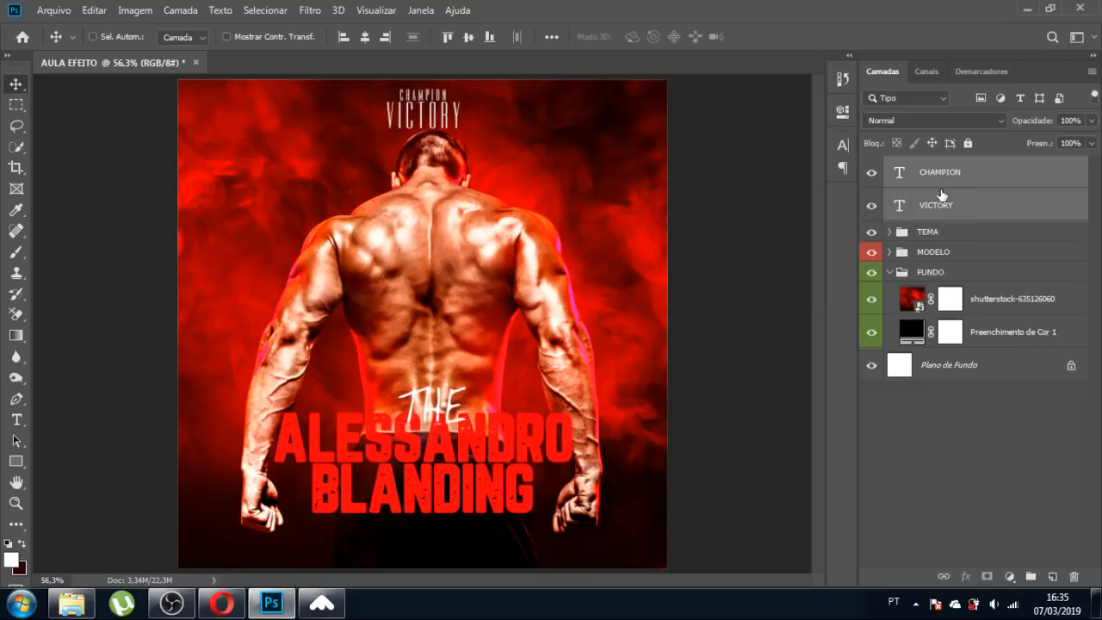
key("ctrl+g")
double_click(929, 168)
type("TO")
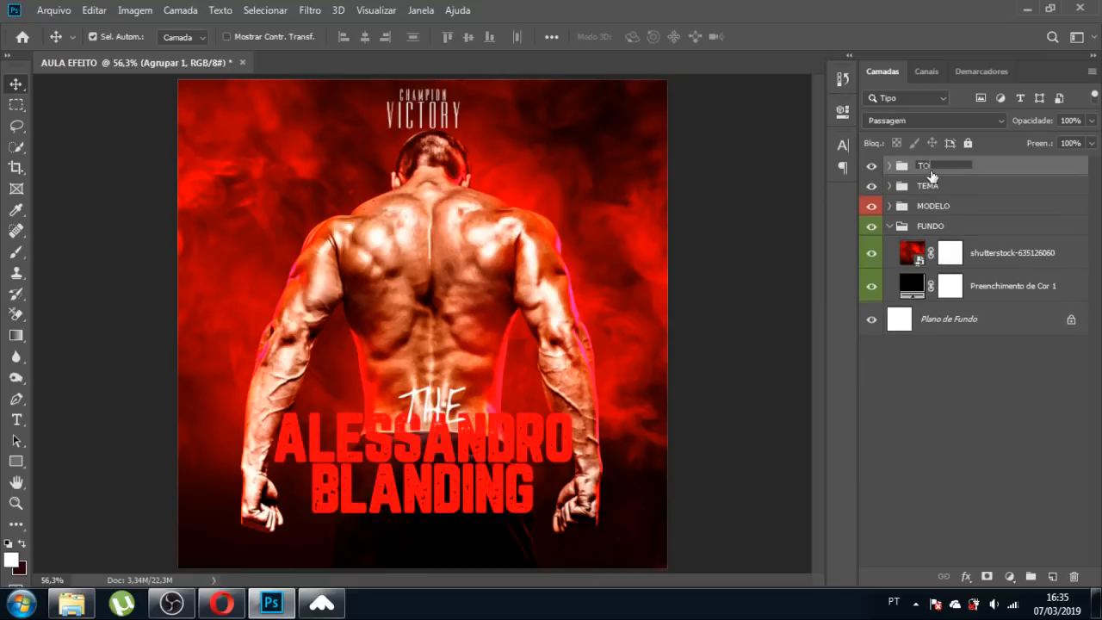
type("PO")
key("Return")
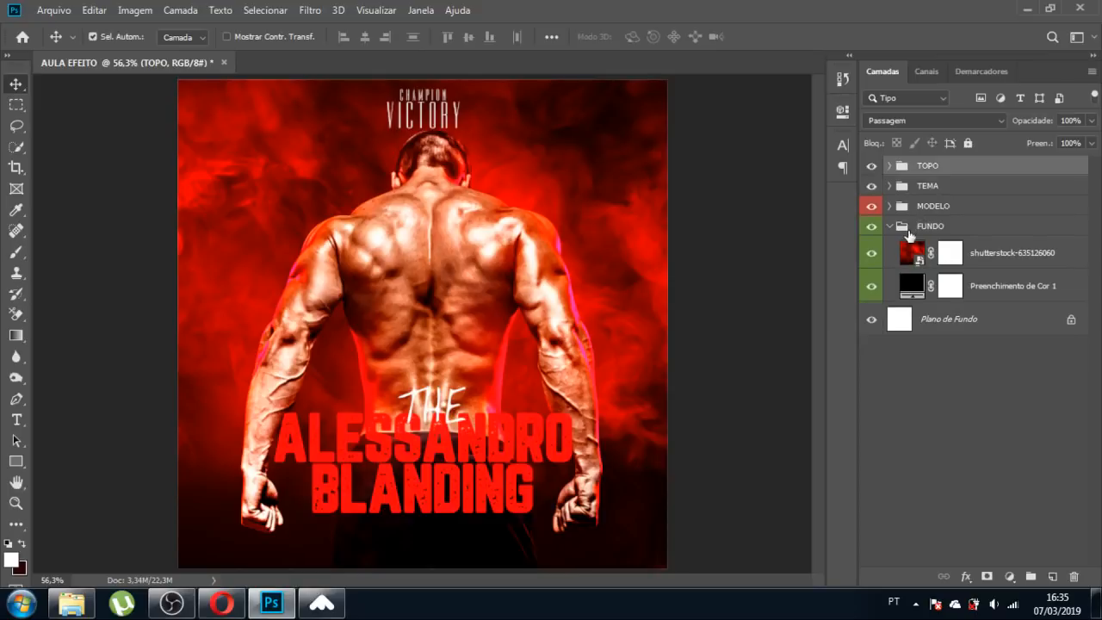
left_click(890, 185)
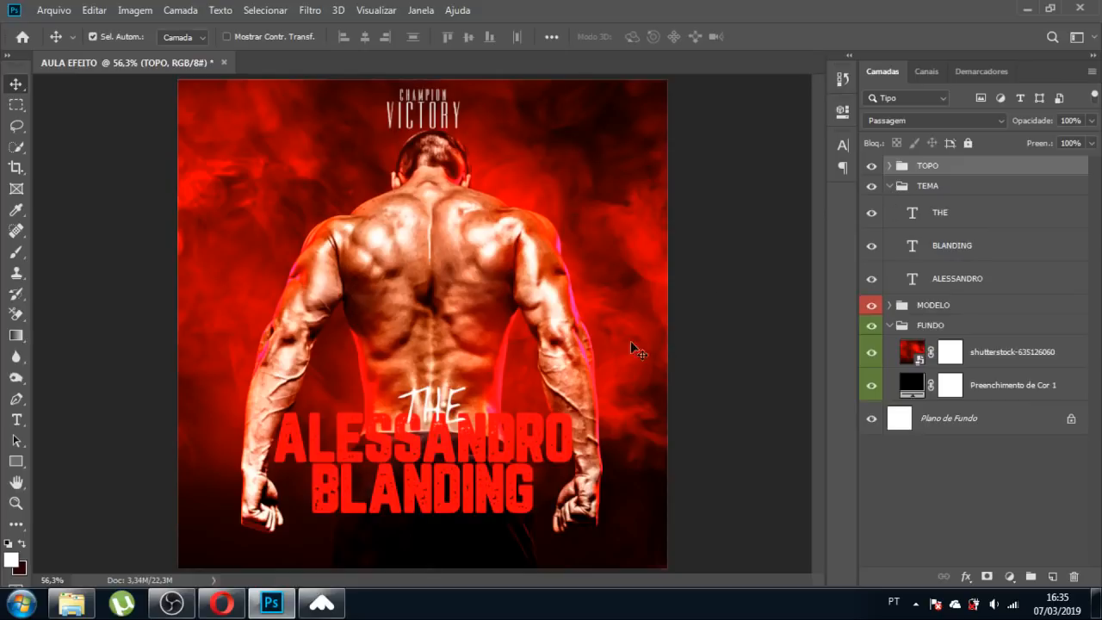
left_click(65, 609)
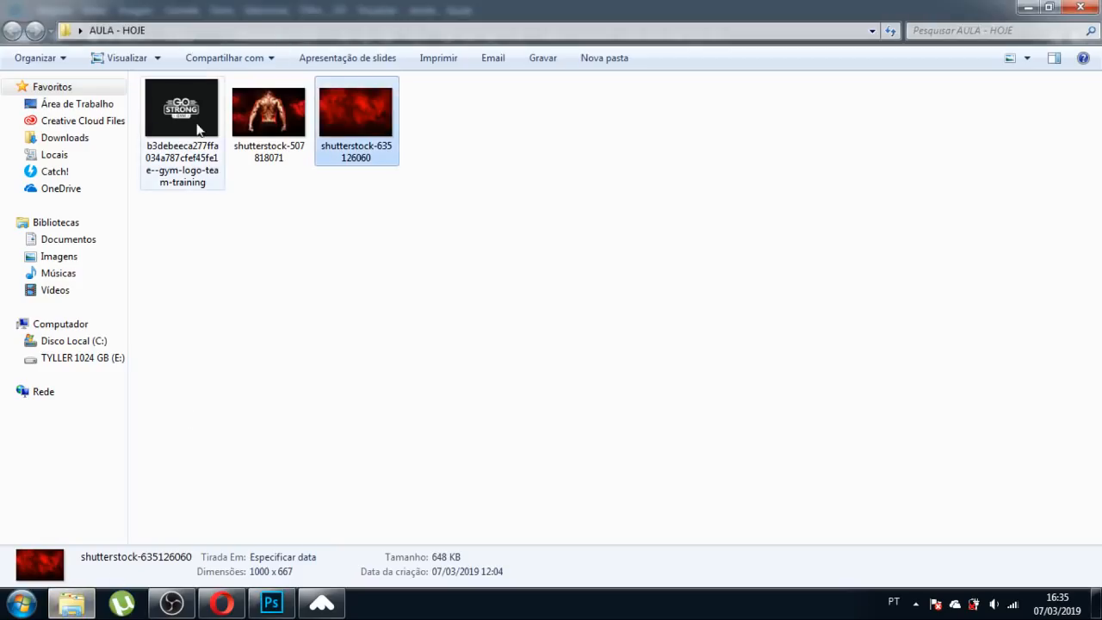
Place the GO STRONG gym logo file from Explorer into the poster as a new layer.
left_click_drag(176, 116, 430, 359)
key("Return")
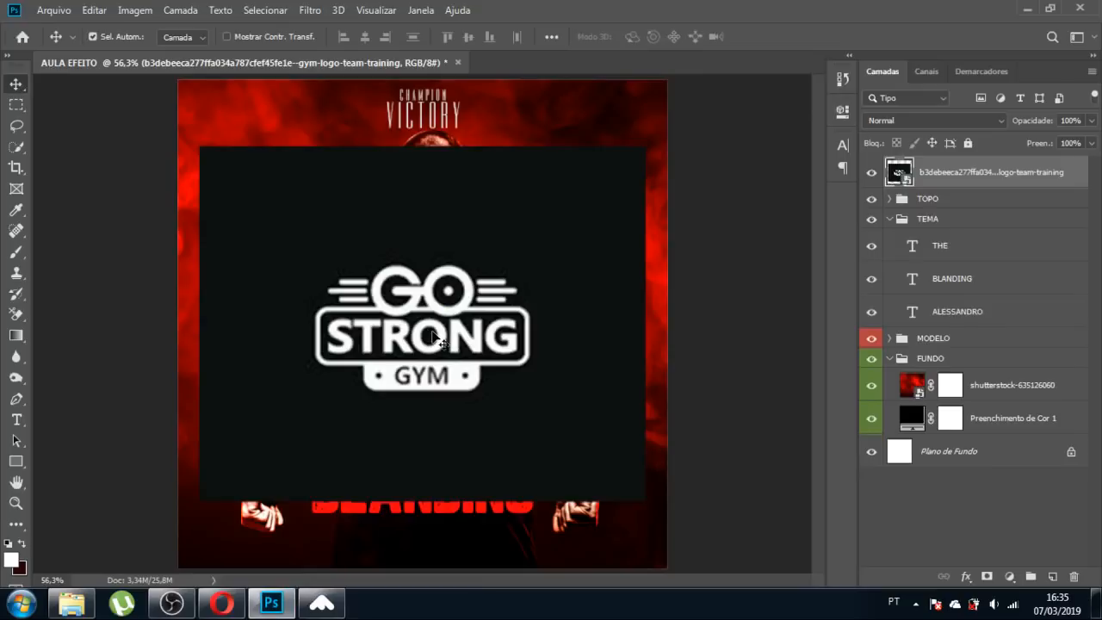
left_click(17, 128)
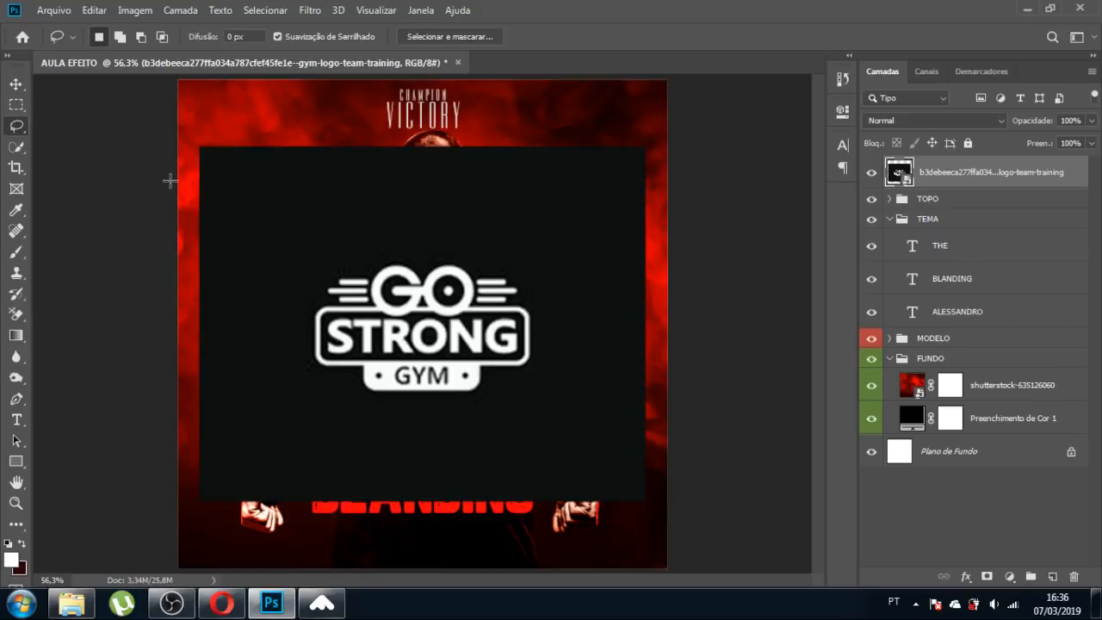
Mask the GO STRONG logo with a similar-colour selection and inverted mask, hiding its dark backdrop.
mouse_move(266, 181)
left_mouse_down()
mouse_move(240, 201)
mouse_move(245, 250)
mouse_move(339, 236)
mouse_move(331, 203)
mouse_move(284, 185)
left_mouse_up()
left_click(267, 12)
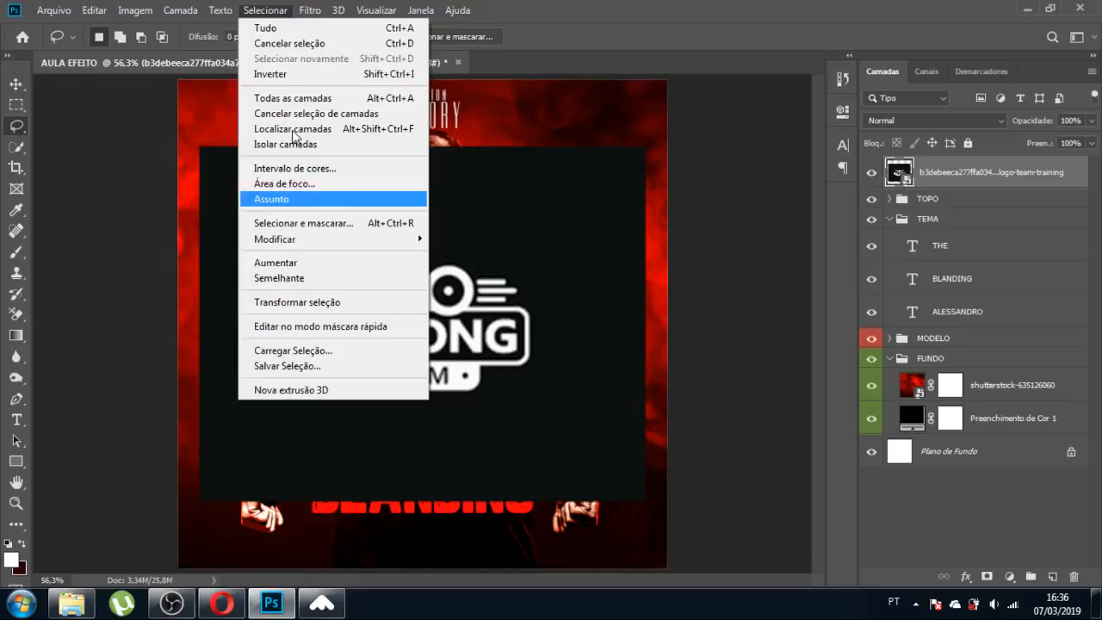
left_click(301, 281)
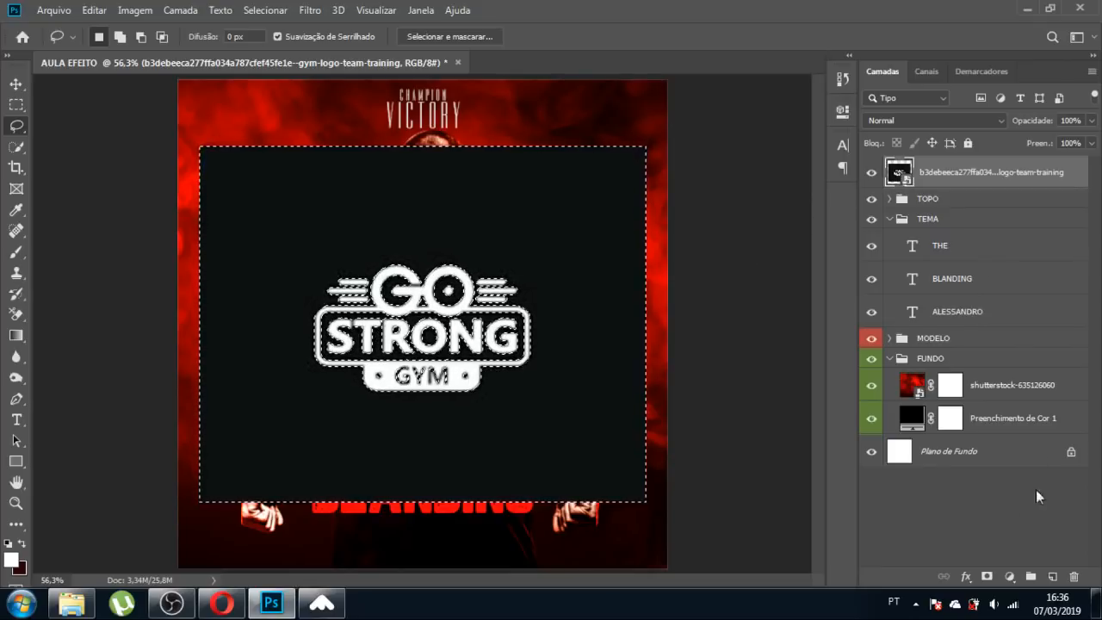
left_click(987, 577)
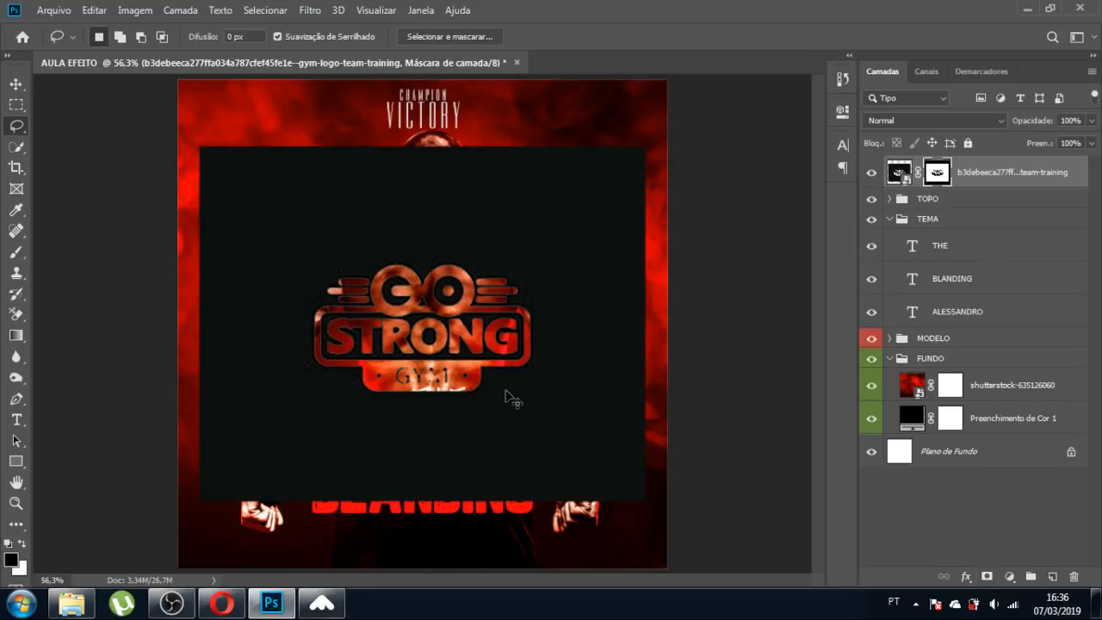
key("ctrl+i")
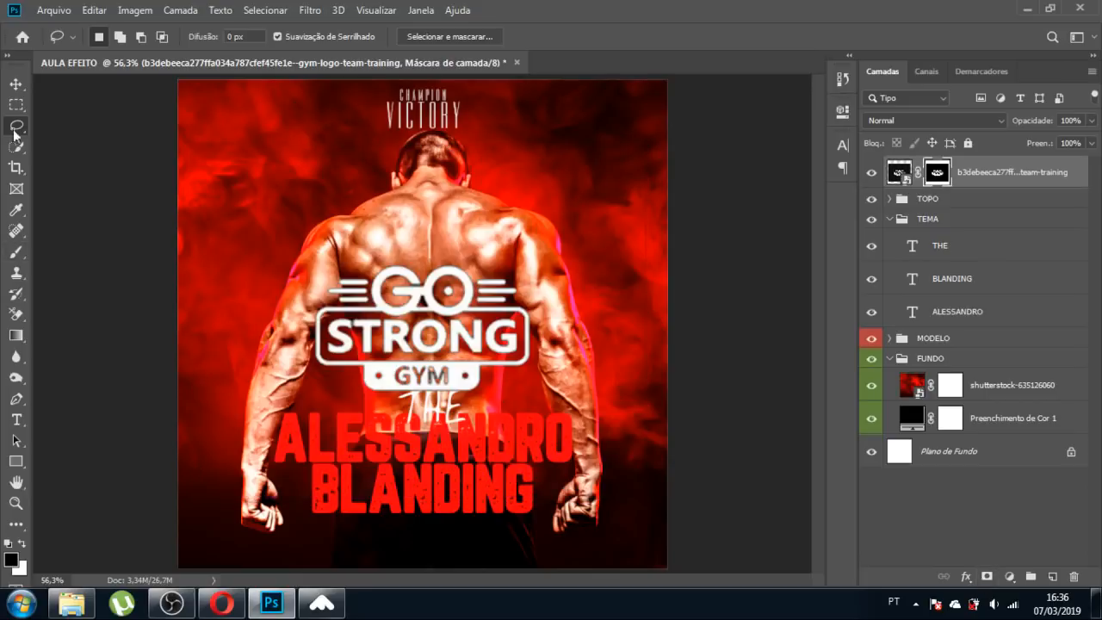
left_click(15, 84)
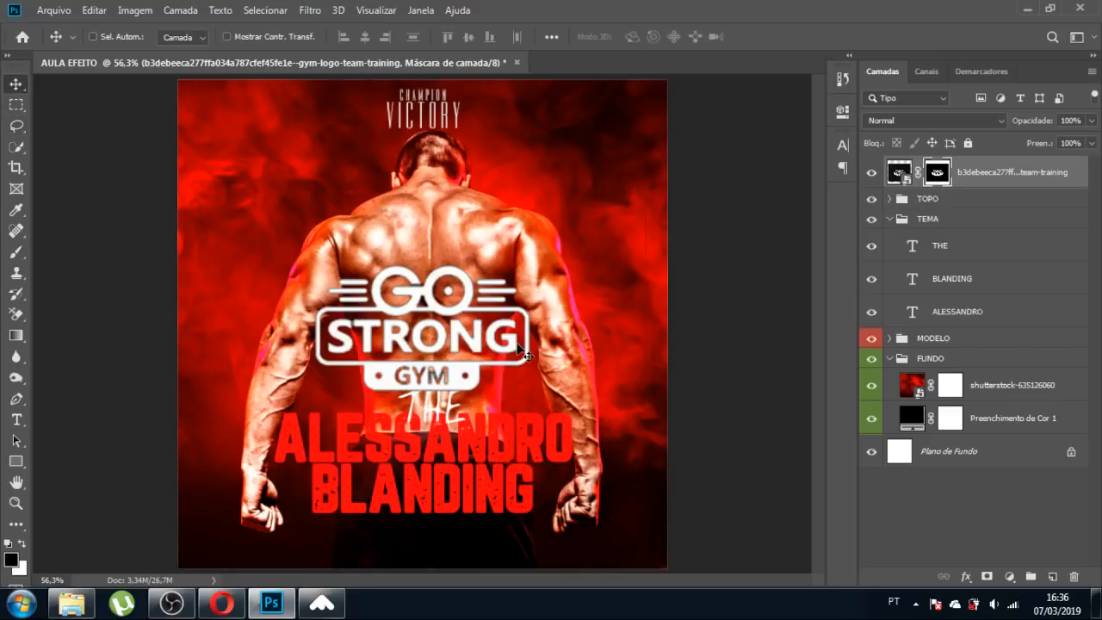
key("ctrl+t")
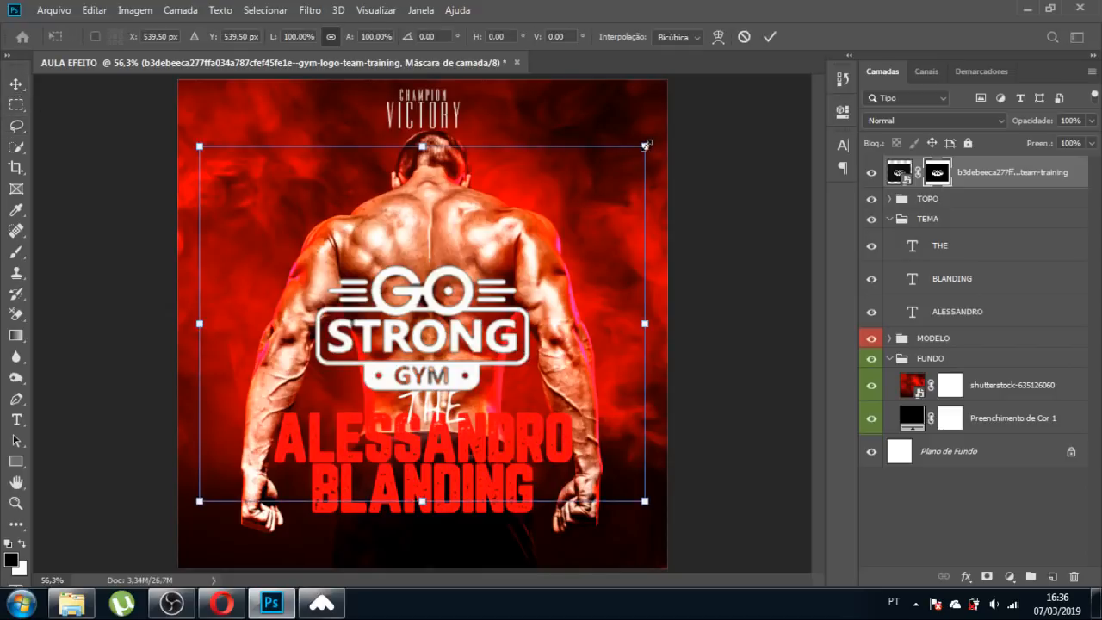
left_click_drag(645, 146, 335, 392)
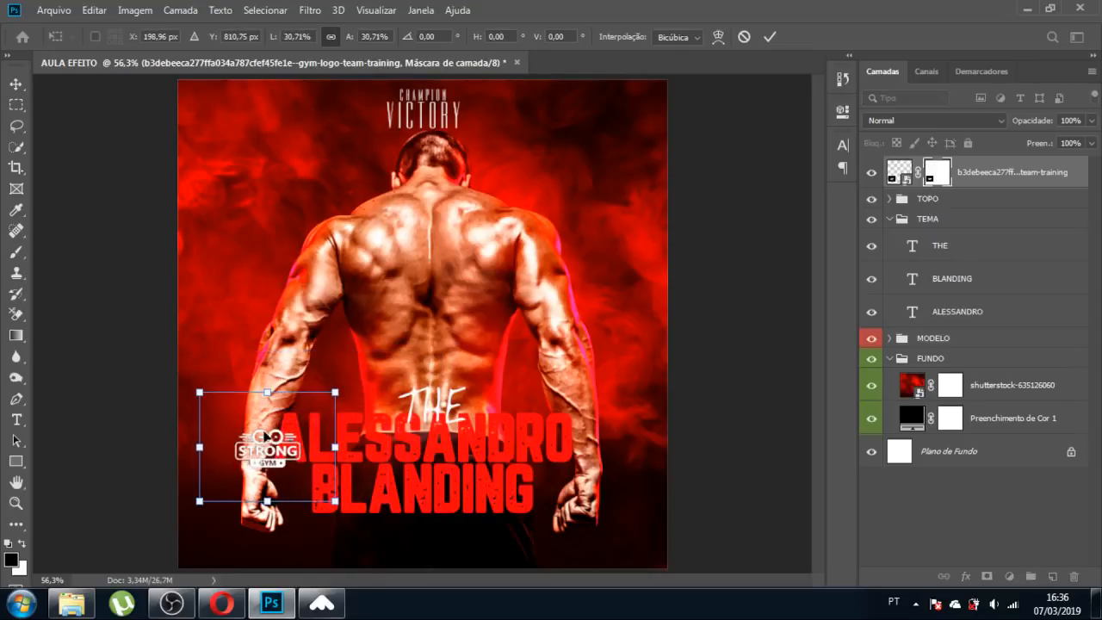
left_click_drag(266, 437, 430, 527)
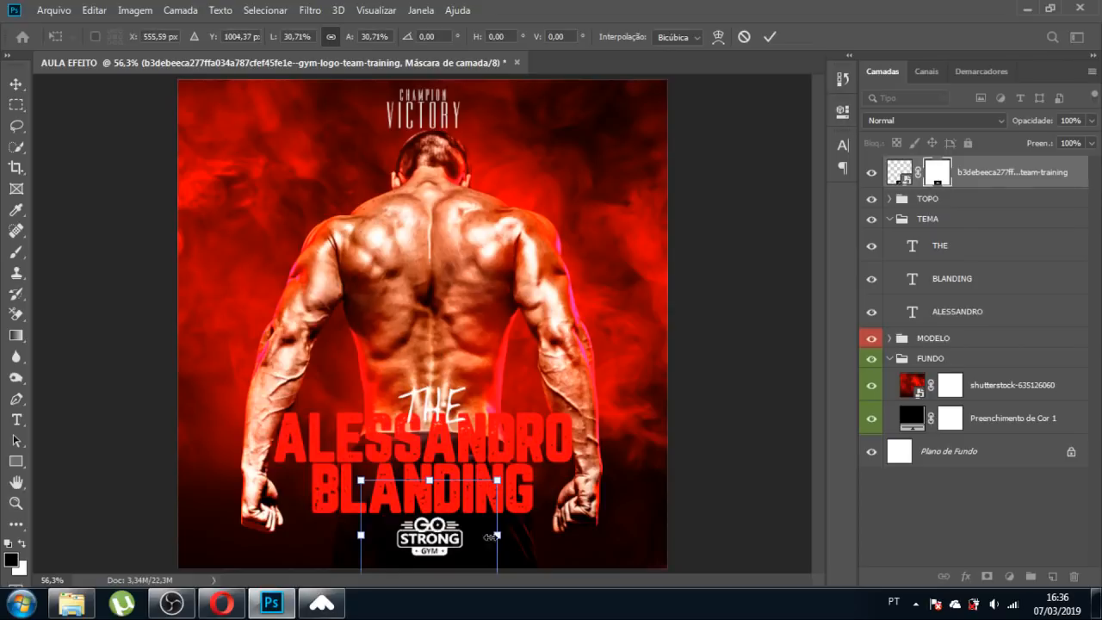
left_click_drag(497, 482, 457, 518)
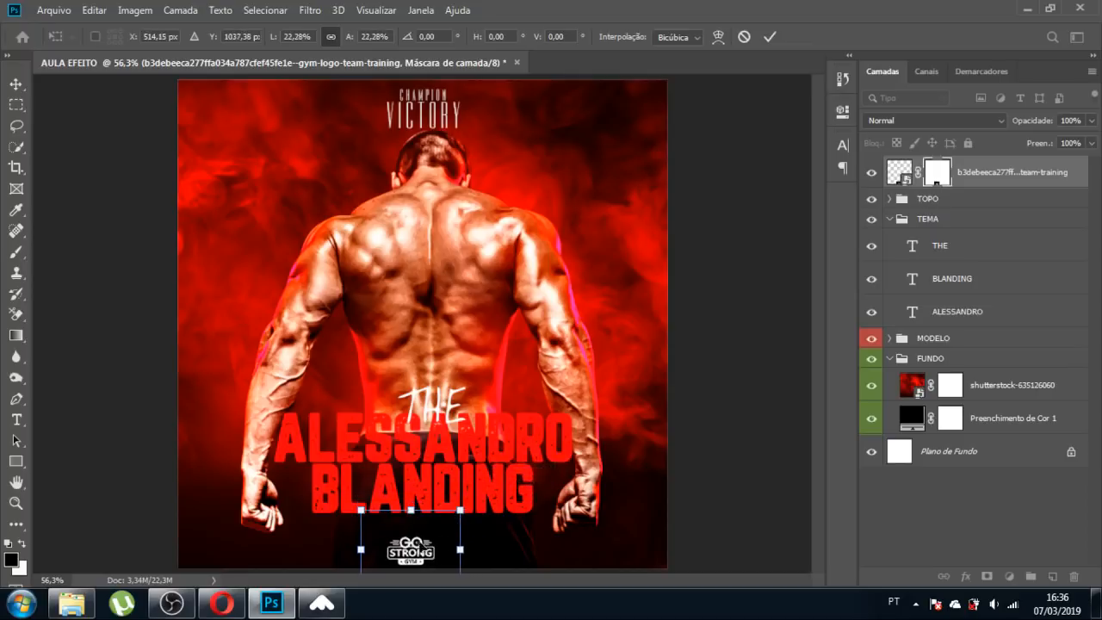
left_click_drag(420, 551, 439, 530)
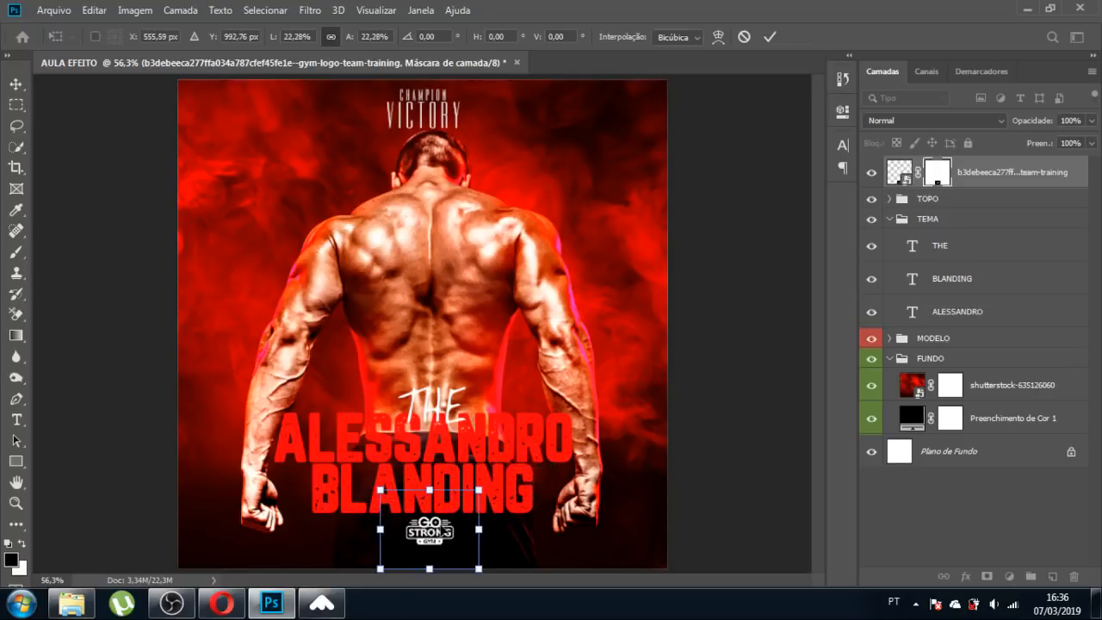
key("Return")
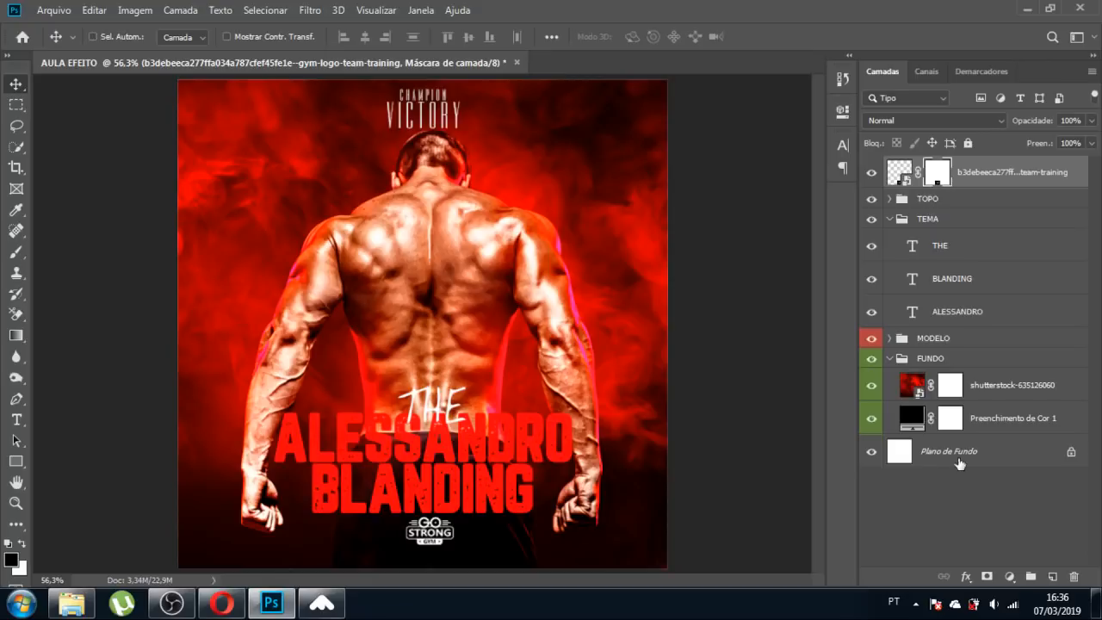
left_click(960, 463)
left_click(365, 43)
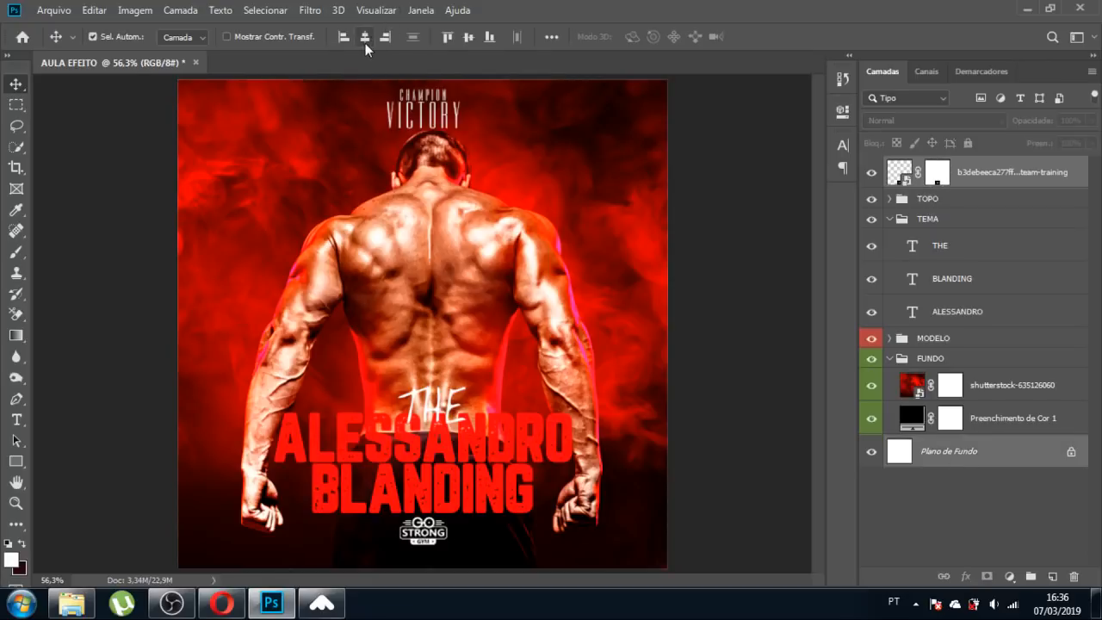
Duplicate CHAMPION down beside the logo and keep the logo layer above the copy.
left_click(751, 382)
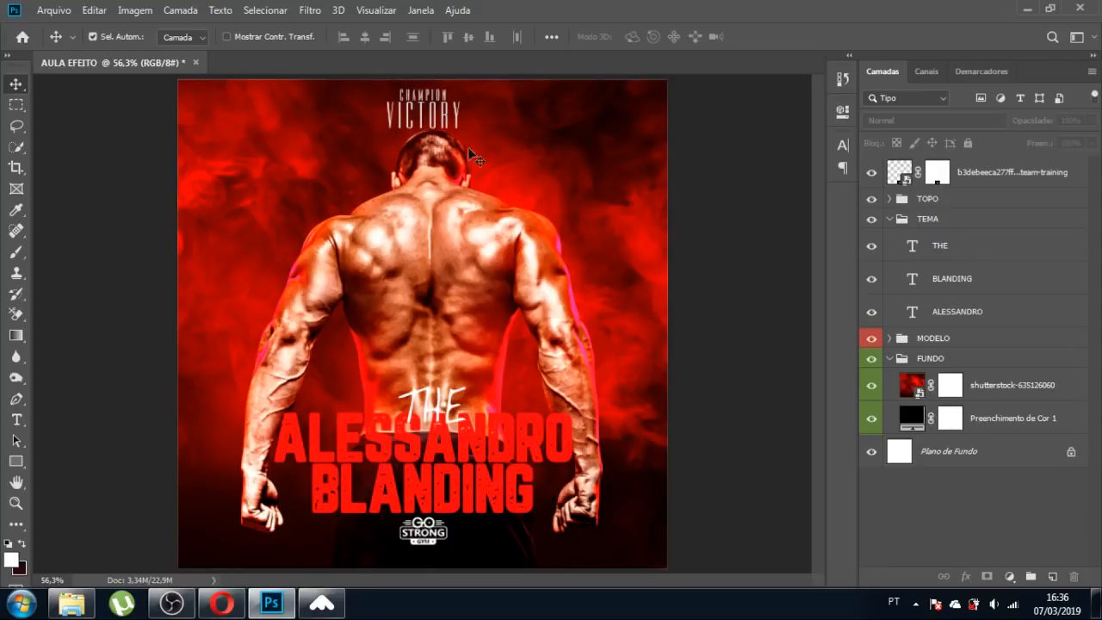
left_click_drag(432, 103, 370, 538)
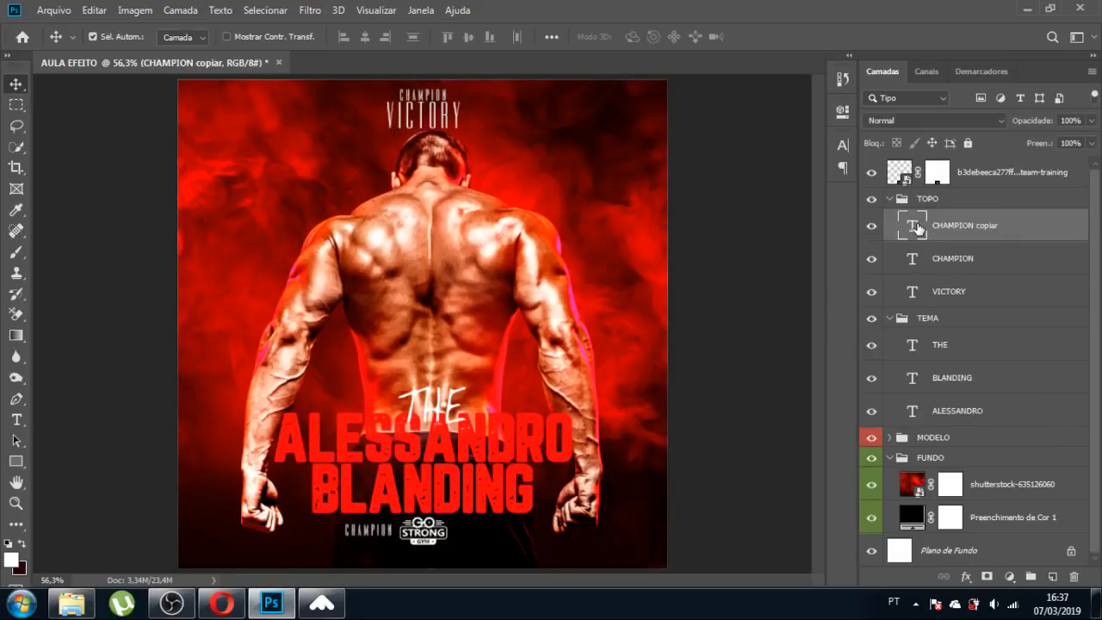
left_click_drag(918, 228, 925, 426)
left_click_drag(906, 177, 930, 385)
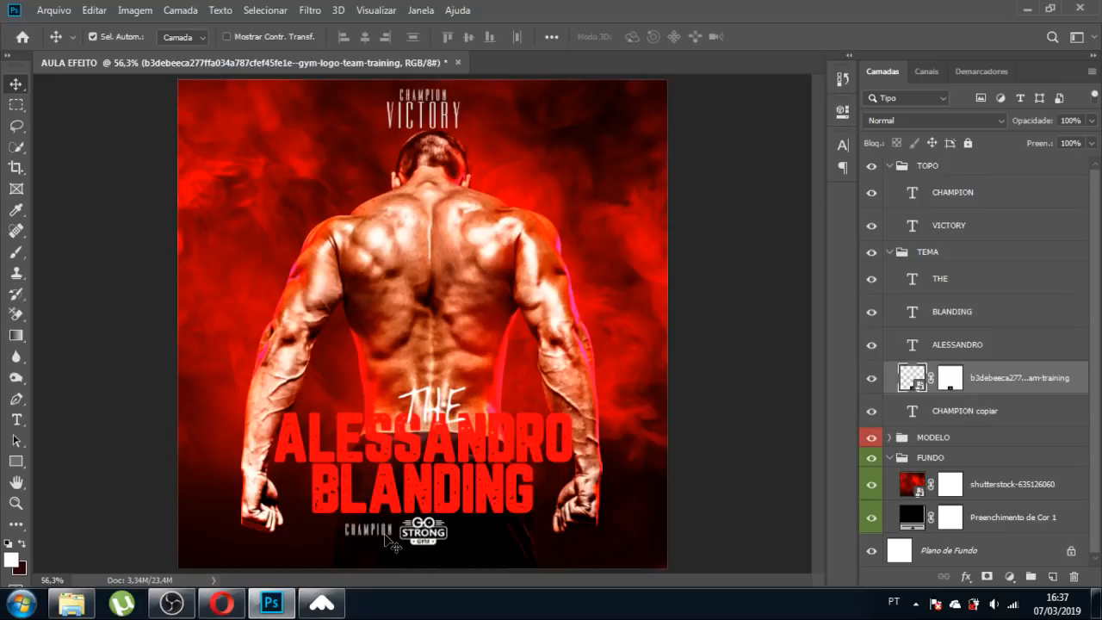
Retype the CHAMPION copy as COREL and position it just left of the logo.
key("t")
left_click(386, 531)
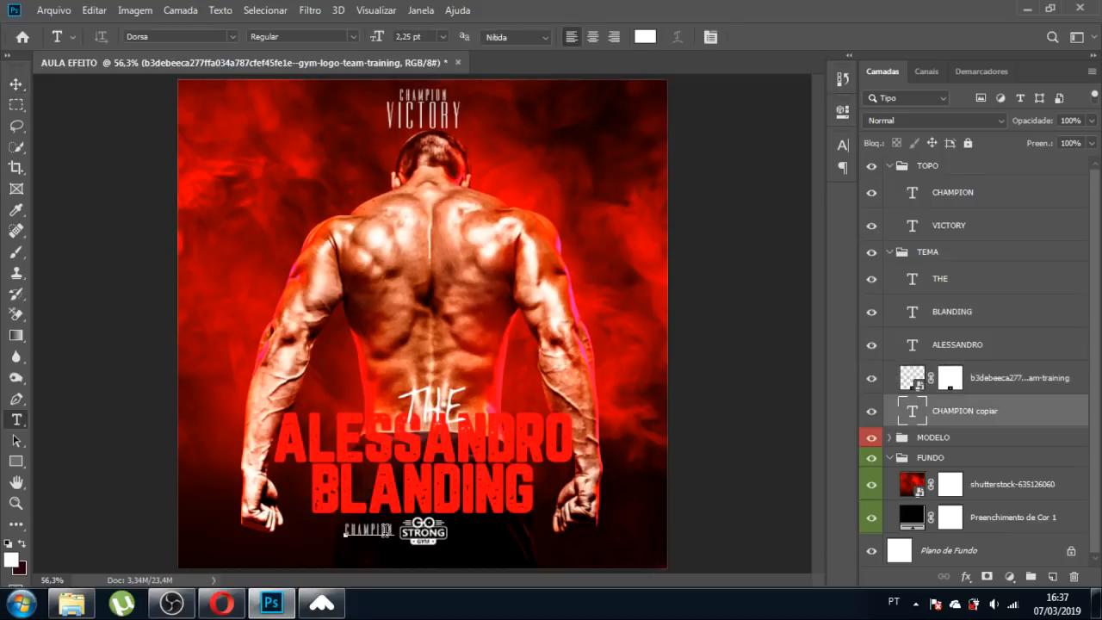
key("ctrl+a")
key("Right")
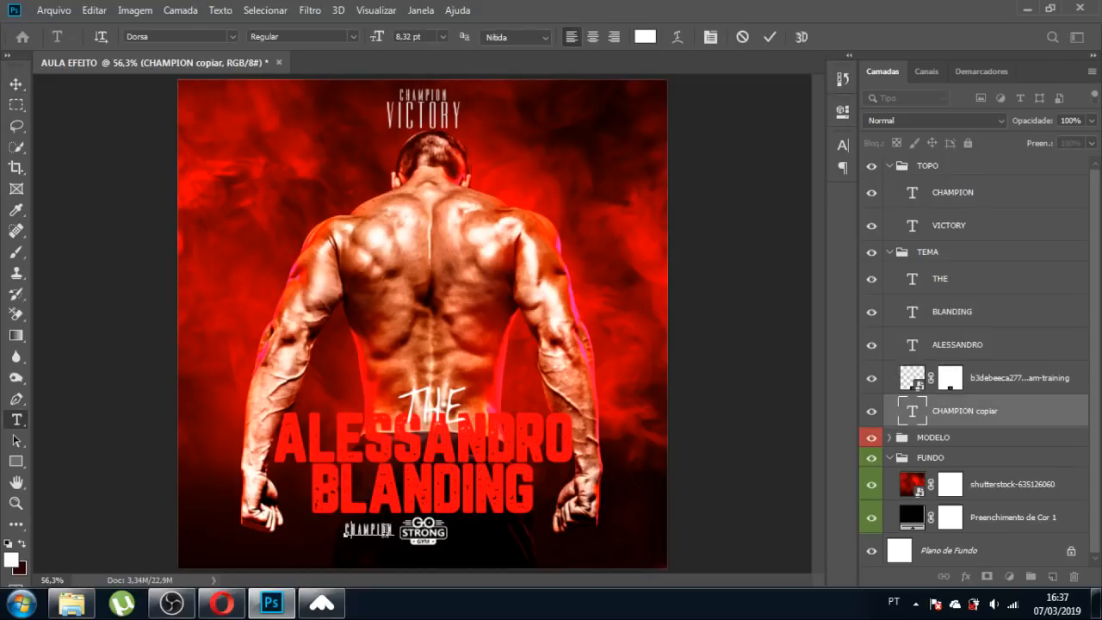
type("COREL")
left_click(16, 85)
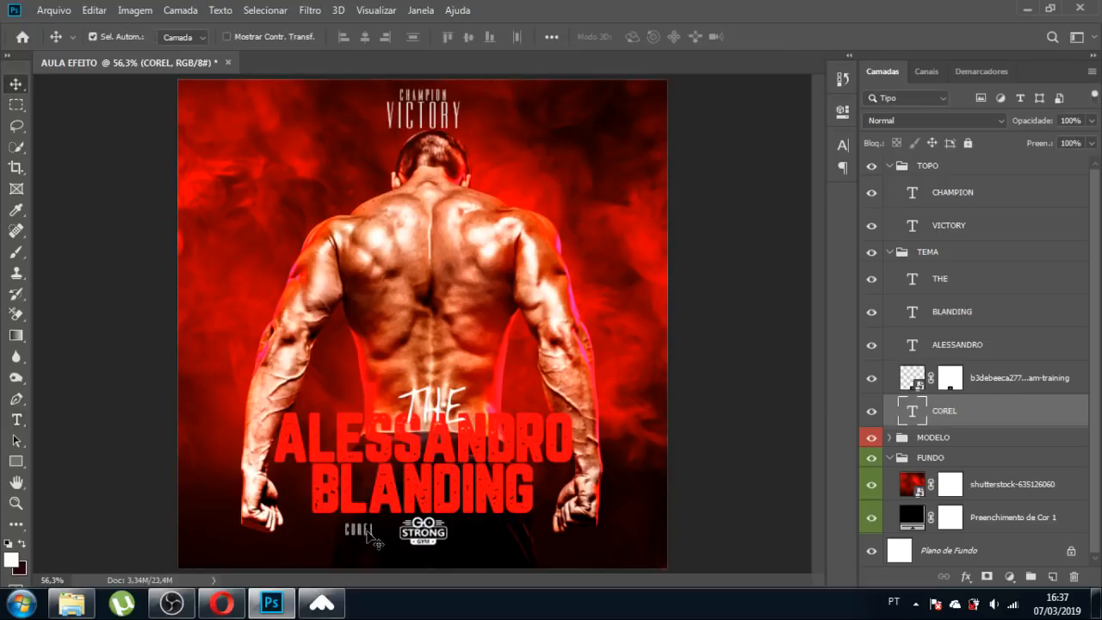
left_click_drag(367, 531, 482, 543)
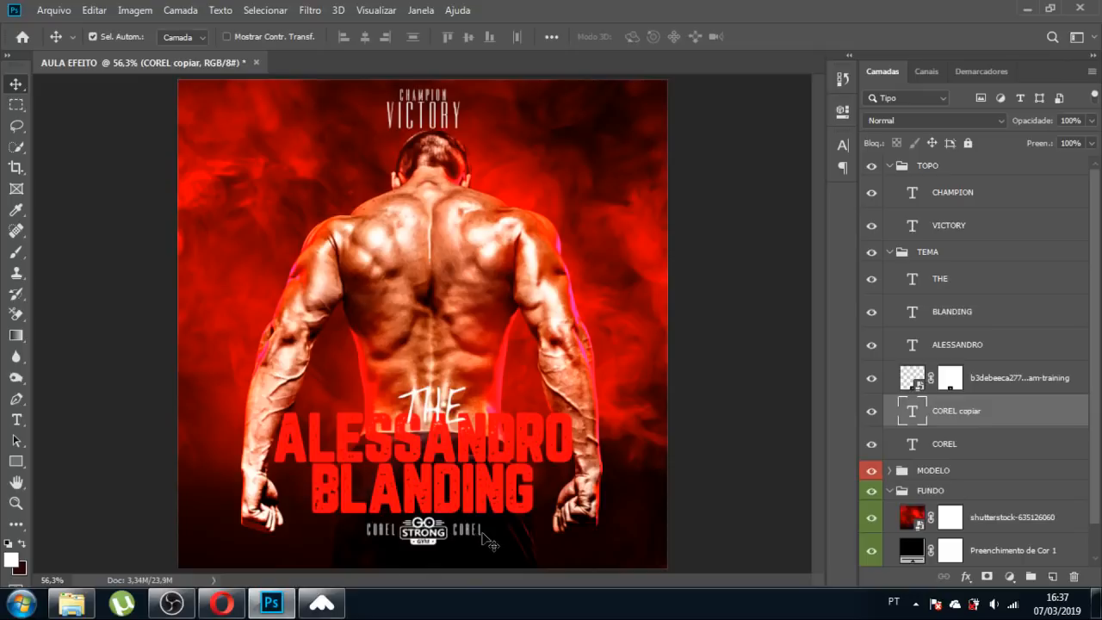
key("ctrl+z")
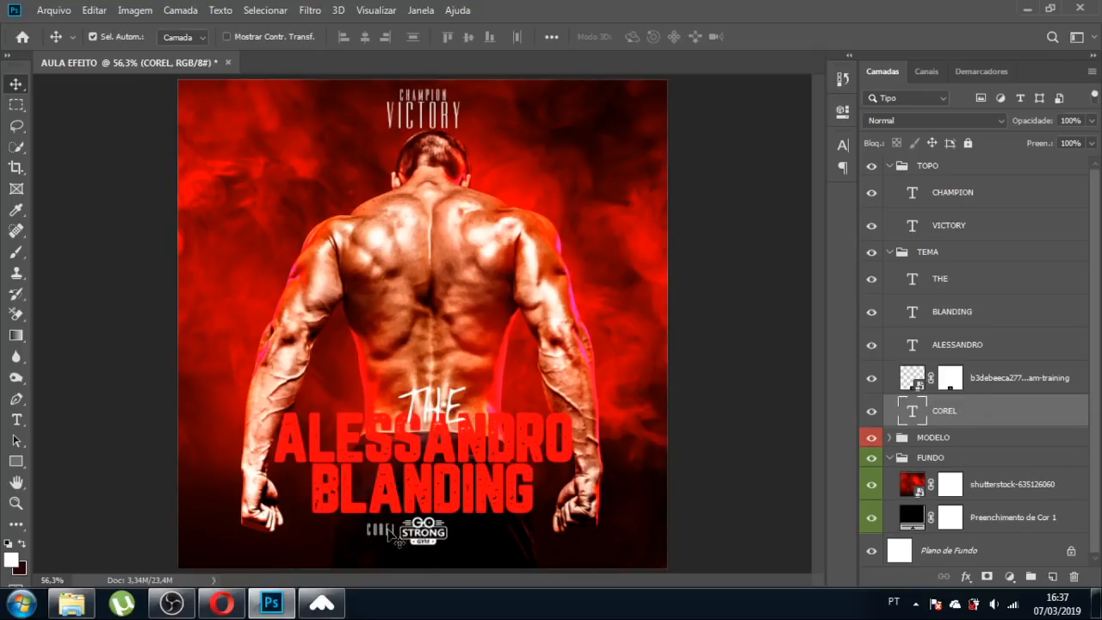
Raise COREL's tracking to 380 and stretch the label wider.
left_click(842, 147)
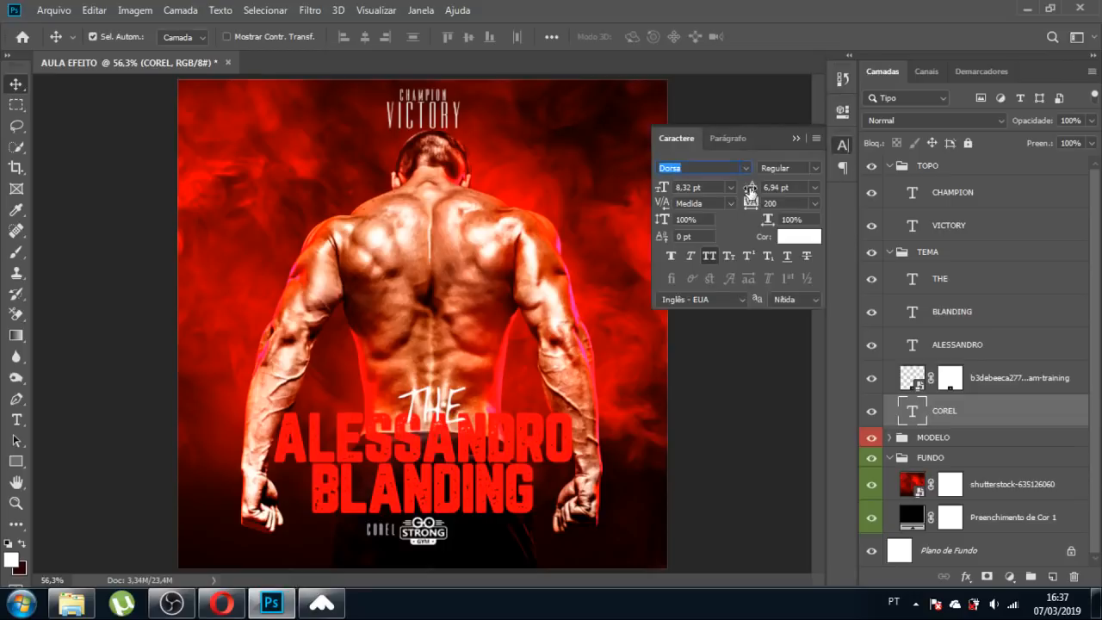
left_click(750, 203)
left_click_drag(751, 203, 754, 204)
left_click(793, 137)
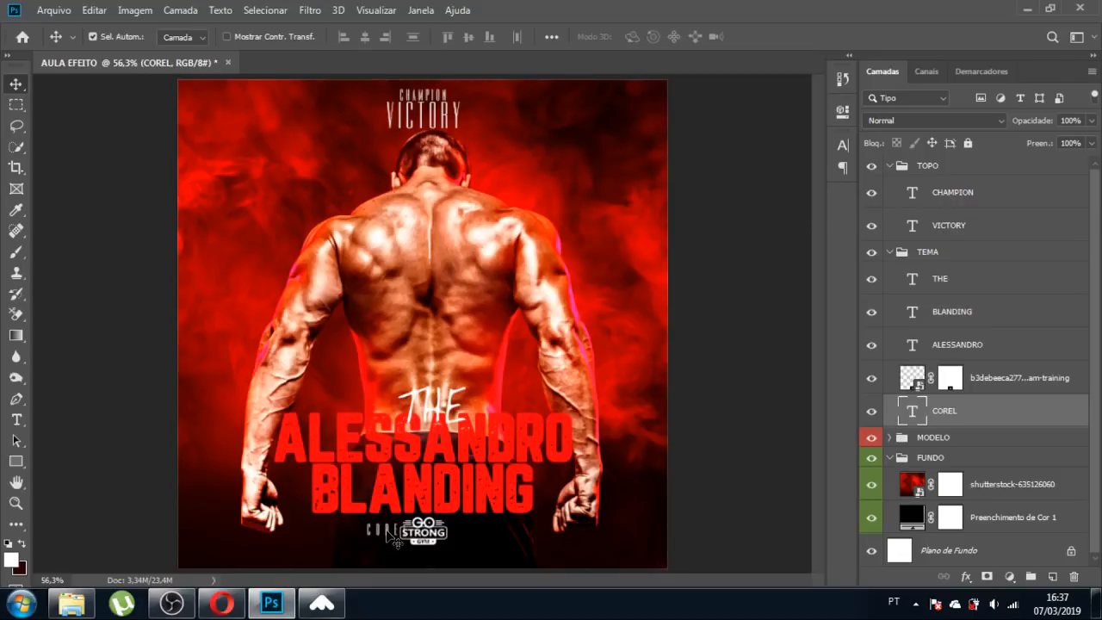
left_click_drag(388, 535, 371, 536)
key("ctrl+t")
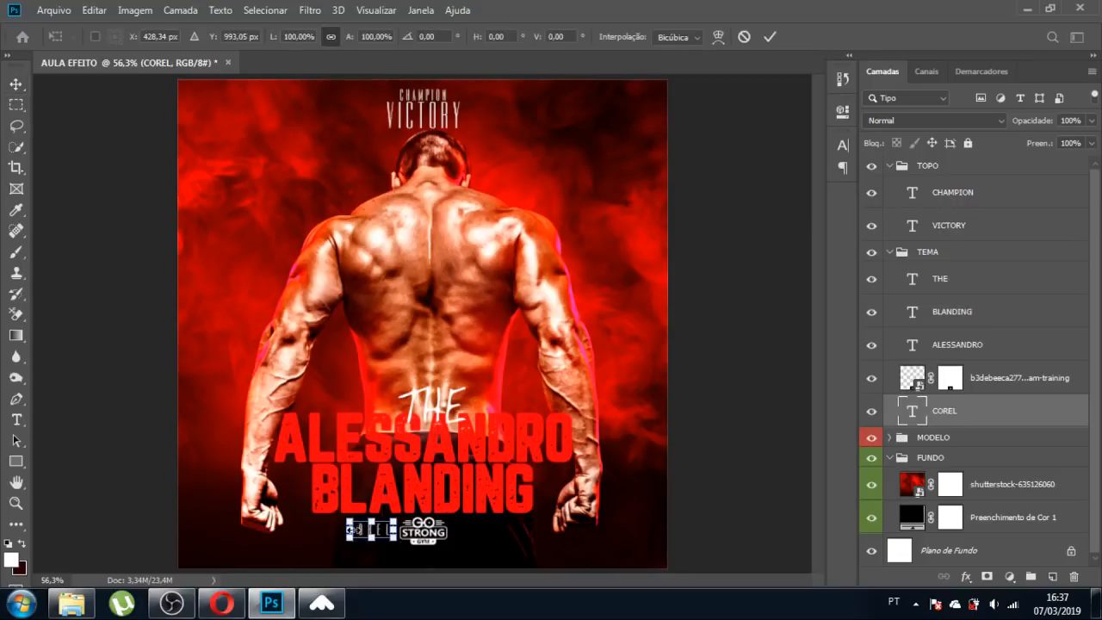
left_click_drag(347, 530, 483, 534)
key("Return")
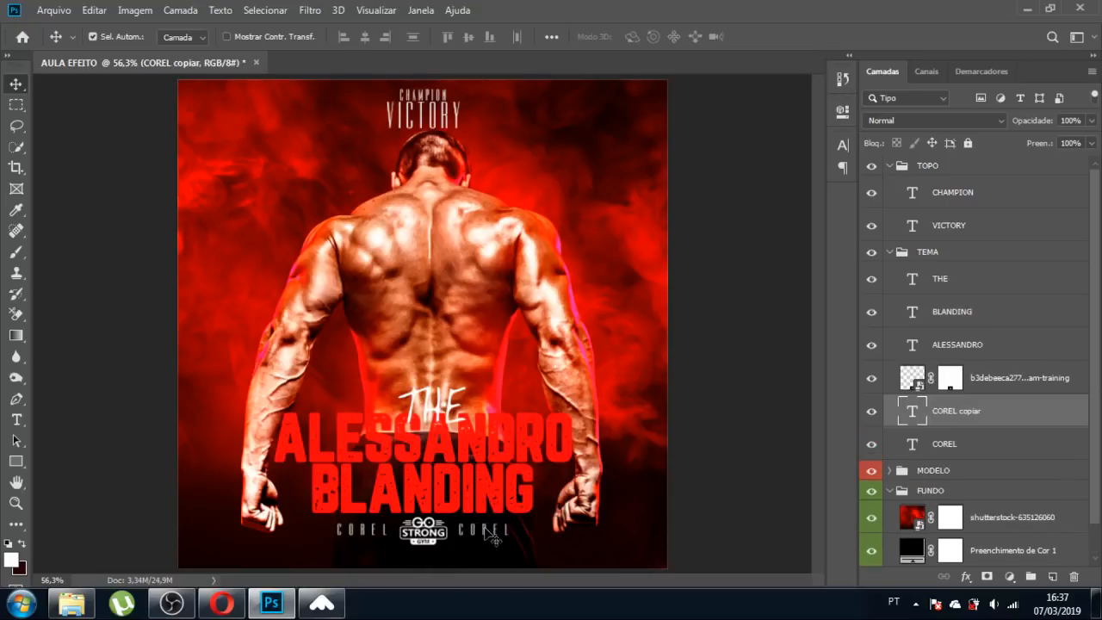
Retype the label copy on the right side of the logo as SNAKE.
key("t")
double_click(486, 532)
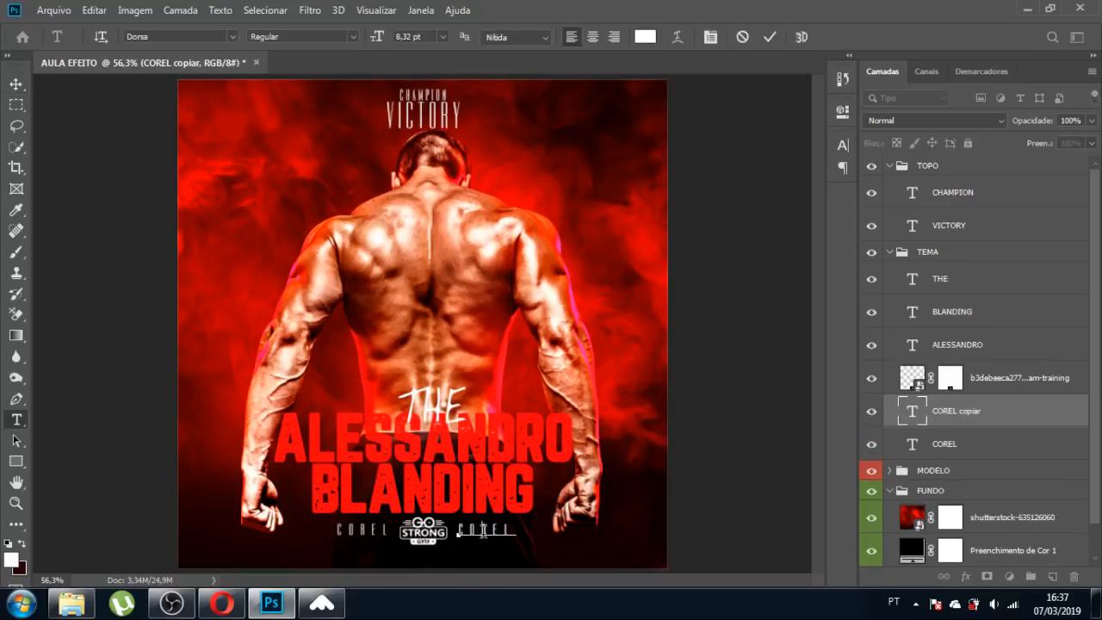
left_click(484, 532)
type("SNAKE")
left_click(15, 84)
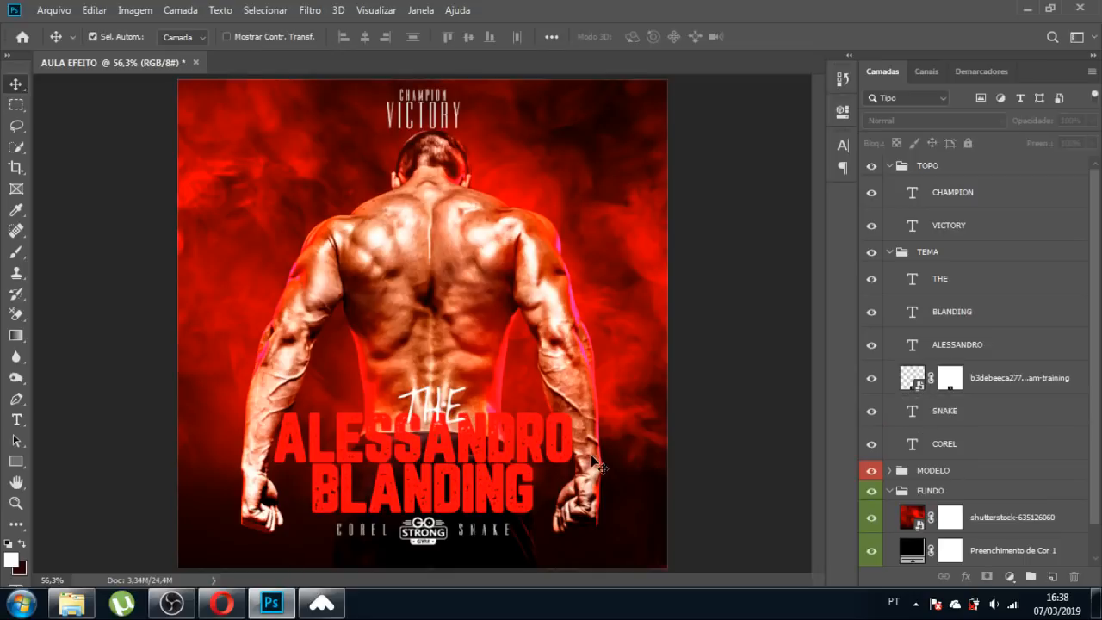
Check alignment against the guides and shift the THE text slightly left.
key("ctrl+semicolon")
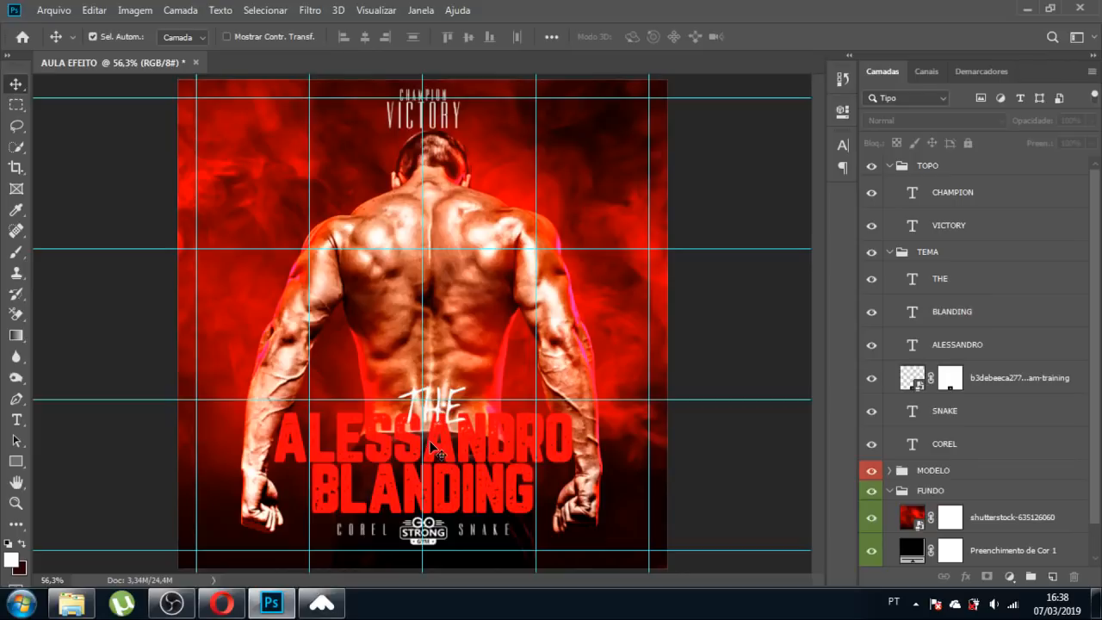
key("ctrl")
key("ctrl+semicolon")
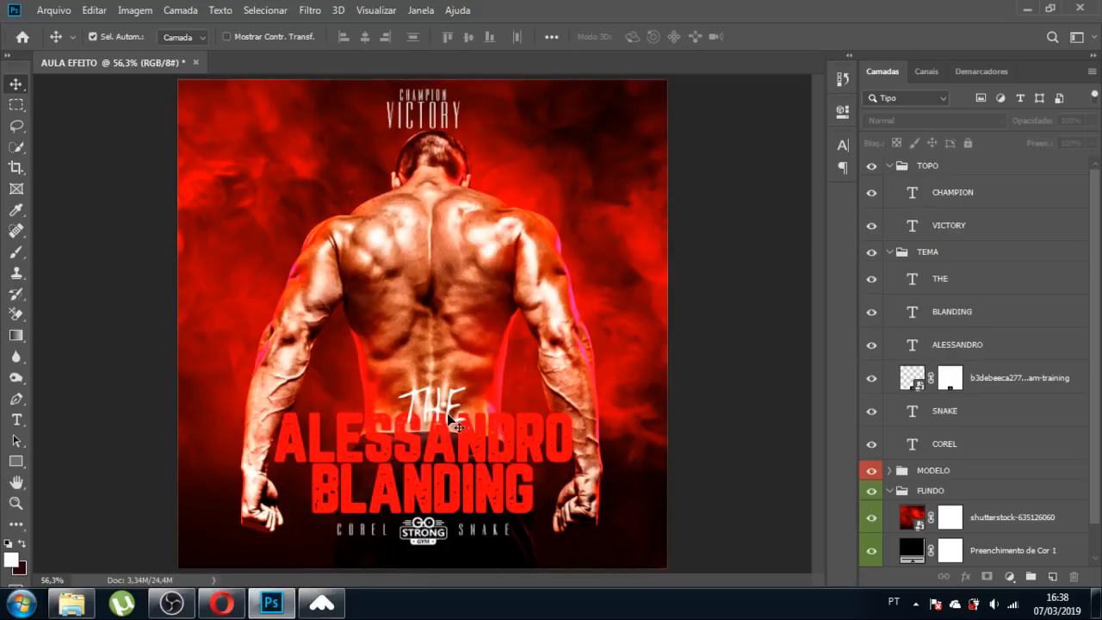
left_click_drag(451, 414, 446, 410)
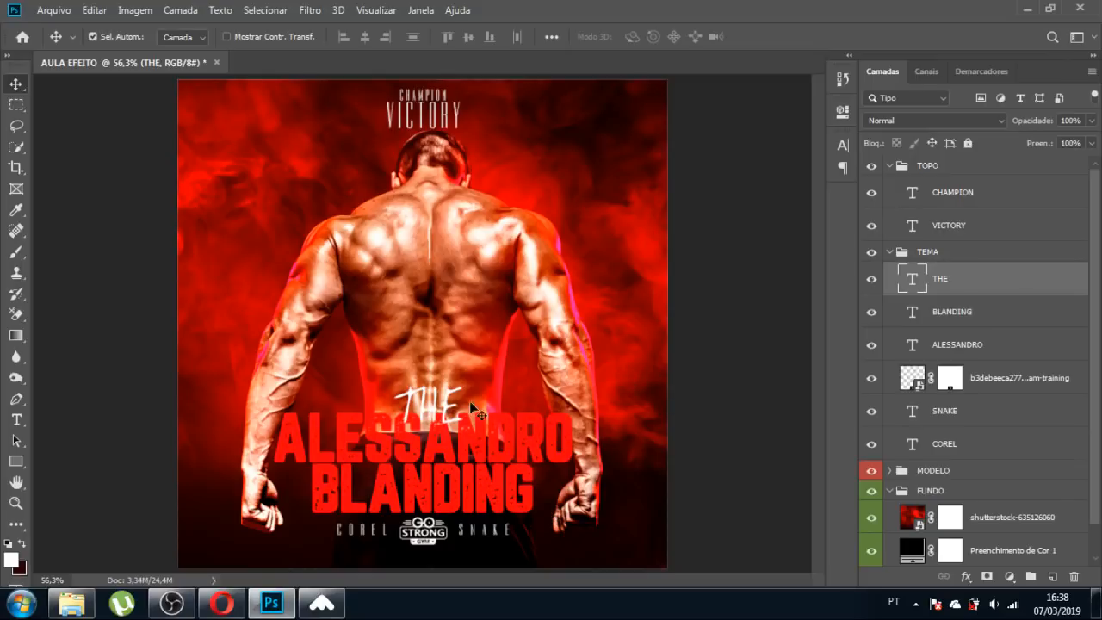
left_click(498, 253)
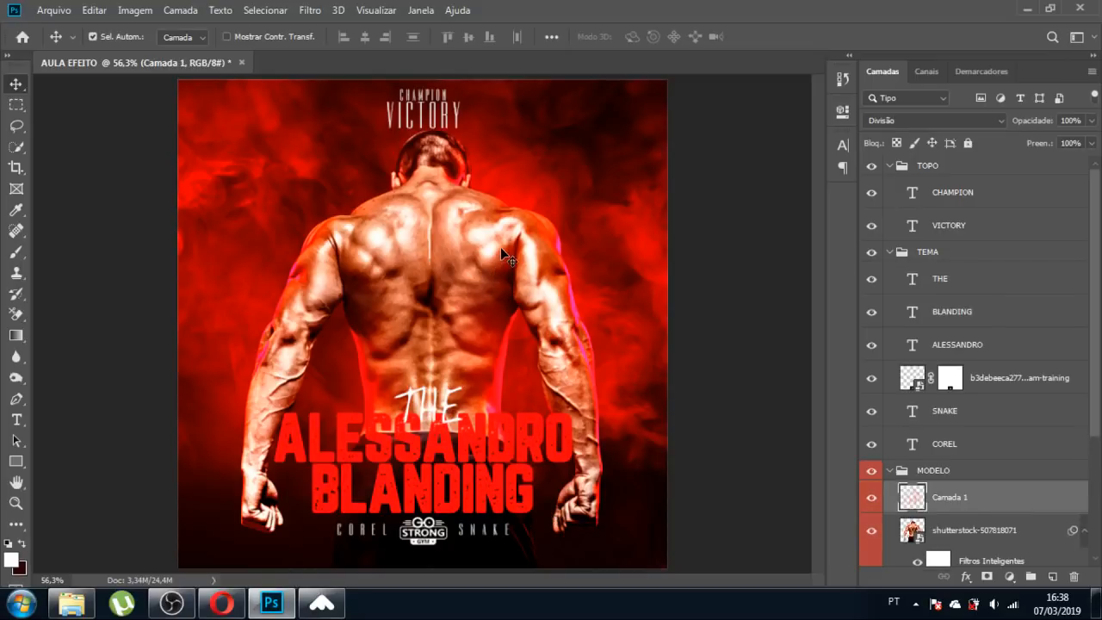
left_click(911, 530)
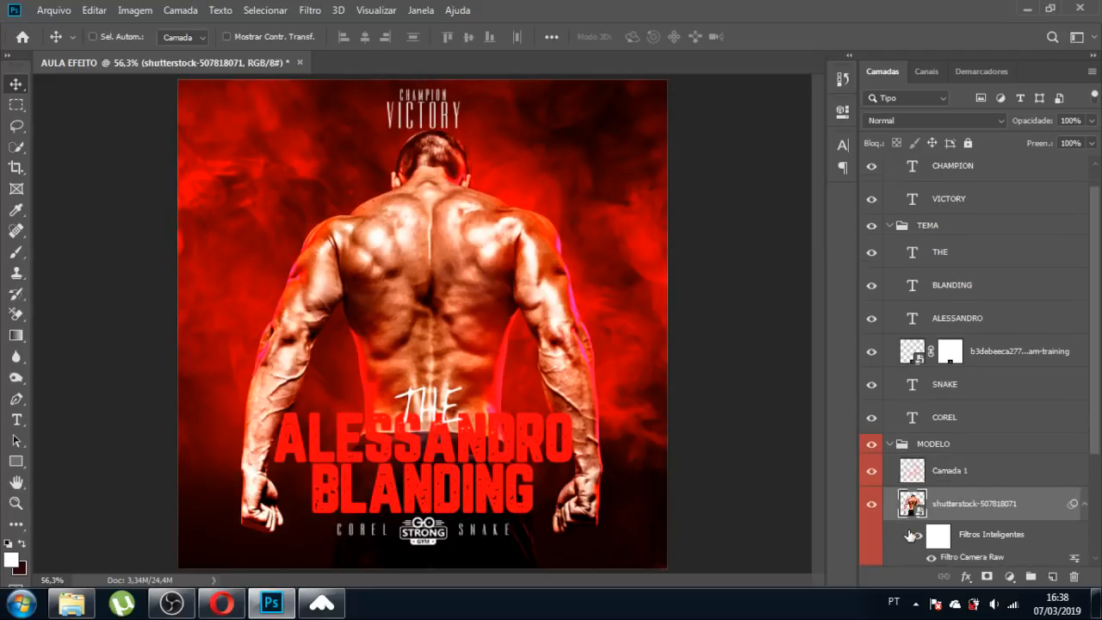
key("ctrl+t")
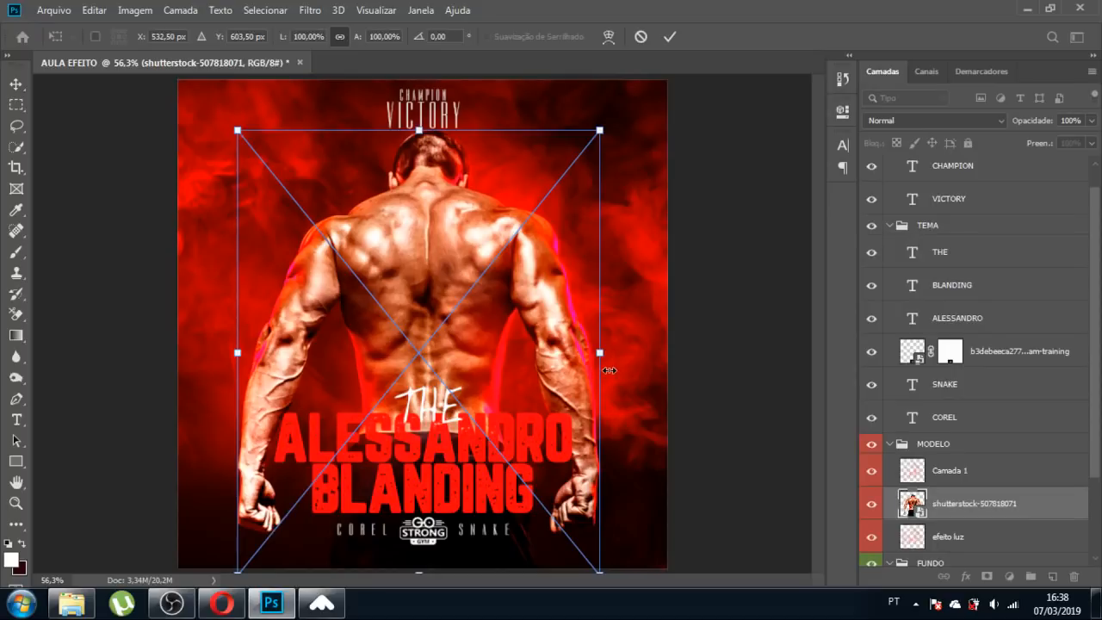
key("Return")
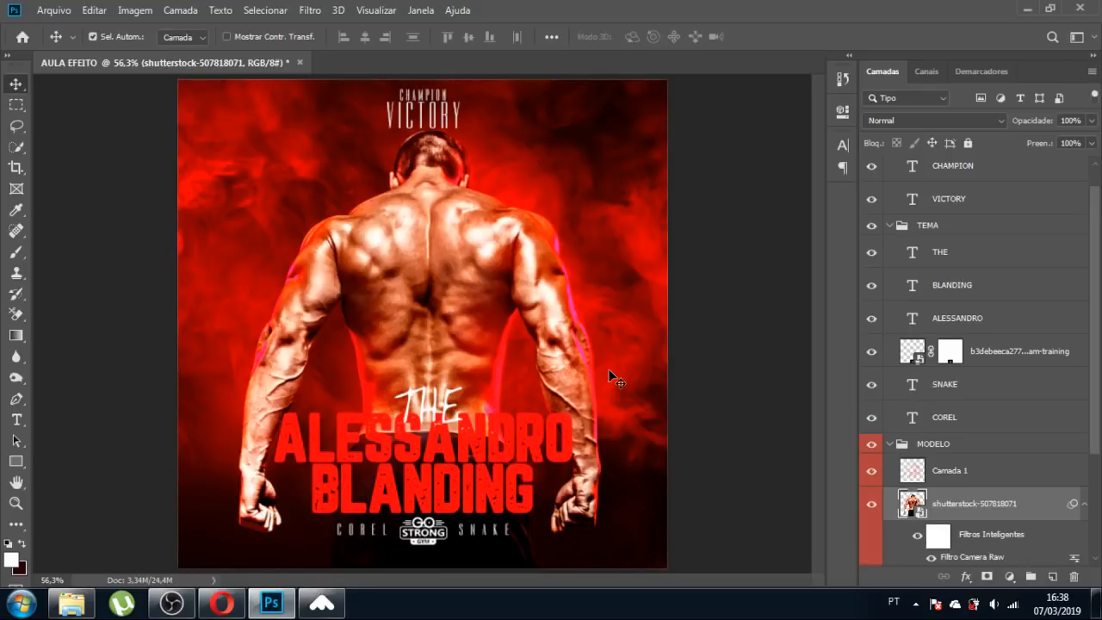
left_click(513, 449)
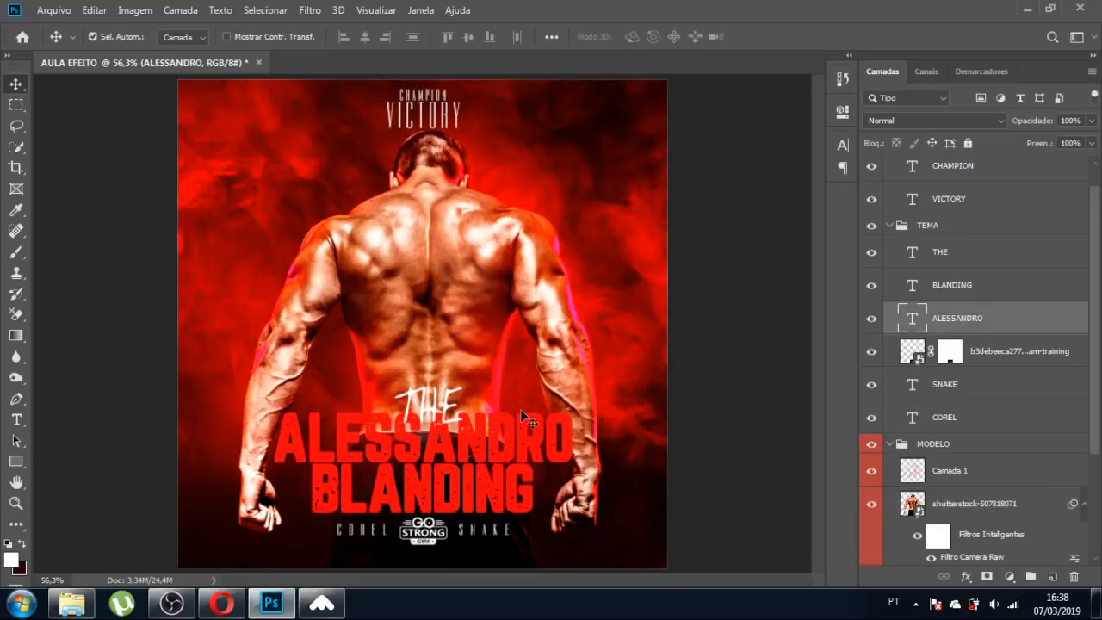
left_click(843, 147)
left_click(794, 237)
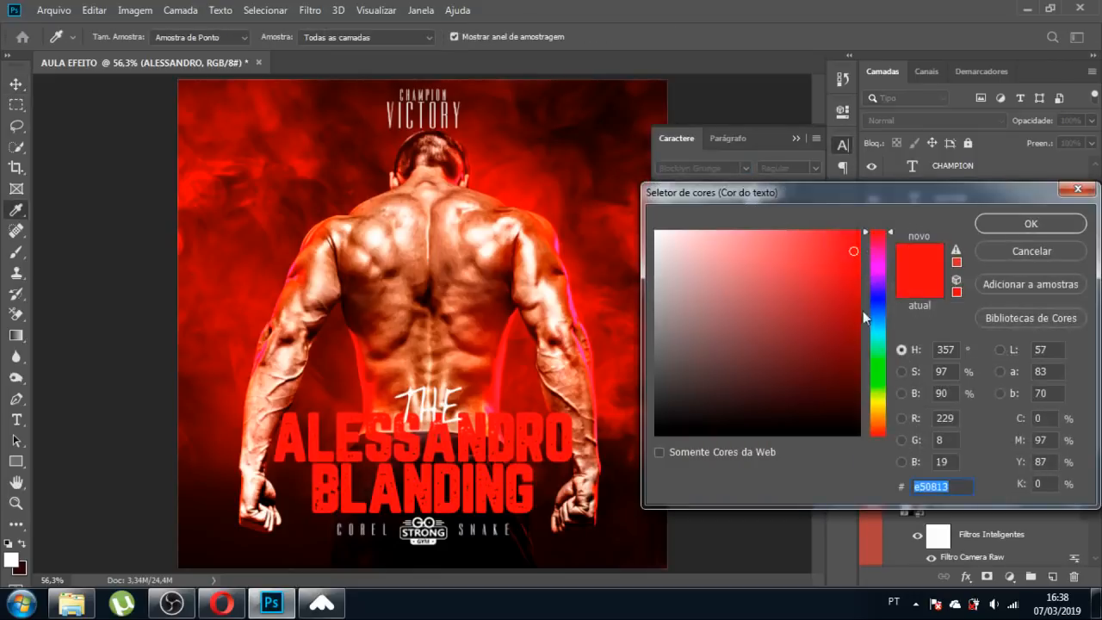
mouse_move(857, 267)
left_mouse_down()
mouse_move(858, 292)
mouse_move(852, 266)
left_mouse_up()
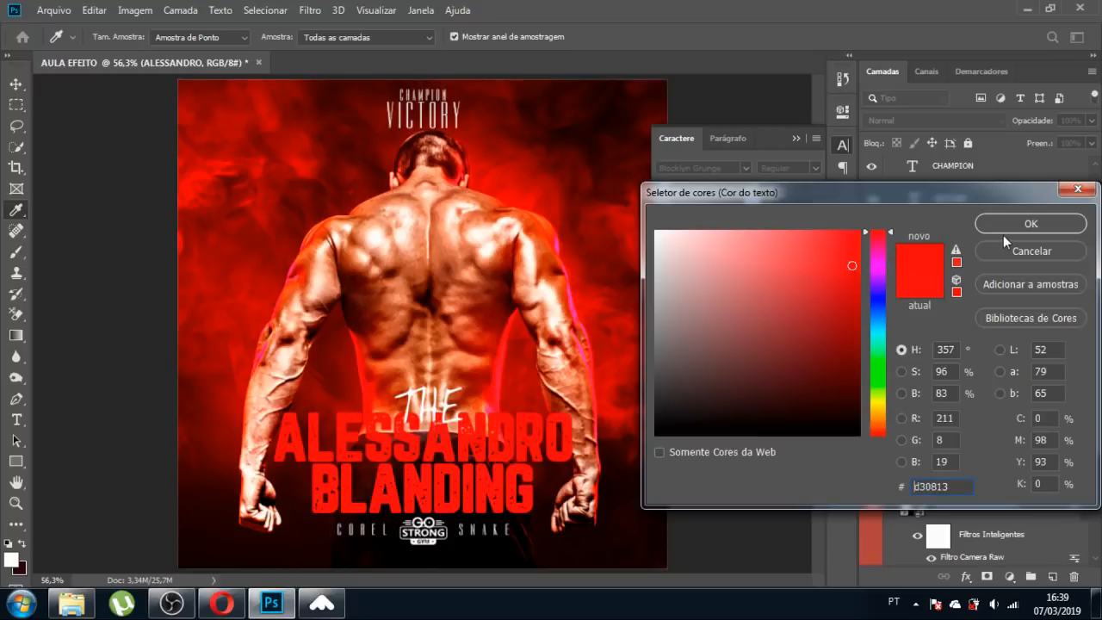
left_click(1034, 251)
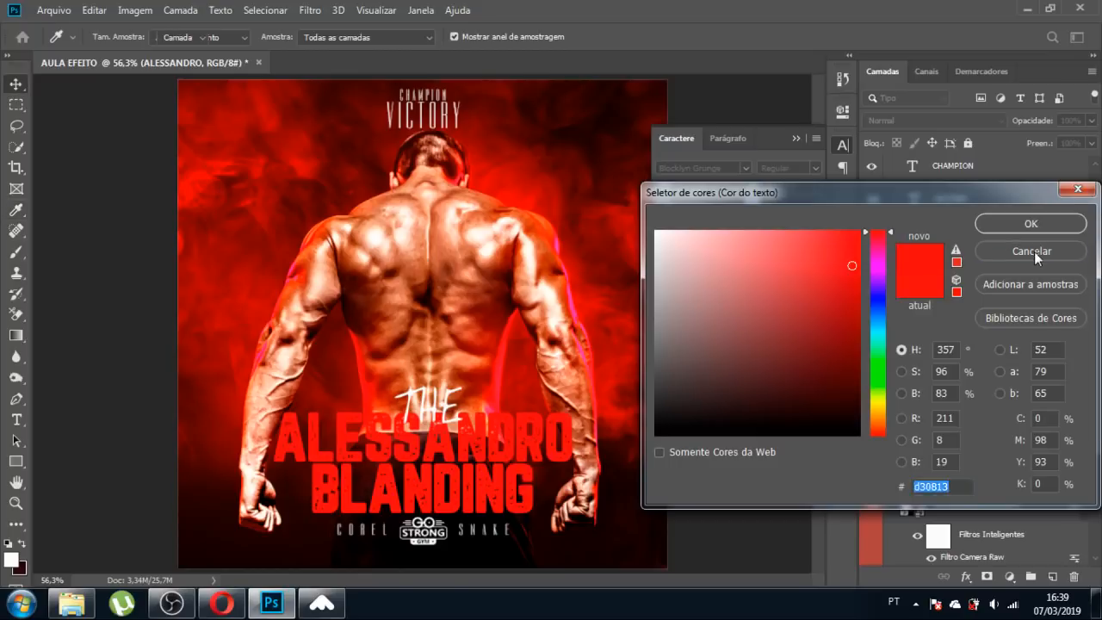
left_click(795, 140)
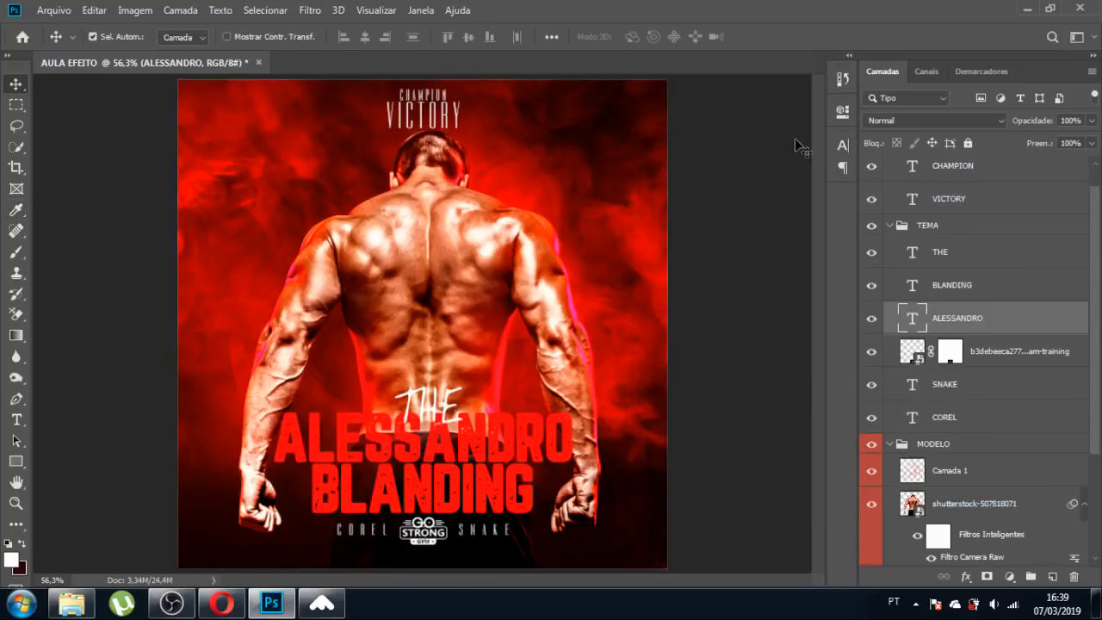
Open the THE layer's style settings and enable Drop Shadow.
left_click(442, 417)
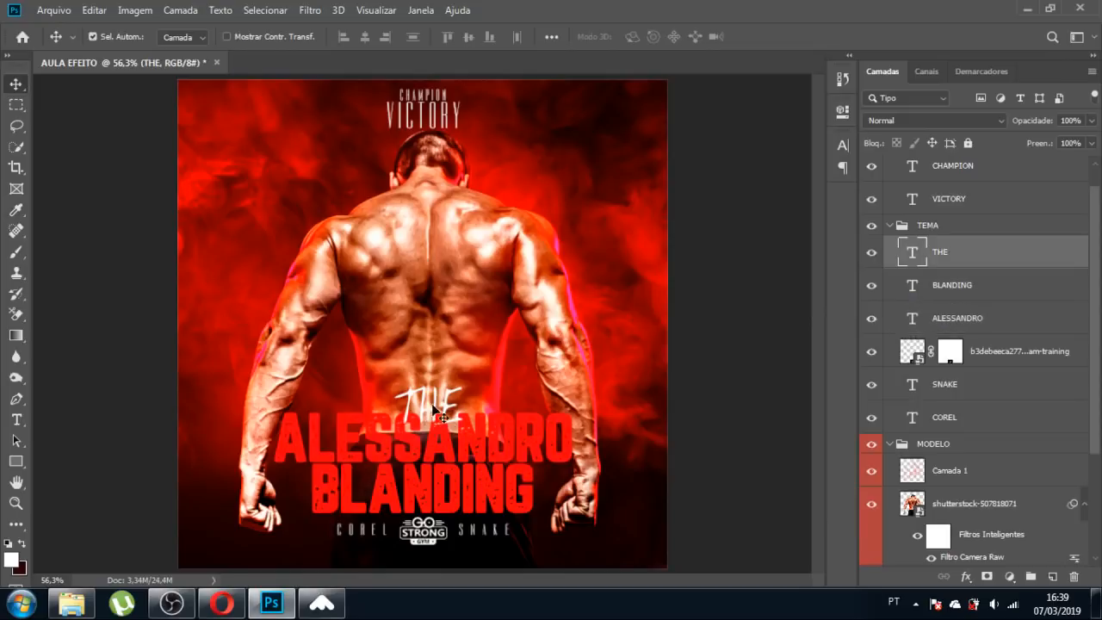
double_click(1003, 257)
left_click_drag(499, 95, 789, 74)
left_click(681, 385)
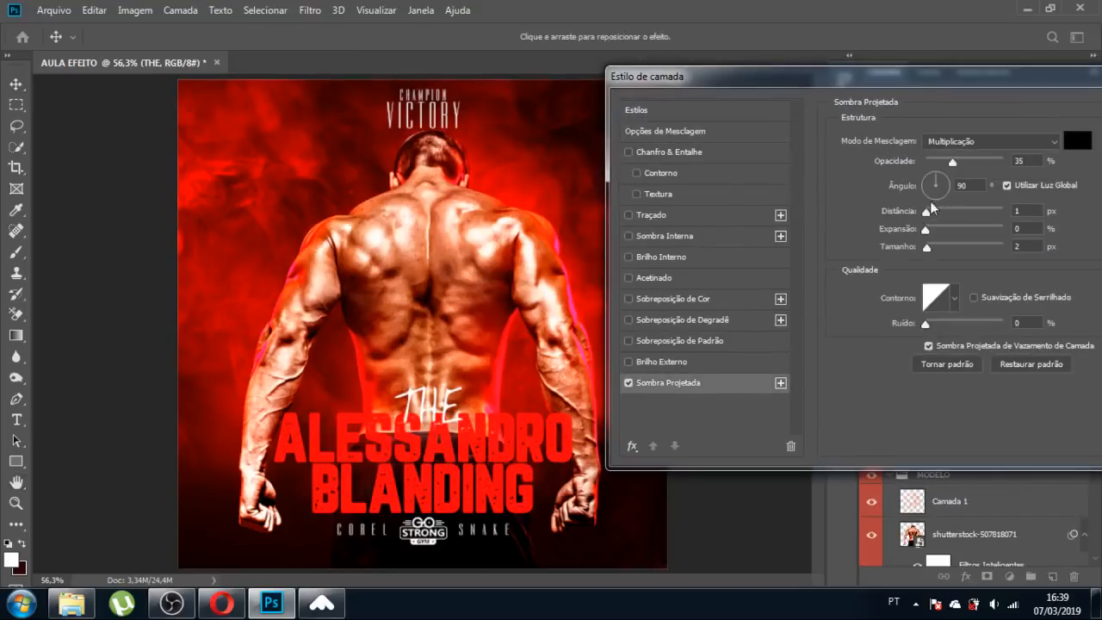
Set the shadow to 116° angle, 14 px distance, 9 px size and 71% opacity.
left_click(930, 177)
left_click_drag(928, 210, 939, 216)
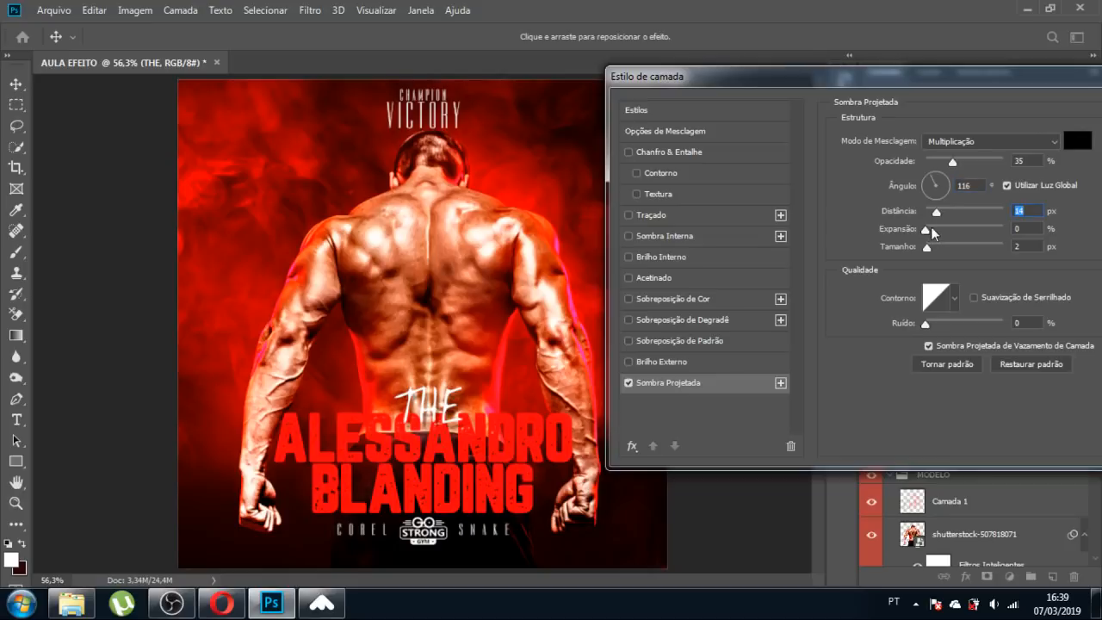
left_click_drag(954, 161, 967, 163)
left_click_drag(929, 245, 933, 246)
left_click_drag(971, 161, 981, 166)
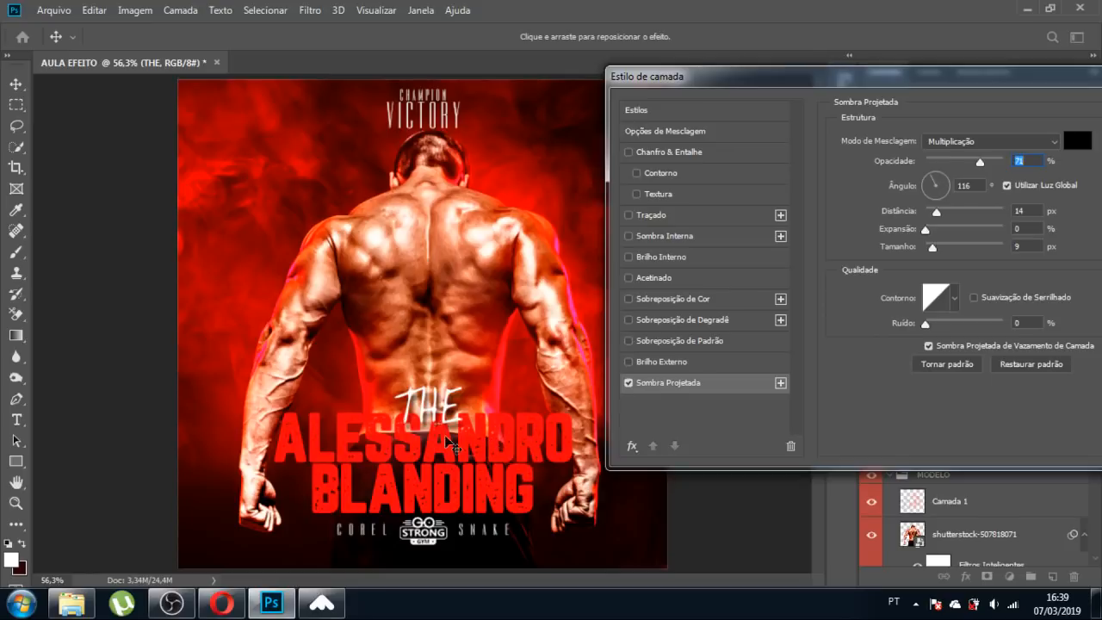
left_click_drag(1039, 81, 788, 80)
left_click(951, 107)
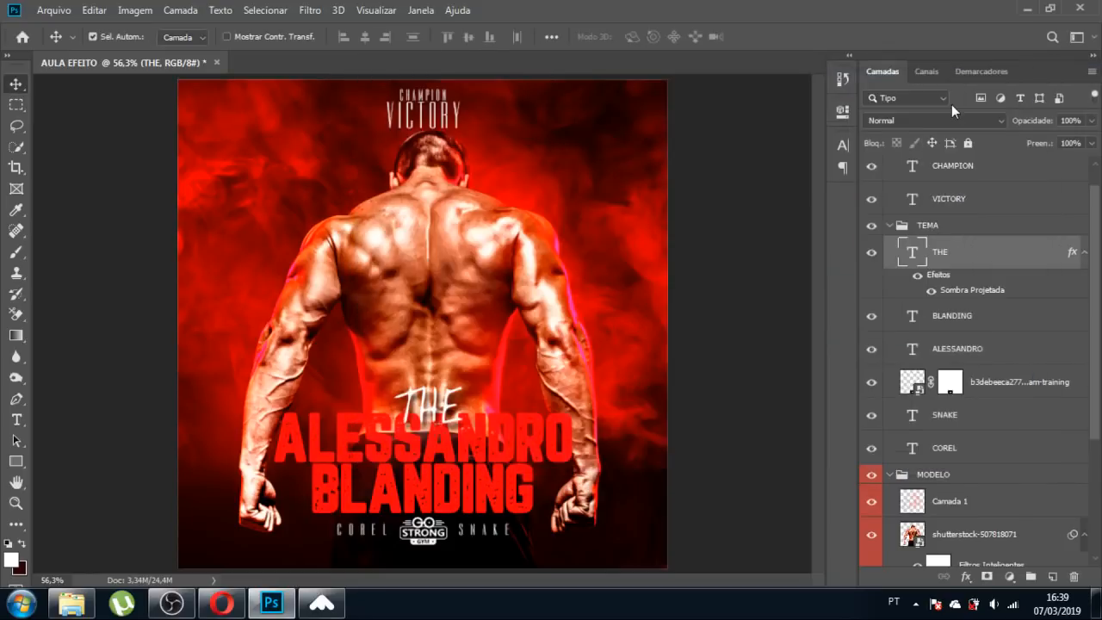
scroll(935, 408, "down", 5)
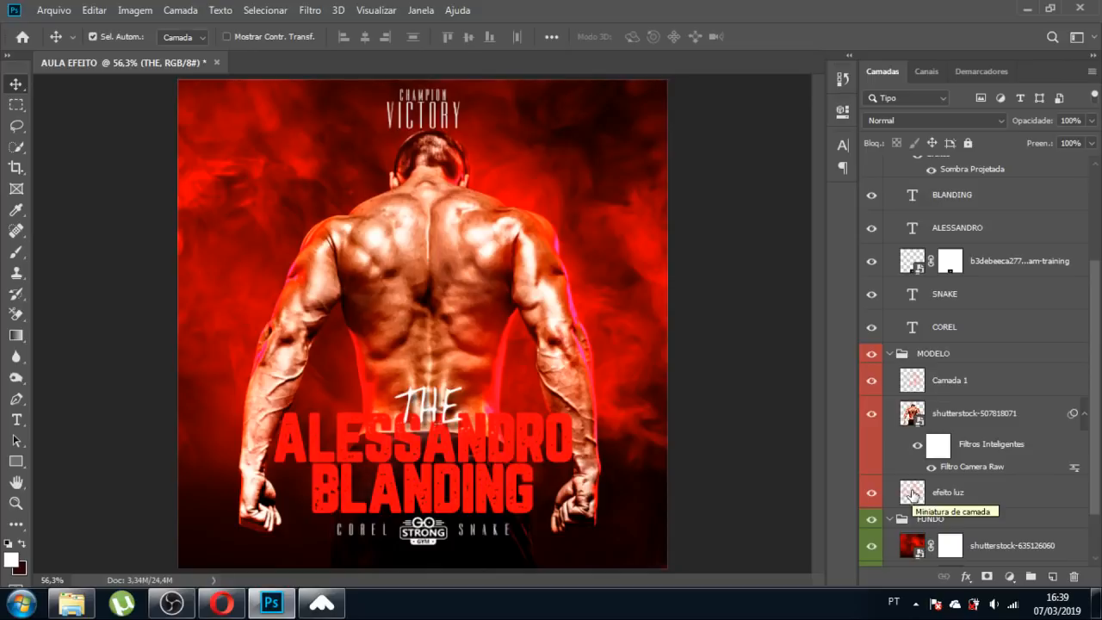
left_click(923, 516)
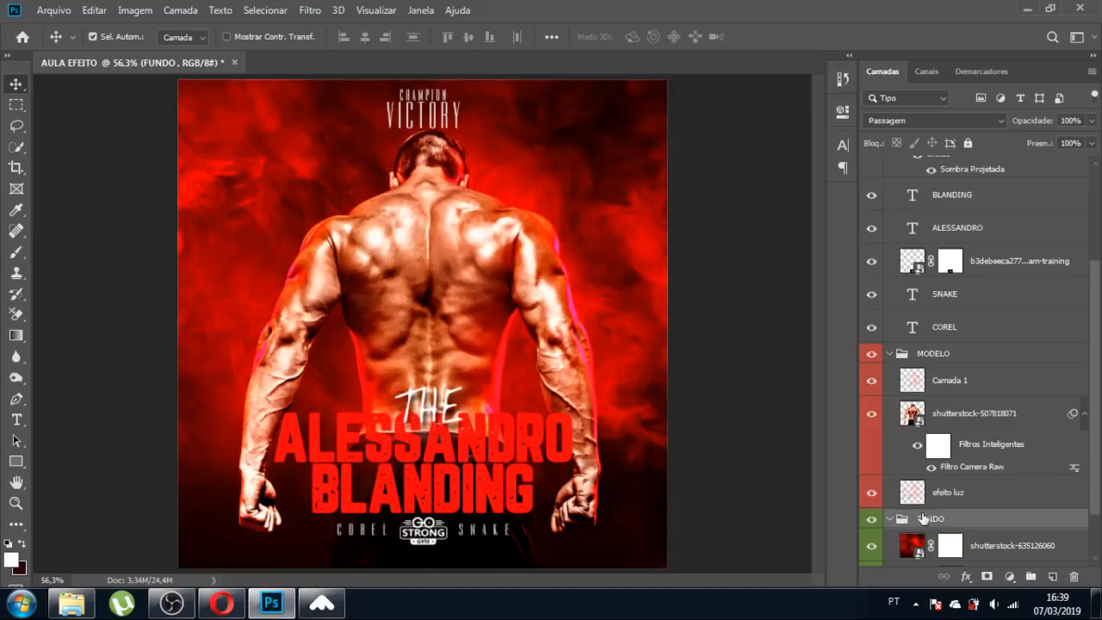
Create a new layer Camada 2 below efeito luz with Sobrepor blending.
left_click(921, 491)
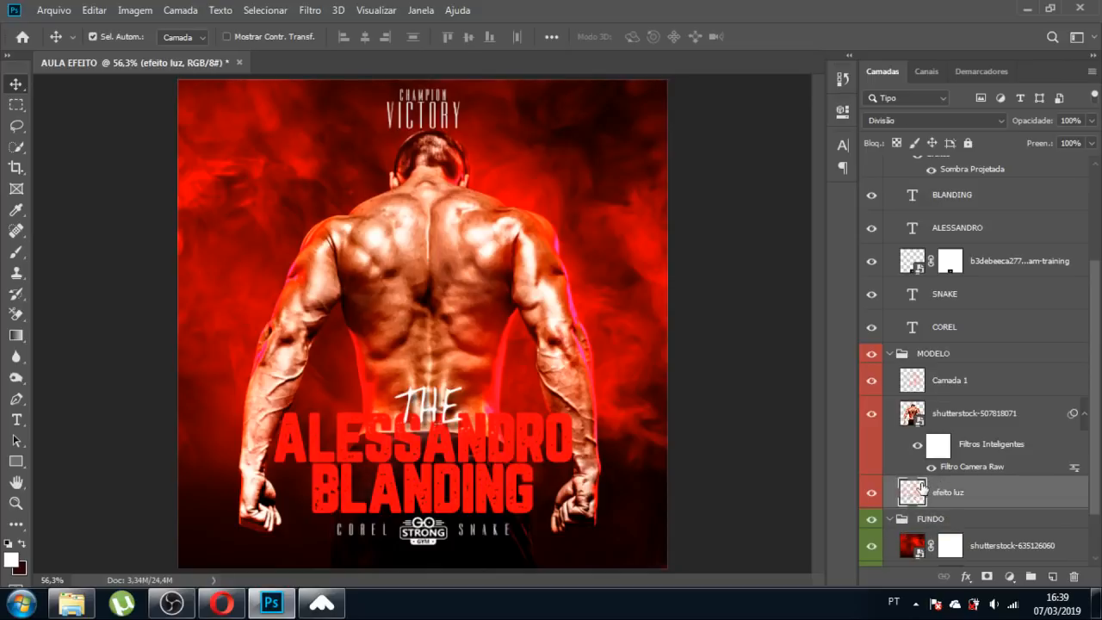
key("ctrl")
key("ctrl+shift+n")
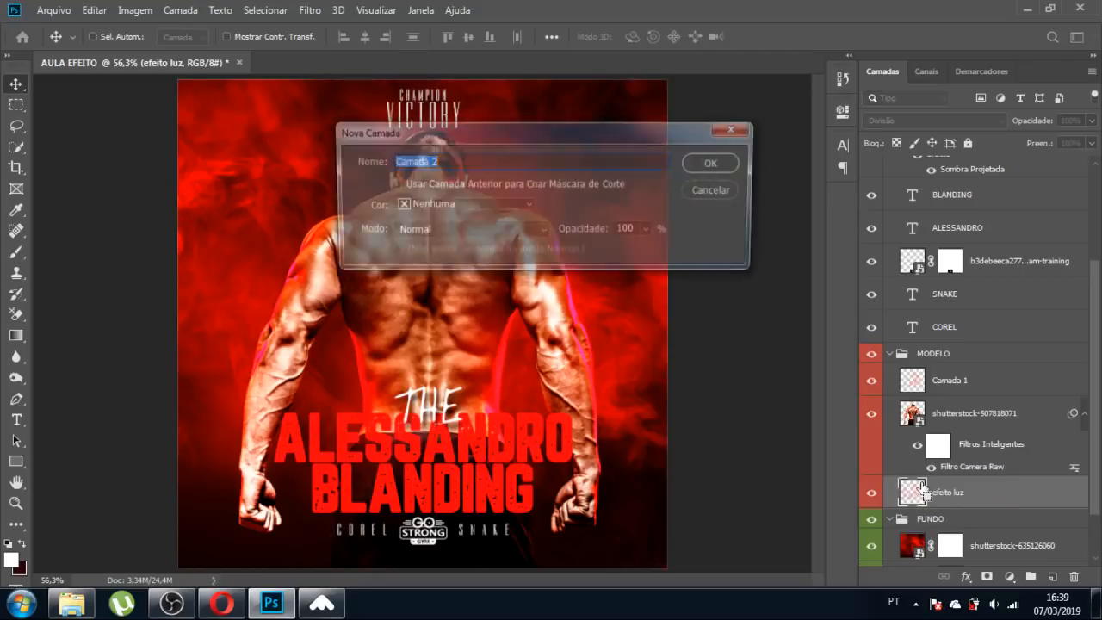
key("Return")
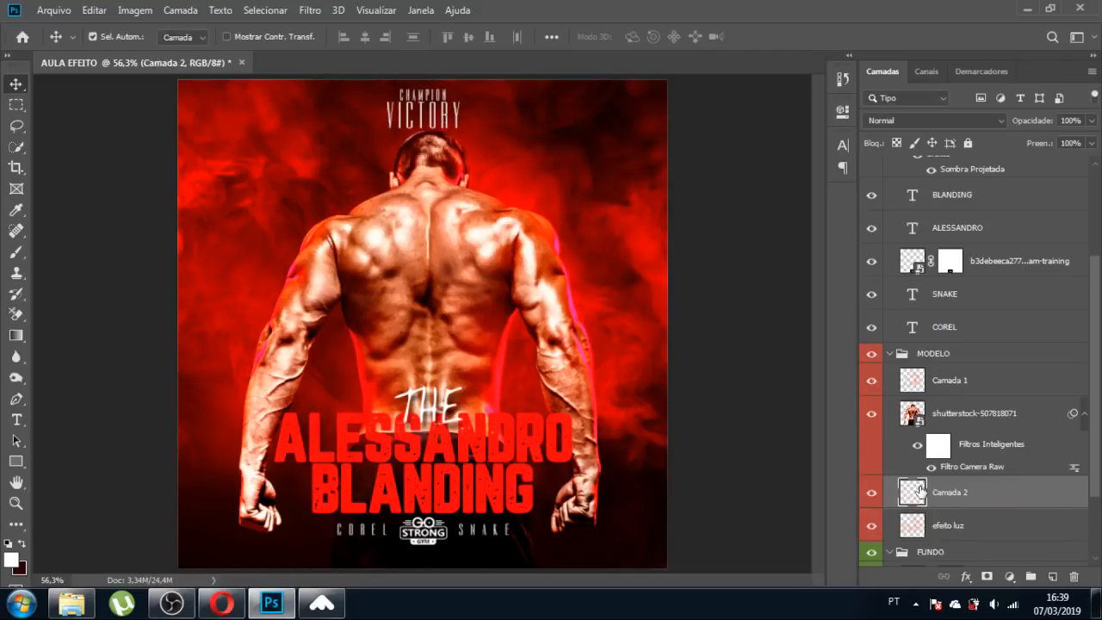
left_click_drag(922, 487, 919, 532)
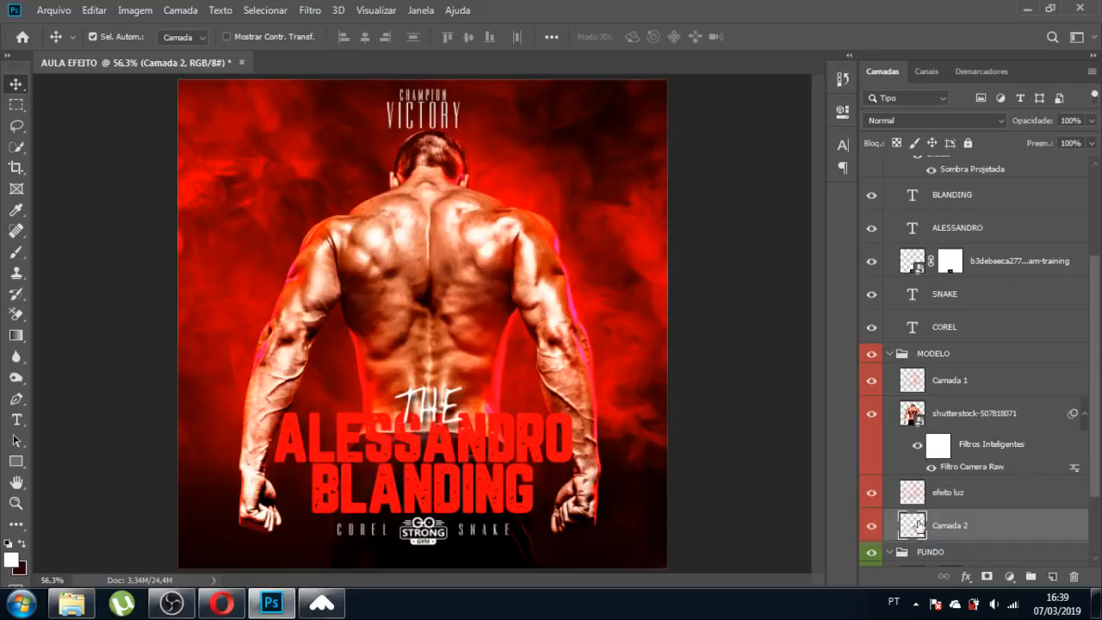
left_click(914, 126)
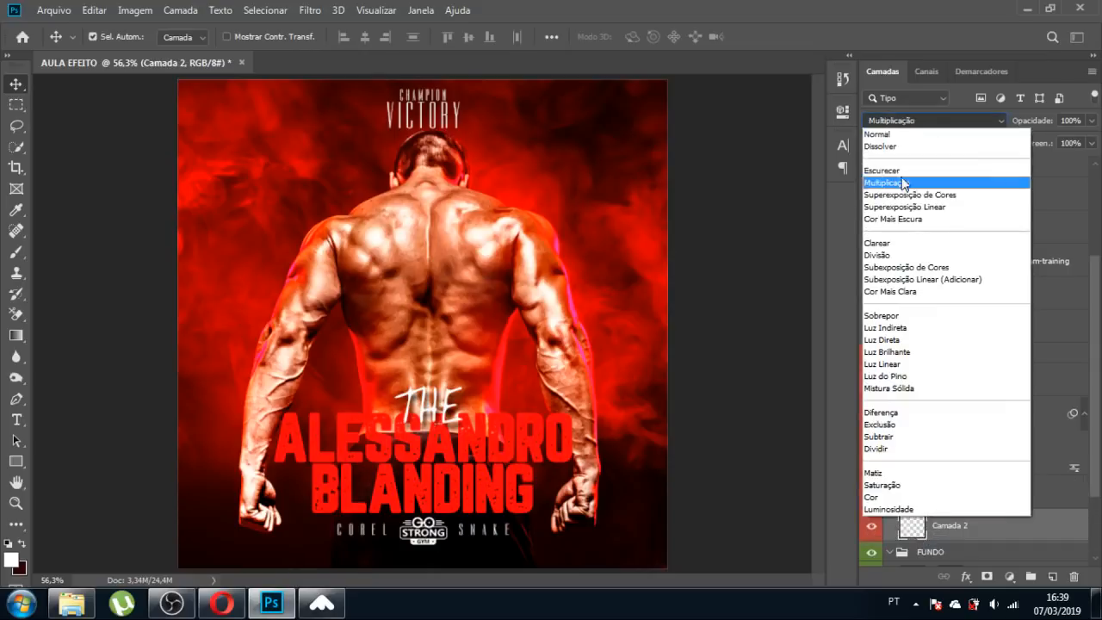
left_click(886, 315)
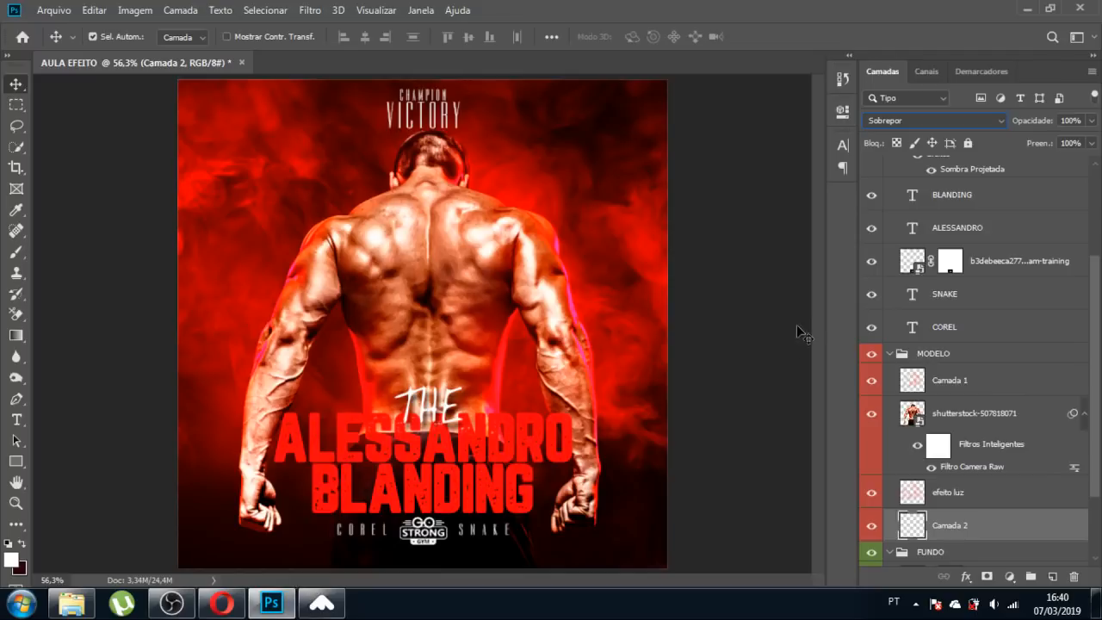
Set up a 319 px brush with dark red as the painting colour on Camada 2.
left_click(736, 415)
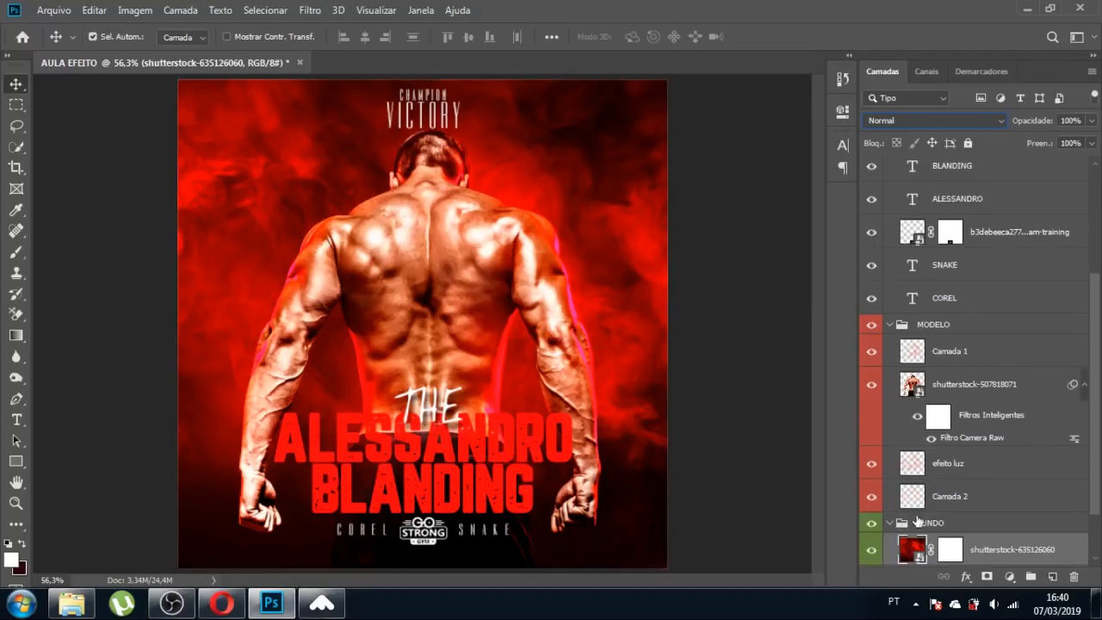
left_click(913, 496)
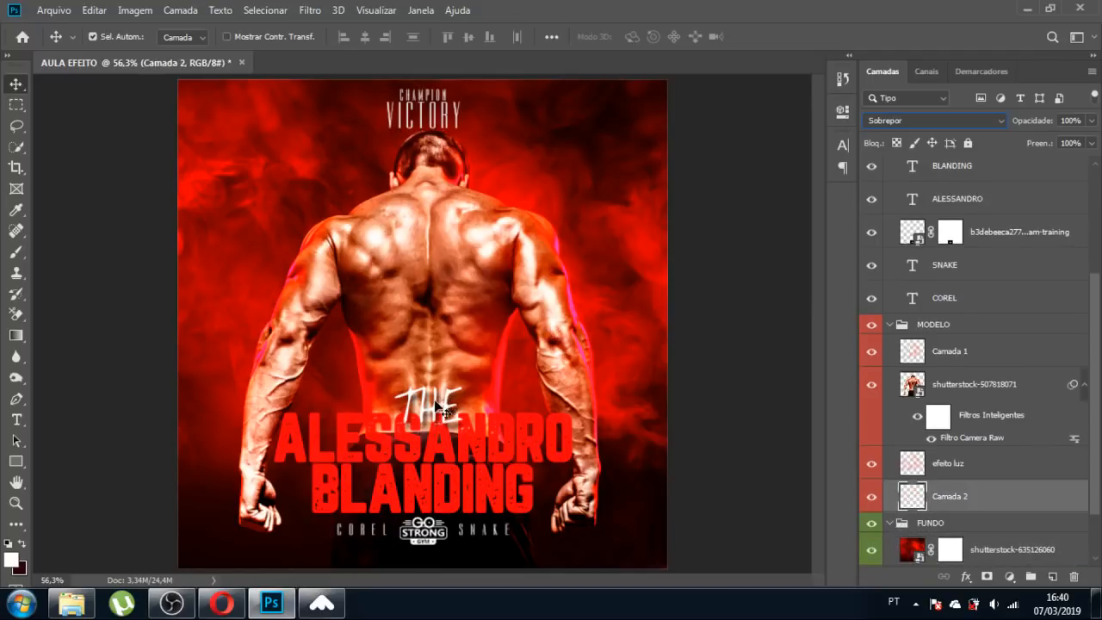
left_click(668, 446)
key("b")
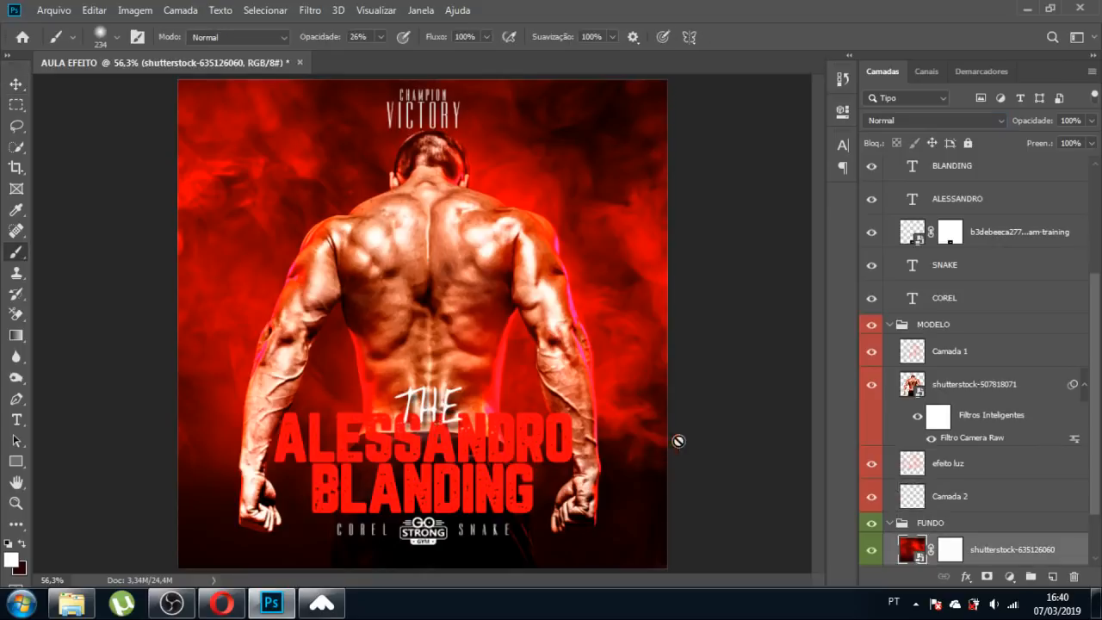
left_click(904, 500)
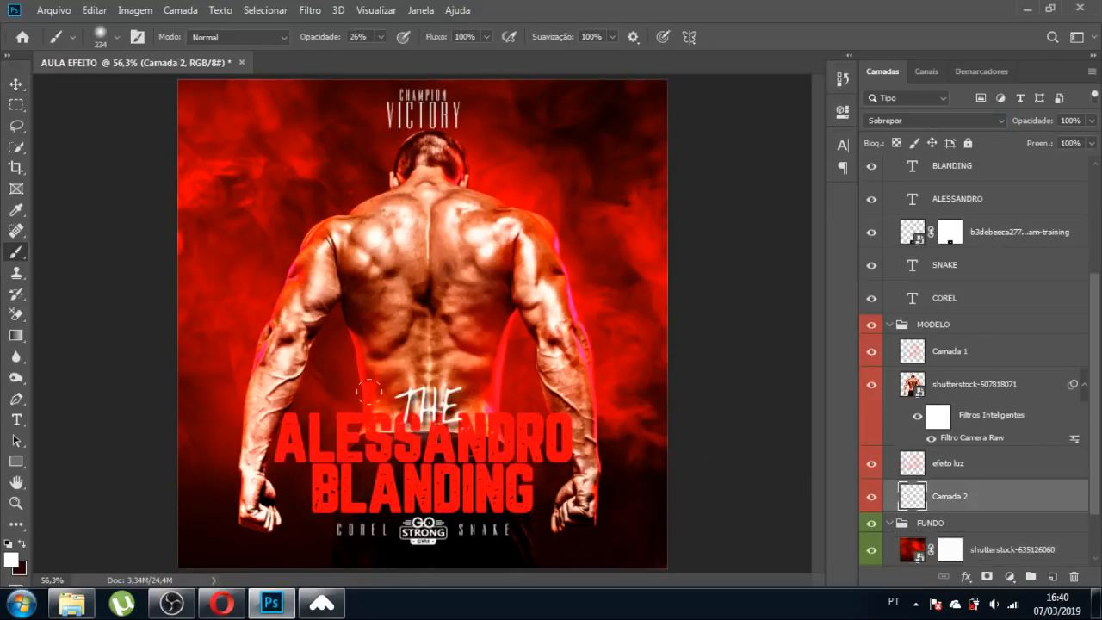
left_click_drag(408, 426, 426, 426)
key("x")
Move Camada 2 just below Camada 1, keep Sobrepor, and shrink the brush to 209.
left_click(901, 121)
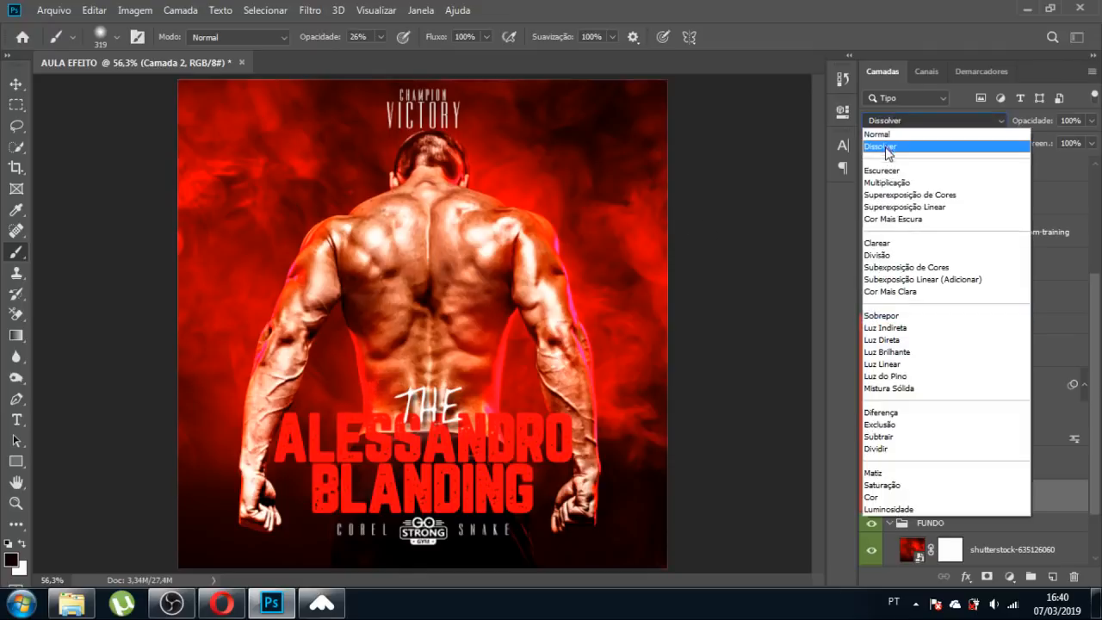
left_click(705, 204)
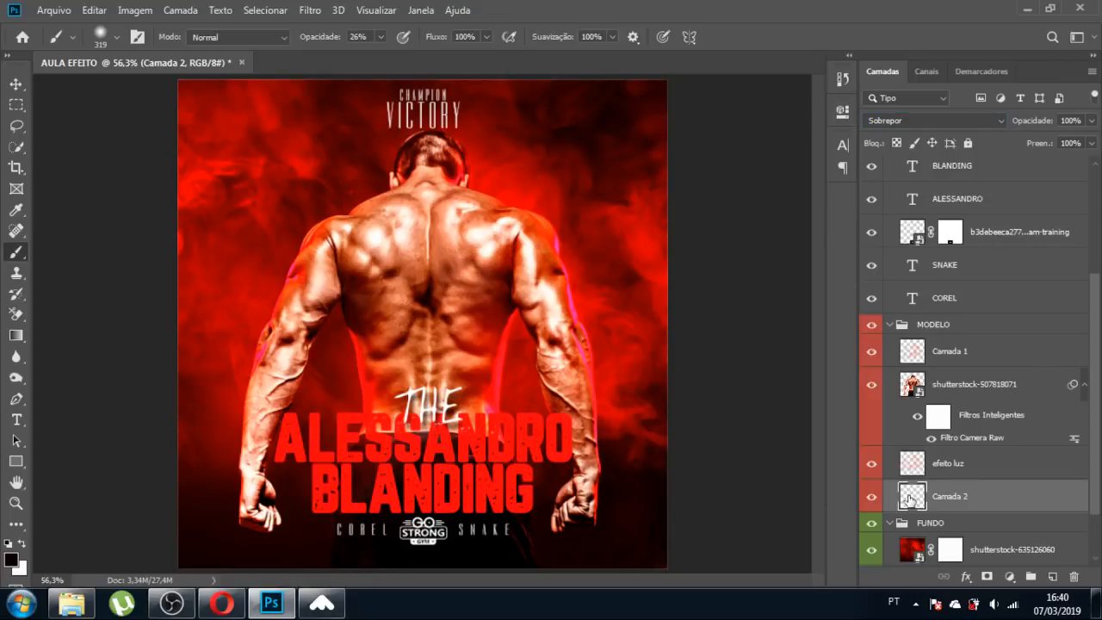
left_click_drag(909, 500, 900, 385)
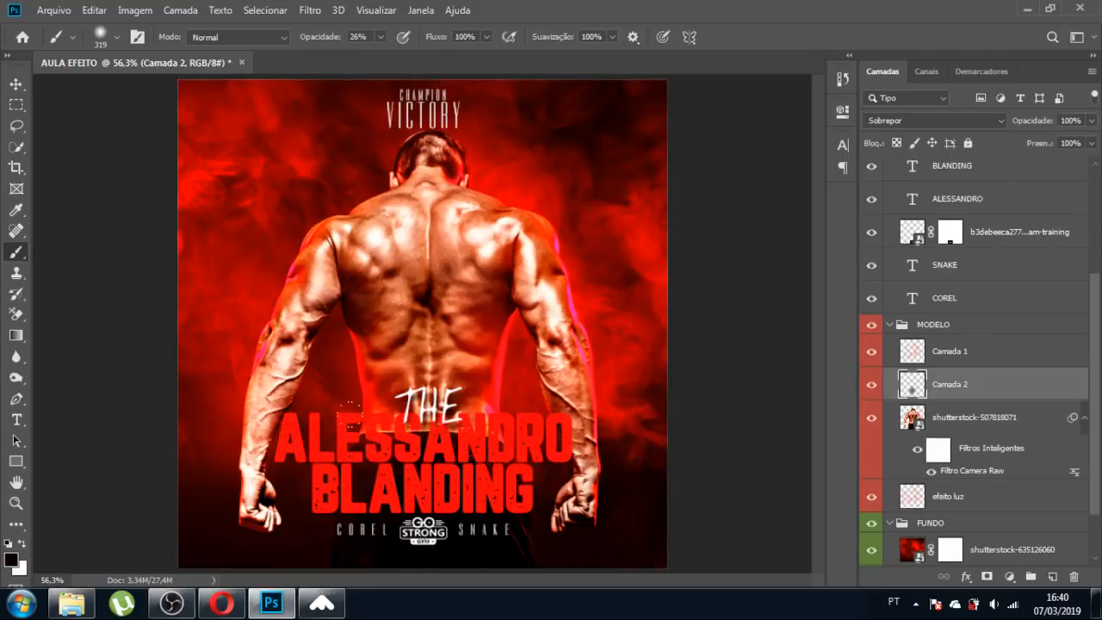
left_click_drag(408, 433, 391, 429)
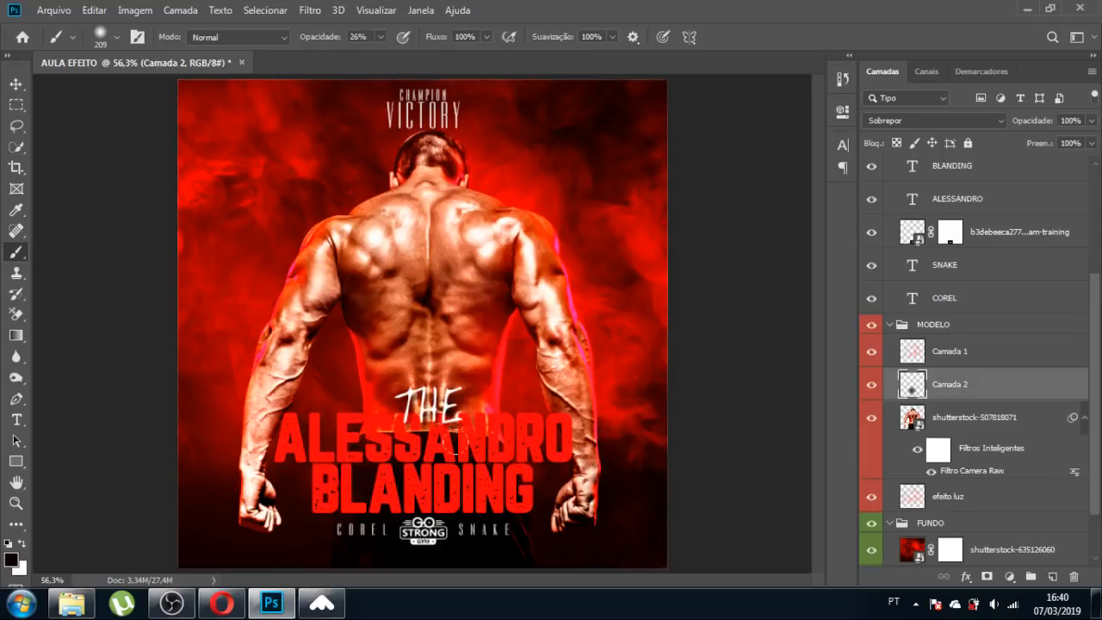
left_click(904, 121)
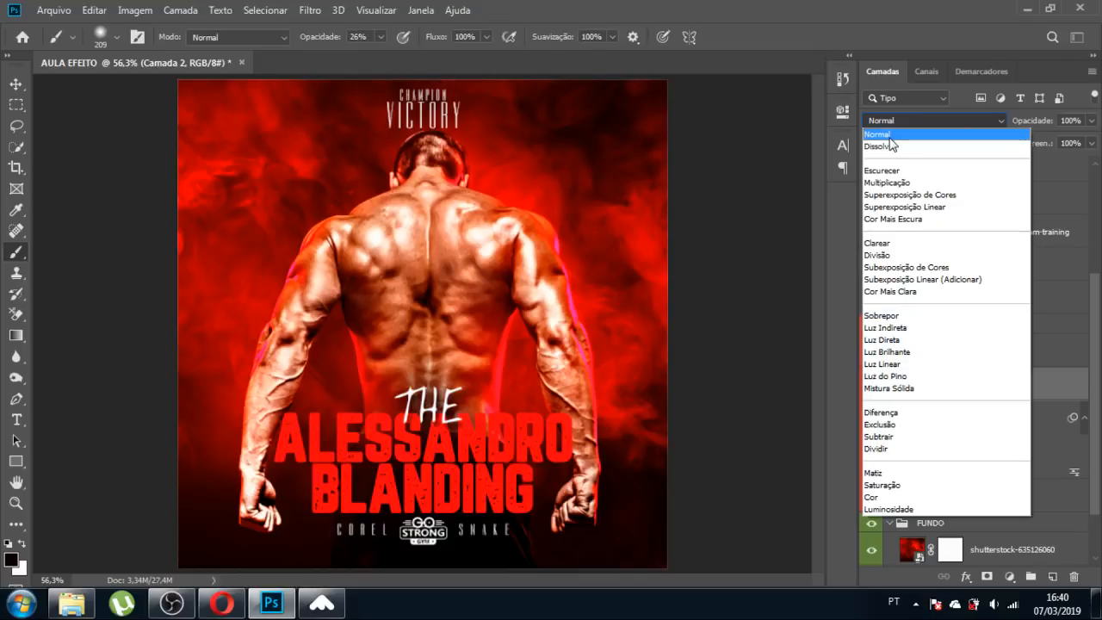
left_click(890, 137)
Undo the dark shading near THE and delete the trial Camada 2 layer.
key("ctrl+z")
key("ctrl+z")
key("ctrl+z")
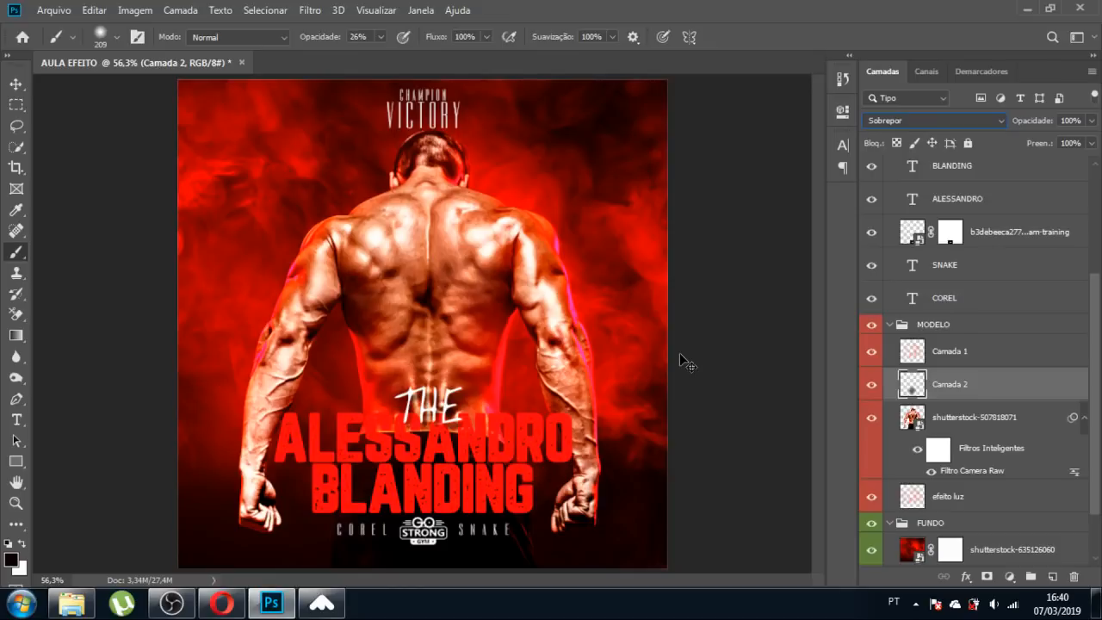
key("ctrl+z")
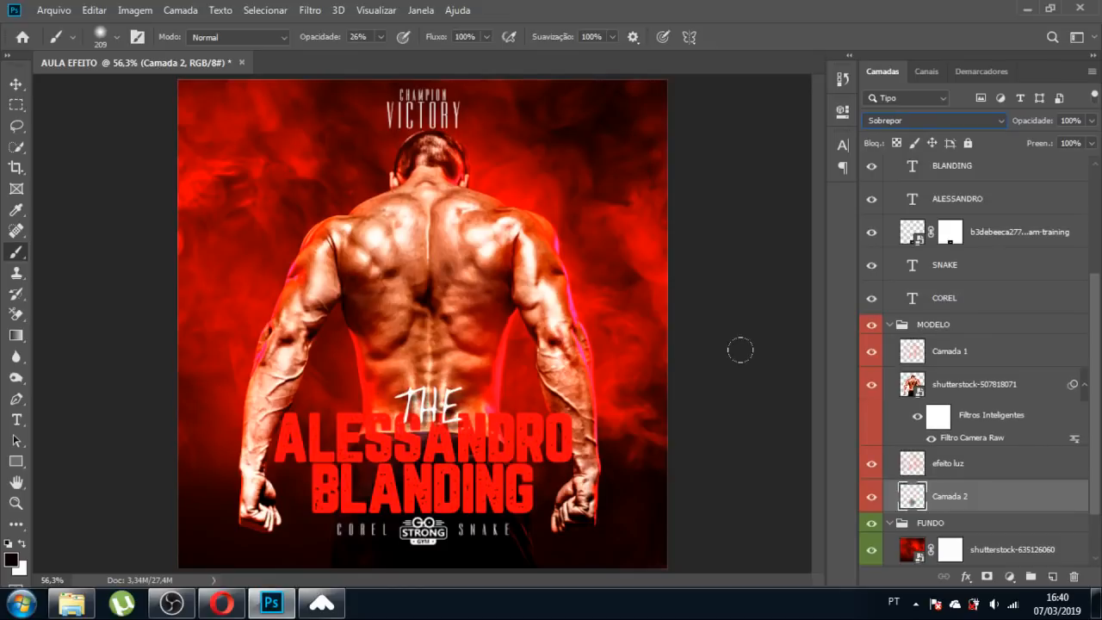
key("ctrl+shift+z")
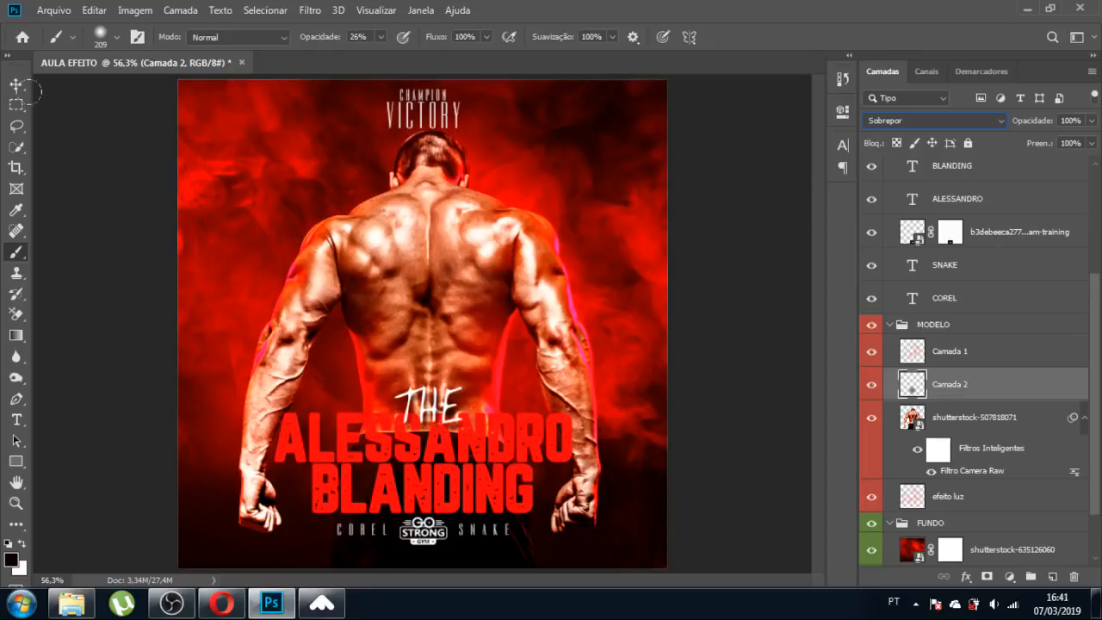
key("v")
key("Delete")
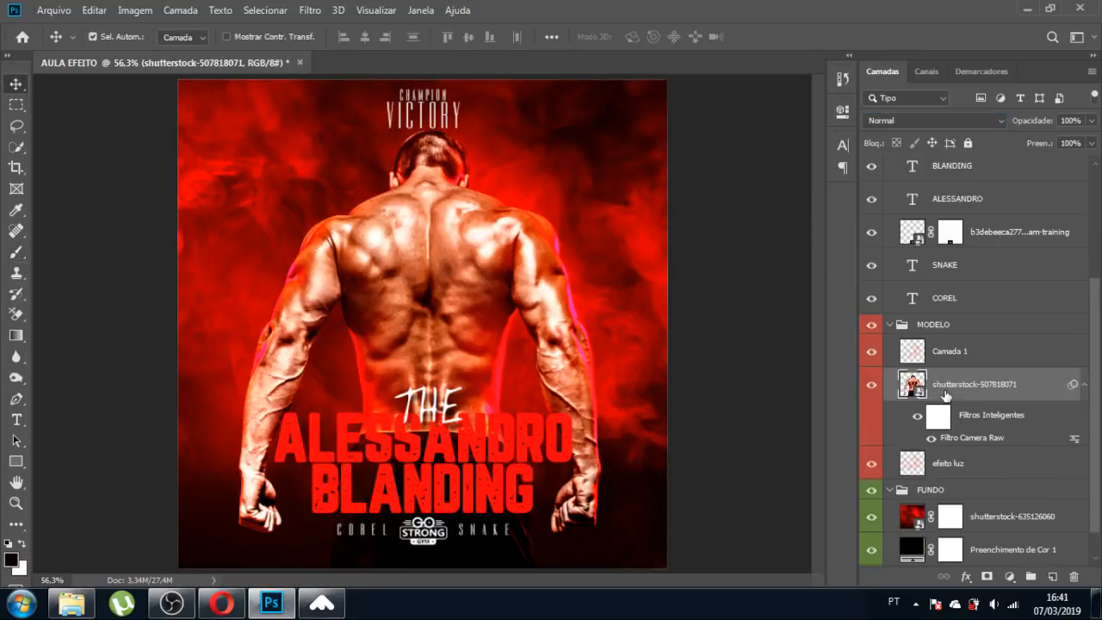
Add a new Camada 2 layer and brush soft black over the waist, forearm and lower back.
key("ctrl+shift+n")
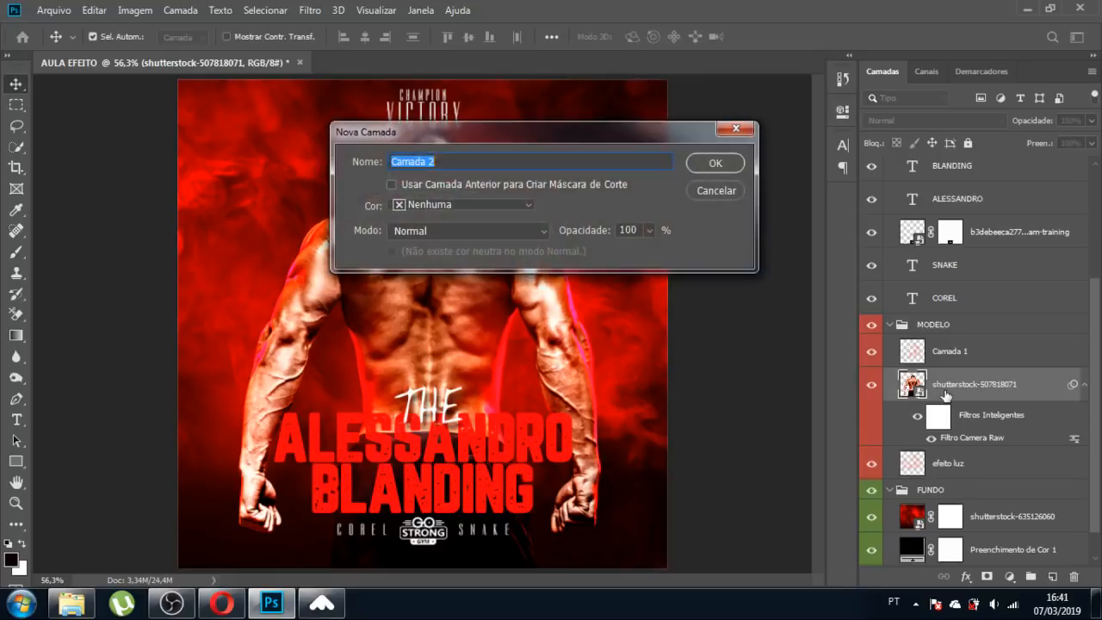
key("Return")
key("b")
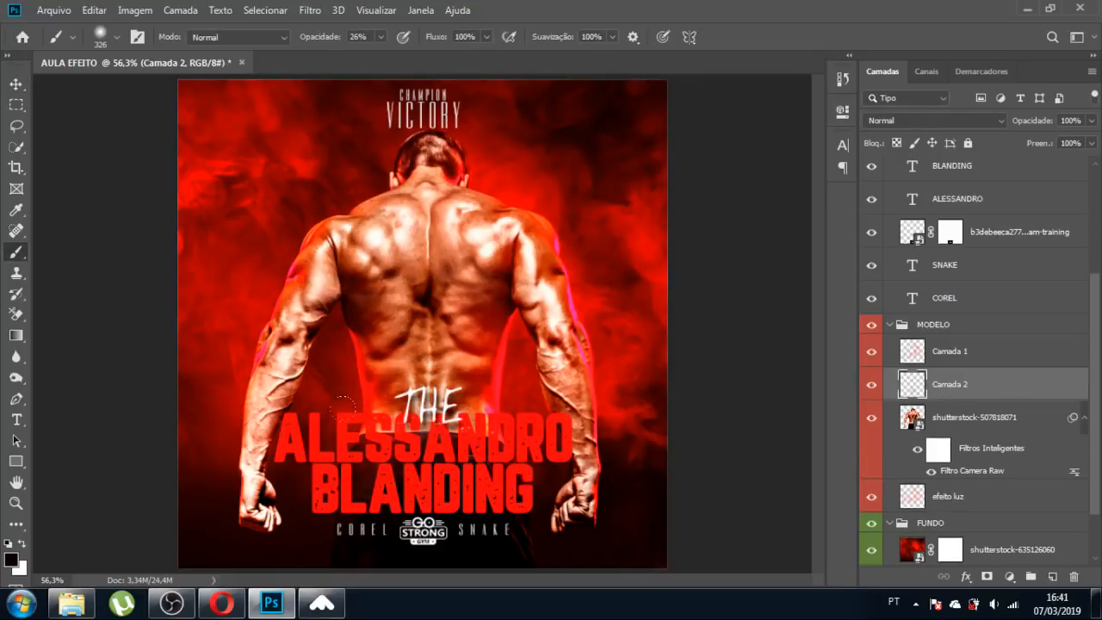
mouse_move(343, 408)
left_mouse_down()
mouse_move(328, 408)
mouse_move(472, 420)
mouse_move(315, 419)
mouse_move(306, 437)
left_mouse_up()
left_click_drag(466, 393, 468, 400)
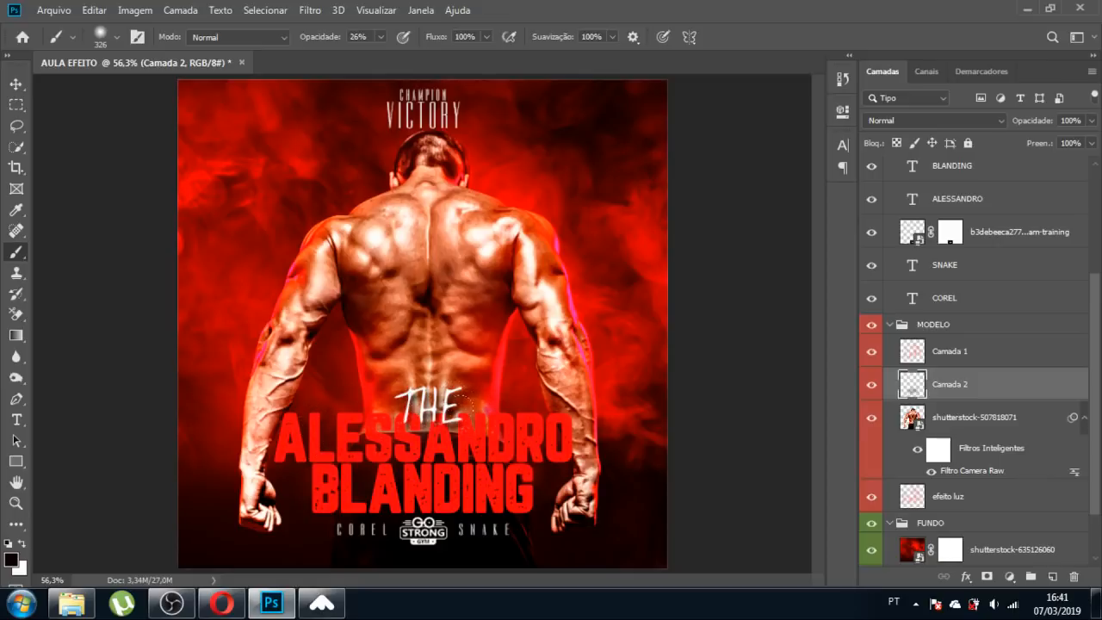
left_click_drag(280, 406, 354, 397)
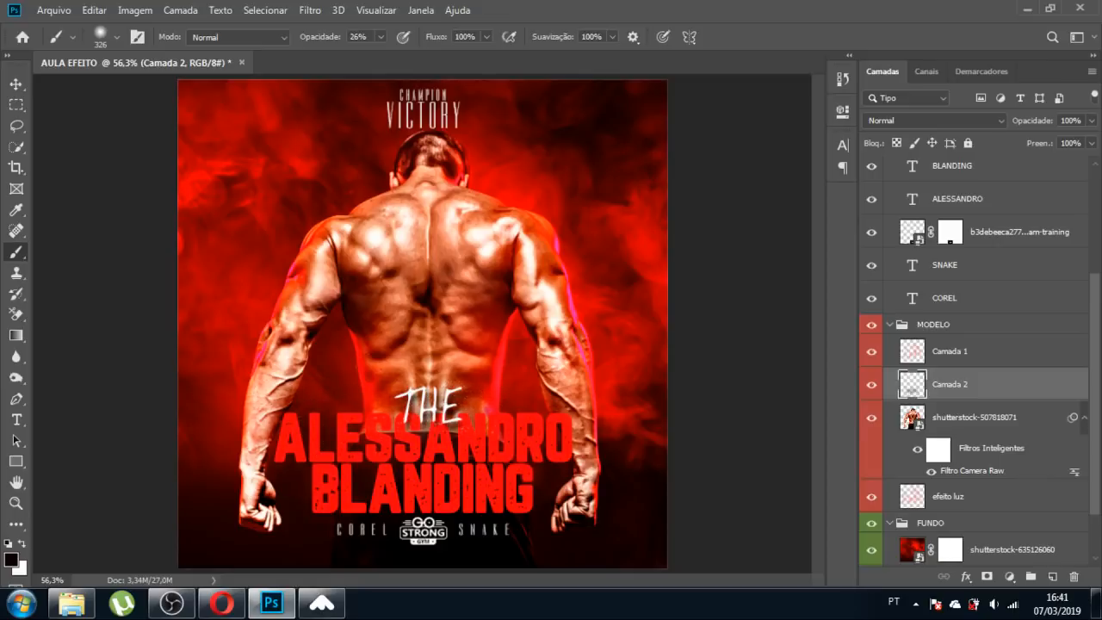
left_click_drag(388, 339, 464, 410)
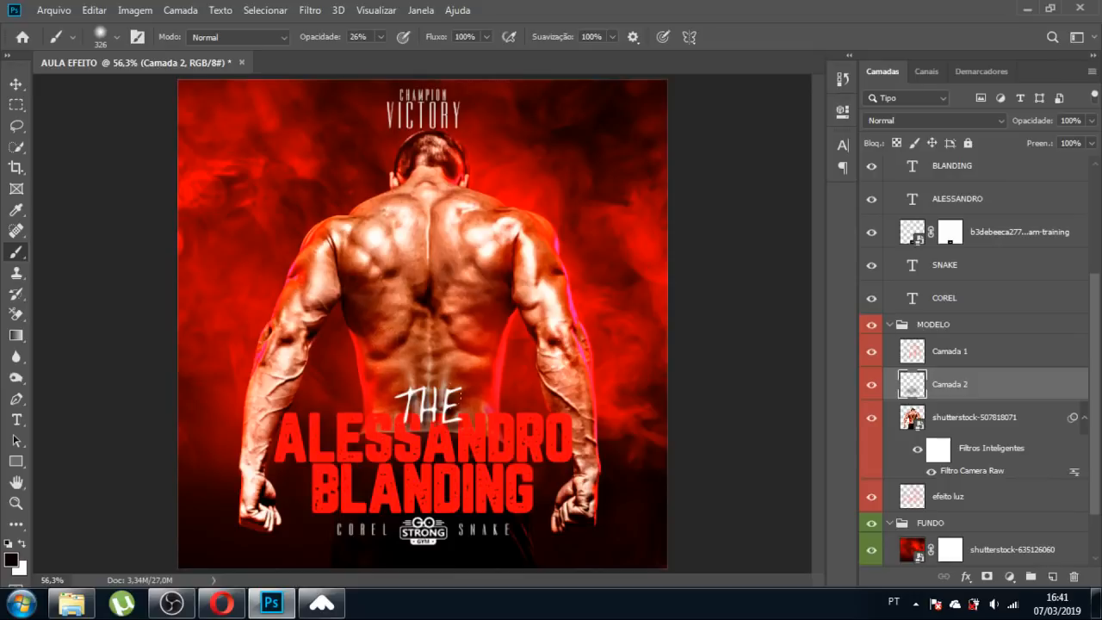
Keep the painted layer on Normal blending and select Camada 1.
left_click(914, 122)
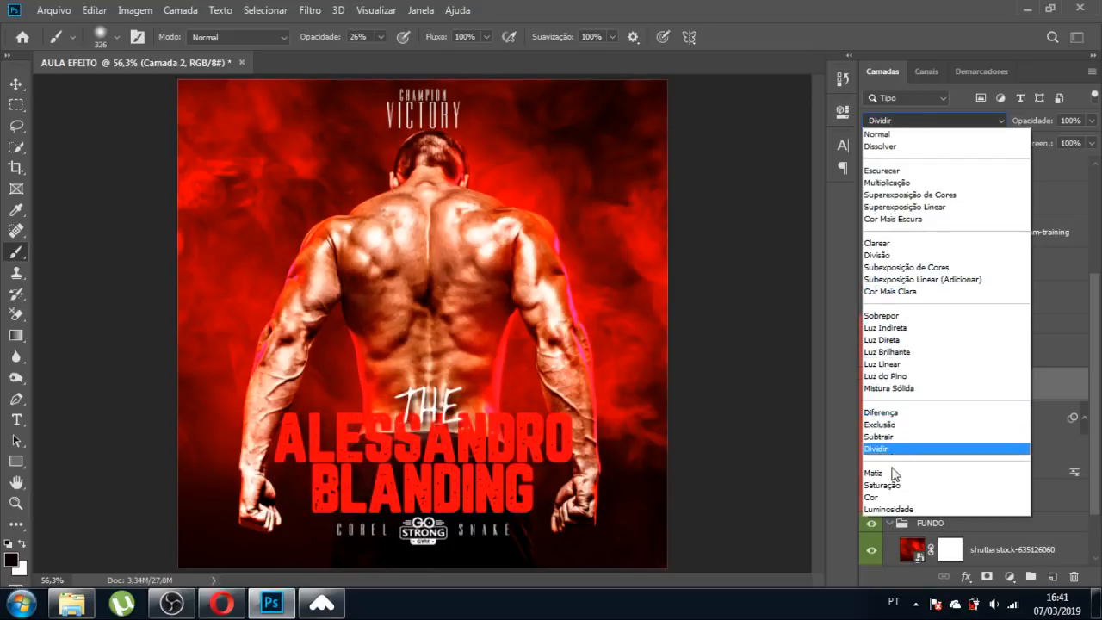
key("Escape")
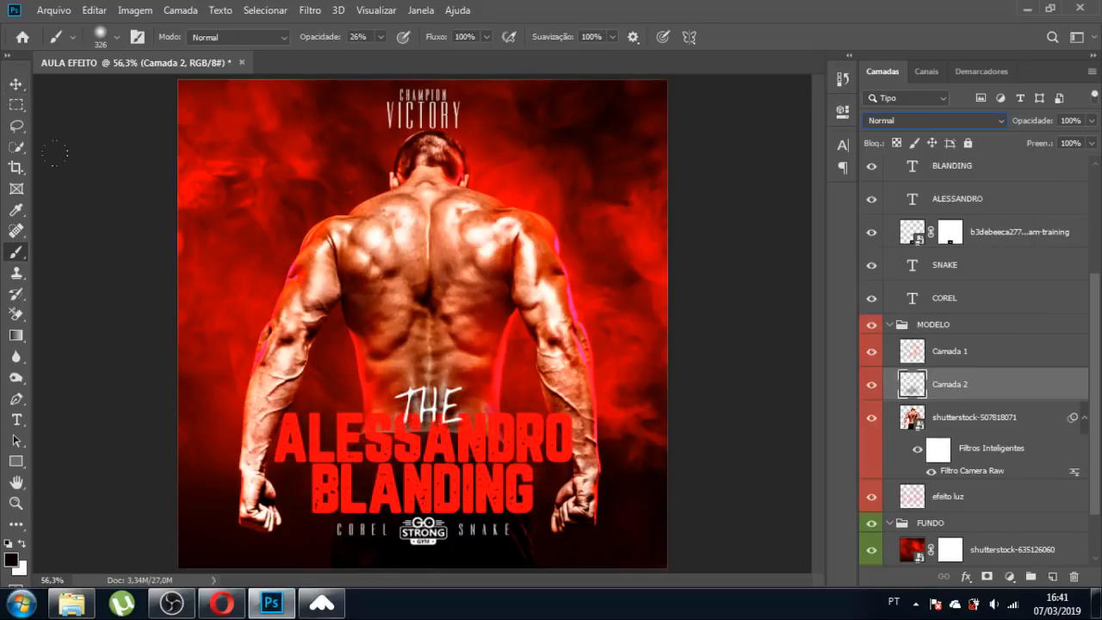
left_click(19, 86)
left_click(111, 171)
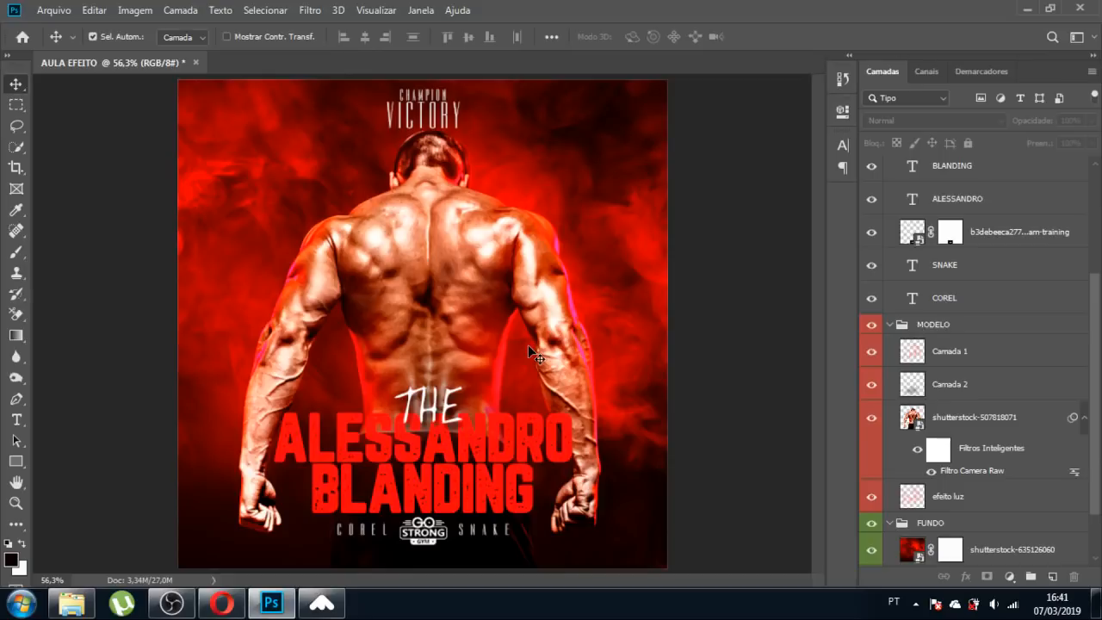
left_click(914, 354)
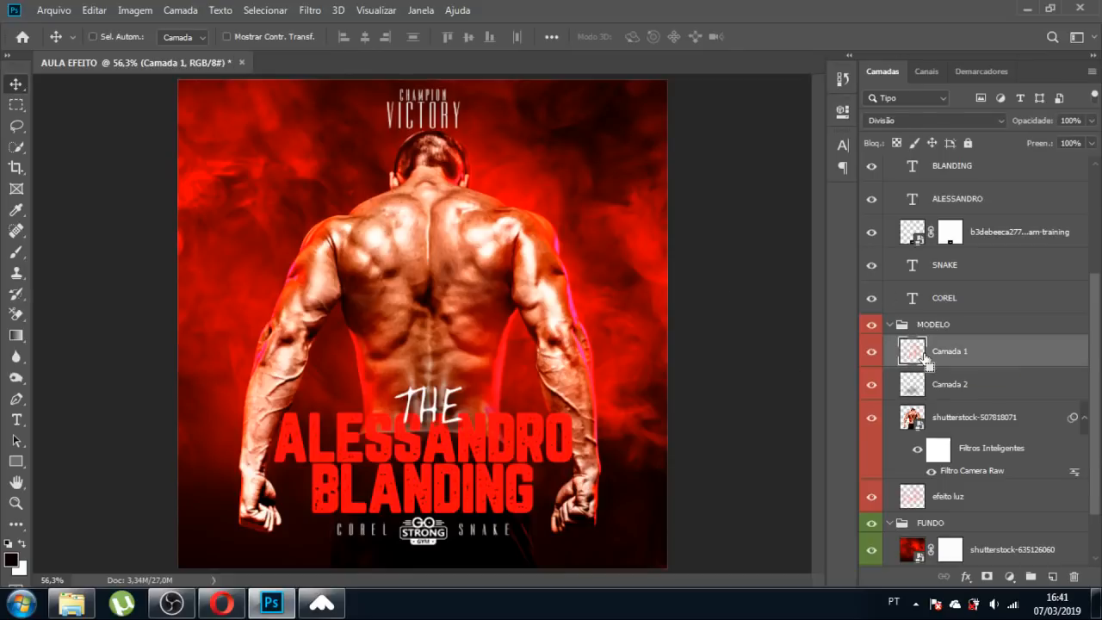
Add a new layer Camada 3 above Camada 1 set to Divisão blending.
key("ctrl+shift+n")
key("Return")
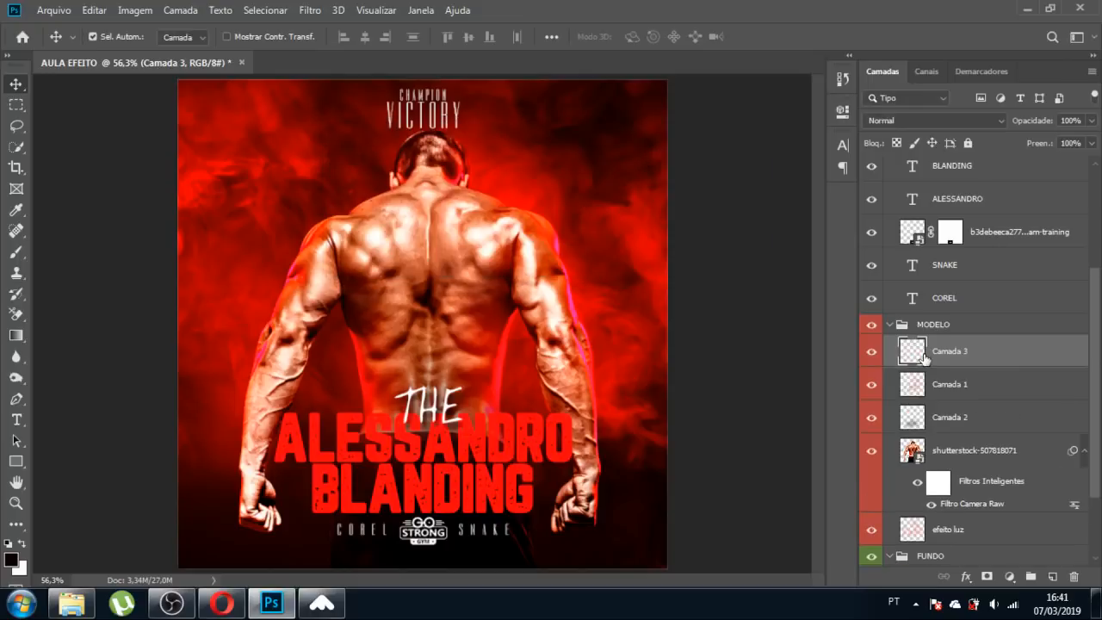
left_click(934, 120)
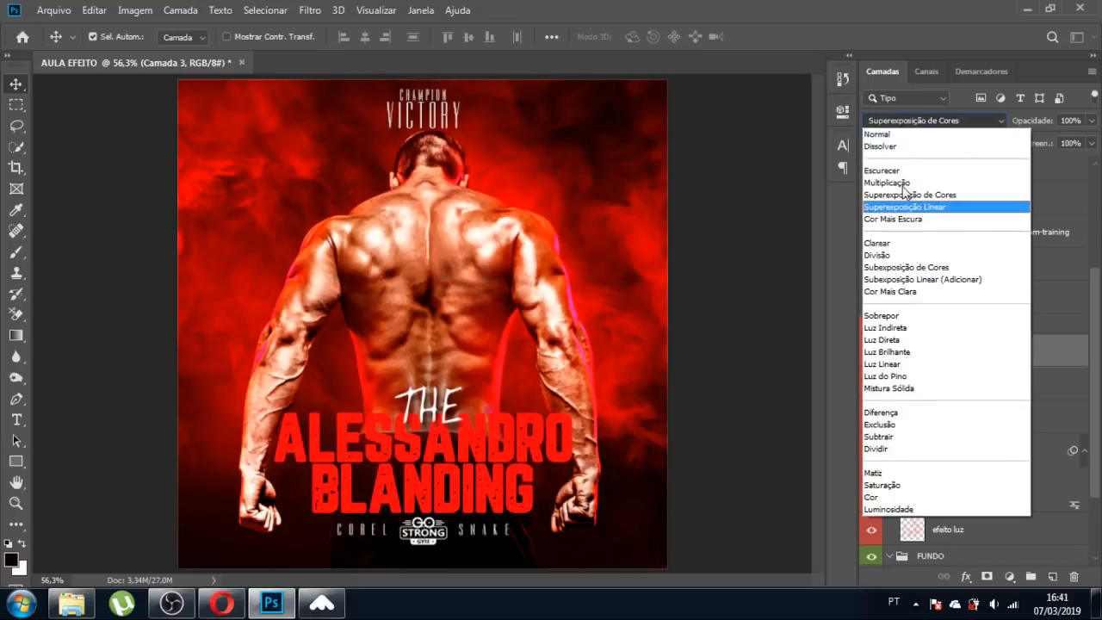
left_click(878, 254)
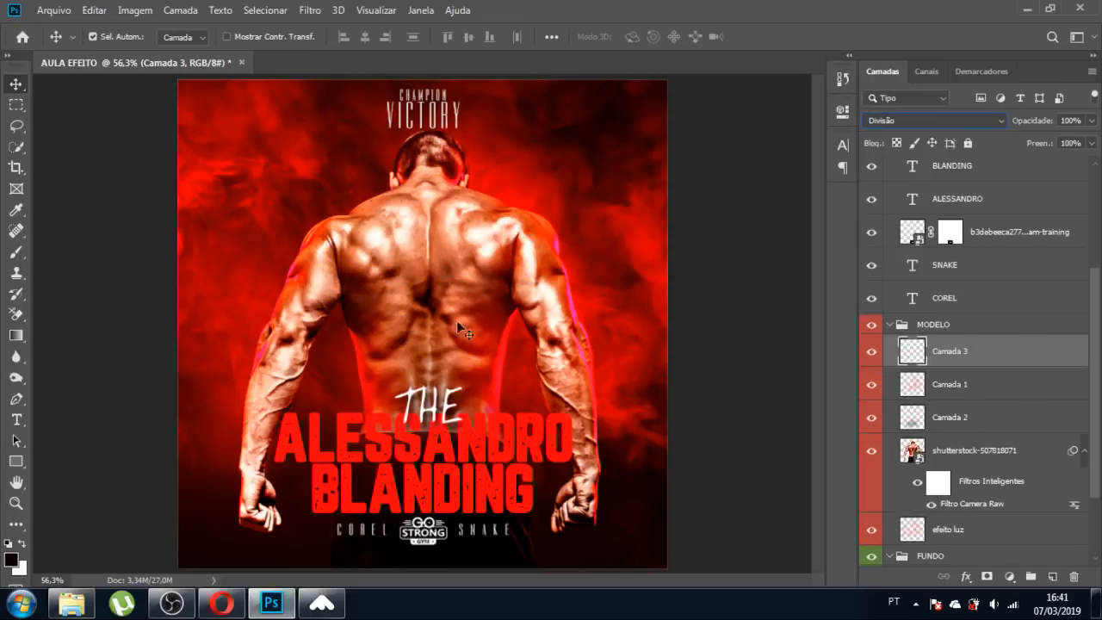
Sample red from the artwork and enlarge the brush to 660.
key("b")
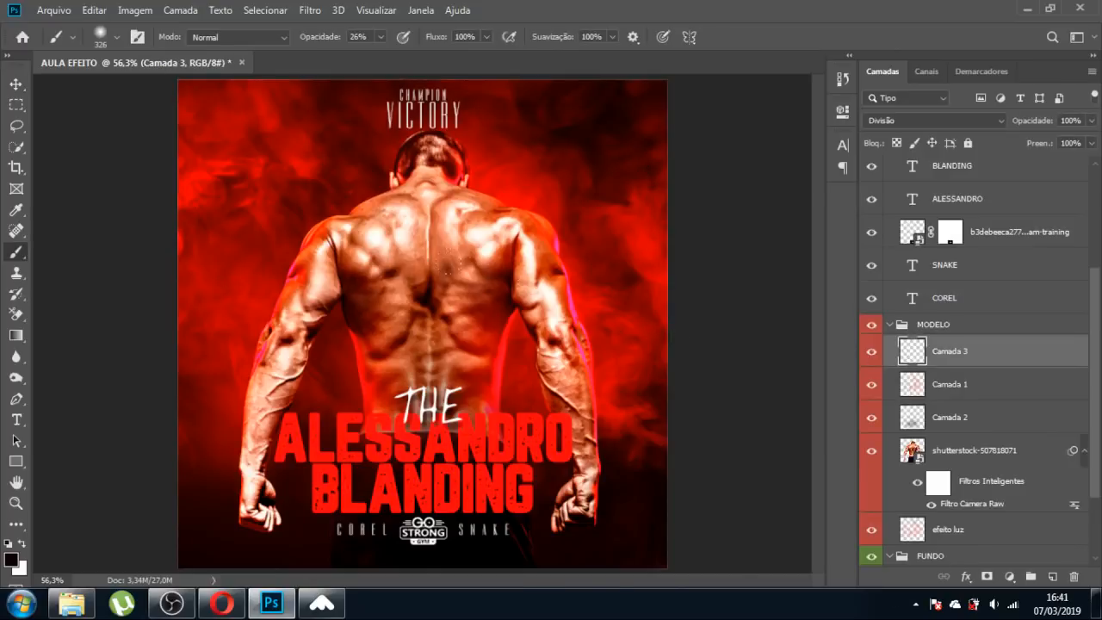
right_click(537, 293)
left_click_drag(477, 272, 538, 278)
left_click(500, 360, "alt")
right_click(544, 211)
mouse_move(457, 233)
left_mouse_down()
mouse_move(490, 210)
mouse_move(539, 288)
left_mouse_up()
Dab red glows over the right arm, smoke and lower back, undoing the last two.
left_click(542, 284)
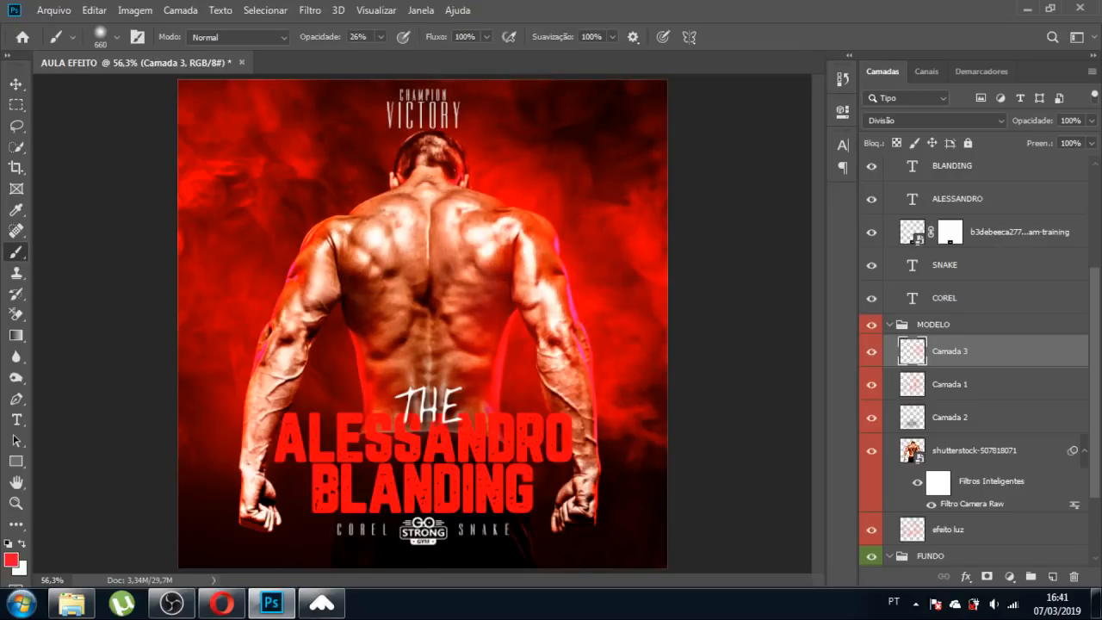
left_click(572, 277)
left_click(281, 197)
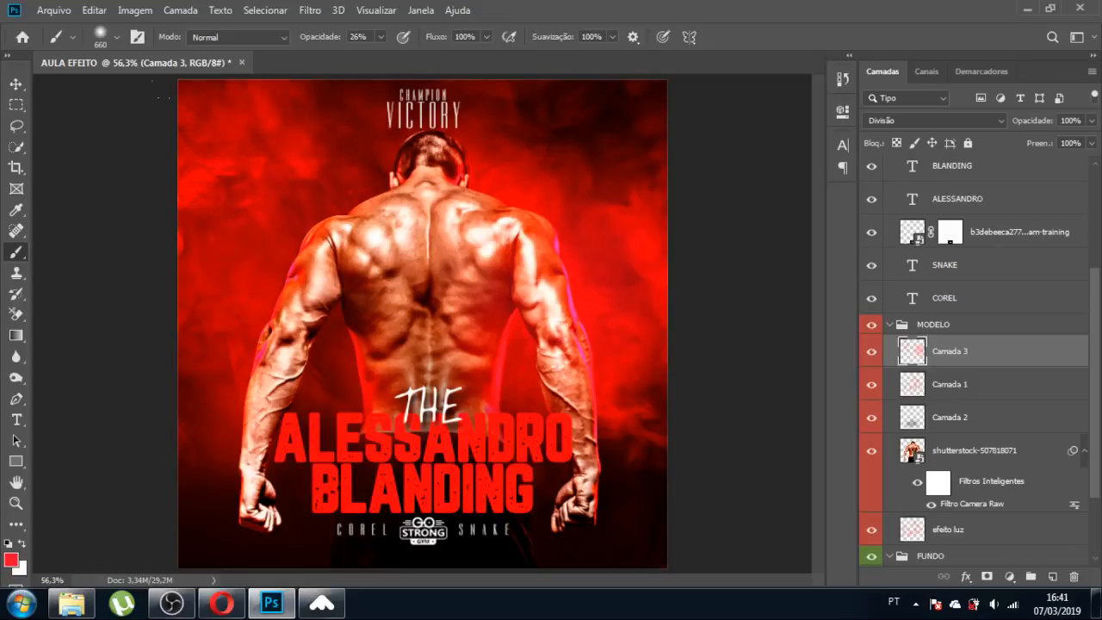
left_click(377, 323)
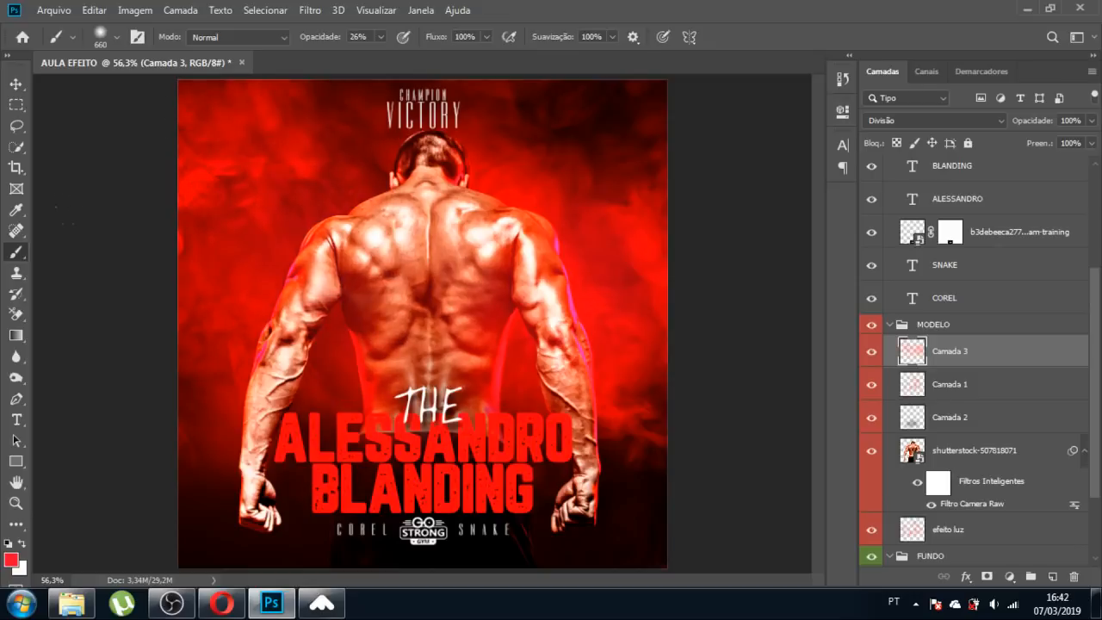
key("ctrl+z")
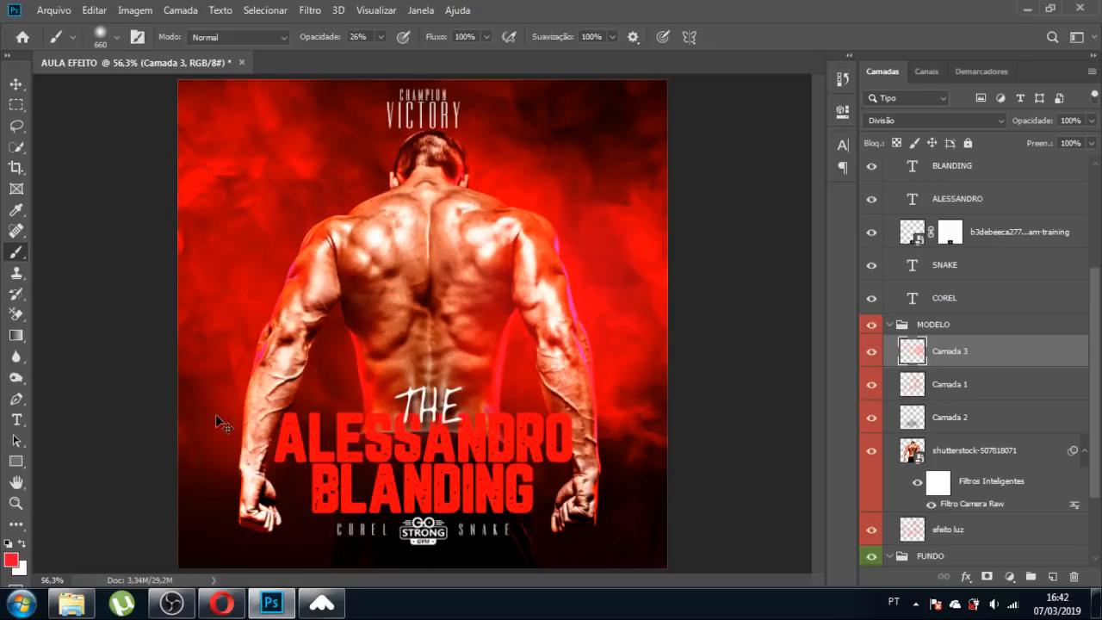
key("ctrl+z")
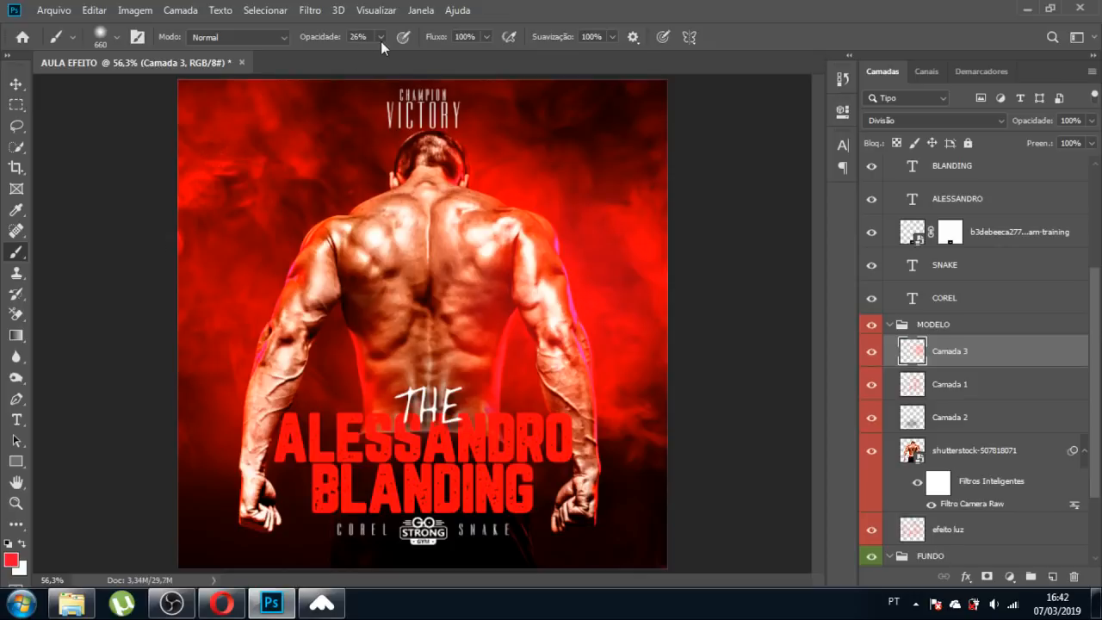
Lower brush opacity to 4%, shrink the brush to 301, and refine the glow.
left_click_drag(380, 40, 372, 71)
left_click_drag(342, 220, 297, 219)
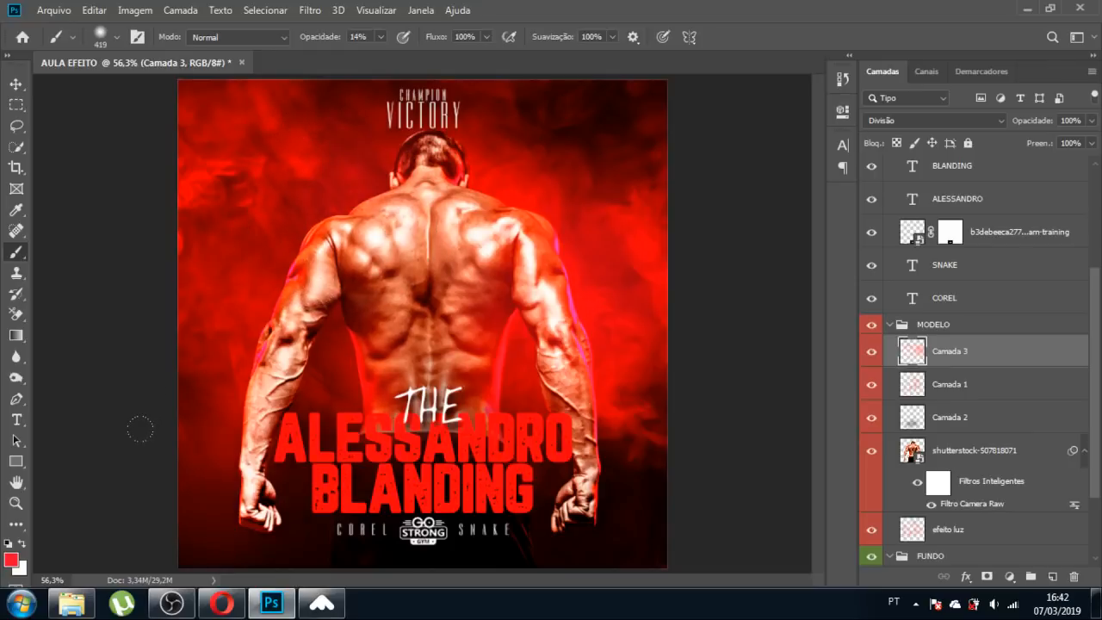
key("ctrl+z")
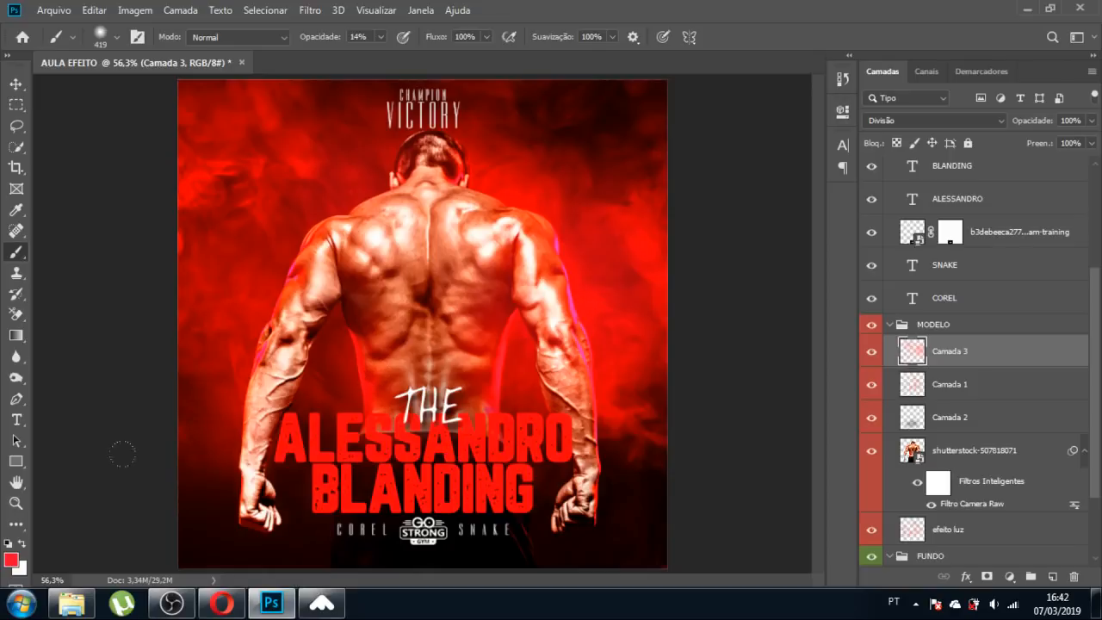
left_click_drag(380, 37, 375, 79)
left_click_drag(334, 221, 306, 225)
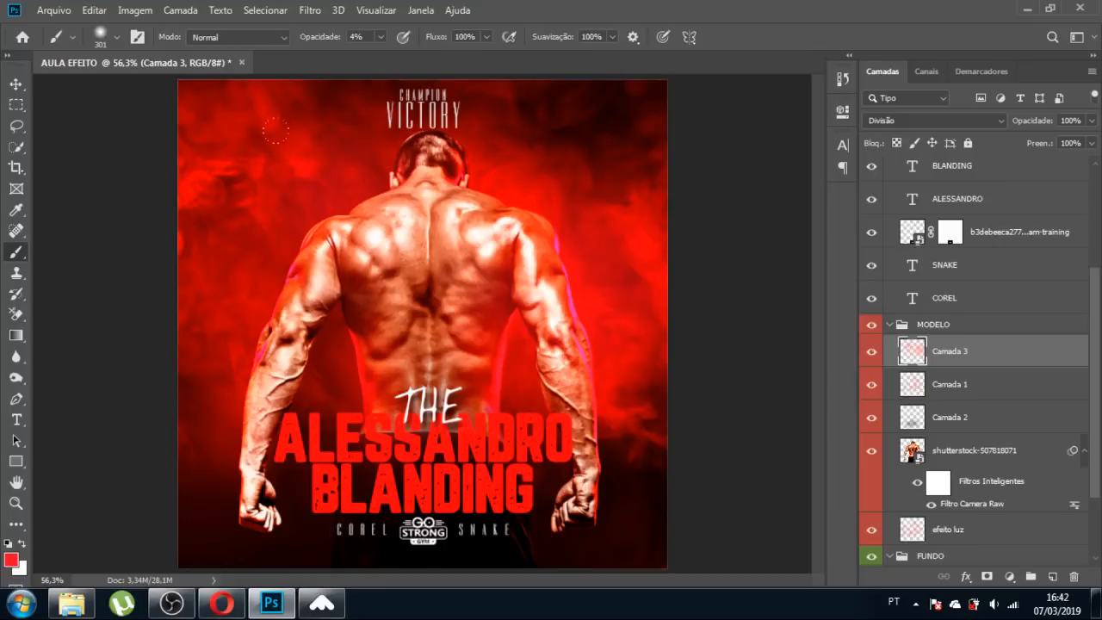
left_click(118, 225)
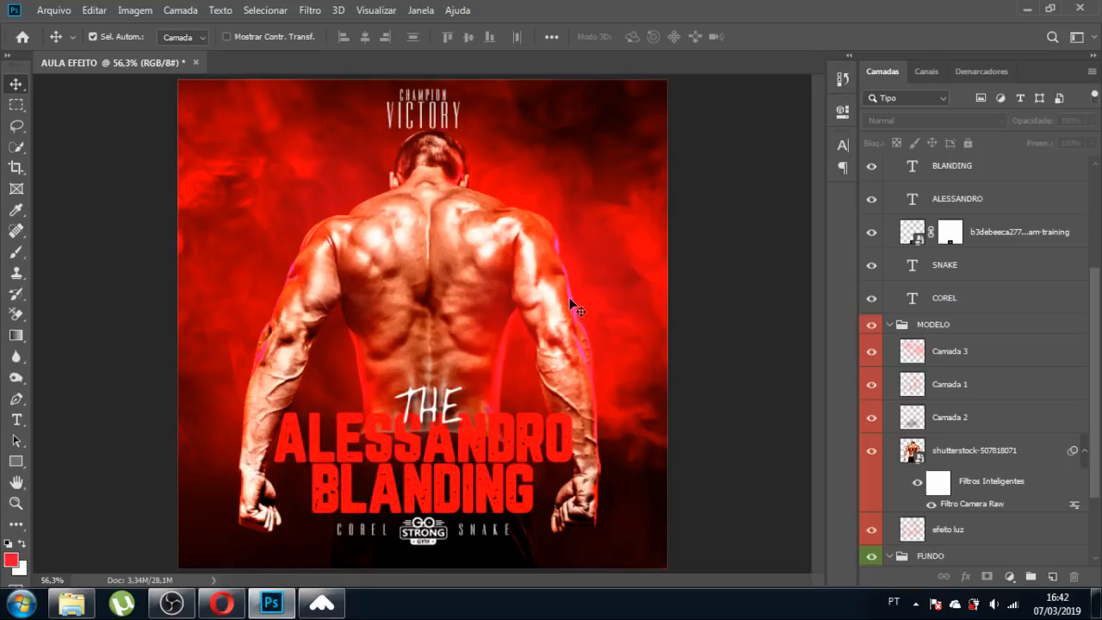
In the man's Camera Raw filter, set the Vermelhos hue to -12 and apply it.
left_click(976, 459)
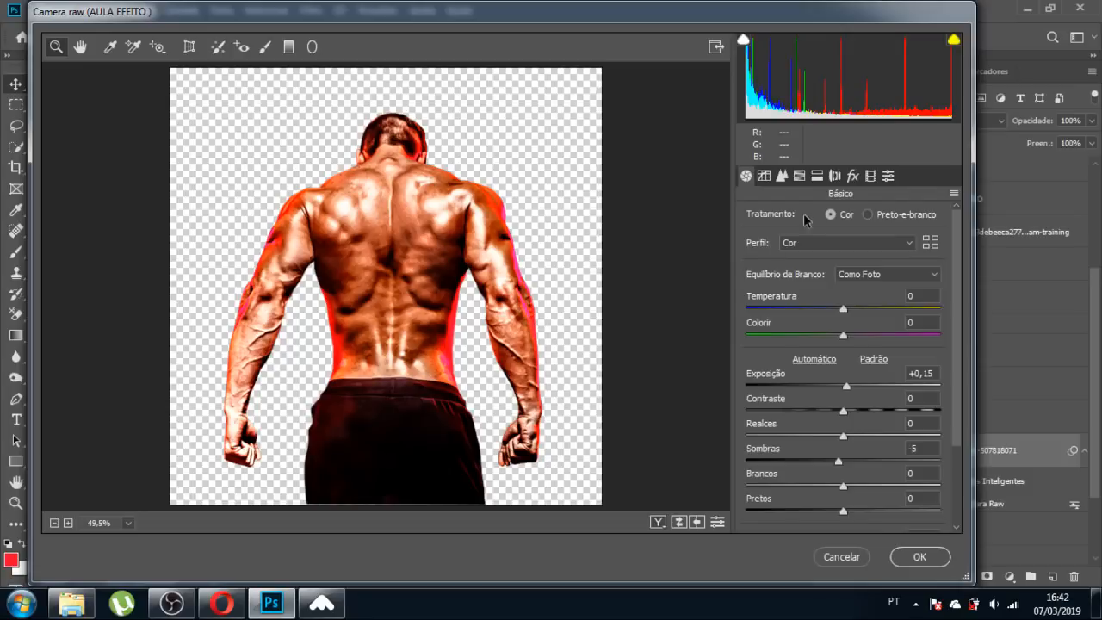
left_click(799, 176)
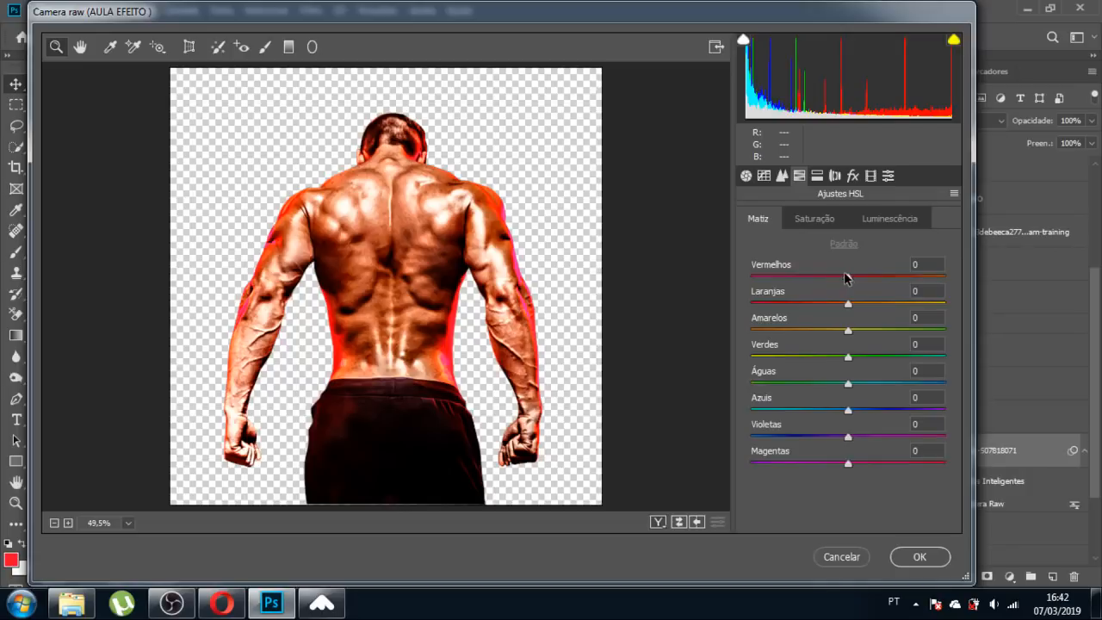
left_click(821, 222)
left_click(759, 219)
mouse_move(849, 281)
left_mouse_down()
mouse_move(874, 278)
mouse_move(836, 282)
left_mouse_up()
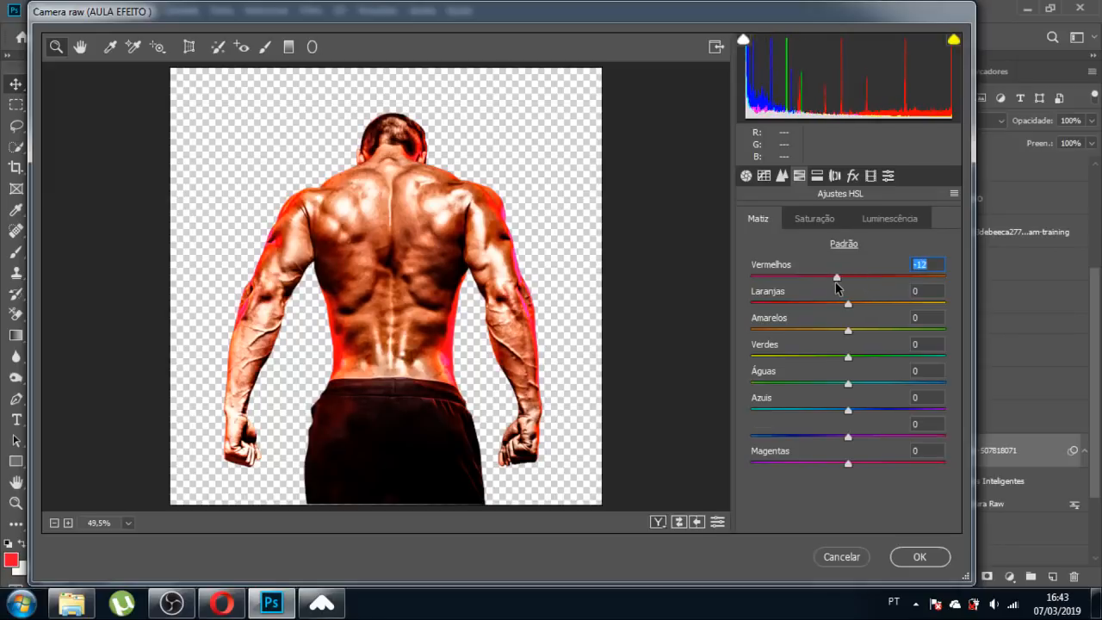
left_click(918, 558)
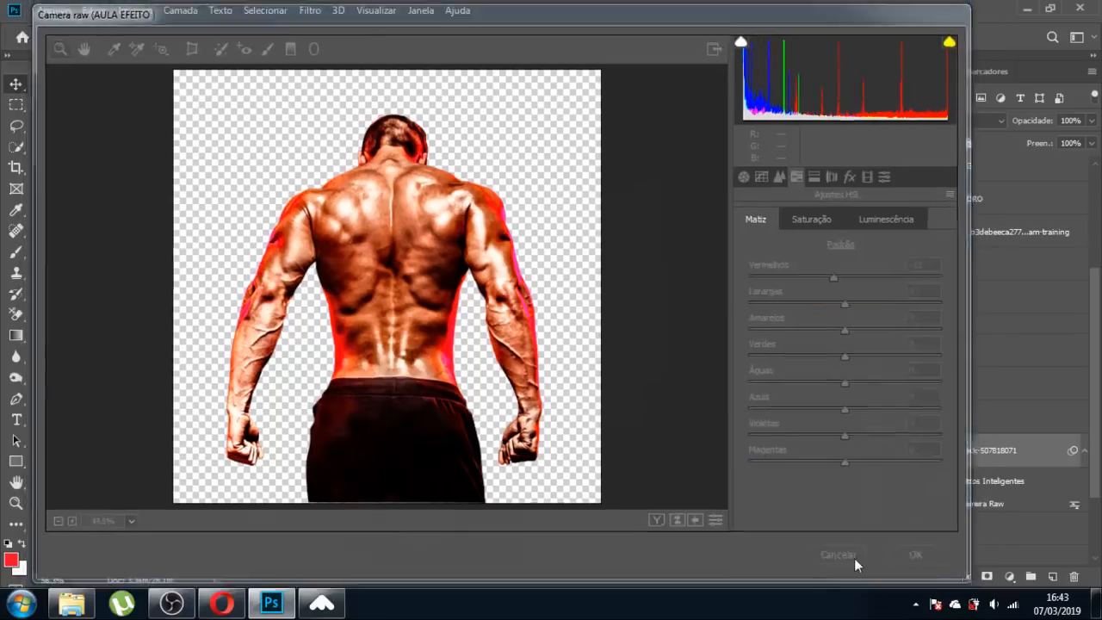
Add a Hue/Saturation adjustment clipped to the man's photo and hide Camada 1–3.
left_click(1009, 575)
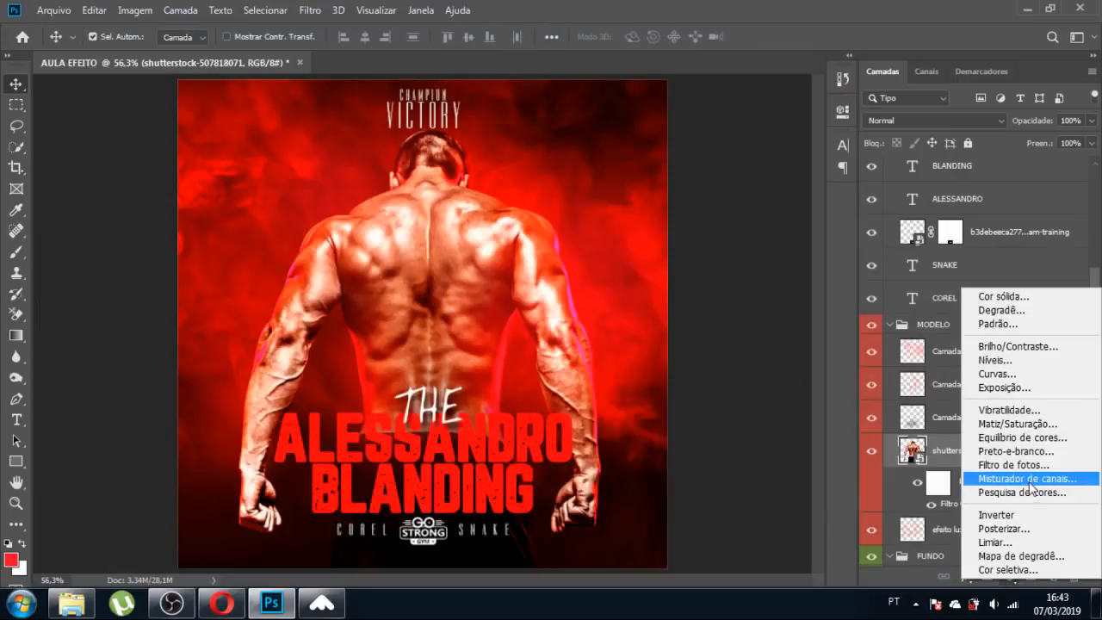
left_click(1042, 424)
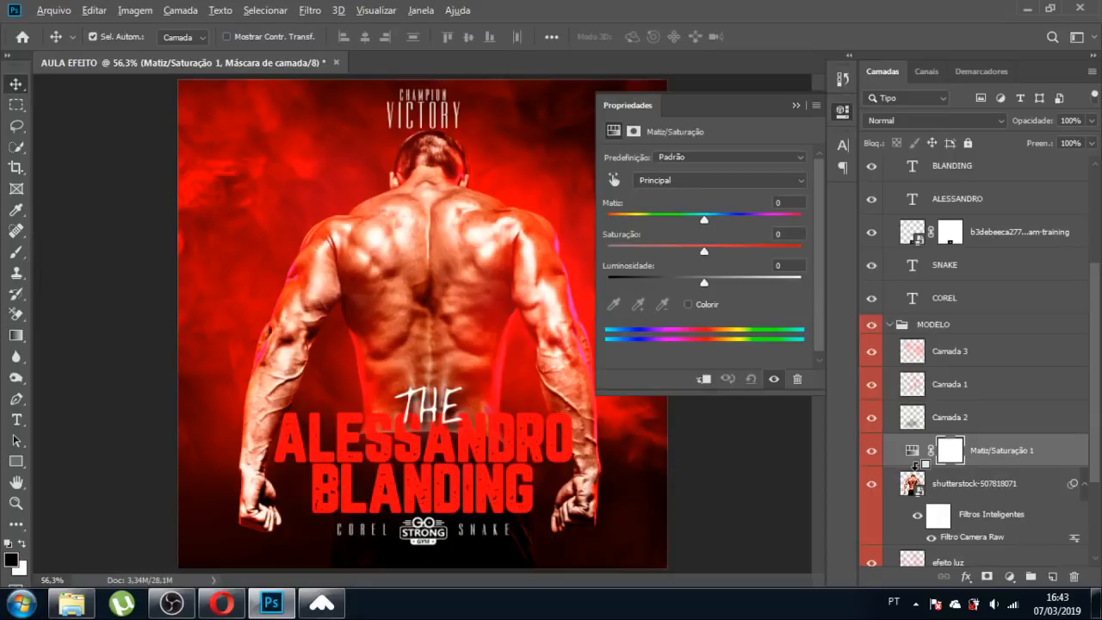
left_click(915, 463, "alt")
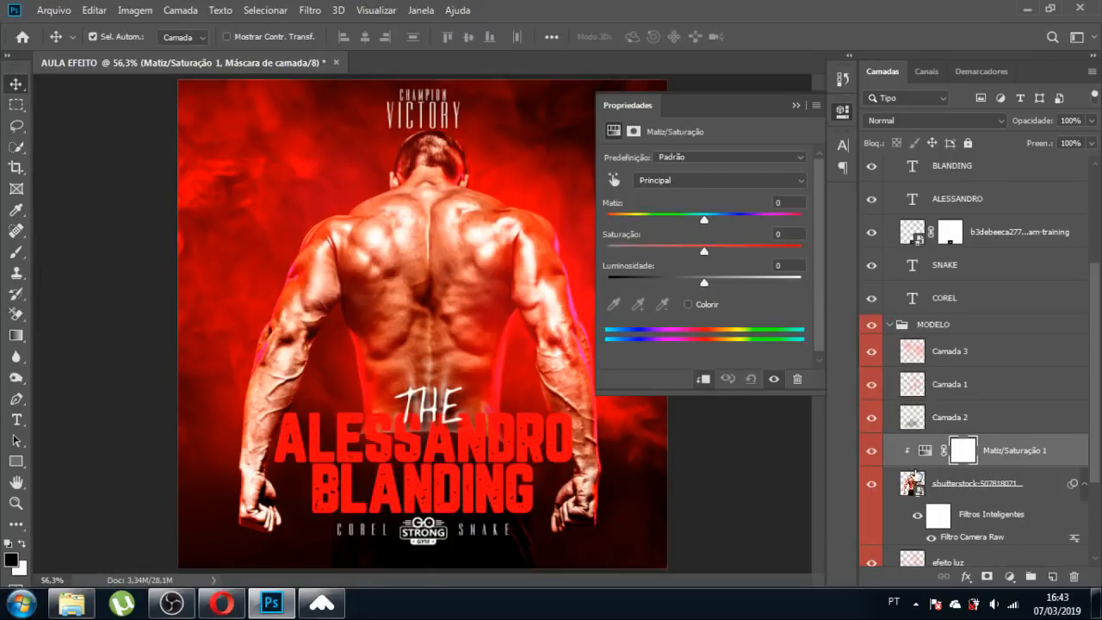
left_click(871, 351)
left_click(871, 384)
left_click(871, 417)
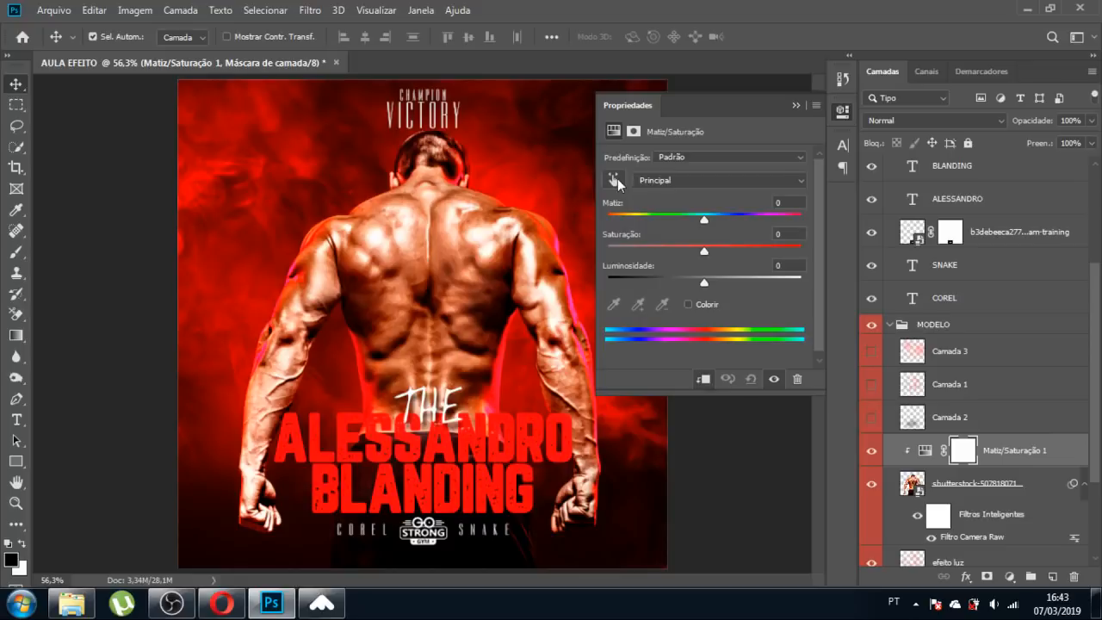
Set the Magentas to hue +40, saturation +10, lightness +8, and adjust the layer's opacity.
left_click(947, 485)
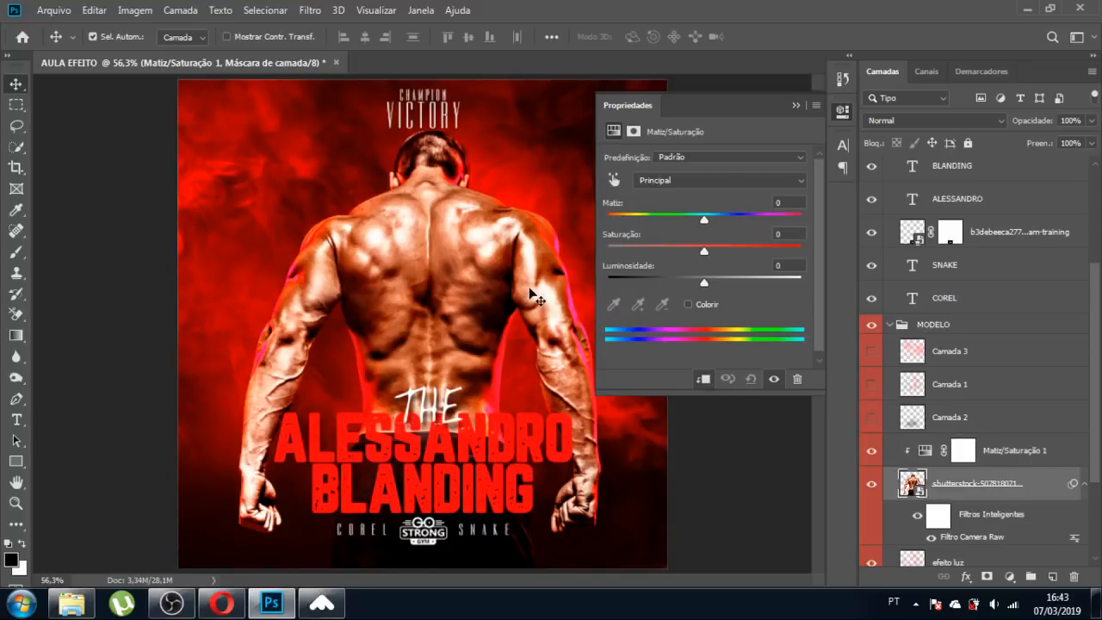
left_click(947, 450)
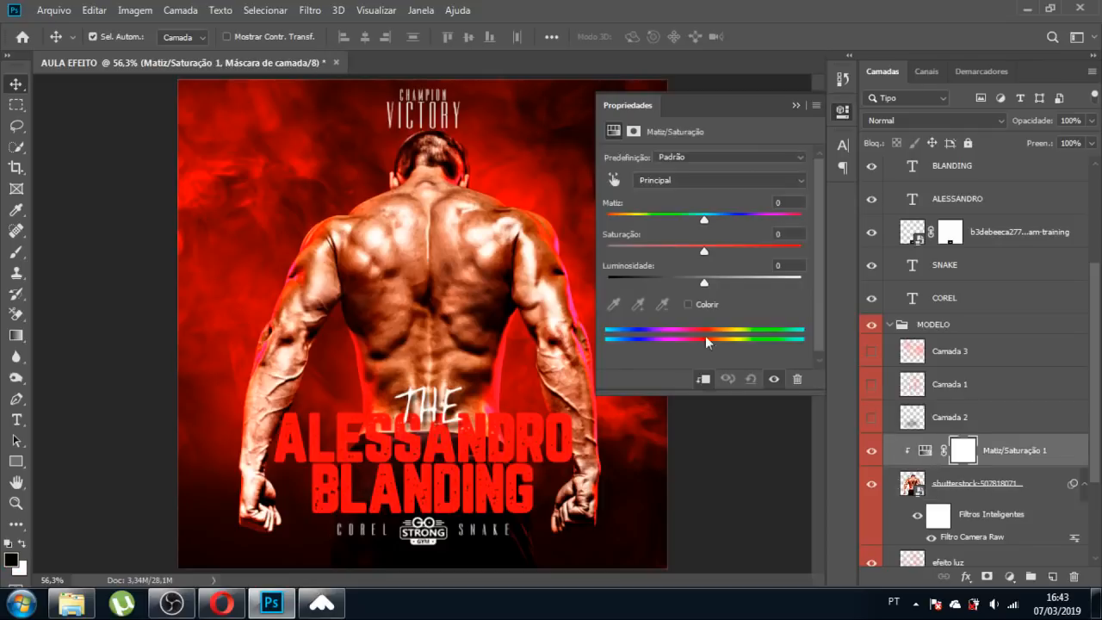
left_click(614, 180)
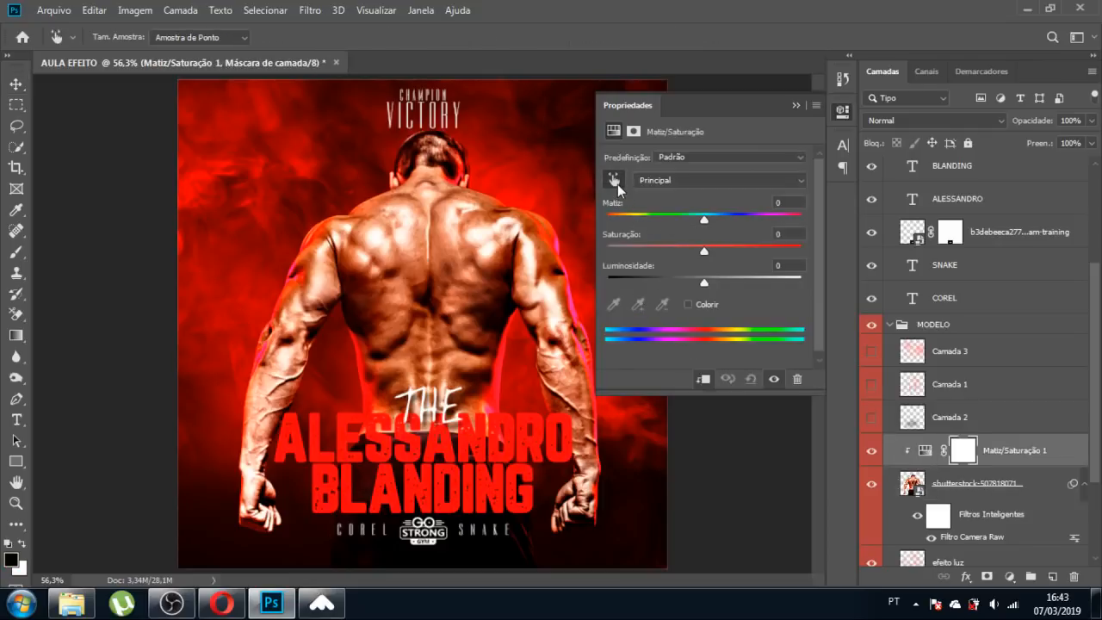
left_click(572, 297)
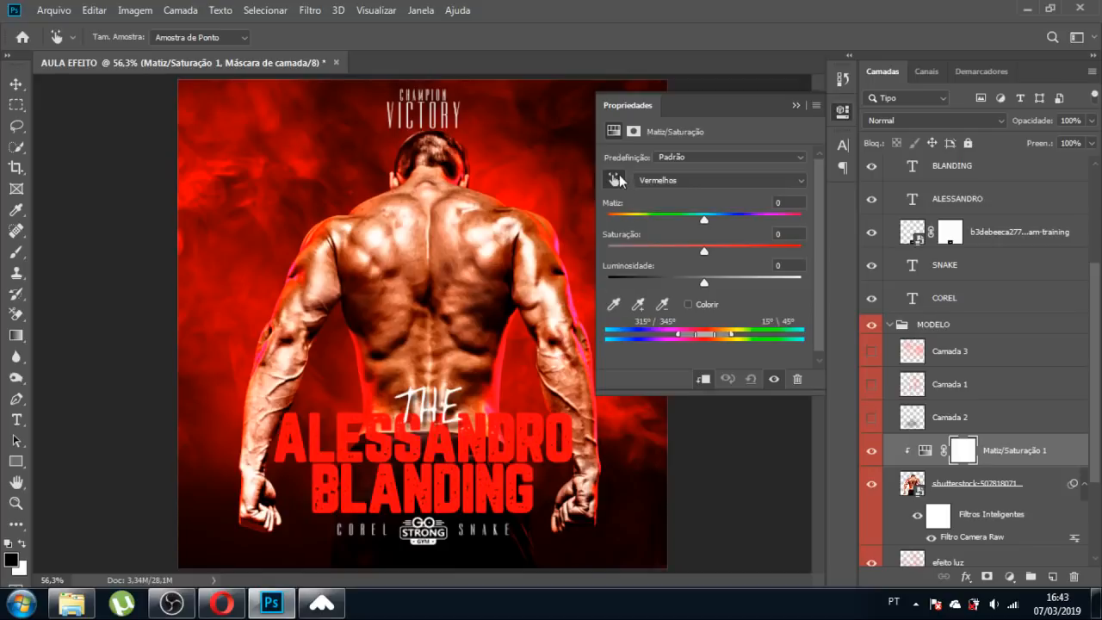
left_click(575, 301)
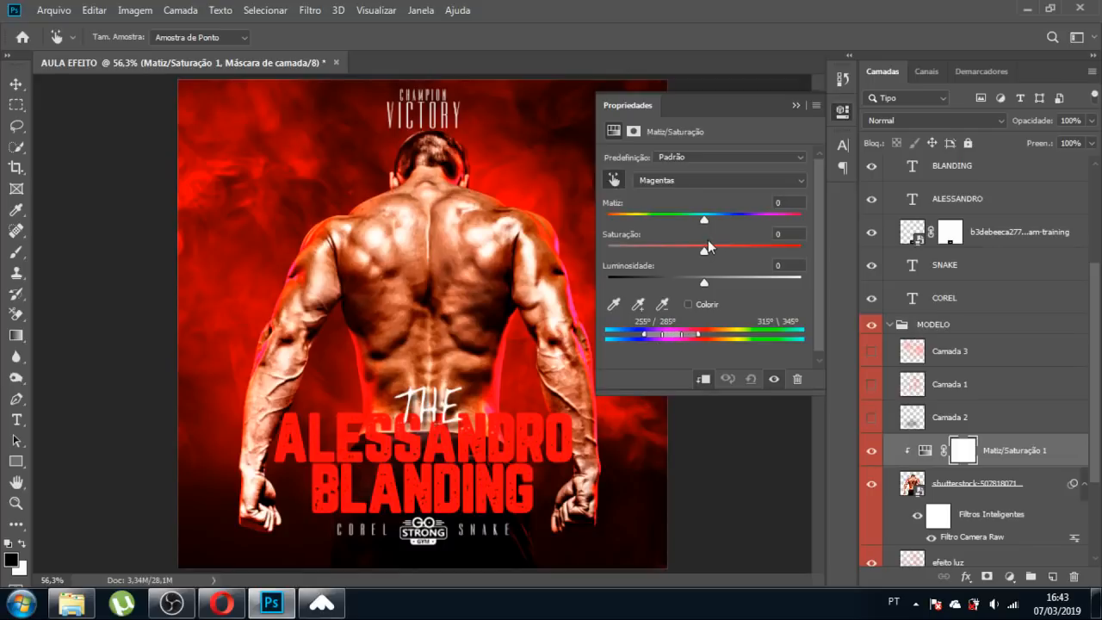
mouse_move(706, 223)
left_mouse_down()
mouse_move(692, 223)
mouse_move(724, 224)
left_mouse_up()
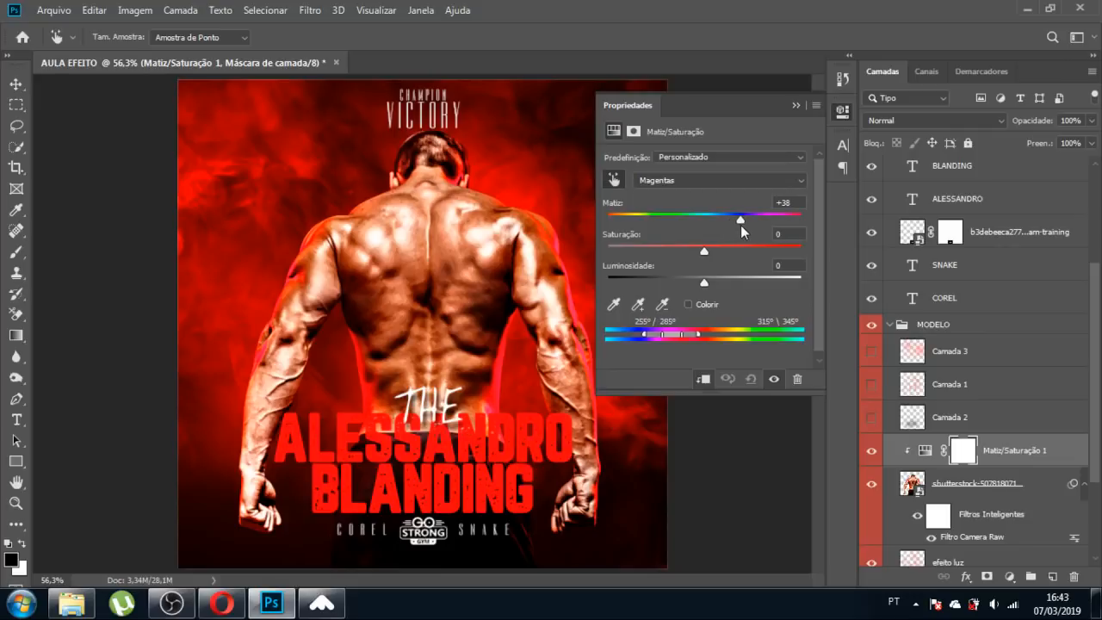
left_click_drag(740, 224, 743, 225)
left_click_drag(706, 253, 714, 253)
mouse_move(708, 282)
left_mouse_down()
mouse_move(693, 284)
mouse_move(735, 284)
mouse_move(712, 285)
left_mouse_up()
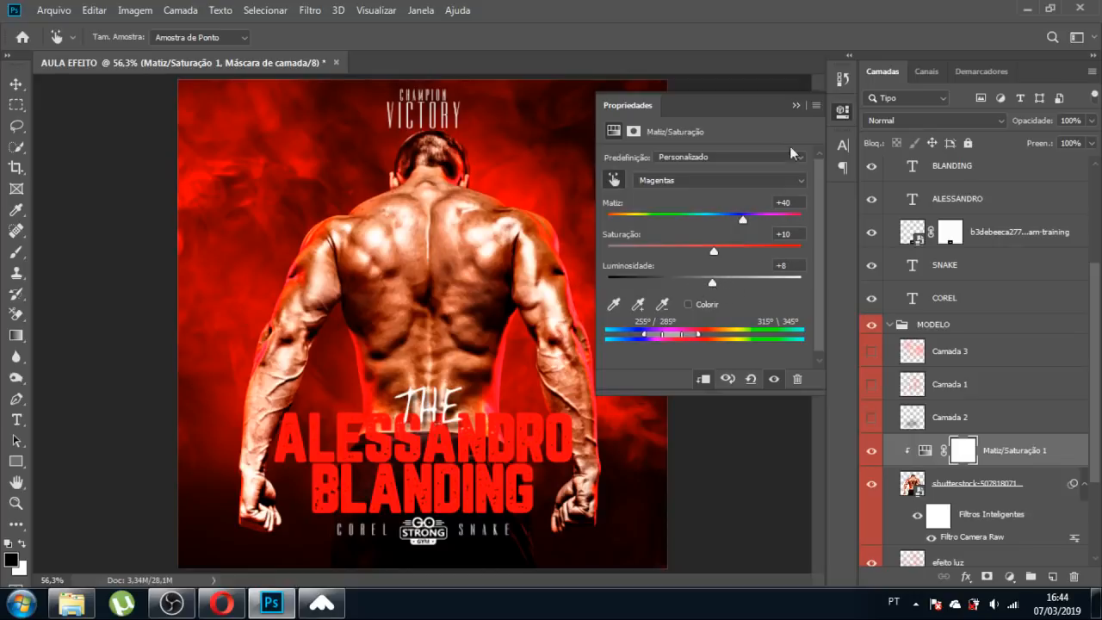
left_click(793, 104)
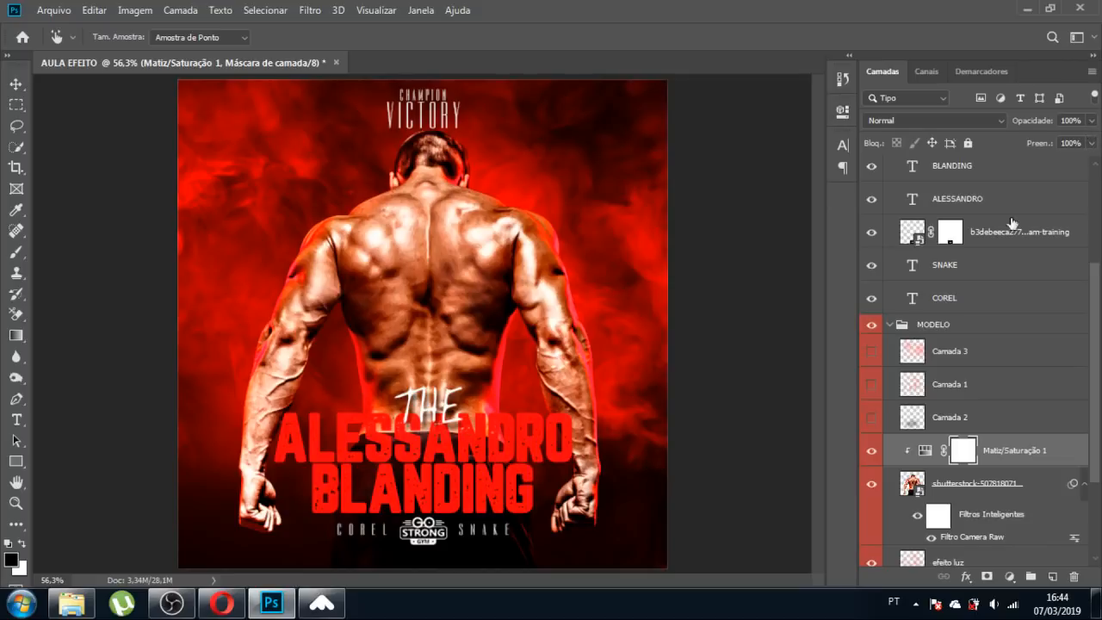
left_click(1092, 122)
left_click_drag(1095, 127, 1101, 158)
Target the Hue/Saturation adjustment's mask with a black brush at 31% opacity.
key("v")
left_click(739, 417)
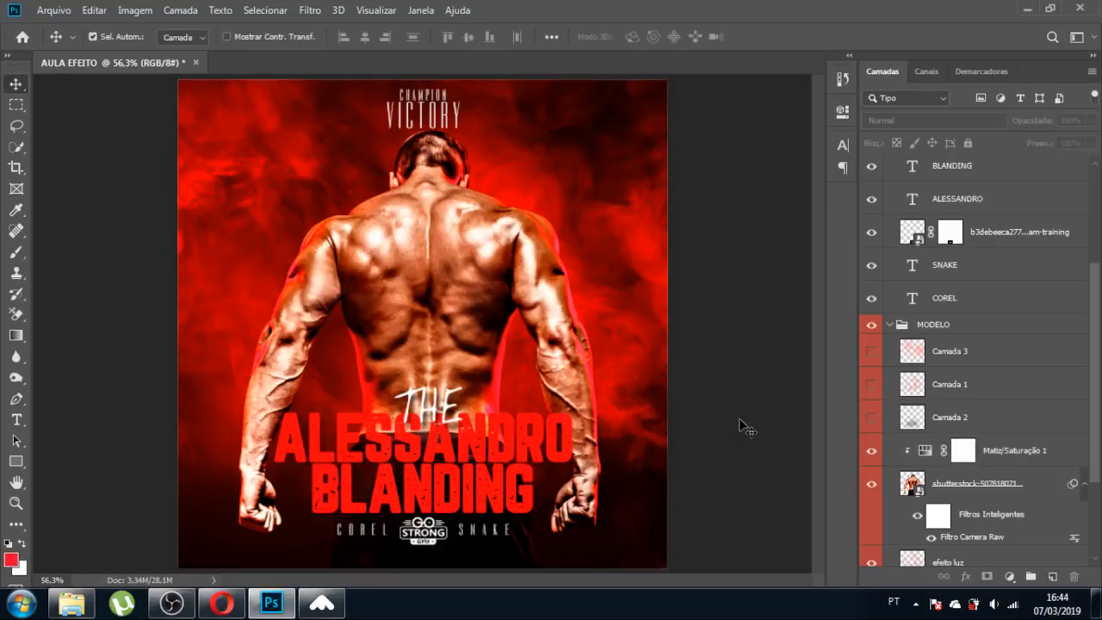
key("b")
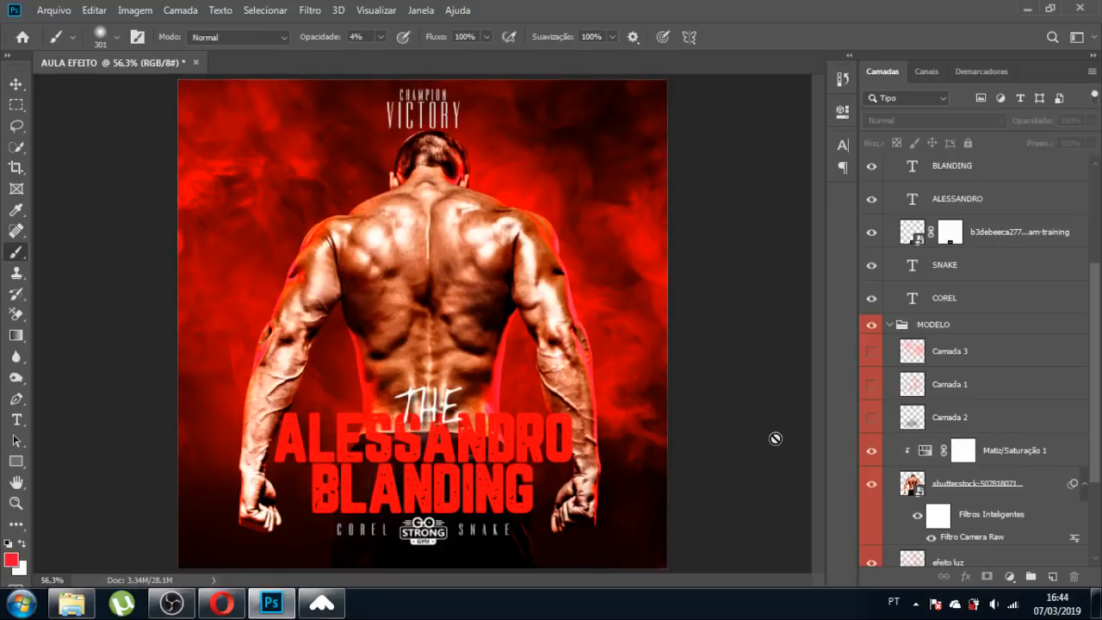
left_click(960, 456)
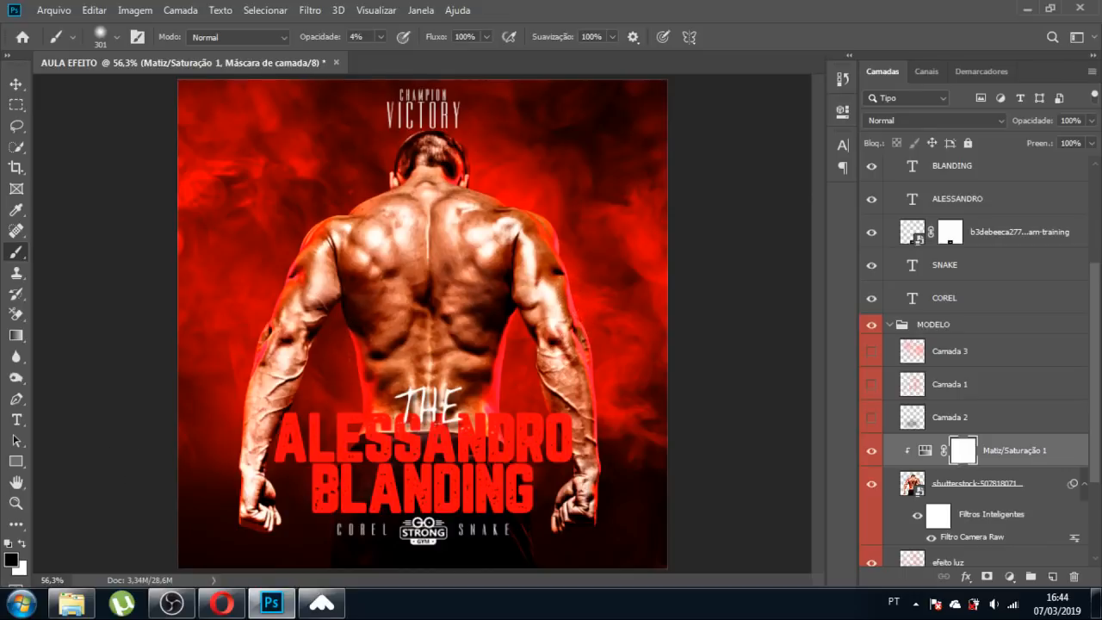
left_click(380, 37)
left_click_drag(375, 57, 397, 57)
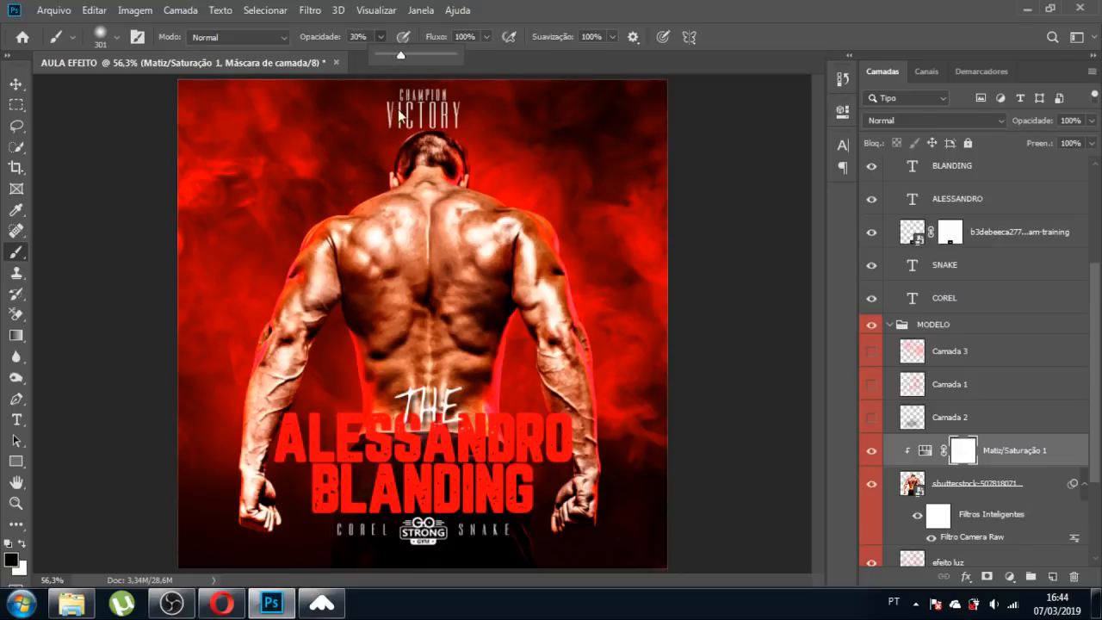
Paint the adjustment out over the man's back and near the canvas centre.
left_click_drag(314, 323, 310, 324)
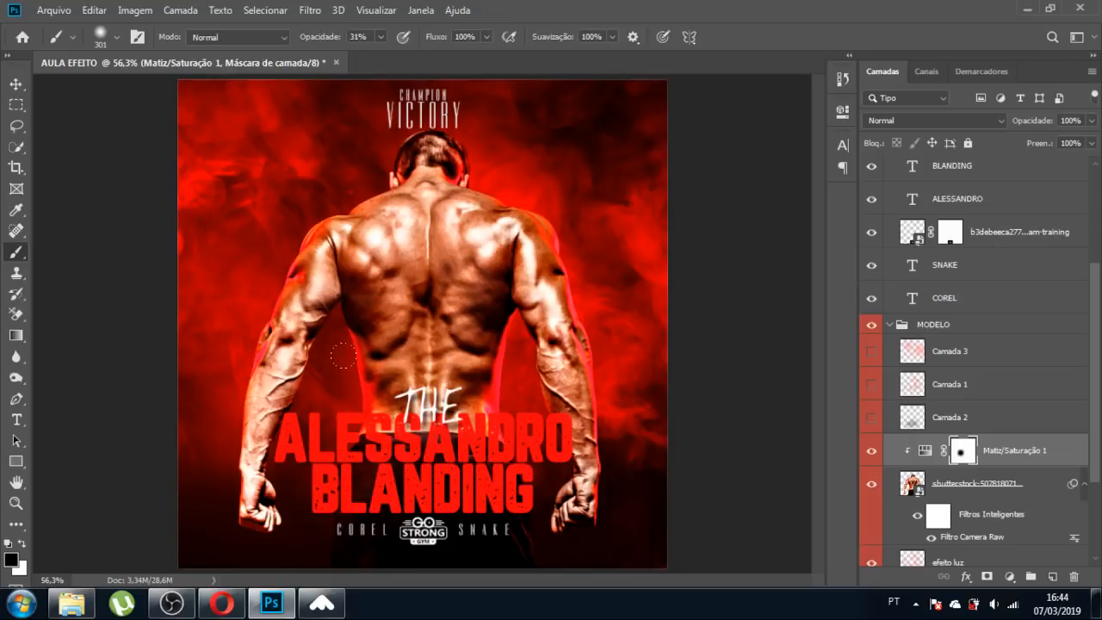
left_click_drag(434, 331, 441, 326)
left_click(15, 83)
left_click(98, 239)
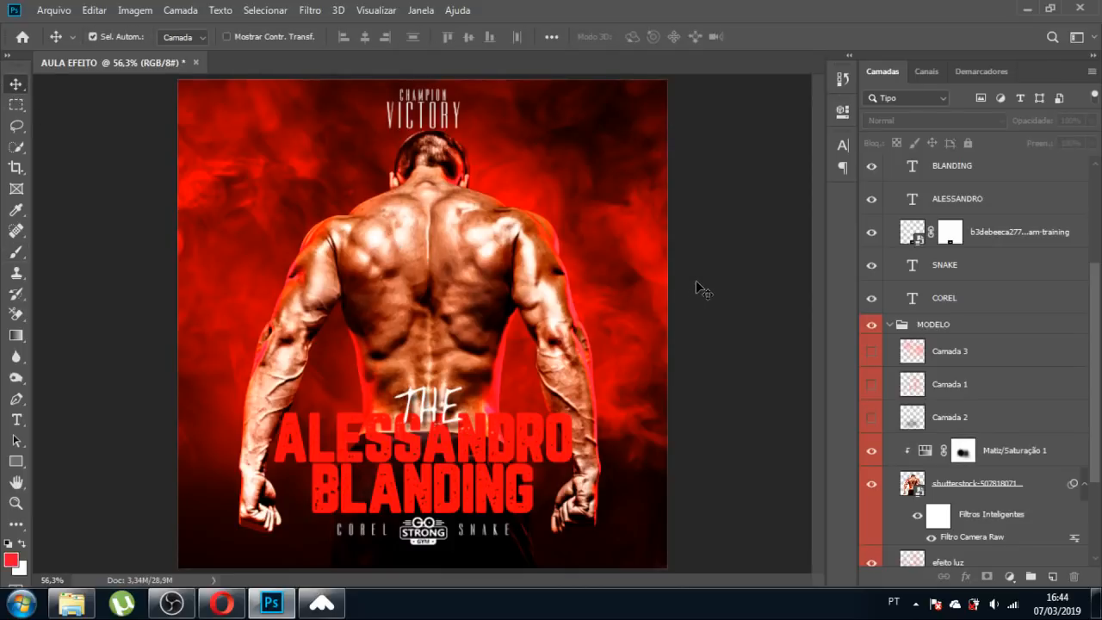
key("ctrl")
Collapse the groups and group TOPO and TEMA into a new group named TEXTOS.
left_click(890, 326, "ctrl")
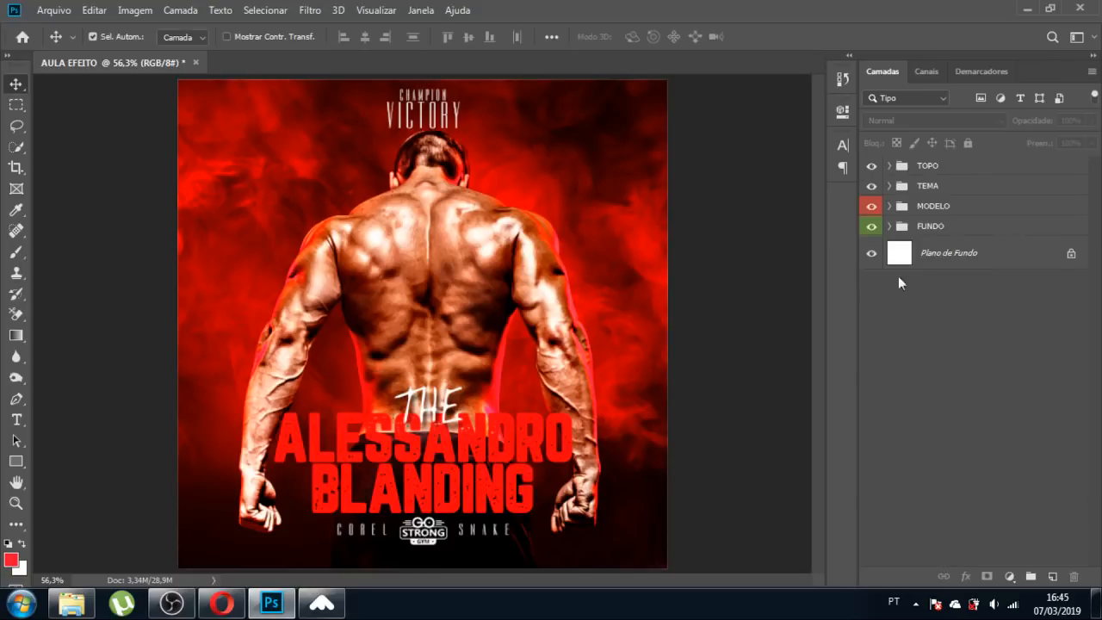
left_click(951, 186)
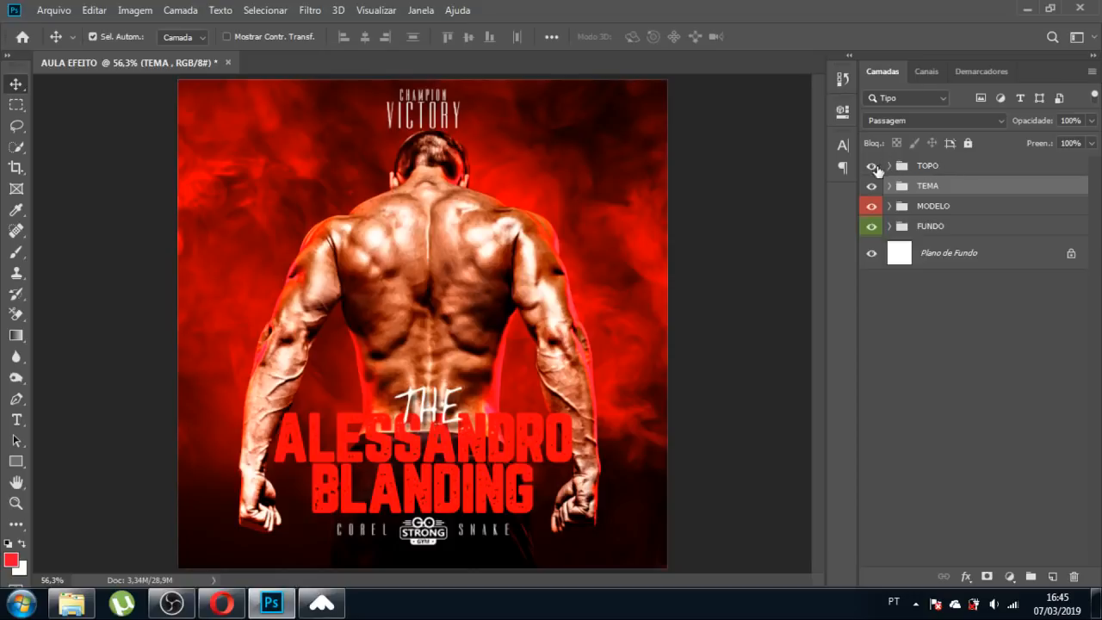
left_click(871, 165)
left_click(871, 186)
left_click_drag(872, 190, 868, 167)
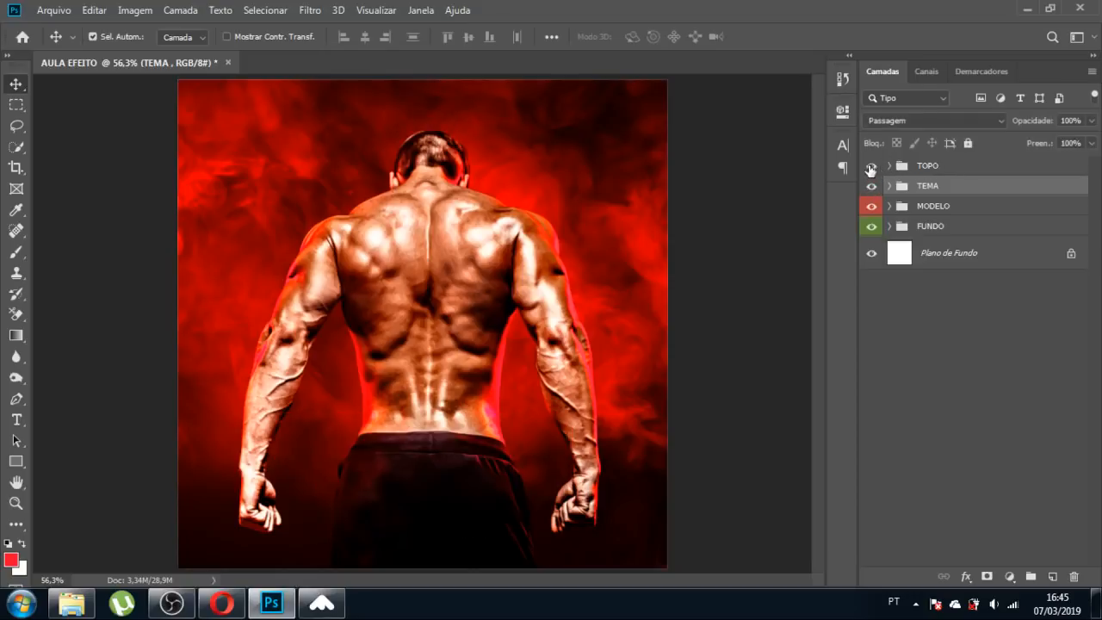
left_click(944, 168, "shift")
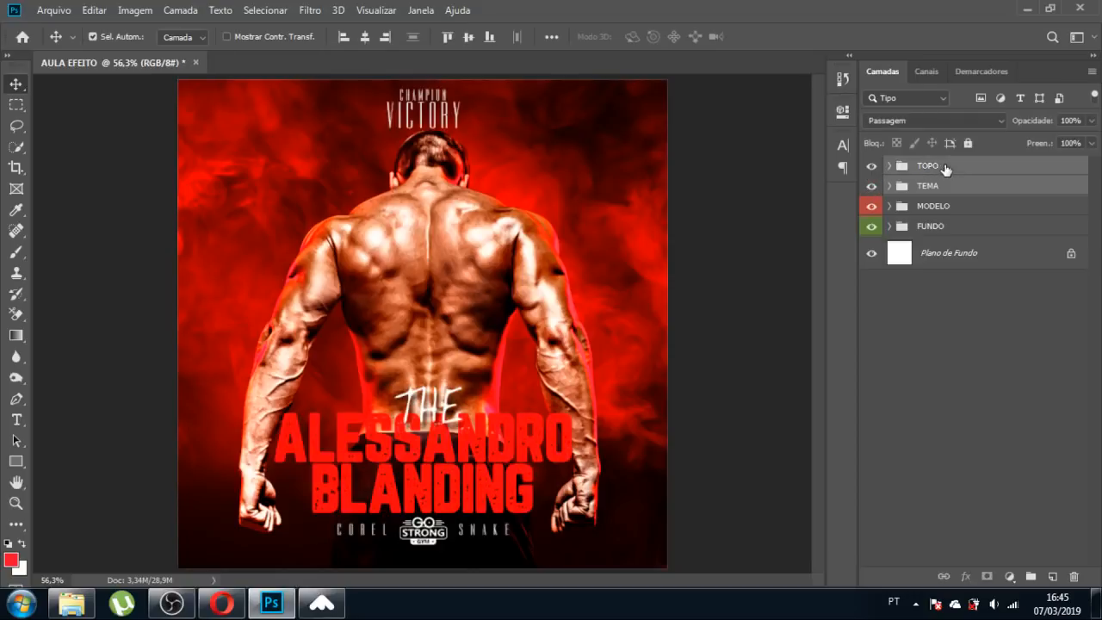
key("ctrl+g")
double_click(945, 165)
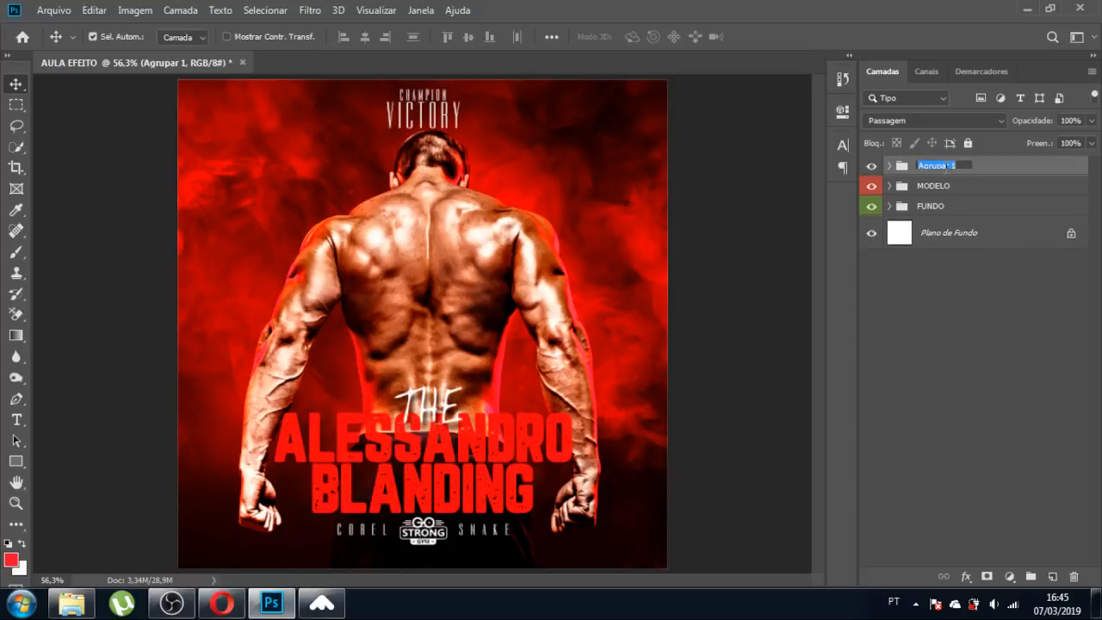
type("TEXTOS")
key("Return")
Label TEXTOS yellow, then toggle TEXTOS, MODELO and FUNDO visibility to check each.
right_click(874, 172)
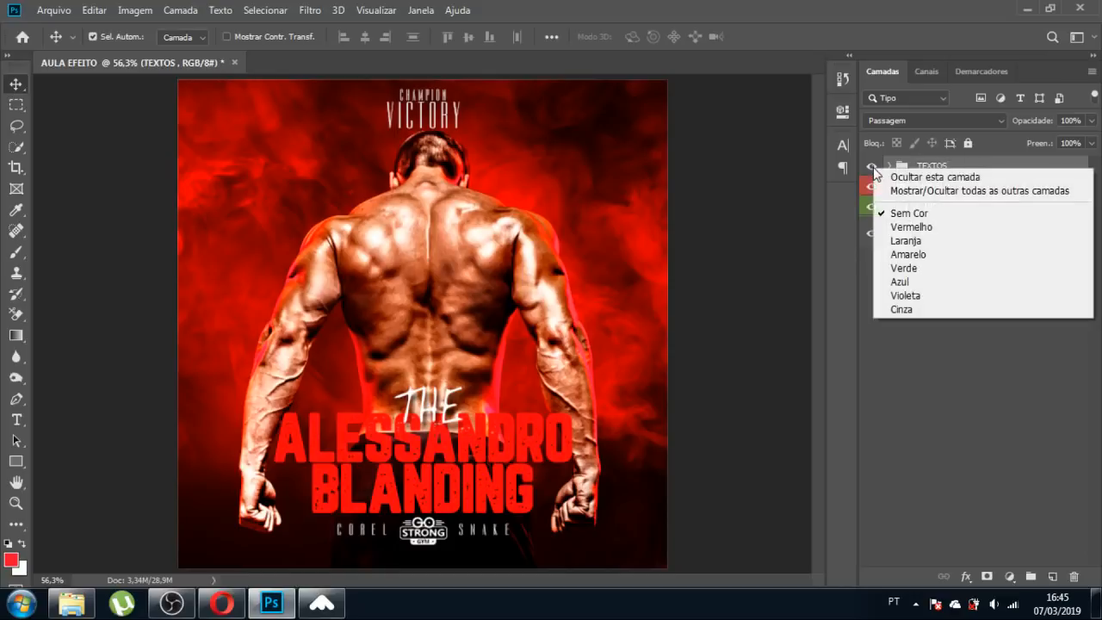
left_click(914, 257)
left_click(912, 321)
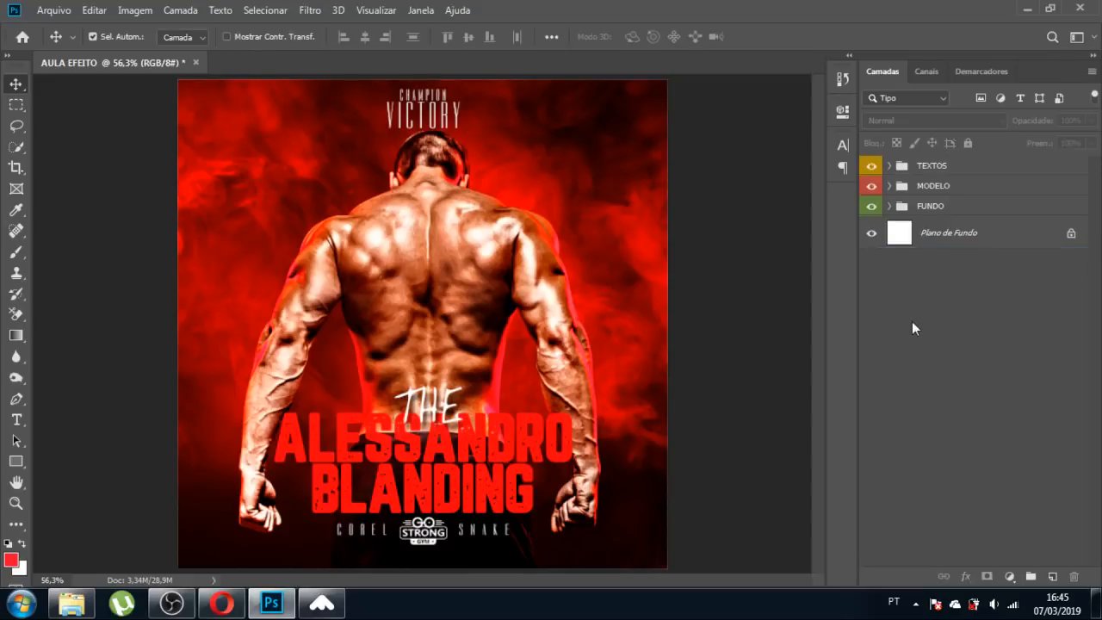
left_click(871, 165)
left_click(871, 165)
left_click(872, 186)
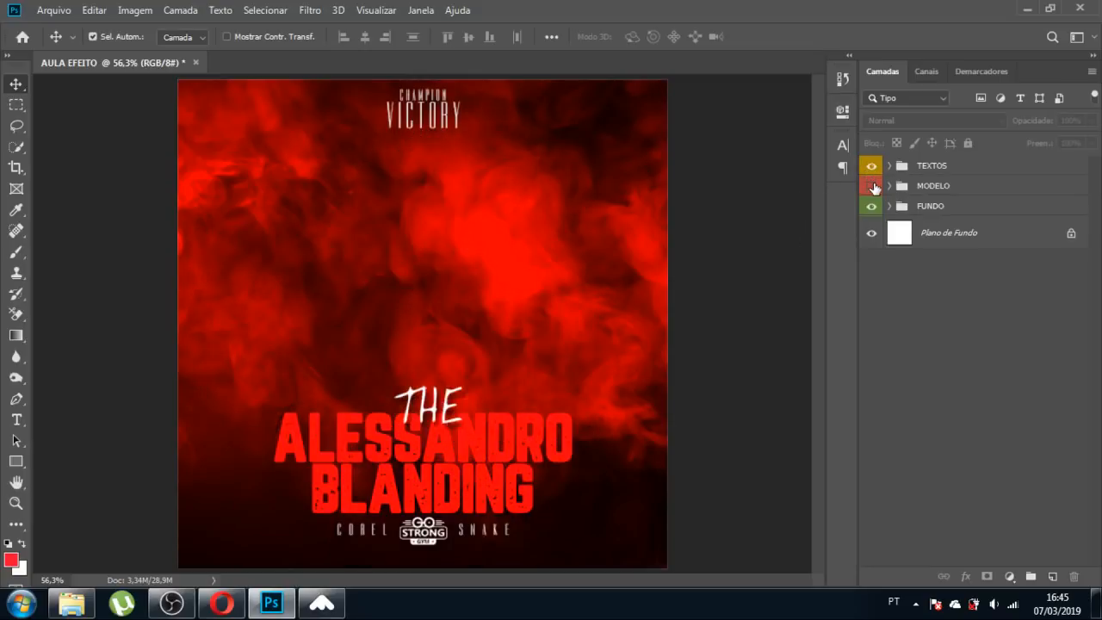
left_click(872, 186)
left_click(871, 207)
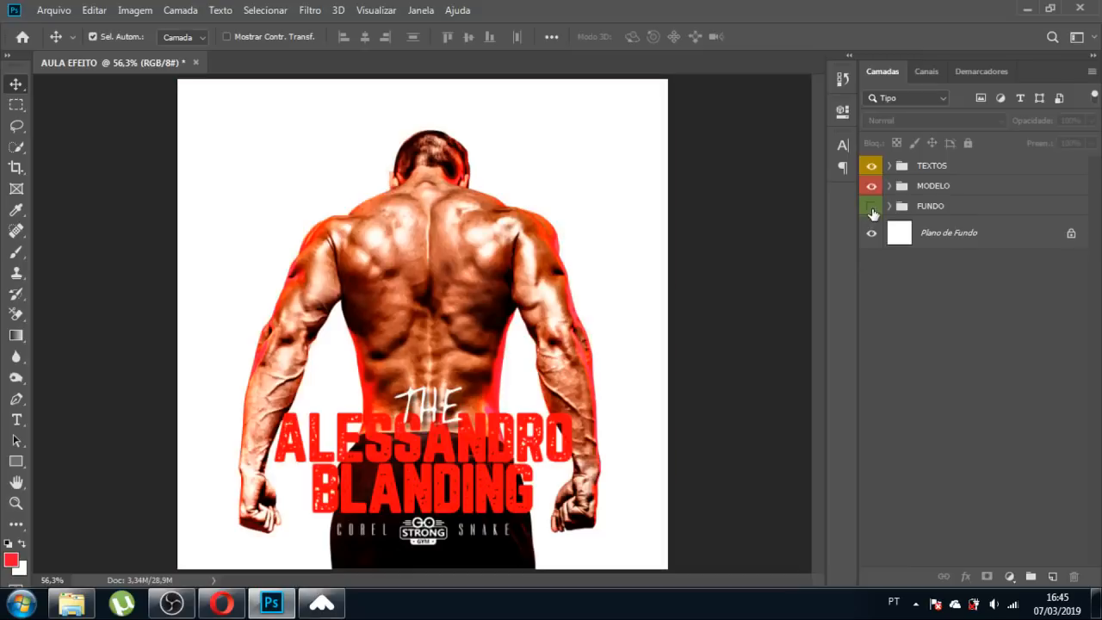
left_click(871, 208)
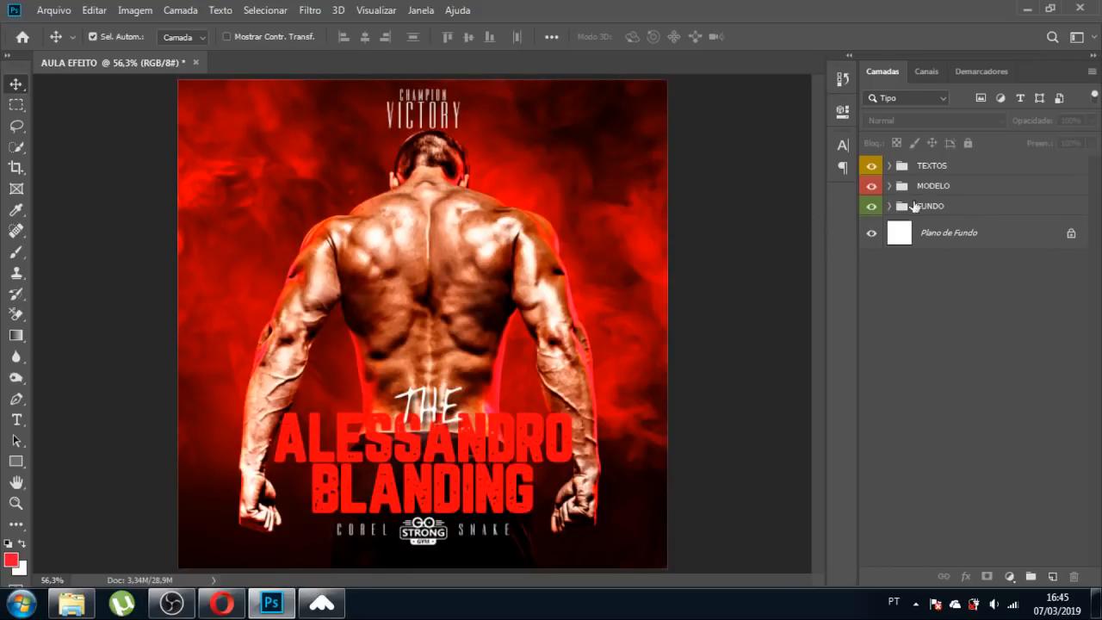
Add a Channel Mixer above TEXTOS with red at +103 and green about +58, then compare.
left_click(954, 167)
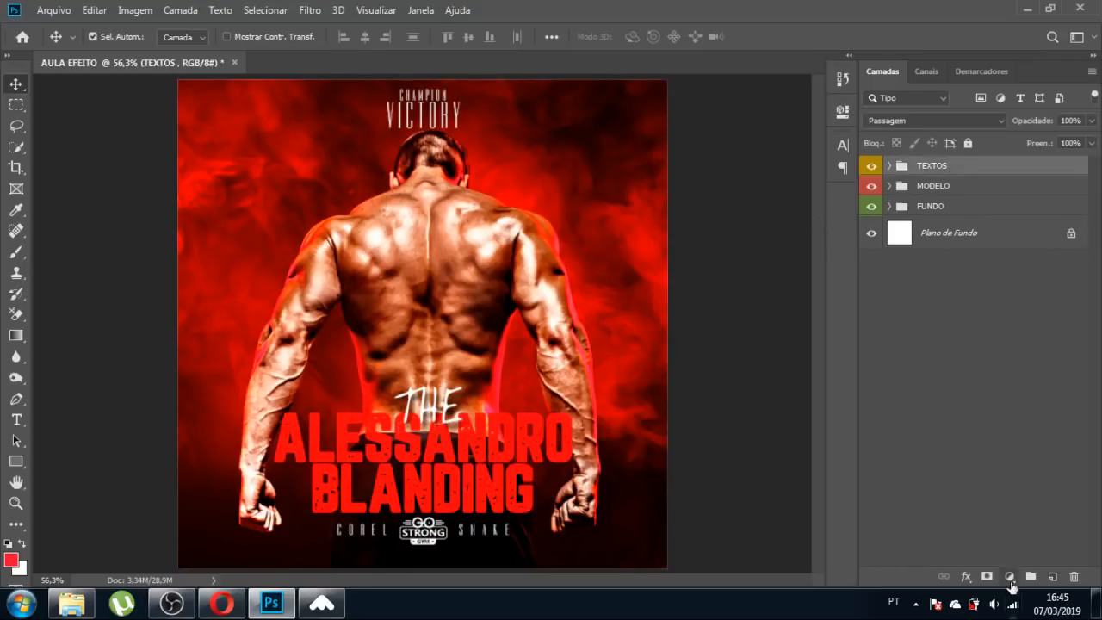
left_click(1010, 576)
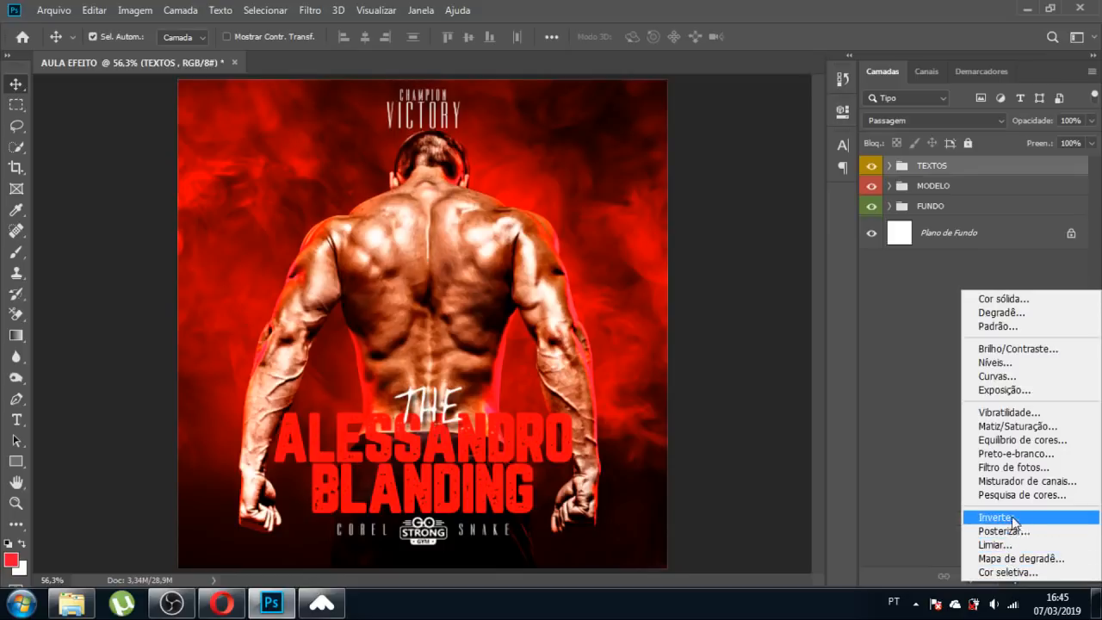
left_click(1064, 482)
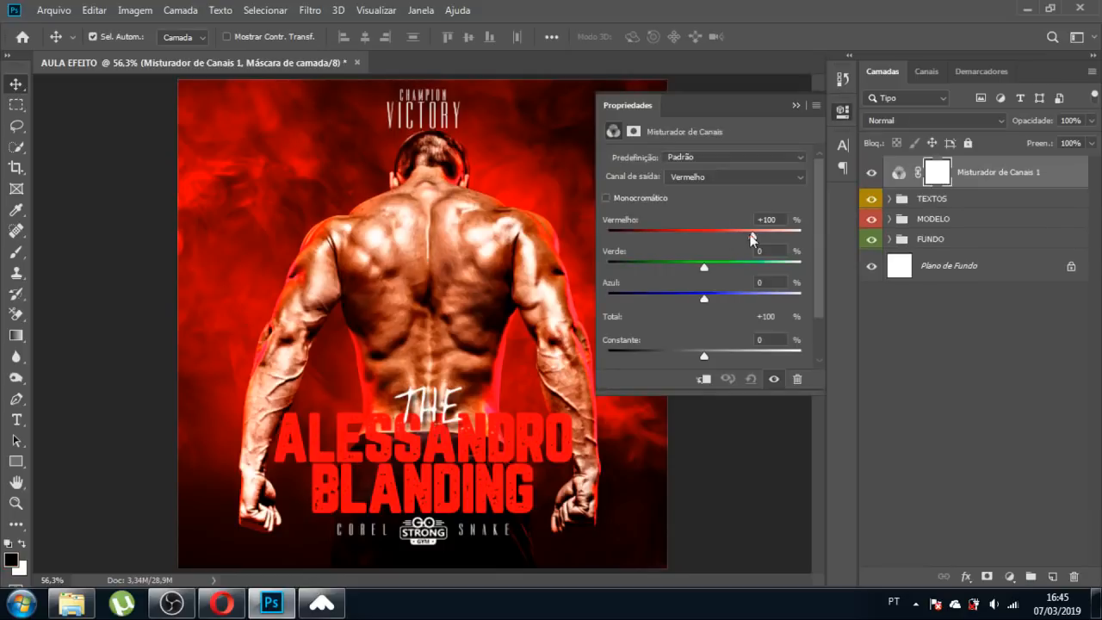
mouse_move(751, 238)
left_mouse_down()
mouse_move(731, 237)
mouse_move(754, 238)
left_mouse_up()
left_click_drag(711, 267, 728, 268)
left_click_drag(734, 272, 699, 301)
left_click(793, 105)
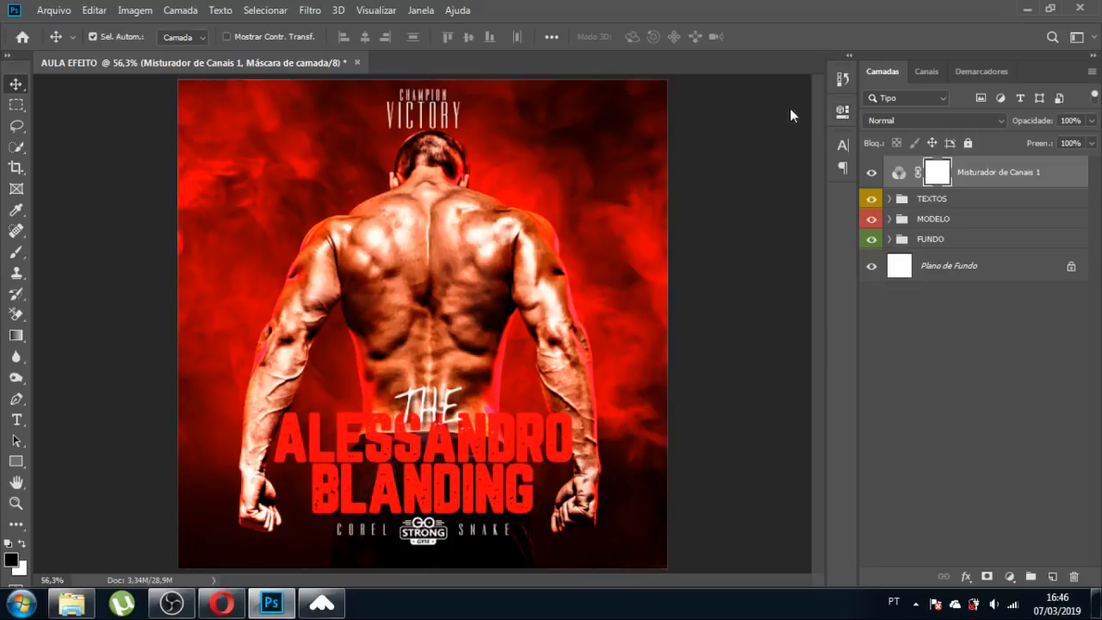
left_click(871, 173)
left_click(872, 173)
Add a Color Lookup layer and step through the 3DLUT list to EdgyAmber.3DL.
left_click(1010, 576)
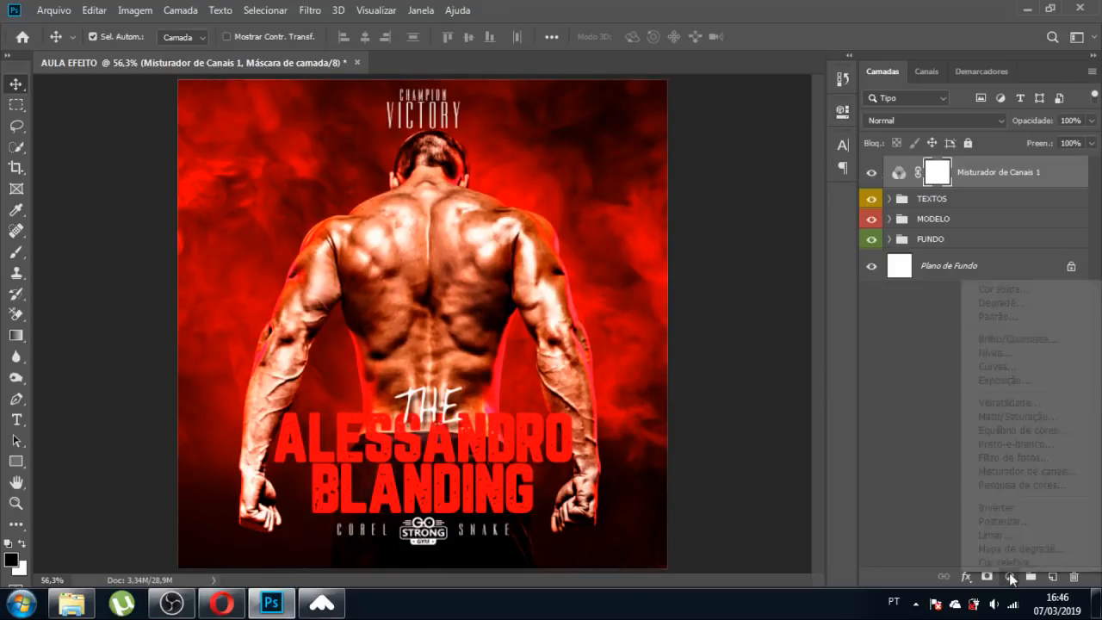
left_click(1029, 485)
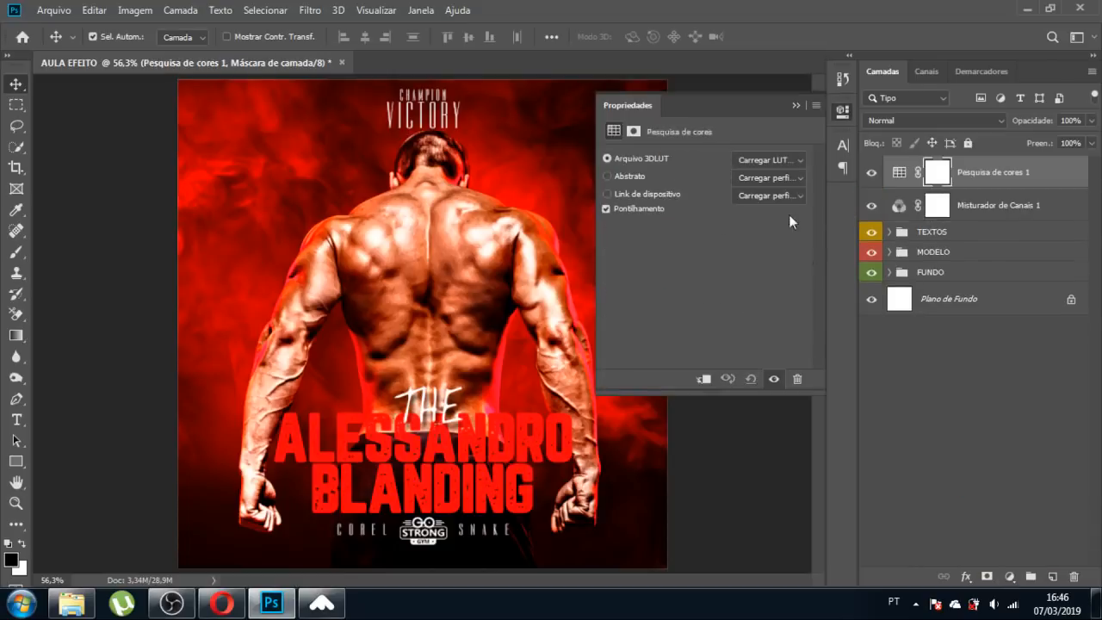
left_click(782, 160)
left_click(775, 55)
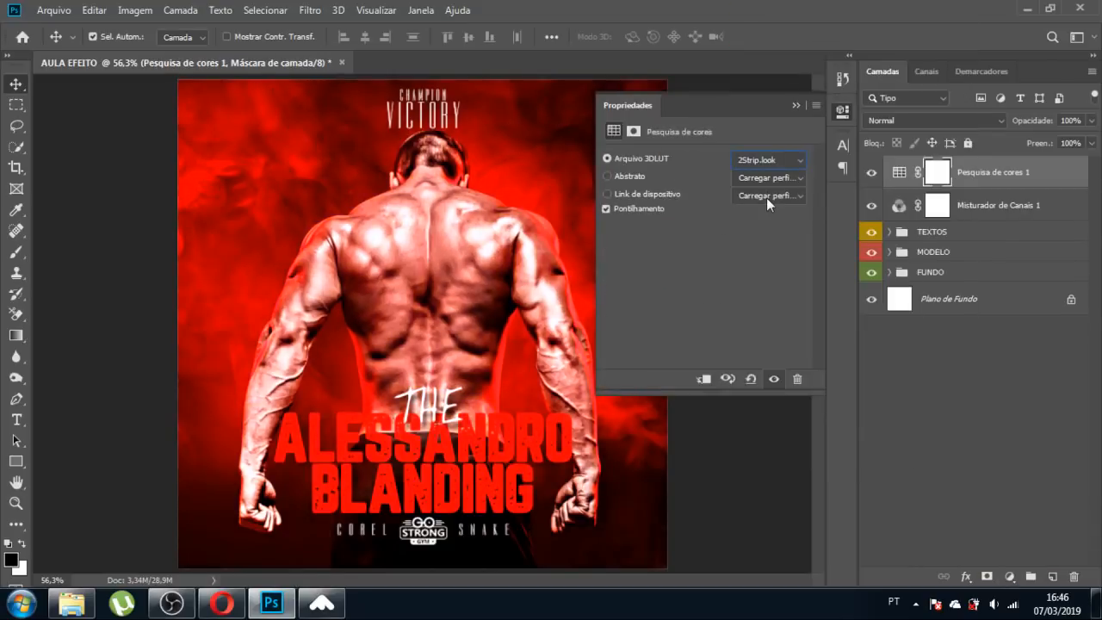
key("Down")
key("Down")
key("Down")
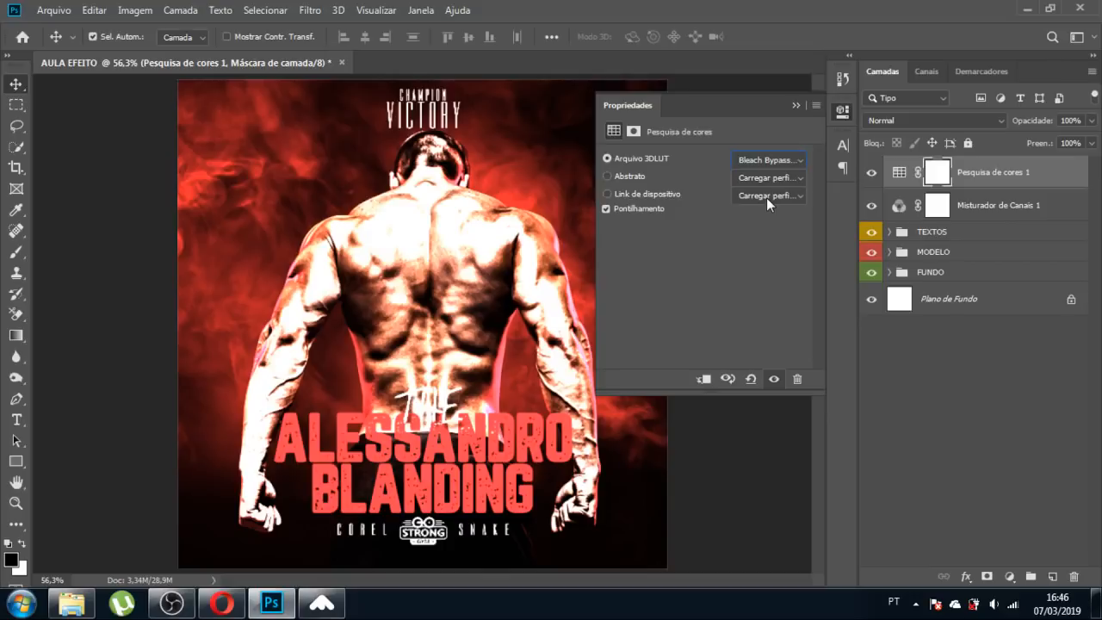
key("Down")
key("Down")
key("Down")
key("Down")
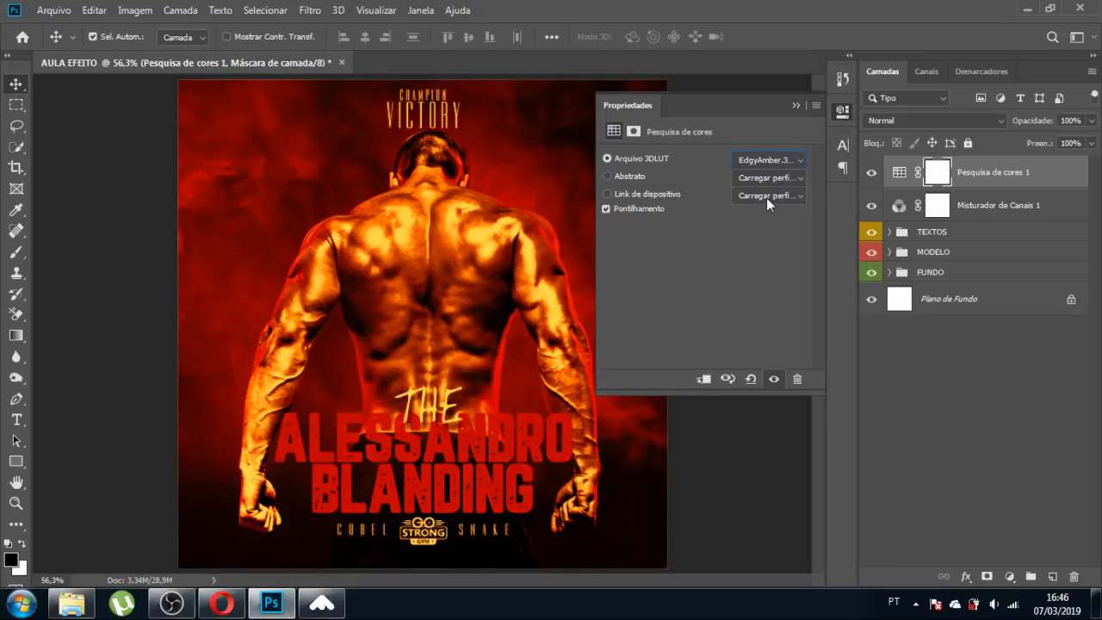
left_click(793, 106)
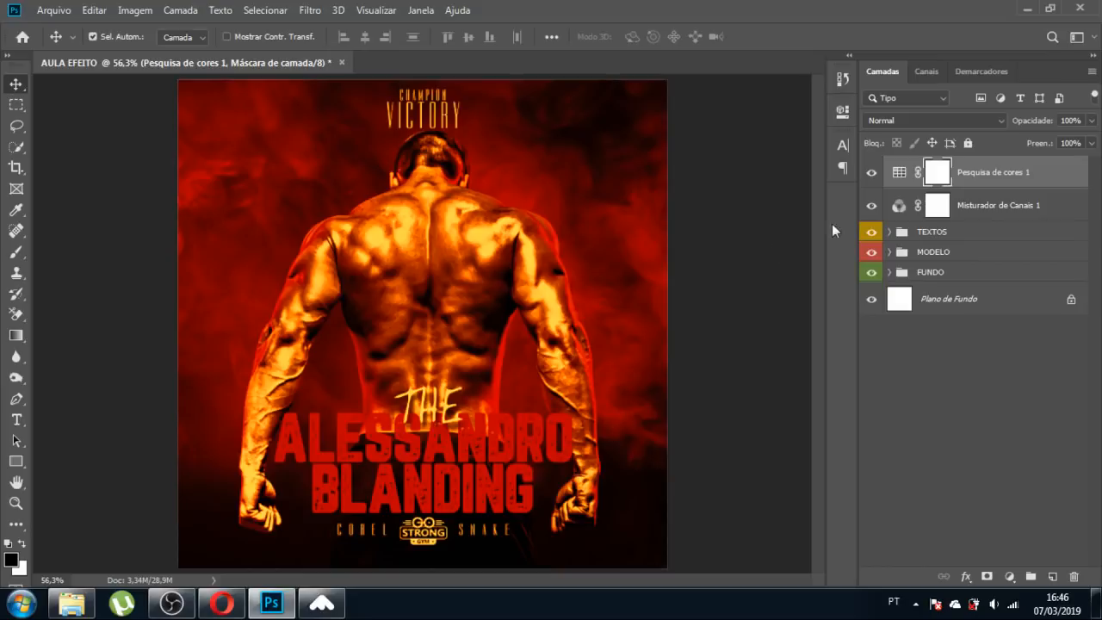
Move the Color Lookup into the MODELO group, directly above the model photo.
left_click(889, 252)
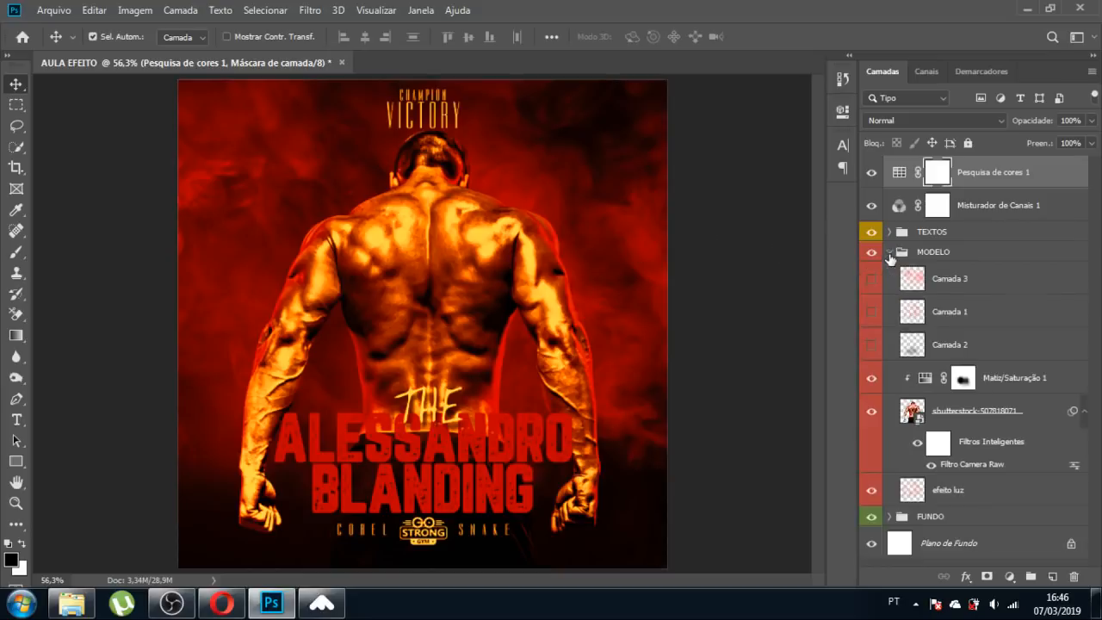
left_click_drag(900, 182, 913, 394)
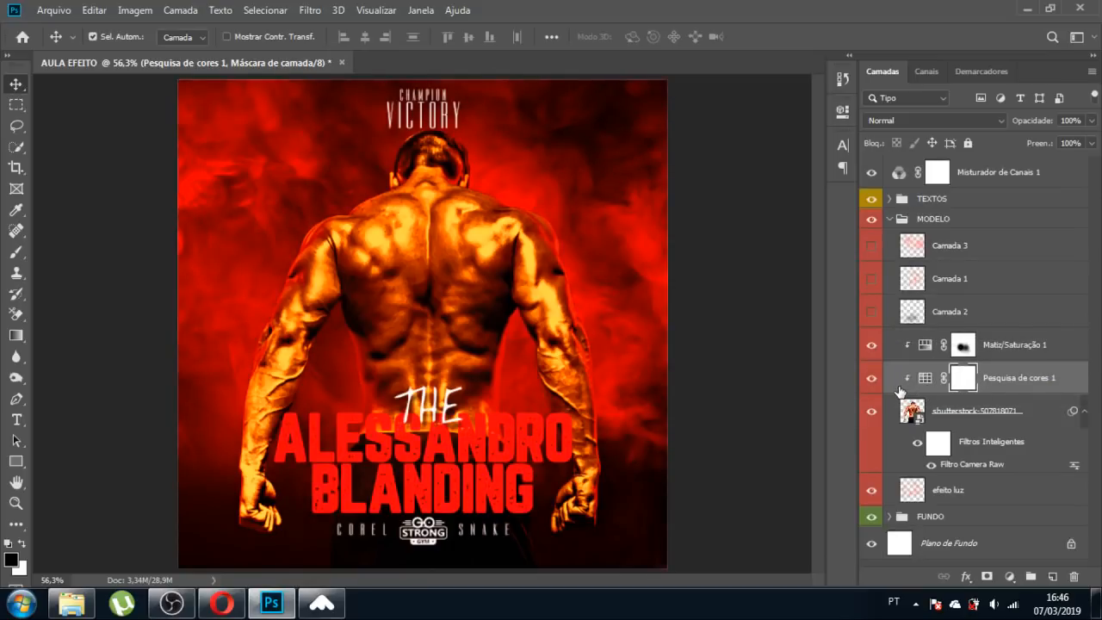
left_click(870, 384)
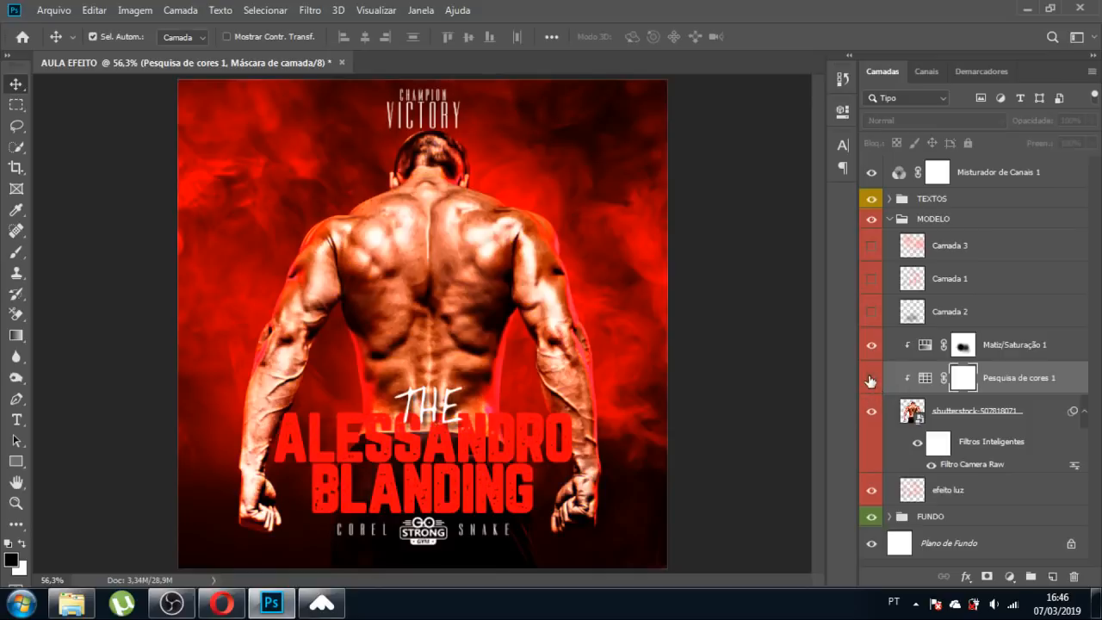
left_click(871, 384)
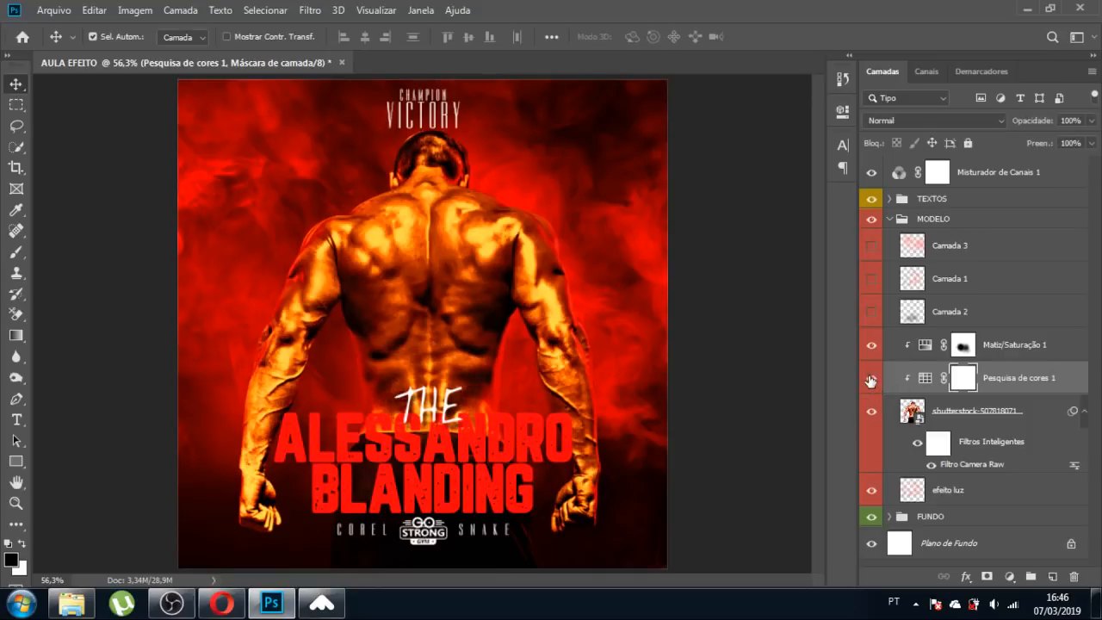
Split the Underlying Layer white slider to 174 in the lookup's blending options.
key("h")
double_click(1069, 372)
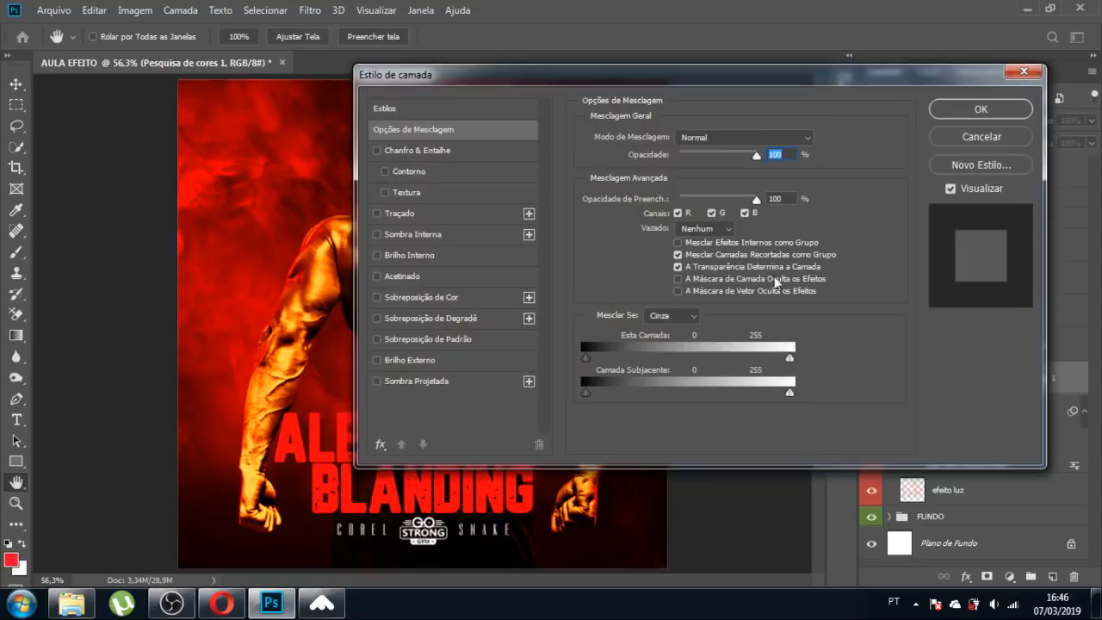
left_click_drag(641, 79, 910, 71)
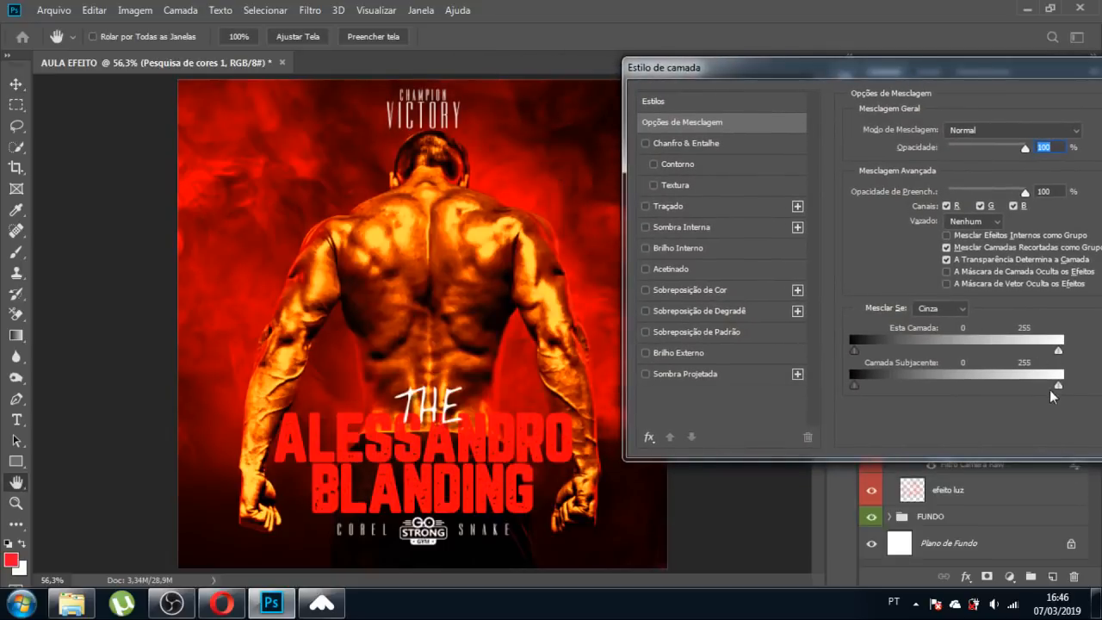
left_click_drag(1058, 385, 830, 403)
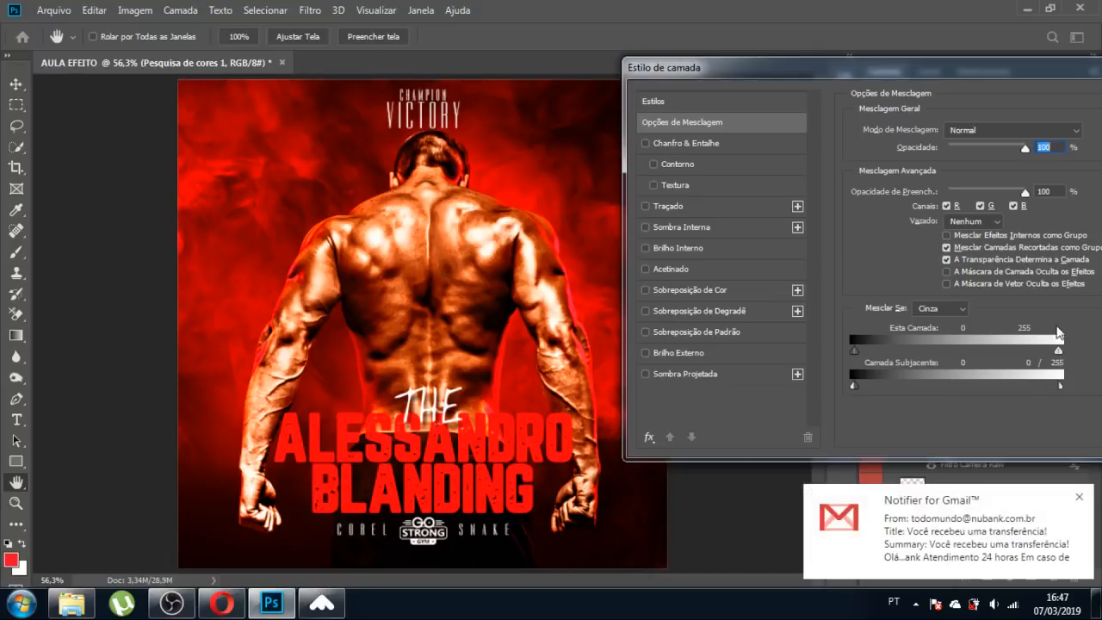
left_click_drag(1038, 67, 854, 69)
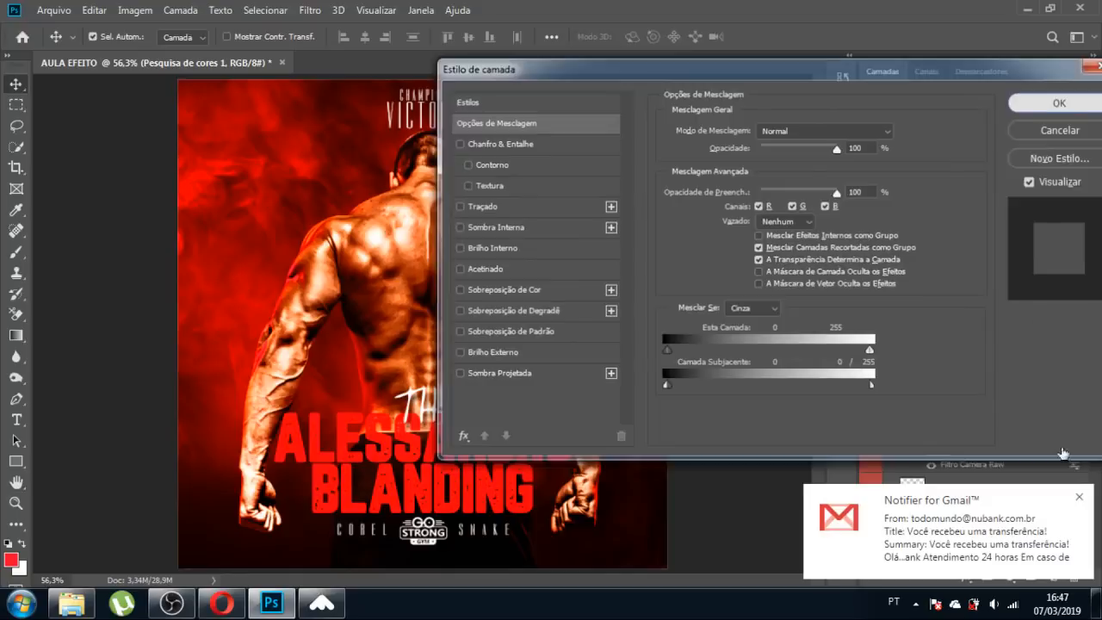
key("Return")
Set the Color Lookup opacity to 53% and compare it on and off.
left_click(1078, 498)
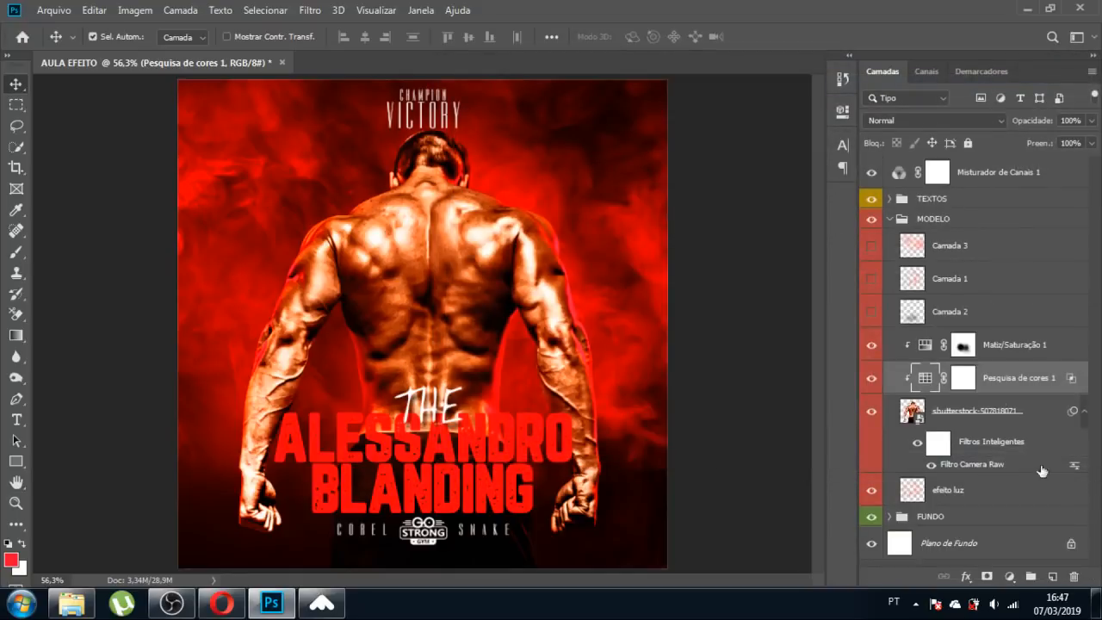
left_click_drag(1090, 121, 1074, 156)
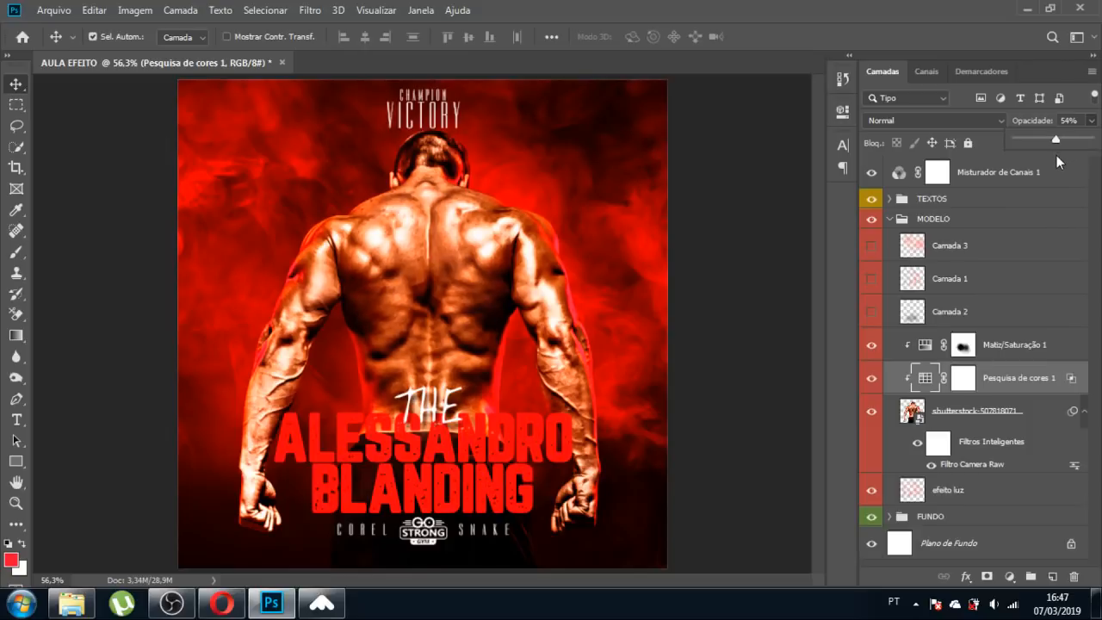
left_click_drag(1055, 155, 1056, 155)
left_click(872, 379)
left_click(872, 379)
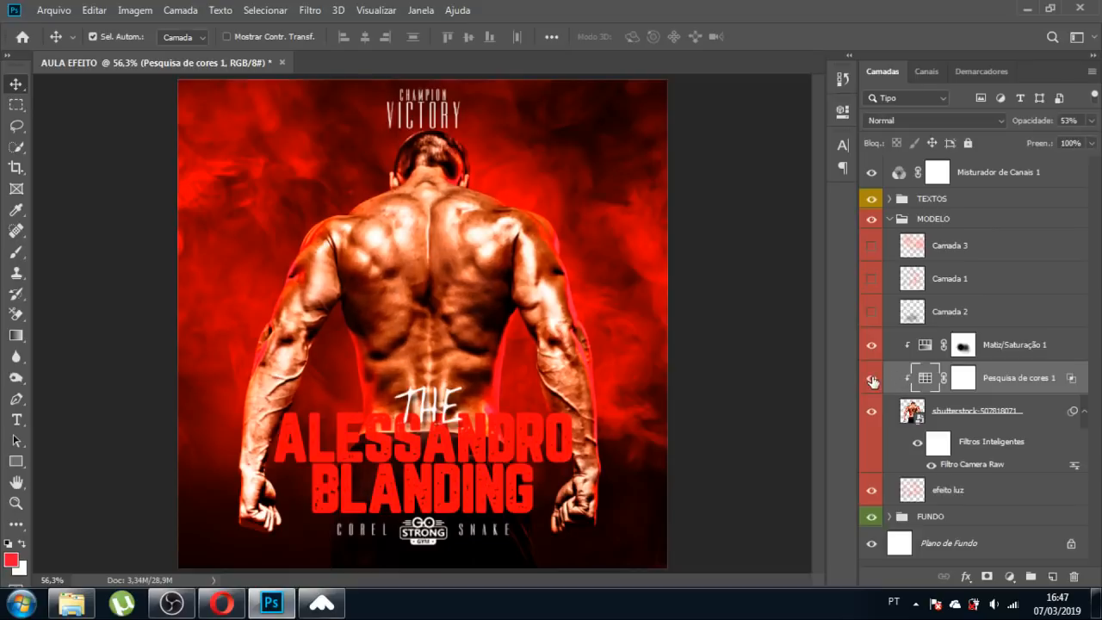
left_click(872, 378)
left_click(872, 379)
left_click(914, 412)
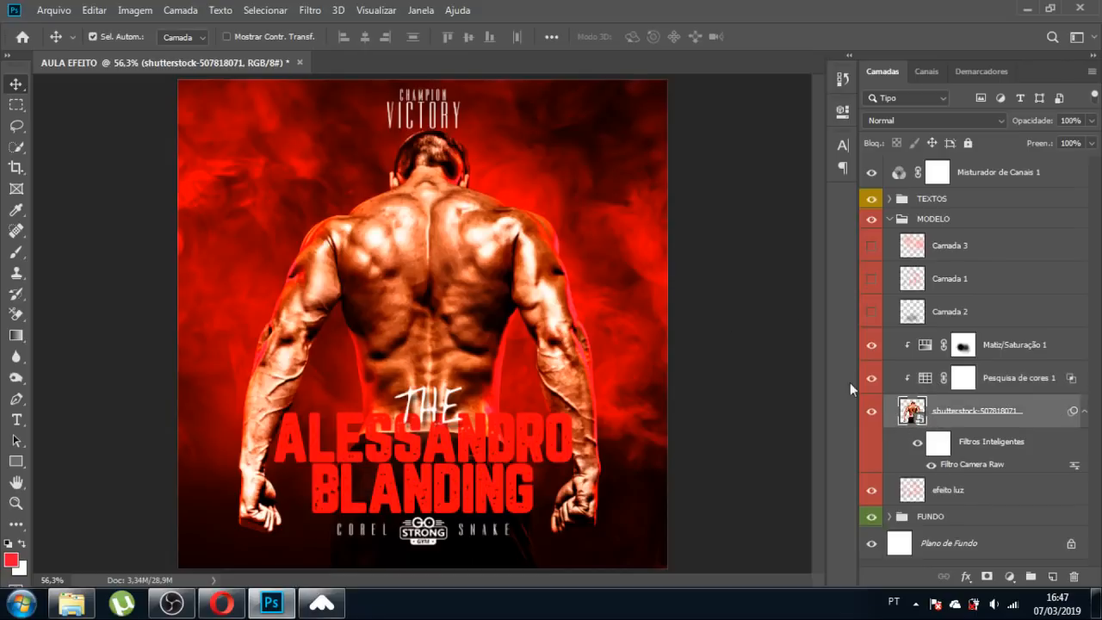
Apply Color Balance to the model photo's shadows with Cyan–Red set to +6.
left_click(136, 10)
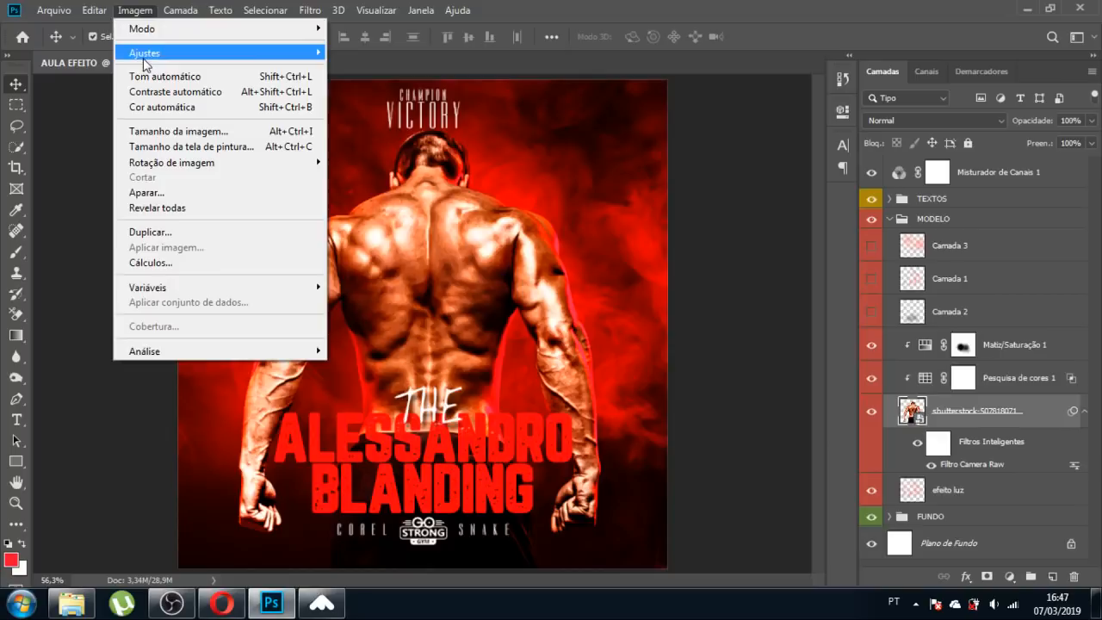
mouse_move(146, 54)
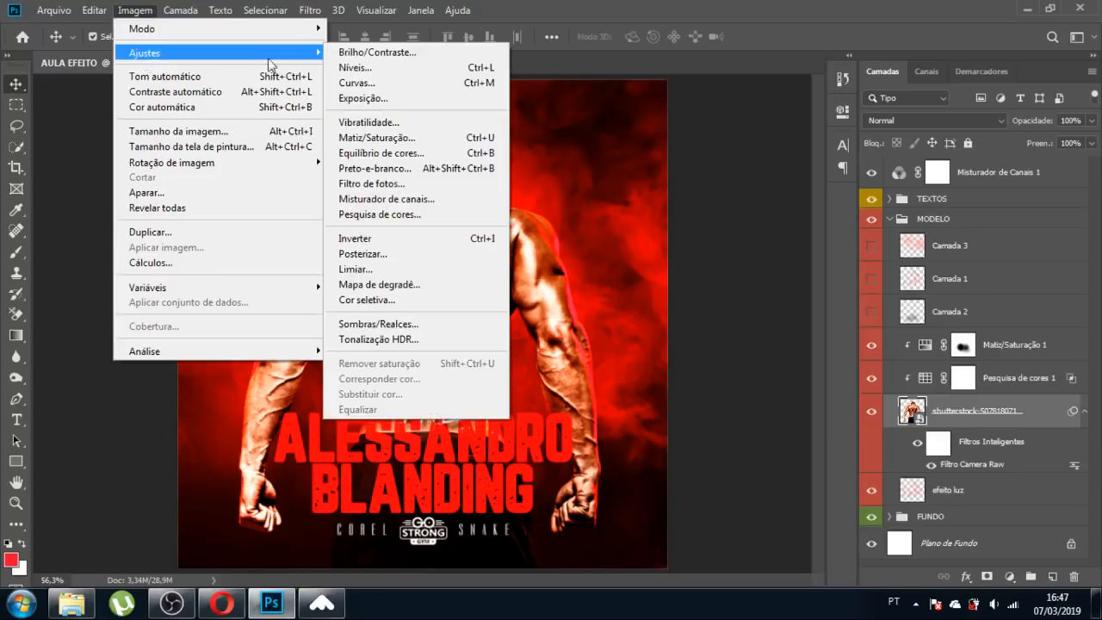
left_click(376, 155)
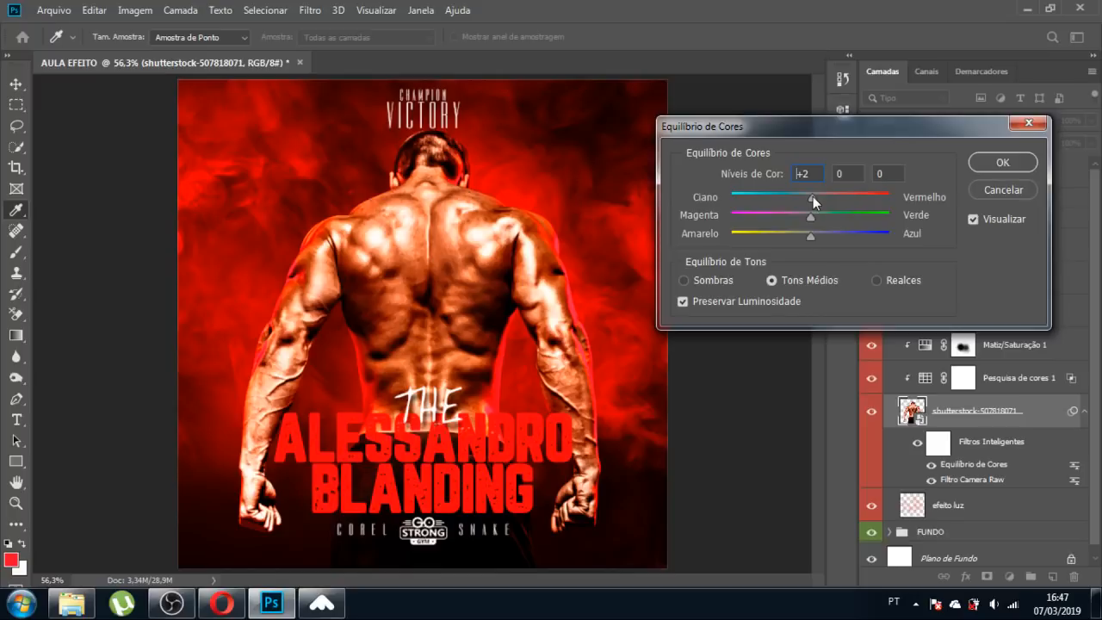
left_click(722, 281)
left_click_drag(813, 197, 815, 198)
left_click(1003, 162)
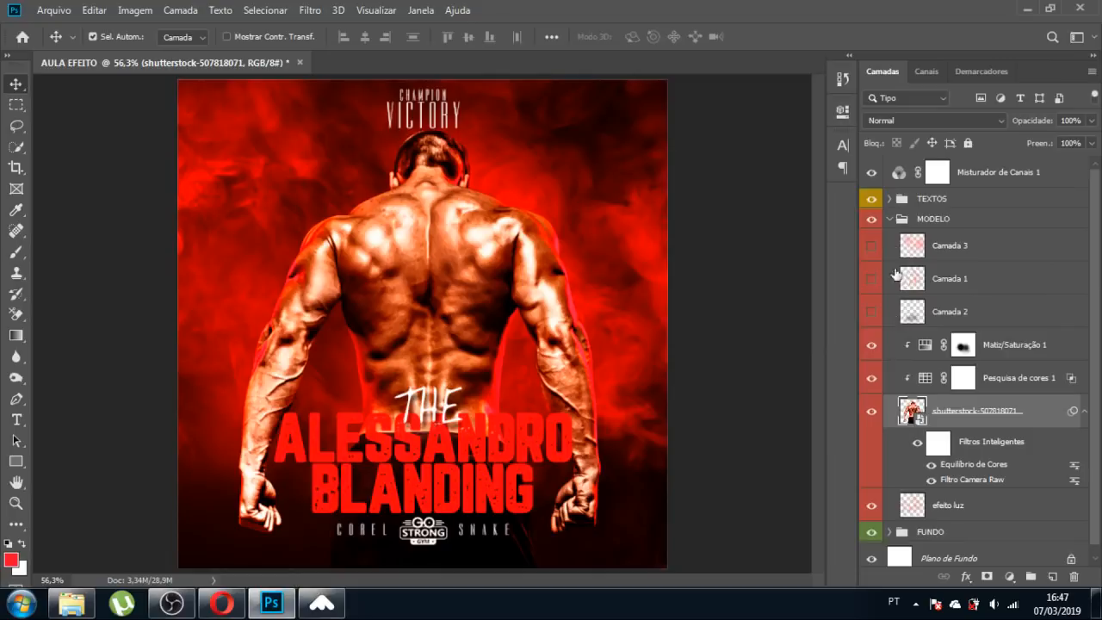
Select Misturador de Canais 1 and stamp all visible layers into a new merged layer.
left_click(890, 219)
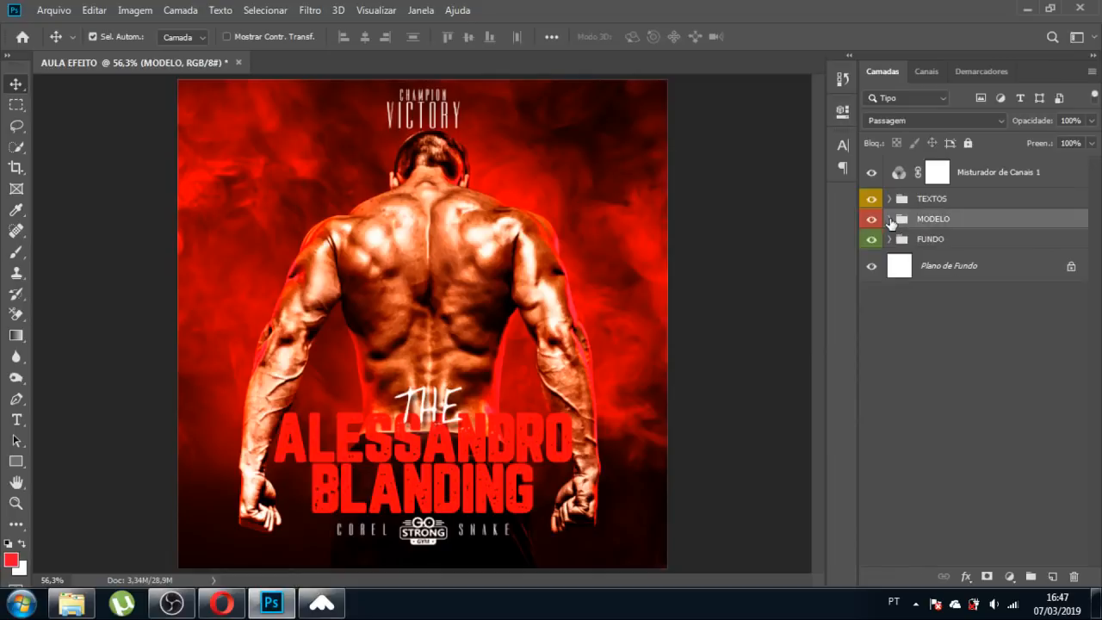
left_click(778, 238)
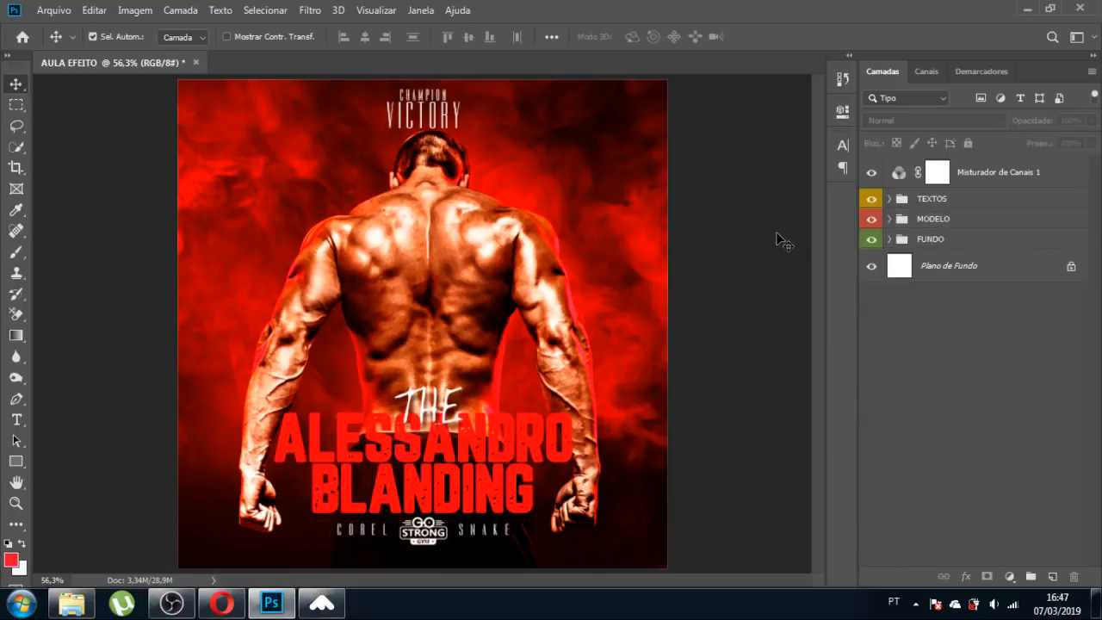
left_click(988, 173)
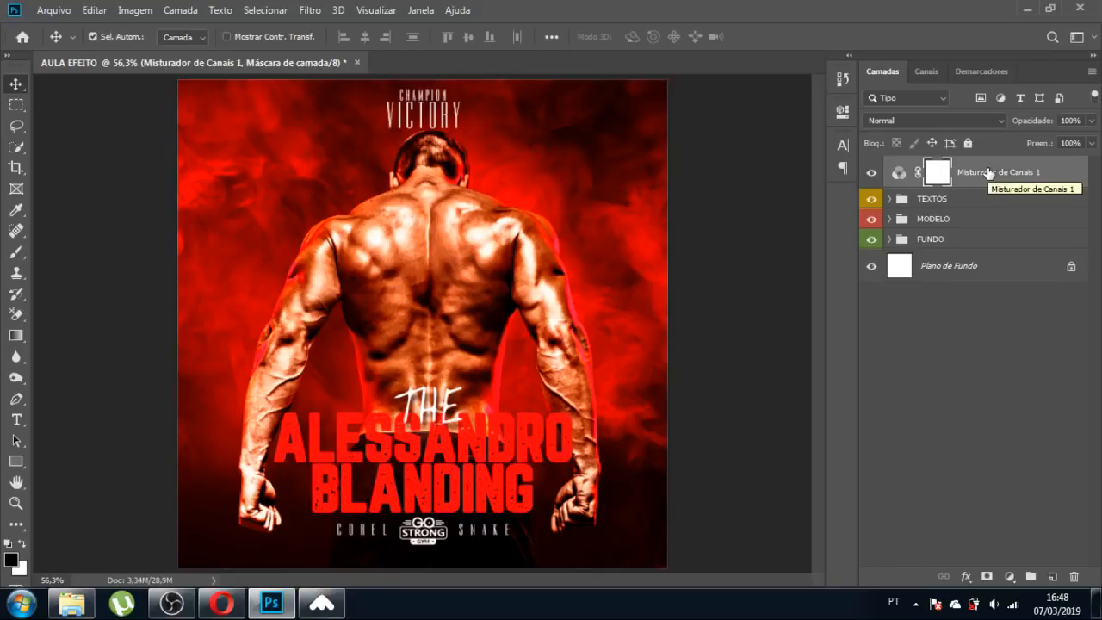
key("ctrl")
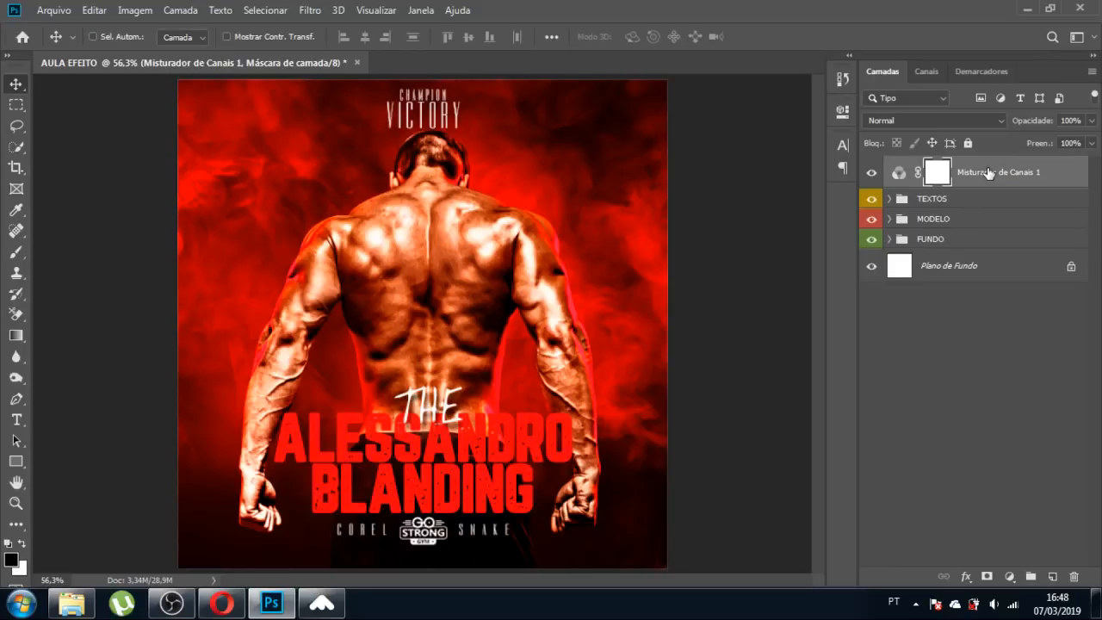
key("ctrl+alt+shift+e")
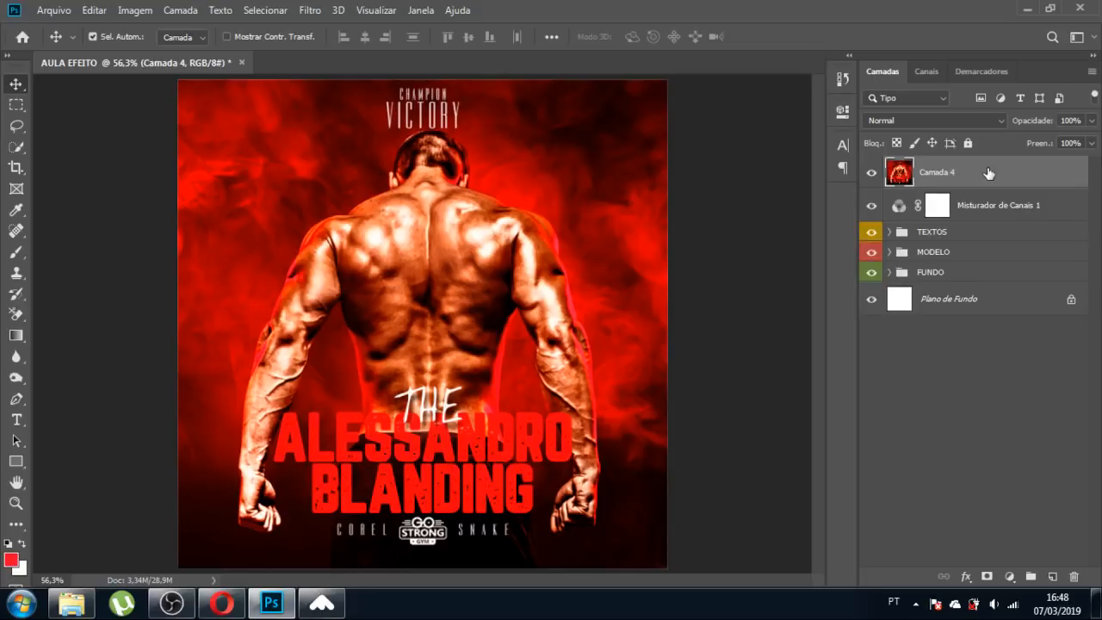
Give the merged layer Camera Raw exposure +0,15 and highlights +3, then hide it.
left_click(312, 12)
left_click(365, 108)
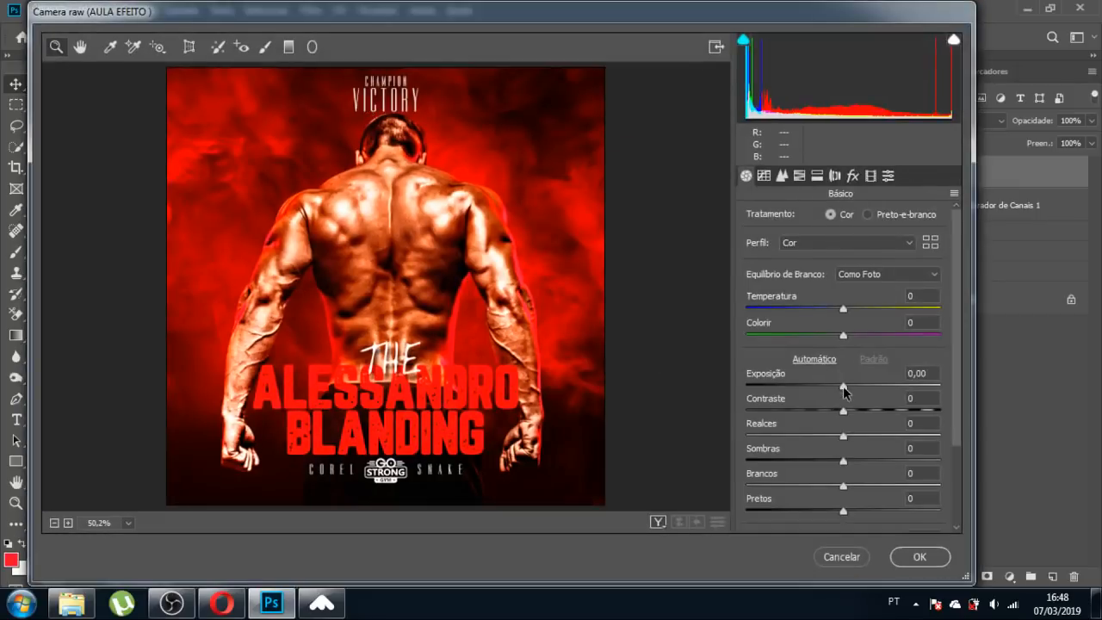
left_click_drag(842, 386, 845, 386)
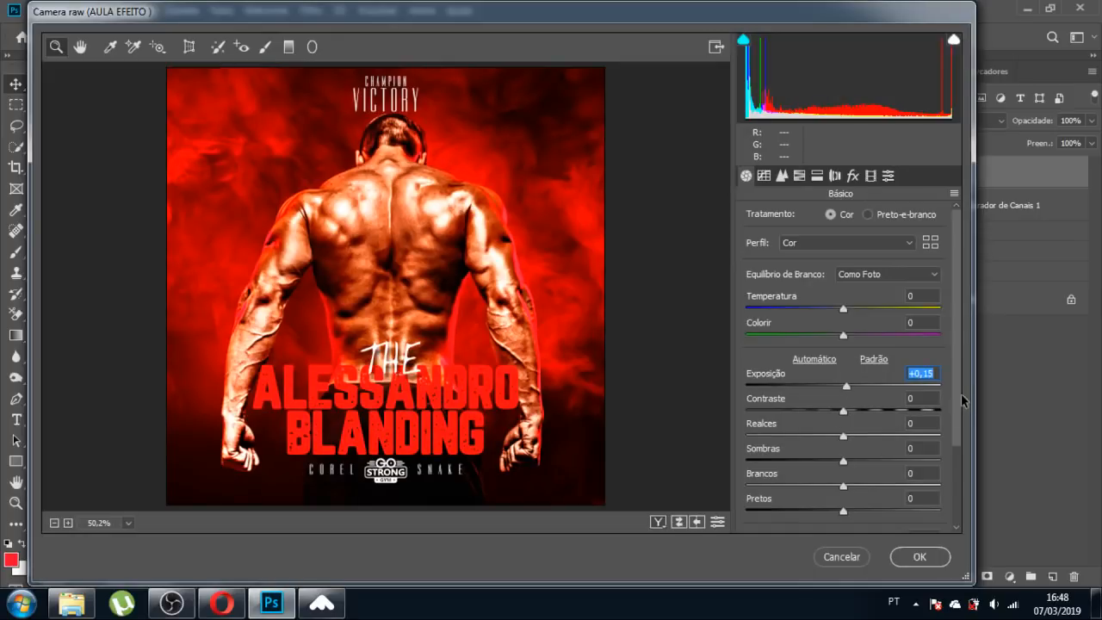
scroll(956, 395, "down", 2)
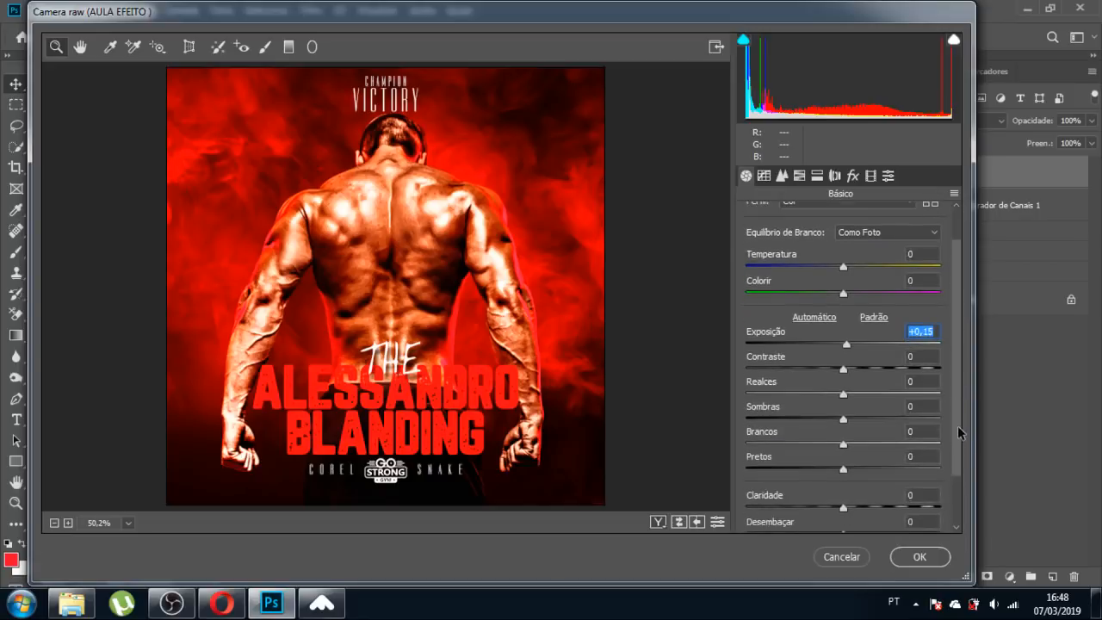
left_click(843, 396)
left_click_drag(843, 395, 846, 396)
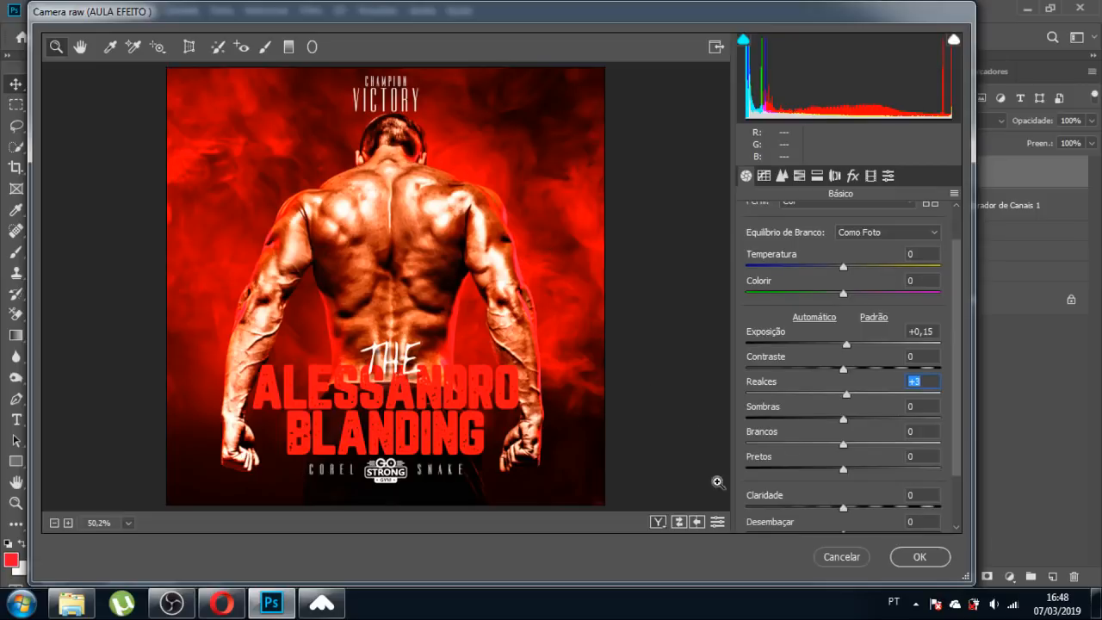
left_click(915, 556)
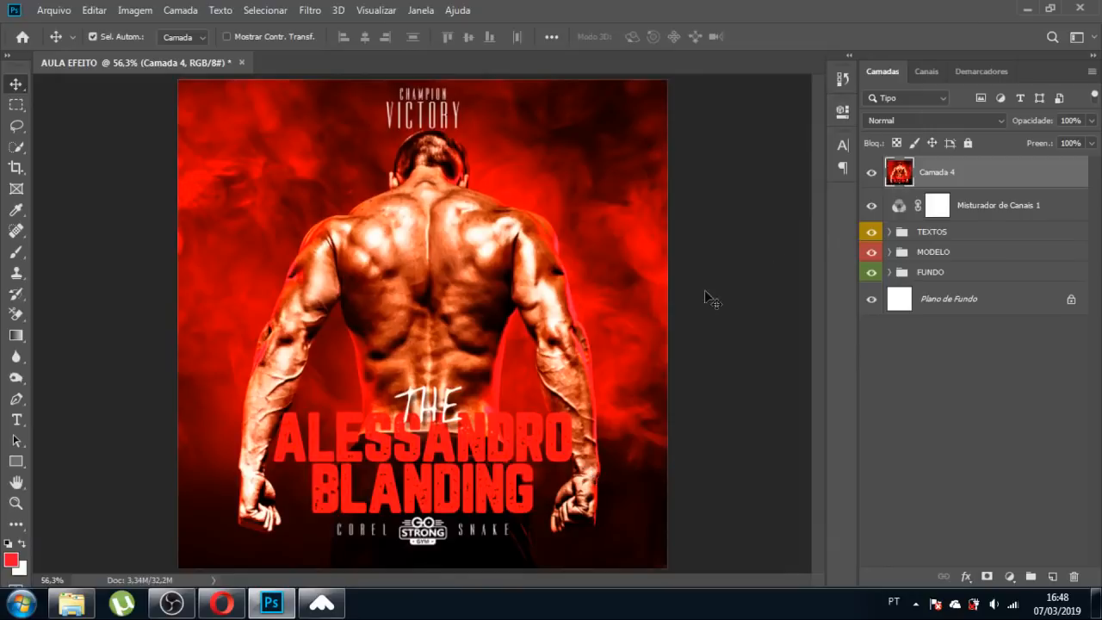
left_click(869, 173)
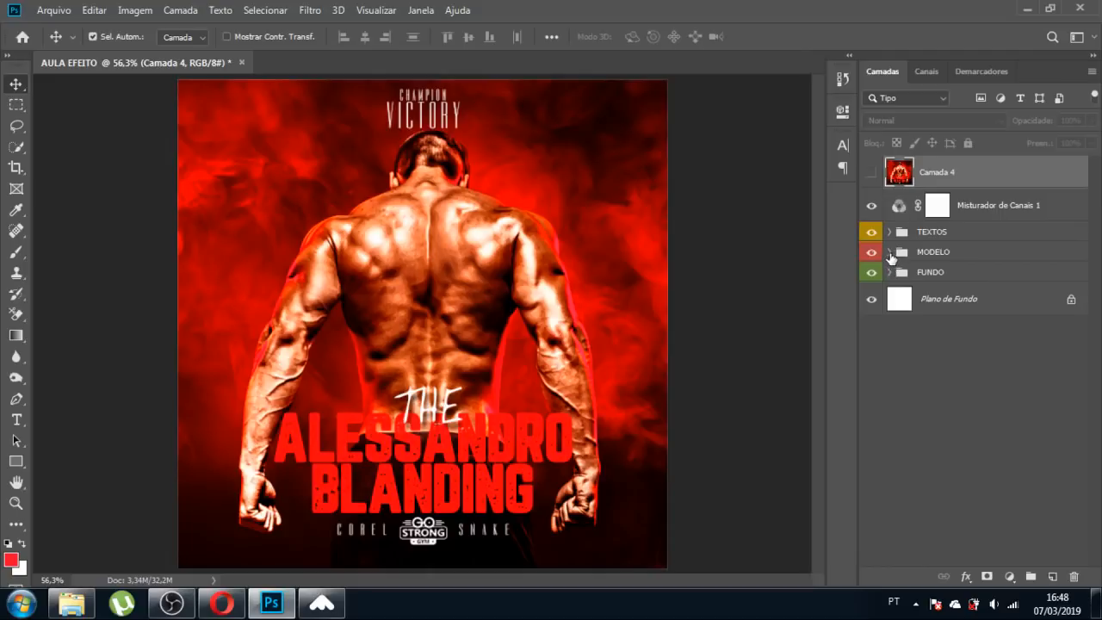
left_click(890, 252)
left_click(890, 253)
left_click(890, 233)
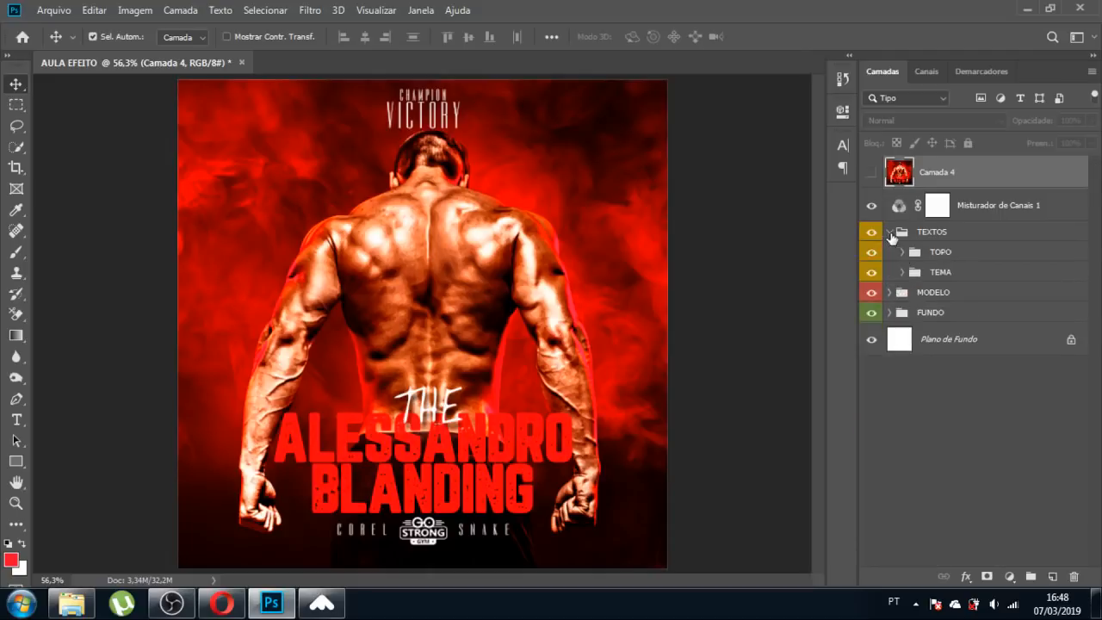
left_click(903, 272)
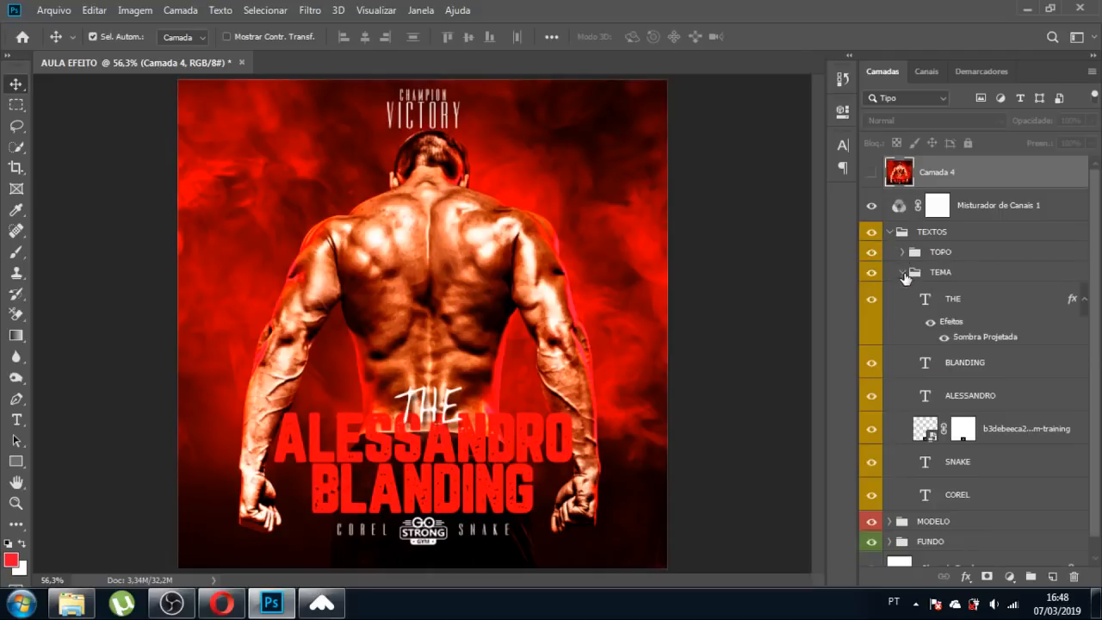
left_click(471, 477)
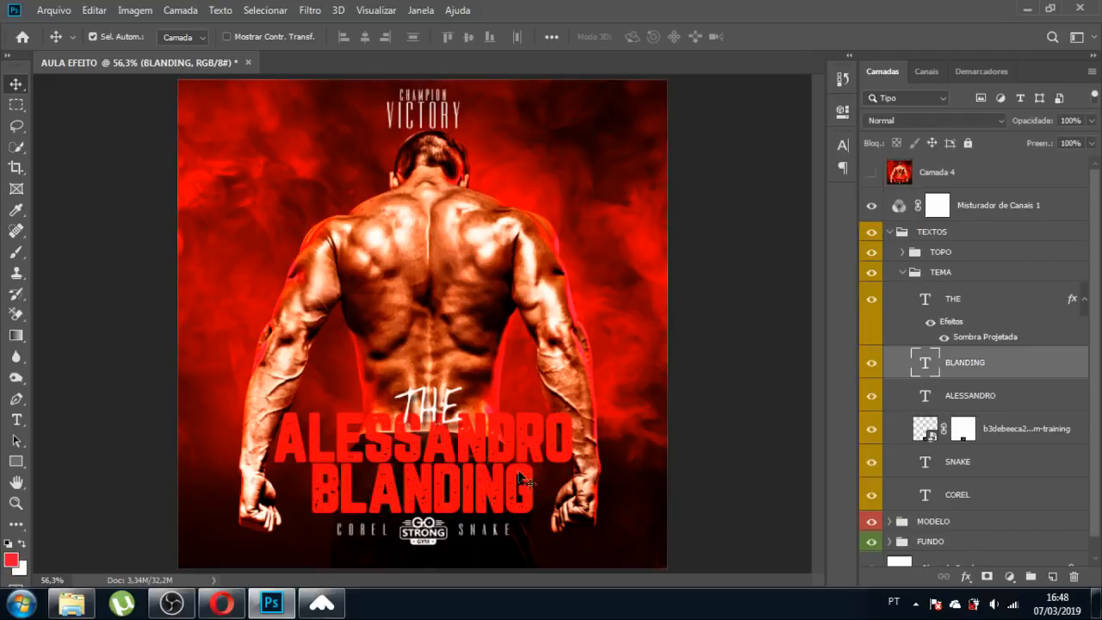
left_click(926, 365, "ctrl")
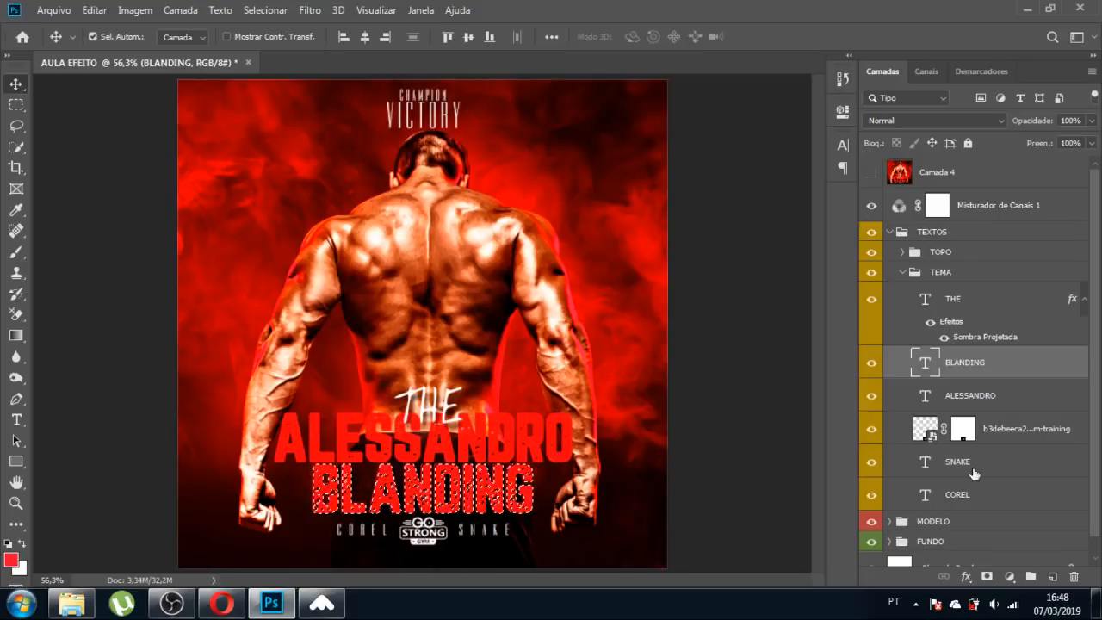
key("ctrl+shift+n")
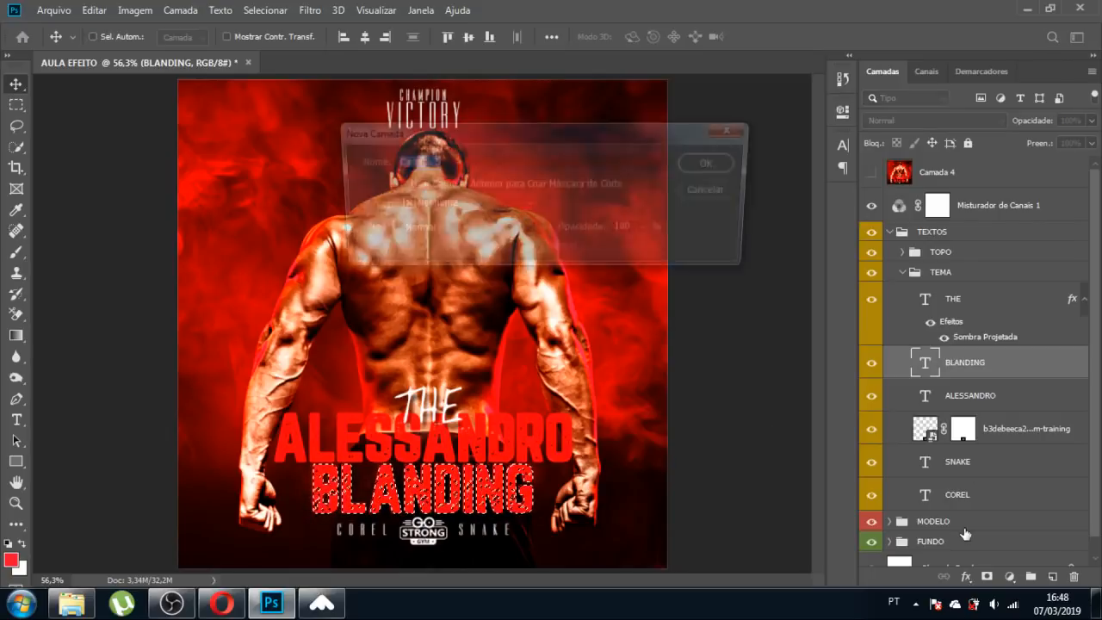
key("Return")
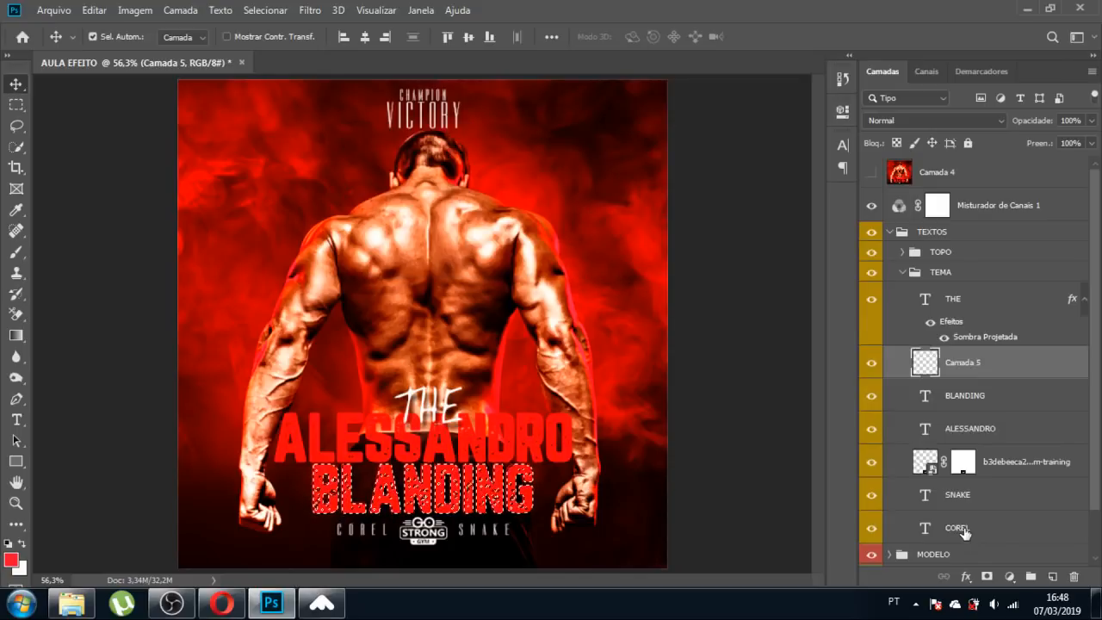
Paint the letters' lower part dark red sampled from the background, then deselect.
key("b")
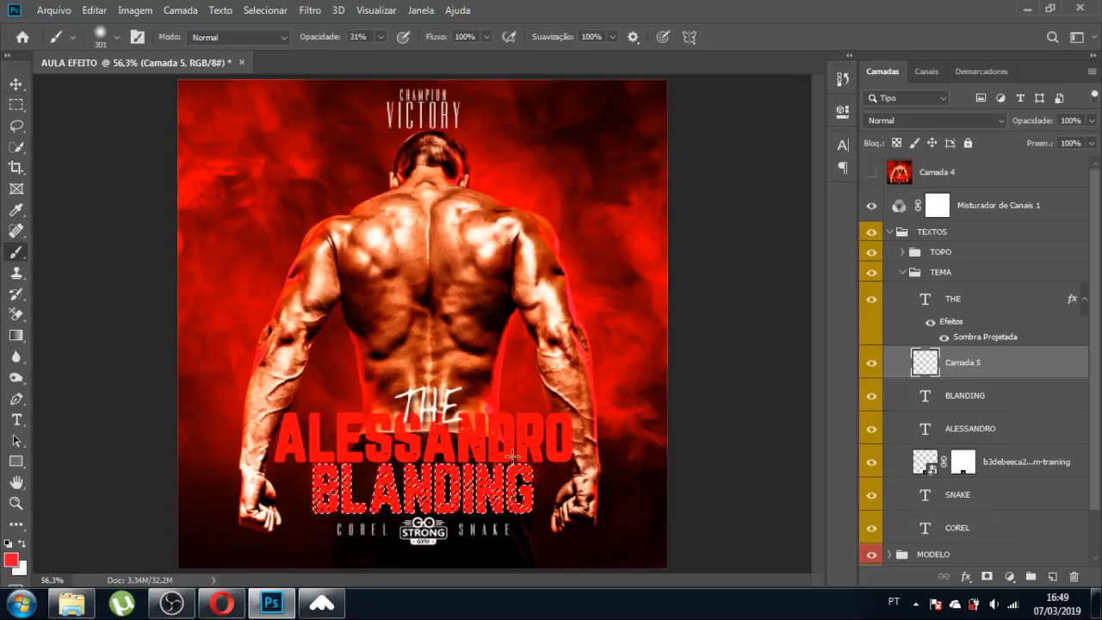
left_click(215, 482, "alt")
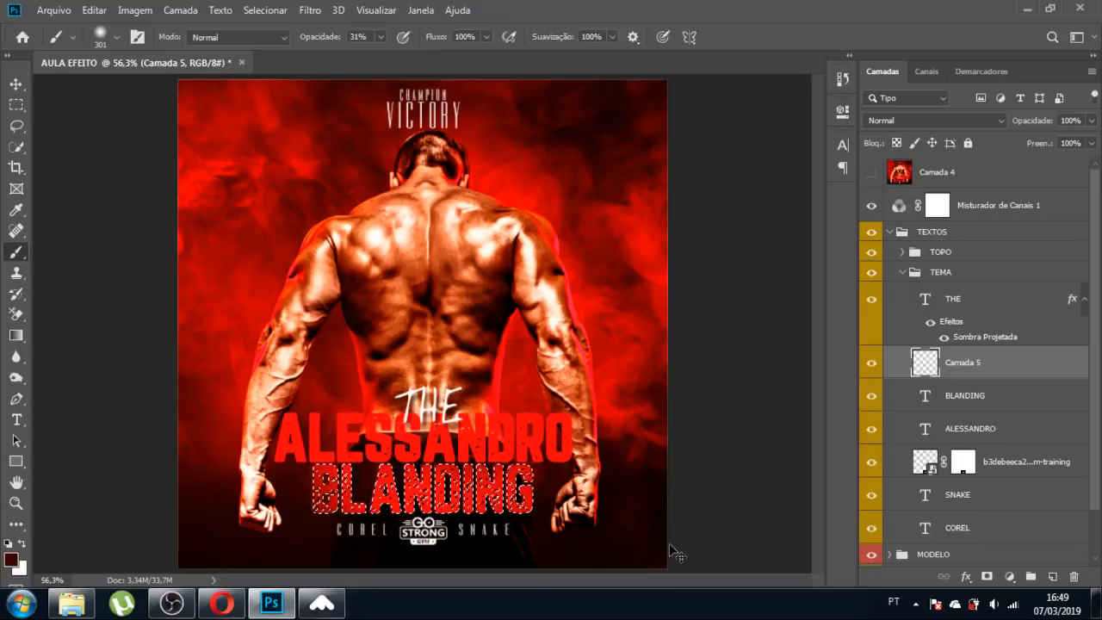
key("ctrl+d")
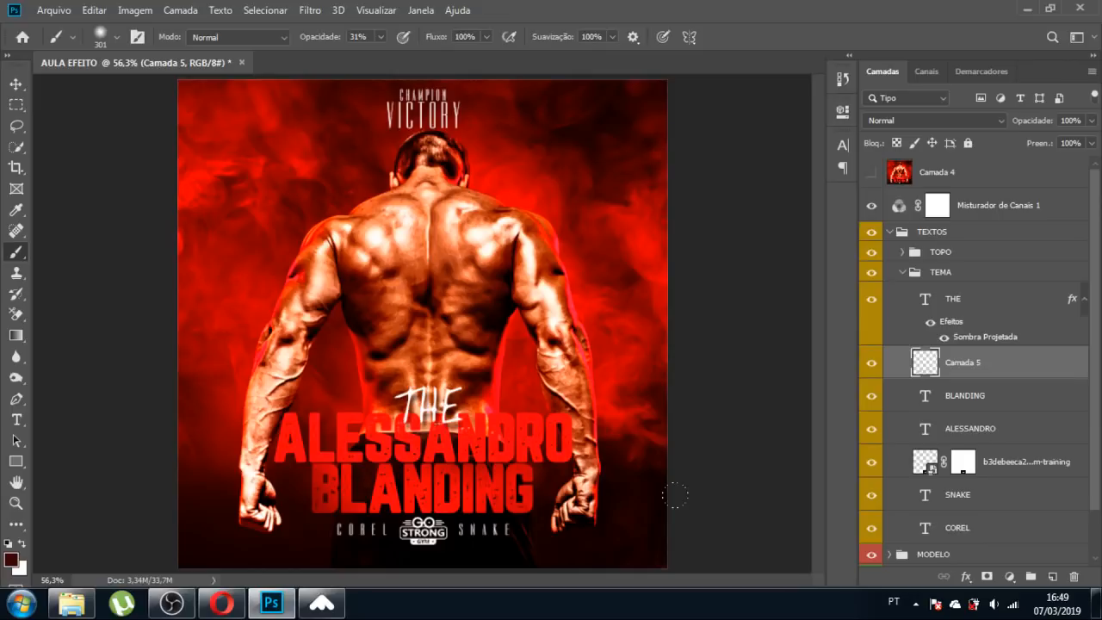
key("v")
left_click(482, 444)
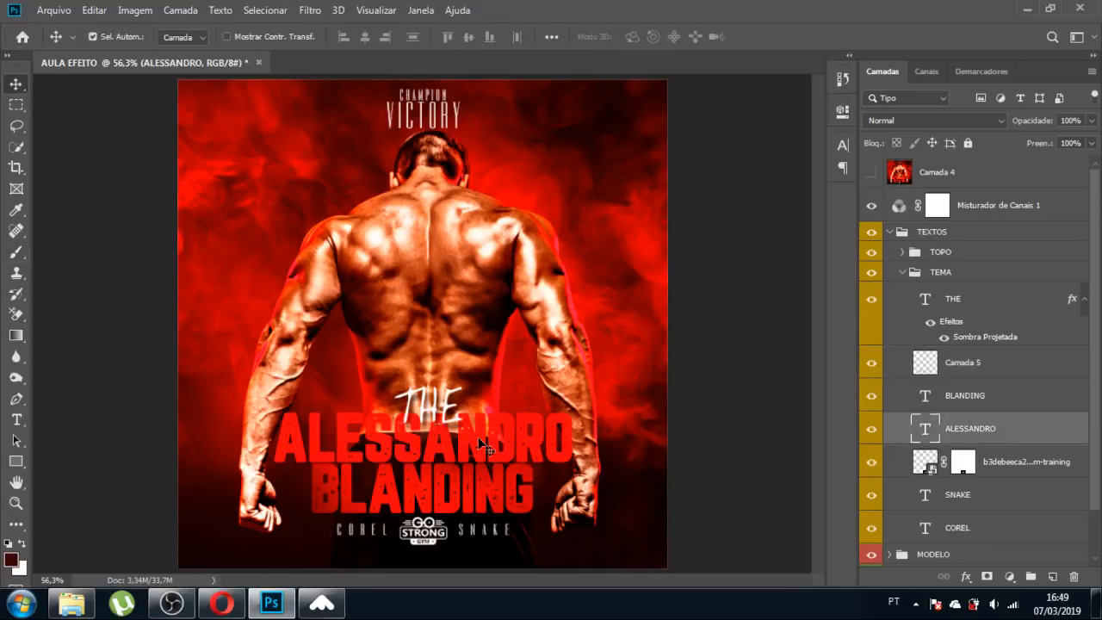
left_click(925, 433, "ctrl")
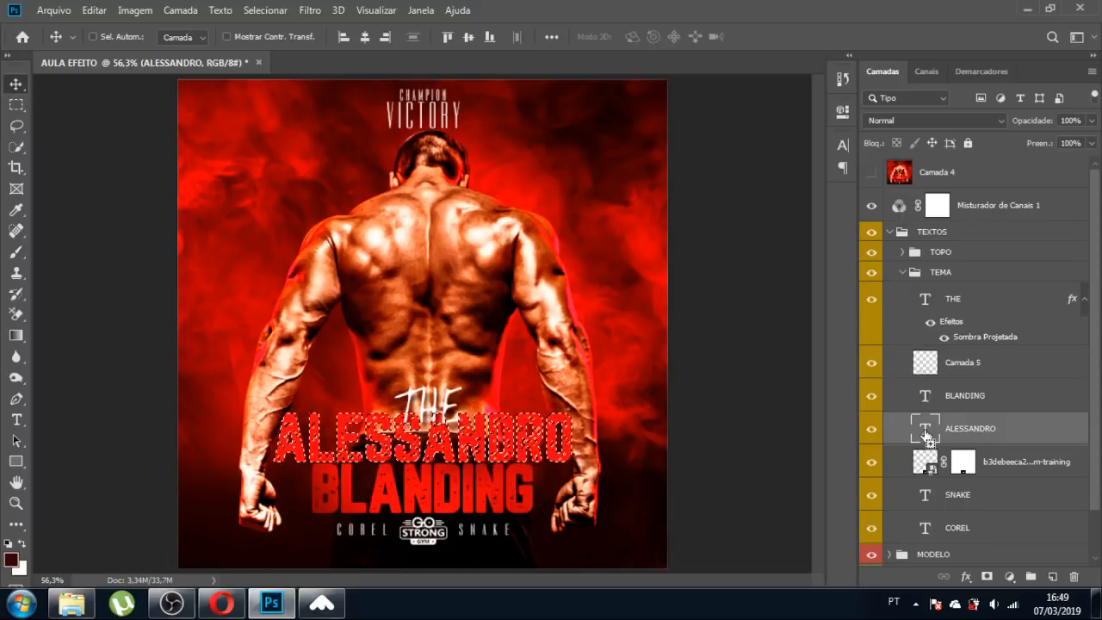
key("ctrl+shift+n")
key("Return")
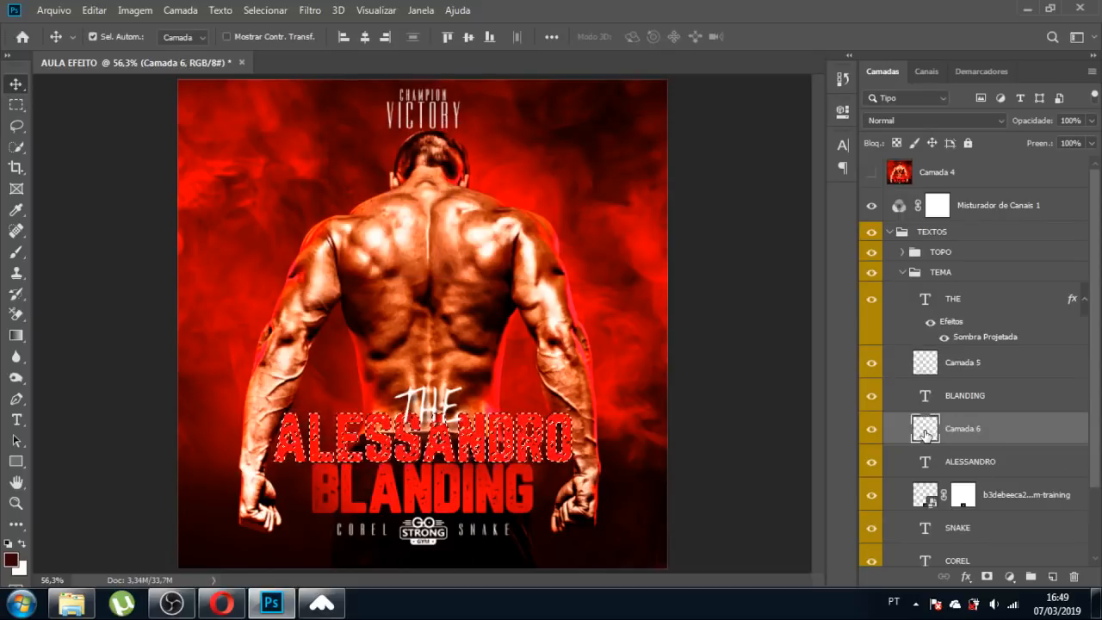
key("b")
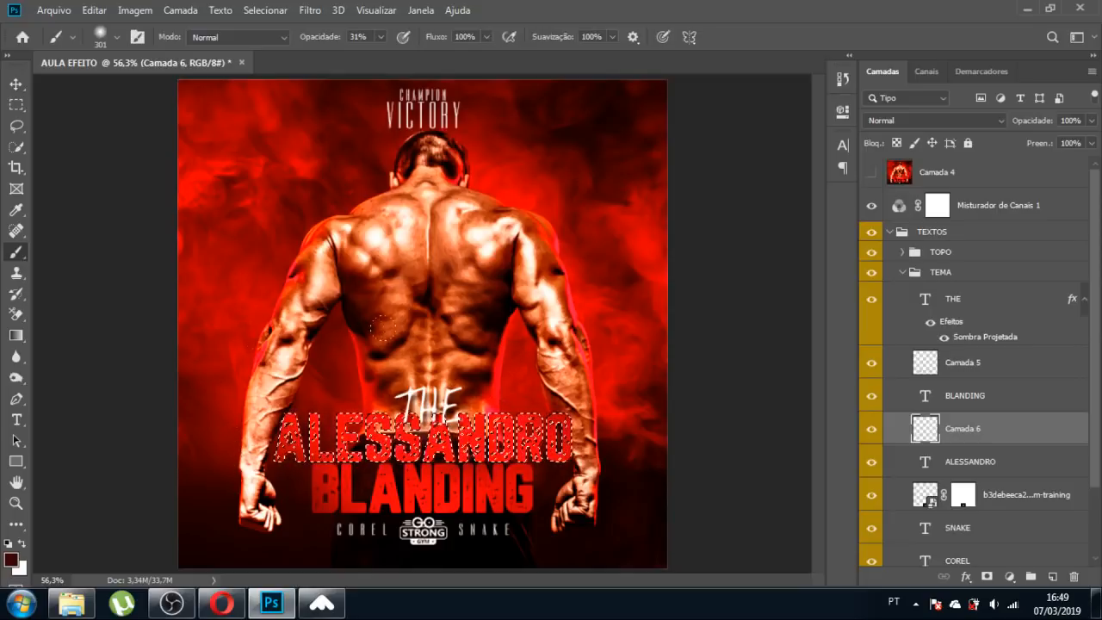
left_click_drag(286, 461, 364, 459)
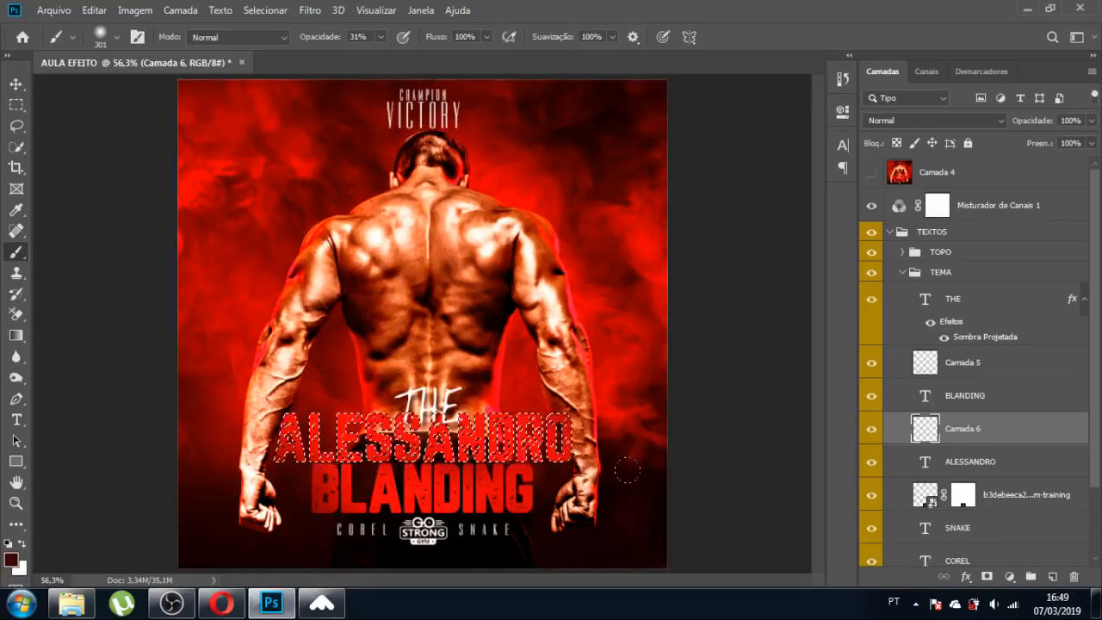
Clear the lettering selection, check Camada 5's visibility, and select Camada 5.
key("ctrl+d")
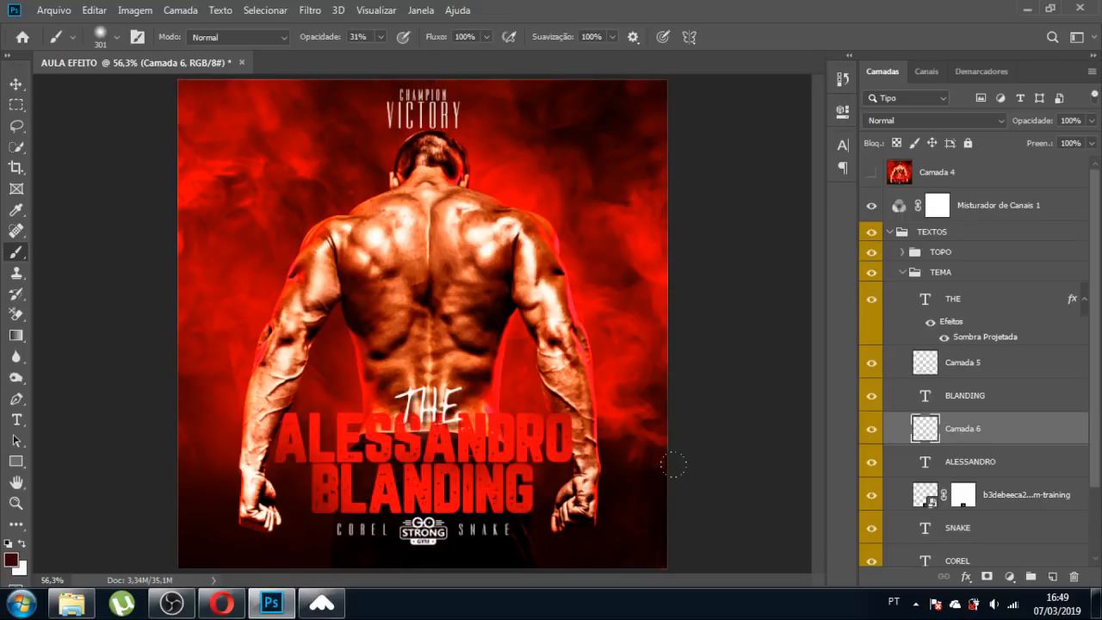
key("ctrl+z")
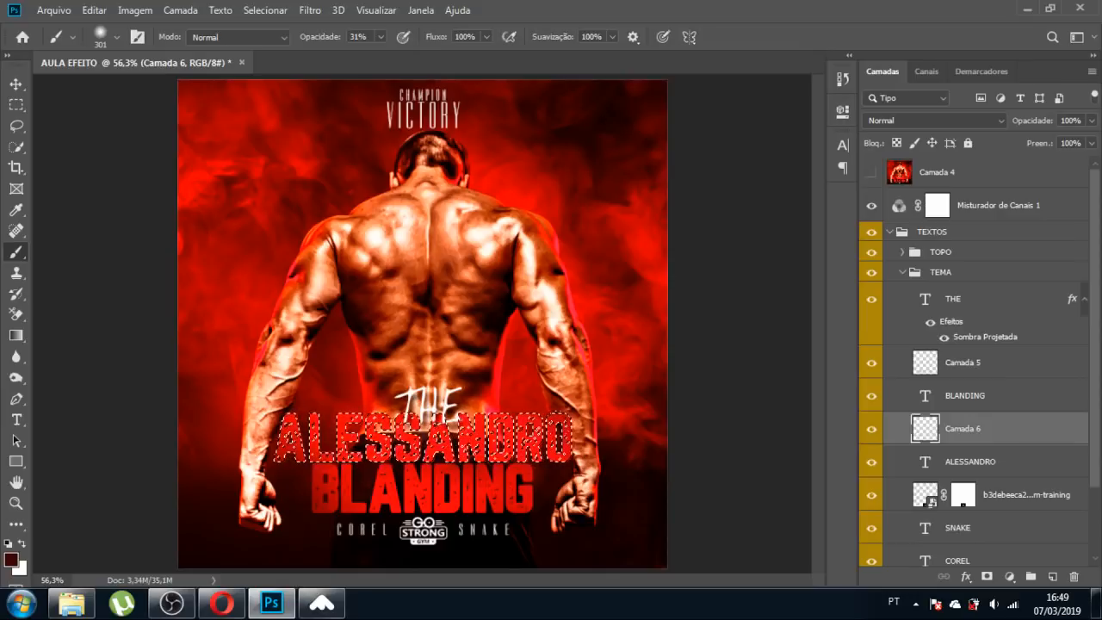
key("ctrl+d")
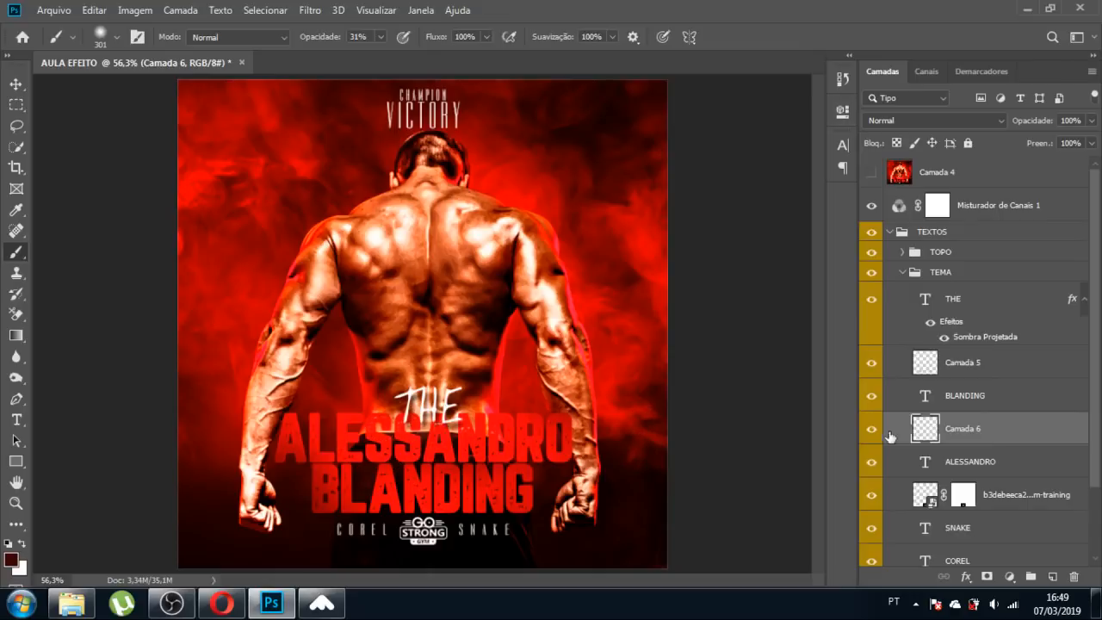
left_click(871, 363)
left_click(871, 362)
left_click(940, 372)
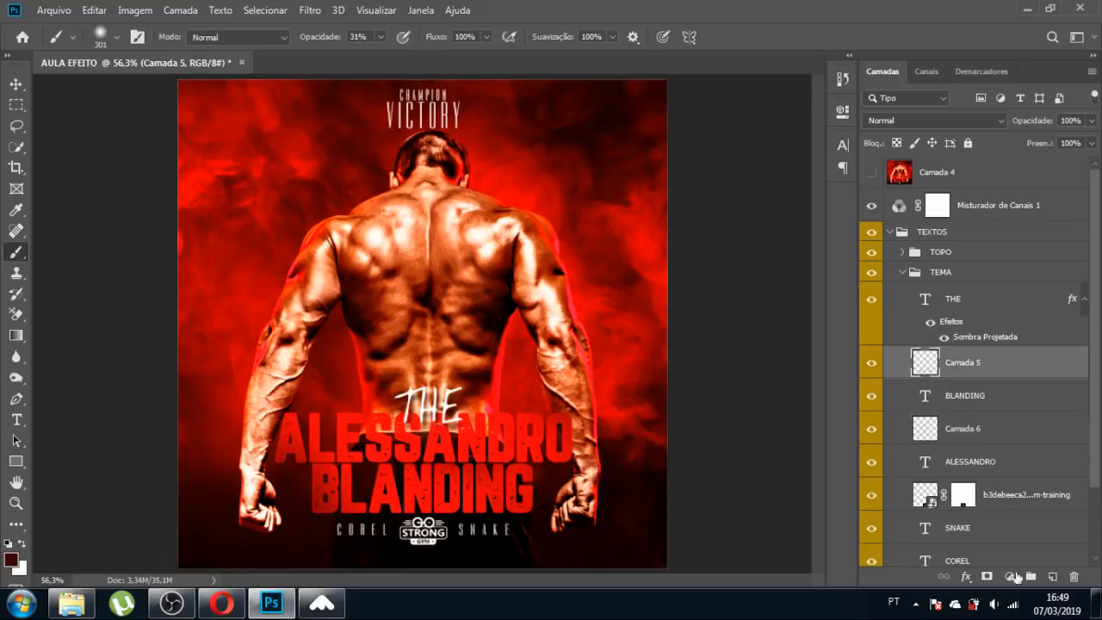
Add a layer mask to Camada 5 and paint out the part near THE.
left_click(987, 576)
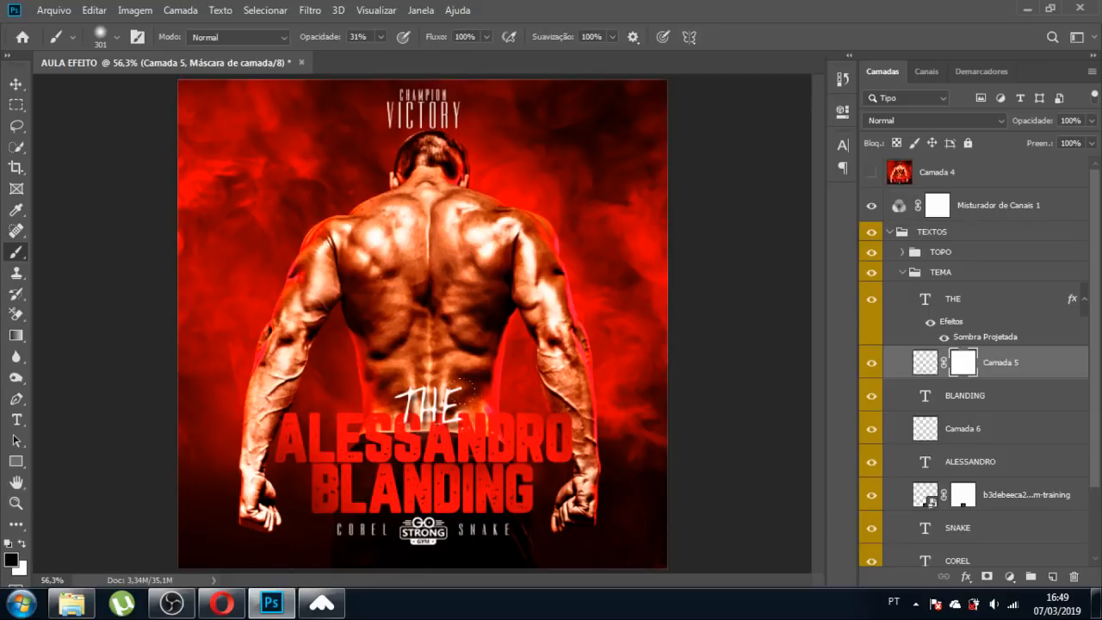
left_click_drag(376, 400, 386, 396)
left_click(15, 85)
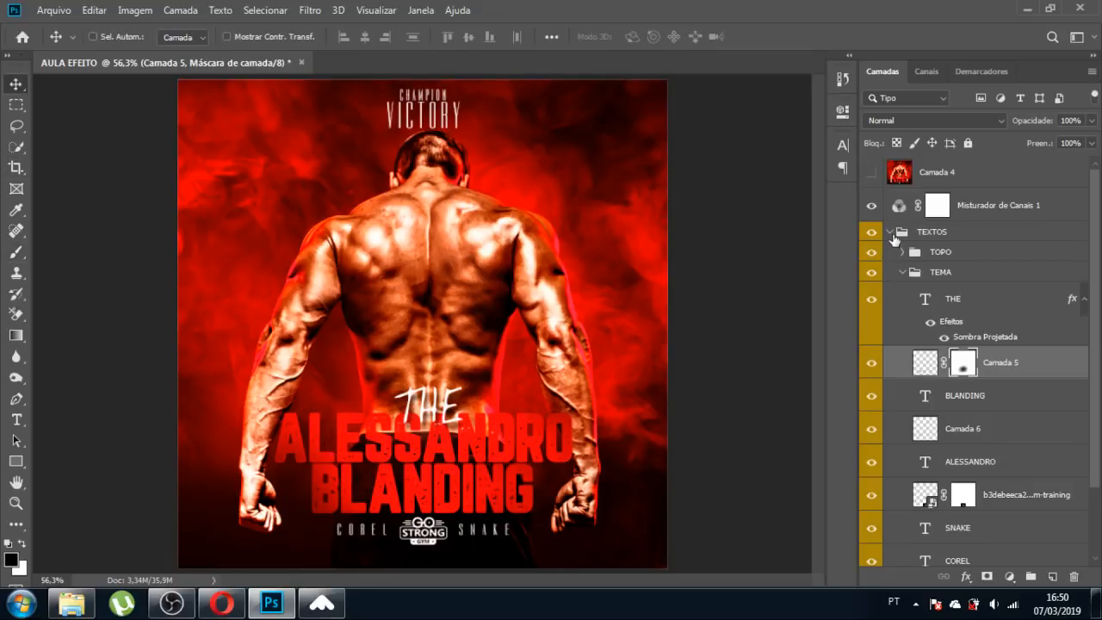
Collapse TEXTOS, delete Camada 4, and stamp all visible layers into merged Camada 7.
left_click(890, 231)
left_click(900, 177)
key("Delete")
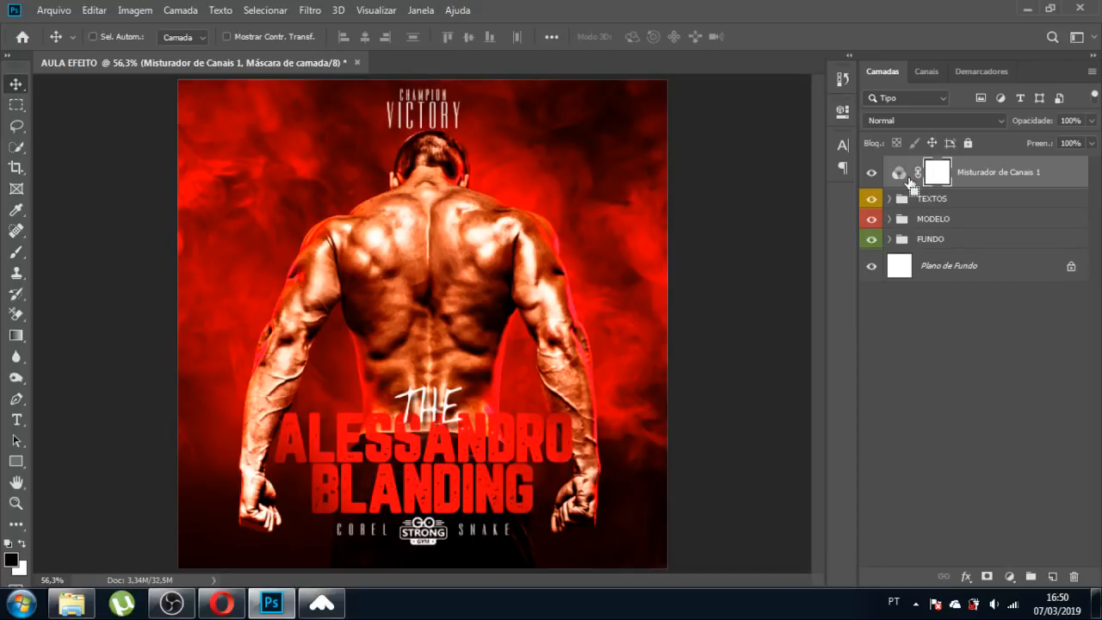
key("ctrl+shift+alt+e")
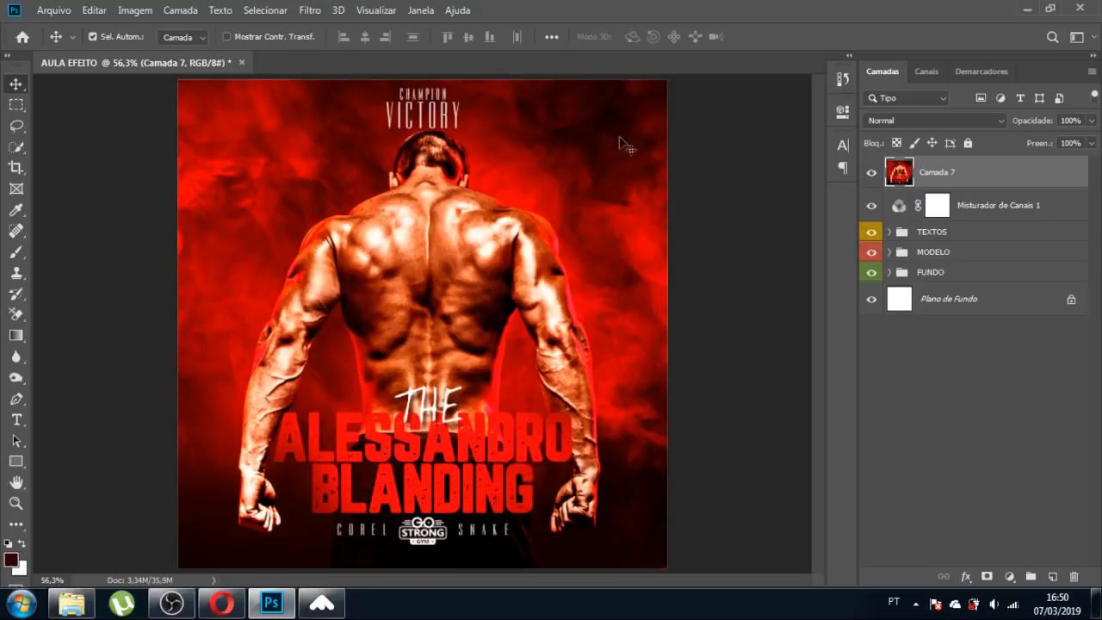
Apply the Camera Raw filter to Camada 7 and raise Exposição to +0,10.
left_click(321, 10)
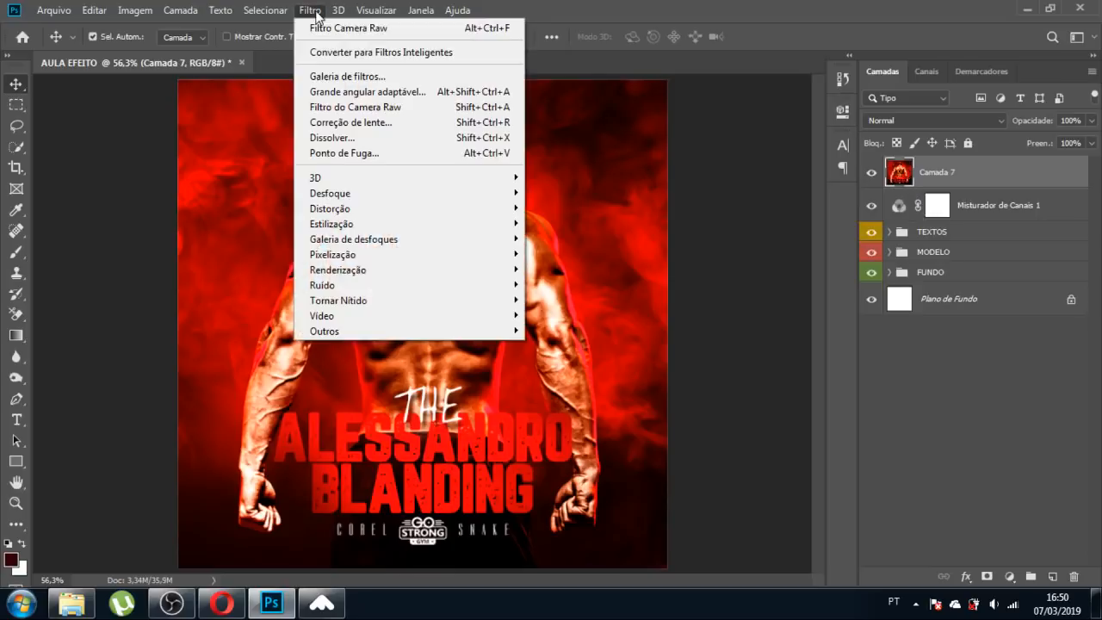
left_click(376, 105)
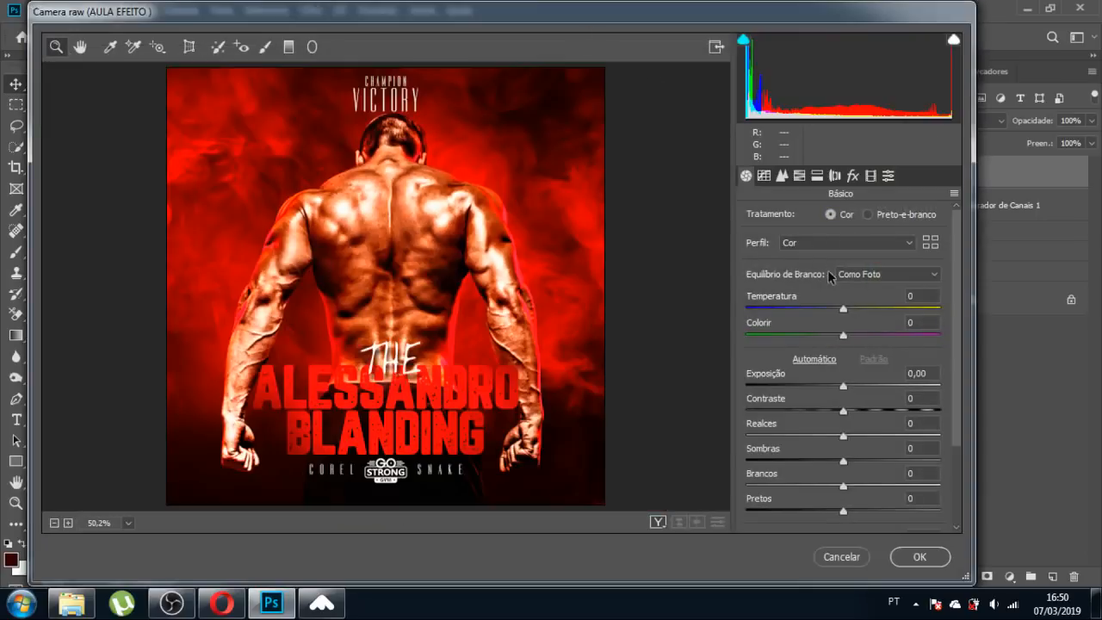
left_click_drag(844, 383, 844, 384)
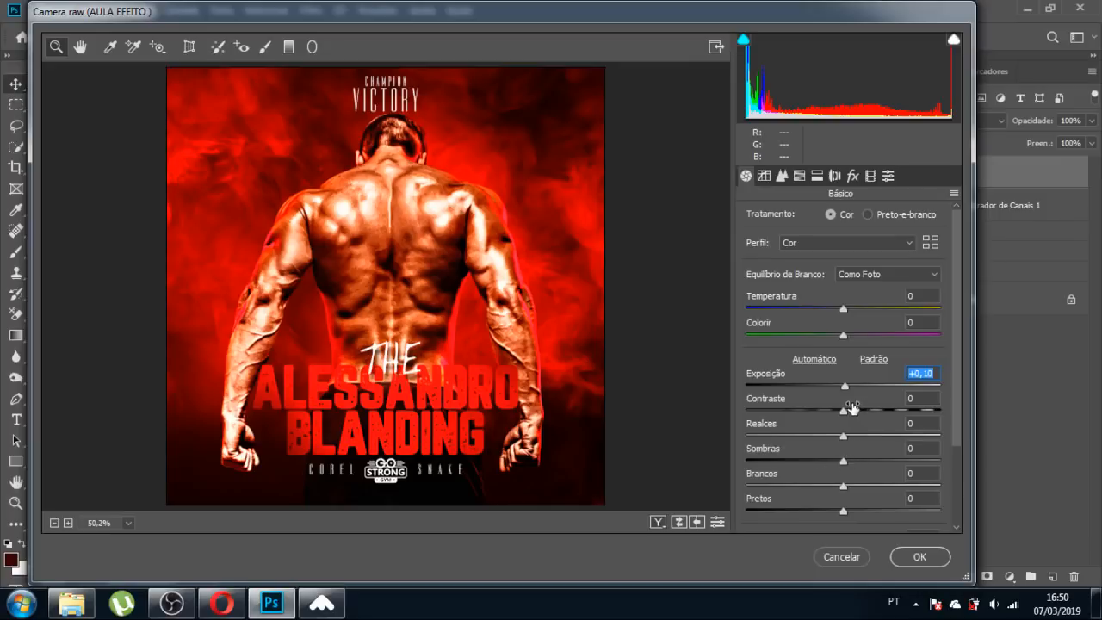
scroll(956, 358, "down", 3)
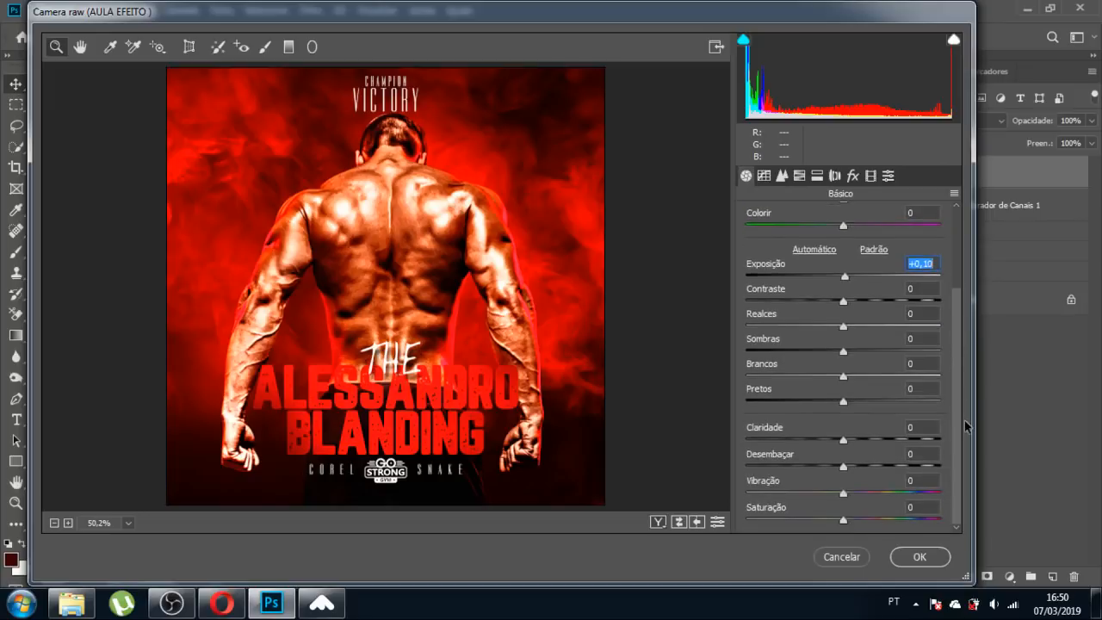
scroll(947, 387, "up", 3)
Try brightening the red luminance in HSL, then reset it to 0.
left_click(800, 176)
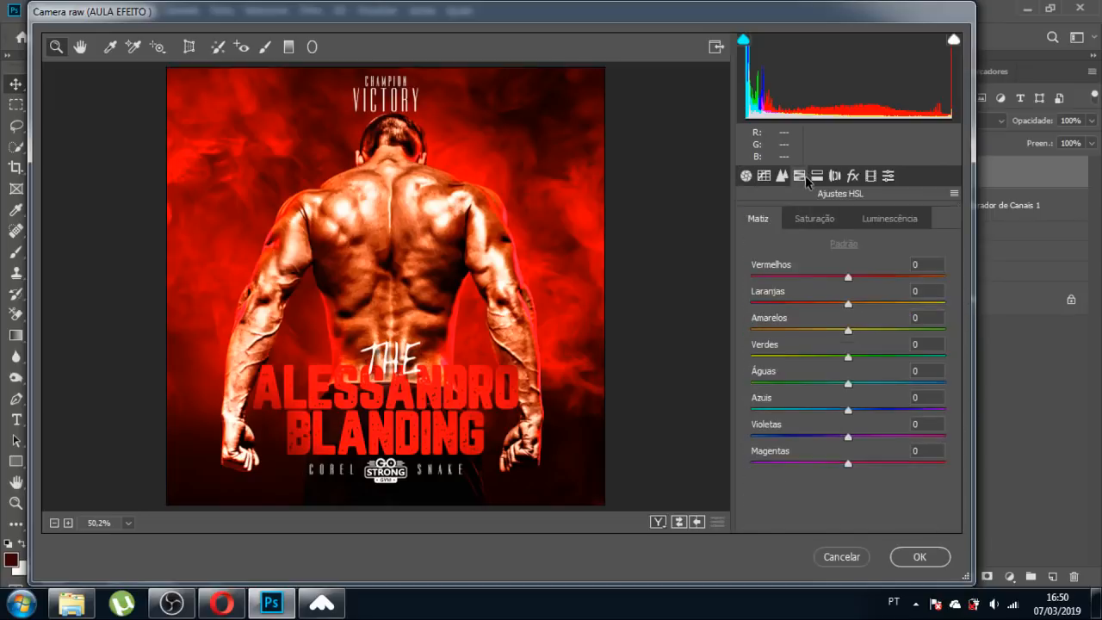
left_click(818, 220)
left_click(885, 221)
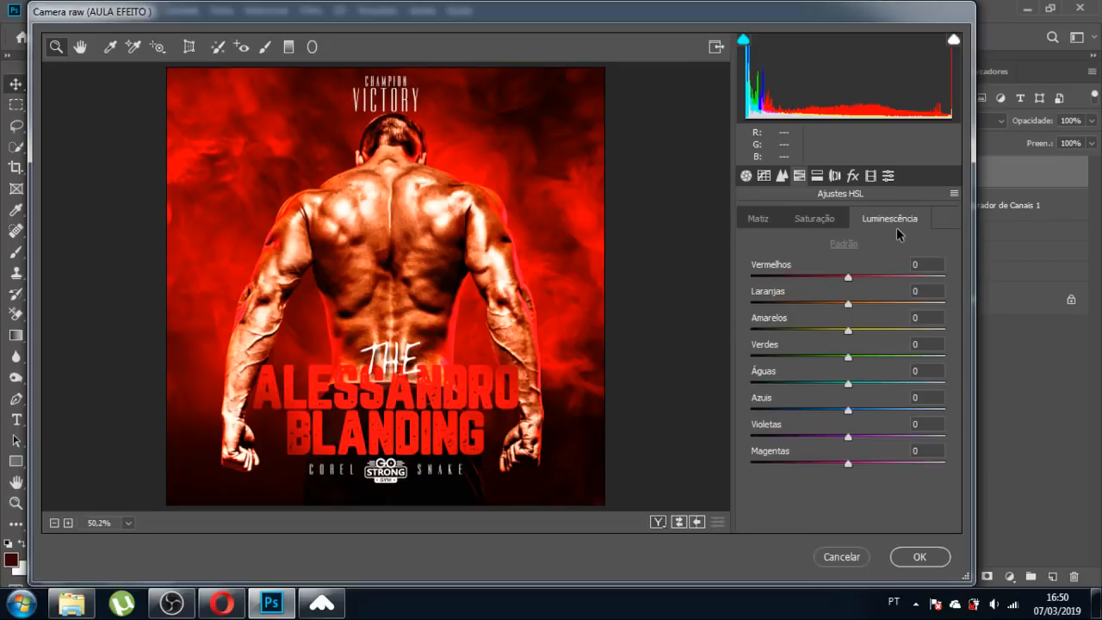
left_click_drag(848, 280, 937, 296)
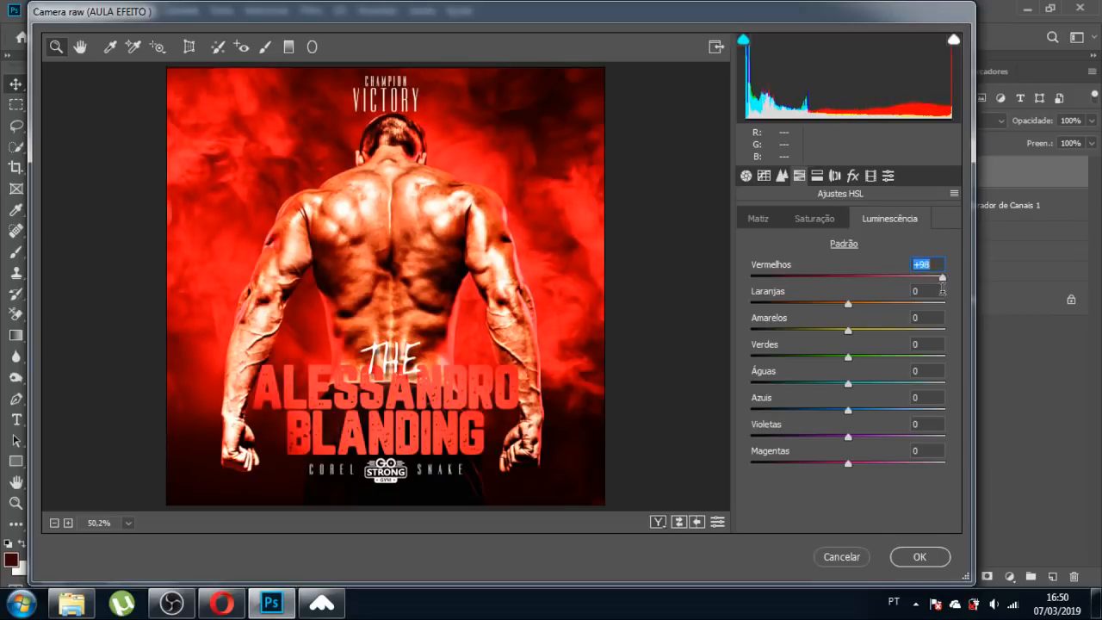
type("0")
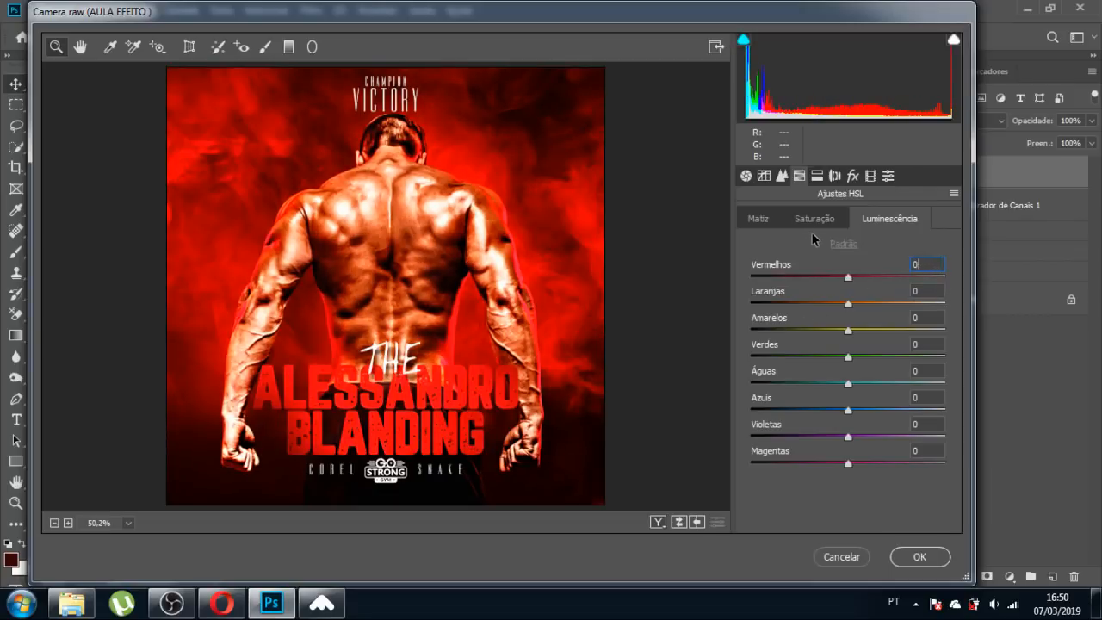
Try a dark vignette, reset it to 0, and apply the Camera Raw adjustments.
left_click(818, 177)
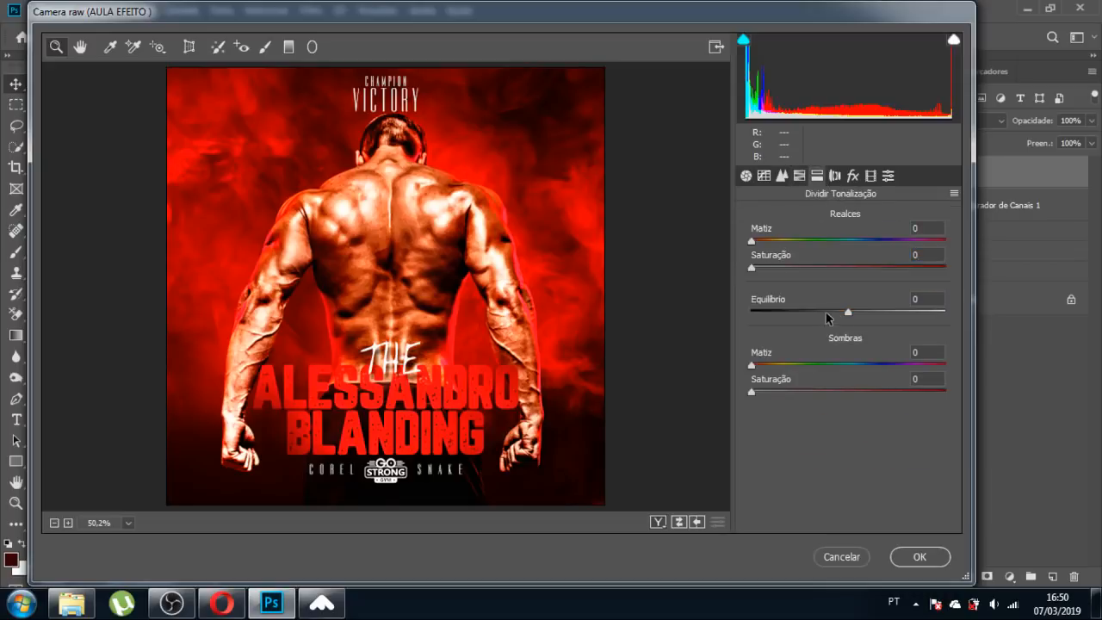
left_click(852, 176)
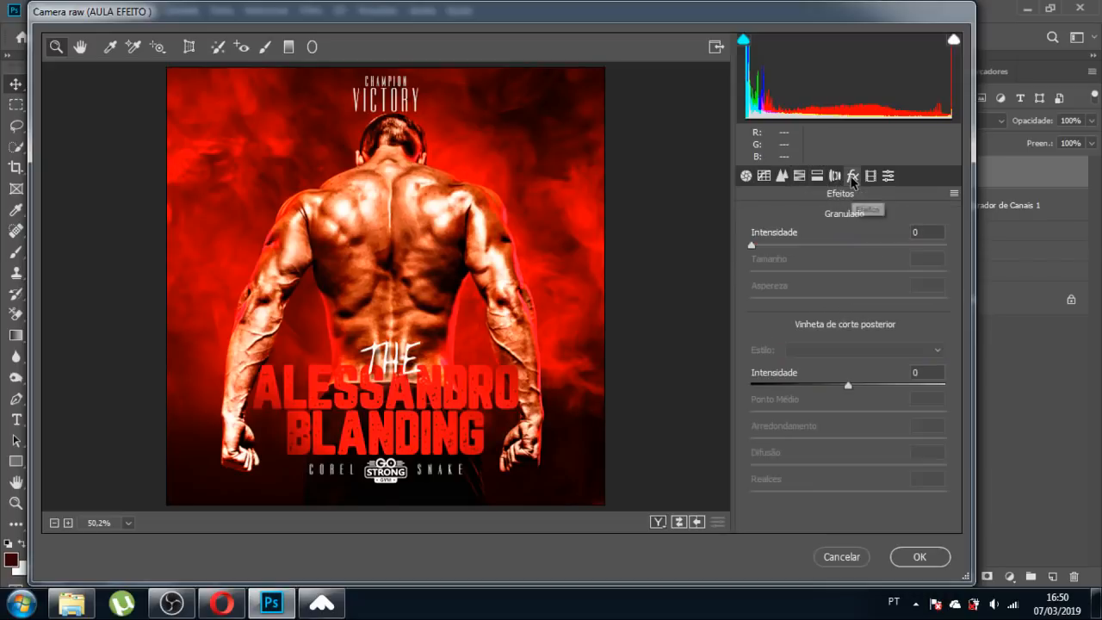
left_click_drag(848, 385, 822, 393)
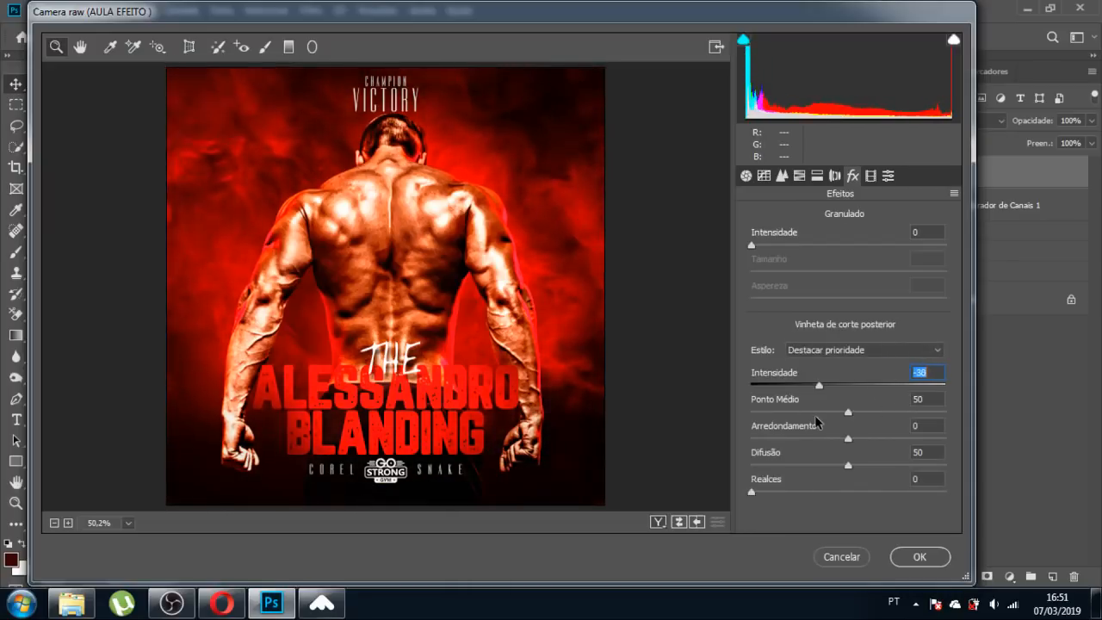
type("0")
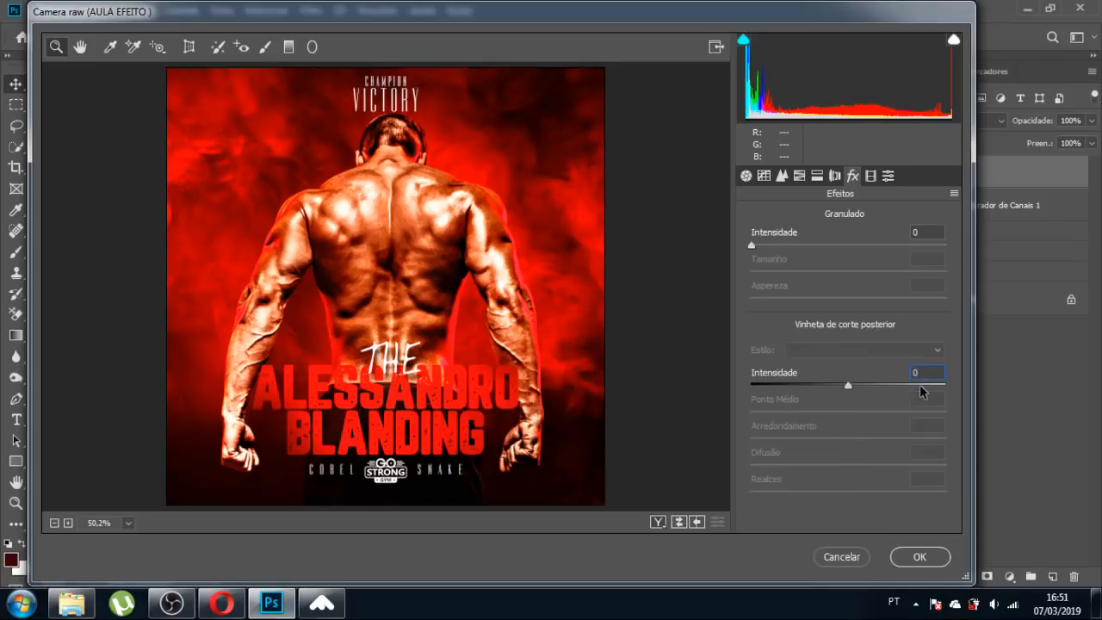
left_click(919, 558)
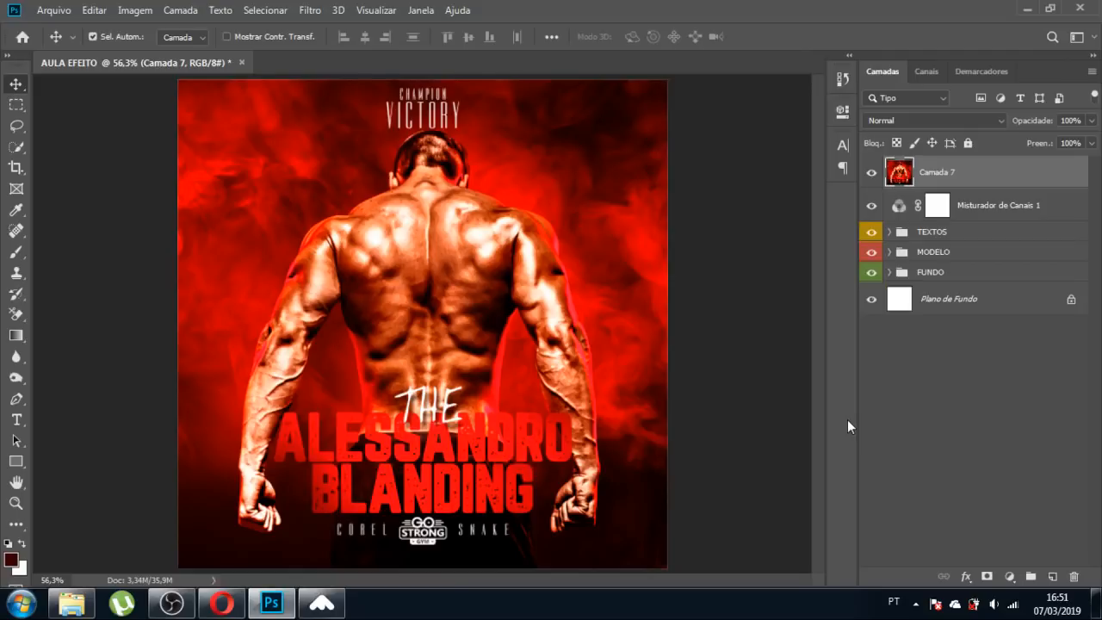
Group Camada 7 with Misturador de Canais 1 and name the group FINALIZACAO.
left_click(983, 208, "shift")
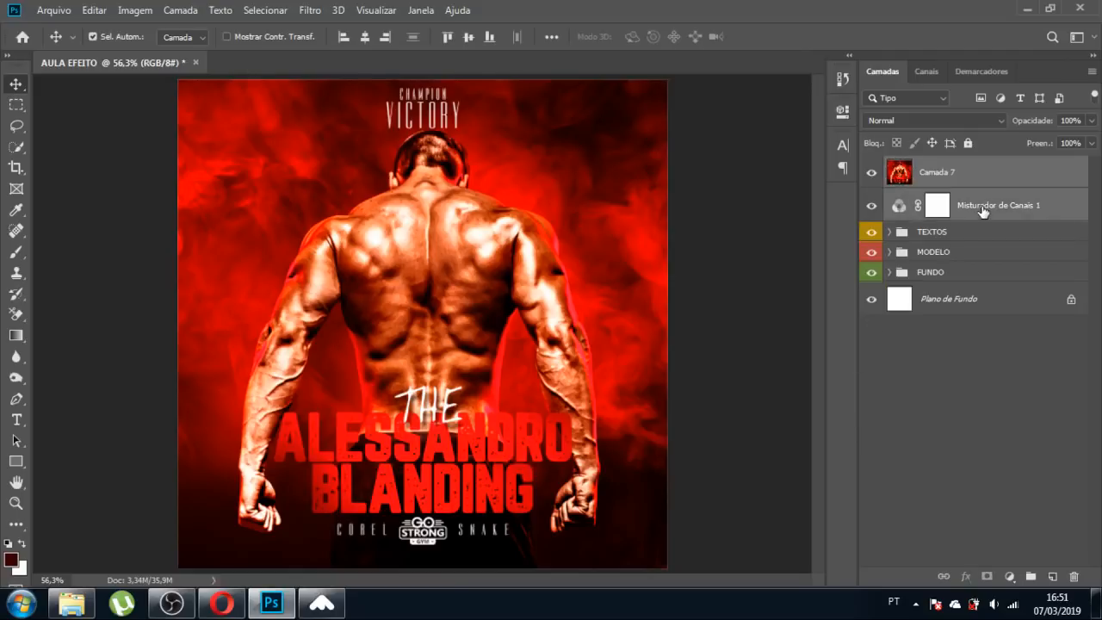
key("ctrl+g")
double_click(936, 167)
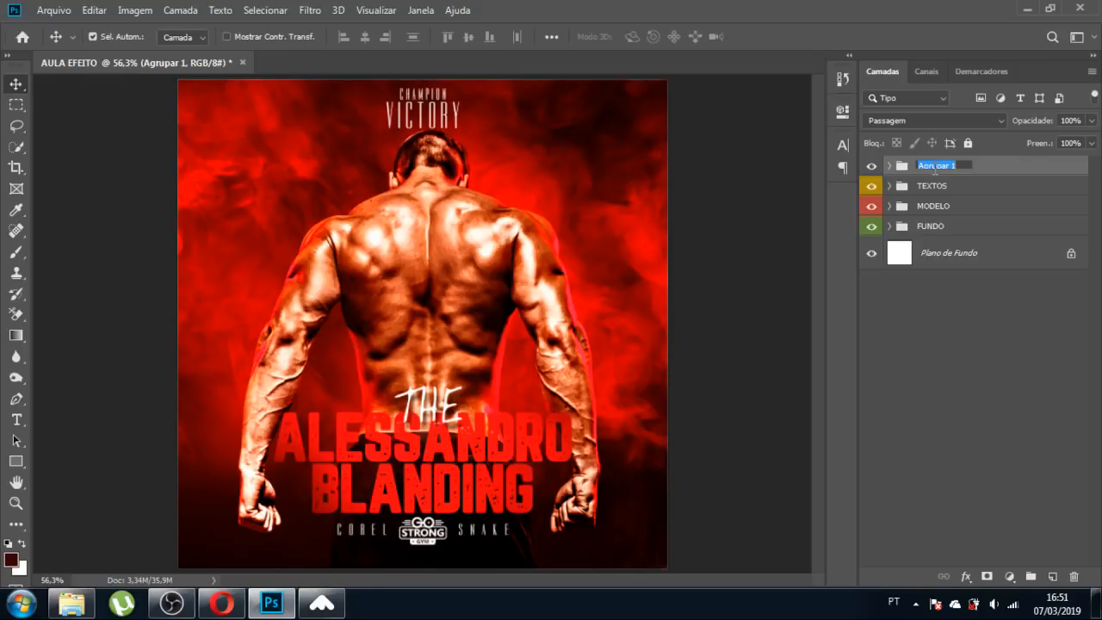
type("FE")
key("BackSpace")
type("INALIZA")
type("CAO")
key("Return")
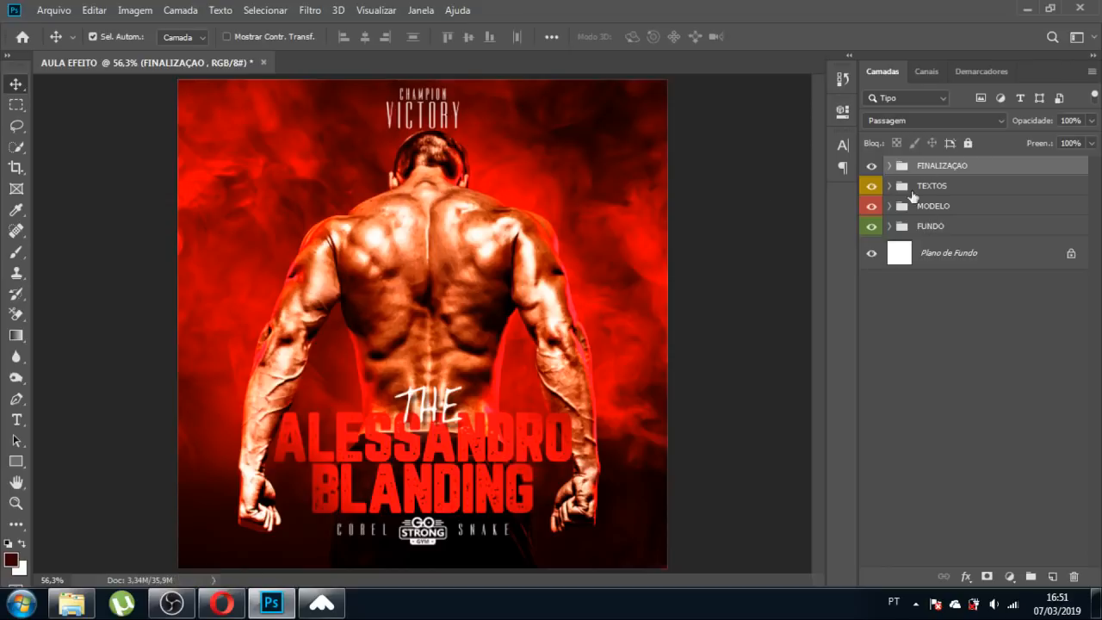
Give the FINALIZAÇAO group an orange (Laranja) label and deselect all layers.
right_click(878, 165)
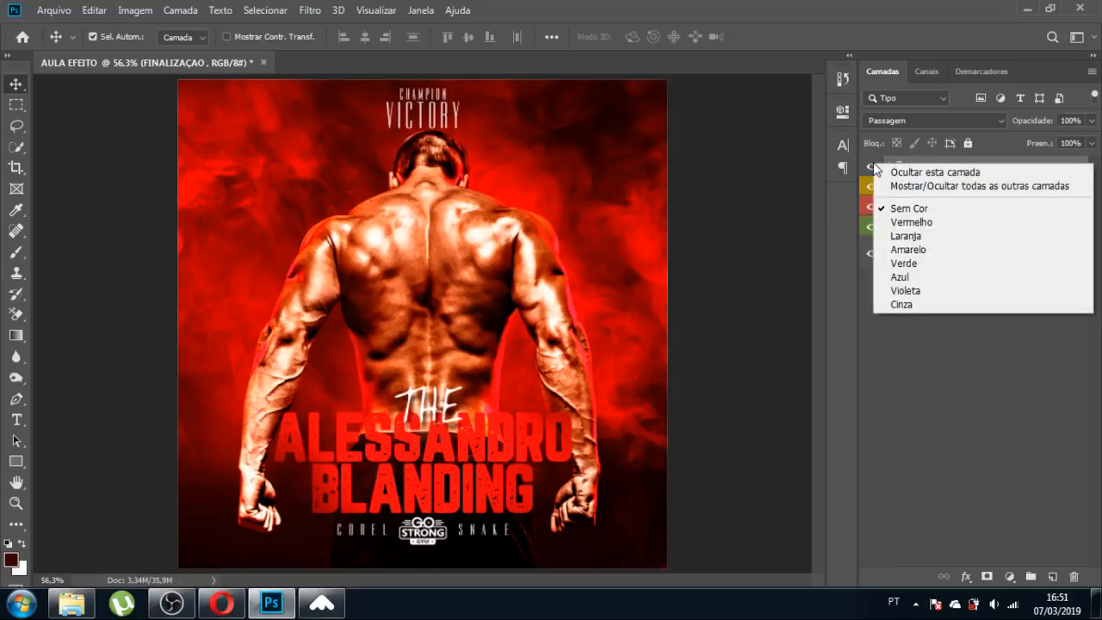
left_click(905, 235)
left_click(984, 377)
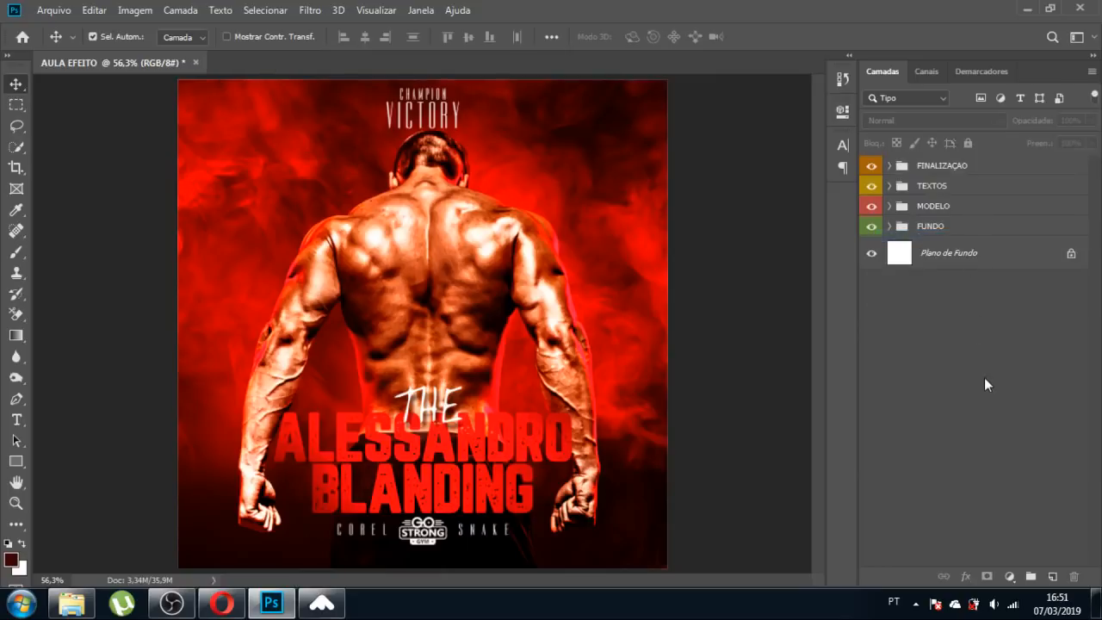